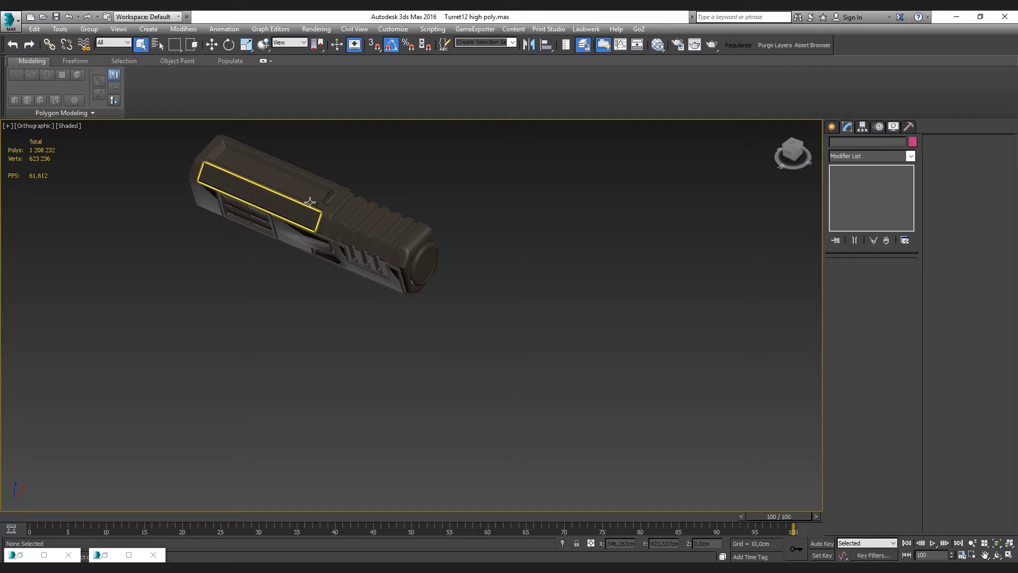
Inspect the barrel body and the ring at its end by selecting each in turn
scroll(310, 202, up, 3)
click(372, 220)
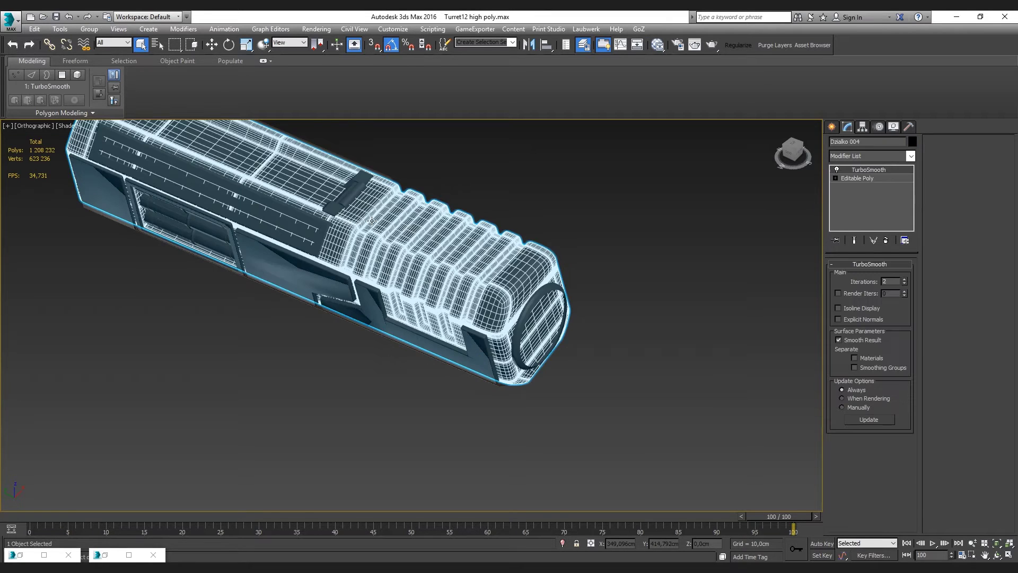
click(475, 175)
scroll(519, 289, up, 3)
scroll(591, 298, up, 2)
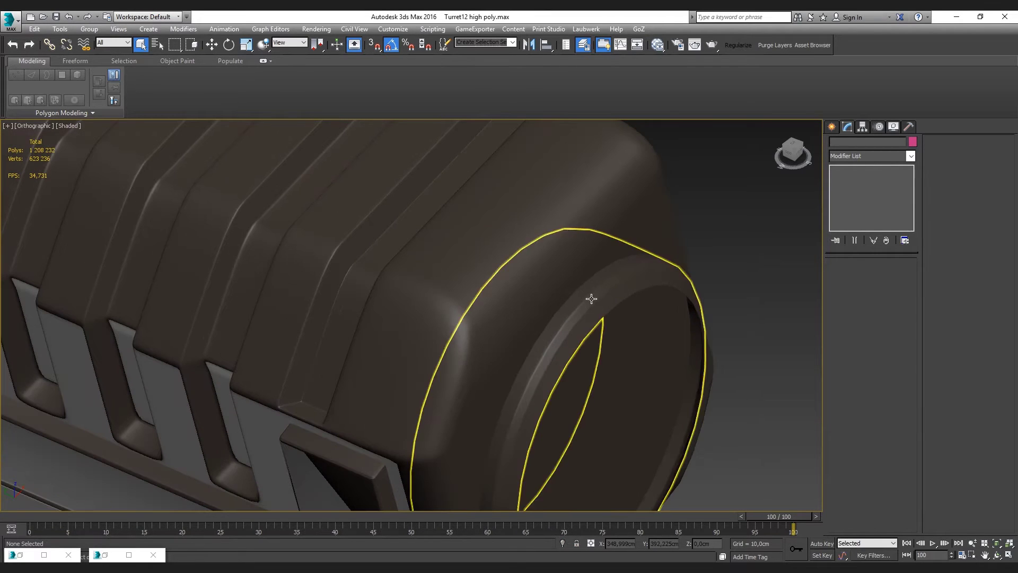
click(594, 298)
scroll(650, 248, down, 3)
click(692, 231)
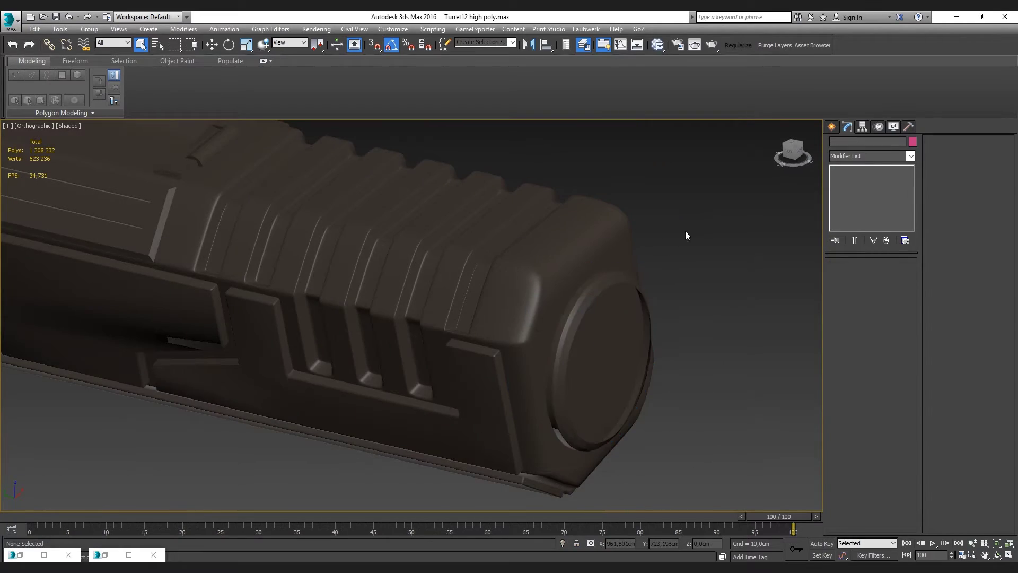
Select the main barrel body, view it side-on, and compare with the turret concept art
click(574, 258)
scroll(574, 258, down, 5)
mouse_move(574, 257)
alt+middle_down()
mouse_move(618, 261)
mouse_move(596, 245)
alt+middle_up()
scroll(596, 246, down, 5)
scroll(594, 249, up, 6)
scroll(595, 249, up, 3)
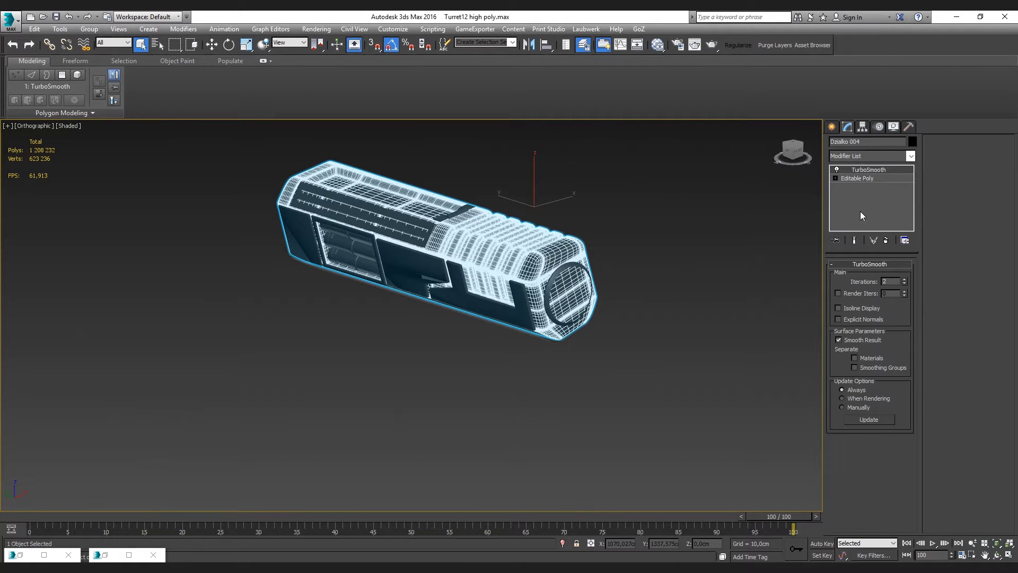
key(alt+Tab)
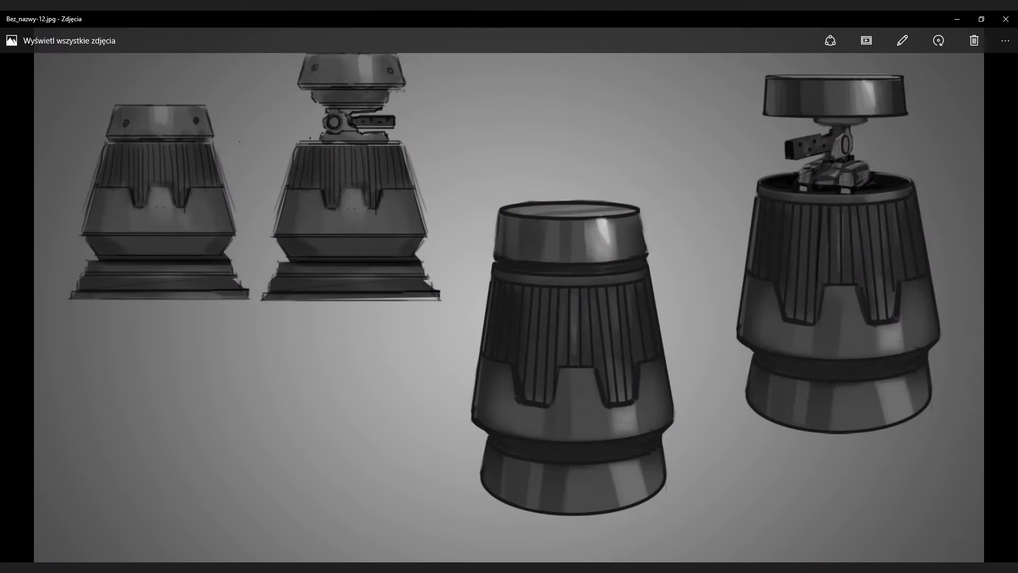
key(alt+Tab)
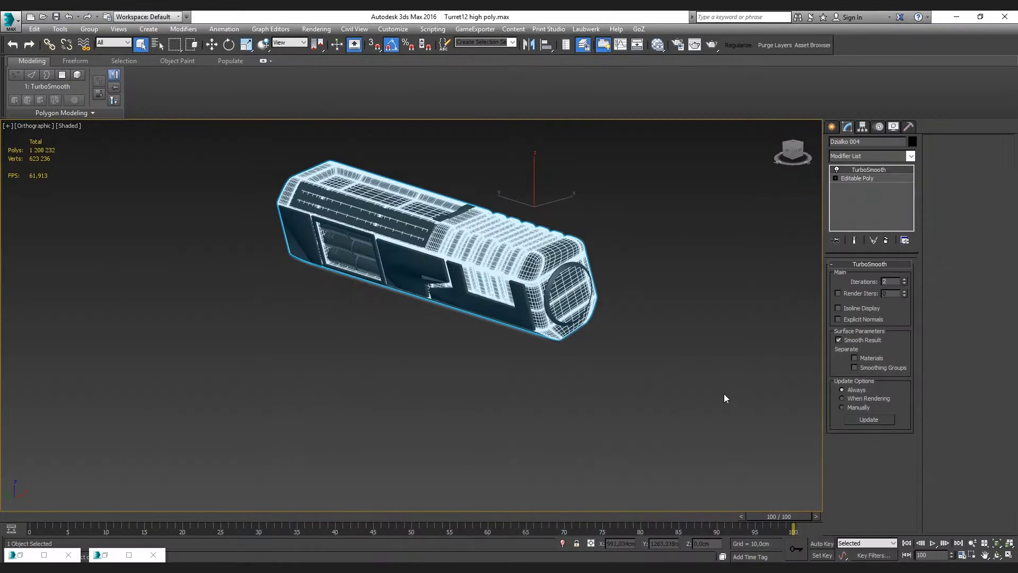
Assign the Metal baza material to the main barrel body in the Slate Material Editor
key(m)
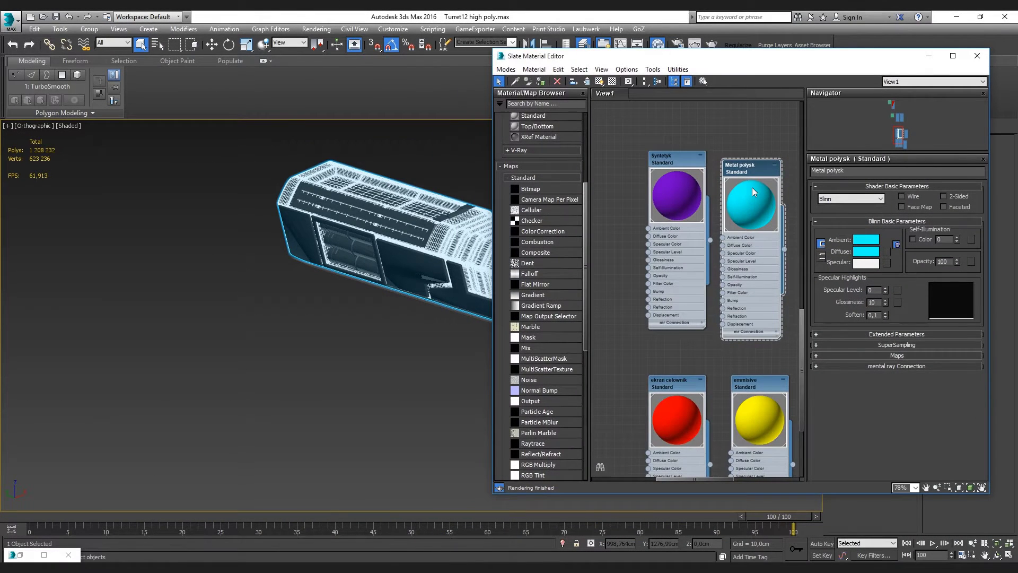
middle_drag(752, 187, 602, 175)
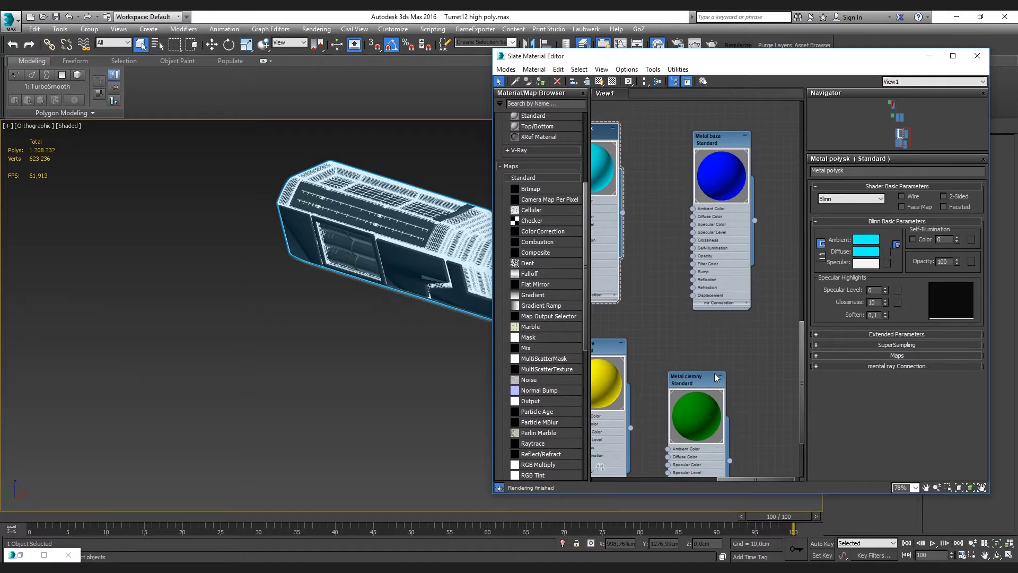
click(717, 378)
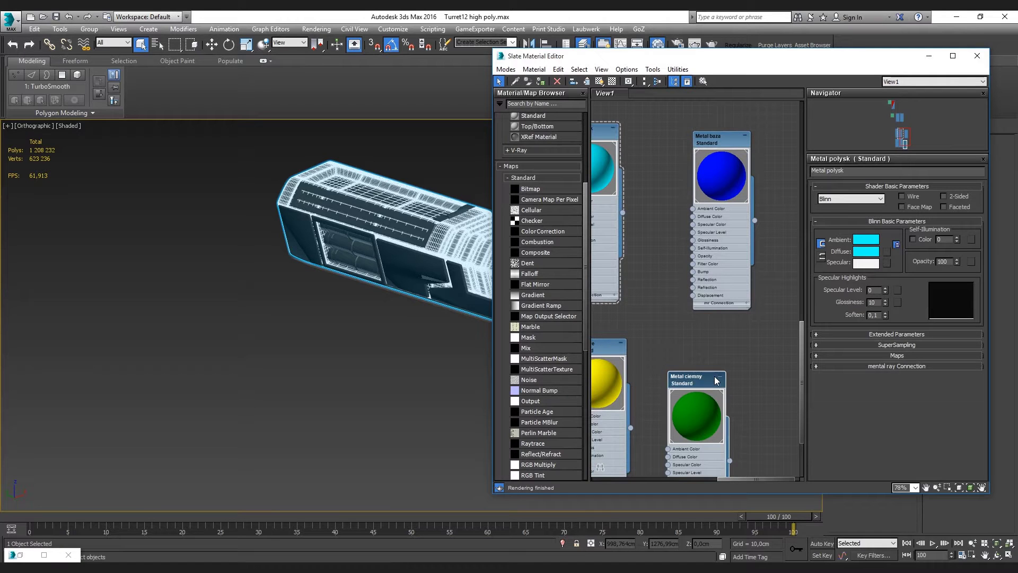
click(728, 145)
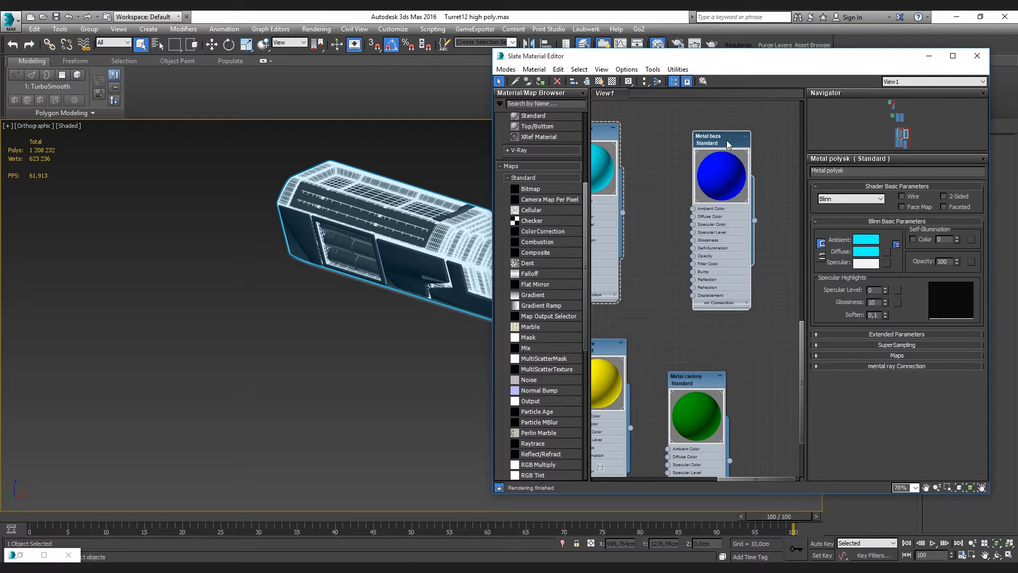
drag(686, 378, 711, 321)
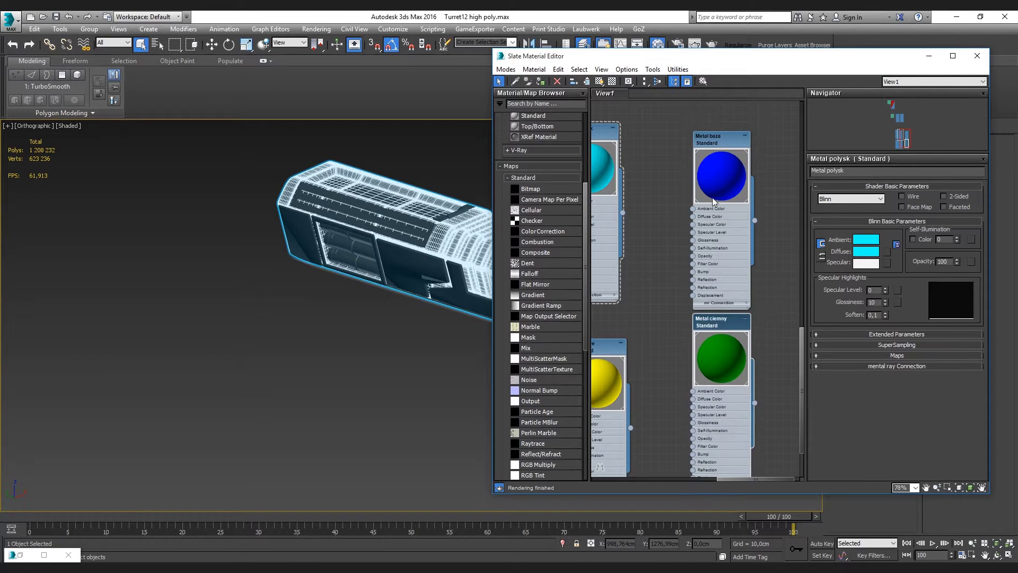
click(723, 145)
click(546, 82)
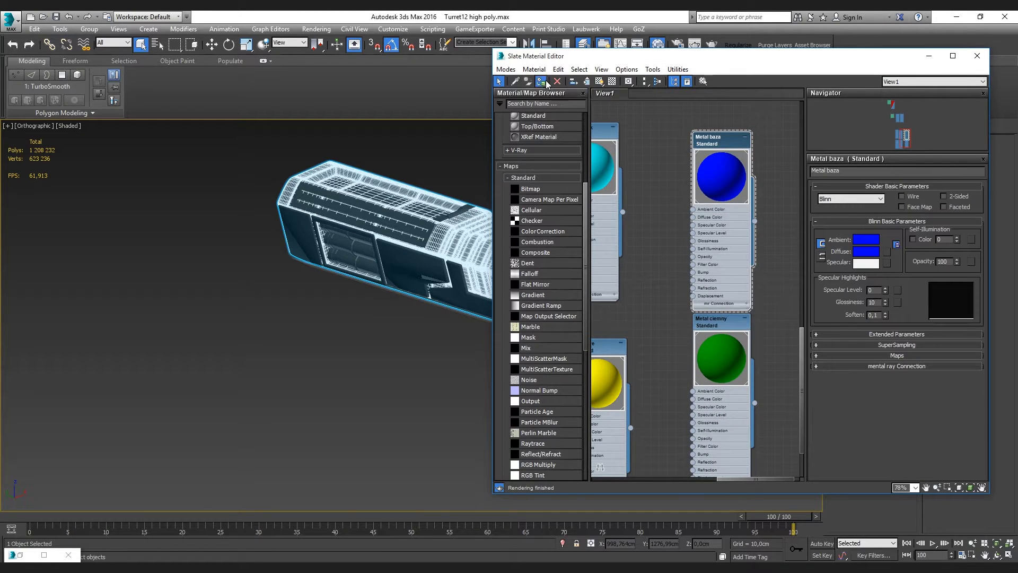
Select the strip on top of the barrel along with more barrel parts
click(442, 157)
alt+middle_drag(442, 157, 371, 202)
scroll(368, 208, up, 5)
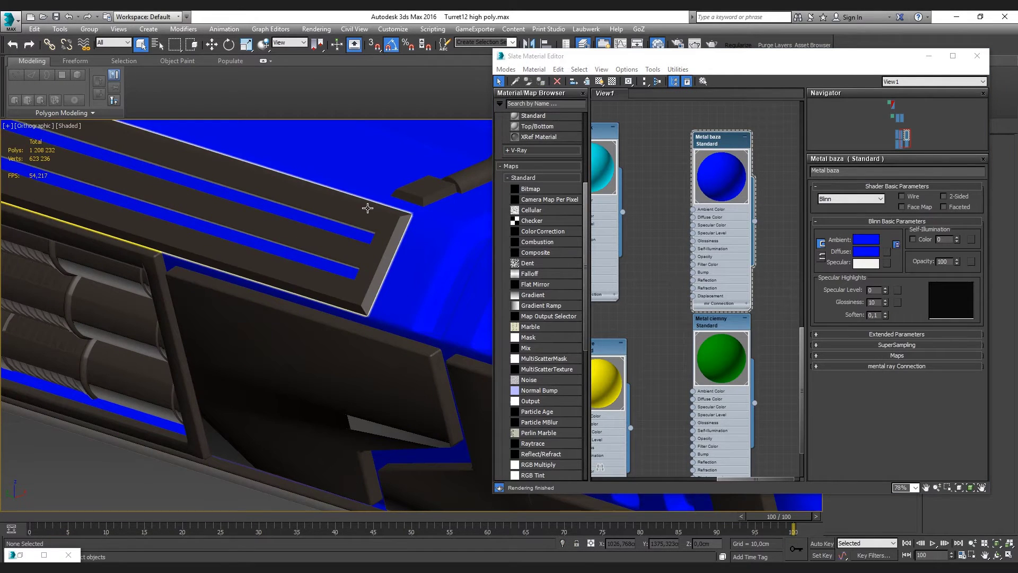
click(367, 208)
scroll(371, 212, down, 5)
scroll(406, 275, up, 5)
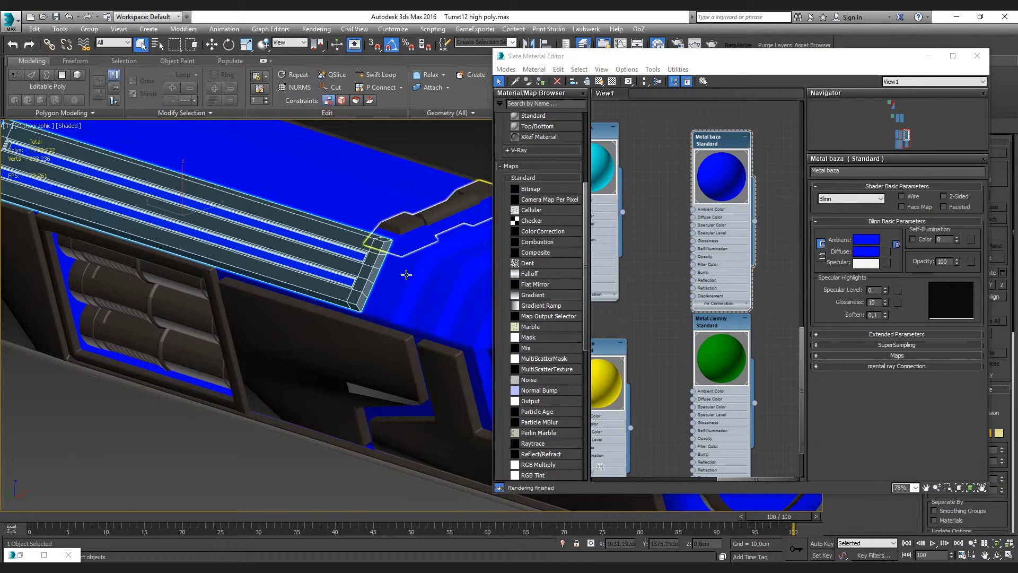
ctrl+click(406, 275)
Add the two thin bars and assign Metal baza to all the selected parts
scroll(406, 274, down, 2)
scroll(318, 308, down, 6)
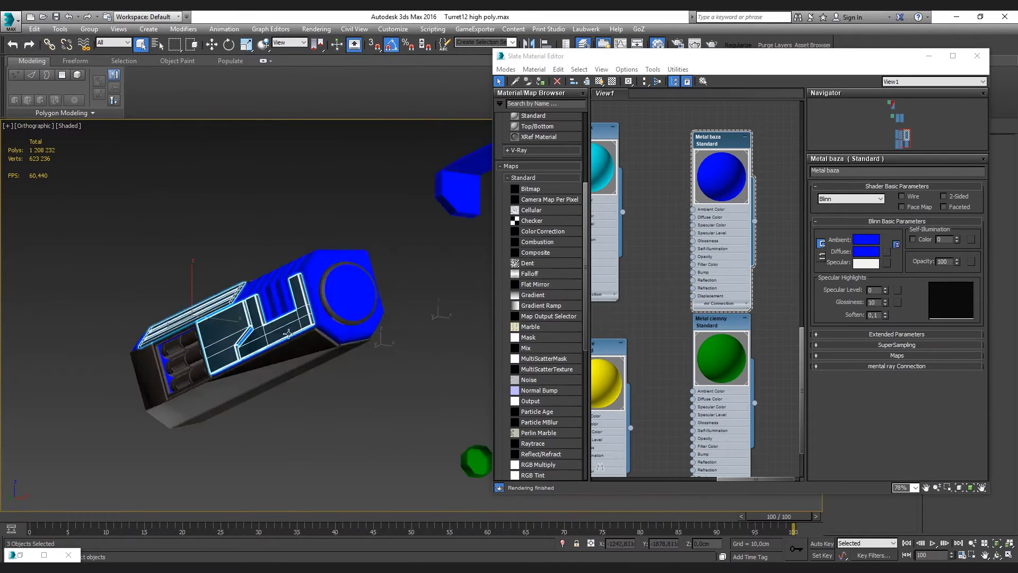
alt+middle_drag(288, 333, 260, 335)
scroll(257, 334, up, 5)
ctrl+click(416, 331)
mouse_move(416, 331)
alt+middle_down()
mouse_move(529, 354)
mouse_move(357, 277)
mouse_move(255, 380)
mouse_move(353, 416)
alt+middle_up()
scroll(357, 278, up, 4)
click(713, 144)
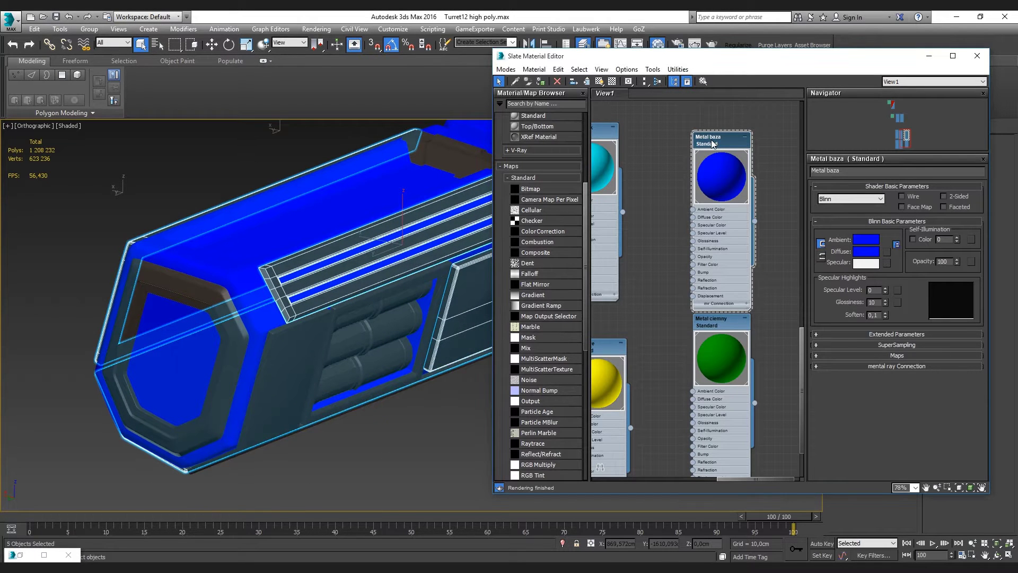
Select the front end frame piece and the round end cap ring
click(541, 81)
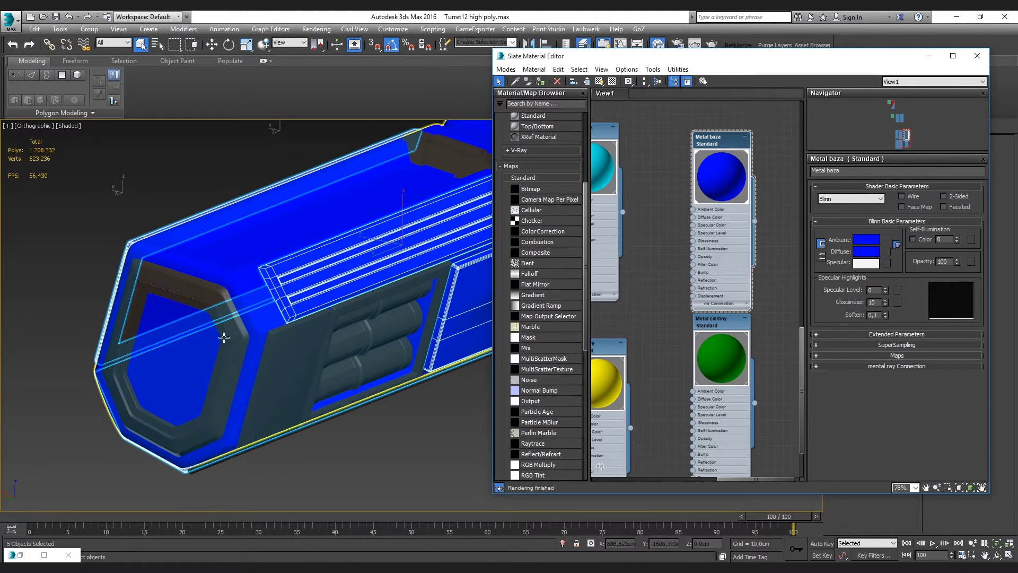
click(312, 352)
scroll(312, 352, down, 5)
alt+middle_drag(302, 345, 411, 399)
scroll(323, 330, up, 10)
ctrl+click(295, 336)
scroll(296, 336, down, 5)
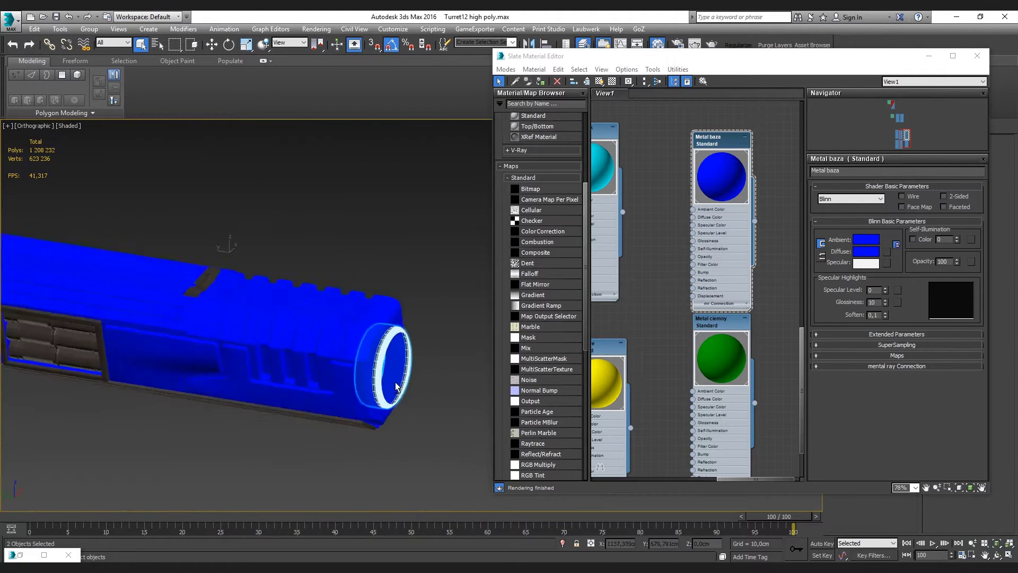
alt+middle_drag(295, 336, 339, 350)
click(712, 325)
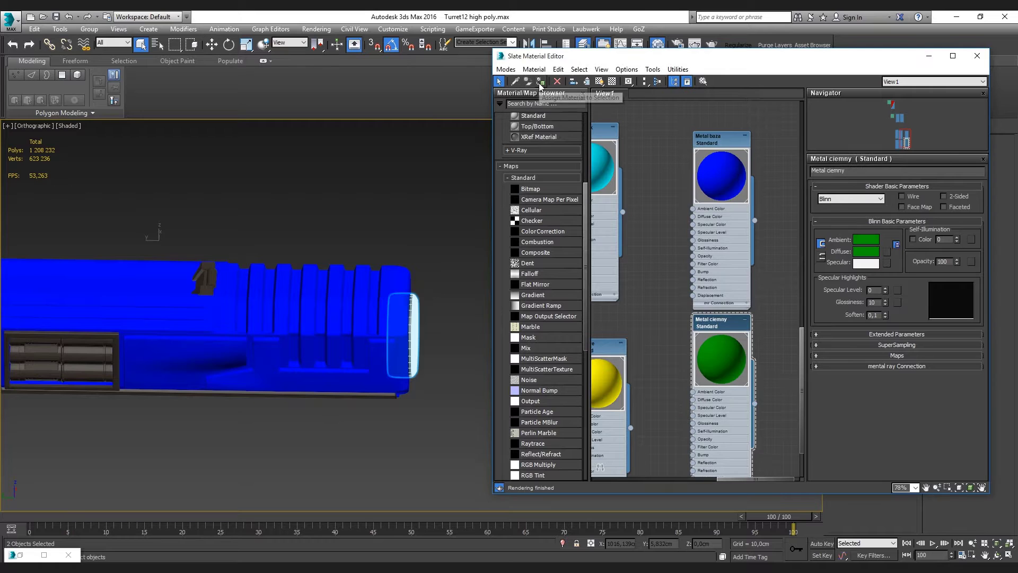
Select the top, middle and bottom cylinders in the turret's side panel
scroll(274, 240, down, 5)
mouse_move(334, 282)
alt+middle_down()
mouse_move(345, 268)
mouse_move(212, 297)
alt+middle_up()
scroll(188, 285, up, 10)
click(188, 286)
scroll(188, 285, down, 10)
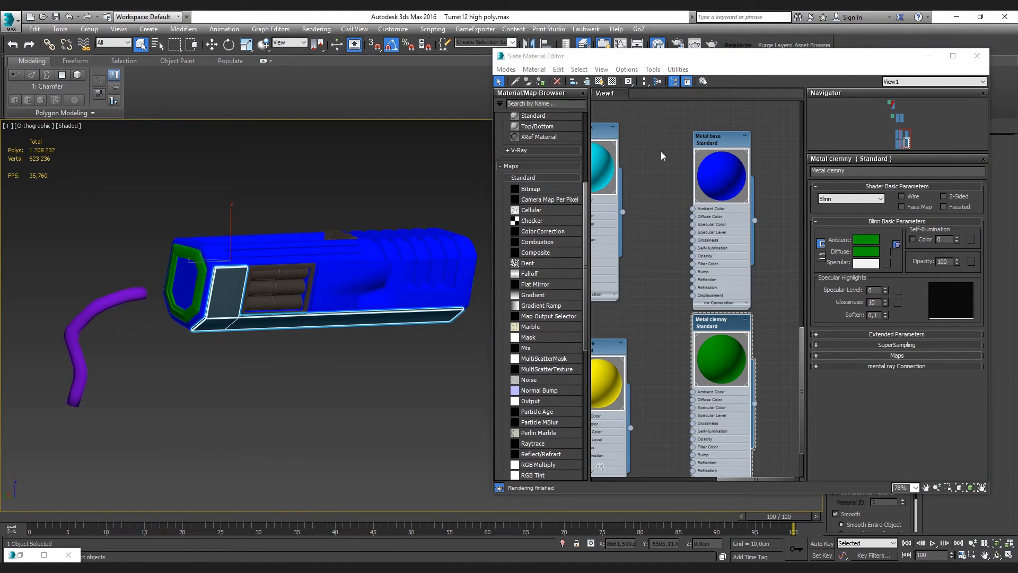
scroll(287, 270, up, 10)
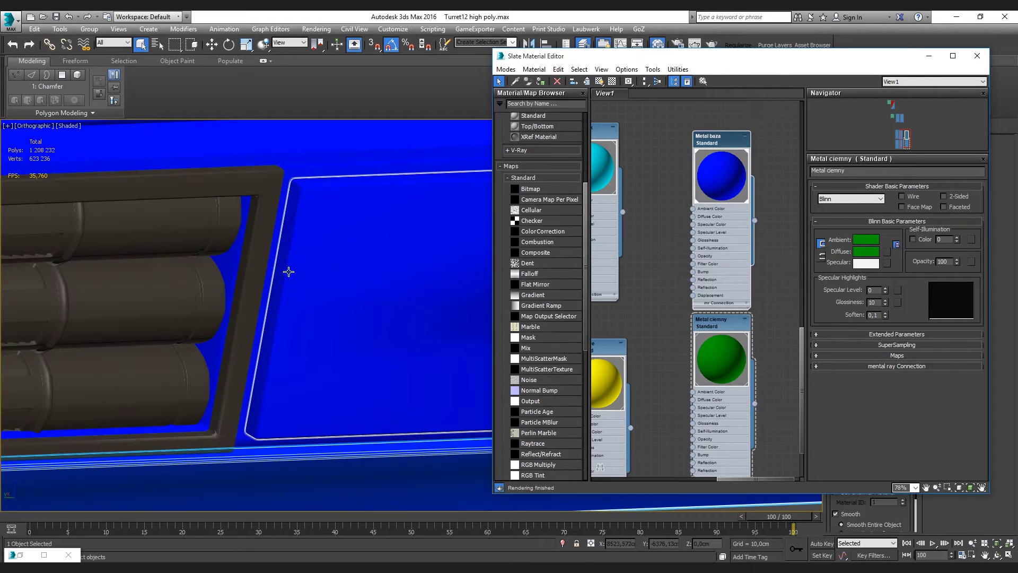
click(227, 220)
ctrl+click(195, 308)
ctrl+click(126, 383)
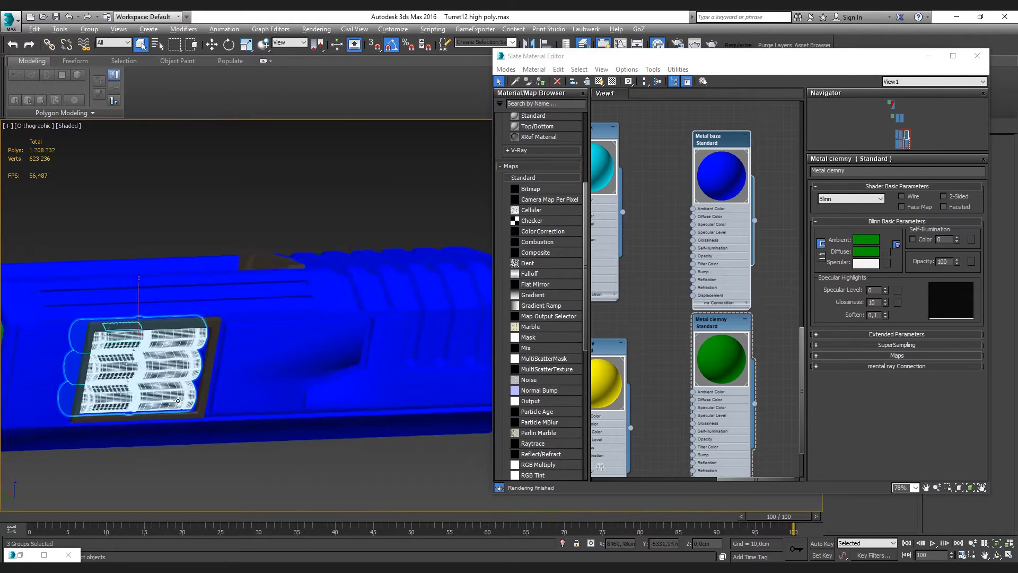
Assign Metal polysk to the three cylinders and put the material editor away
scroll(126, 383, down, 5)
scroll(126, 383, down, 2)
middle_drag(666, 184, 736, 173)
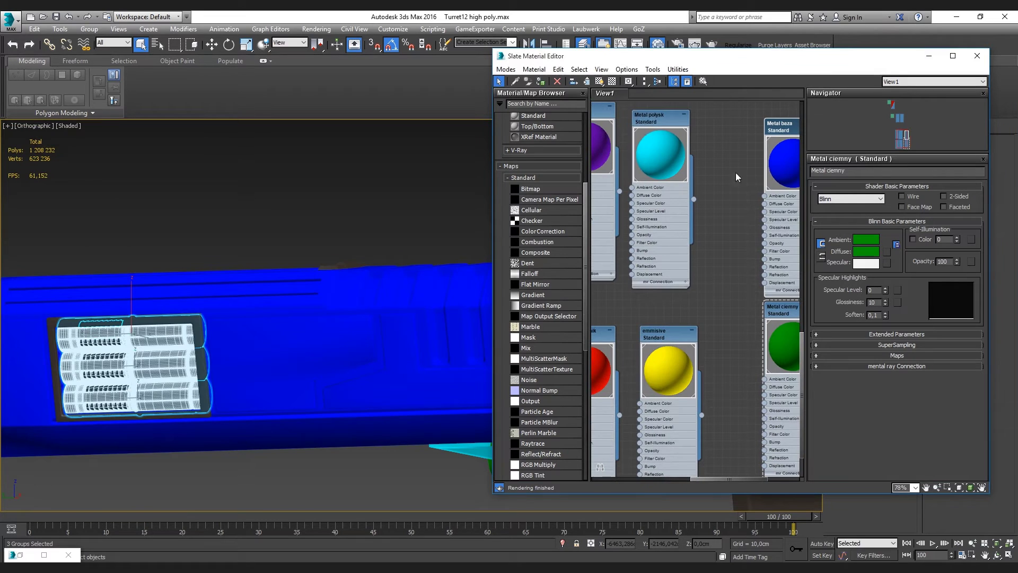
click(541, 81)
scroll(212, 266, down, 2)
scroll(226, 263, down, 4)
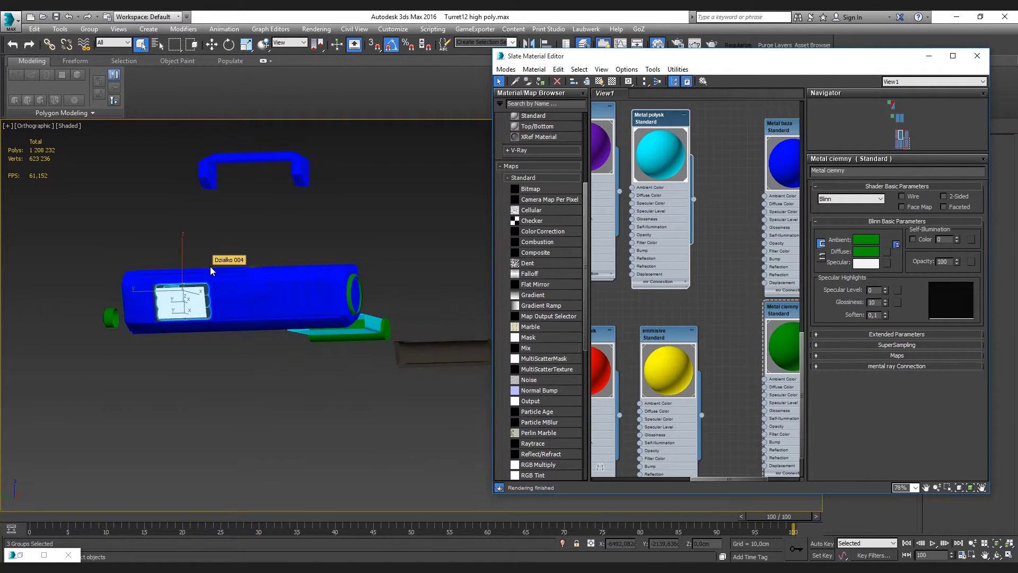
scroll(205, 318, up, 5)
scroll(212, 311, up, 1)
scroll(209, 315, down, 3)
scroll(200, 345, down, 2)
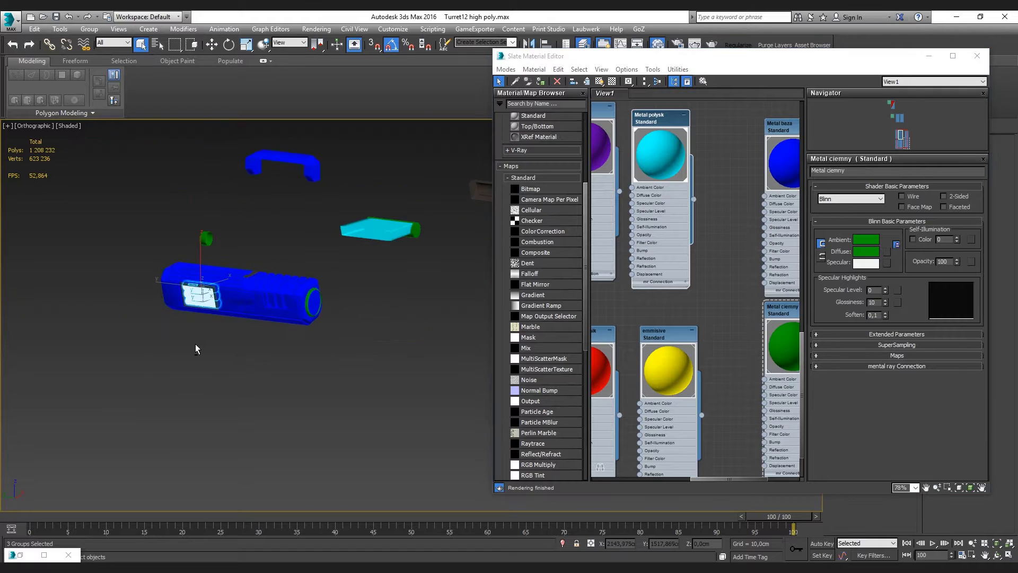
scroll(183, 292, up, 5)
scroll(178, 290, up, 2)
scroll(178, 291, up, 5)
click(929, 56)
click(494, 368)
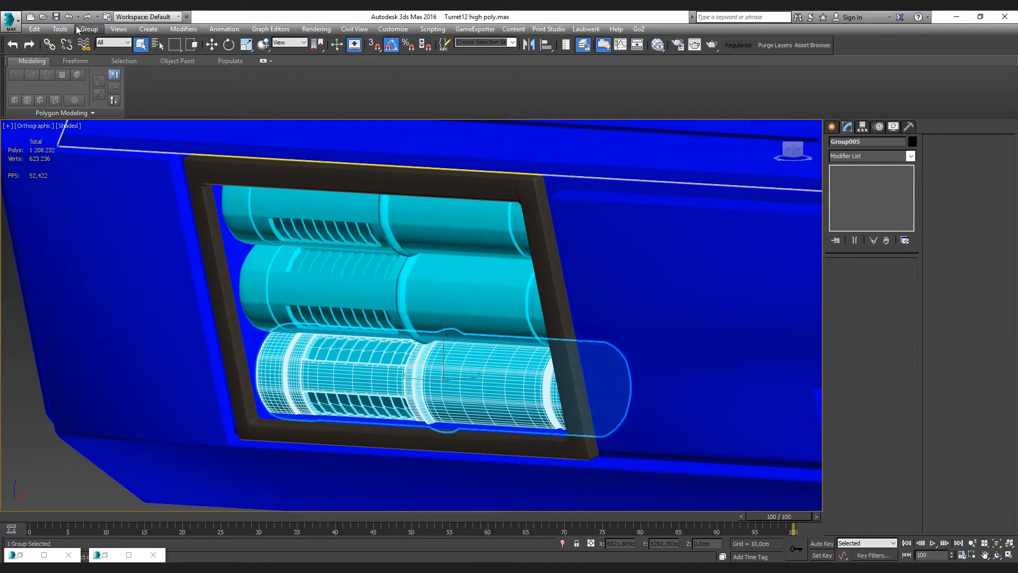
Open and ungroup the cylinder groups into separate parts
click(88, 29)
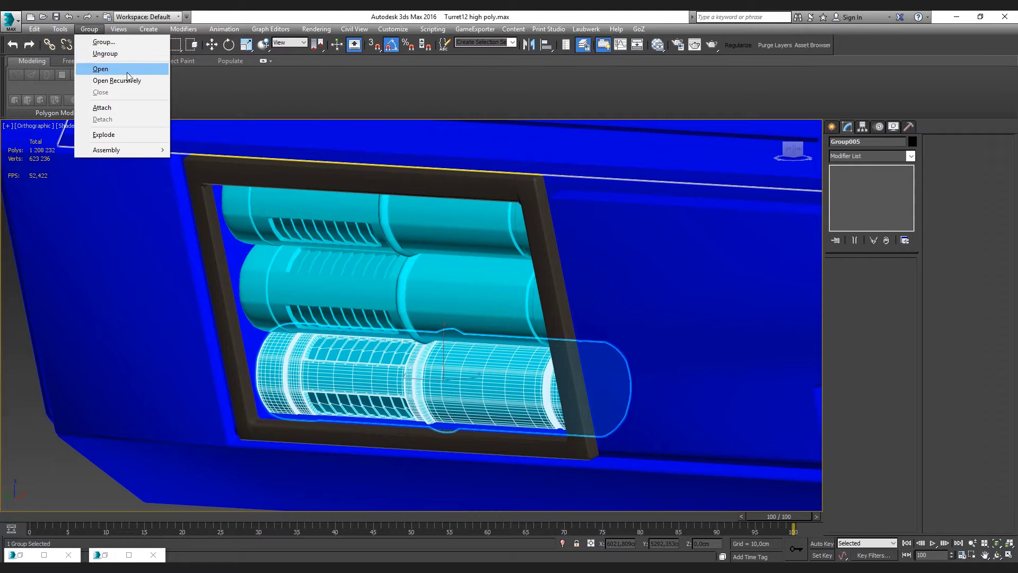
click(127, 73)
click(443, 294)
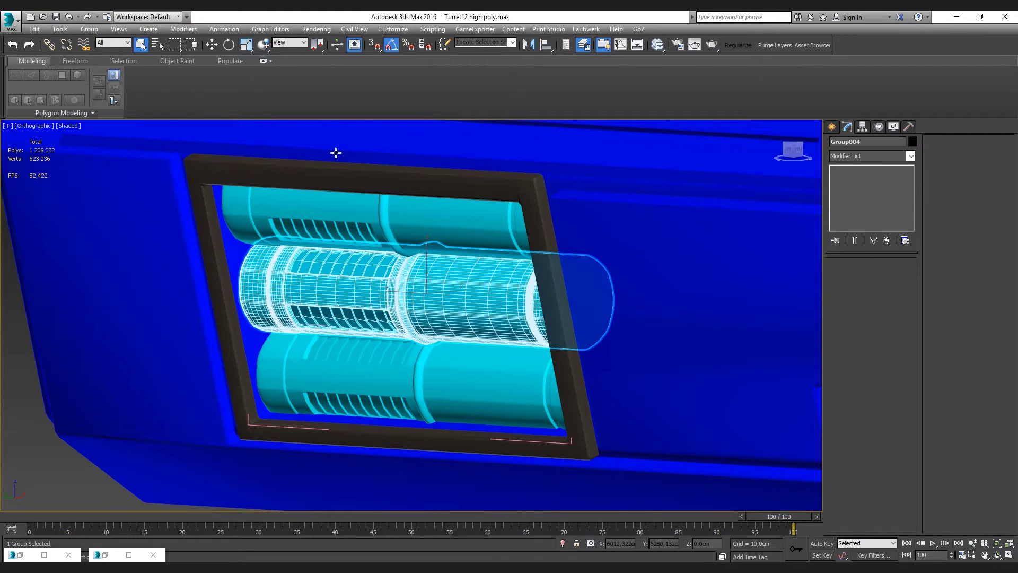
ctrl+click(335, 153)
click(88, 30)
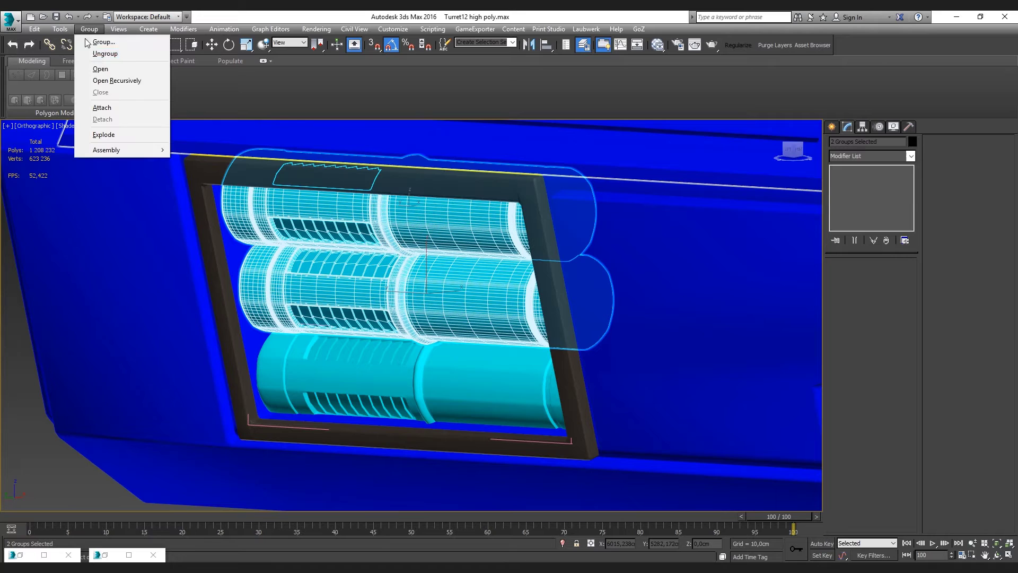
click(108, 54)
Pick the grille insert inside the bottom cylinder on its own
click(484, 360)
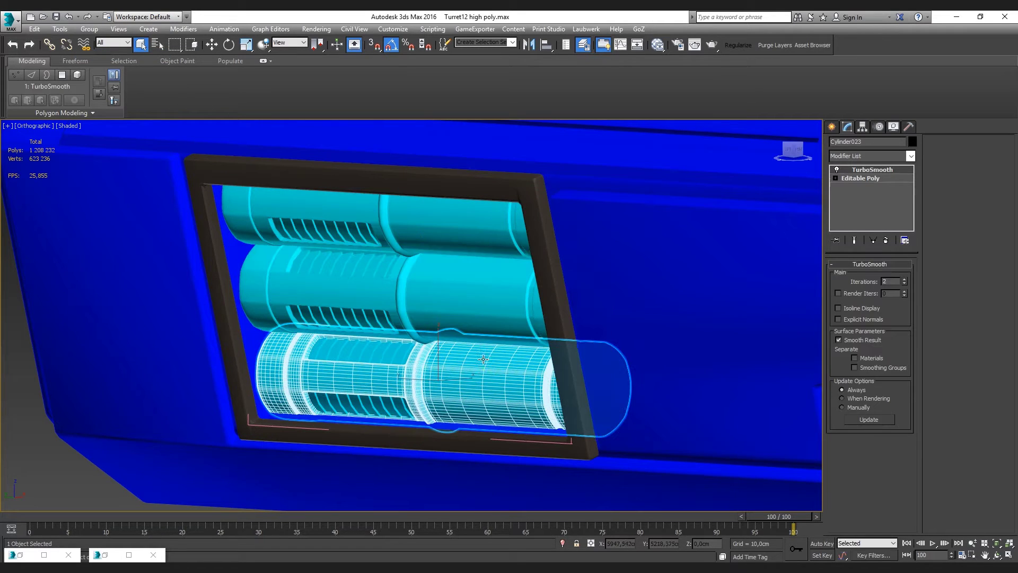
click(483, 233)
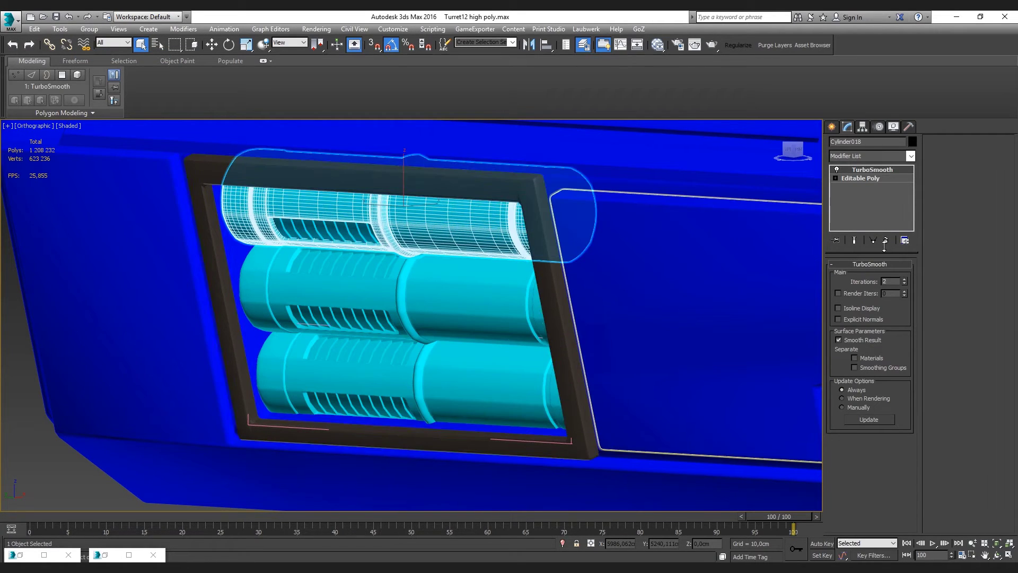
click(502, 386)
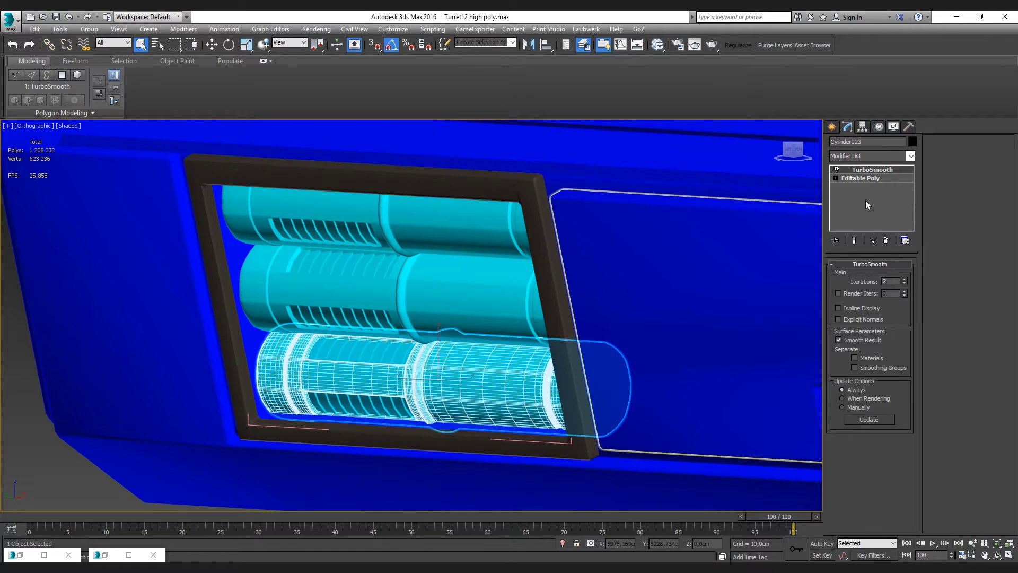
click(402, 355)
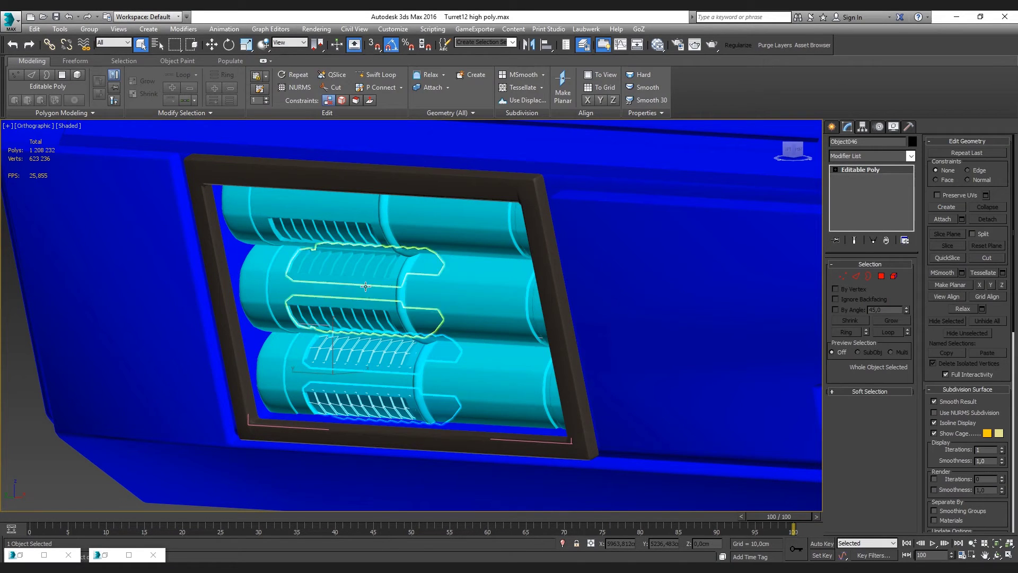
Assign the emmisive material to the whole bottom grille in Element mode
click(893, 275)
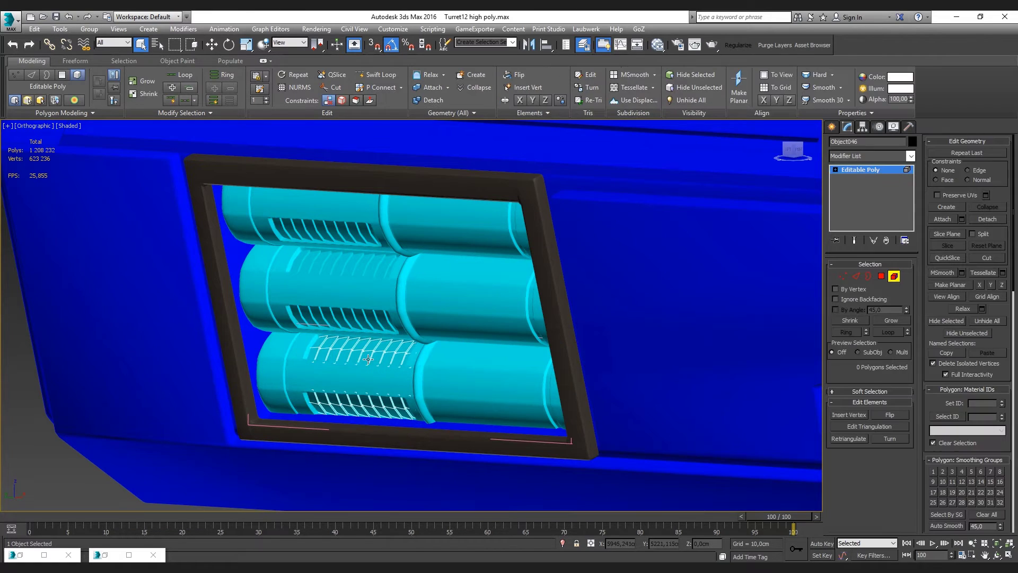
key(ctrl+a)
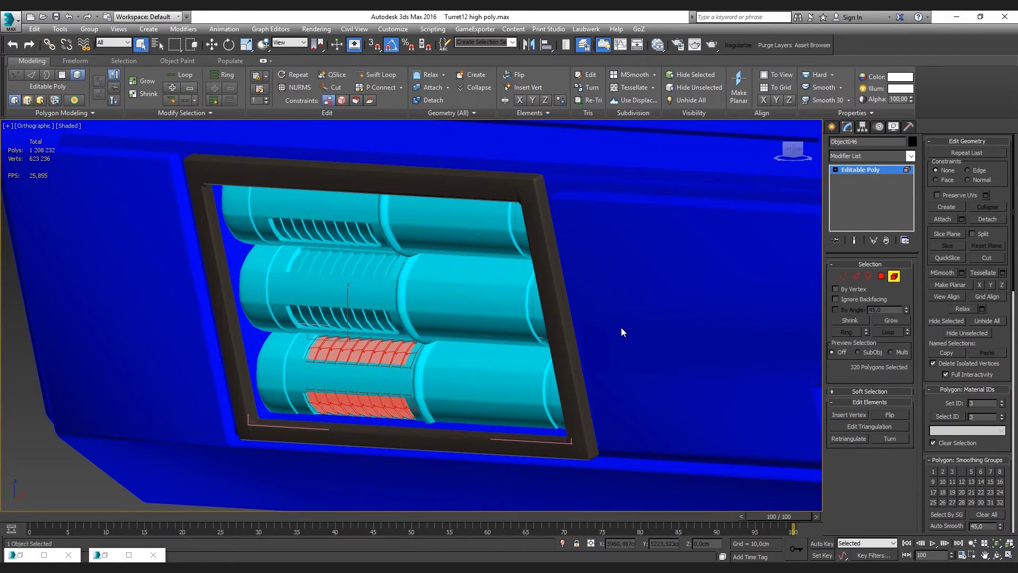
key(m)
click(388, 510)
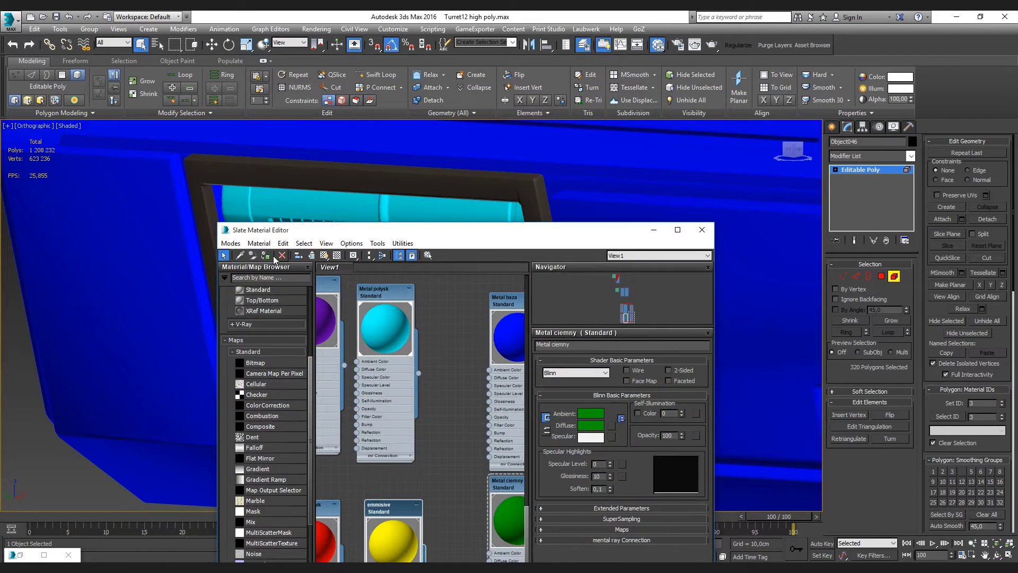
click(654, 231)
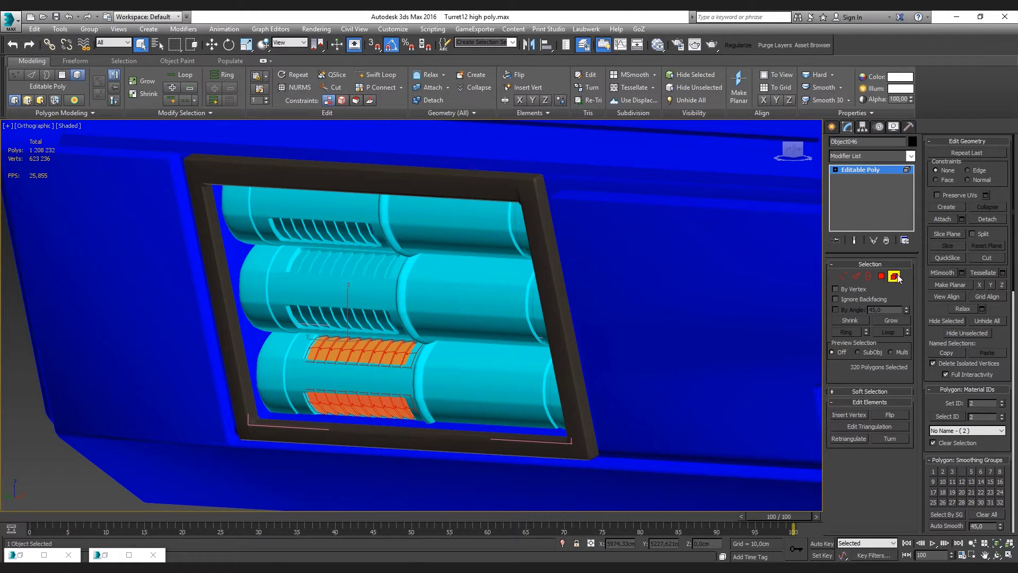
click(645, 268)
click(894, 276)
Give another grille part and the top grille the emmisive material too
click(384, 269)
ctrl+click(358, 237)
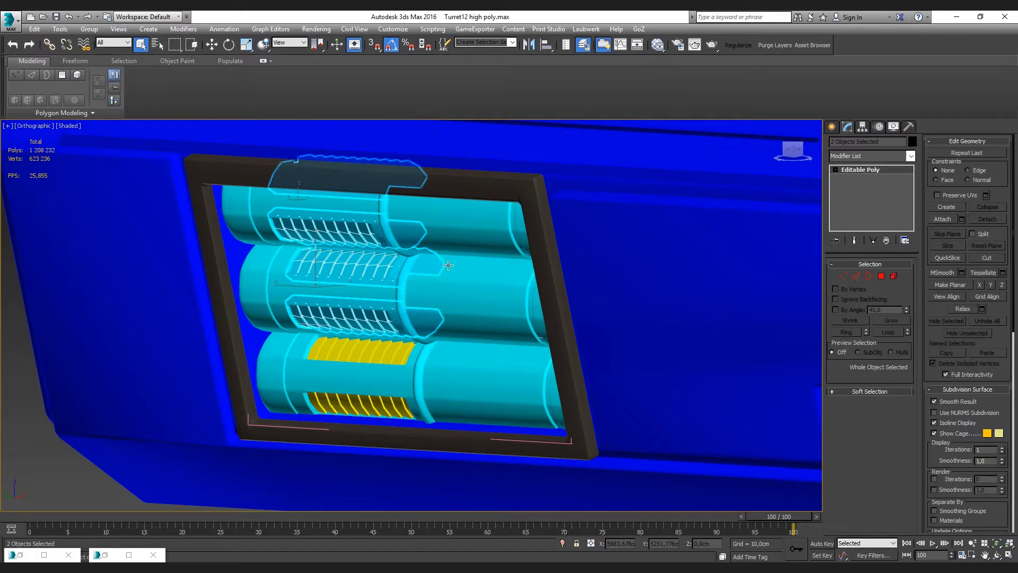
key(m)
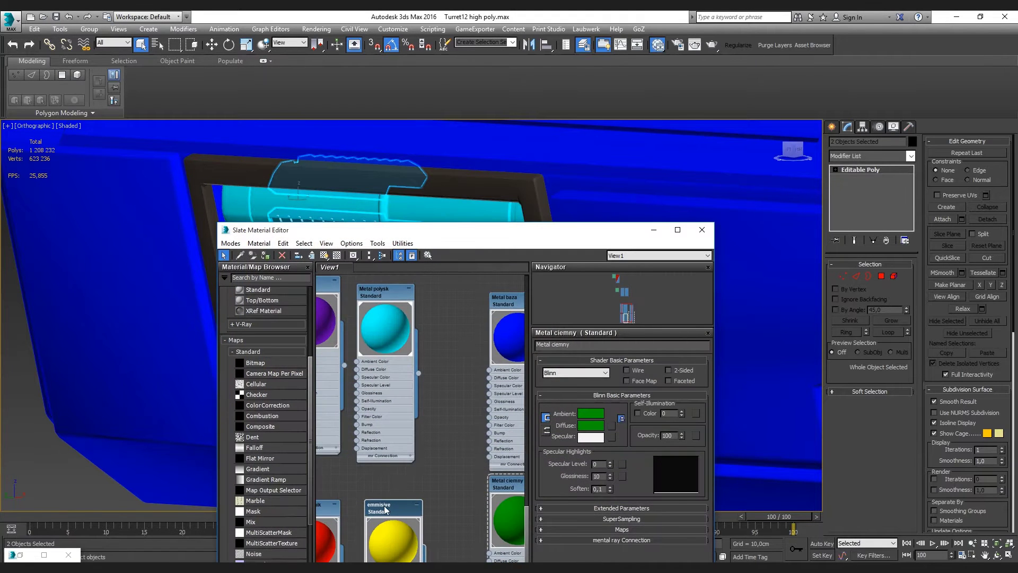
double_click(386, 510)
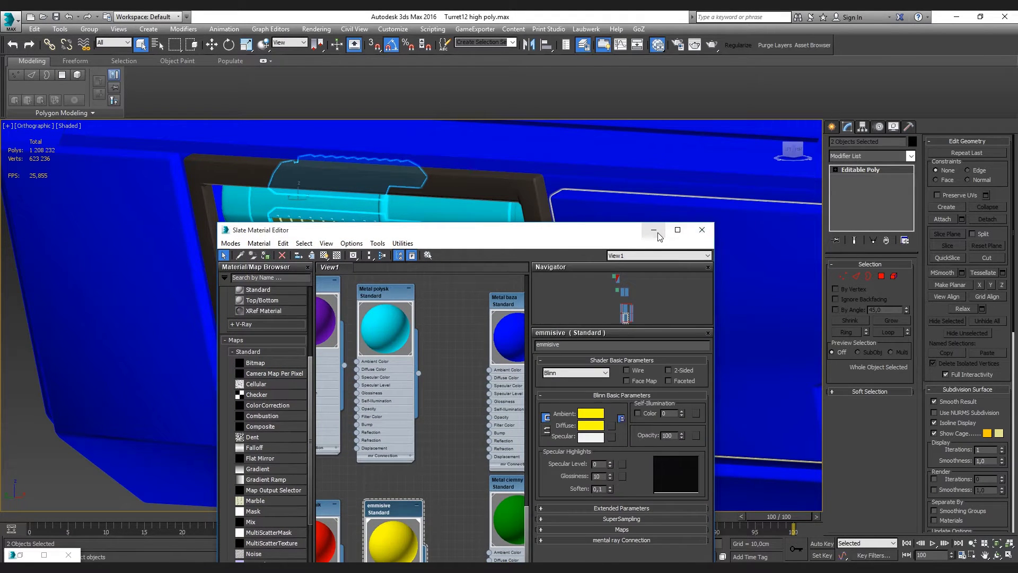
click(654, 229)
Select the middle and upper grille objects
scroll(100, 311, down, 5)
click(103, 310)
scroll(284, 330, up, 5)
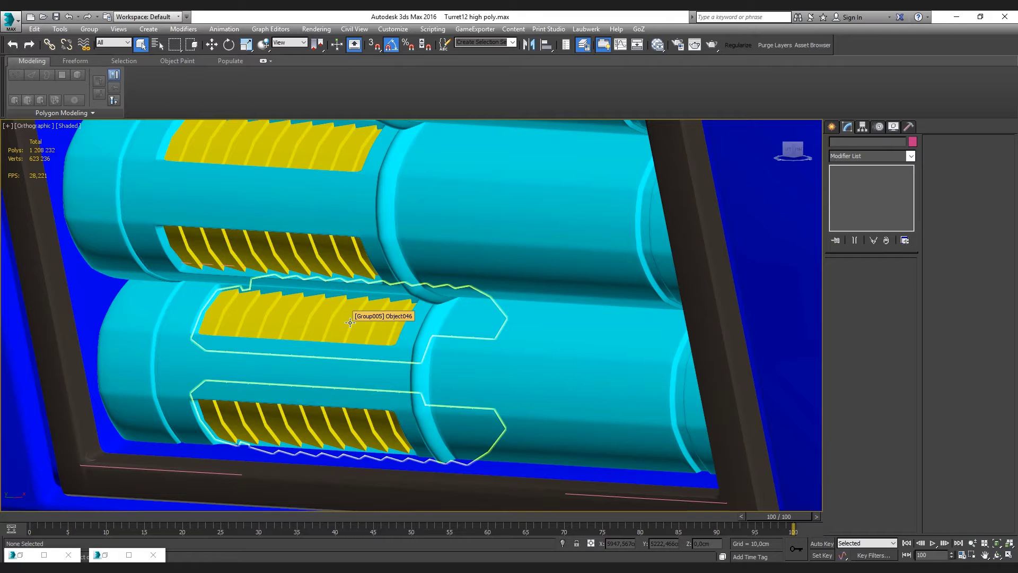
click(350, 323)
ctrl+click(331, 250)
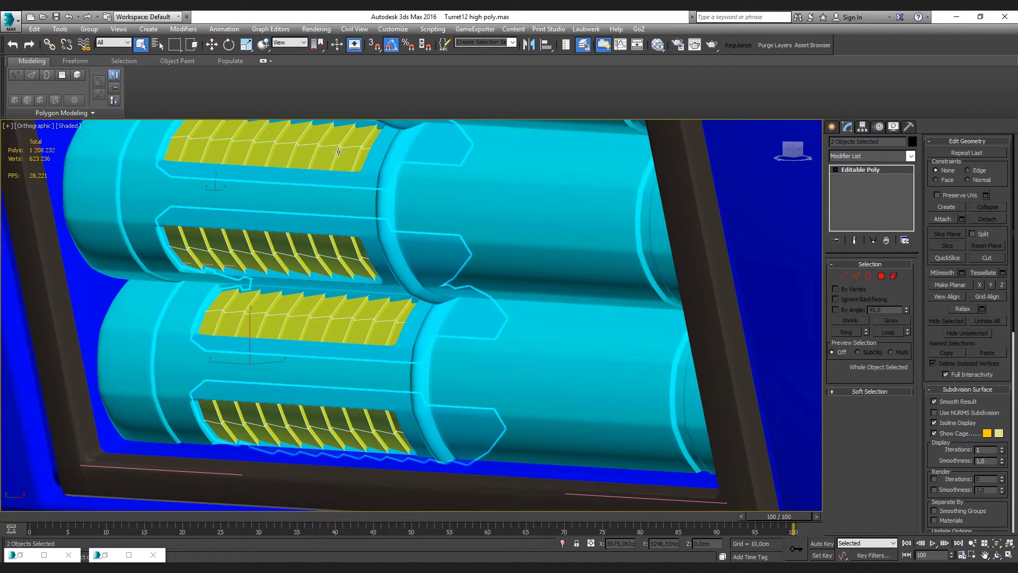
scroll(344, 166, down, 2)
Add a third part to the selection and assign Metal polysk to all three
ctrl+click(442, 289)
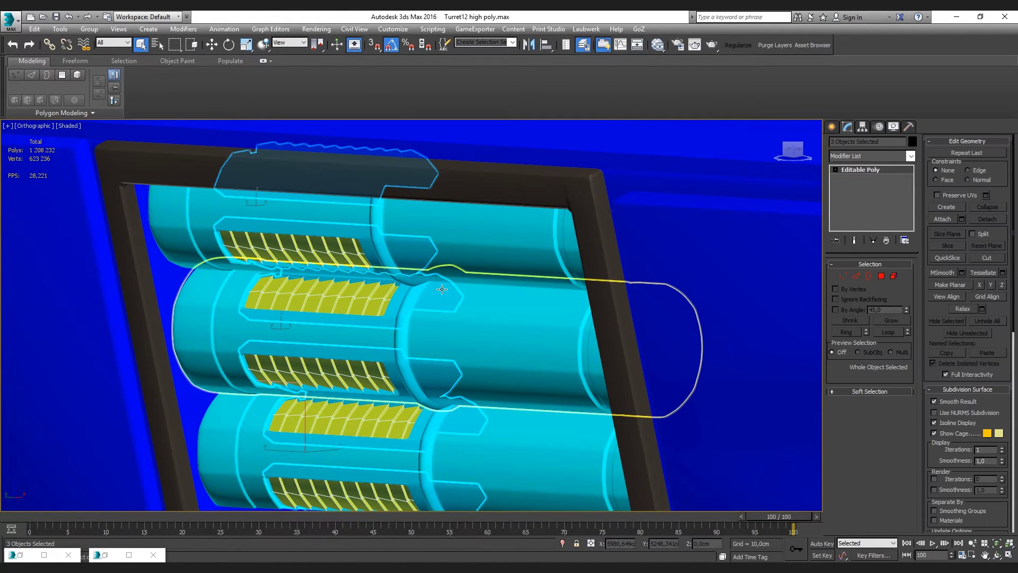
key(m)
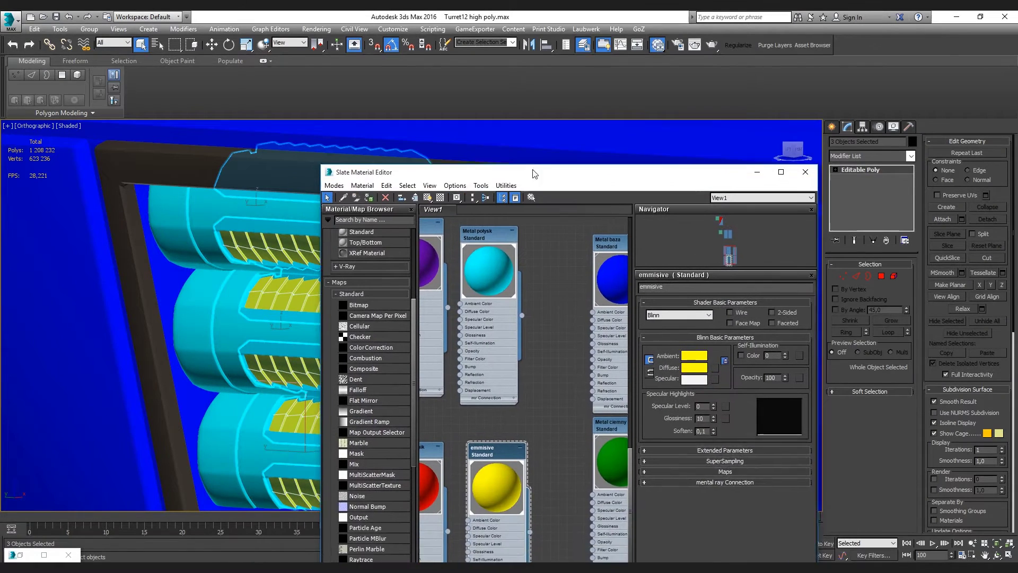
scroll(530, 276, down, 2)
scroll(328, 276, down, 1)
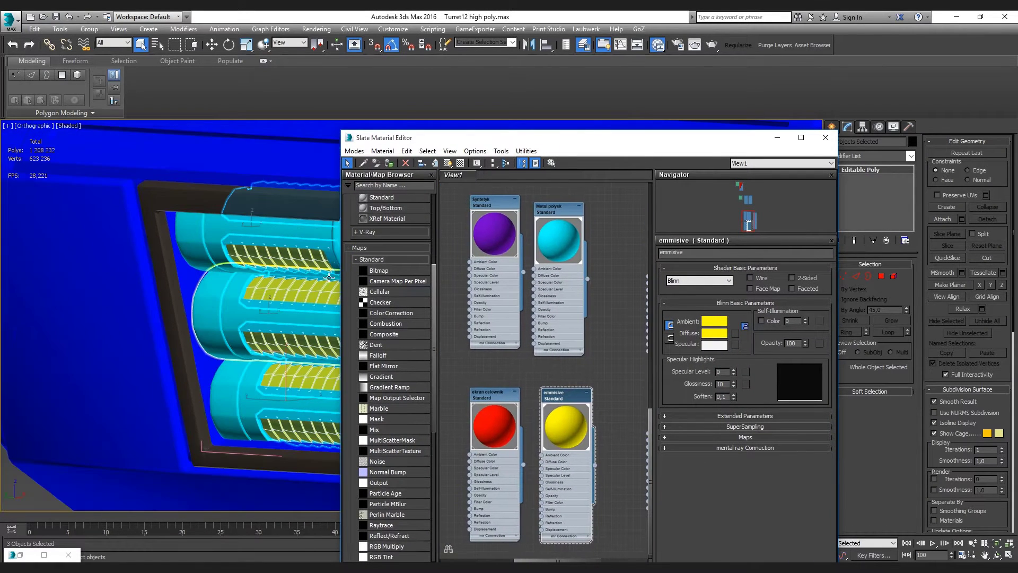
double_click(539, 207)
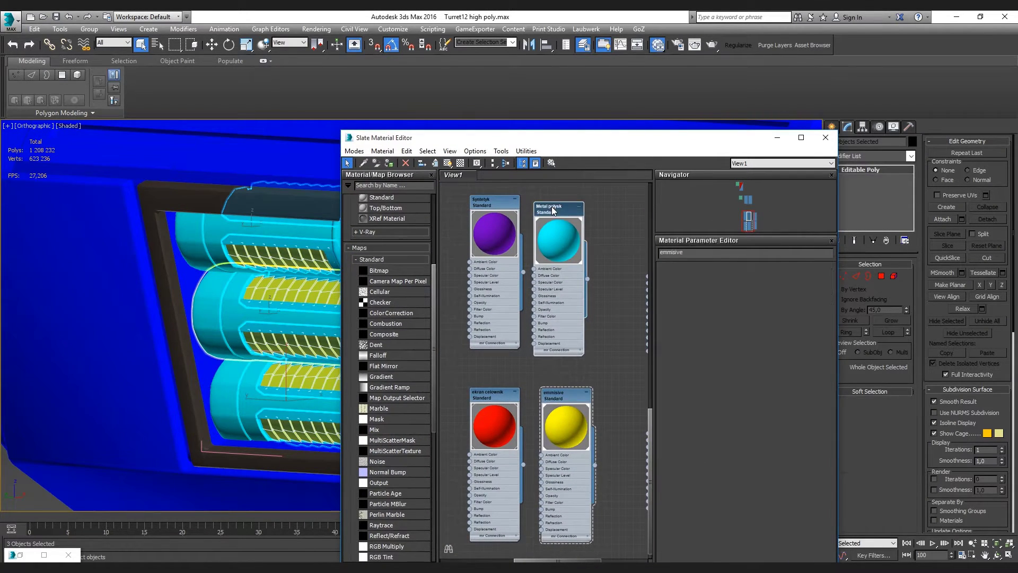
click(389, 162)
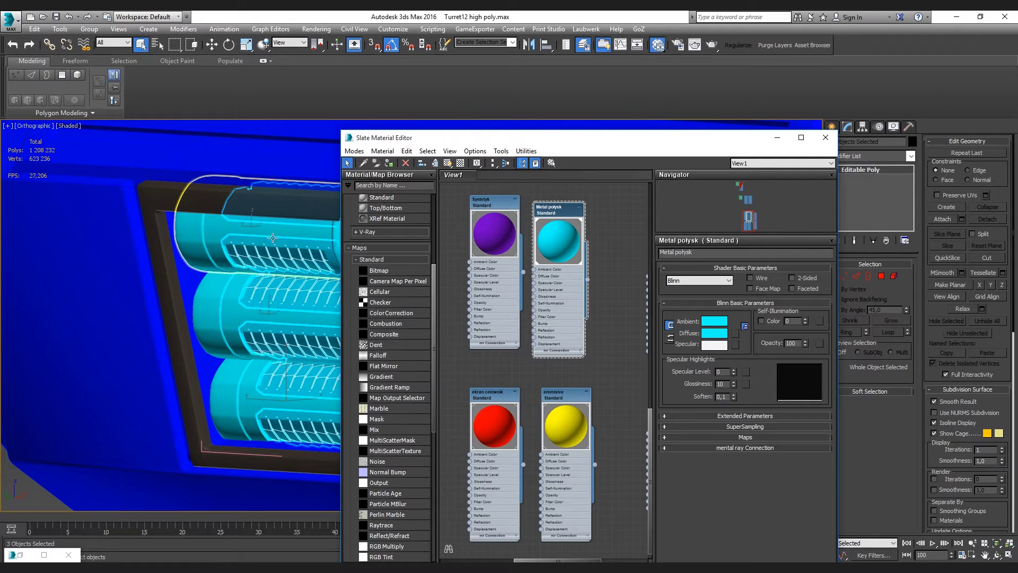
Switch the cylinders to the purple Syntetyk material
key(ctrl+t)
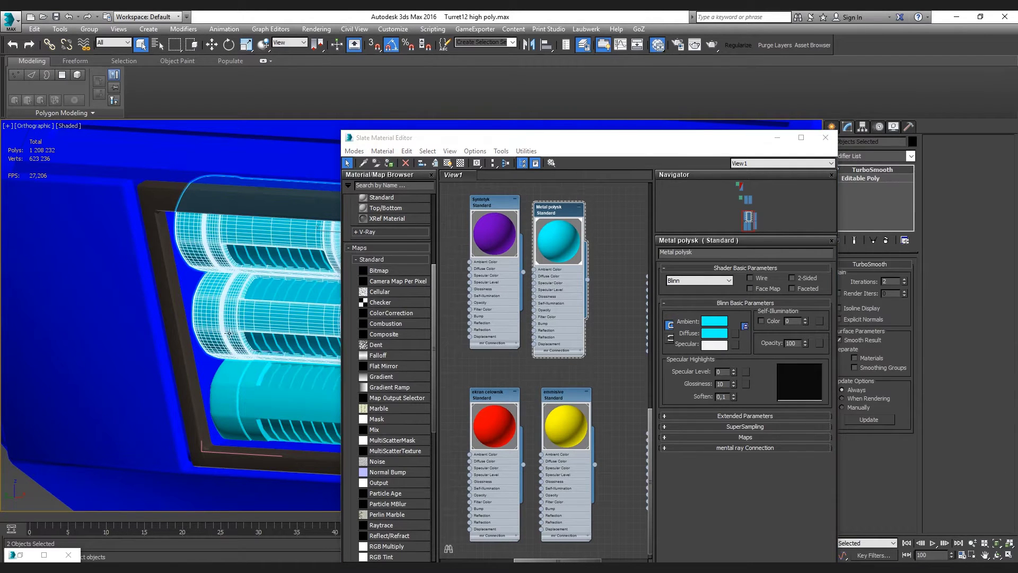
double_click(479, 217)
click(389, 163)
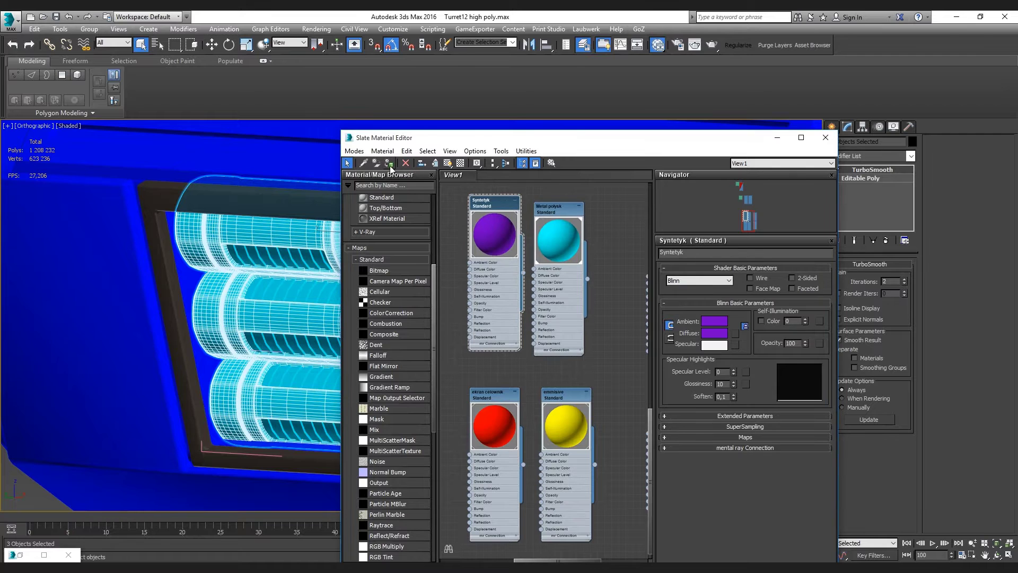
Assign the green Metal ciemny material to the frame around the cylinders
click(183, 222)
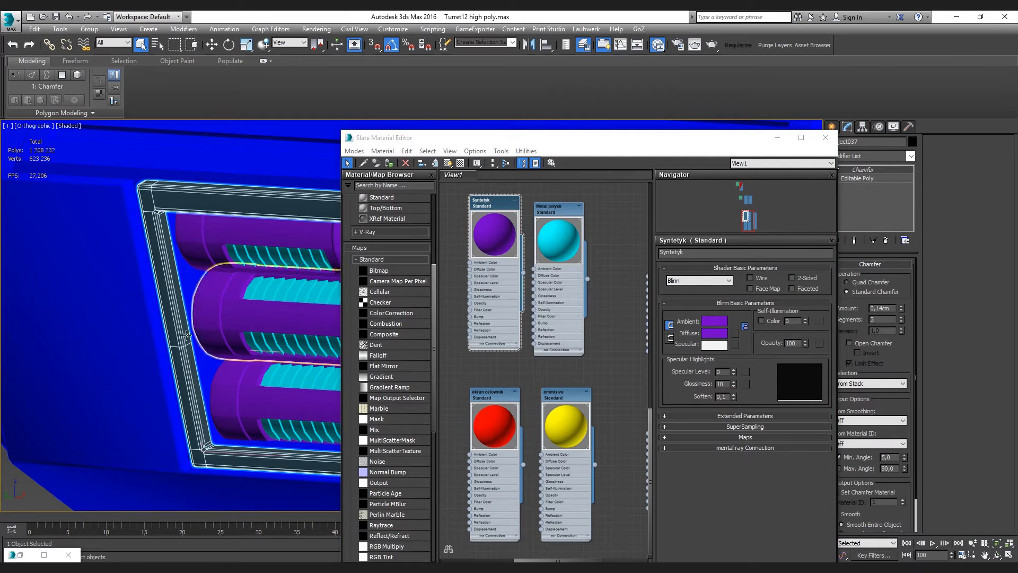
mouse_move(519, 363)
middle_down()
mouse_move(477, 354)
mouse_move(555, 356)
middle_up()
double_click(555, 356)
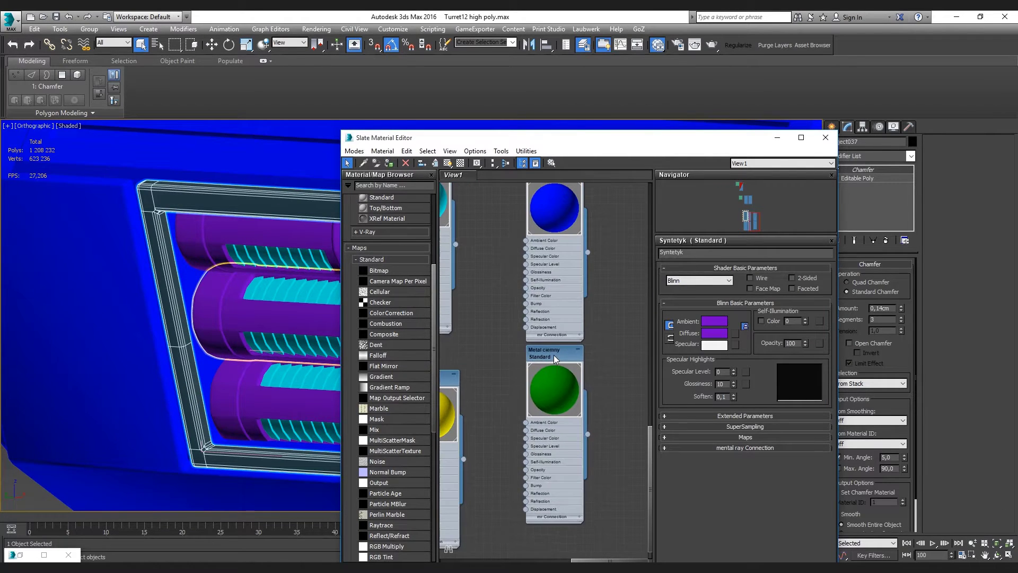
click(389, 163)
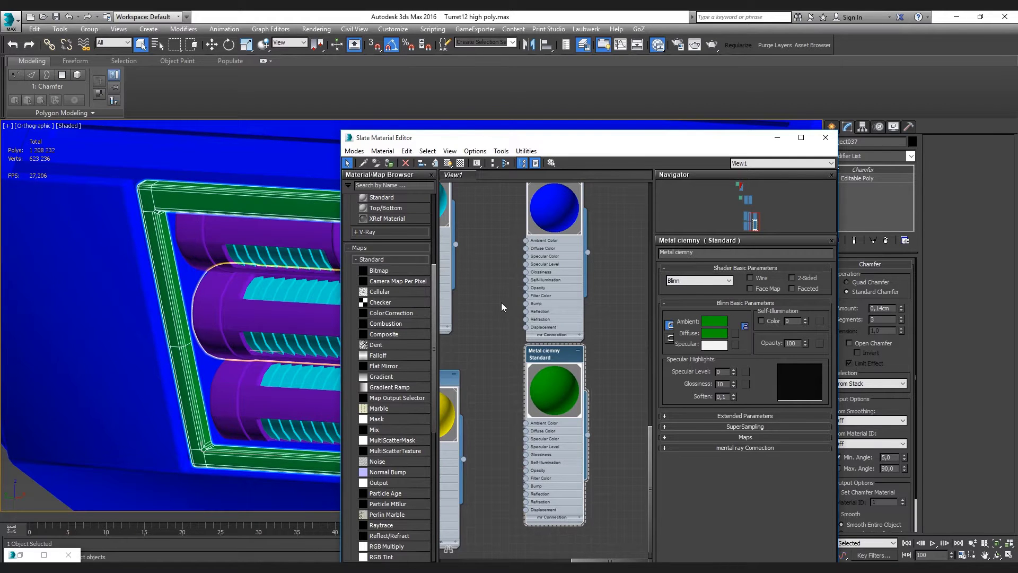
Select the small cylinder on the blue turret body and the larger part beneath it
scroll(180, 313, down, 5)
alt+middle_drag(191, 313, 175, 314)
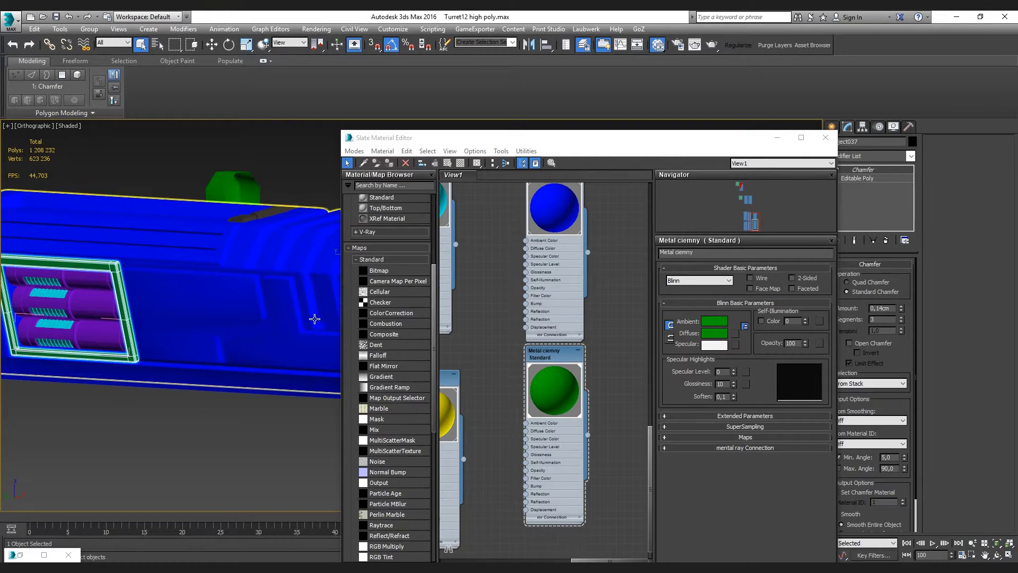
click(268, 246)
scroll(268, 246, up, 5)
click(265, 183)
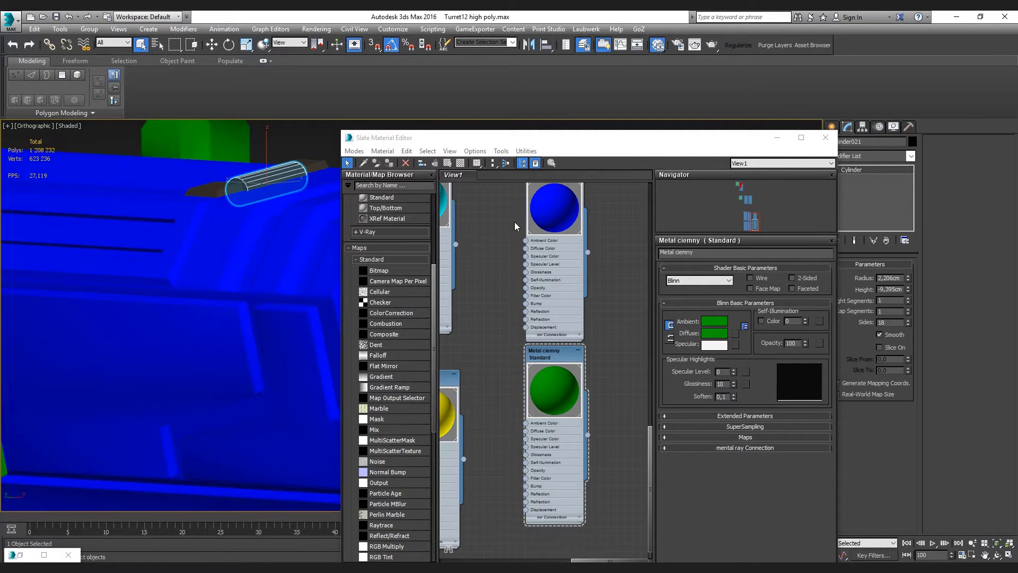
alt+middle_drag(232, 234, 318, 243)
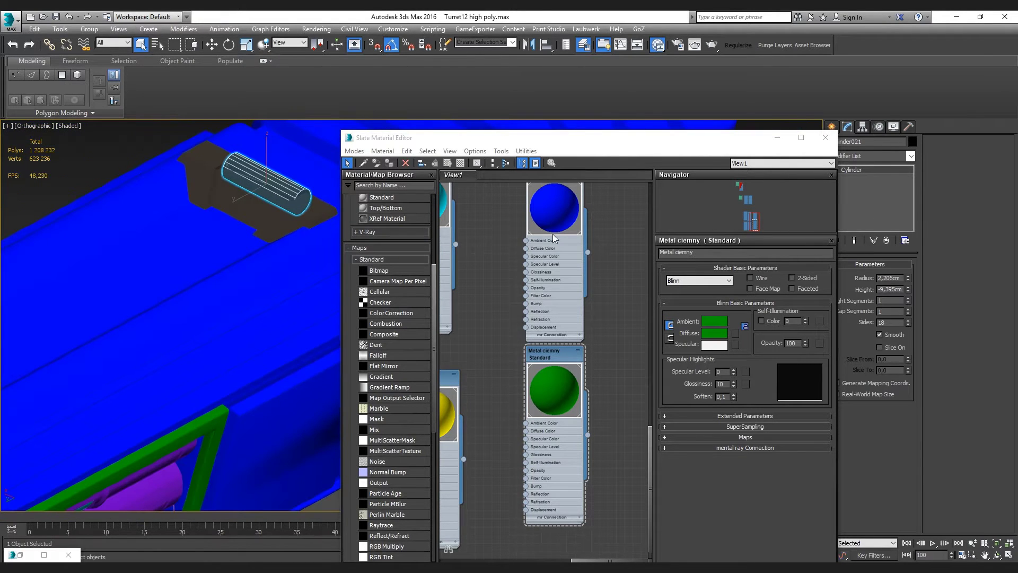
scroll(585, 273, down, 2)
middle_drag(585, 269, 584, 396)
scroll(492, 297, up, 3)
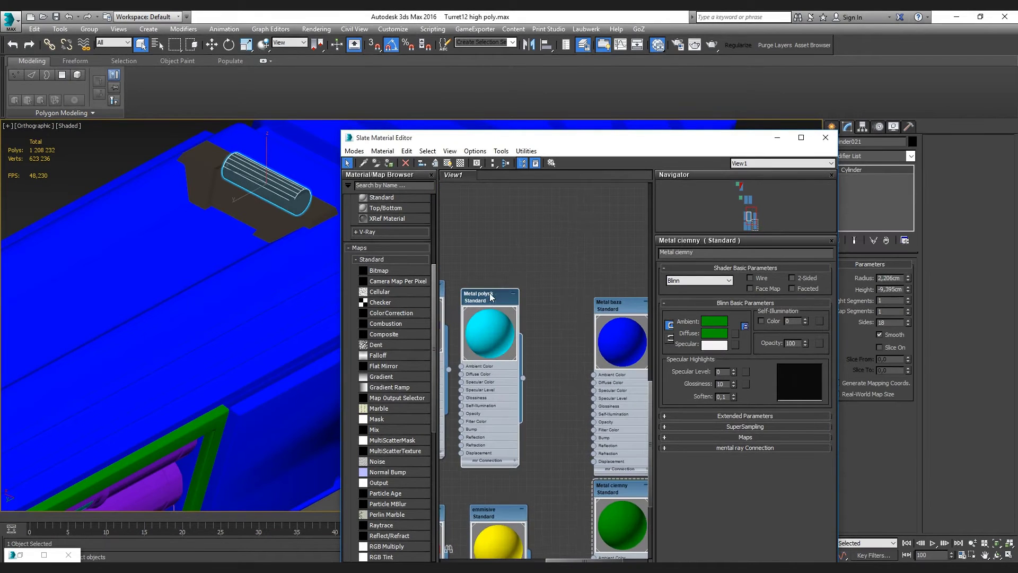
click(269, 206)
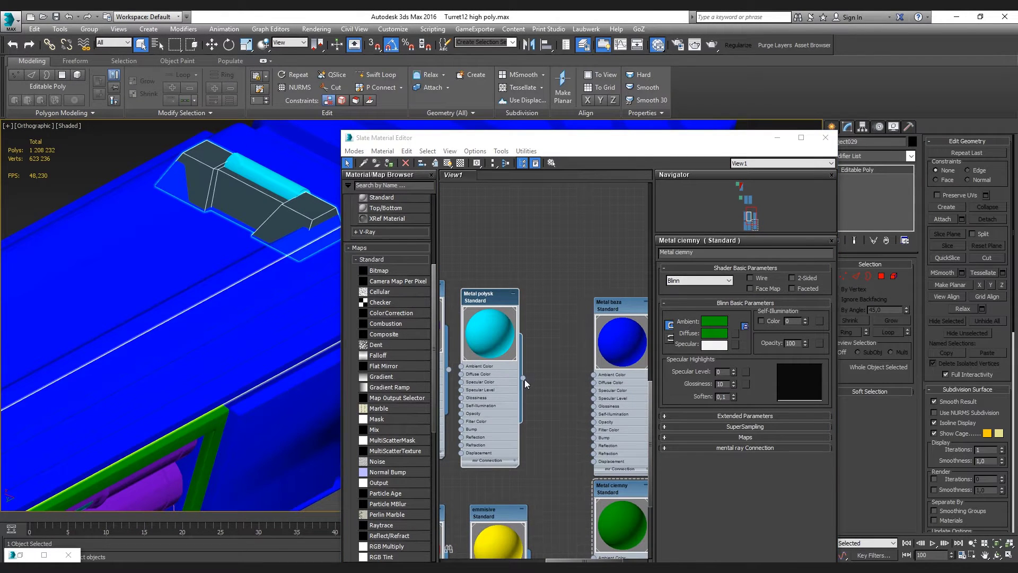
scroll(581, 409, down, 2)
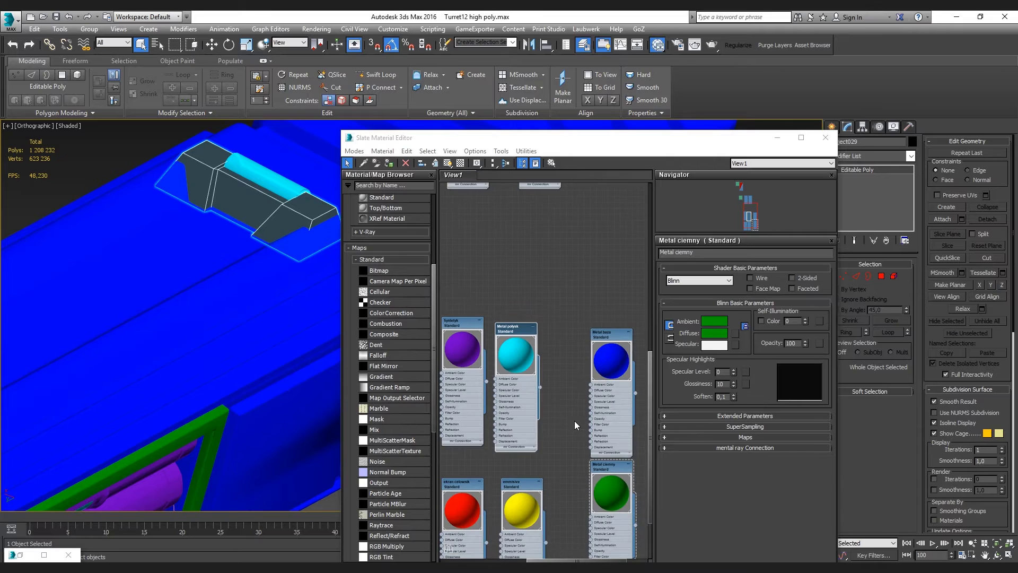
mouse_move(575, 422)
middle_down()
mouse_move(579, 393)
mouse_move(568, 385)
middle_up()
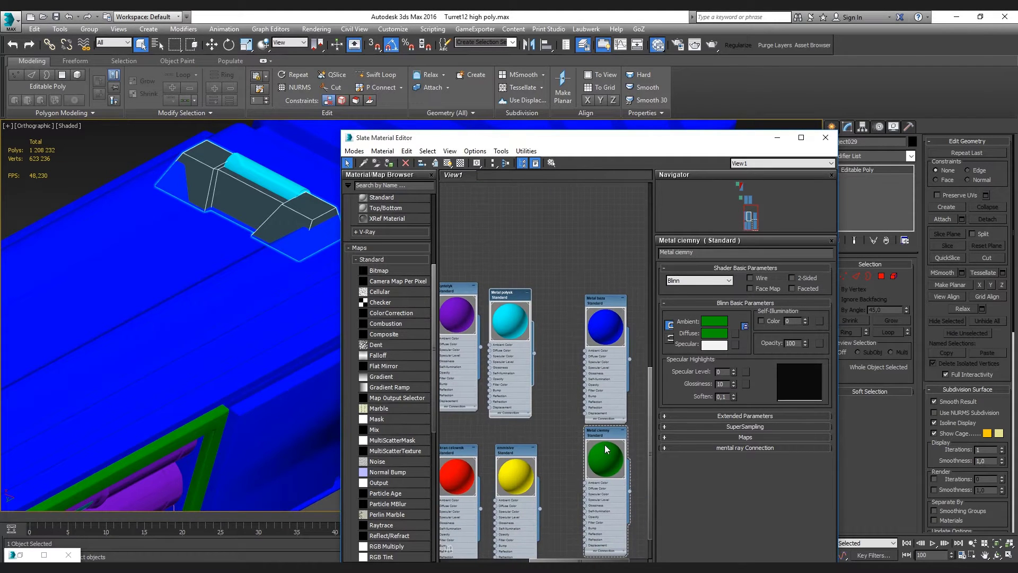
scroll(606, 450, up, 2)
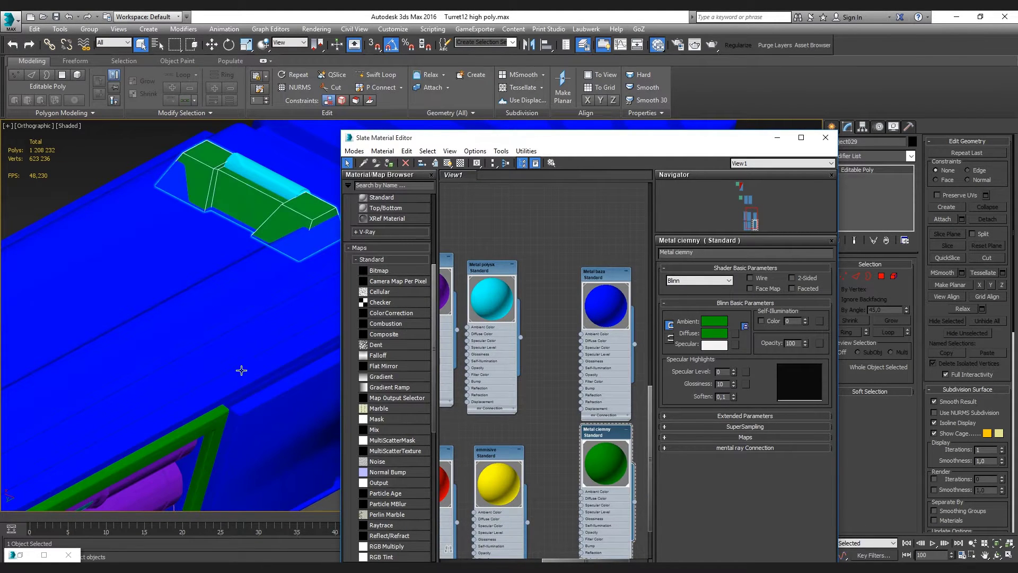
scroll(239, 366, down, 3)
click(171, 344)
scroll(251, 422, down, 2)
scroll(228, 426, up, 3)
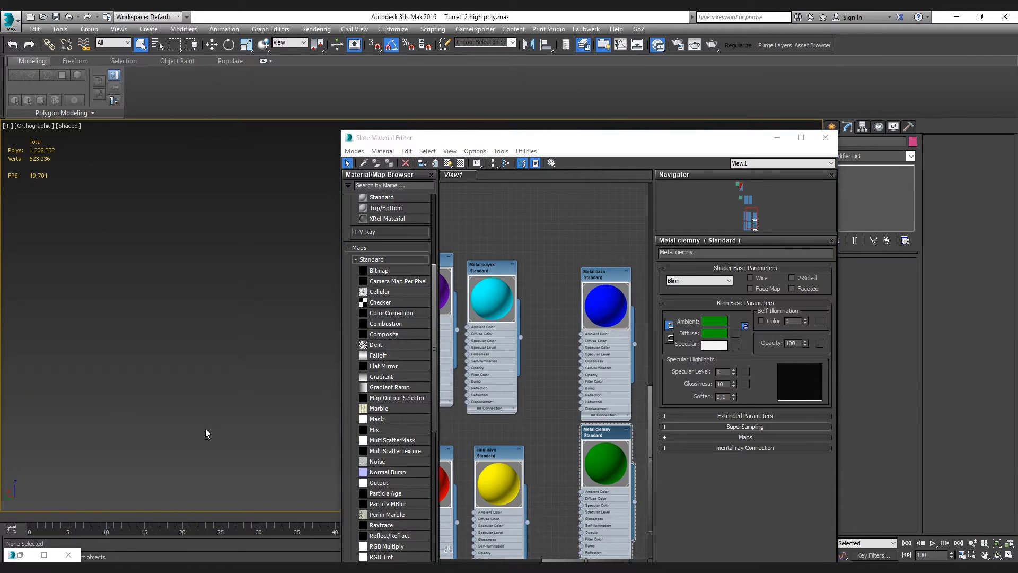
scroll(146, 421, down, 2)
scroll(238, 241, up, 3)
scroll(209, 286, up, 2)
click(209, 286)
mouse_move(188, 362)
alt+middle_down()
mouse_move(420, 381)
mouse_move(351, 390)
mouse_move(222, 370)
mouse_move(140, 373)
mouse_move(257, 336)
alt+middle_up()
scroll(258, 341, up, 5)
mouse_move(256, 350)
alt+middle_down()
mouse_move(239, 352)
mouse_move(312, 329)
mouse_move(269, 351)
alt+middle_up()
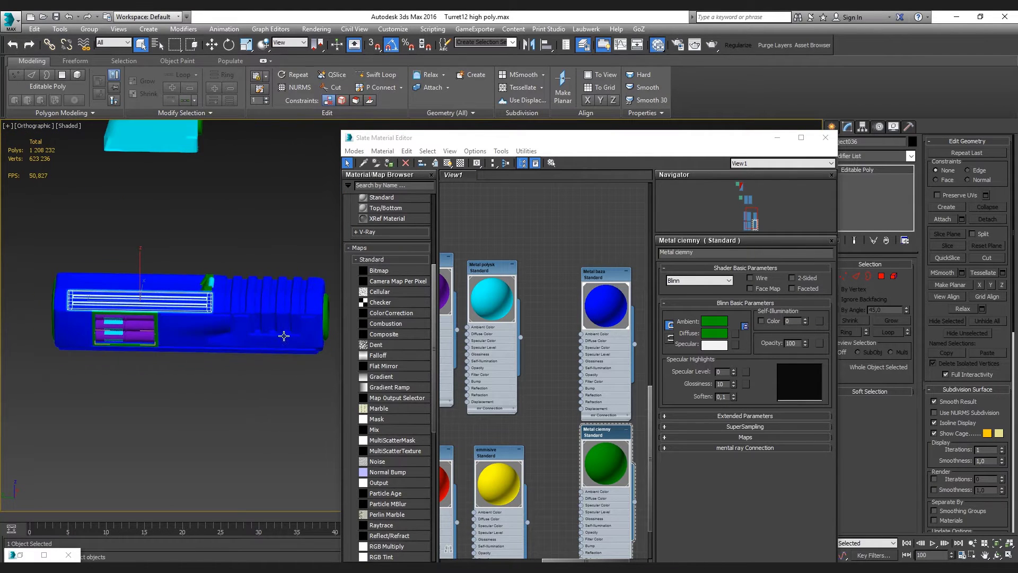
scroll(306, 306, up, 5)
key(4)
key(4)
key(4)
click(317, 323)
alt+middle_drag(317, 323, 319, 296)
click(325, 206)
scroll(321, 276, up, 3)
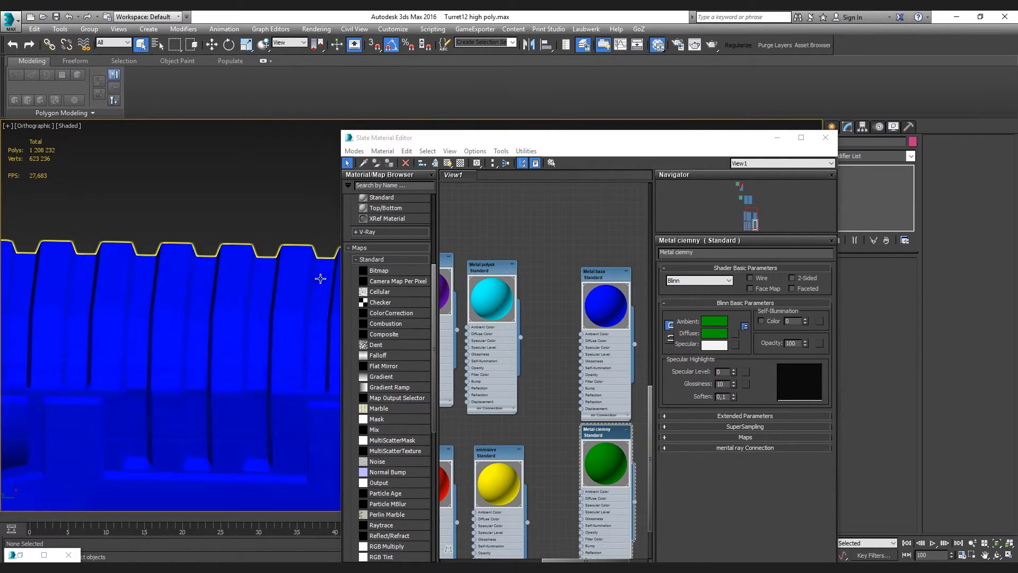
click(282, 291)
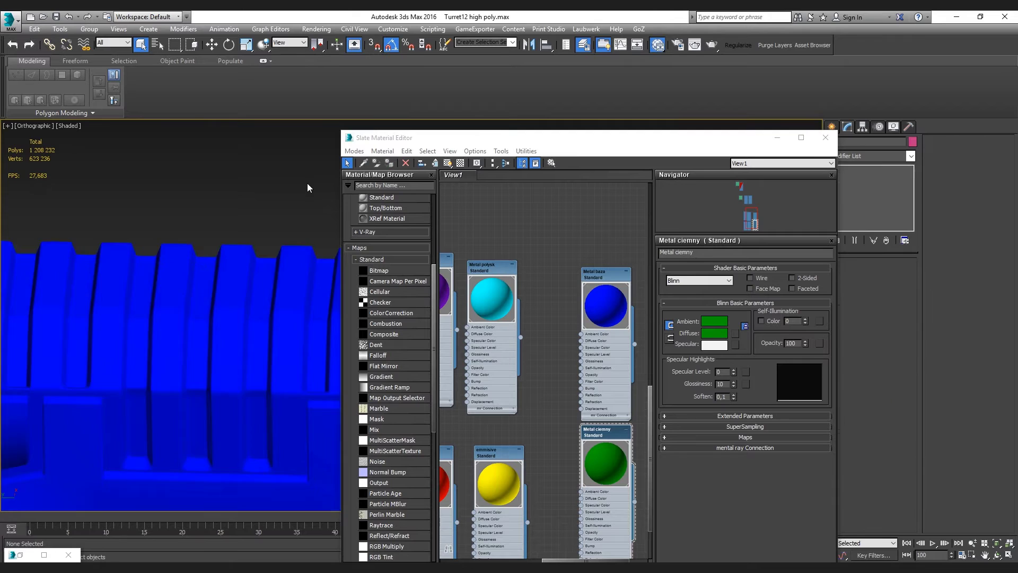
scroll(289, 250, down, 4)
alt+middle_drag(289, 250, 279, 309)
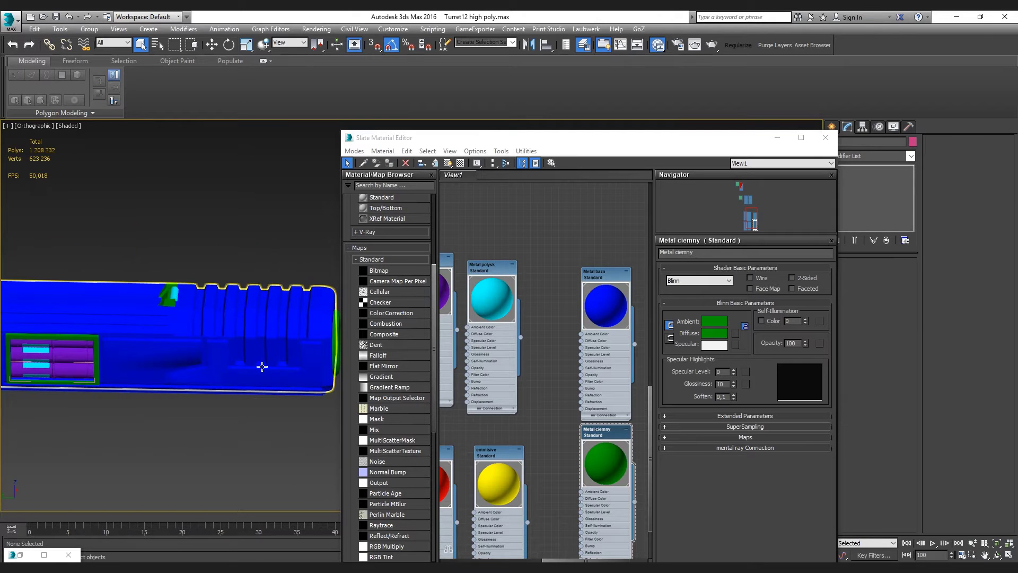
scroll(262, 366, down, 3)
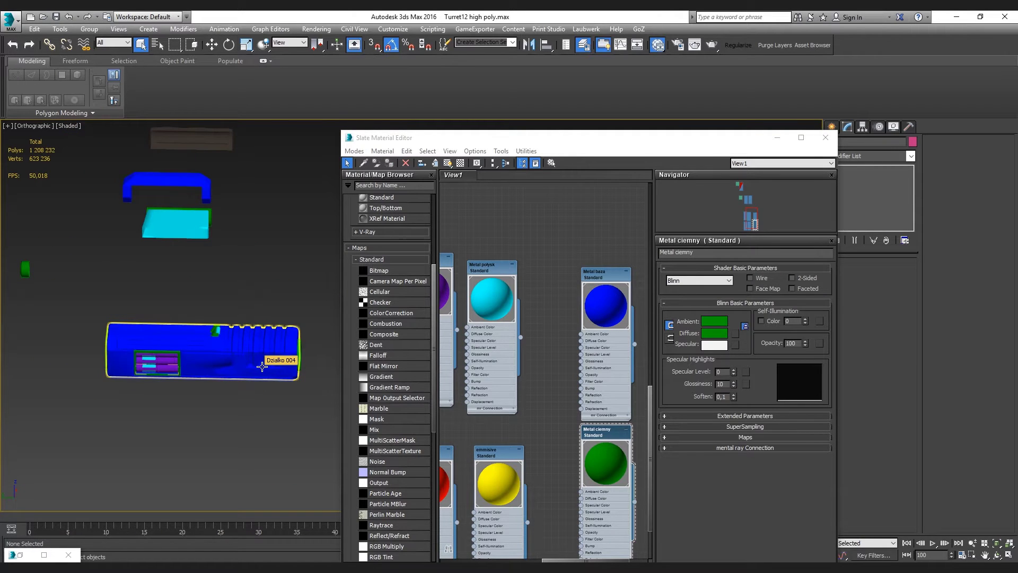
scroll(262, 366, up, 4)
click(268, 358)
mouse_move(267, 358)
alt+middle_down()
mouse_move(223, 387)
mouse_move(251, 307)
alt+middle_up()
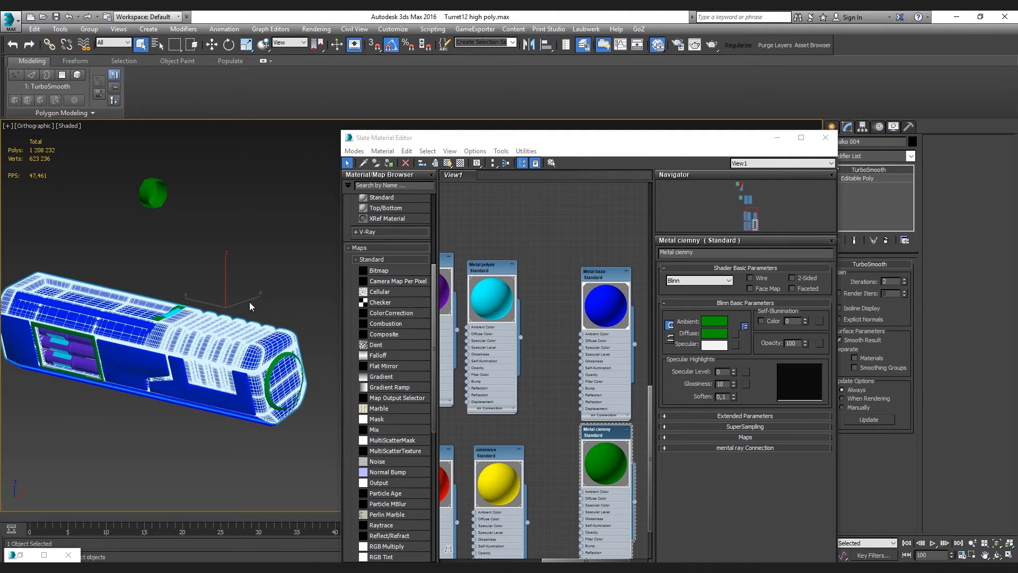
click(278, 281)
scroll(281, 297, up, 2)
scroll(284, 305, up, 2)
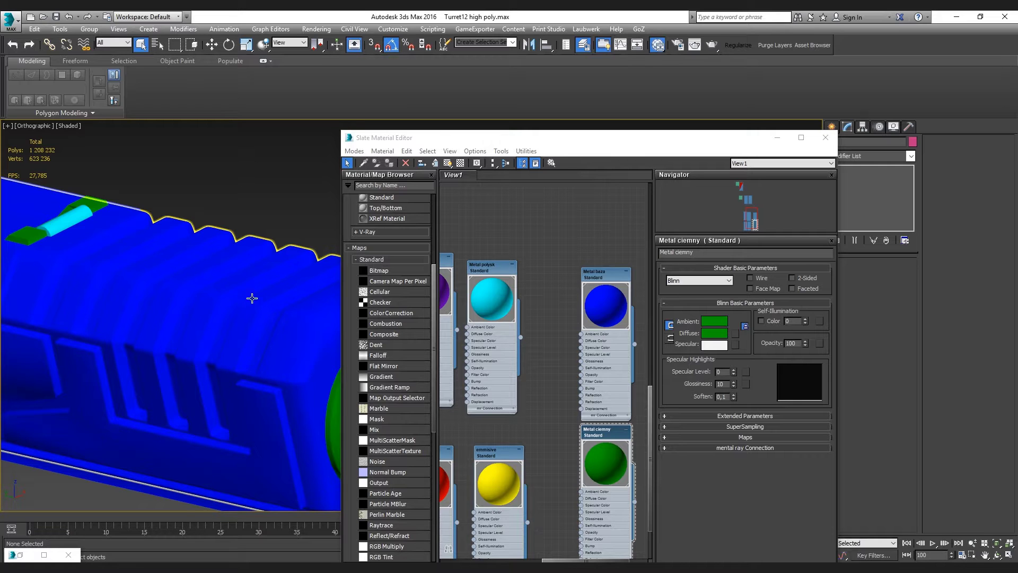
scroll(200, 292, down, 3)
scroll(249, 255, down, 3)
click(186, 279)
alt+middle_drag(193, 276, 318, 319)
scroll(313, 317, up, 1)
scroll(297, 314, up, 2)
scroll(276, 271, up, 2)
scroll(272, 262, up, 2)
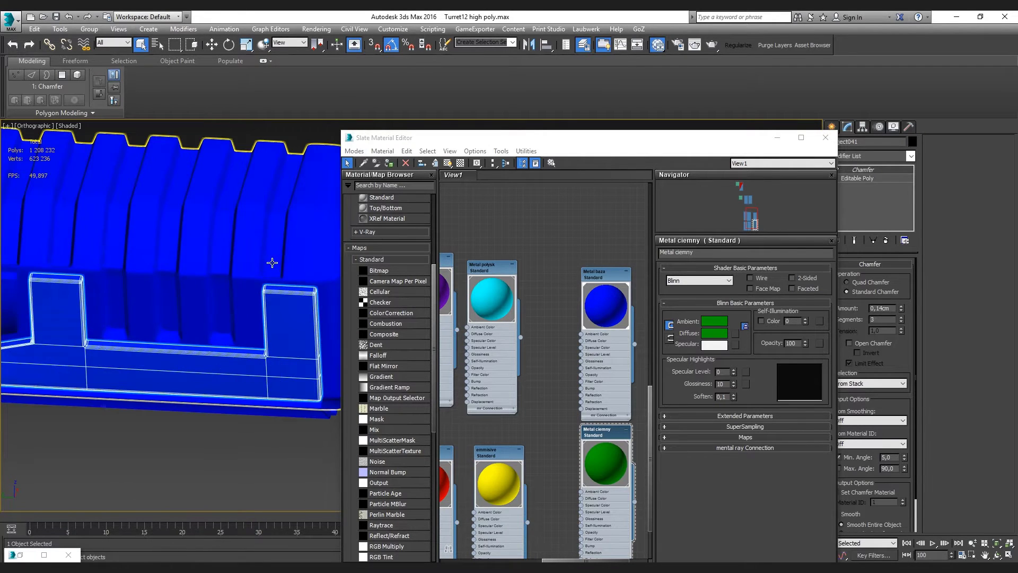
drag(611, 156, 623, 137)
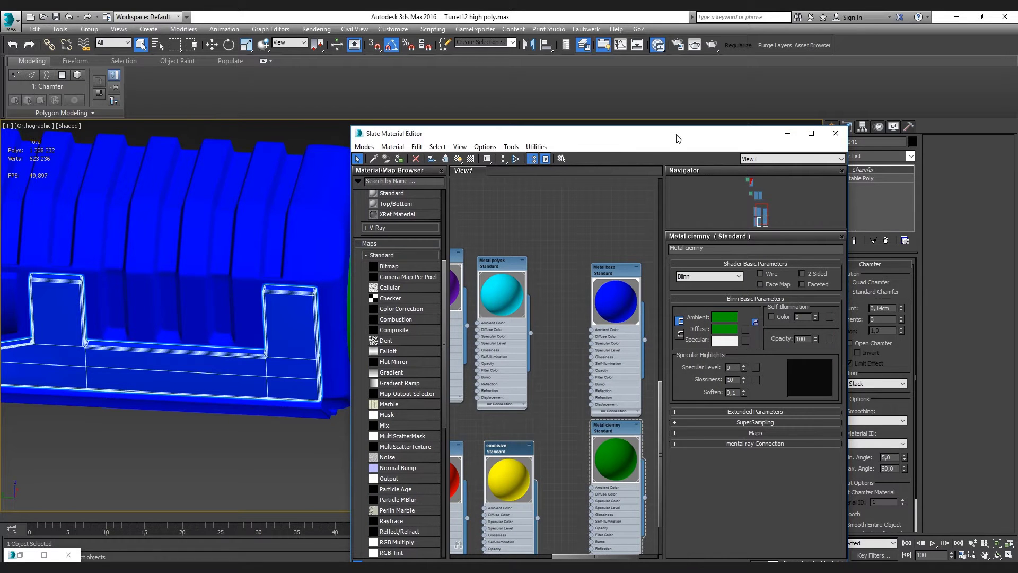
mouse_move(668, 143)
mouse_down()
mouse_move(689, 129)
mouse_move(673, 124)
mouse_up()
On the barrel's base poly mesh, select the polygon strips along each rib
click(858, 178)
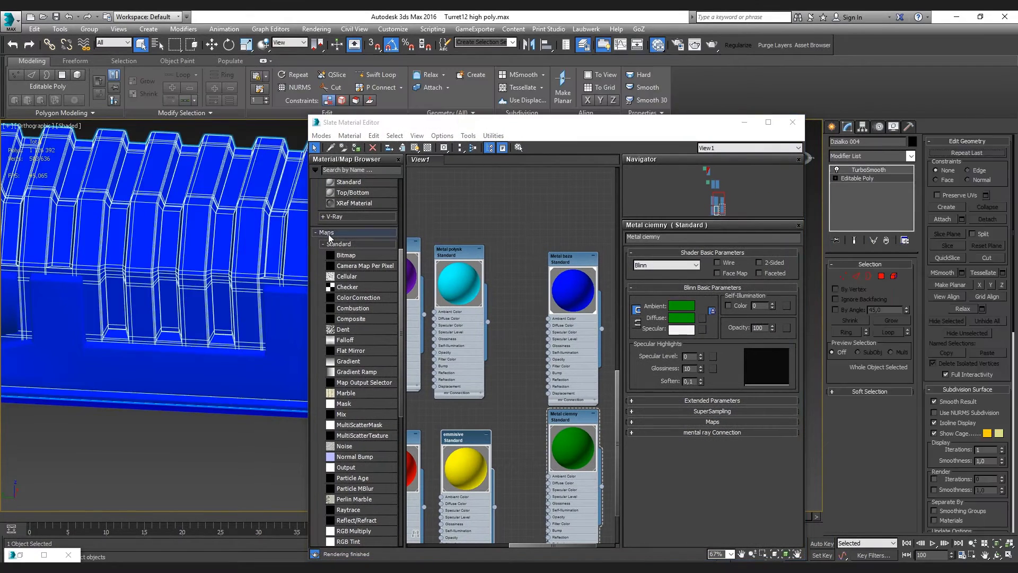
click(269, 234)
scroll(271, 234, up, 5)
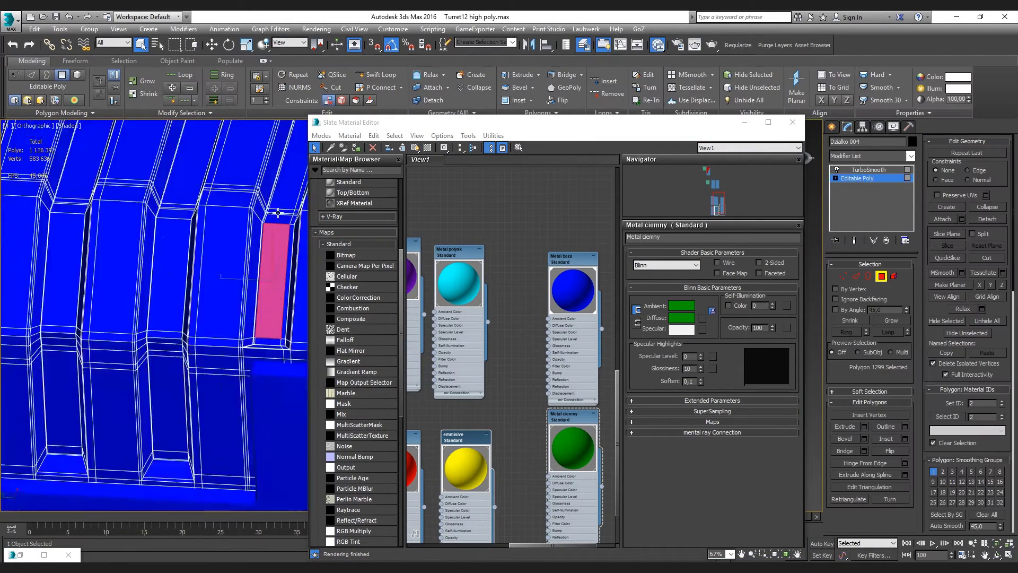
scroll(269, 242, down, 5)
scroll(225, 268, up, 5)
ctrl+click(217, 326)
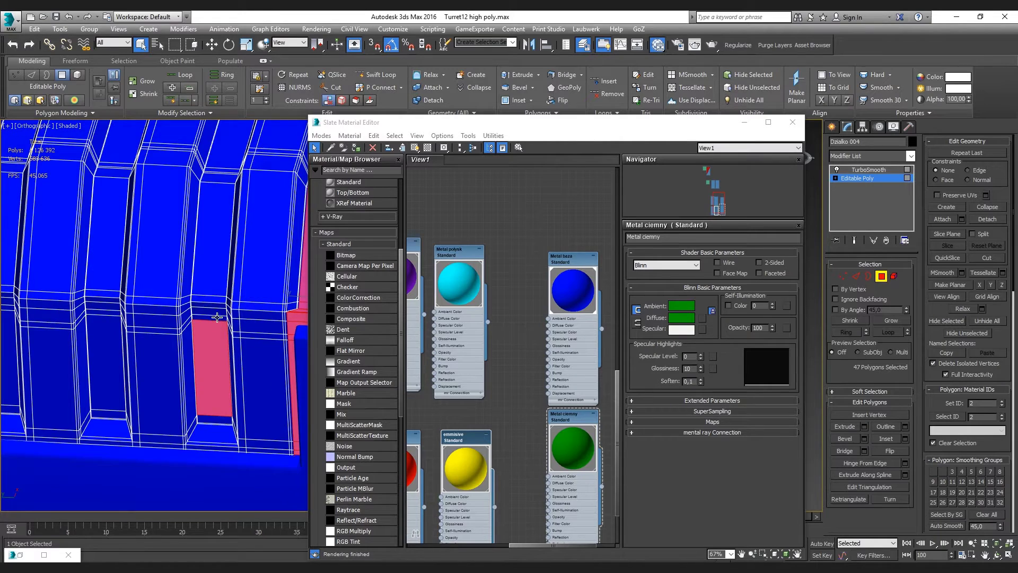
scroll(143, 334, down, 3)
ctrl+click(115, 337)
shift+click(115, 334)
scroll(106, 331, down, 2)
ctrl+click(60, 315)
scroll(59, 308, up, 2)
scroll(57, 281, up, 3)
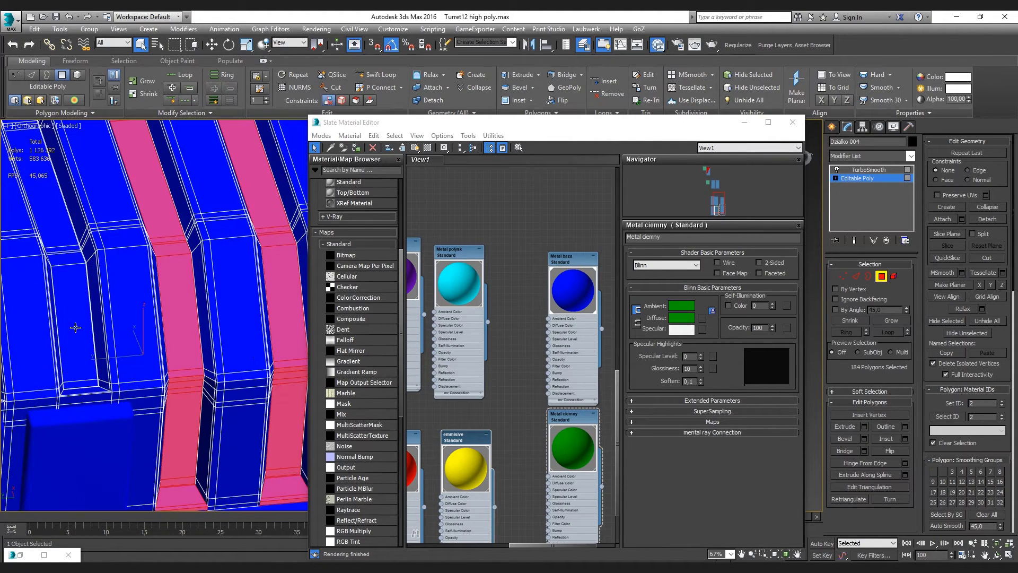
ctrl+click(56, 265)
shift+click(57, 265)
scroll(53, 271, down, 3)
scroll(43, 275, up, 2)
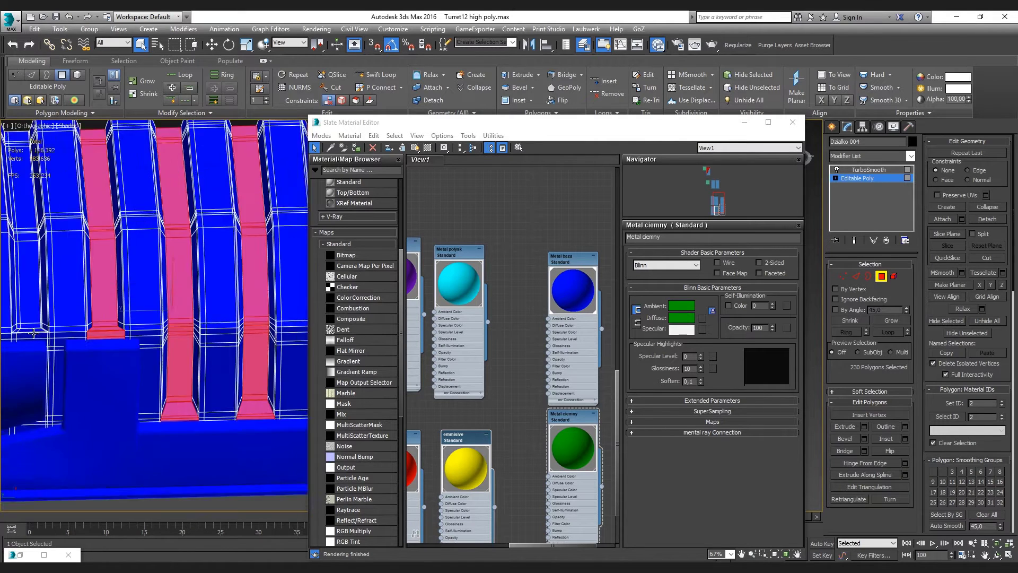
scroll(34, 282, up, 2)
Deselect the lower polygons of the left ribs and the strays at their bases
key(f)
scroll(186, 341, down, 3)
scroll(211, 340, down, 3)
alt+middle_drag(211, 339, 306, 338)
scroll(212, 350, up, 3)
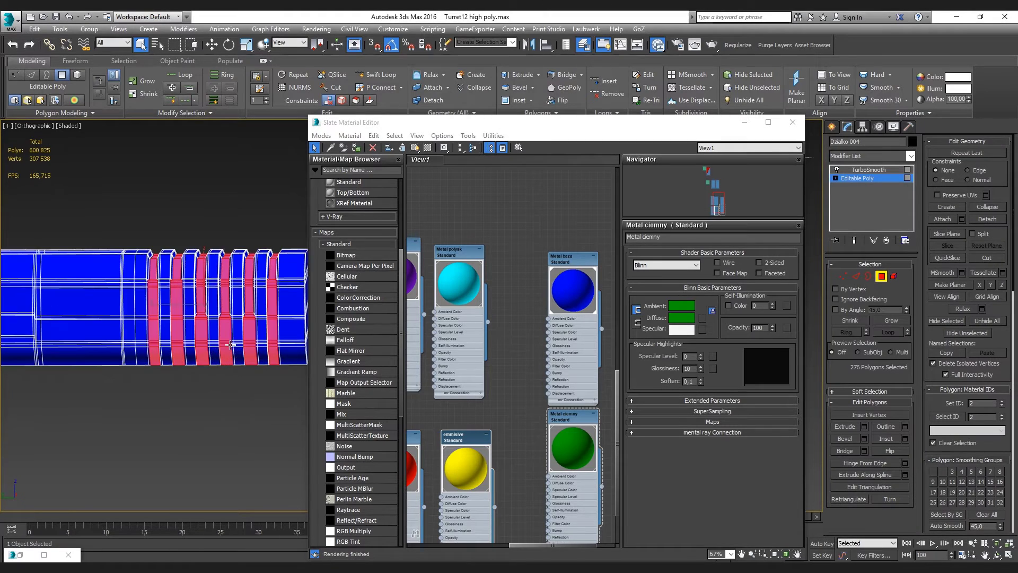
scroll(228, 347, up, 3)
scroll(246, 358, up, 3)
scroll(175, 382, down, 3)
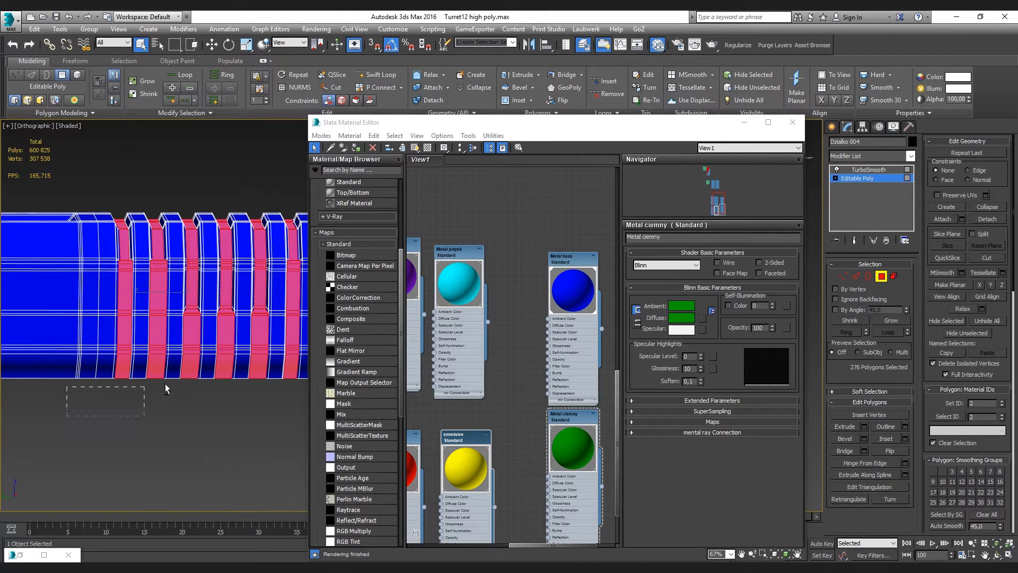
alt+drag(309, 339, 297, 334)
scroll(223, 331, up, 3)
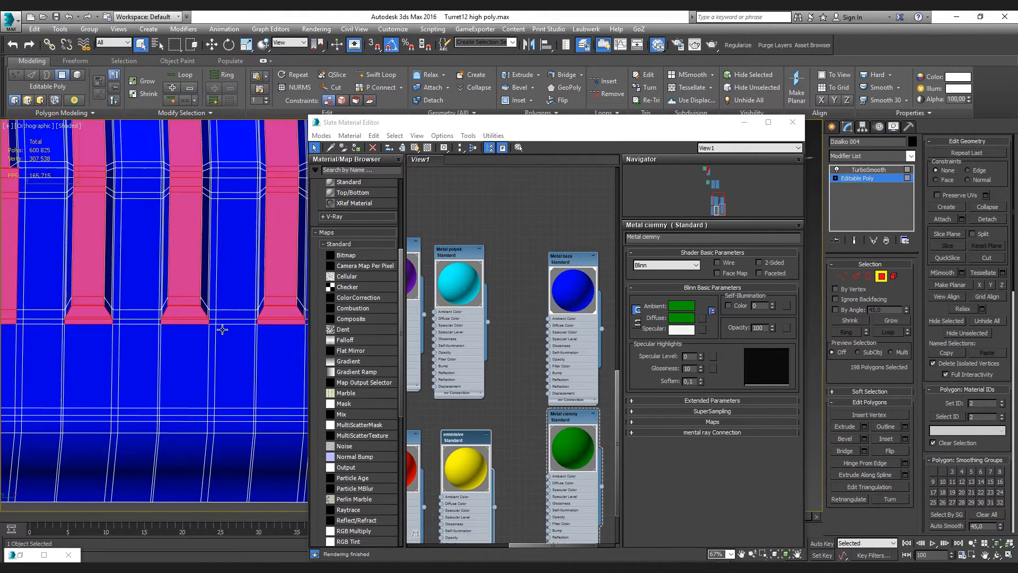
scroll(159, 332, down, 3)
scroll(65, 334, up, 3)
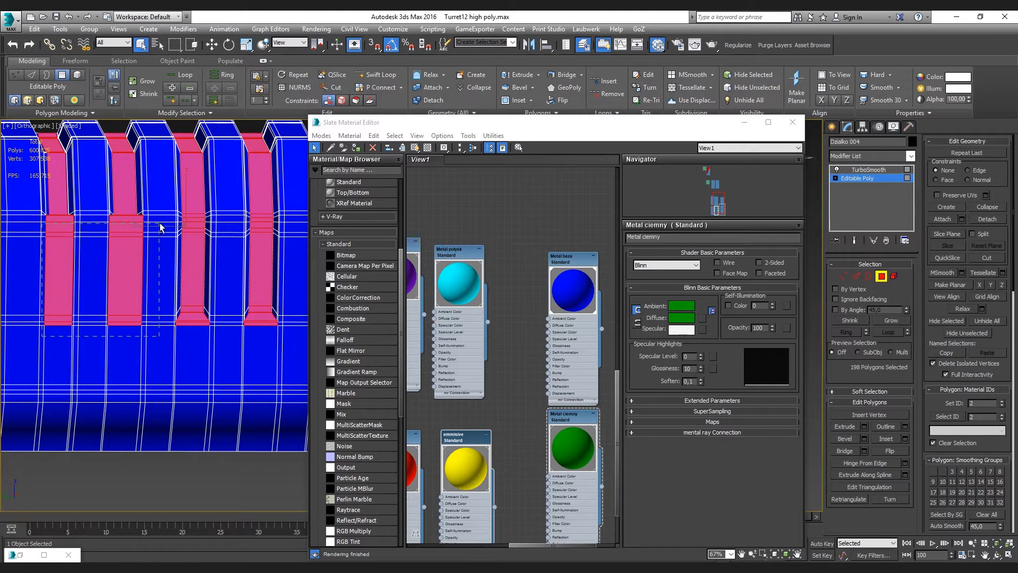
alt+drag(147, 275, 159, 227)
scroll(141, 230, up, 3)
alt+middle_drag(141, 230, 155, 312)
scroll(155, 312, up, 3)
alt+click(187, 329)
scroll(91, 364, down, 3)
scroll(81, 372, up, 4)
alt+click(82, 350)
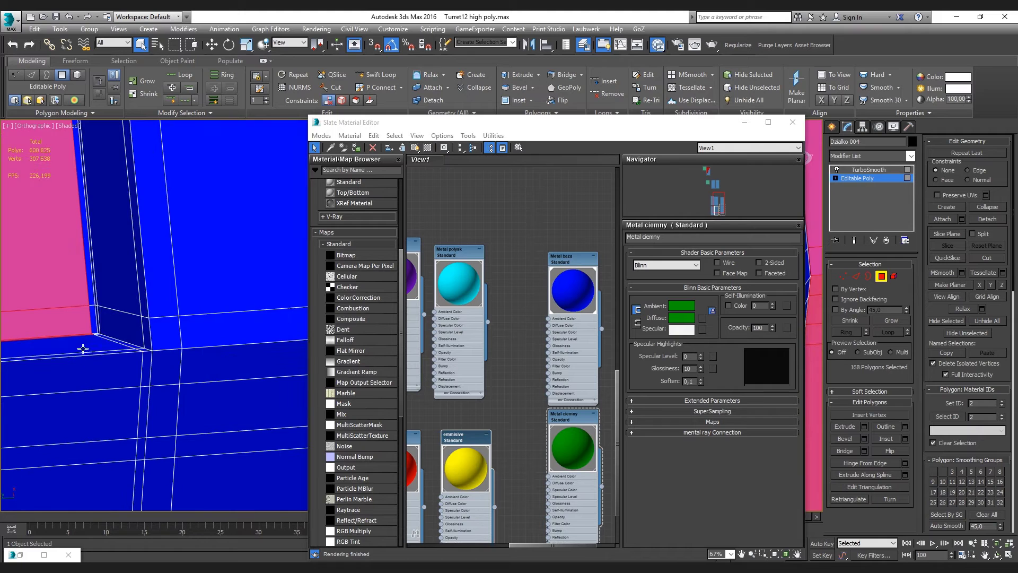
scroll(99, 356, down, 3)
Remove the leftover base polygons from the remaining ribs, including the lower right rib
alt+middle_drag(222, 405, 129, 391)
scroll(169, 452, up, 3)
scroll(168, 452, up, 3)
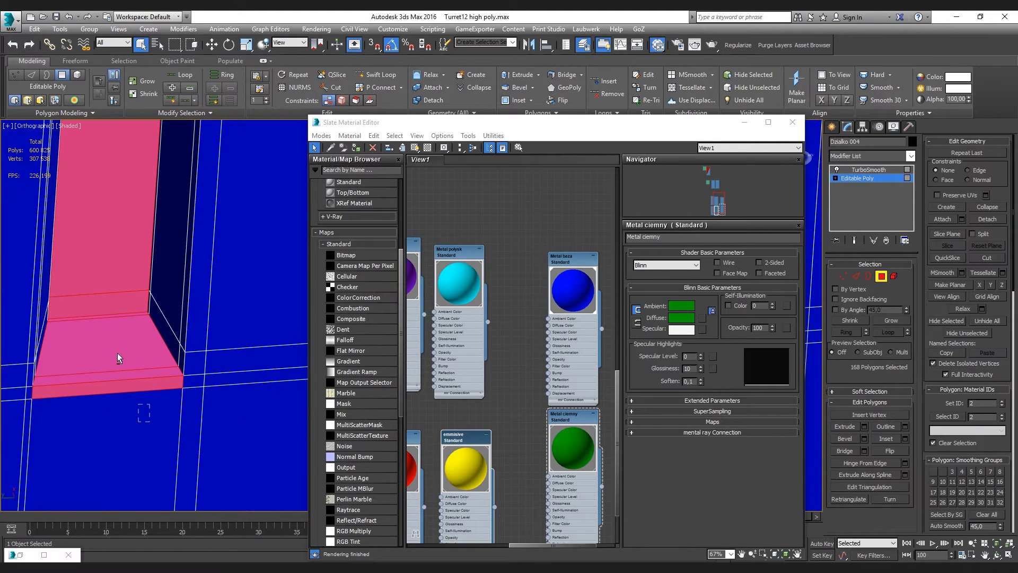
alt+click(125, 320)
scroll(125, 319, down, 3)
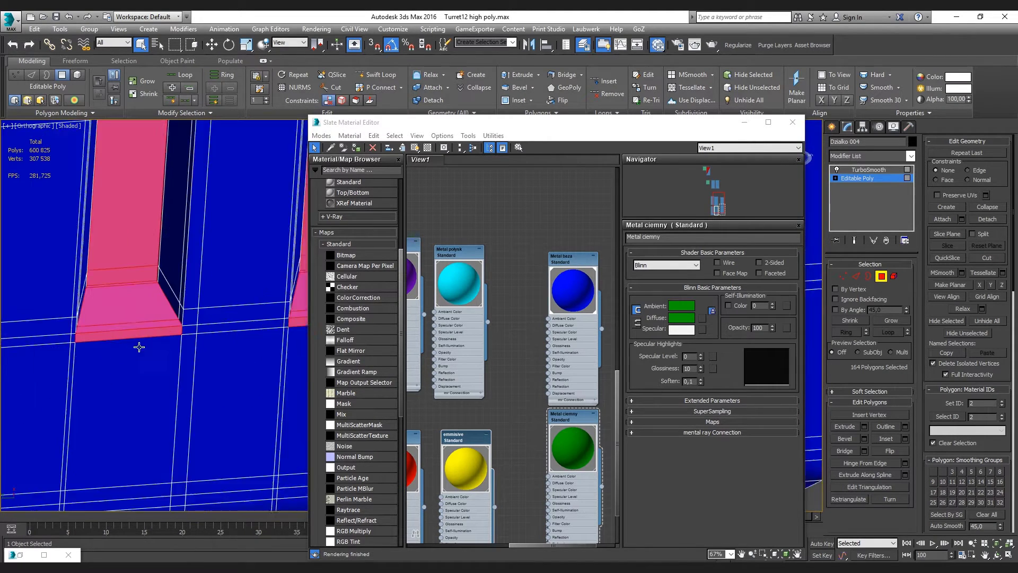
scroll(141, 345, up, 3)
alt+drag(144, 257, 142, 256)
alt+middle_drag(142, 255, 8, 287)
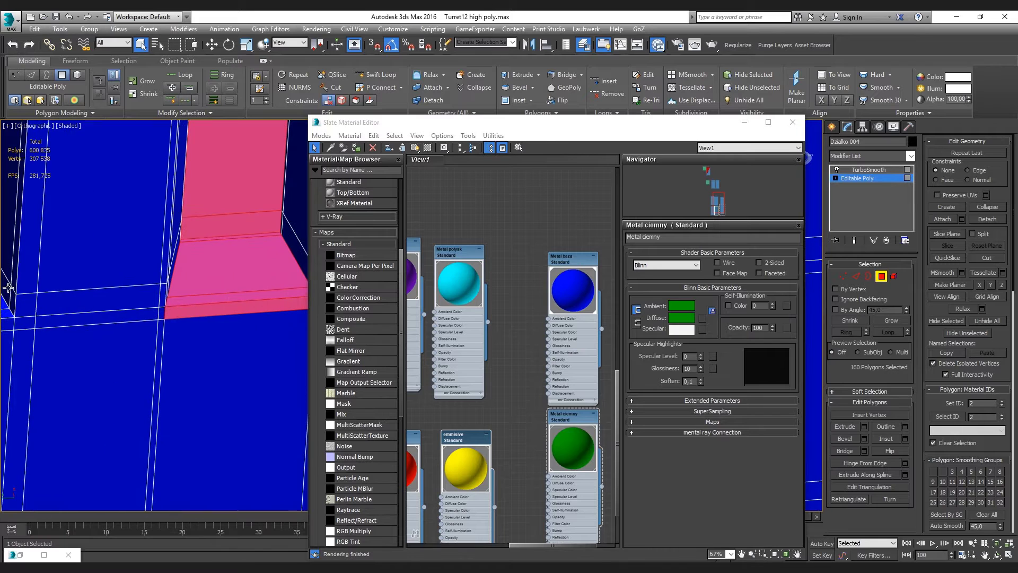
alt+click(227, 271)
scroll(231, 281, down, 3)
scroll(256, 311, up, 3)
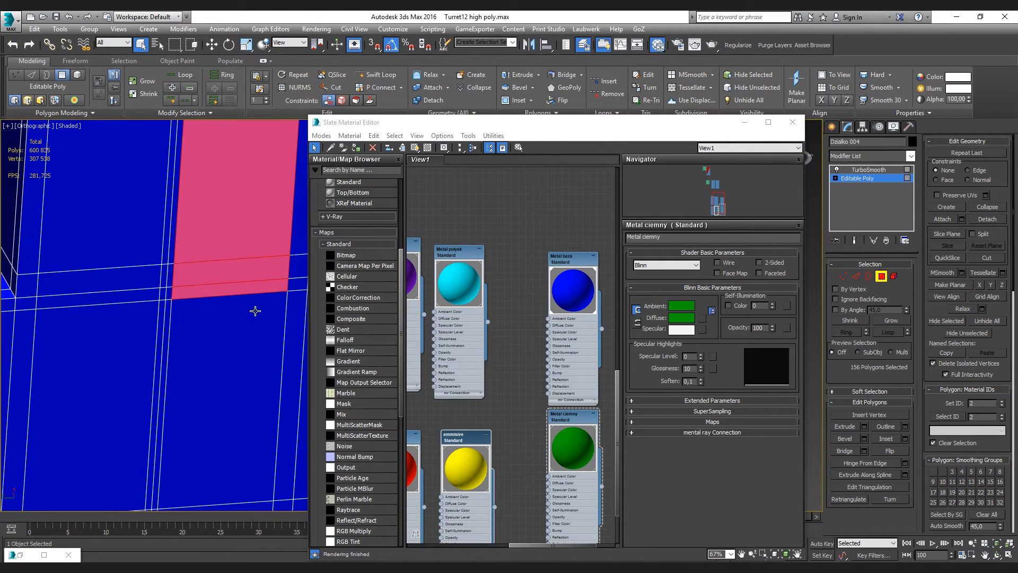
scroll(239, 332, down, 3)
scroll(234, 306, down, 2)
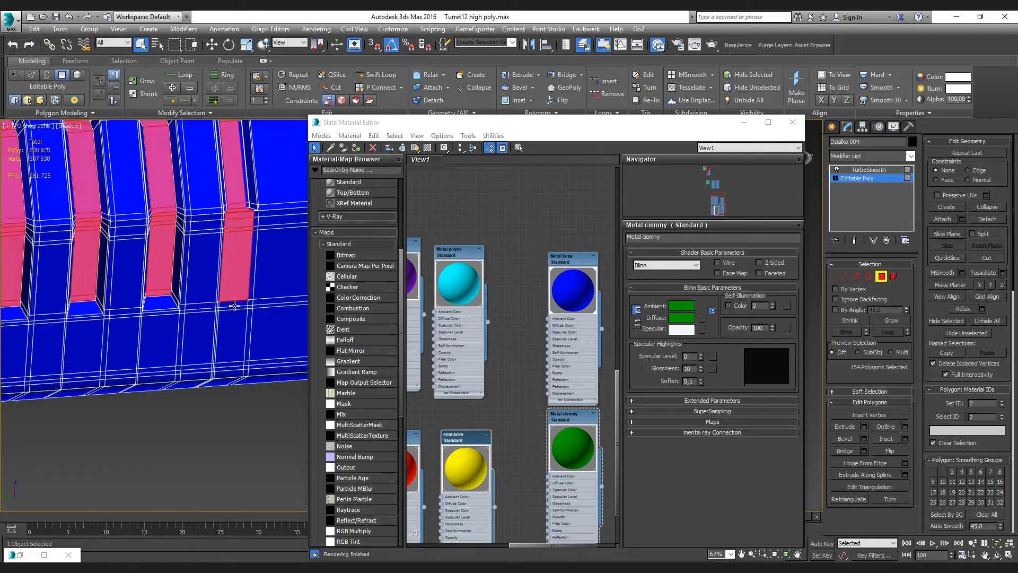
scroll(234, 306, down, 2)
alt+middle_drag(233, 308, 225, 312)
scroll(224, 311, up, 3)
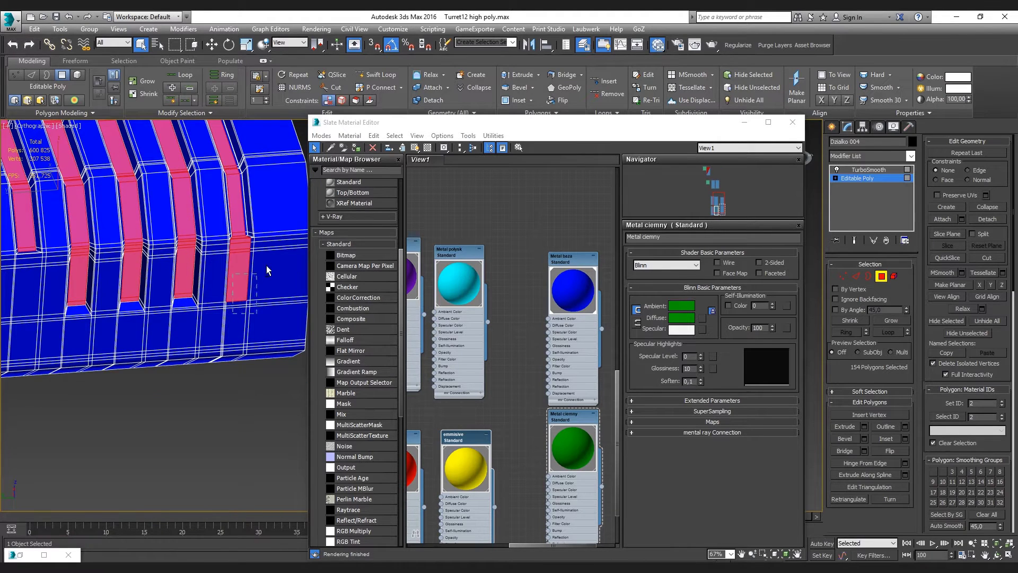
alt+drag(234, 313, 267, 271)
scroll(236, 247, up, 5)
alt+click(247, 232)
scroll(234, 235, up, 4)
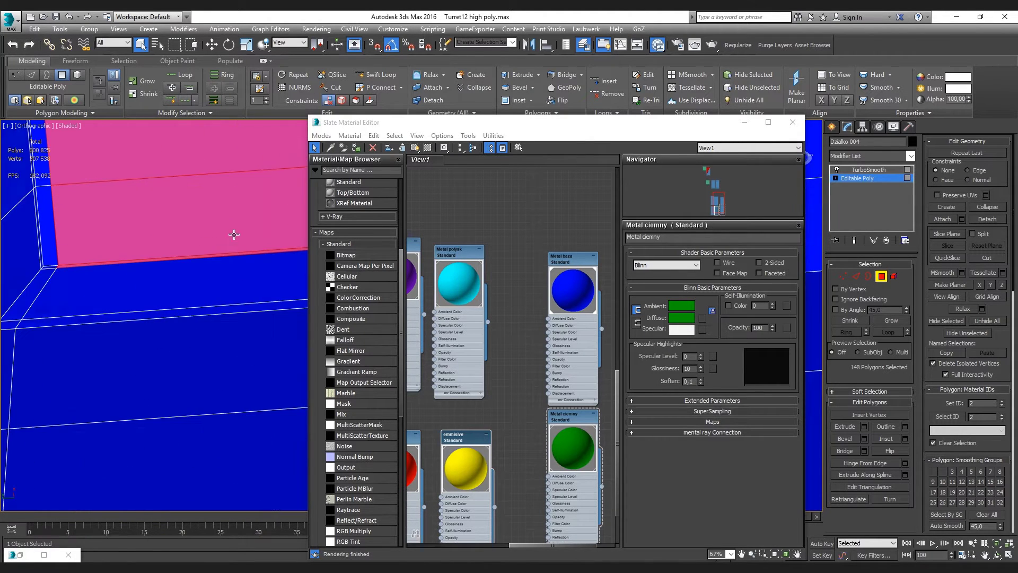
alt+click(249, 259)
scroll(238, 257, down, 5)
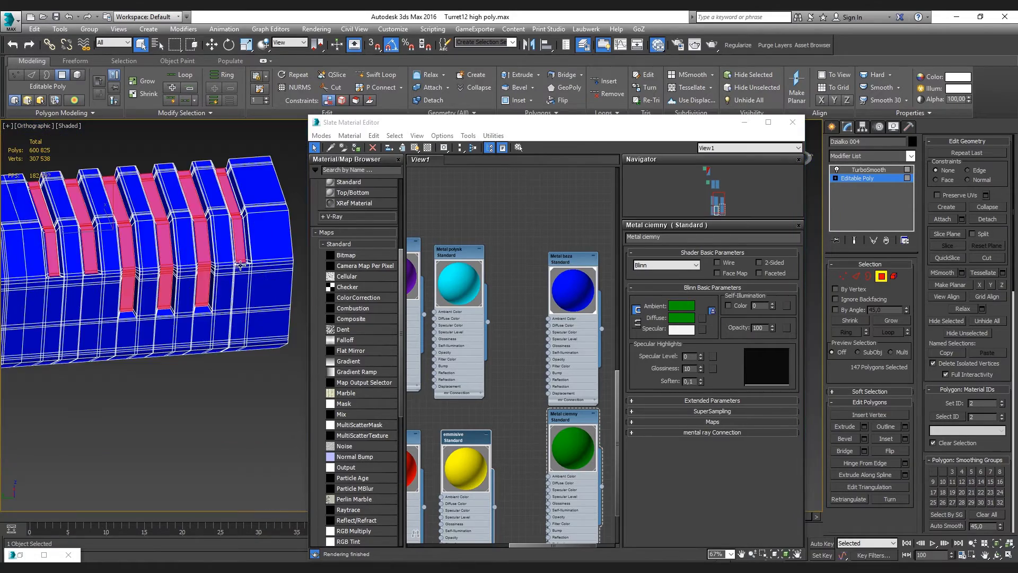
scroll(239, 257, down, 2)
Clear the stray strips and corner polygons from the slot selection, adding back one missing face
mouse_move(239, 257)
alt+middle_down()
mouse_move(283, 293)
mouse_move(45, 354)
alt+middle_up()
scroll(45, 354, up, 3)
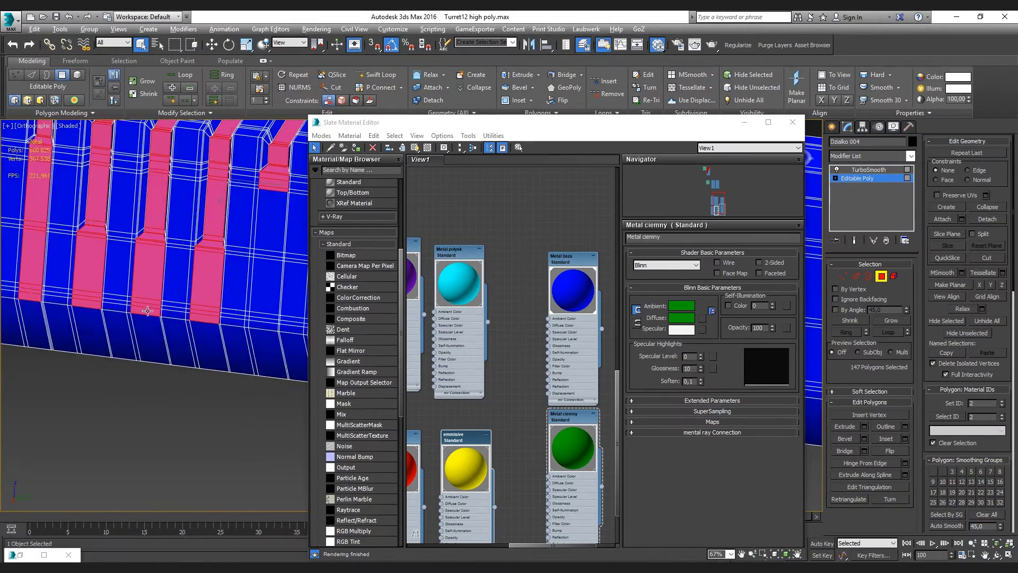
scroll(45, 354, up, 2)
alt+drag(279, 270, 279, 269)
scroll(279, 269, up, 2)
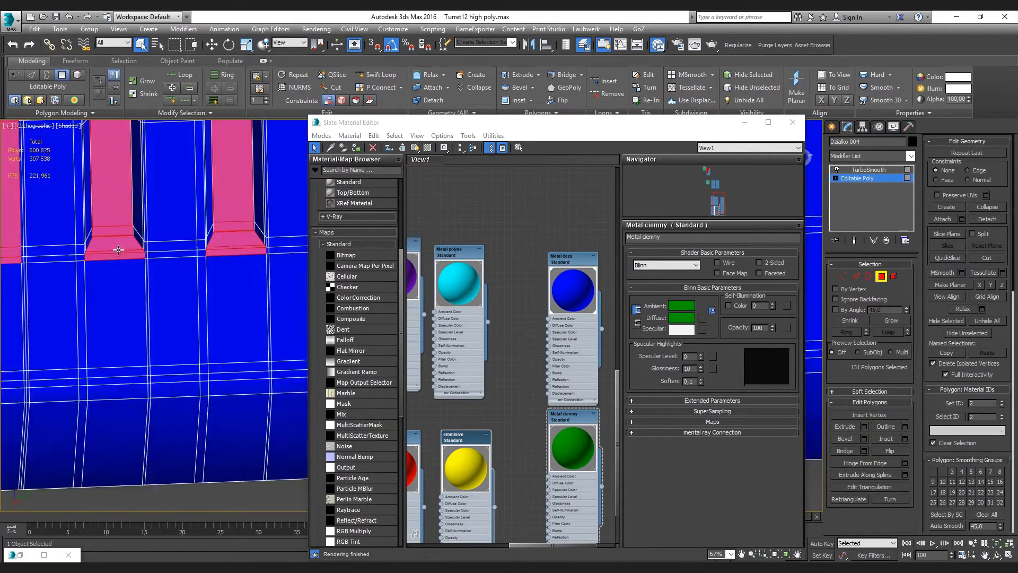
scroll(125, 220, up, 2)
scroll(170, 216, up, 1)
scroll(113, 201, up, 1)
alt+click(114, 202)
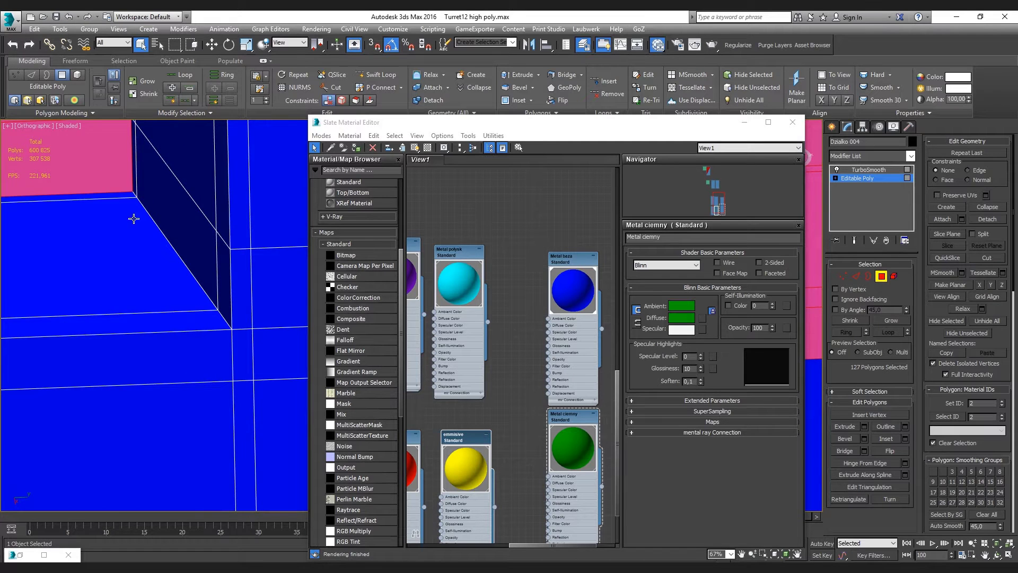
scroll(114, 202, down, 2)
scroll(231, 296, up, 1)
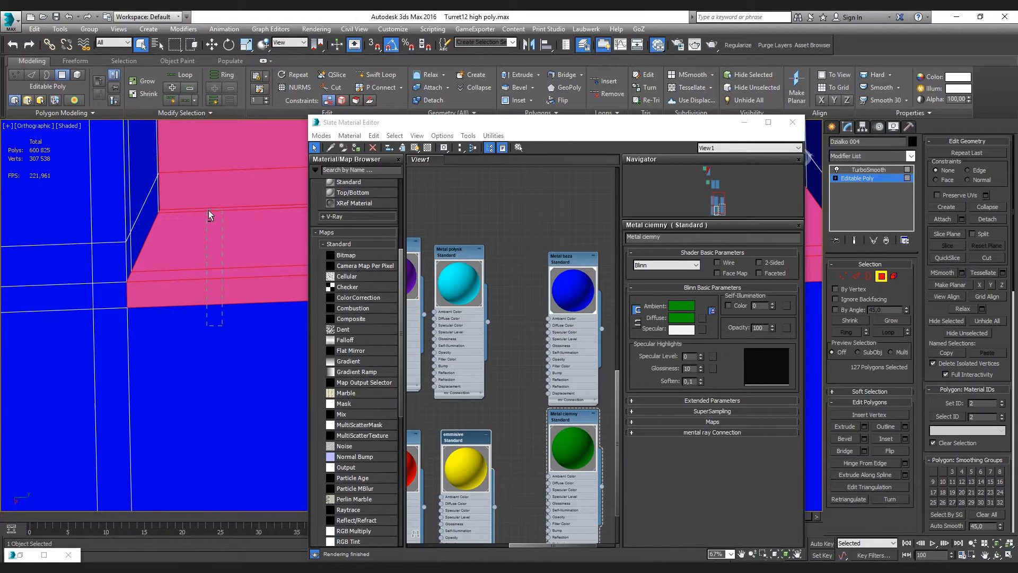
alt+drag(208, 215, 209, 214)
scroll(208, 215, down, 2)
scroll(208, 215, down, 1)
scroll(274, 310, up, 2)
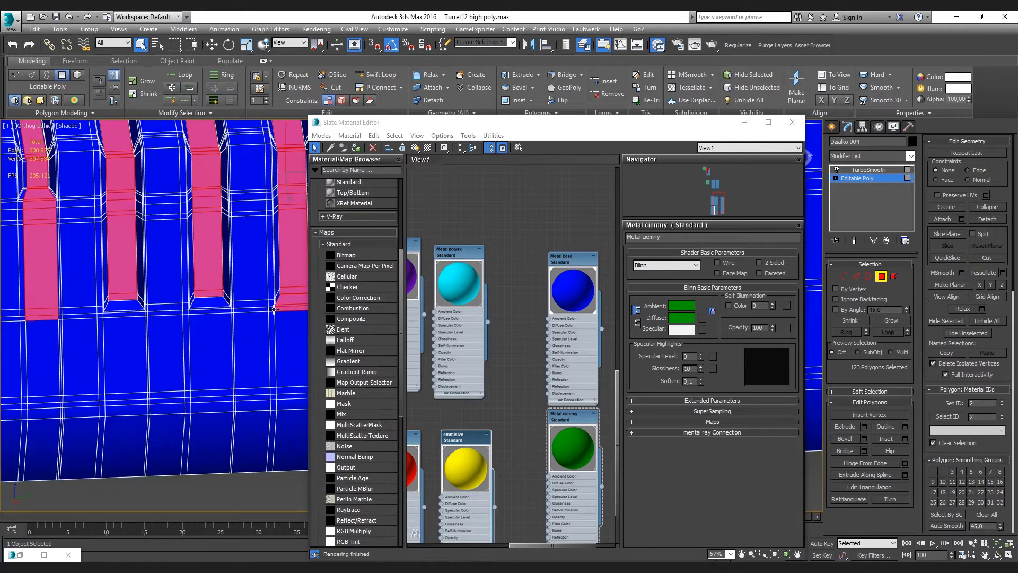
scroll(274, 309, up, 2)
scroll(217, 339, up, 2)
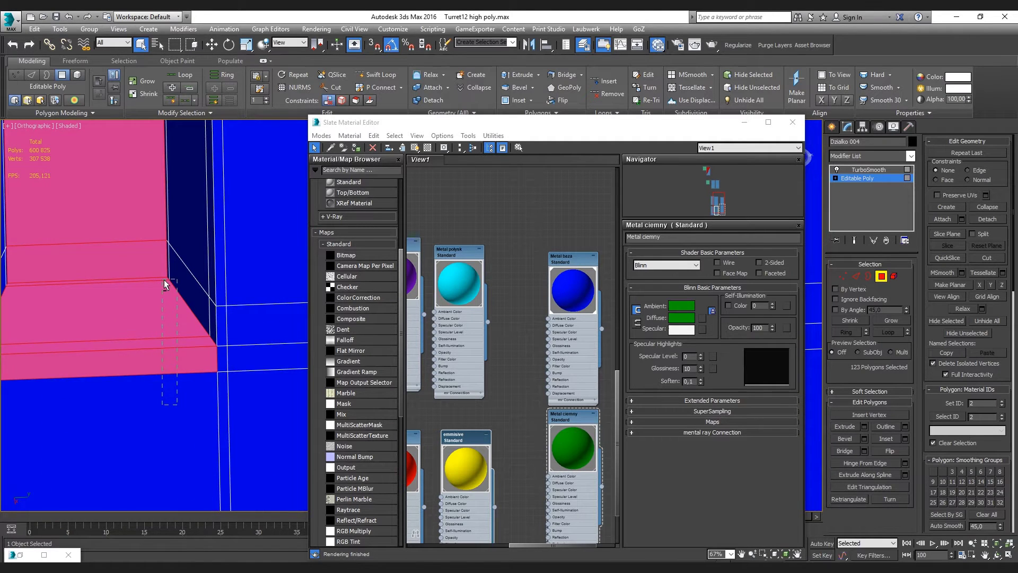
alt+drag(165, 285, 164, 285)
scroll(192, 305, down, 2)
scroll(249, 241, up, 2)
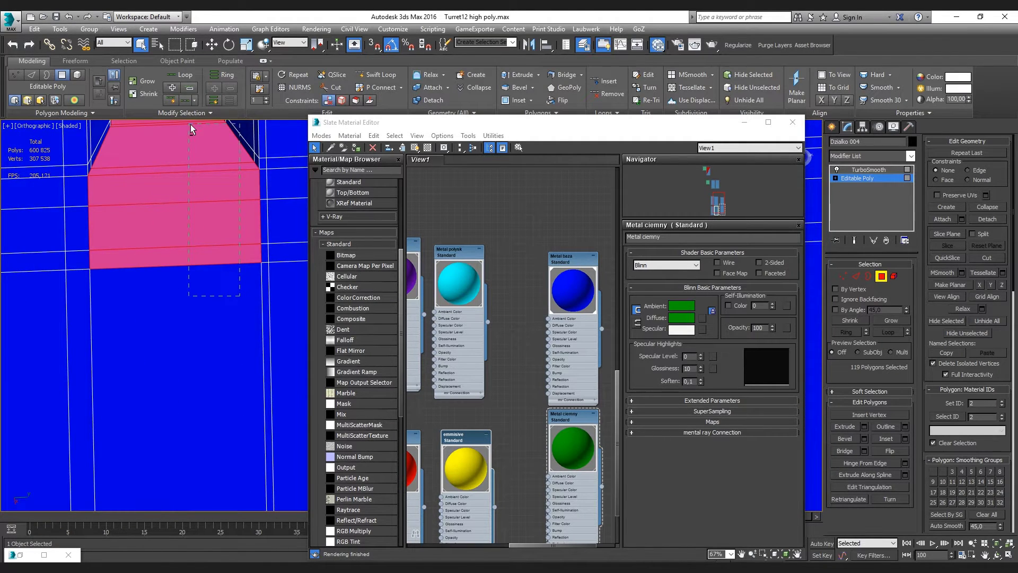
alt+drag(192, 129, 192, 129)
scroll(192, 159, down, 2)
scroll(223, 229, up, 2)
mouse_move(223, 234)
middle_down()
mouse_move(229, 249)
mouse_move(128, 270)
mouse_move(144, 431)
middle_up()
ctrl+click(140, 267)
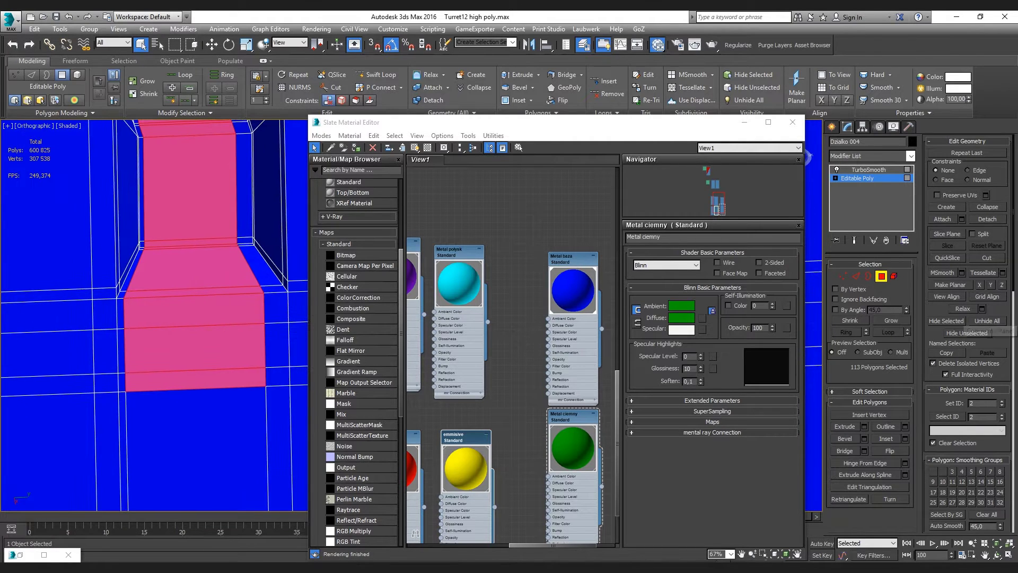
alt+drag(216, 424, 189, 253)
scroll(169, 273, up, 4)
alt+click(178, 253)
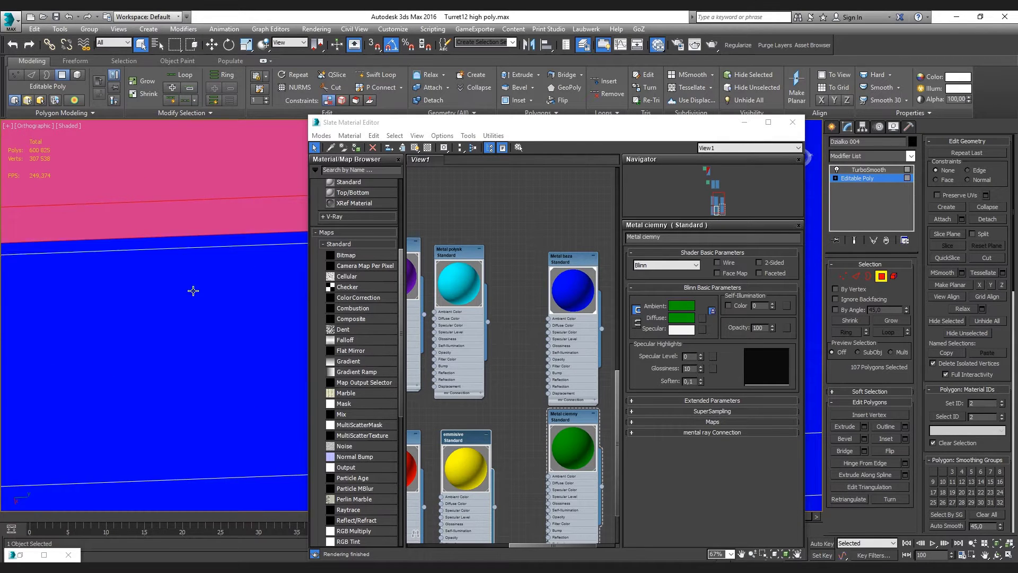
scroll(193, 290, down, 4)
Grow the slot selection to neighbouring polygons, giving 341 selected faces
key(ctrl+e)
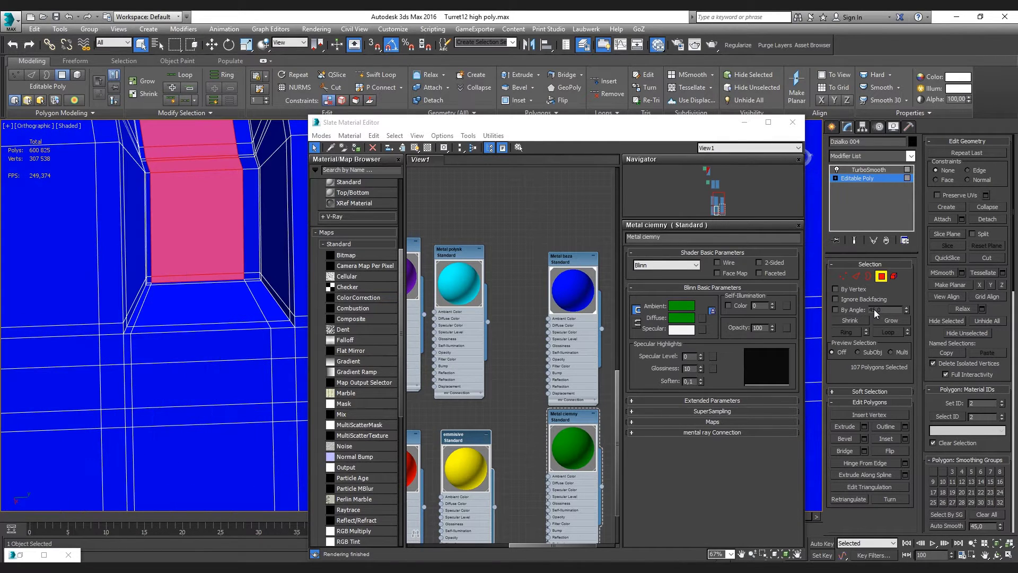
click(886, 319)
scroll(161, 306, down, 3)
key(ctrl+e)
scroll(161, 306, up, 3)
scroll(161, 306, down, 5)
scroll(136, 342, down, 4)
mouse_move(136, 342)
alt+middle_down()
mouse_move(274, 361)
mouse_move(310, 318)
mouse_move(268, 336)
alt+middle_up()
scroll(162, 307, up, 4)
scroll(162, 307, up, 4)
scroll(163, 307, down, 5)
scroll(132, 334, up, 5)
Compare the smoothed and cage views, then fix the selection of the slot's bottom and side faces
scroll(161, 401, down, 4)
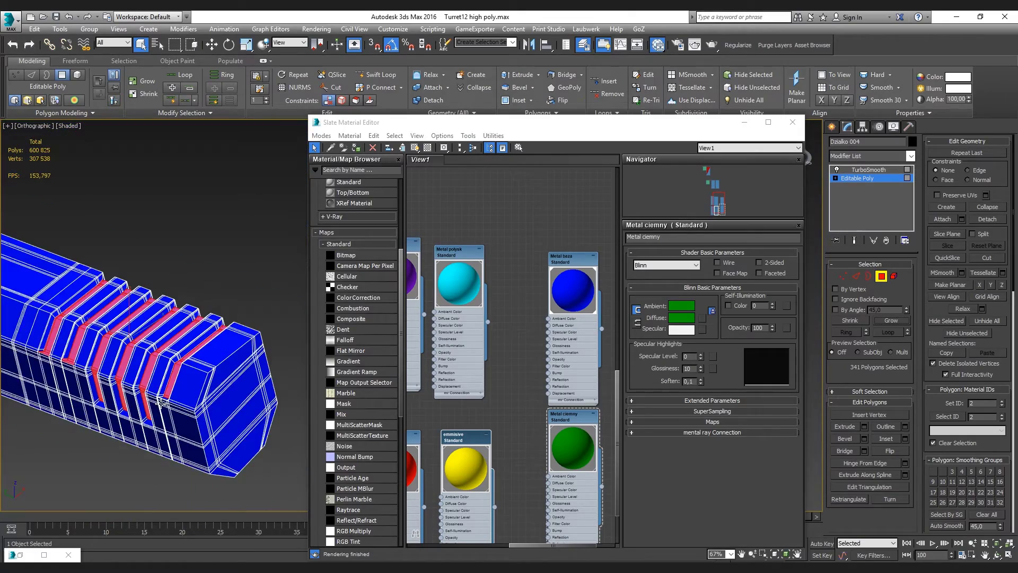
alt+middle_drag(159, 398, 195, 416)
scroll(175, 403, down, 3)
scroll(175, 403, down, 2)
scroll(195, 415, up, 4)
scroll(186, 403, up, 3)
scroll(173, 382, up, 3)
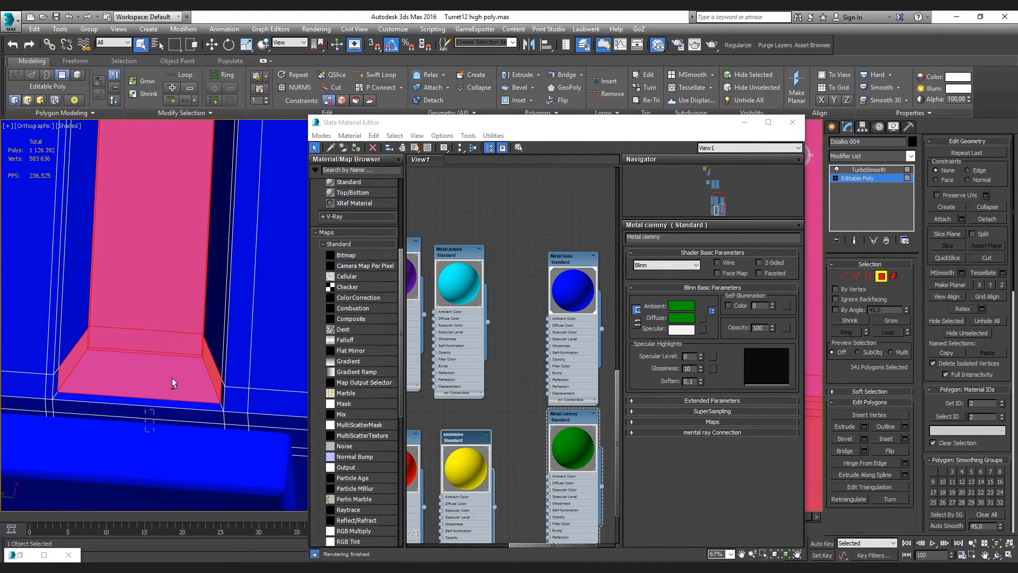
key(ctrl+e)
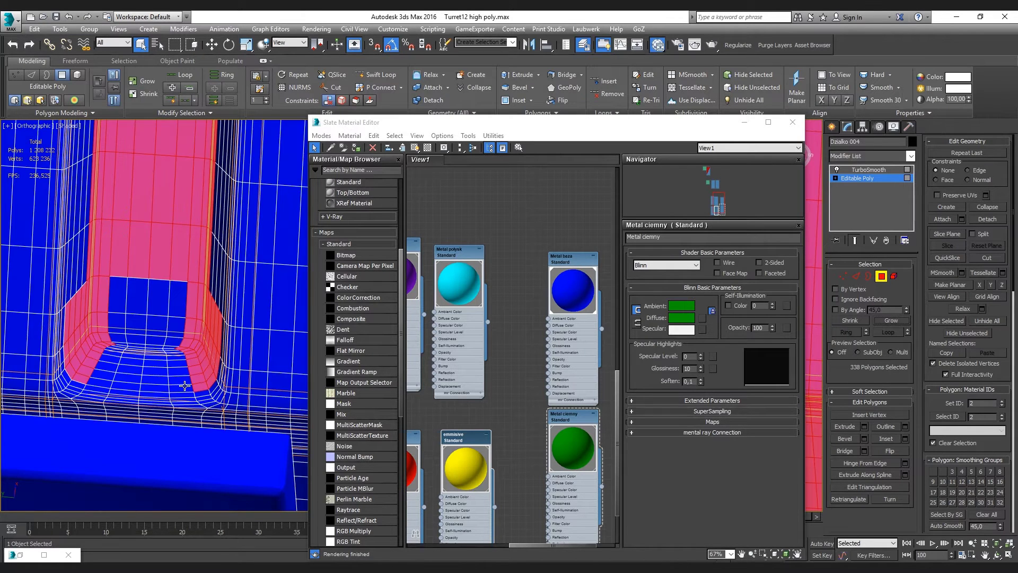
key(ctrl+e)
ctrl+click(191, 368)
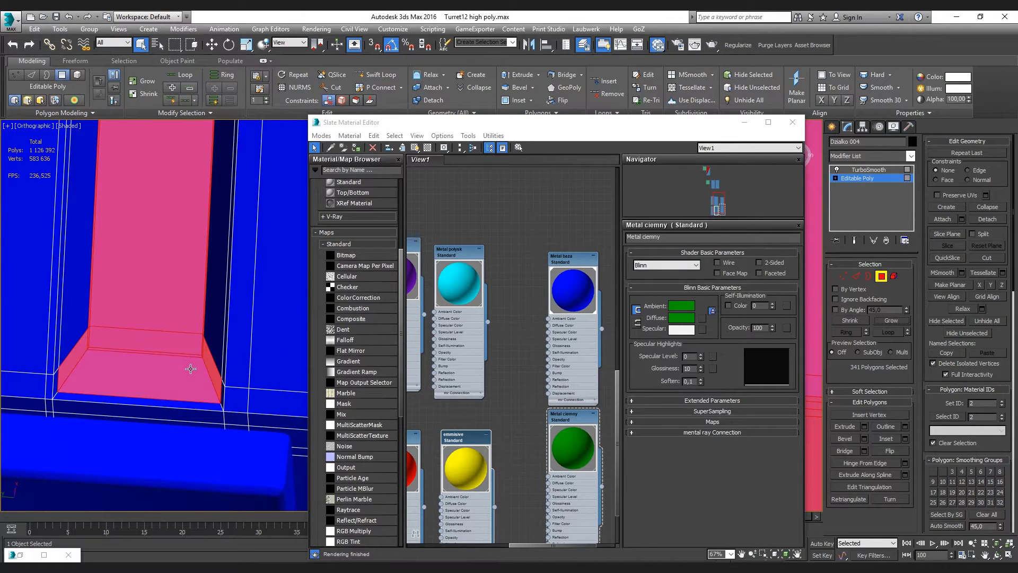
alt+click(207, 379)
alt+click(58, 366)
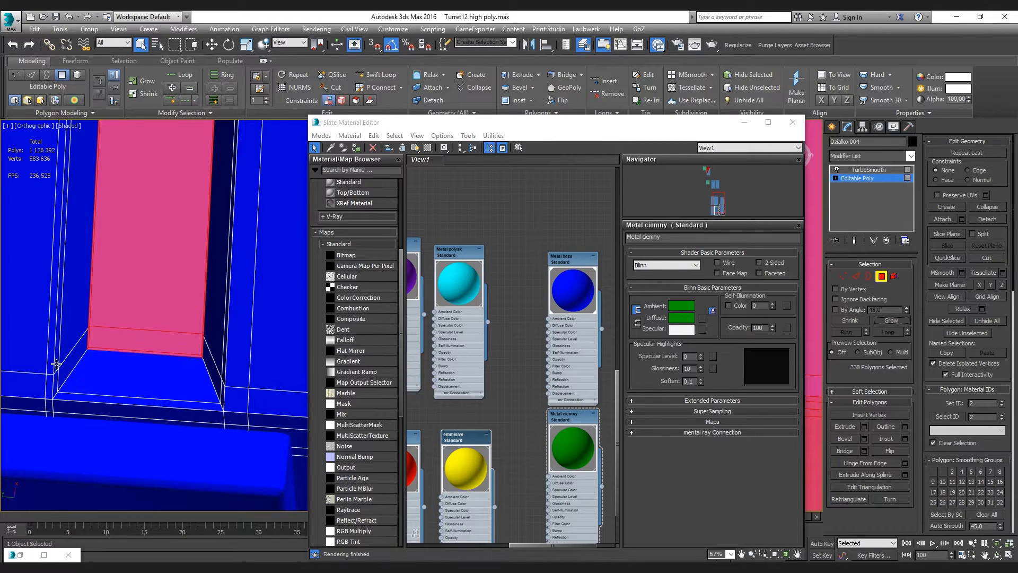
Deselect the remaining slot-bottom faces and a thin sliver, leaving 335 polygons
key(ctrl+e)
scroll(106, 367, down, 5)
scroll(105, 367, up, 5)
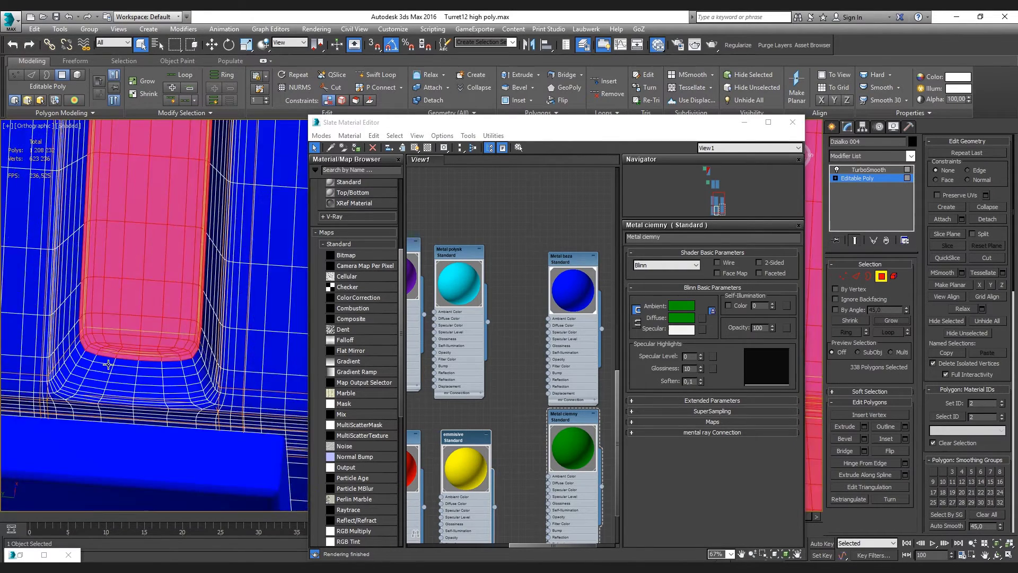
scroll(105, 367, down, 5)
scroll(80, 403, up, 3)
scroll(200, 367, up, 4)
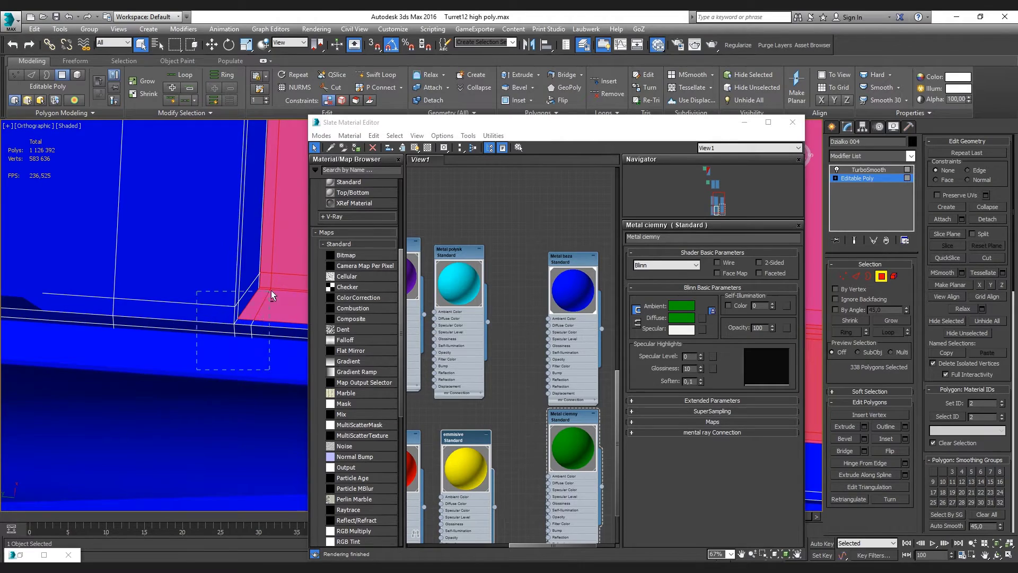
alt+drag(196, 370, 271, 292)
scroll(160, 348, down, 3)
alt+drag(173, 381, 219, 351)
scroll(217, 345, up, 1)
scroll(212, 334, down, 5)
scroll(207, 324, up, 4)
scroll(200, 316, up, 2)
scroll(200, 316, up, 2)
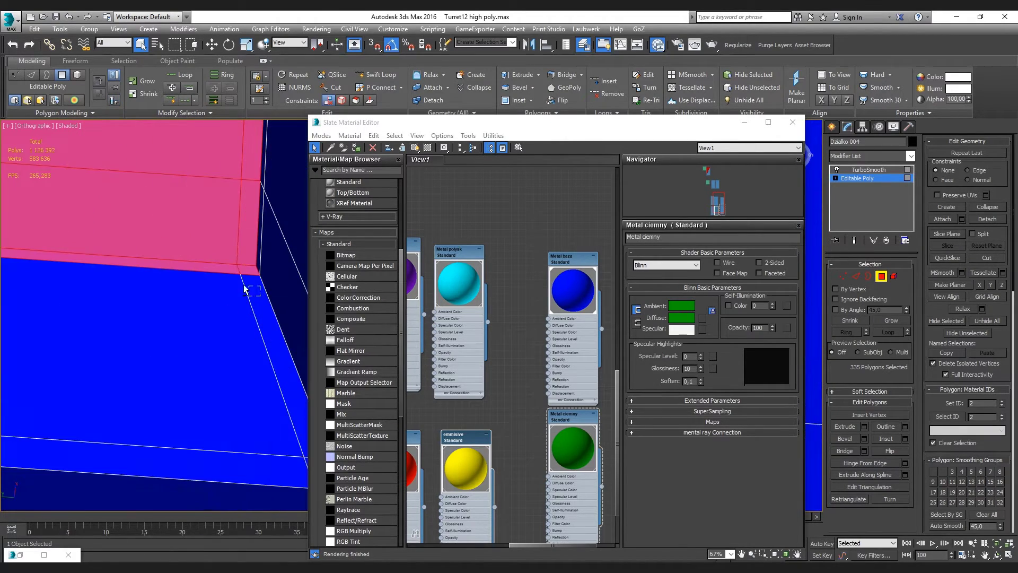
key(ctrl+e)
scroll(230, 310, down, 2)
scroll(231, 318, down, 2)
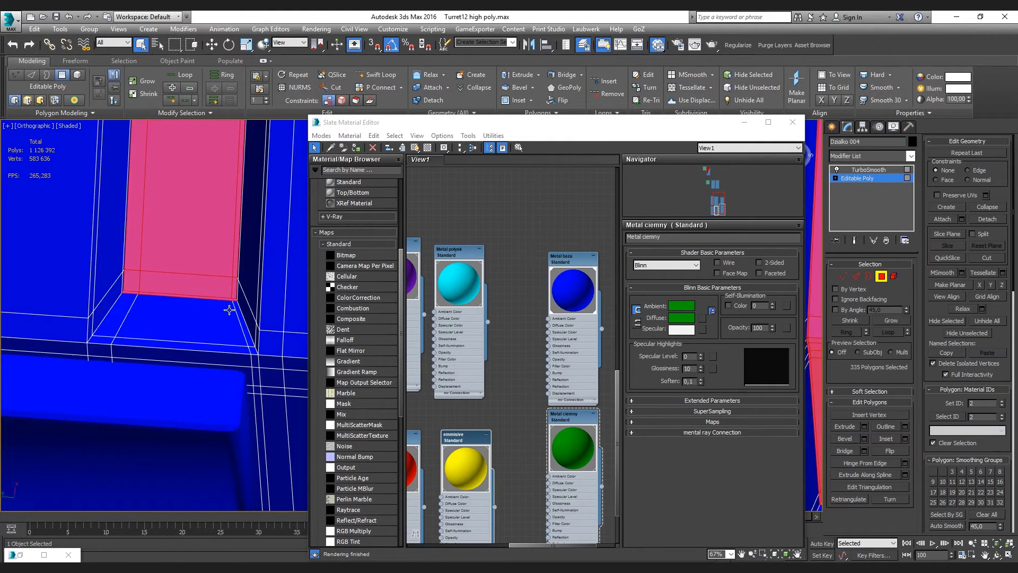
scroll(232, 329, down, 2)
alt+middle_drag(234, 333, 215, 309)
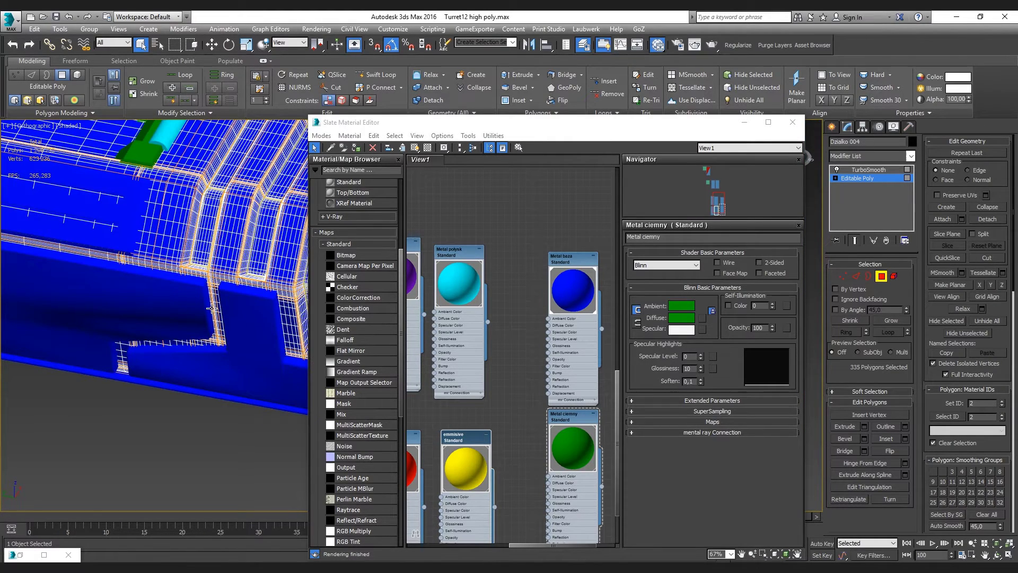
key(ctrl+e)
Apply the yellow emmisive material to the barrel's 335 selected slot faces
click(468, 444)
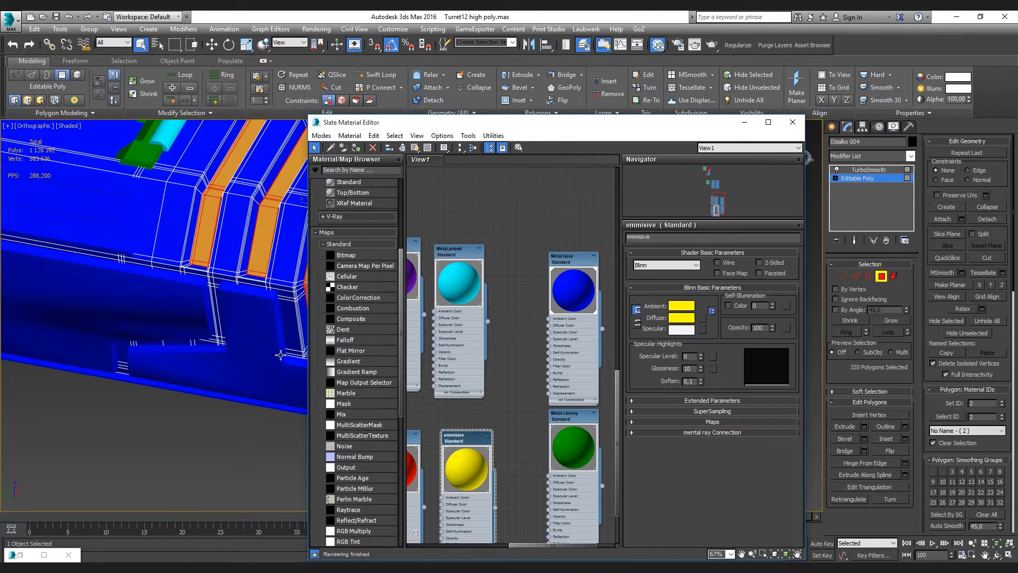
scroll(218, 336, down, 5)
alt+middle_drag(218, 337, 212, 238)
Leave Polygon mode and clear the selection so nothing in the scene is selected
click(881, 276)
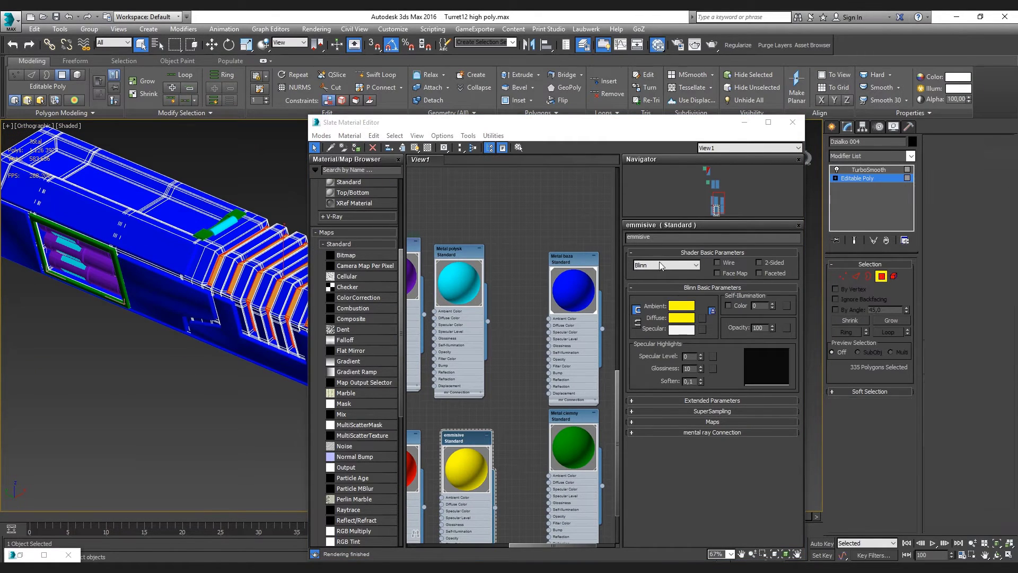
click(151, 424)
scroll(151, 282, down, 3)
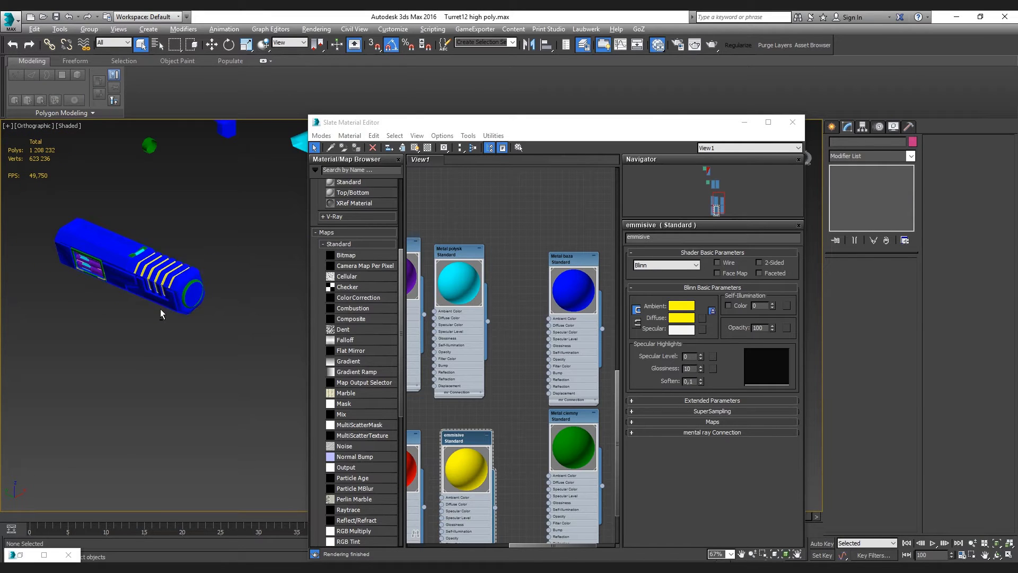
click(159, 311)
scroll(154, 316, up, 3)
click(152, 364)
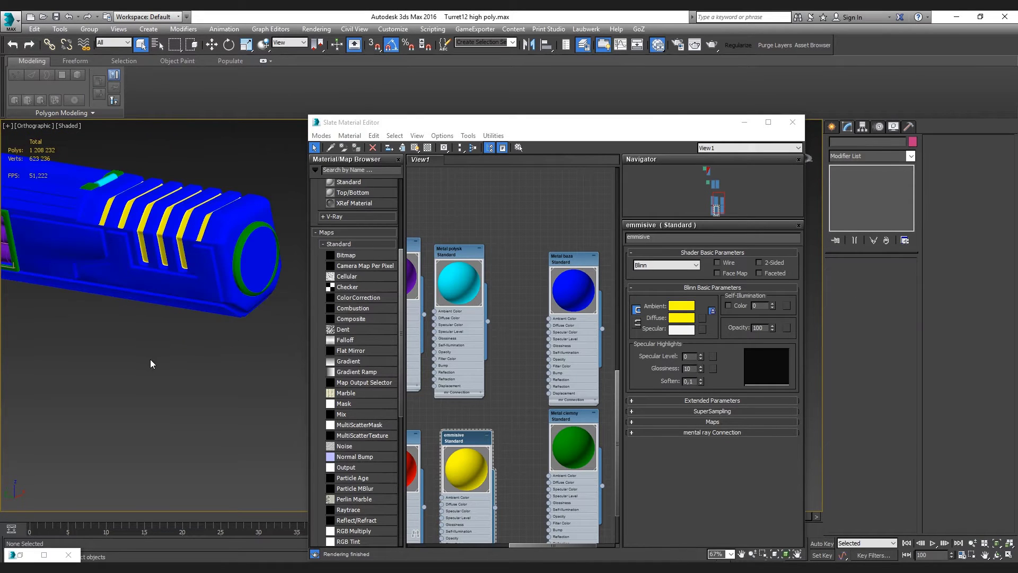
middle_drag(119, 323, 136, 352)
scroll(137, 352, down, 2)
scroll(135, 375, down, 1)
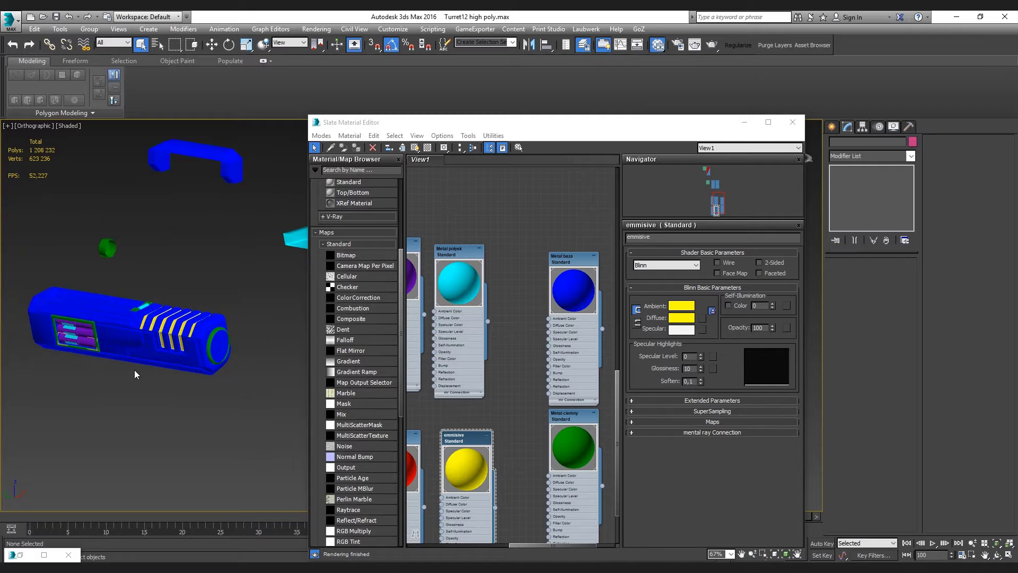
scroll(136, 370, up, 3)
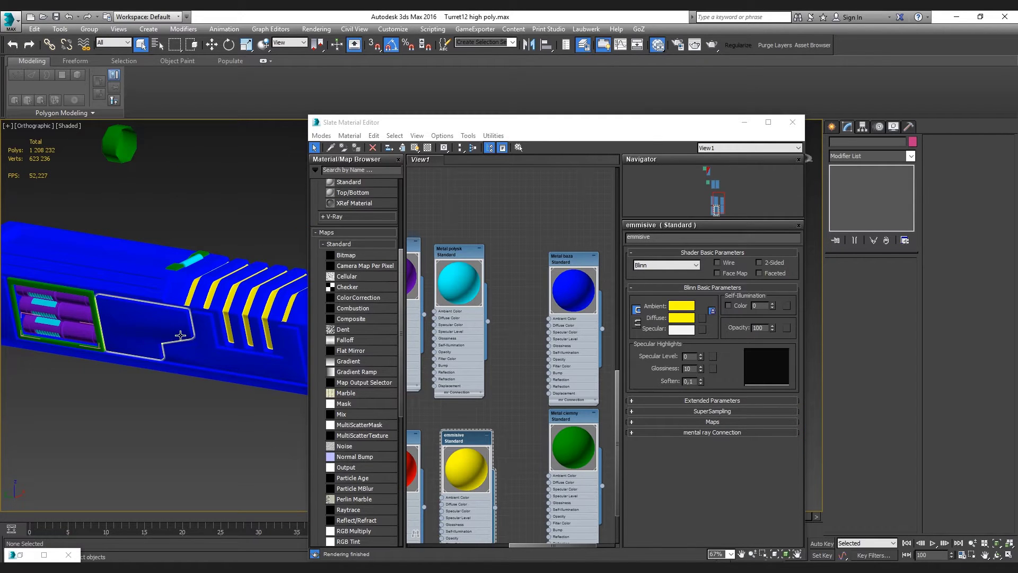
scroll(134, 420, down, 3)
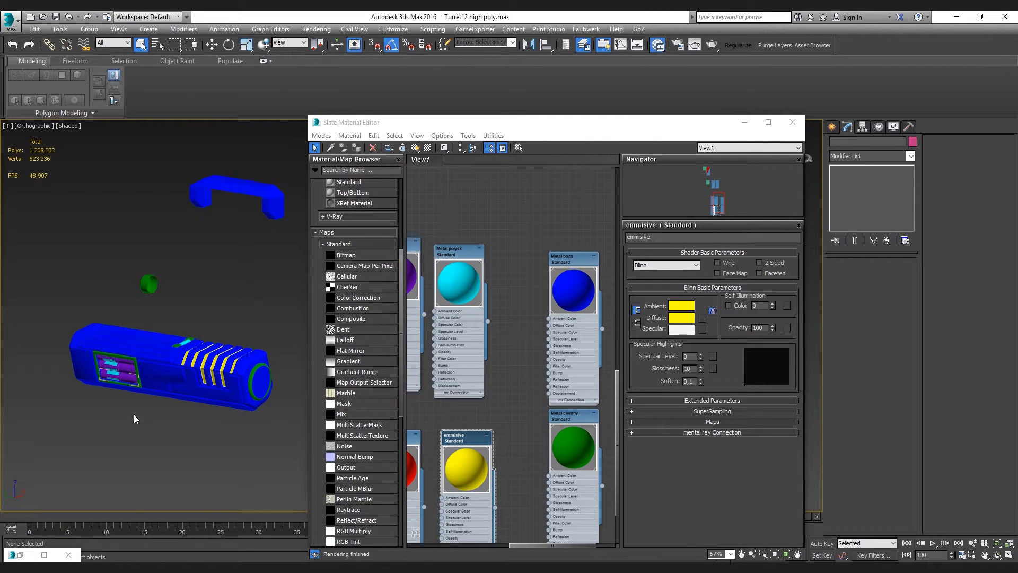
scroll(136, 391, up, 5)
Select a purple turret cylinder and pick a starting polygon on its lower section
scroll(149, 390, up, 2)
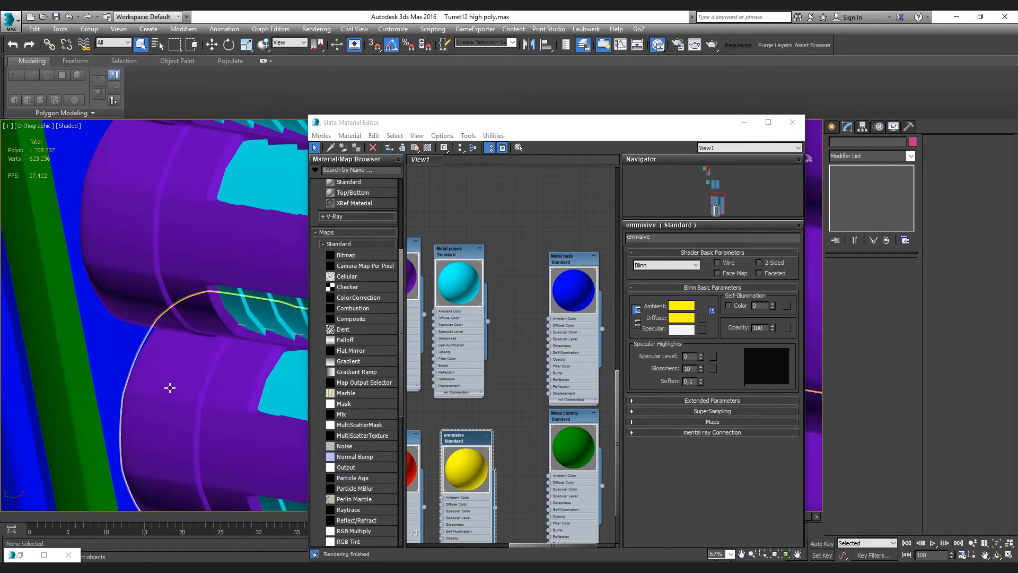
click(175, 388)
click(855, 178)
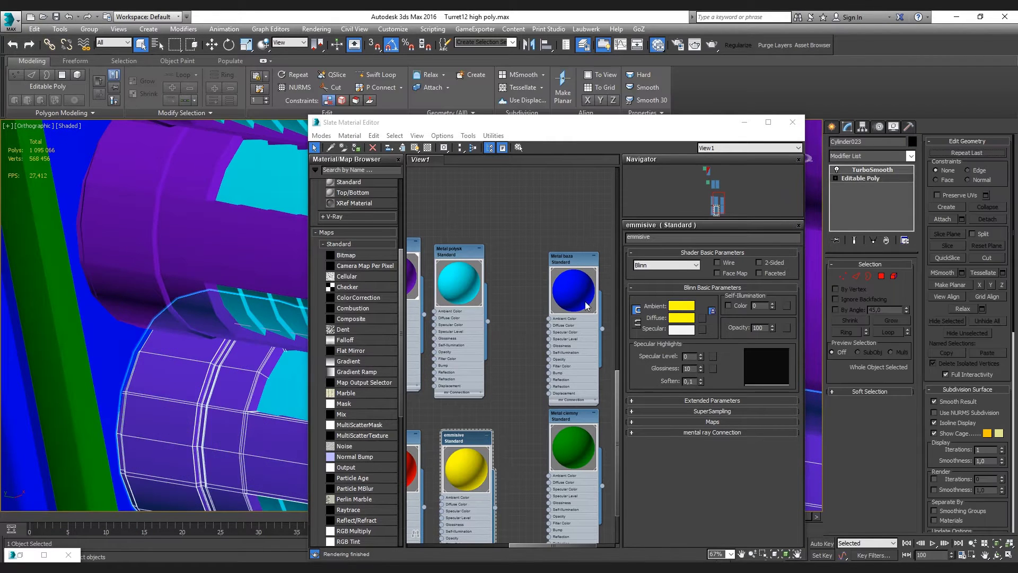
click(194, 398)
scroll(217, 404, up, 2)
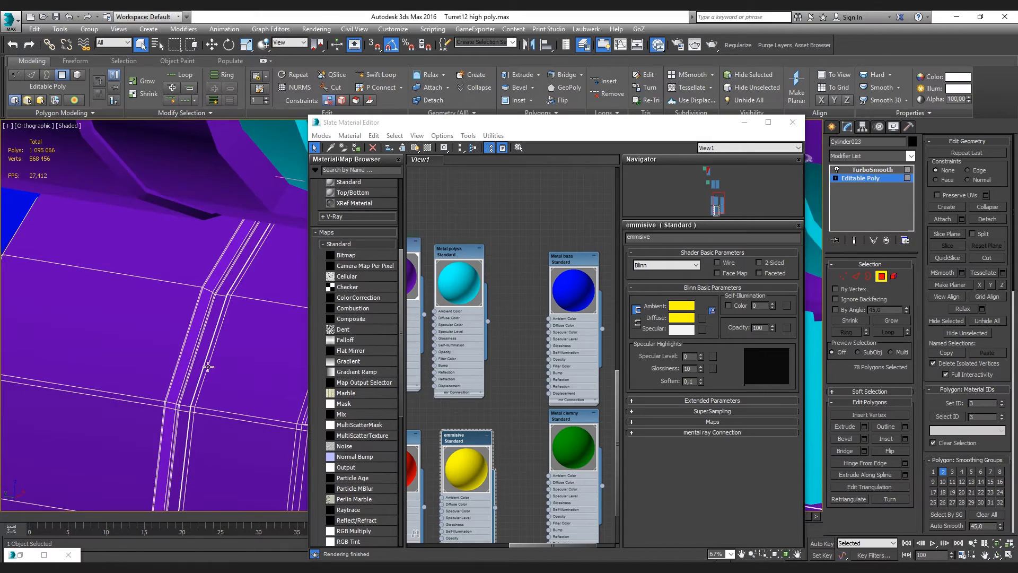
scroll(228, 372, up, 3)
scroll(244, 328, down, 2)
scroll(244, 328, up, 3)
scroll(183, 279, up, 3)
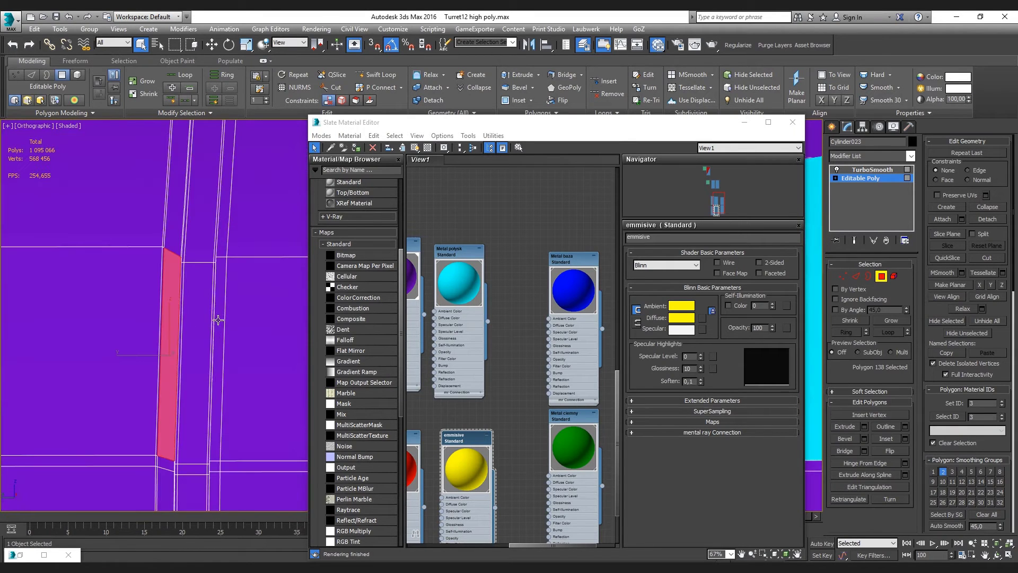
Extend the polygon selection into a thin vertical strip of 78 faces
shift+click(183, 280)
scroll(183, 280, down, 5)
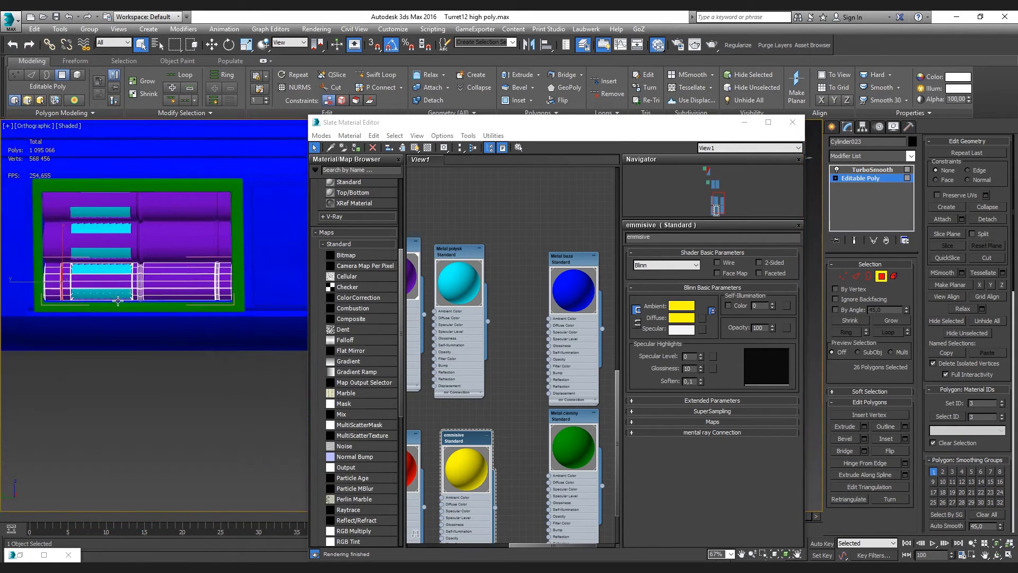
scroll(188, 281, up, 5)
scroll(207, 291, down, 3)
scroll(223, 297, down, 2)
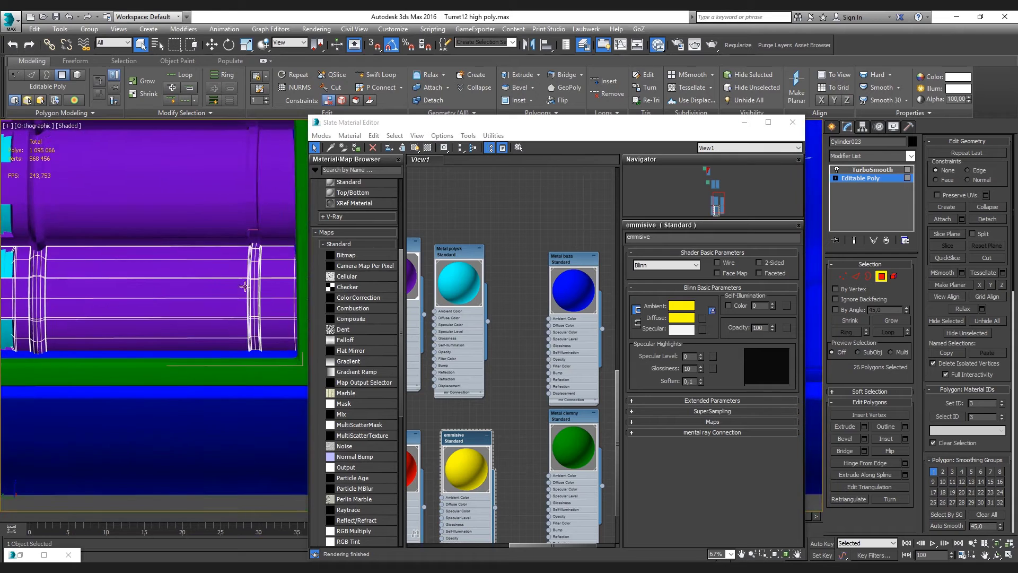
scroll(239, 286, up, 7)
ctrl+click(247, 284)
scroll(237, 247, down, 3)
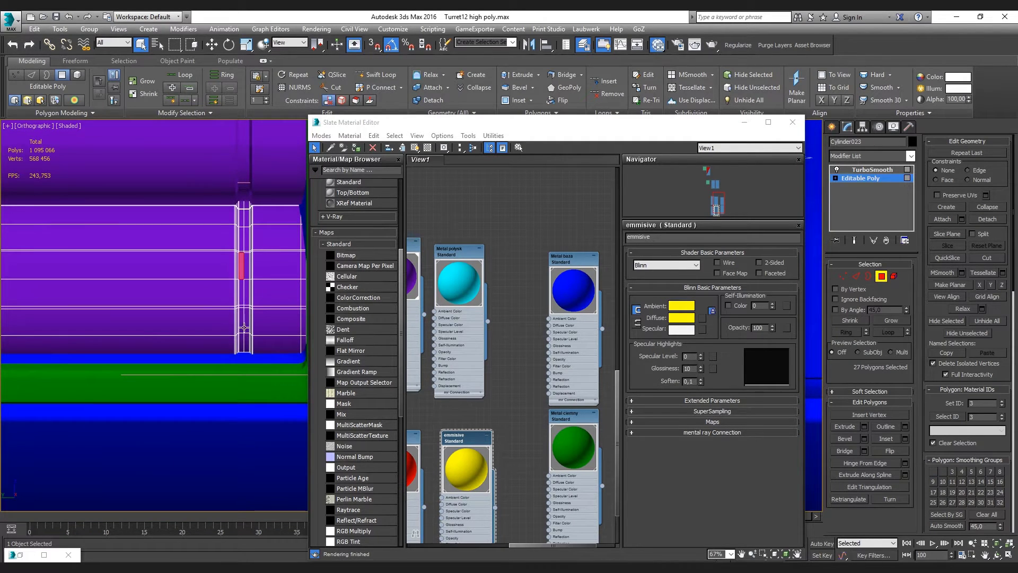
key(F3)
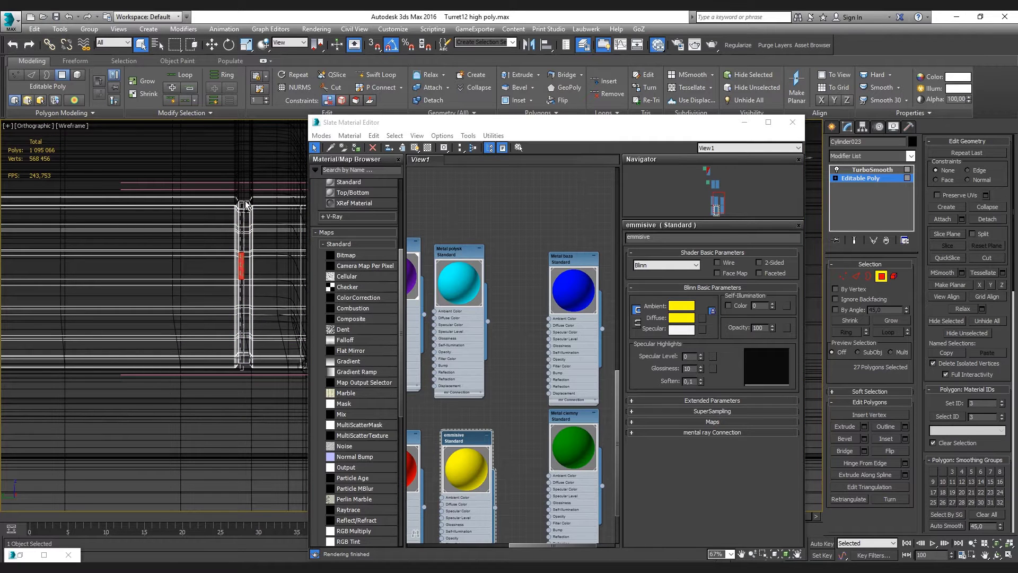
shift+click(244, 318)
key(F3)
scroll(262, 256, up, 2)
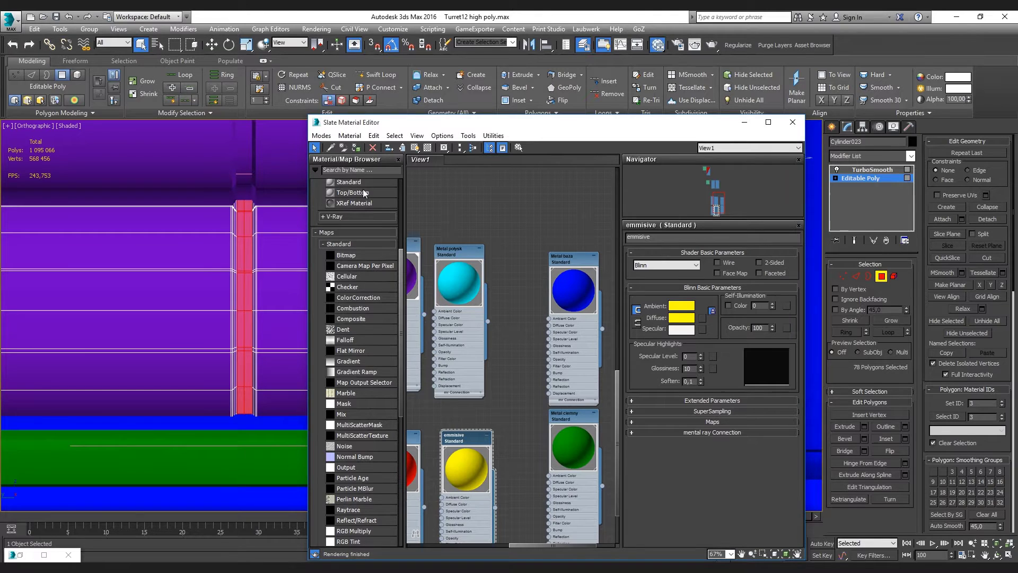
Drag the emmisive node onto the selected strip to make it yellow
drag(454, 444, 191, 302)
scroll(191, 302, down, 5)
scroll(129, 315, up, 3)
scroll(216, 295, up, 2)
scroll(216, 295, down, 2)
scroll(225, 299, up, 4)
scroll(225, 299, up, 2)
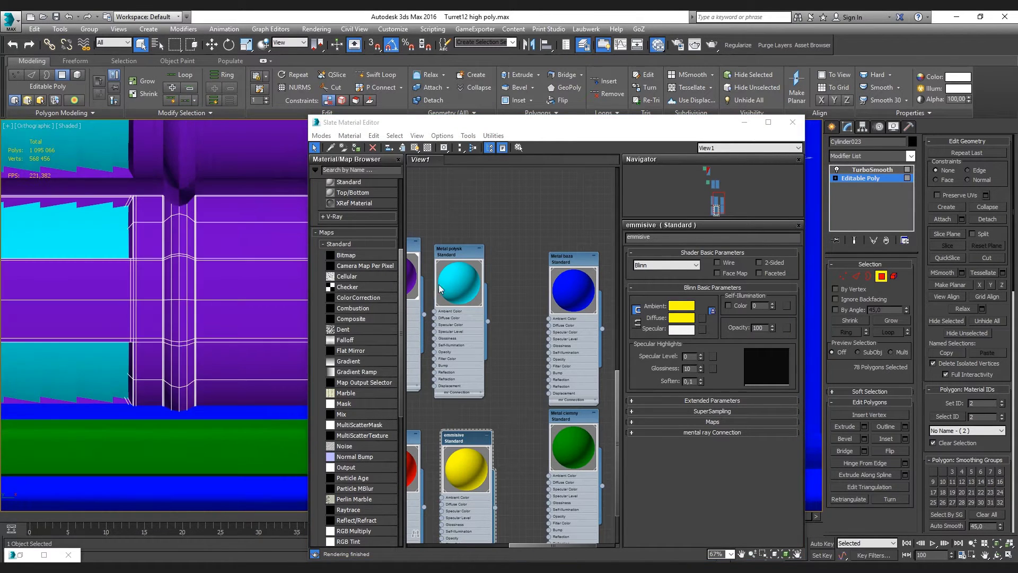
Check a face's material ID, then clear the face selection and exit Polygon mode
click(261, 329)
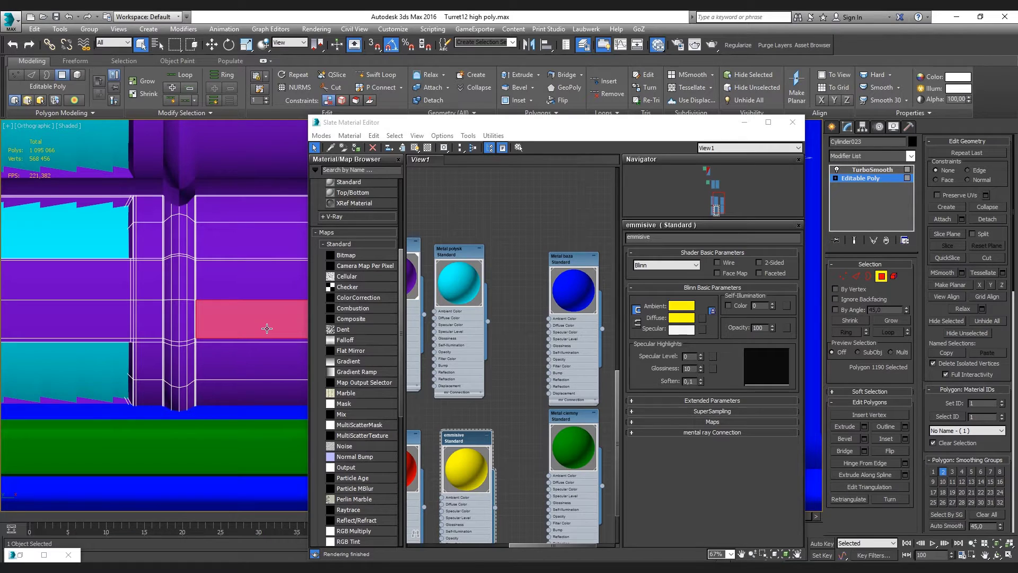
scroll(231, 299, down, 5)
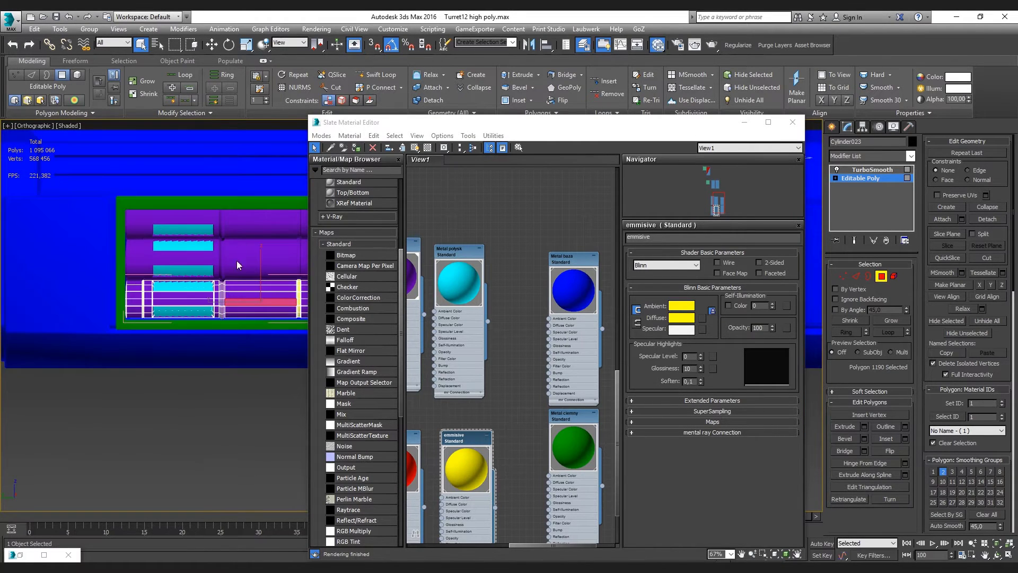
click(245, 207)
click(881, 276)
Select Object037 and pan the Slate view across the Metal baza and Metal ciemny nodes
click(121, 266)
middle_drag(483, 299, 543, 285)
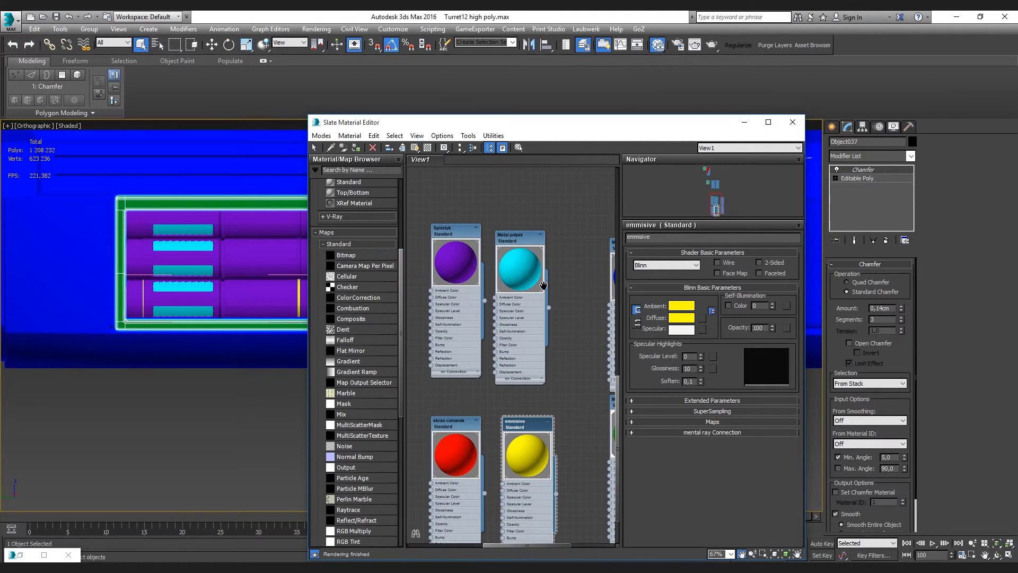
middle_drag(446, 230, 375, 192)
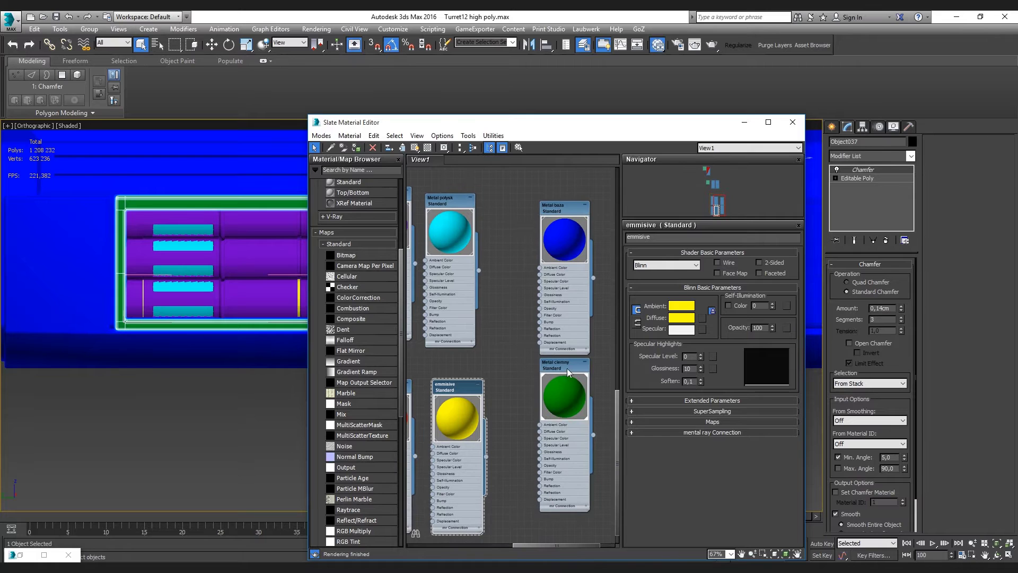
click(356, 151)
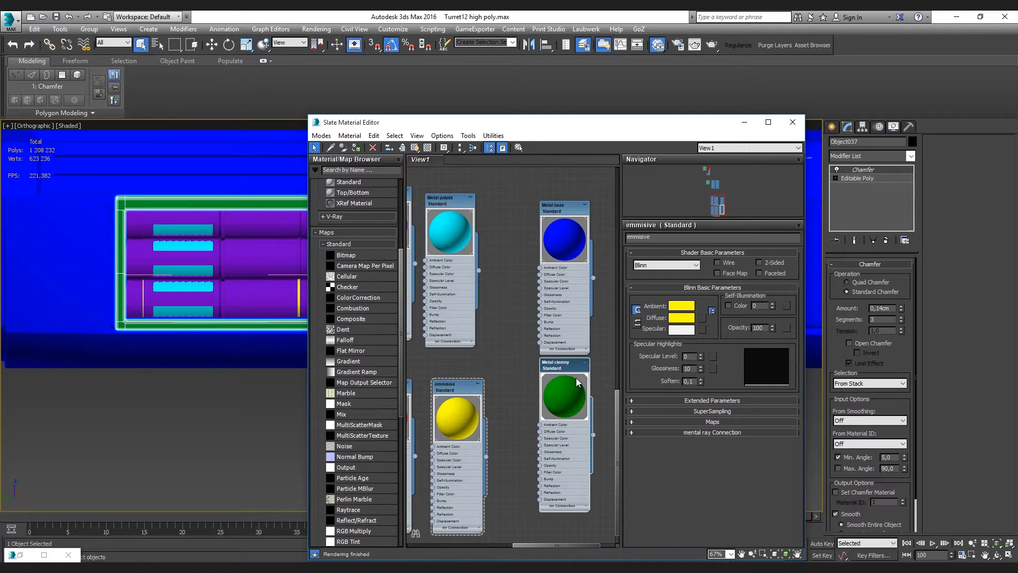
middle_drag(460, 228, 498, 243)
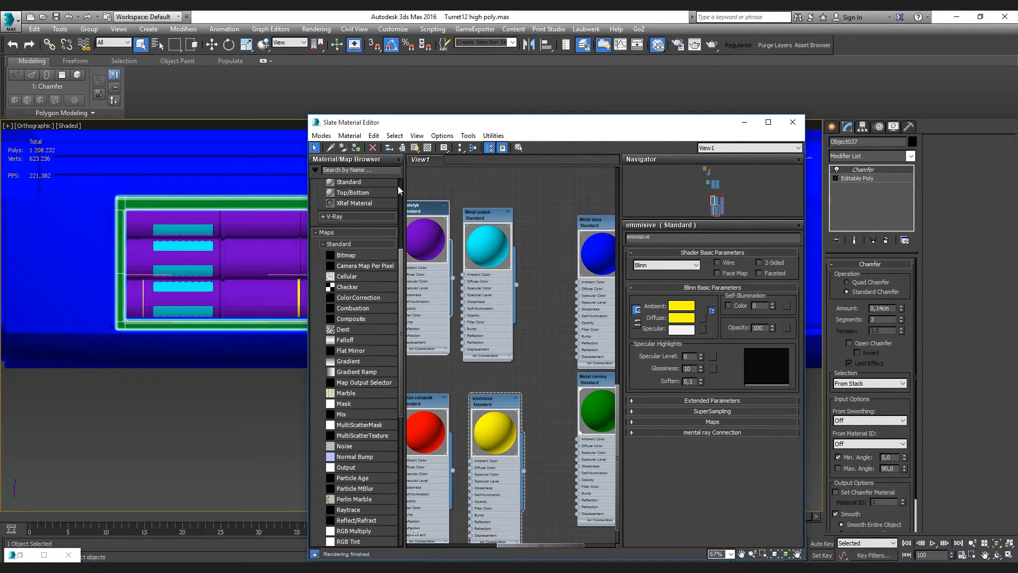
Narrow the cylinder selection down to Cylinder023 alone
ctrl+click(260, 248)
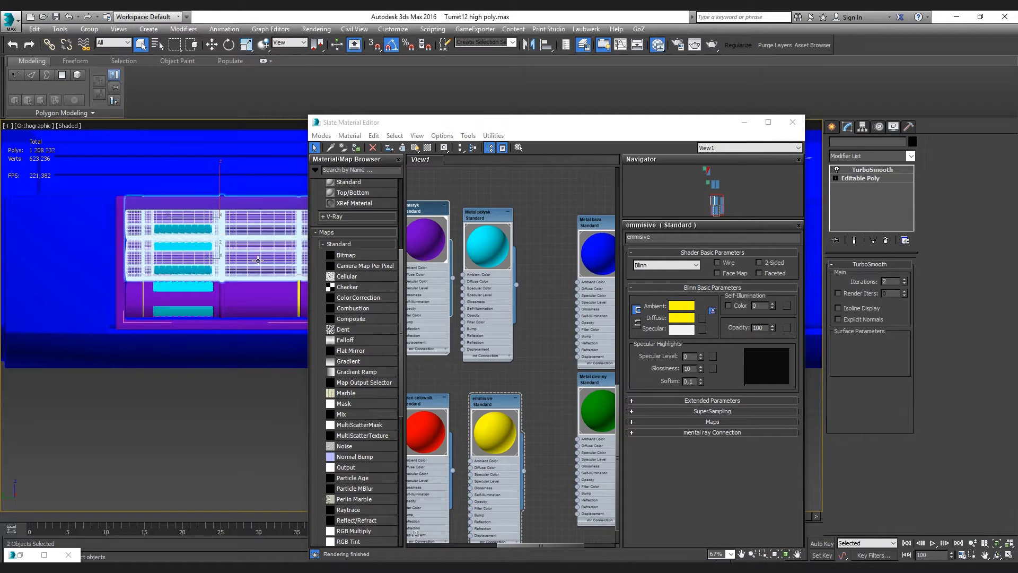
ctrl+click(248, 303)
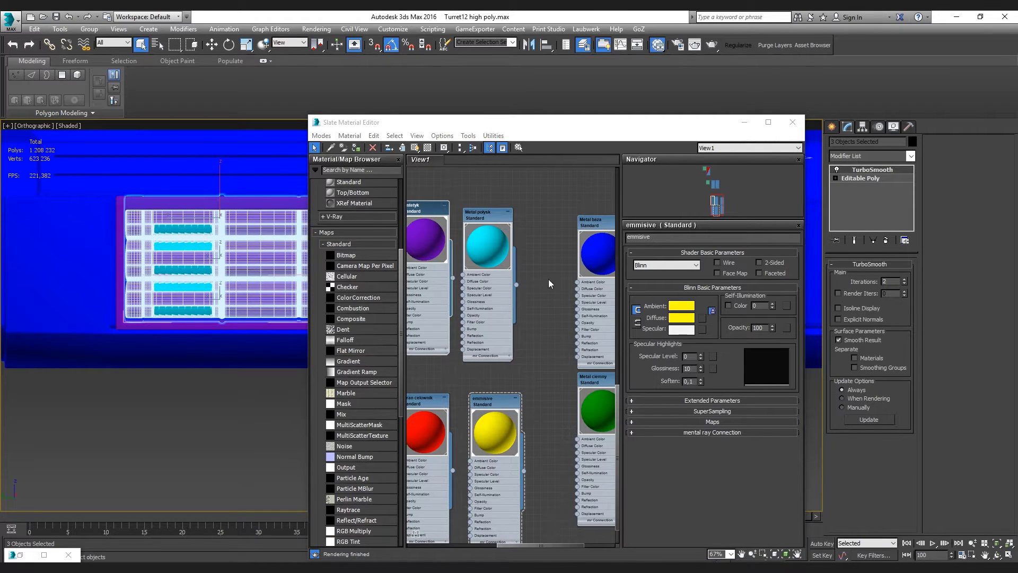
click(233, 406)
scroll(234, 405, up, 5)
click(248, 278)
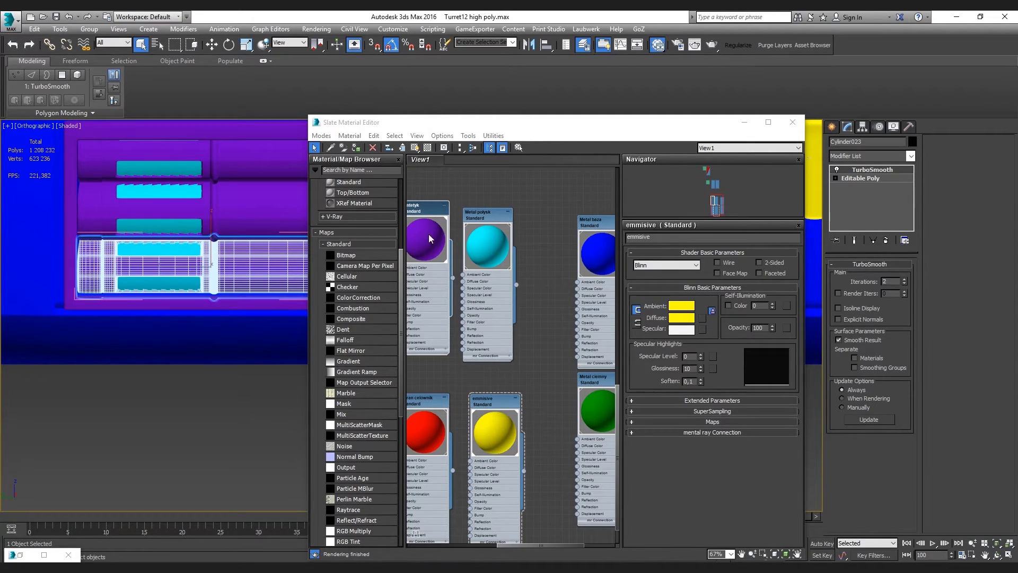
Enter Cylinder023's Editable Poly level and try Select ID from a body face
drag(658, 131, 613, 137)
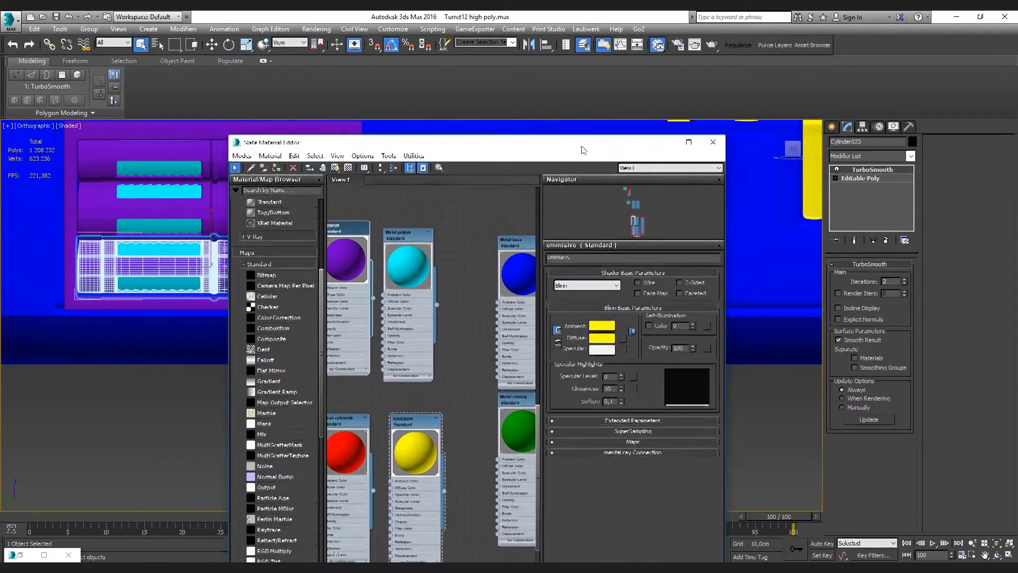
click(881, 178)
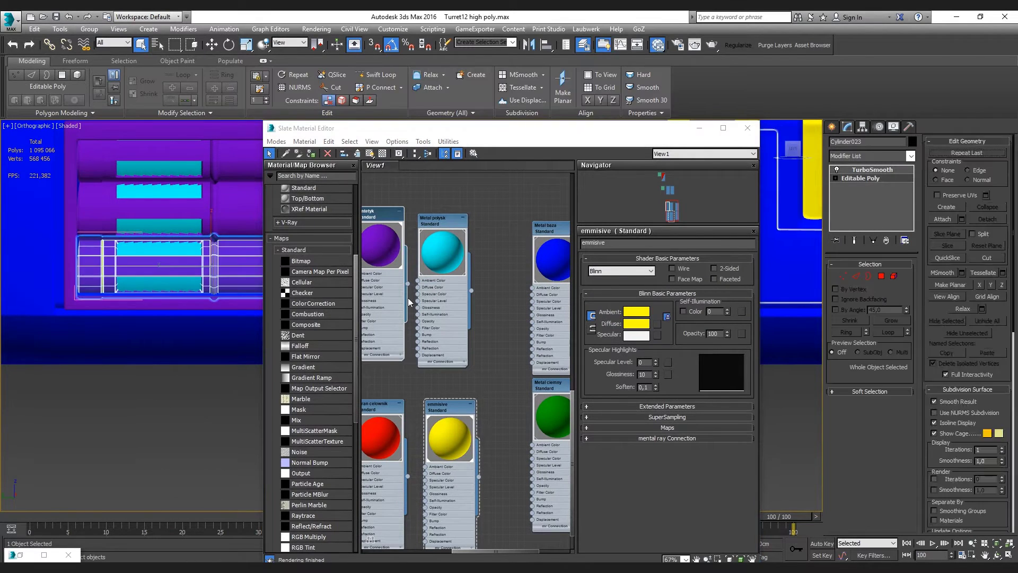
scroll(93, 296, up, 2)
scroll(93, 293, up, 2)
scroll(95, 289, up, 1)
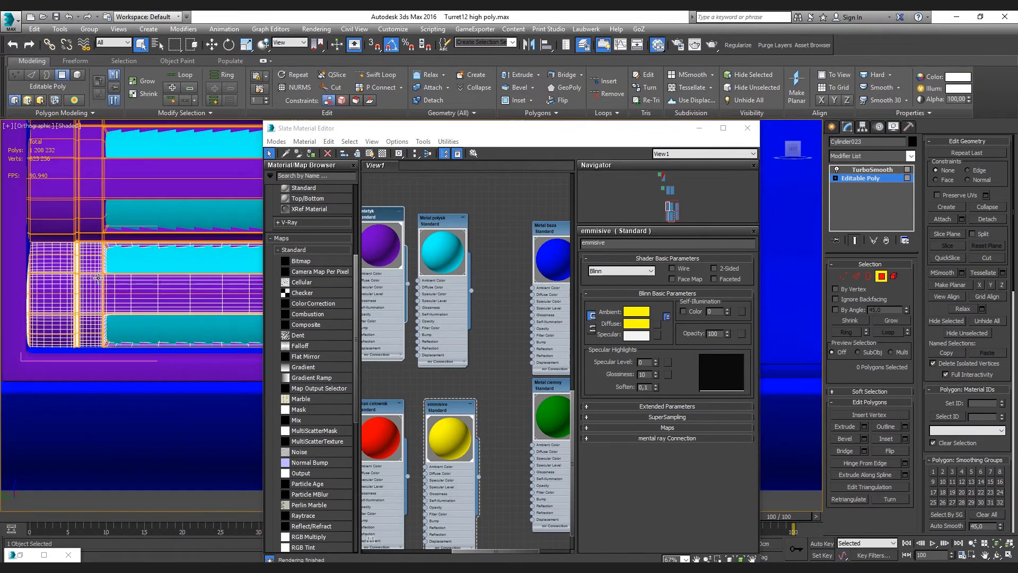
scroll(98, 283, up, 2)
click(98, 284)
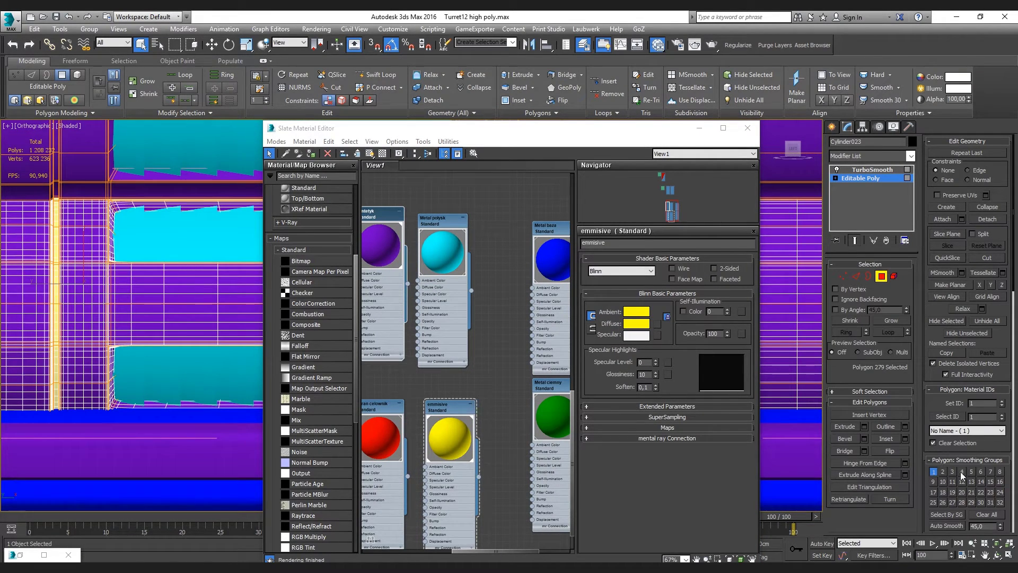
click(948, 417)
Pick a material-ID-1 face and select all 1144 faces with ID 1
scroll(210, 299, up, 2)
click(210, 298)
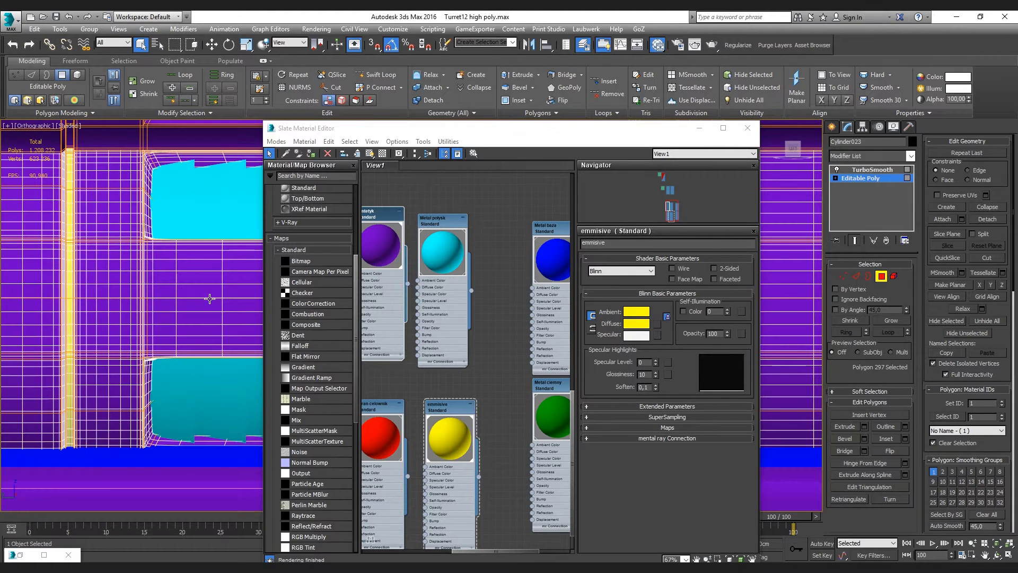
scroll(958, 430, down, 1)
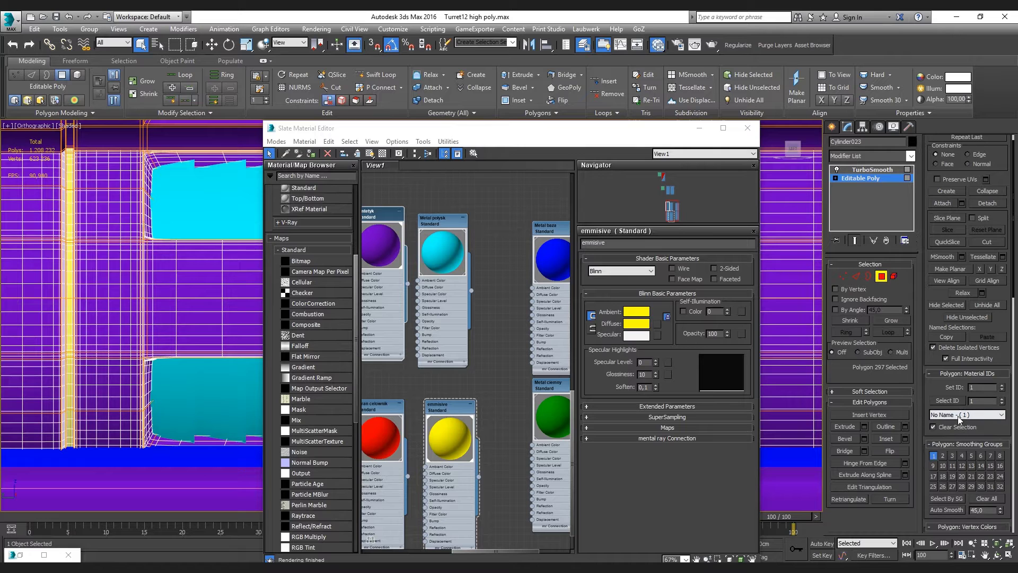
click(207, 283)
scroll(211, 263, down, 2)
scroll(159, 312, down, 2)
click(151, 318)
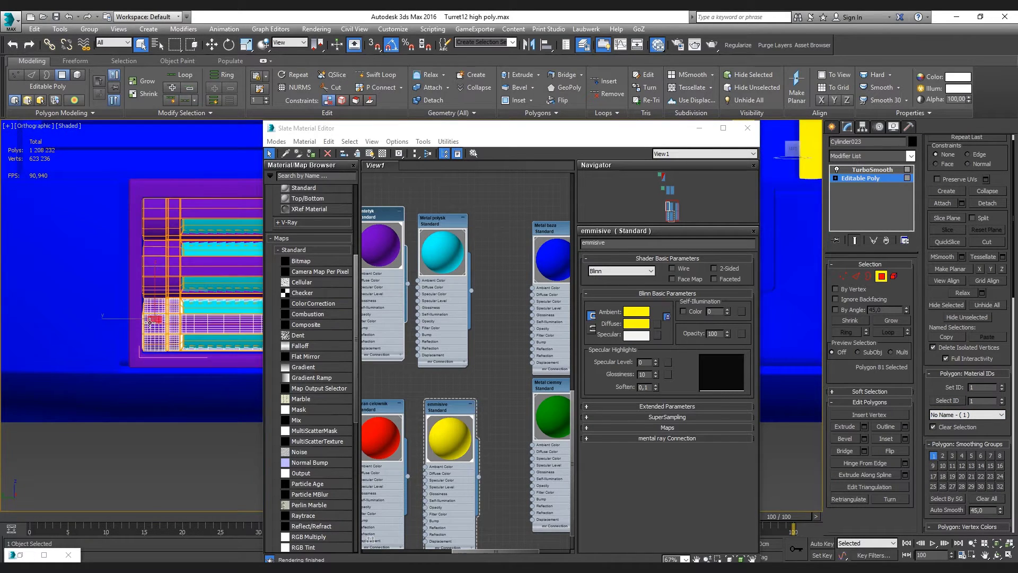
scroll(149, 323, up, 3)
click(950, 401)
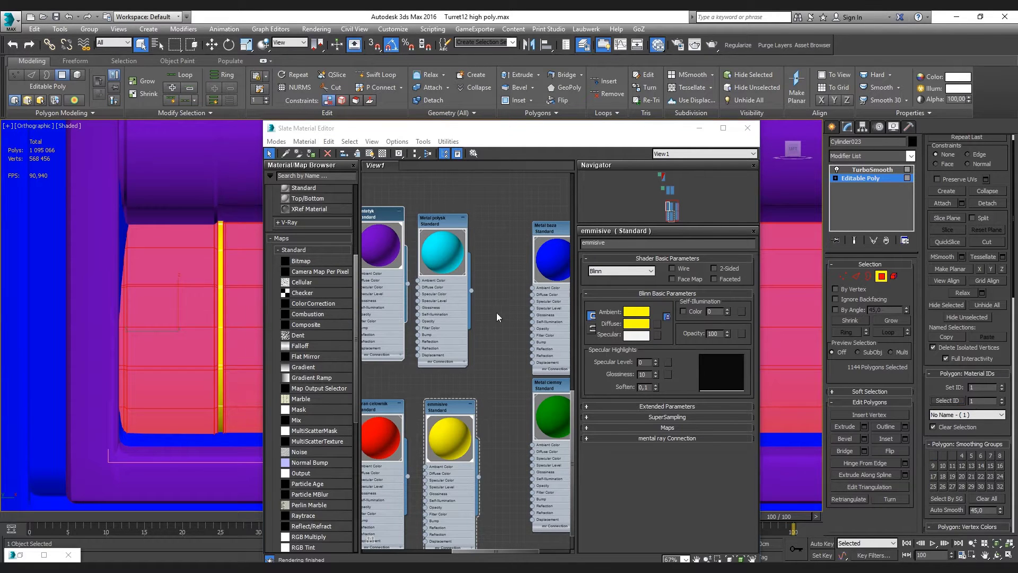
Assign the green Metal ciemny material to the selected faces
middle_drag(496, 313, 481, 319)
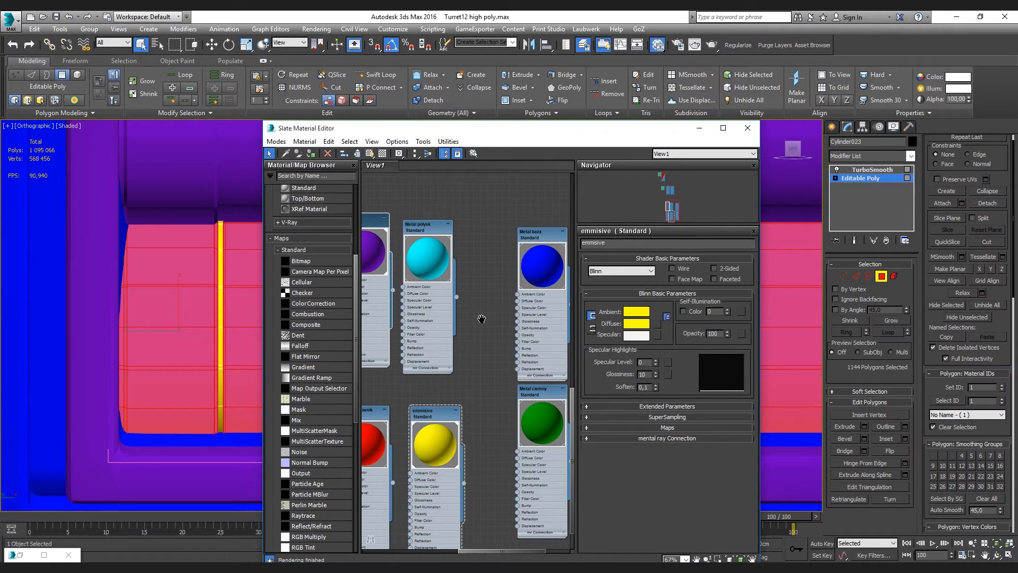
double_click(547, 395)
click(311, 153)
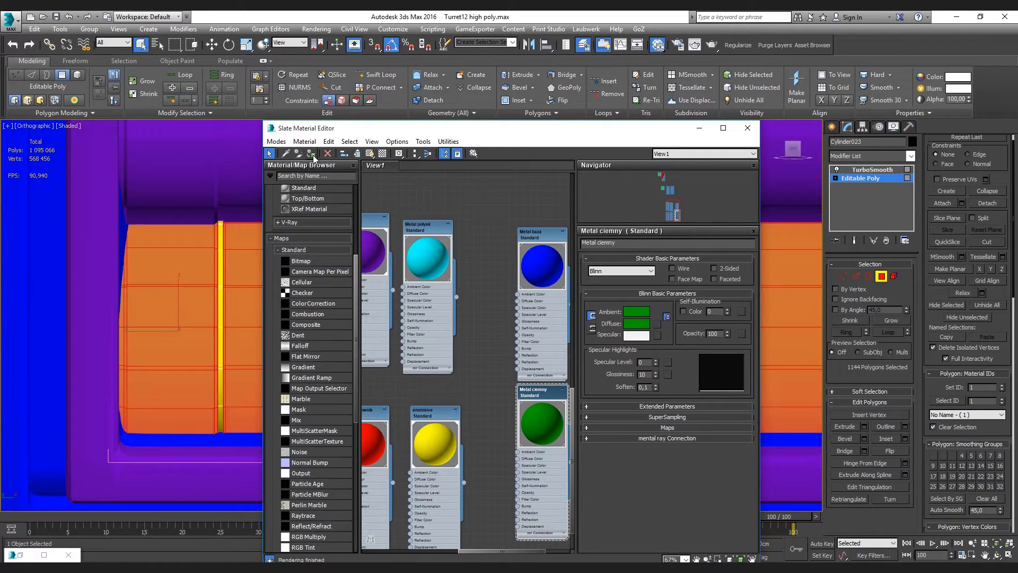
scroll(180, 259, down, 3)
scroll(180, 258, up, 2)
click(888, 279)
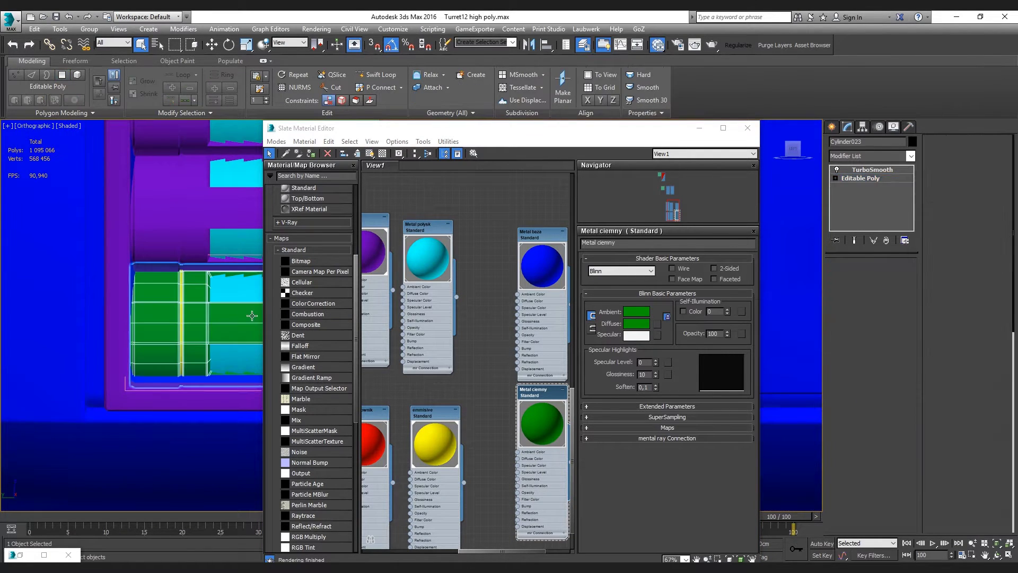
scroll(184, 434, down, 3)
click(183, 433)
scroll(205, 300, up, 2)
click(205, 301)
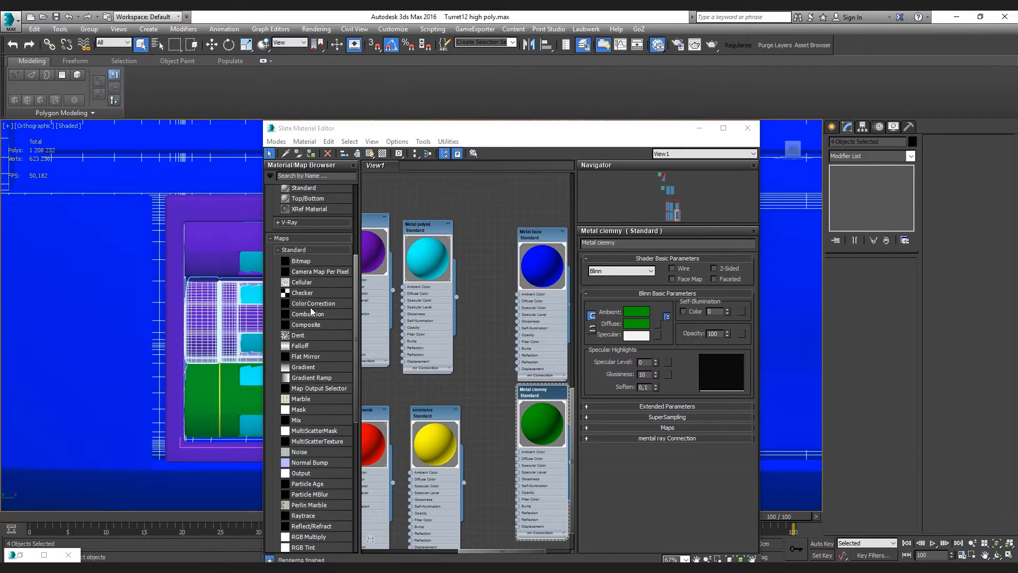
click(210, 320)
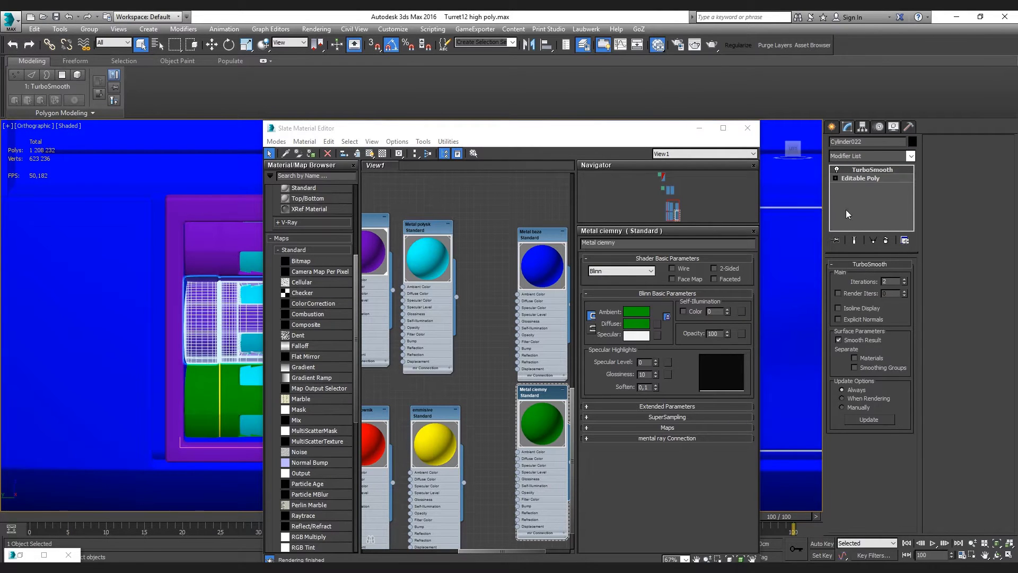
click(861, 179)
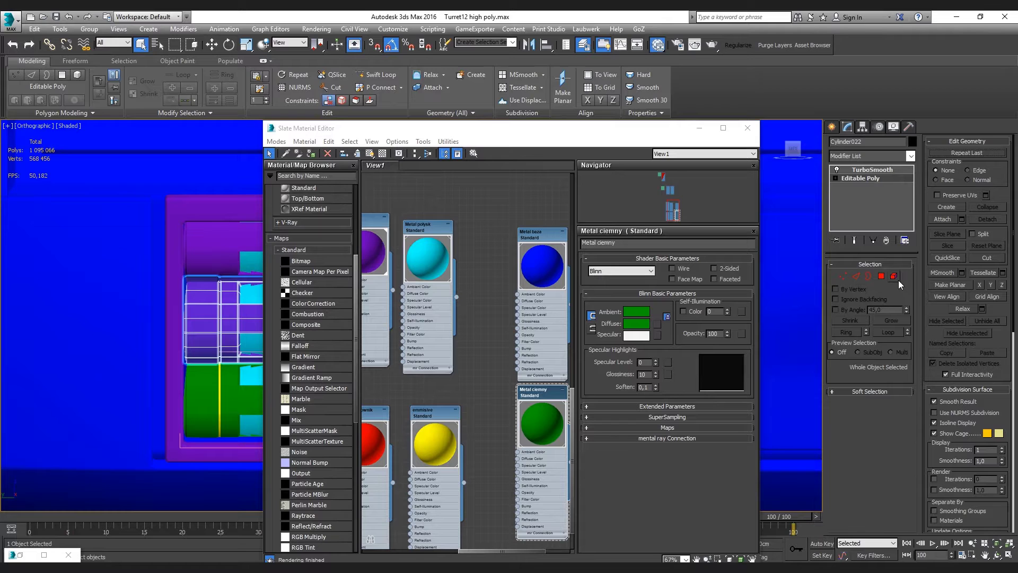
key(ctrl+a)
click(213, 314)
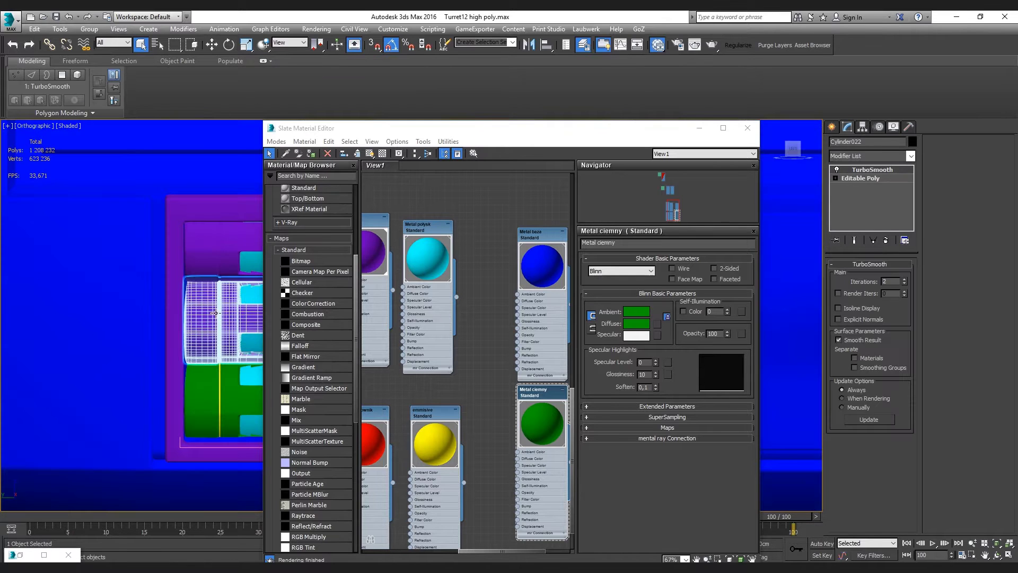
click(866, 179)
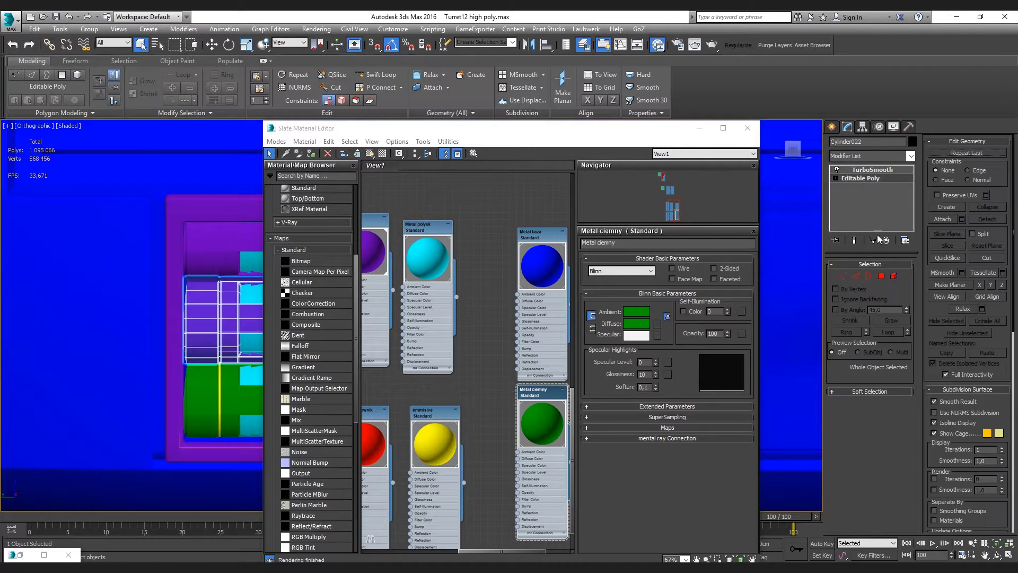
click(885, 277)
click(887, 330)
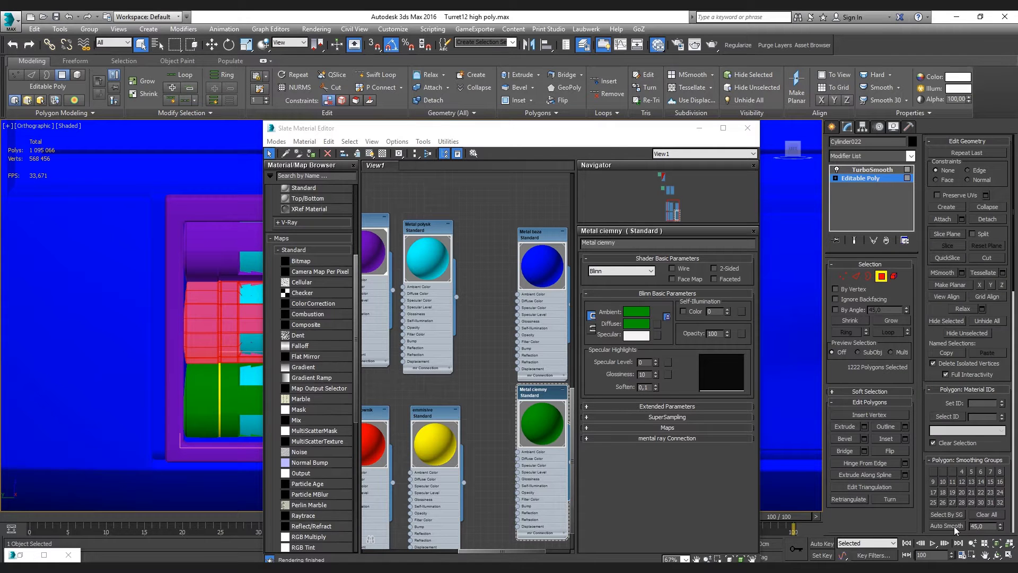
click(433, 237)
click(313, 155)
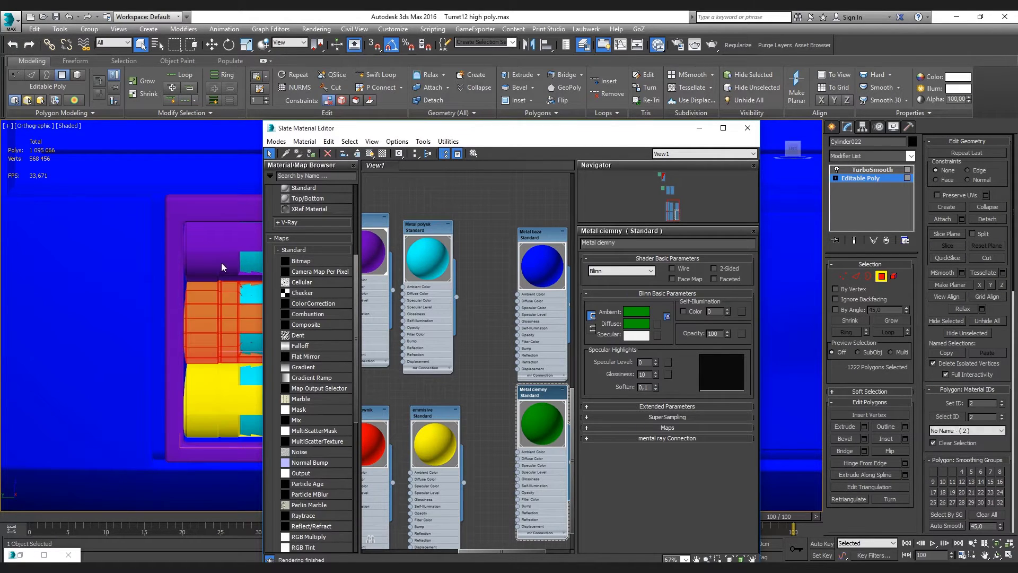
key(ctrl+z)
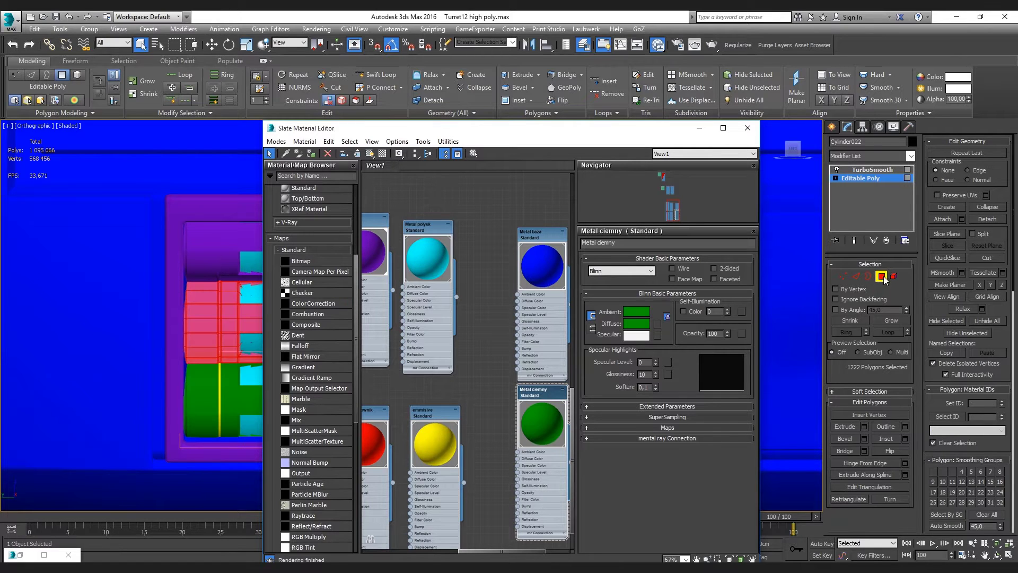
click(872, 169)
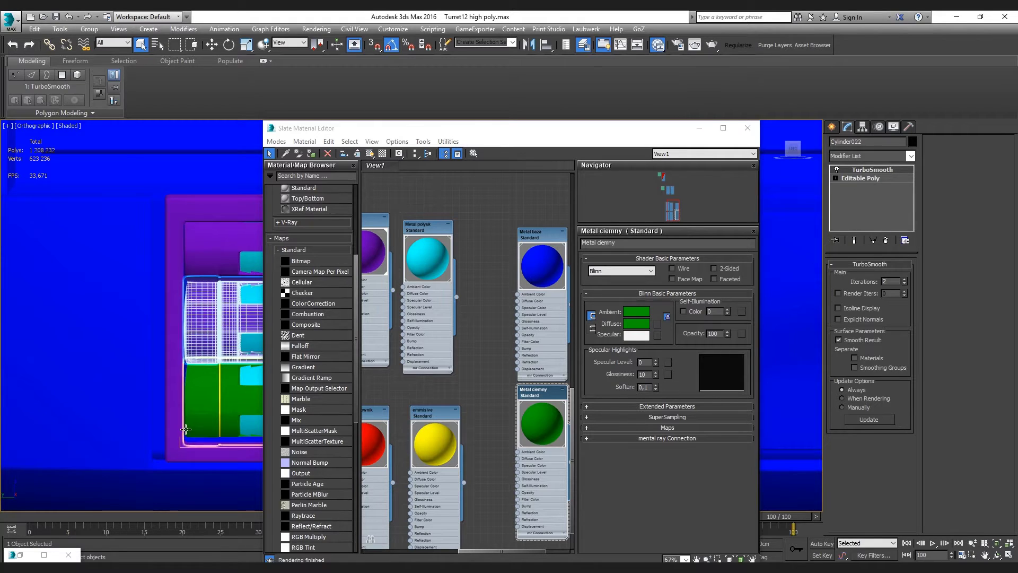
click(210, 346)
scroll(210, 345, up, 3)
click(211, 345)
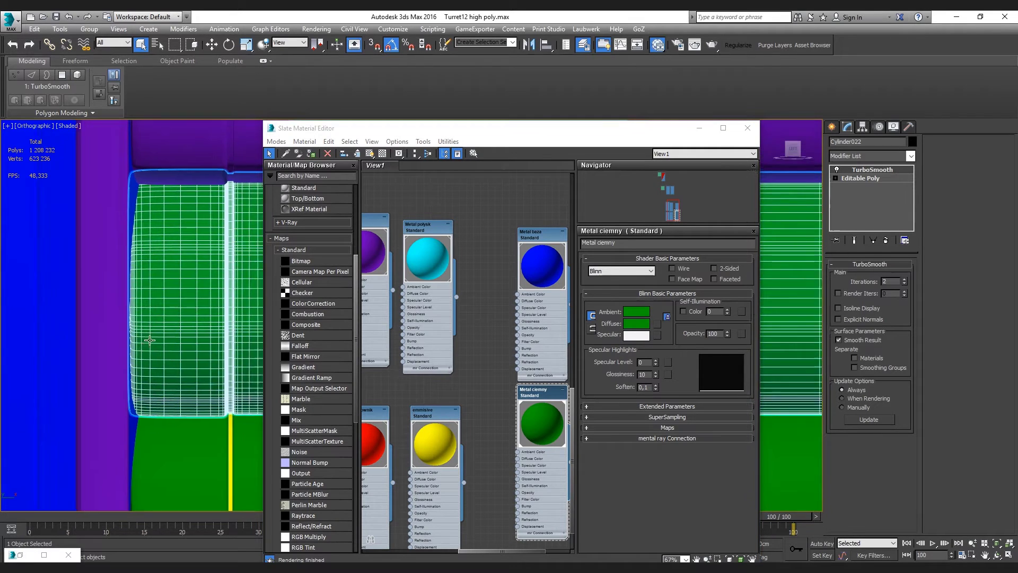
scroll(259, 219, down, 3)
click(168, 263)
click(519, 387)
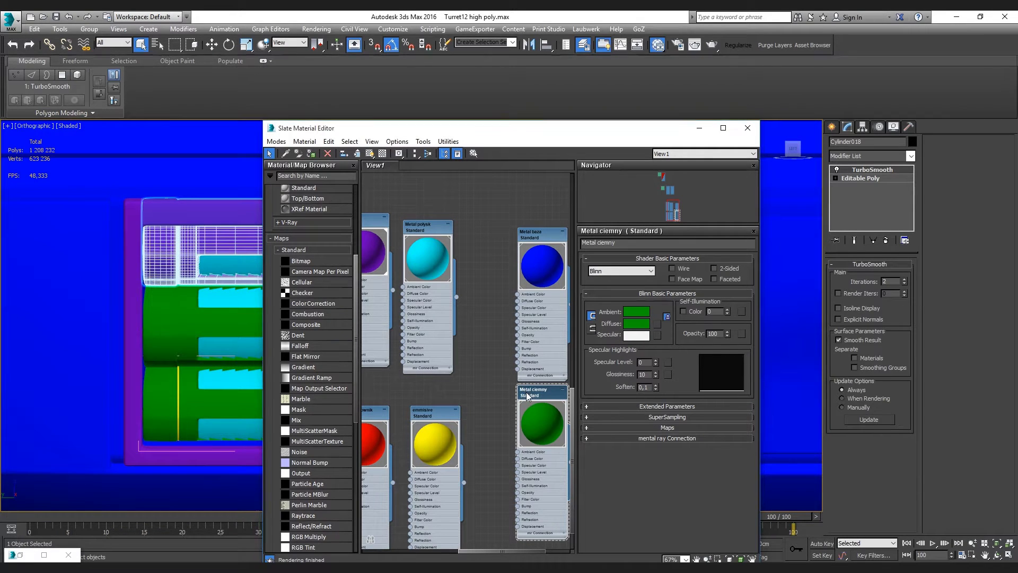
click(186, 320)
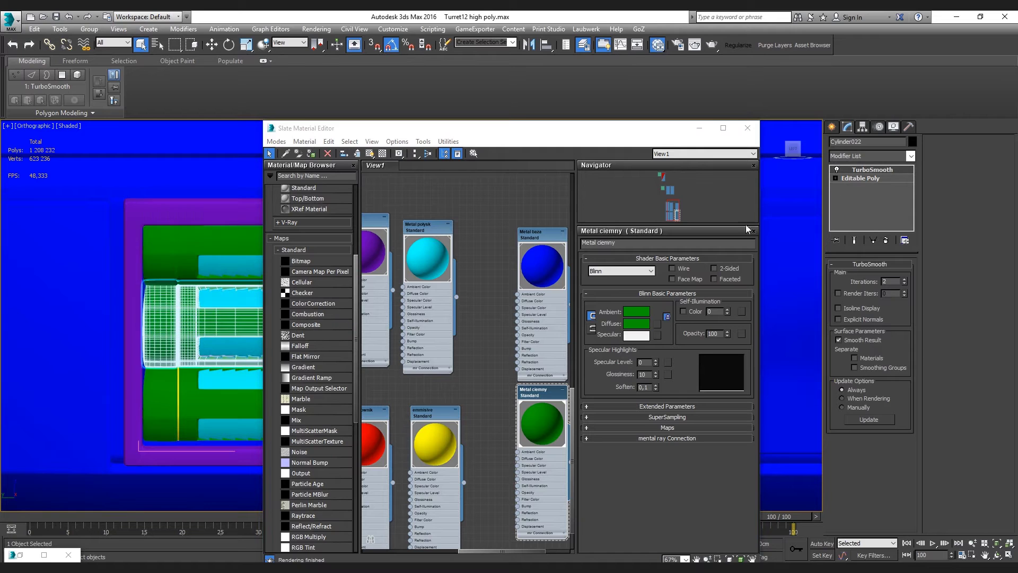
click(853, 178)
Select a vertical polygon strip on the cylinder and assign it the emmisive material
click(881, 276)
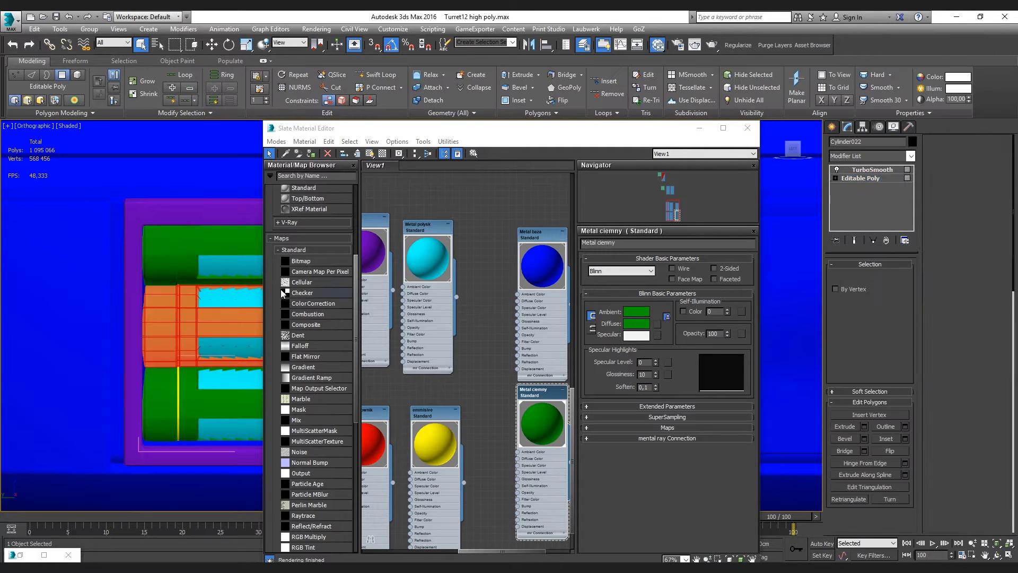
scroll(170, 329, up, 3)
scroll(174, 299, up, 2)
click(196, 239)
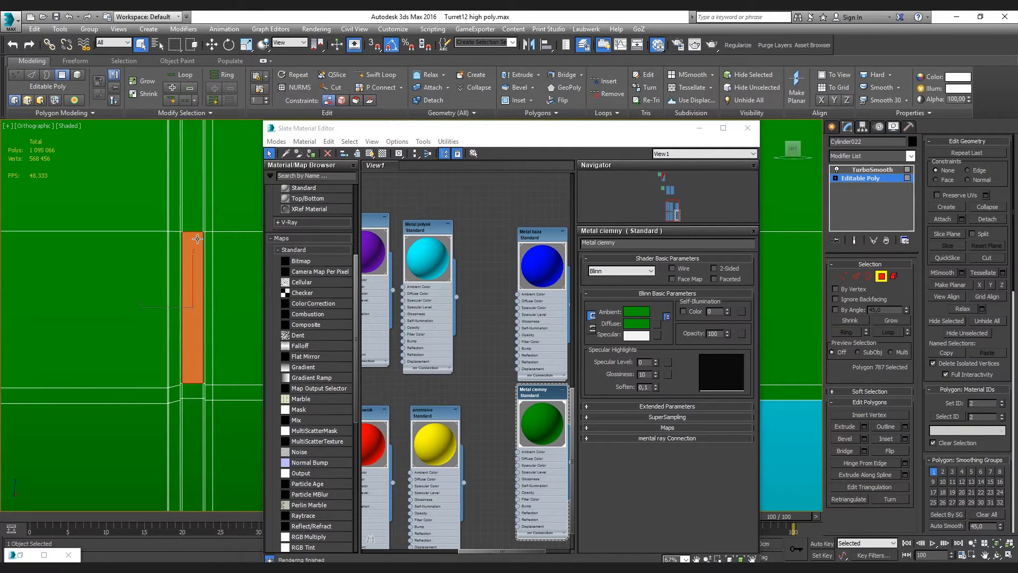
scroll(193, 222, down, 3)
scroll(192, 226, up, 2)
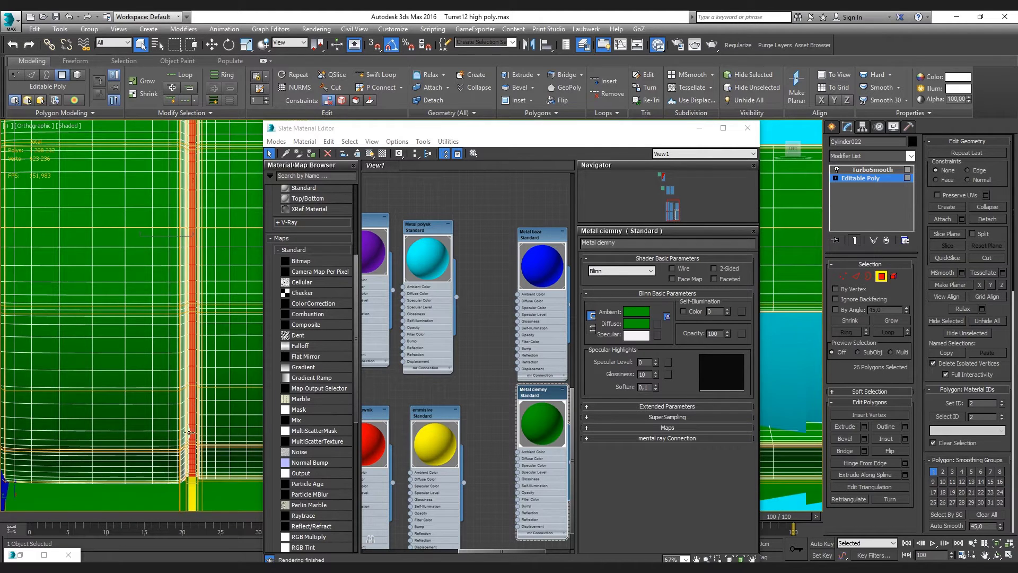
scroll(190, 434, up, 2)
key(ctrl+e)
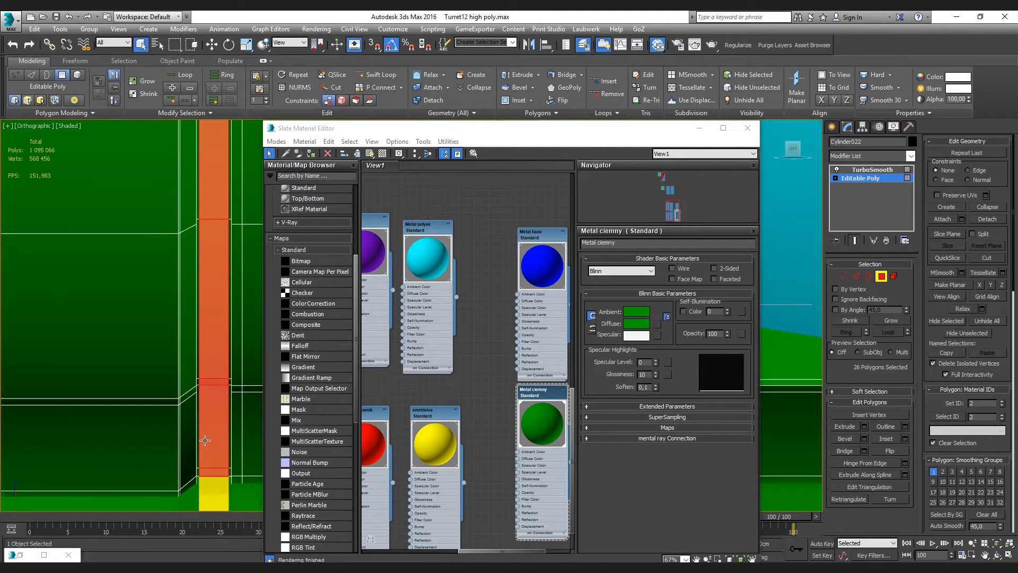
click(438, 408)
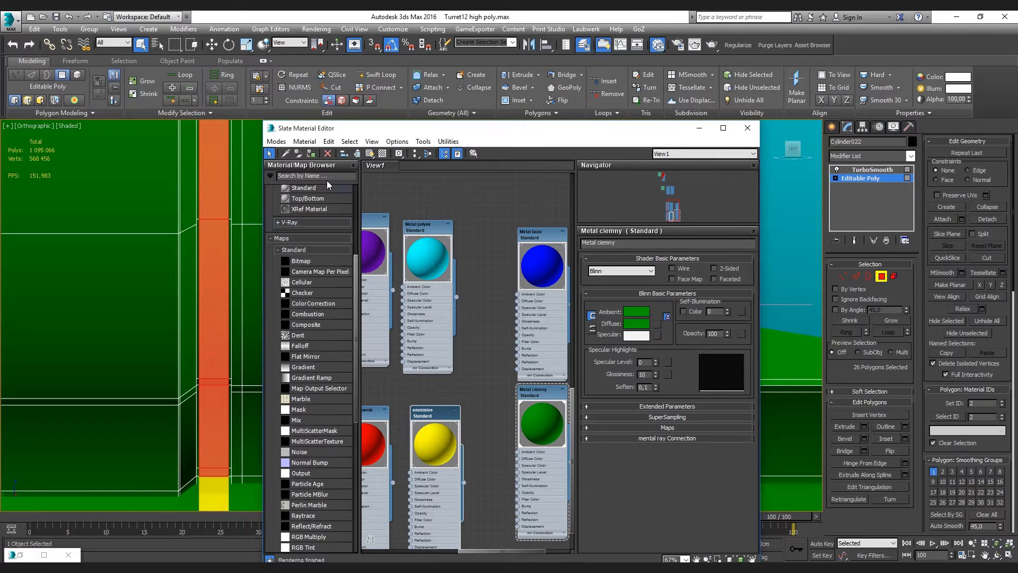
click(312, 154)
Grow the strip selection to its neighbouring faces and inspect it in wireframe
click(895, 323)
scroll(165, 342, down, 3)
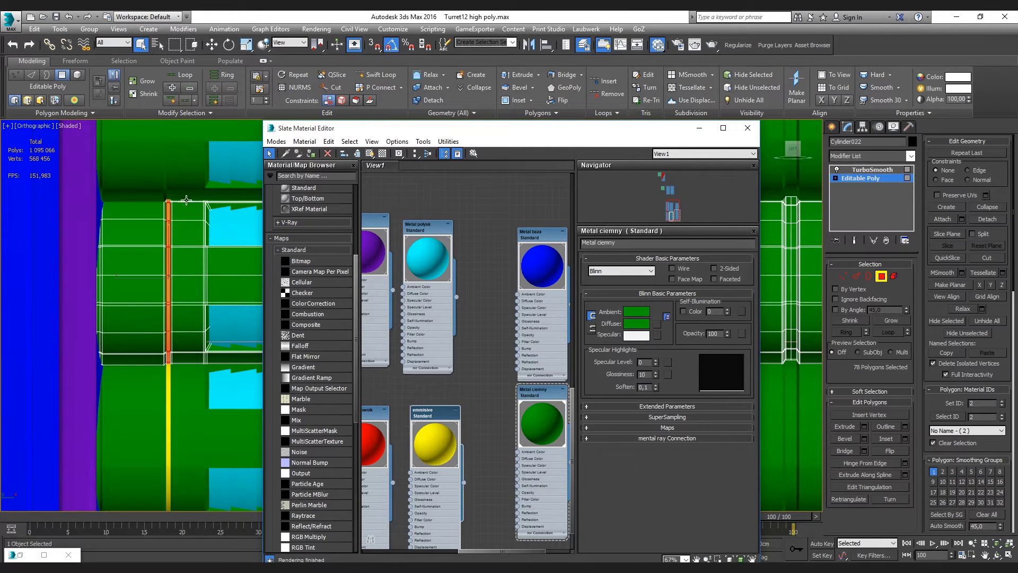
middle_drag(186, 200, 175, 253)
scroll(228, 361, down, 2)
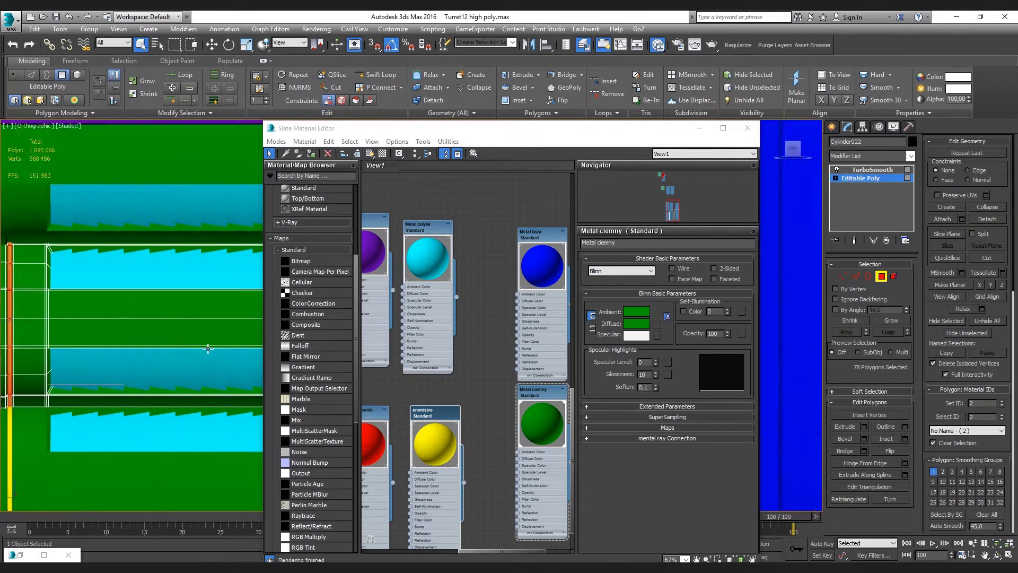
scroll(217, 355, down, 3)
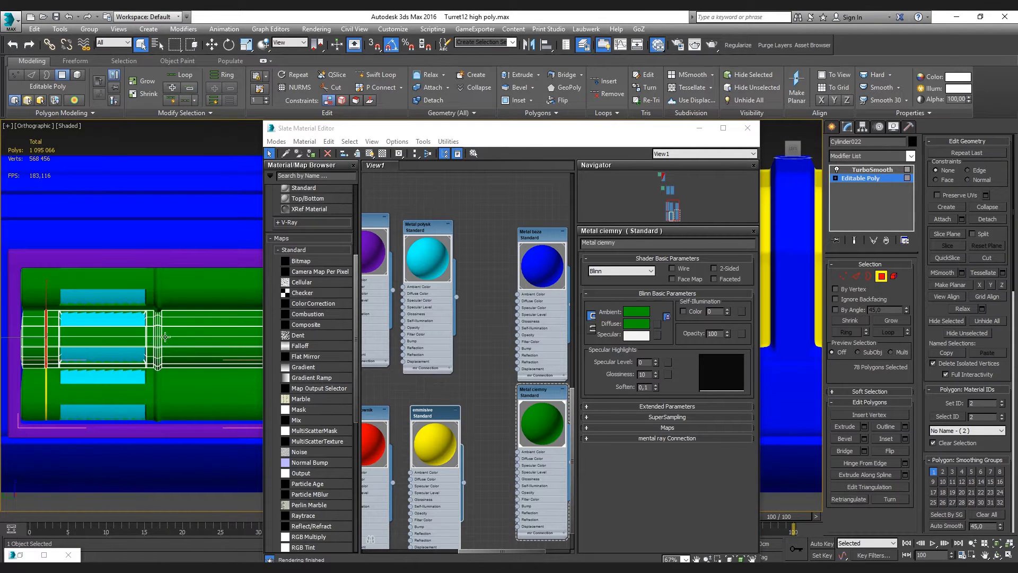
scroll(165, 337, up, 2)
scroll(196, 330, up, 2)
scroll(197, 330, down, 3)
scroll(194, 330, down, 1)
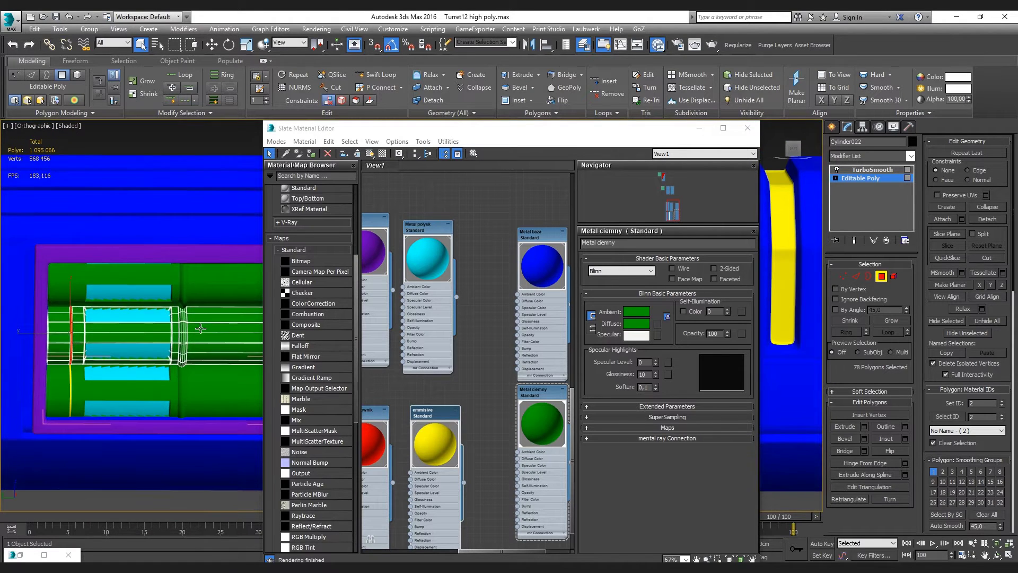
scroll(172, 344, up, 4)
scroll(173, 343, down, 4)
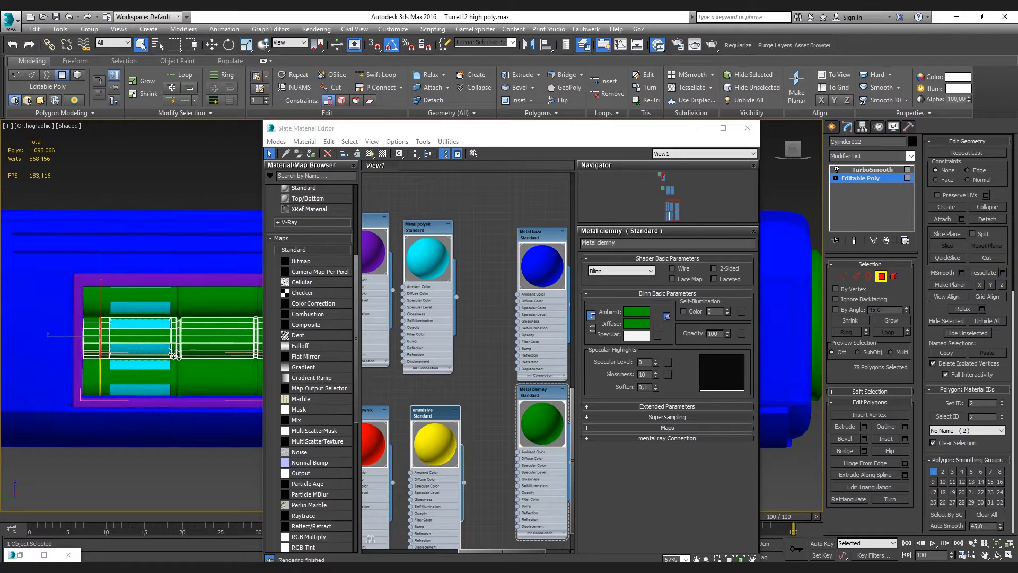
scroll(177, 354, up, 4)
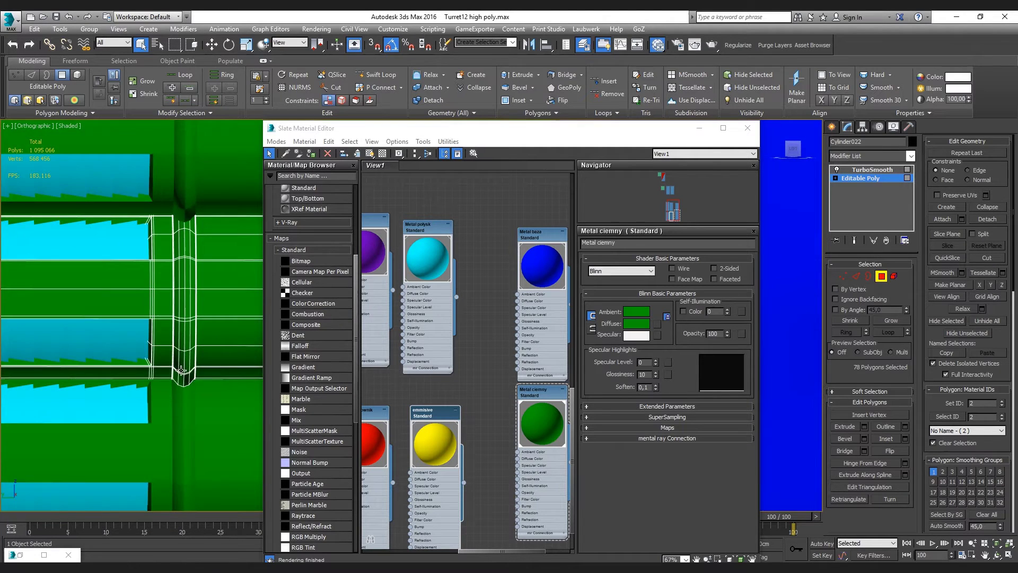
key(F3)
scroll(176, 396, up, 2)
Add the vertical column, adjust it with Grow/Shrink, and assign the emmisive material
click(200, 137)
key(F3)
scroll(217, 291, up, 3)
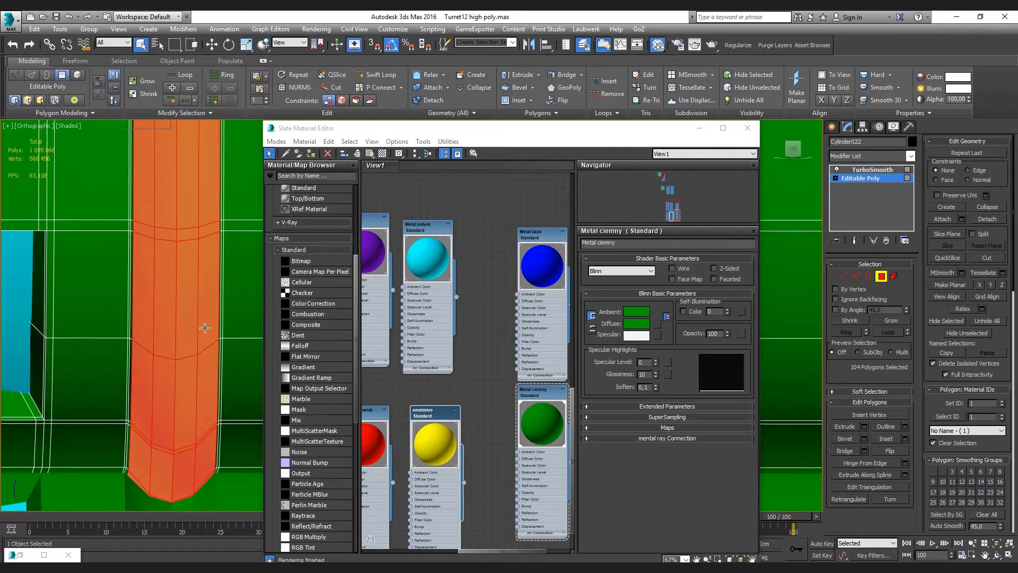
click(887, 320)
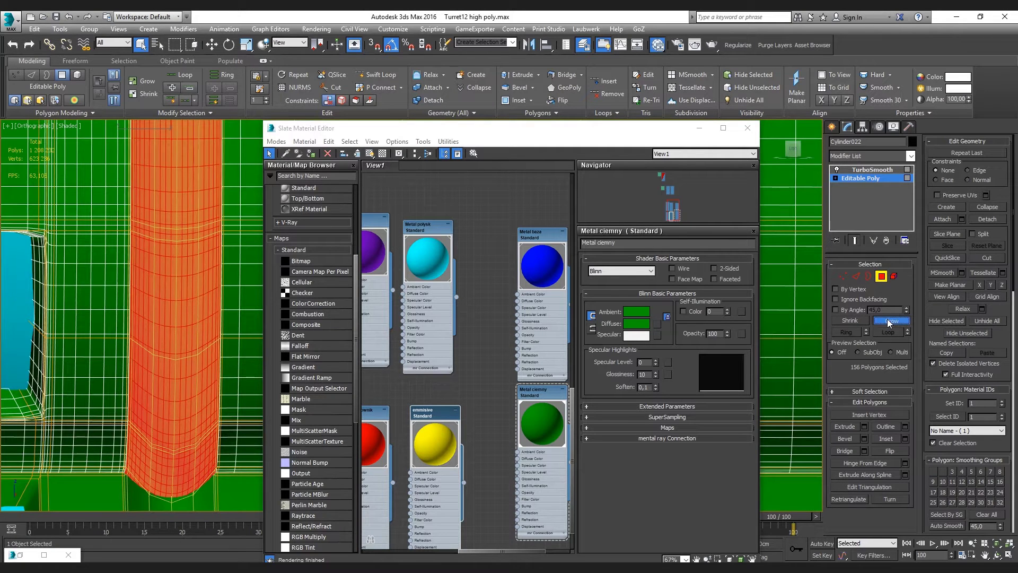
click(857, 319)
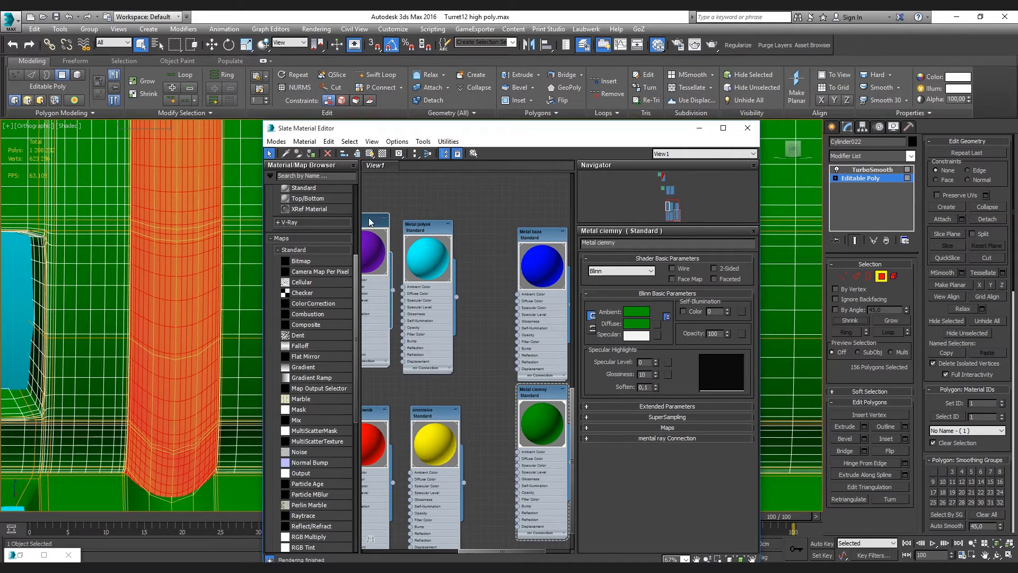
click(311, 153)
scroll(107, 296, down, 3)
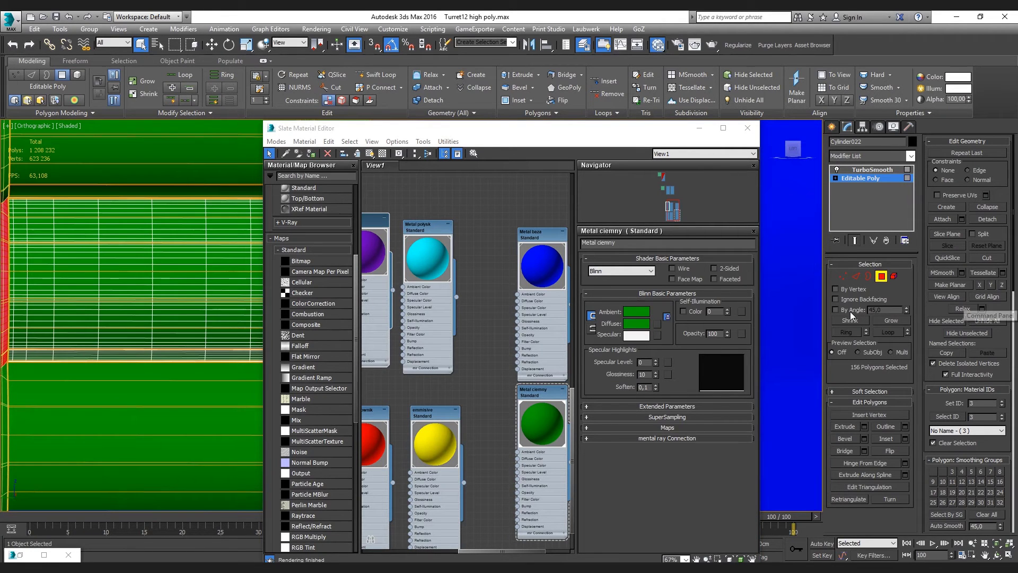
Bring the thin column's joint into view and select a new column of polygons
middle_drag(233, 290, 133, 293)
scroll(208, 378, up, 3)
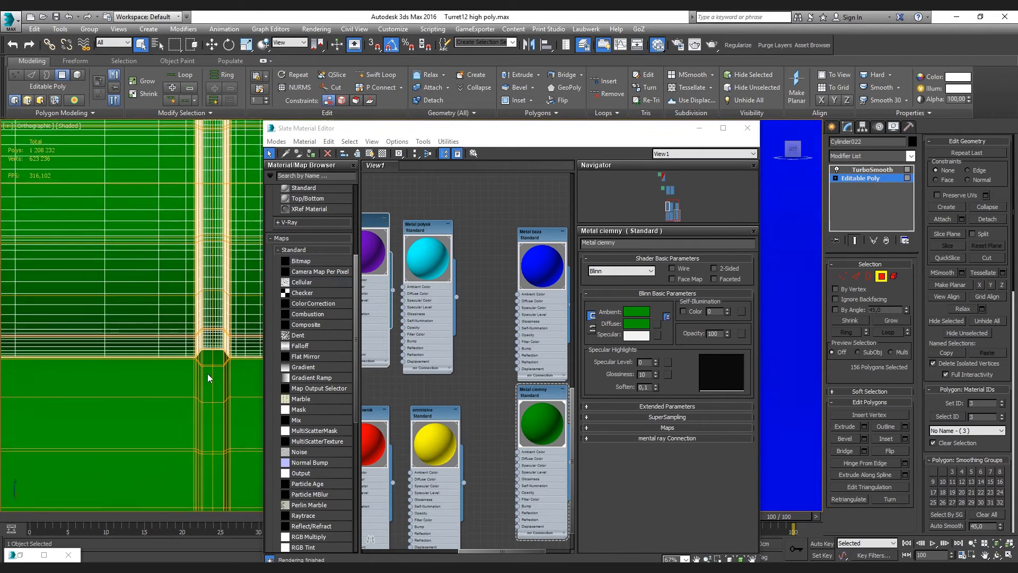
scroll(208, 379, down, 2)
middle_drag(208, 379, 181, 234)
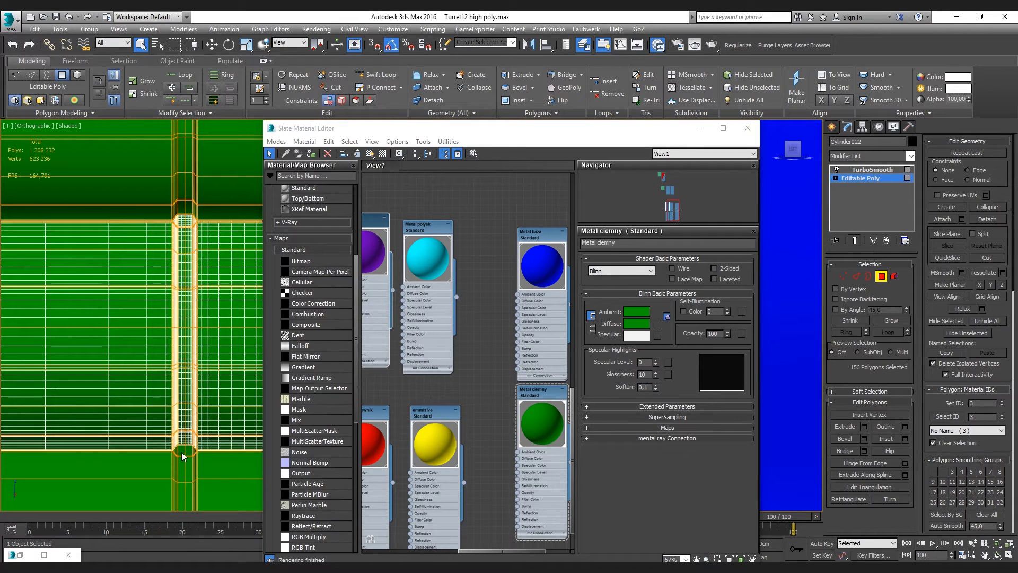
click(189, 174)
scroll(187, 381, up, 3)
scroll(180, 366, up, 3)
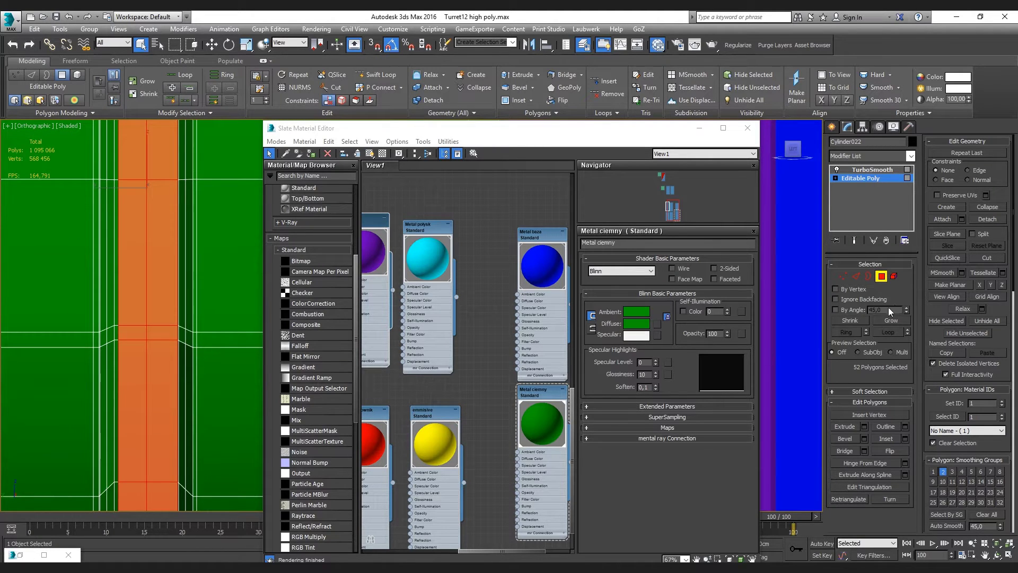
Grow the column to 104 polygons and assign it the emmisive material
click(891, 320)
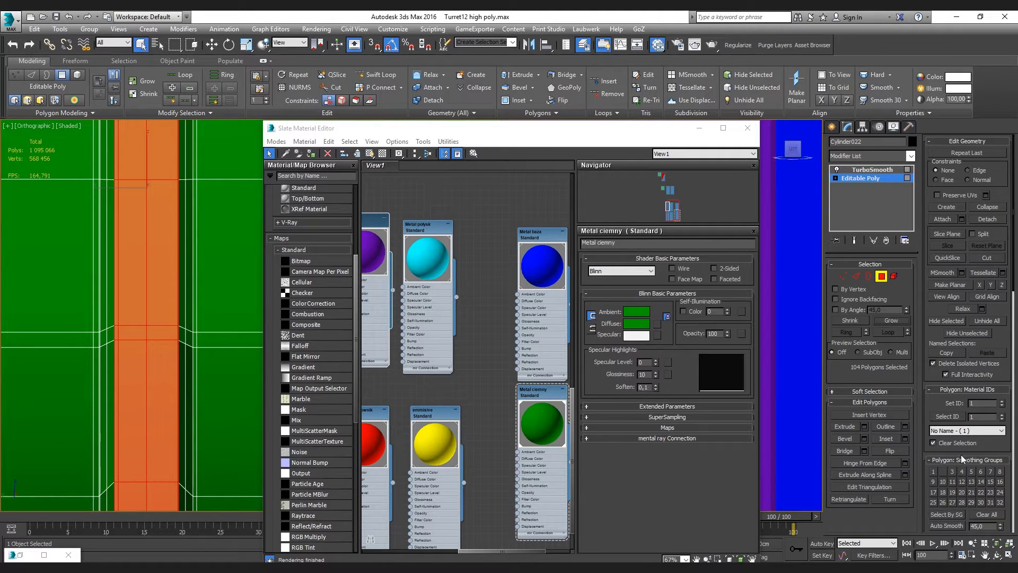
click(437, 409)
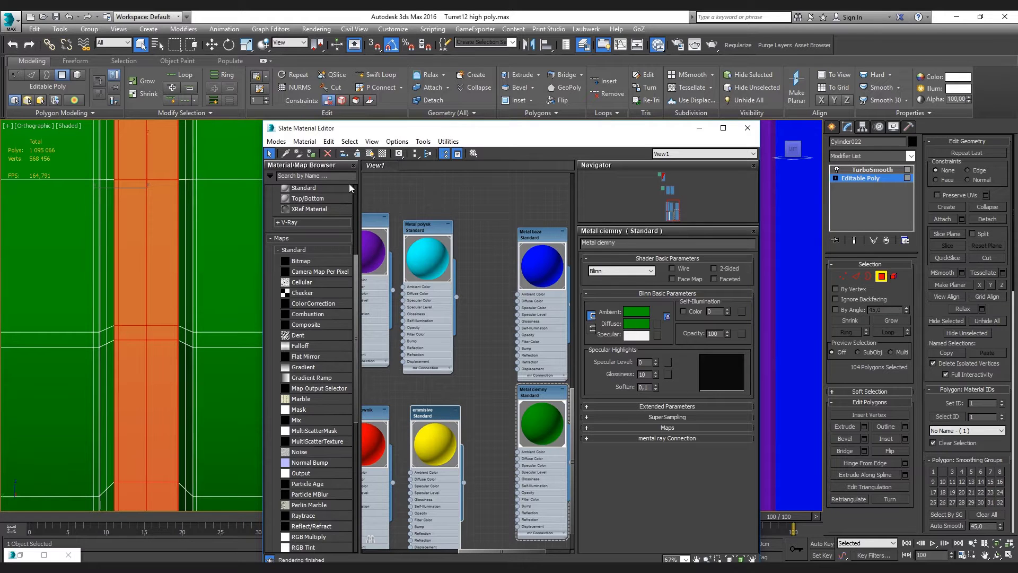
click(311, 153)
scroll(131, 315, down, 2)
scroll(132, 315, down, 3)
scroll(132, 315, down, 2)
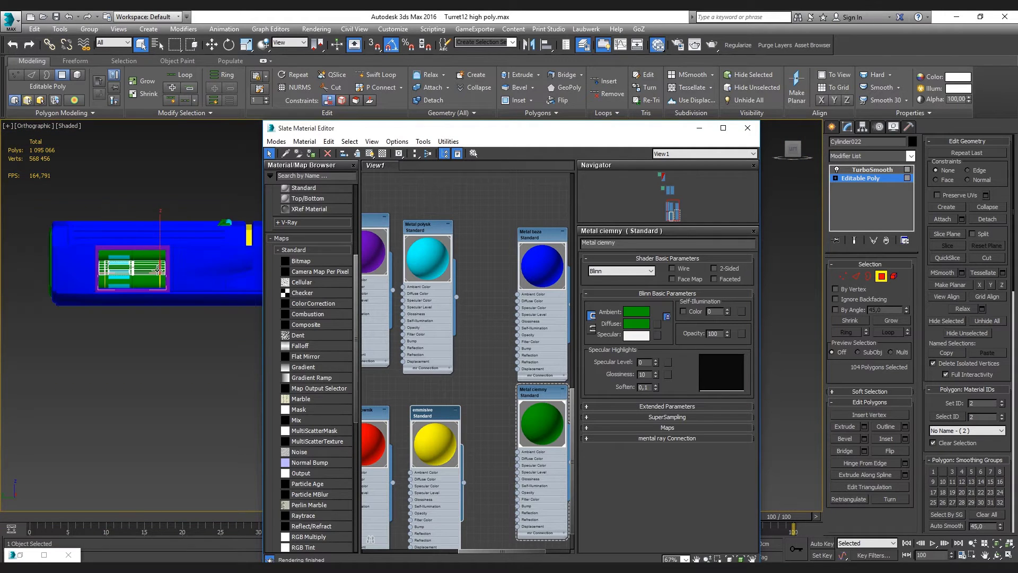
scroll(132, 315, down, 2)
Select the middle hatch cylinder, Cylinder022, and frame its end in wireframe view
click(116, 419)
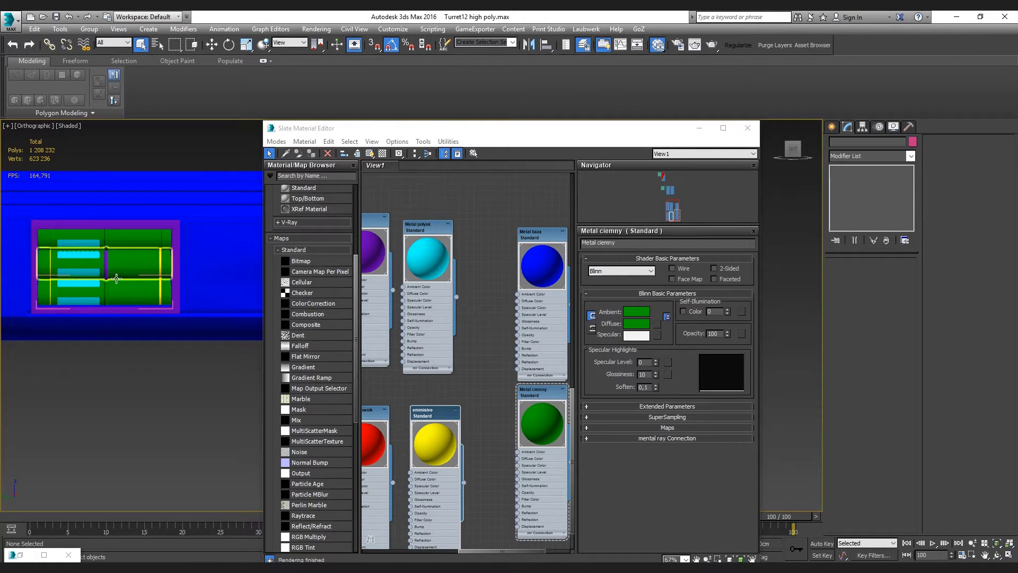
click(104, 299)
alt+middle_drag(105, 299, 716, 166)
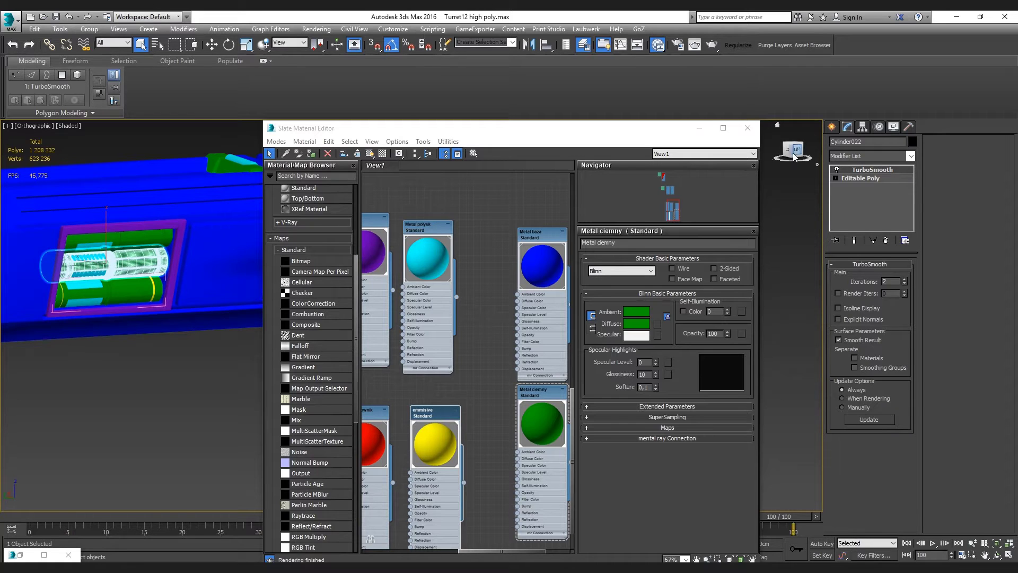
alt+middle_drag(186, 354, 100, 247)
key(F3)
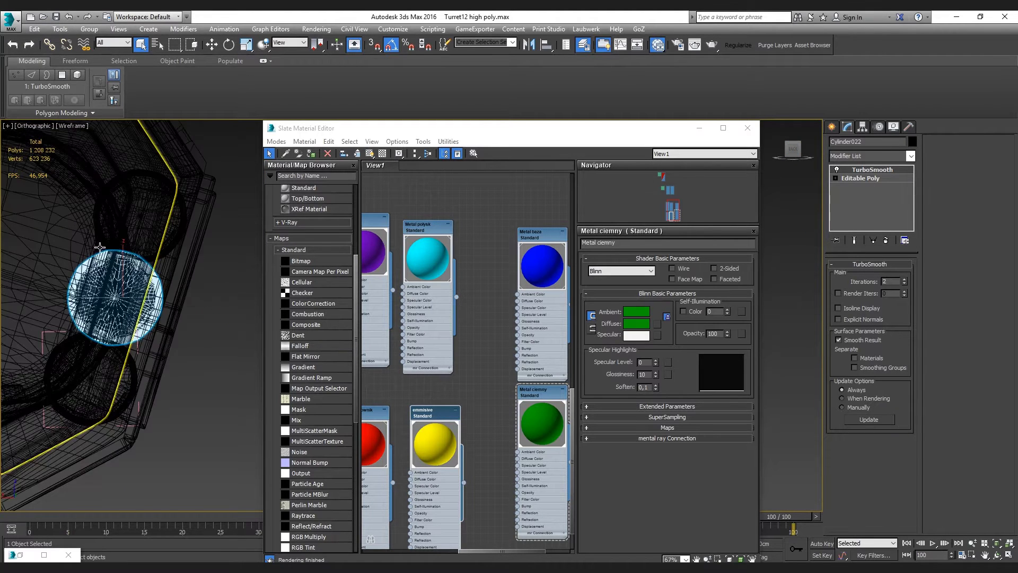
scroll(100, 247, up, 3)
middle_drag(115, 316, 131, 364)
Shift-move two copies of the cylinder, up-right and down-left, accepting Clone Options each time
key(w)
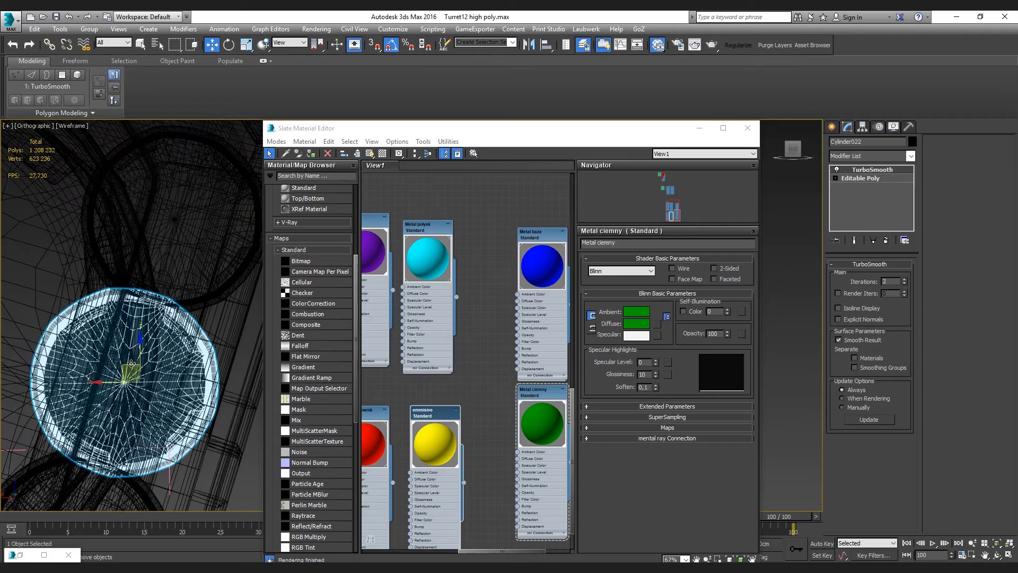
shift+drag(131, 363, 181, 201)
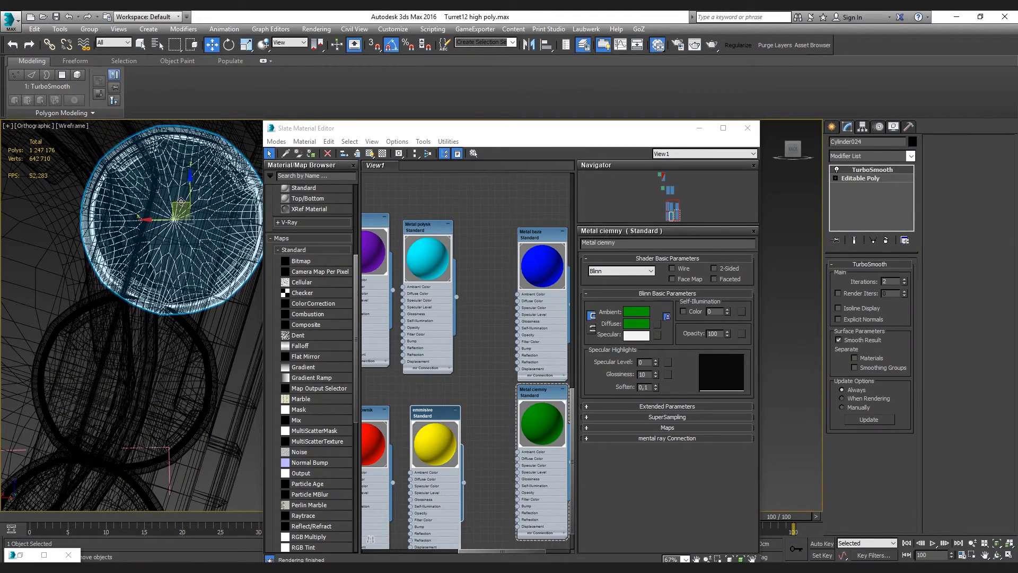
click(501, 333)
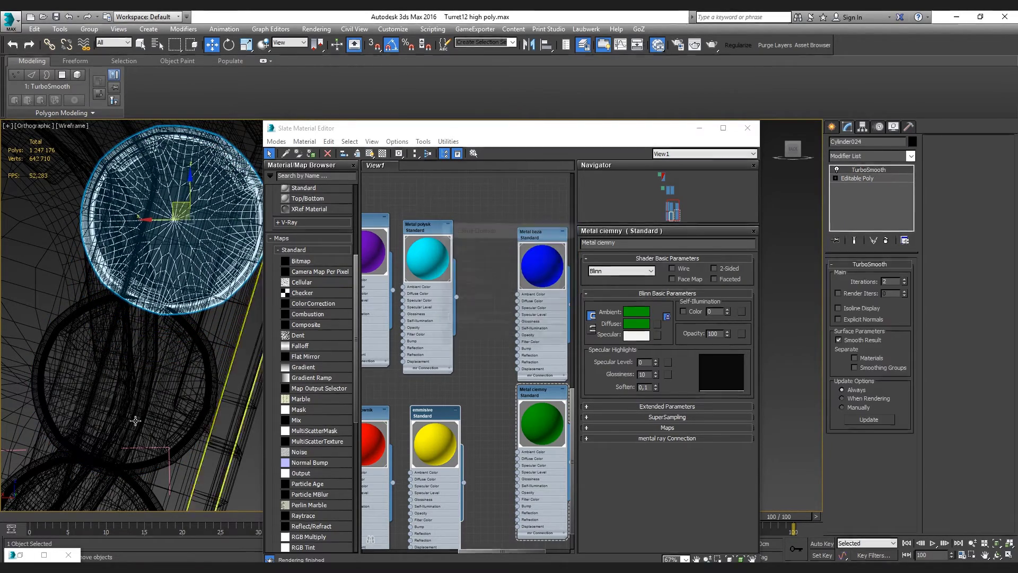
scroll(145, 338, down, 2)
scroll(144, 338, down, 3)
shift+drag(156, 253, 125, 371)
click(504, 334)
Zoom to the new copy, step back to earlier views and return to shaded display
key(z)
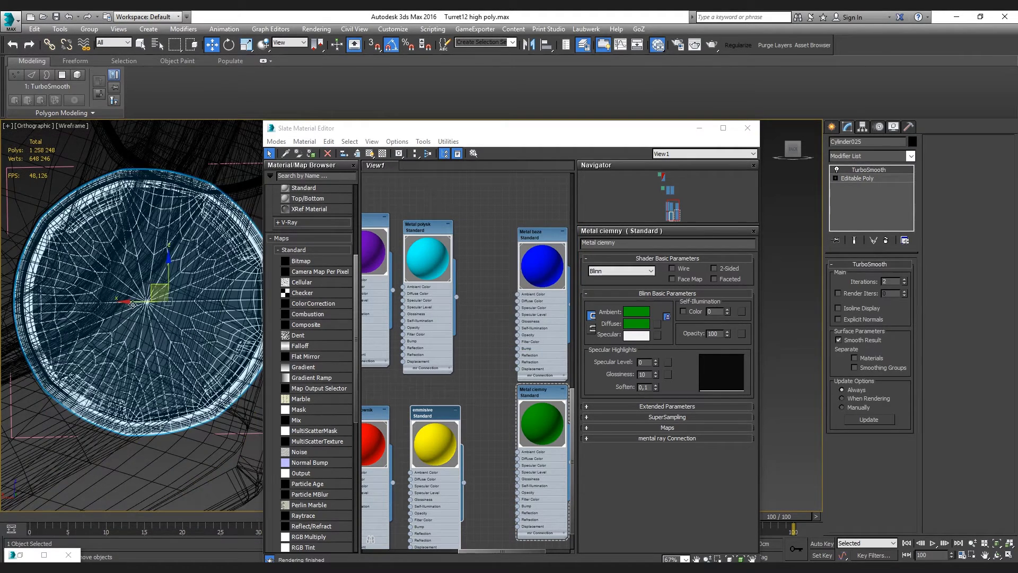
key(shift+z)
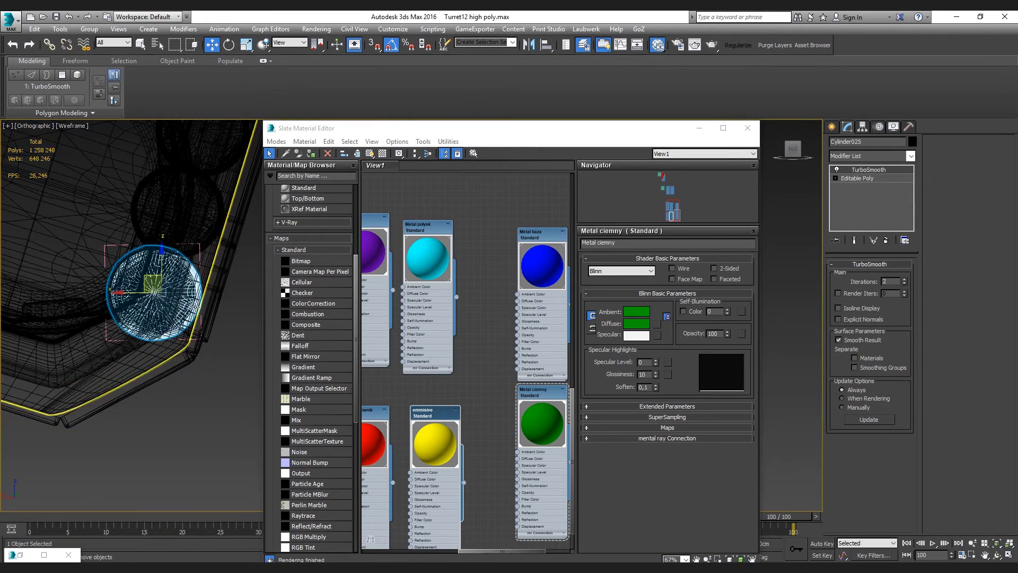
key(shift+z)
key(shift+z)
key(F3)
scroll(137, 329, up, 3)
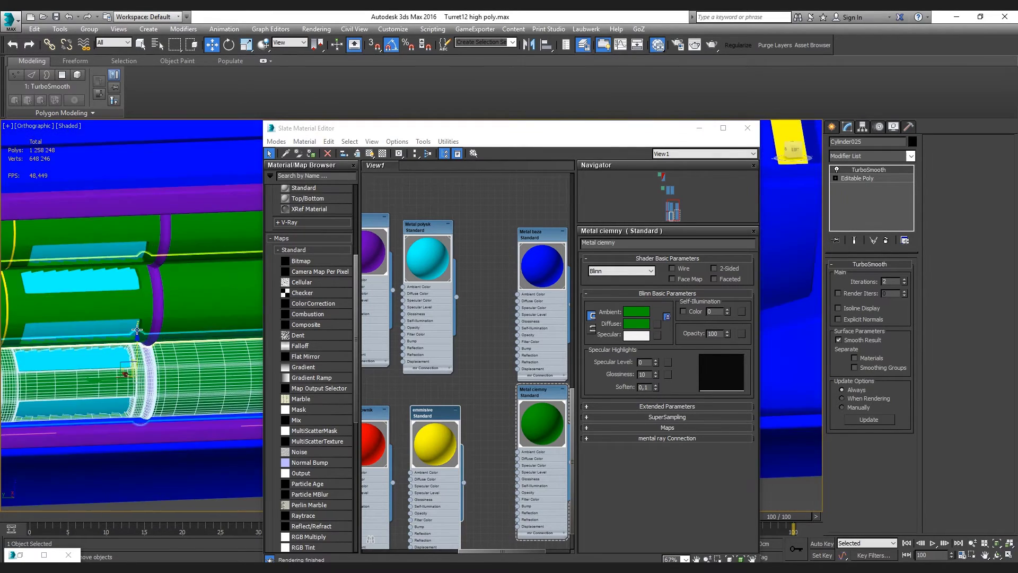
scroll(137, 330, up, 2)
click(184, 346)
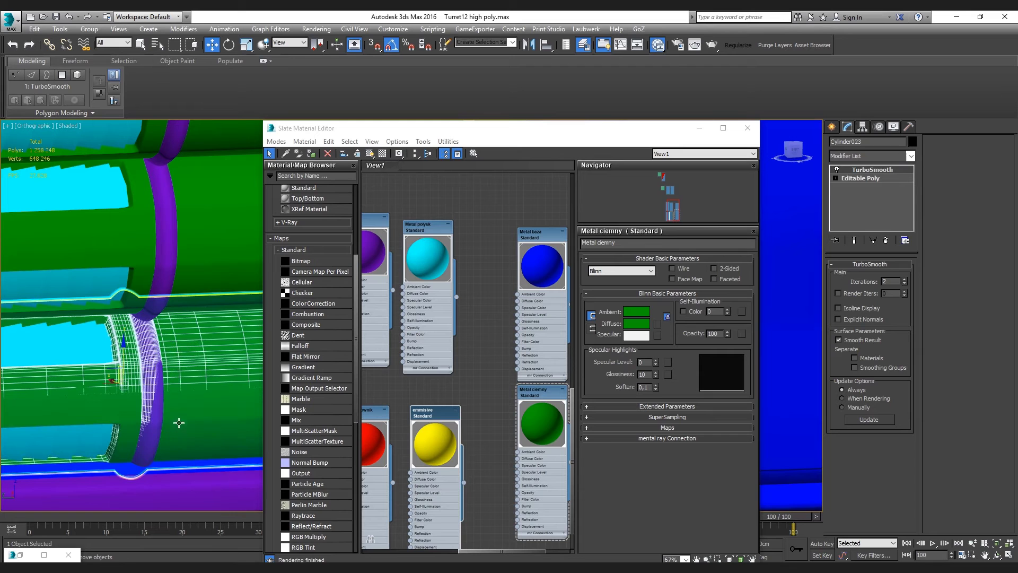
middle_drag(186, 413, 191, 256)
click(191, 256)
middle_drag(176, 347, 166, 244)
click(167, 245)
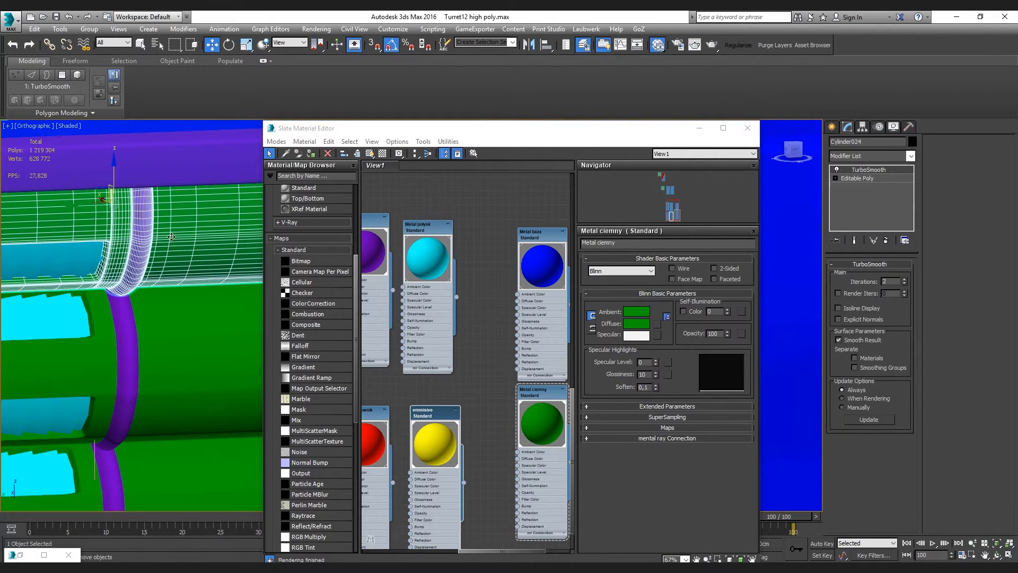
scroll(171, 237, down, 3)
click(171, 467)
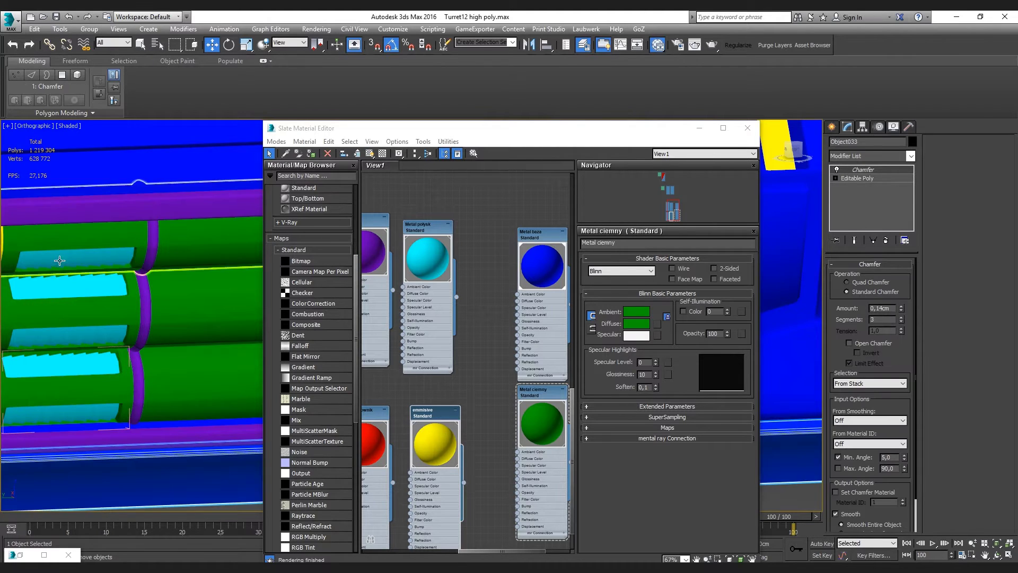
scroll(60, 260, down, 2)
key(q)
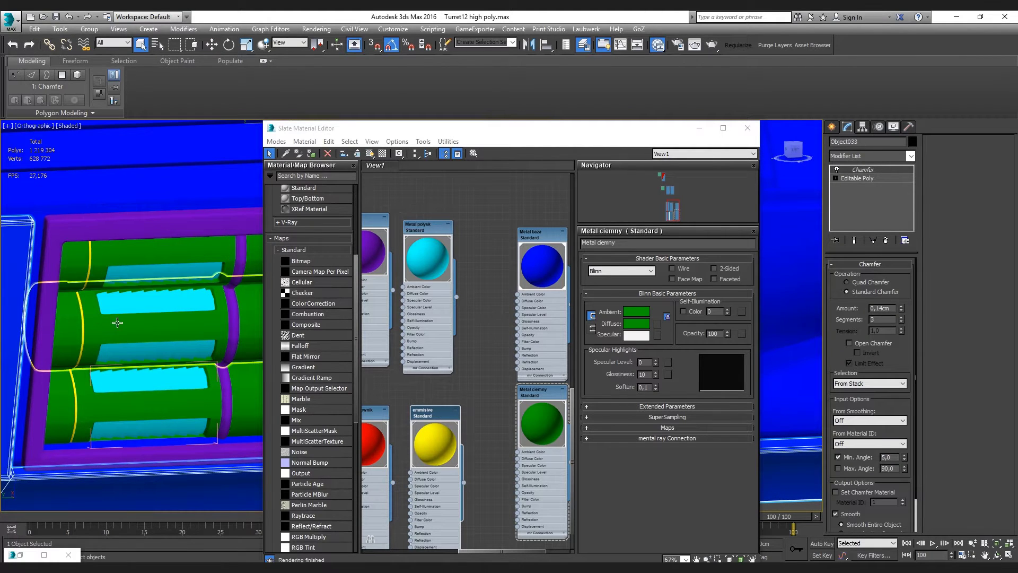
click(136, 266)
scroll(136, 266, down, 3)
drag(64, 404, 155, 310)
scroll(154, 313, down, 2)
scroll(97, 344, up, 3)
click(97, 343)
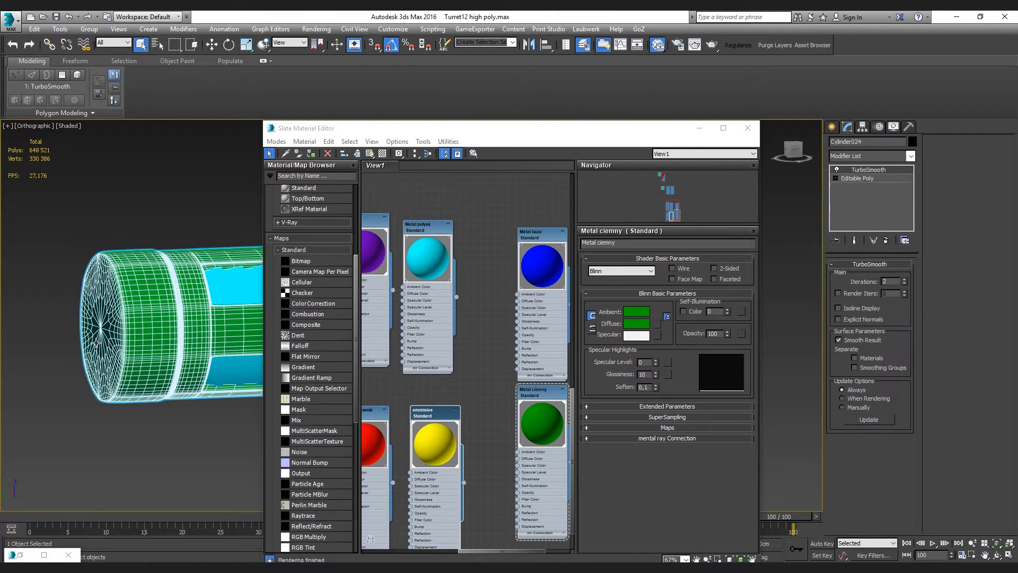
scroll(96, 343, down, 3)
key(w)
shift+drag(207, 278, 198, 196)
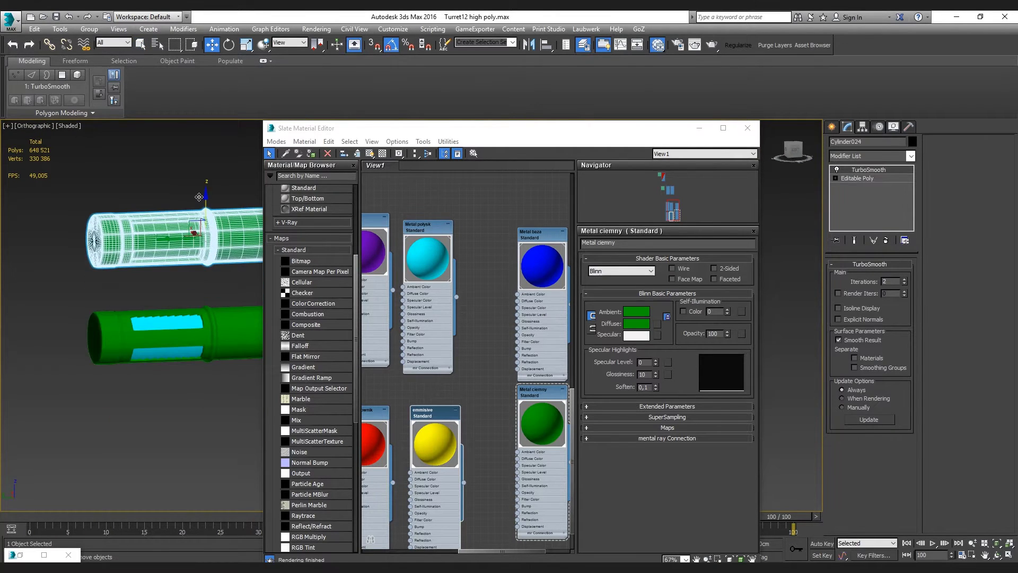
key(ctrl+z)
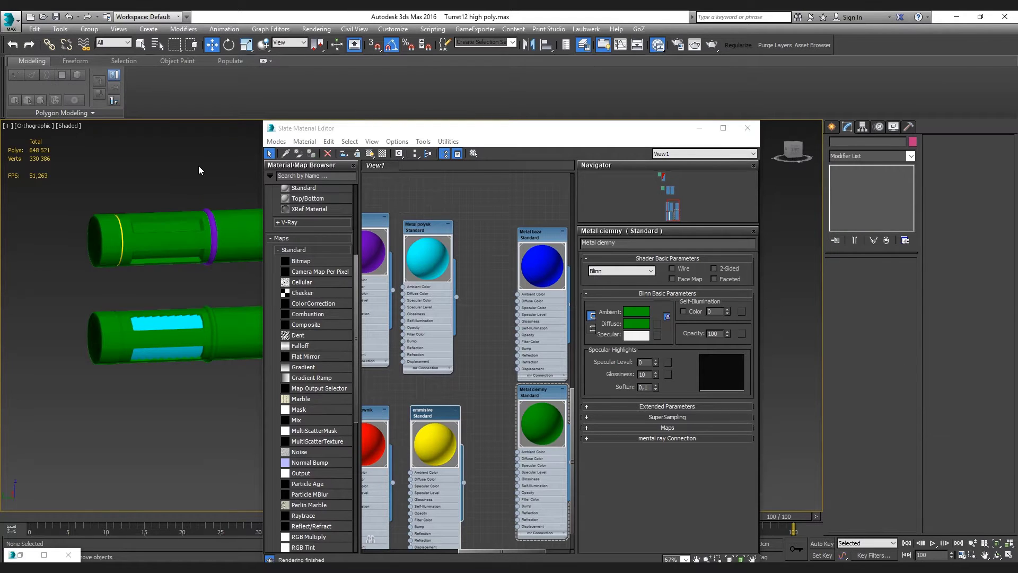
click(55, 396)
scroll(49, 384, up, 5)
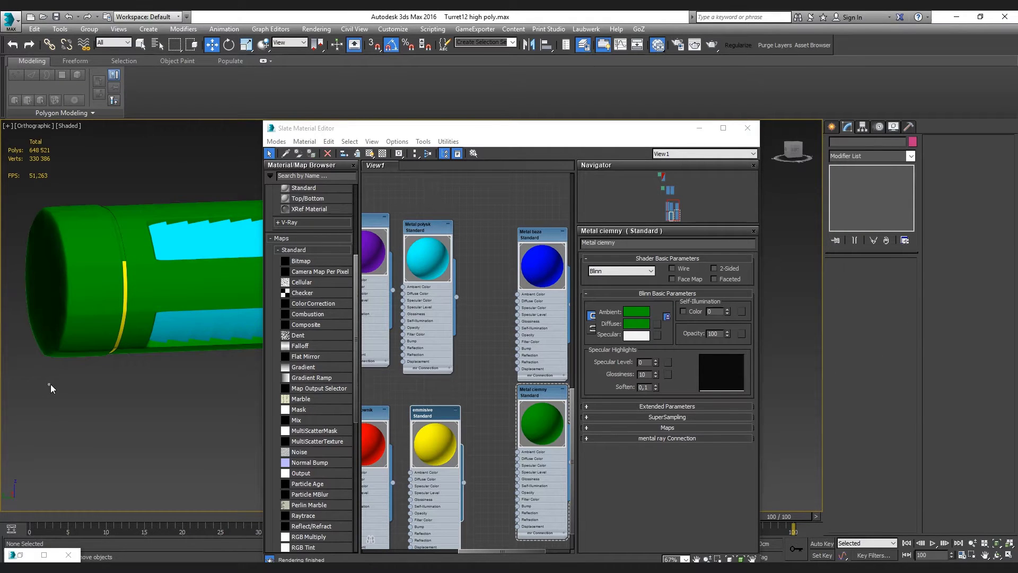
scroll(137, 228, up, 5)
click(136, 228)
scroll(137, 249, down, 4)
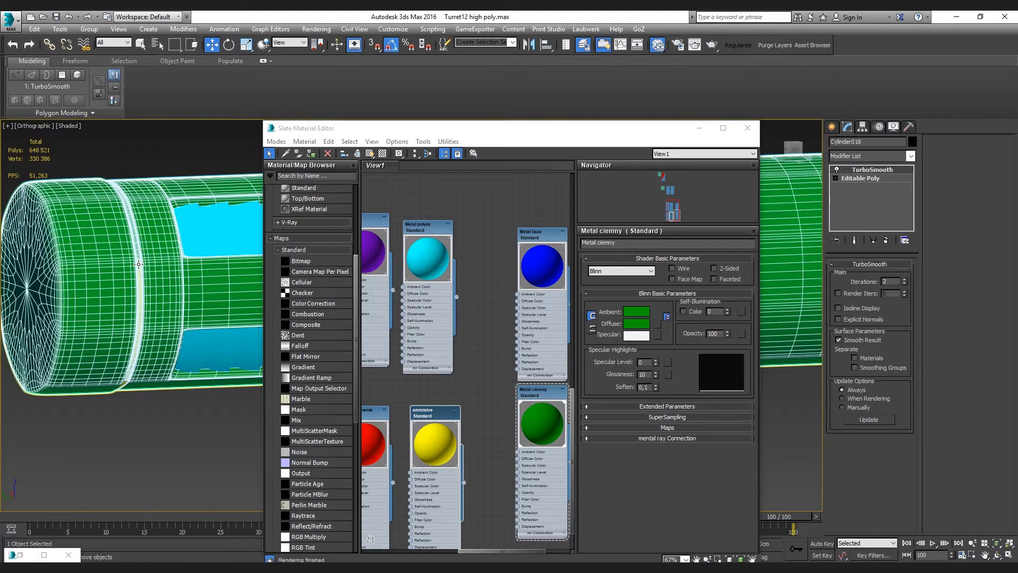
scroll(139, 259, down, 5)
click(129, 229)
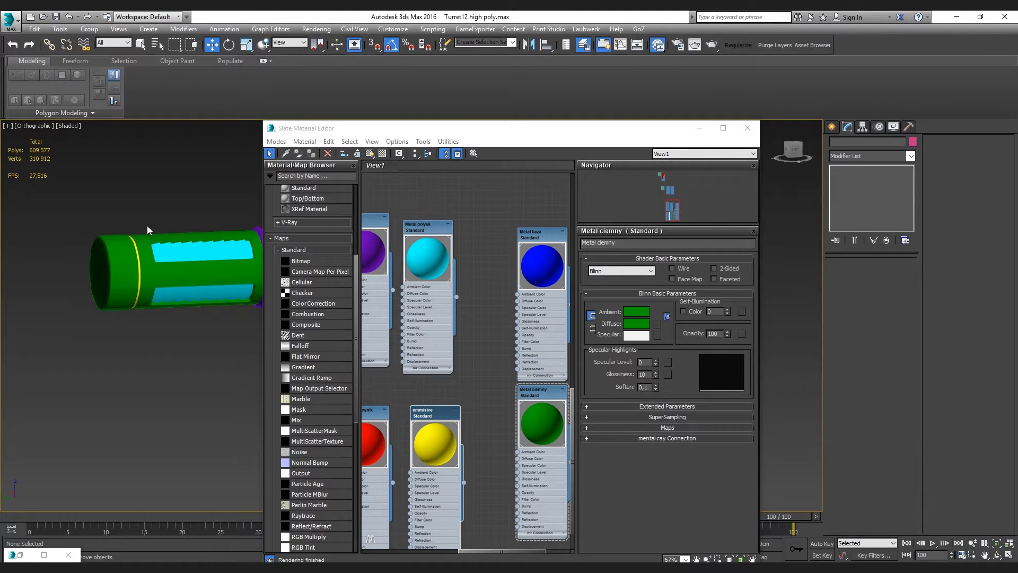
scroll(148, 228, down, 2)
scroll(149, 228, down, 3)
scroll(157, 266, down, 1)
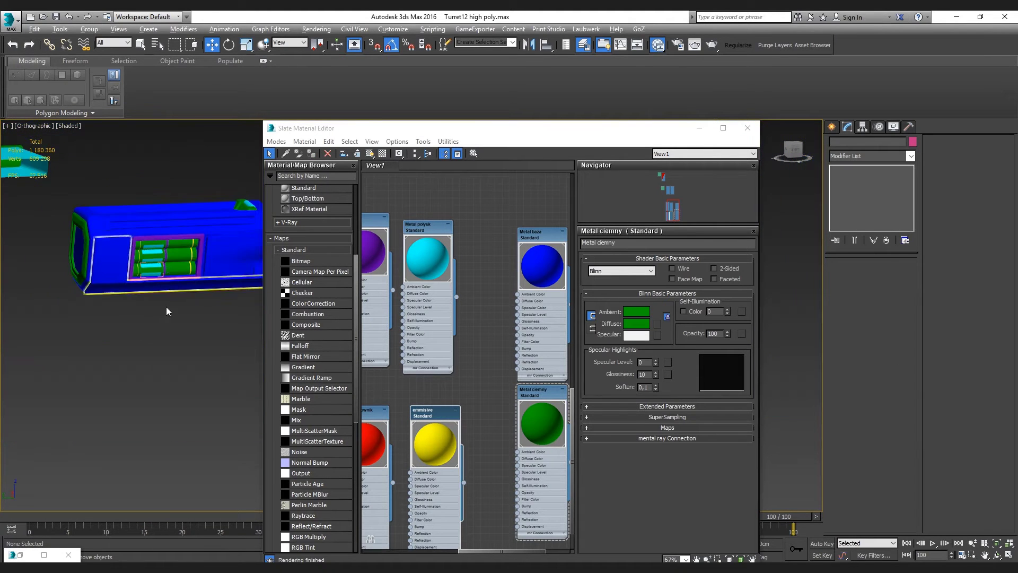
click(162, 272)
scroll(159, 318, up, 3)
Select Object046 inside the hatch and close its group with Group > Close
click(90, 29)
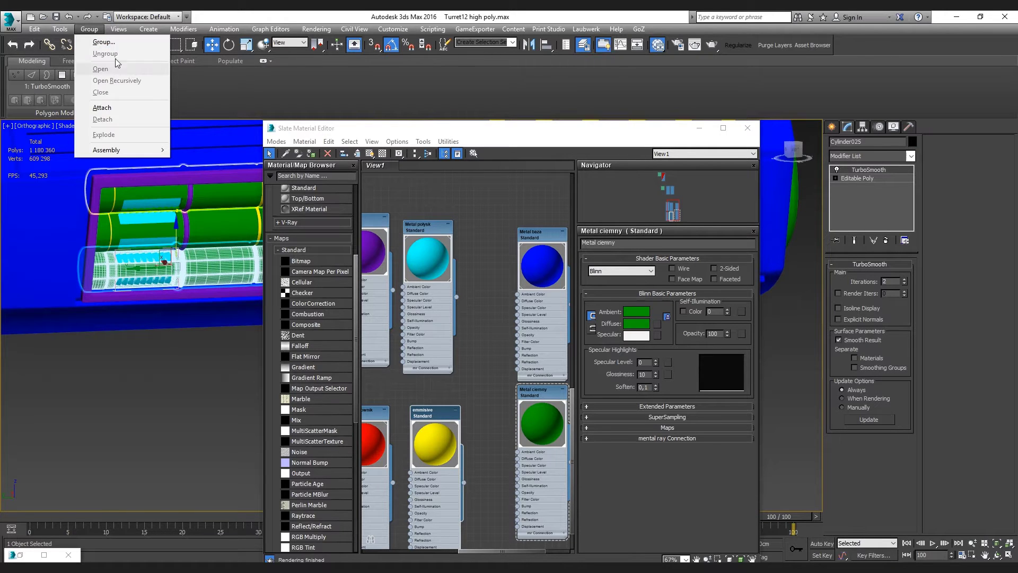
click(166, 348)
click(146, 268)
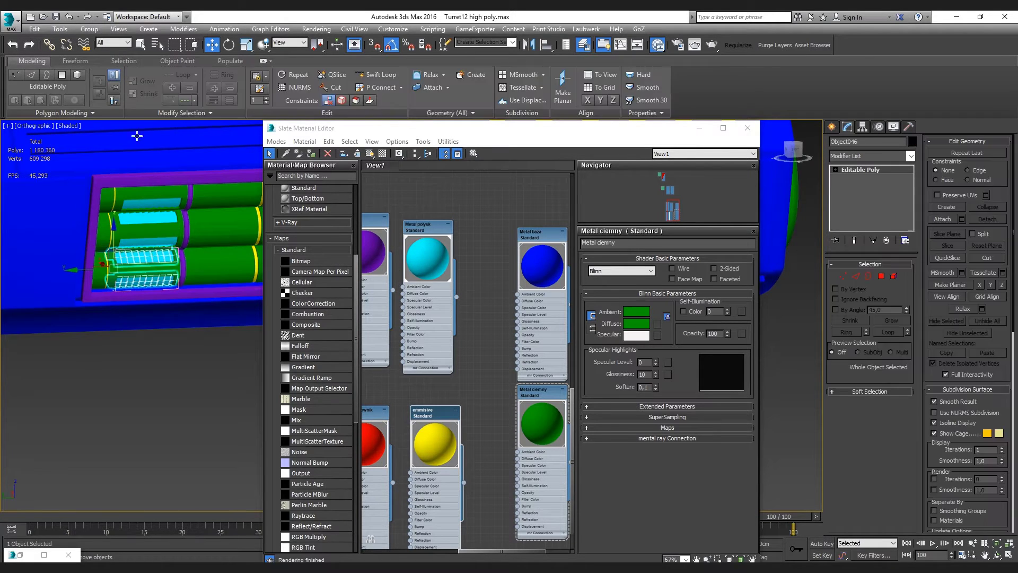
click(89, 29)
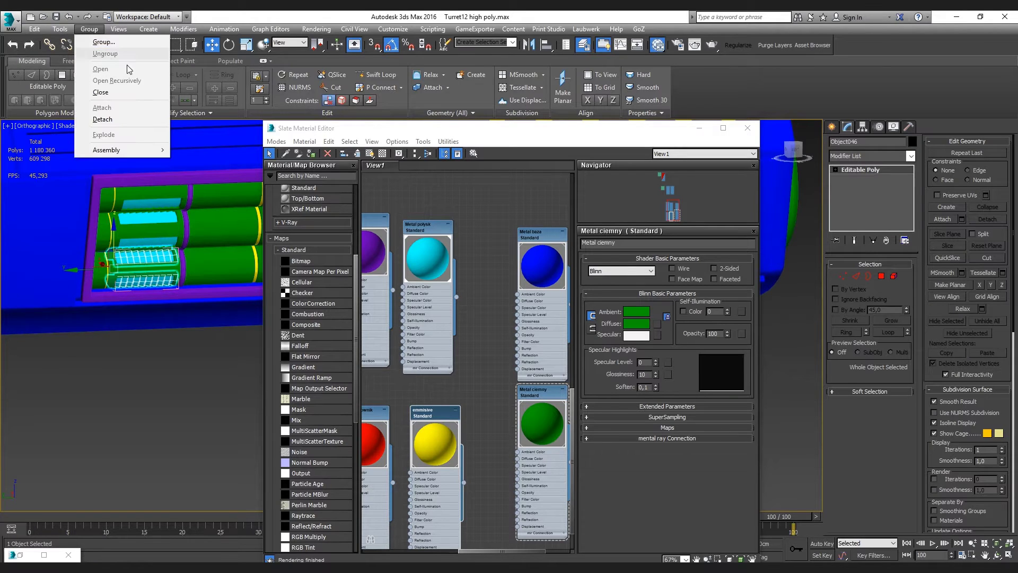
click(119, 91)
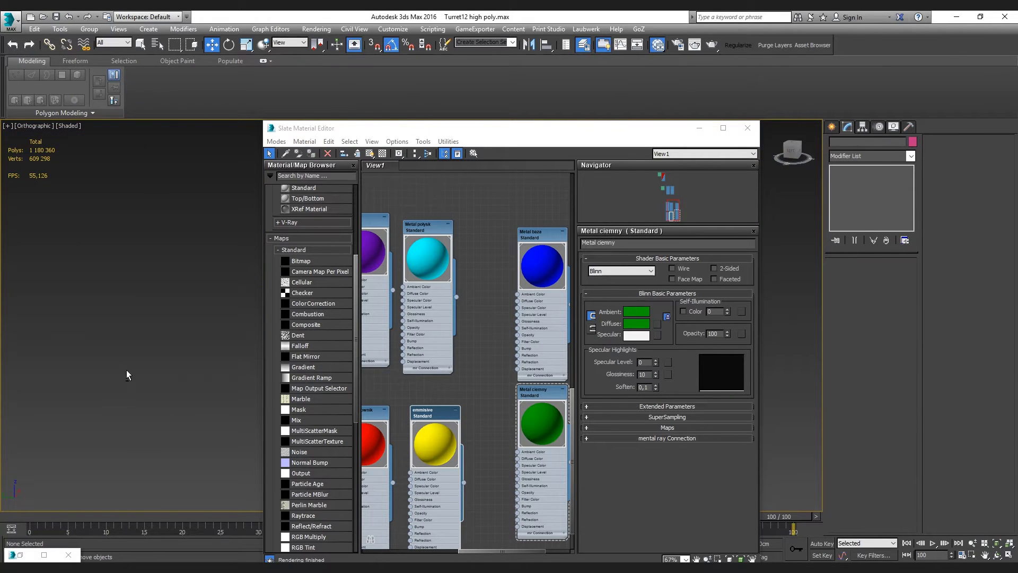
Switch to the front view, then orbit back to an angled view of the parts
key(f)
scroll(102, 256, up, 2)
scroll(39, 288, up, 2)
mouse_move(40, 288)
alt+middle_down()
mouse_move(167, 320)
mouse_move(118, 317)
alt+middle_up()
scroll(161, 311, down, 3)
scroll(212, 319, up, 2)
scroll(223, 308, up, 2)
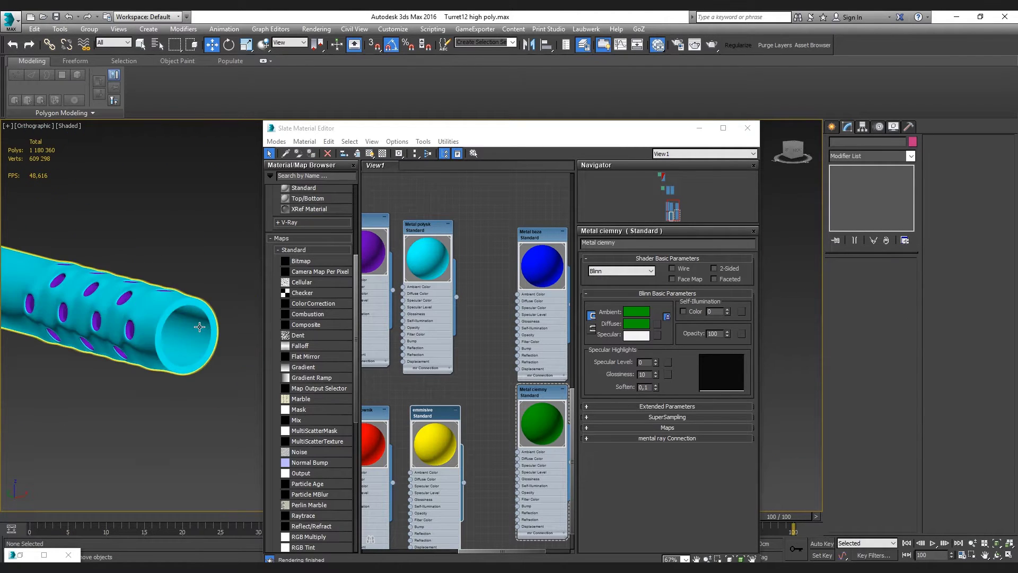
scroll(258, 282, down, 4)
Close the material editor and bring all the turret parts into view
key(m)
middle_drag(228, 306, 443, 337)
scroll(205, 291, down, 1)
scroll(204, 291, up, 2)
scroll(159, 328, up, 1)
click(159, 329)
click(146, 387)
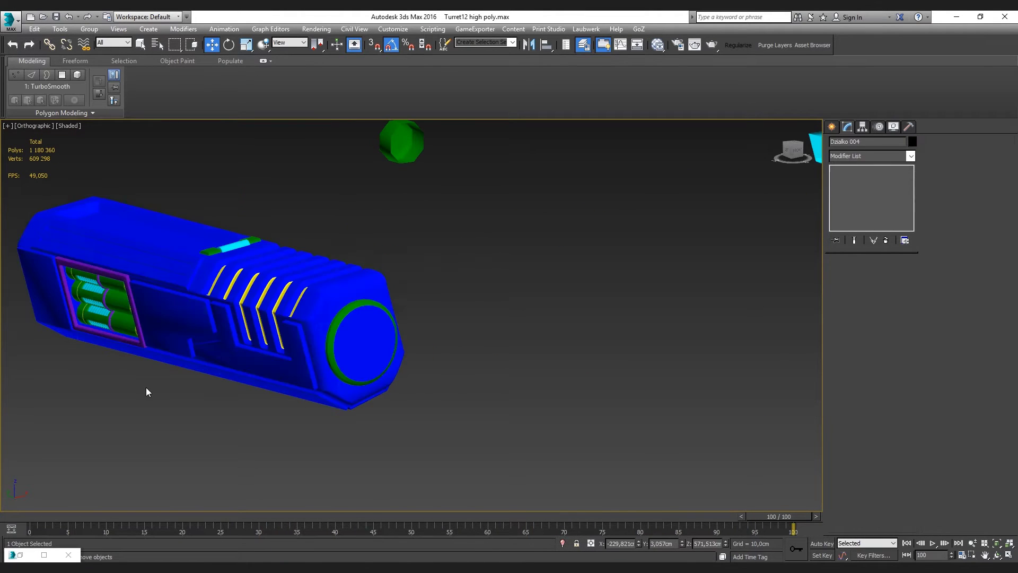
scroll(204, 349, down, 1)
scroll(204, 349, down, 3)
scroll(364, 323, down, 2)
scroll(365, 323, down, 1)
scroll(368, 334, down, 1)
scroll(390, 424, up, 3)
scroll(395, 397, down, 3)
scroll(398, 308, up, 3)
scroll(391, 220, up, 2)
Select Object035 and pick its whole 83-polygon element on the Editable Poly base
click(362, 228)
scroll(361, 228, up, 2)
scroll(380, 312, down, 2)
mouse_move(381, 312)
alt+middle_down()
mouse_move(310, 310)
mouse_move(306, 289)
mouse_move(282, 321)
alt+middle_up()
alt+middle_drag(275, 307, 224, 276)
scroll(297, 291, up, 5)
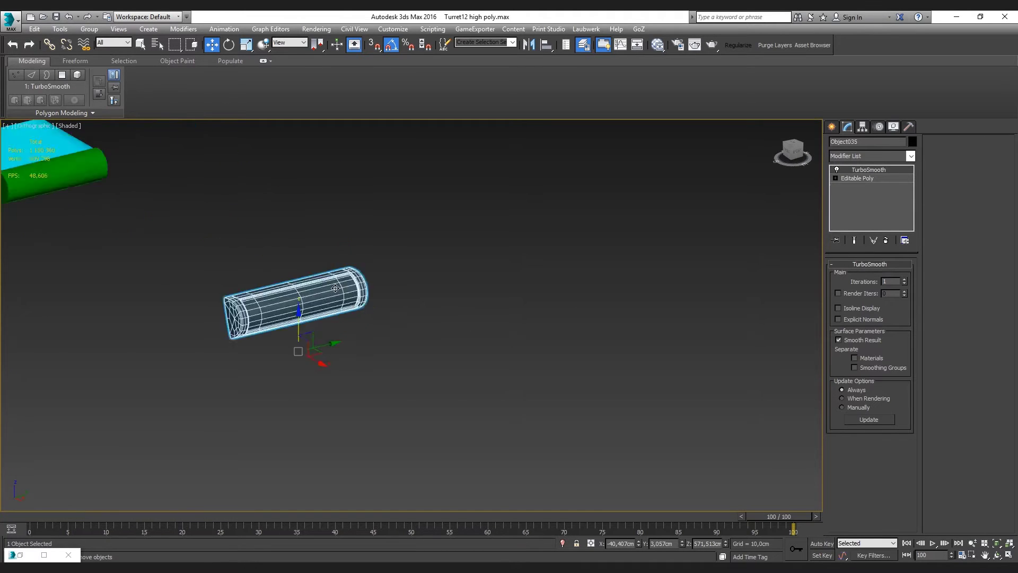
scroll(309, 297, up, 5)
click(849, 179)
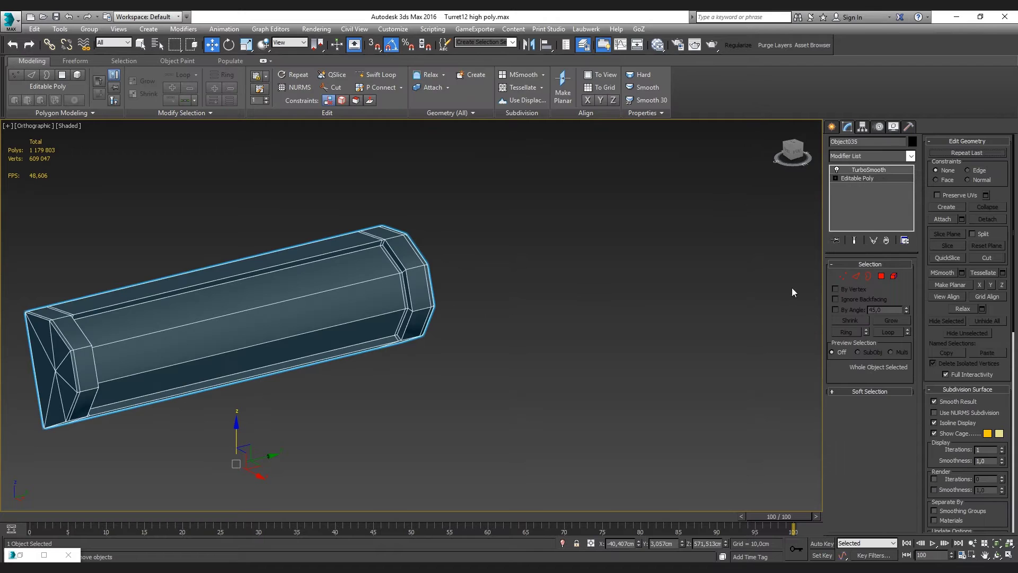
click(894, 276)
scroll(302, 253, down, 6)
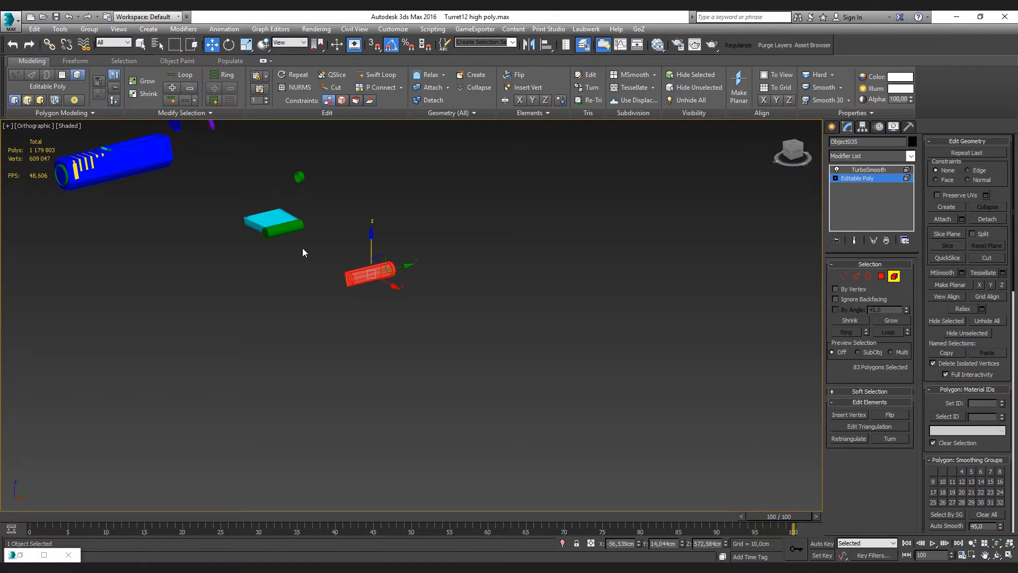
Reopen the material editor and select three faces of the bar in Polygon mode
key(m)
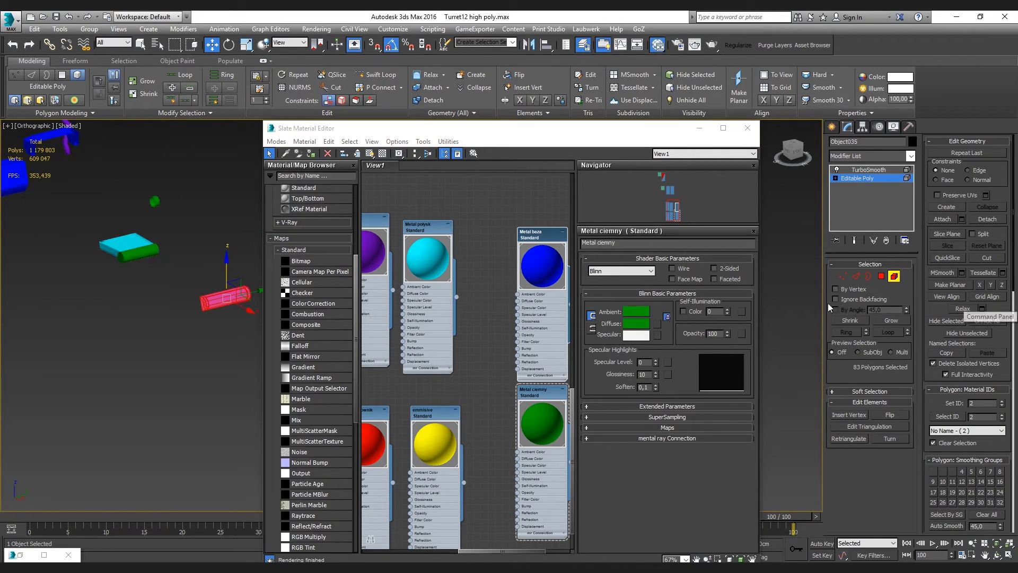
key(z)
key(4)
click(123, 279)
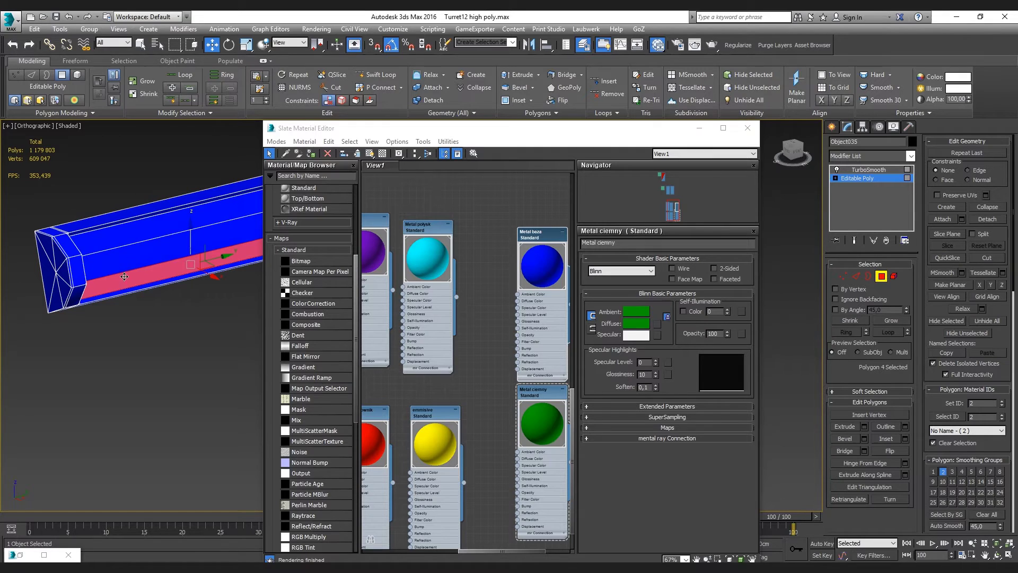
ctrl+click(124, 260)
ctrl+click(123, 238)
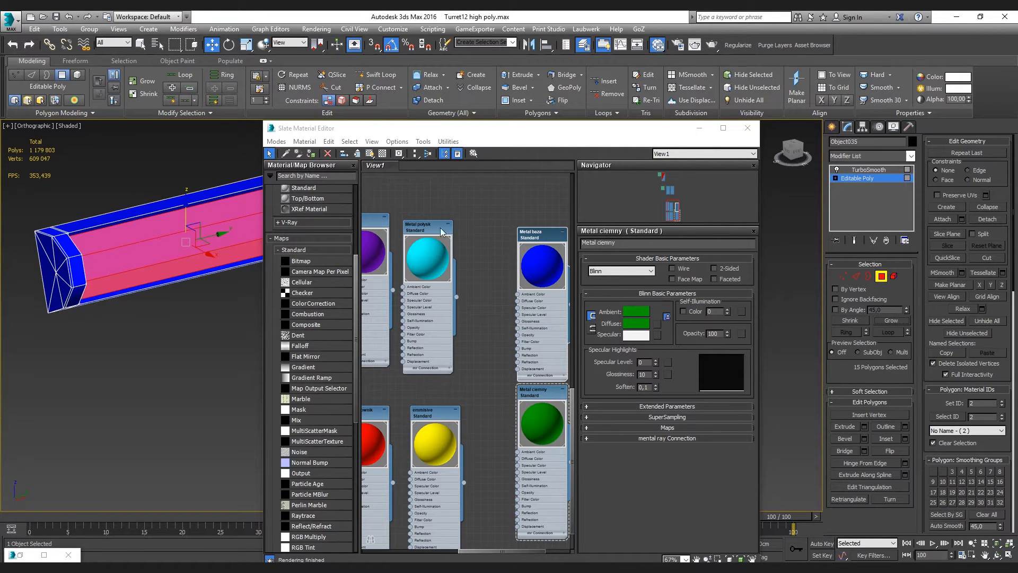
Display the Metal polysk material's parameters and leave face editing on the bar
double_click(409, 232)
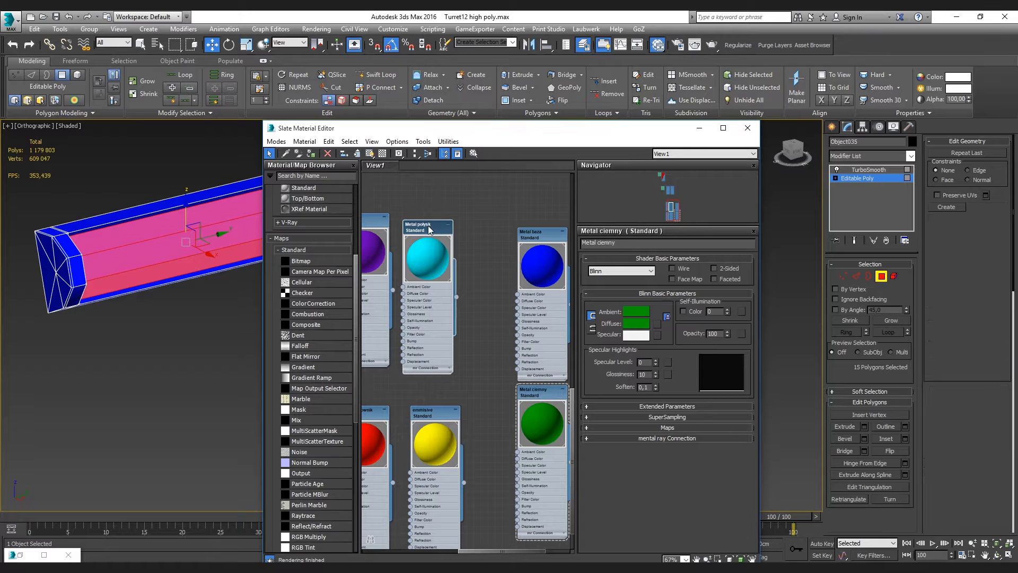
scroll(171, 364, down, 5)
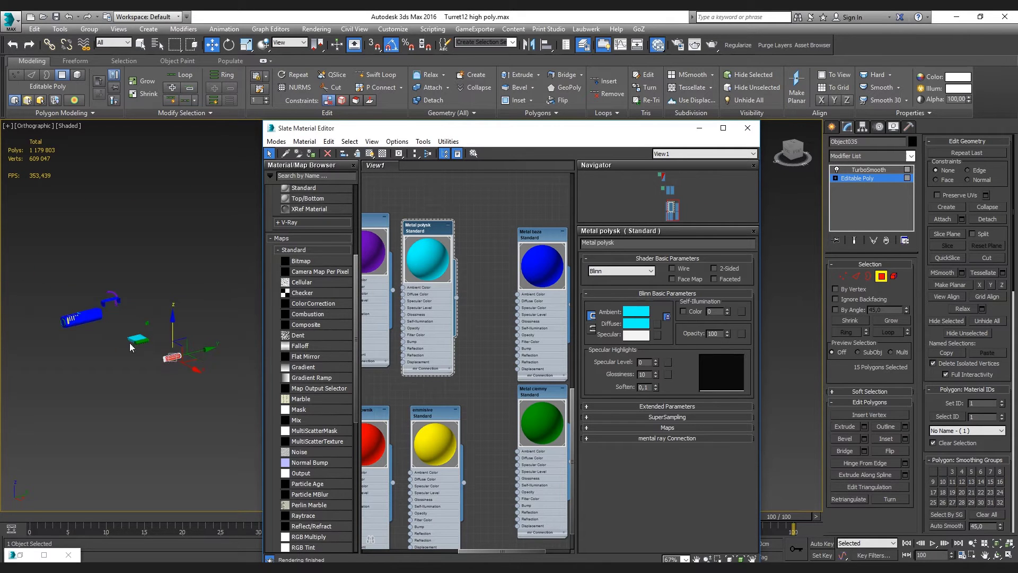
alt+middle_drag(171, 364, 205, 374)
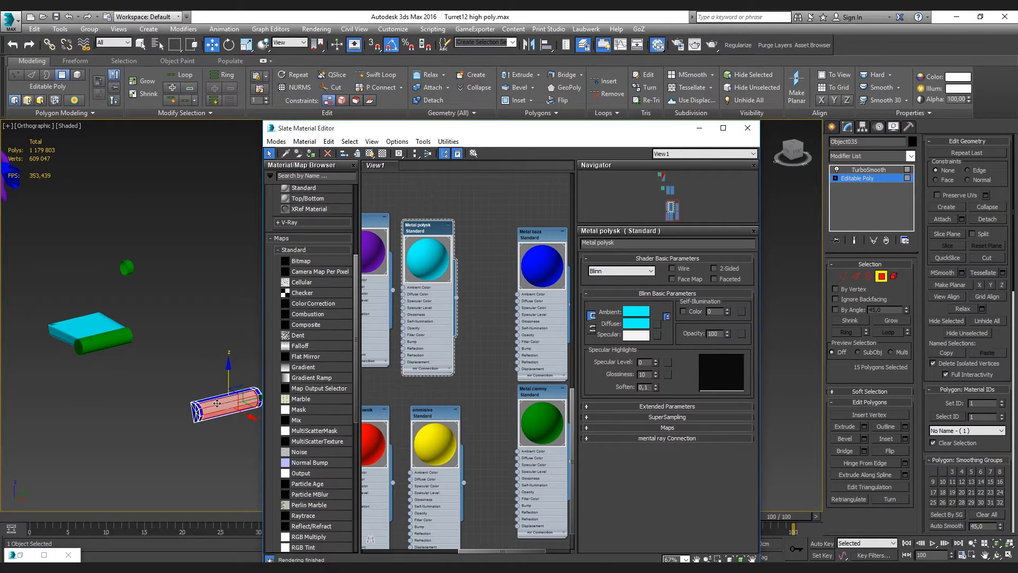
scroll(212, 385, up, 5)
scroll(222, 411, down, 3)
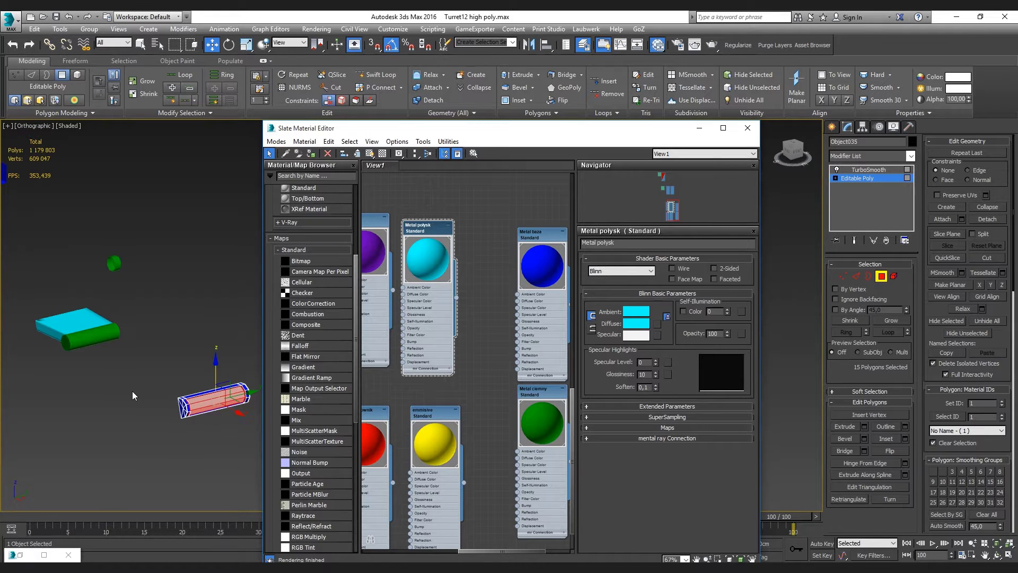
alt+middle_drag(132, 390, 147, 410)
scroll(48, 281, up, 5)
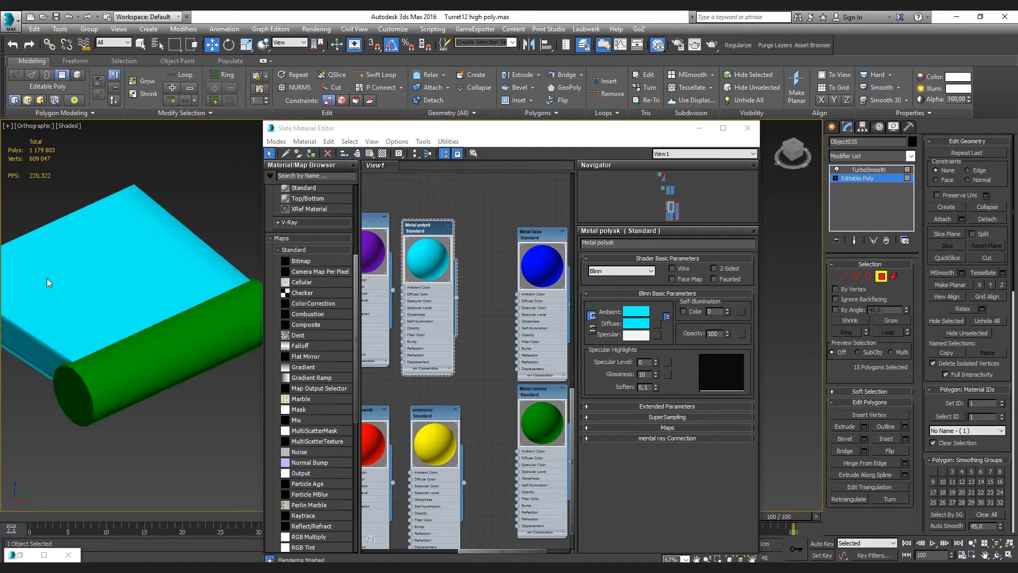
click(896, 278)
scroll(177, 216, down, 3)
Put Object040's Editable Poly in Polygon mode with Show End Result on
click(177, 215)
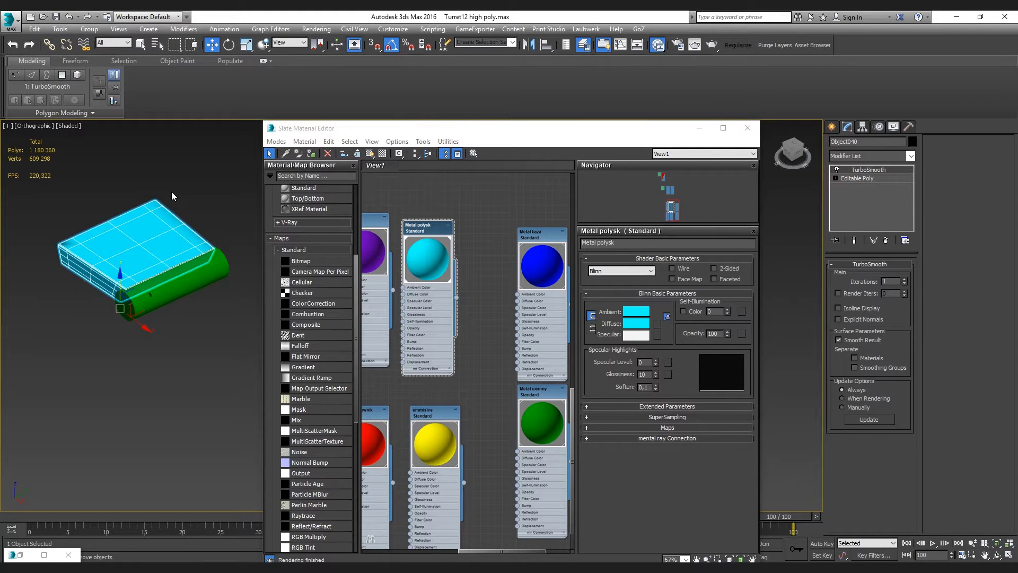
click(866, 179)
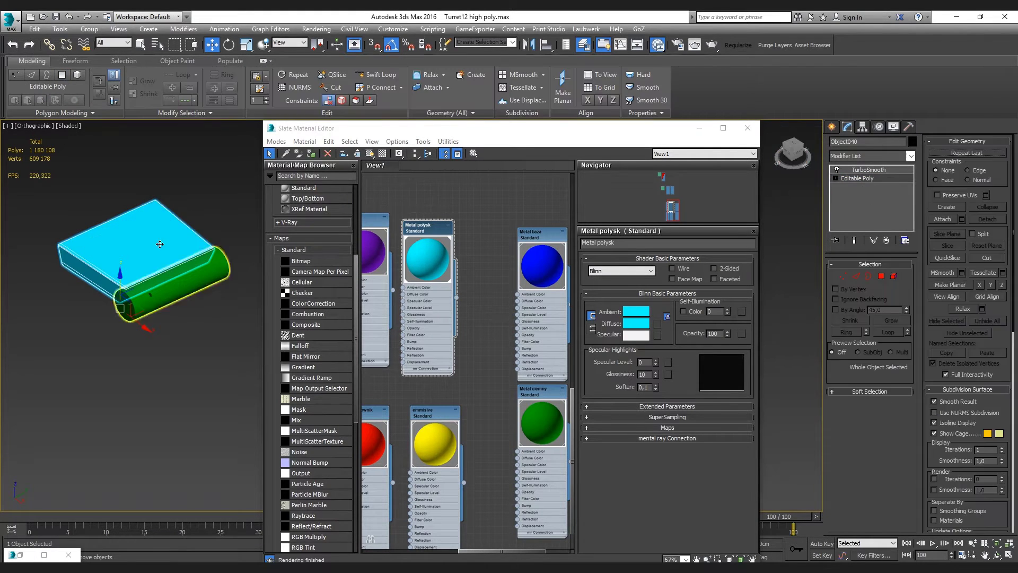
key(4)
key(ctrl+e)
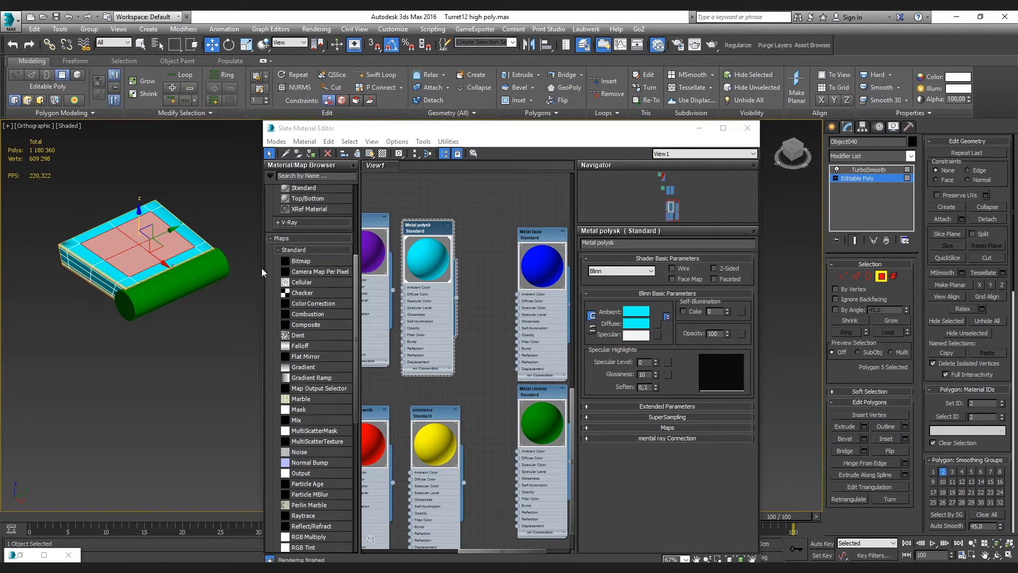
Collapse Object040's TurboSmooth stack and frame the panel from the Top view
right_click(870, 170)
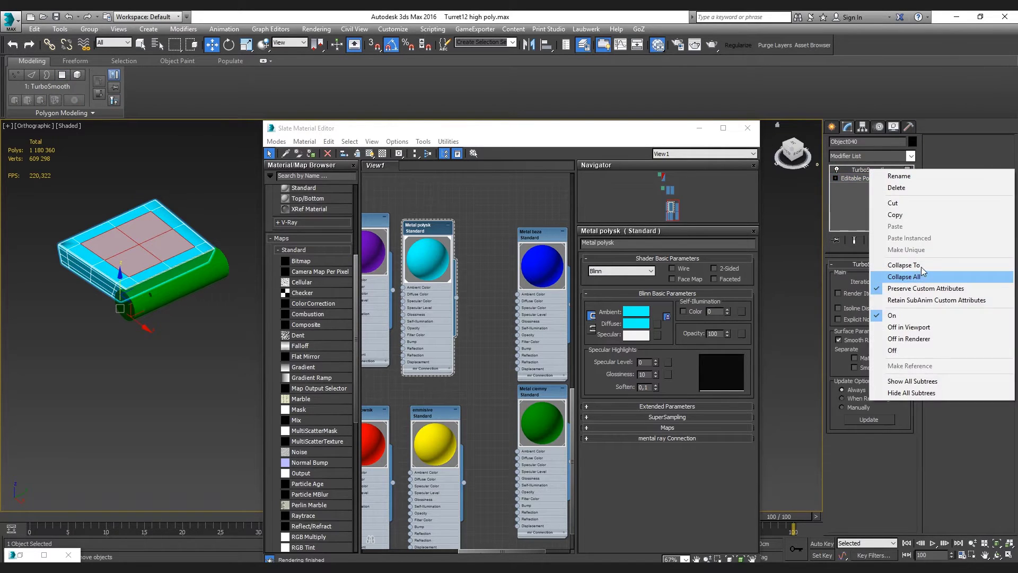
click(921, 266)
scroll(128, 282, up, 3)
click(122, 274)
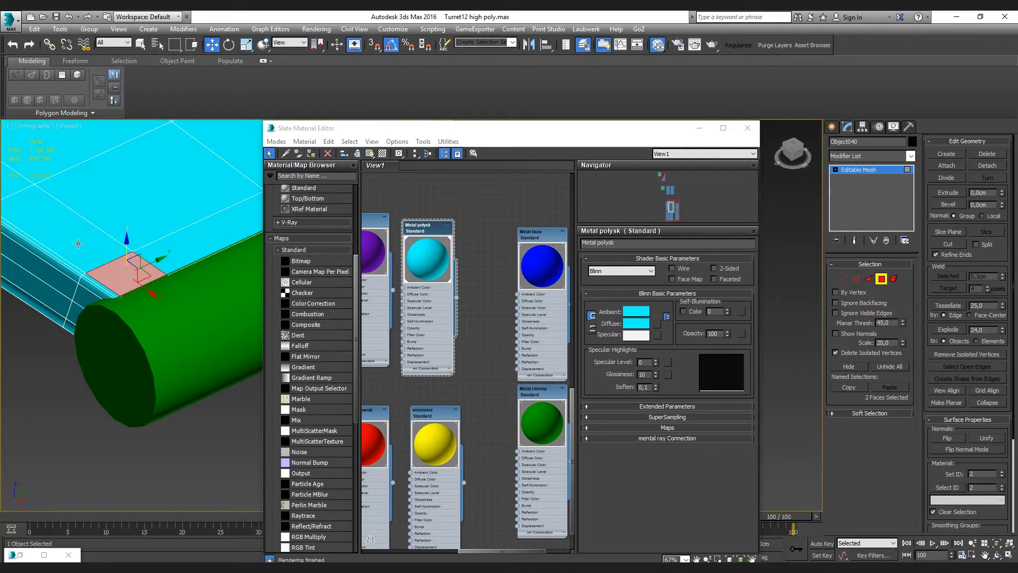
key(t)
key(z)
scroll(92, 251, down, 3)
scroll(92, 251, up, 3)
Box-select the panel's top and bottom face rows and assign them Metal ciemny
drag(93, 268, 245, 241)
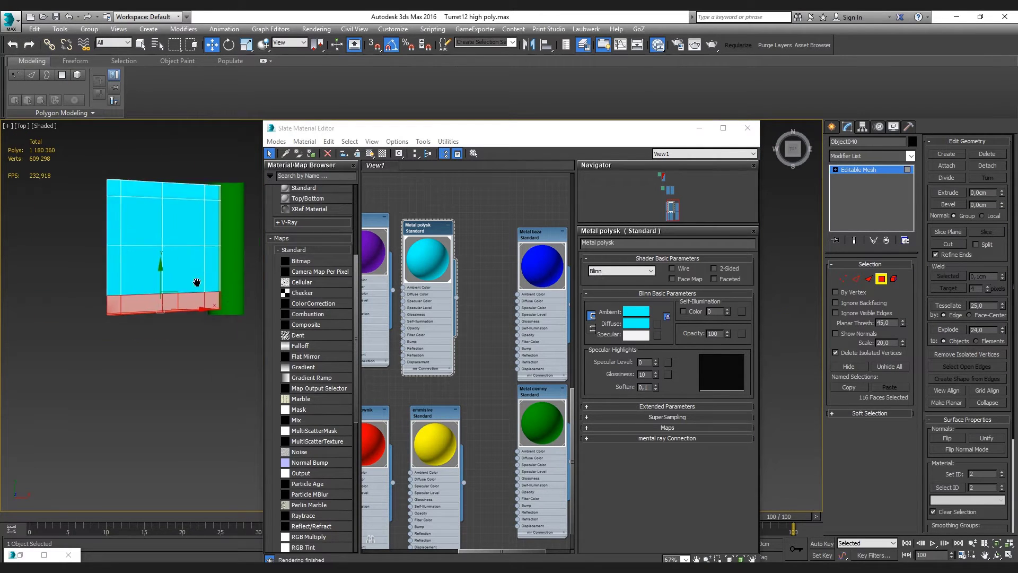
middle_drag(103, 133, 74, 206)
ctrl+drag(246, 226, 246, 226)
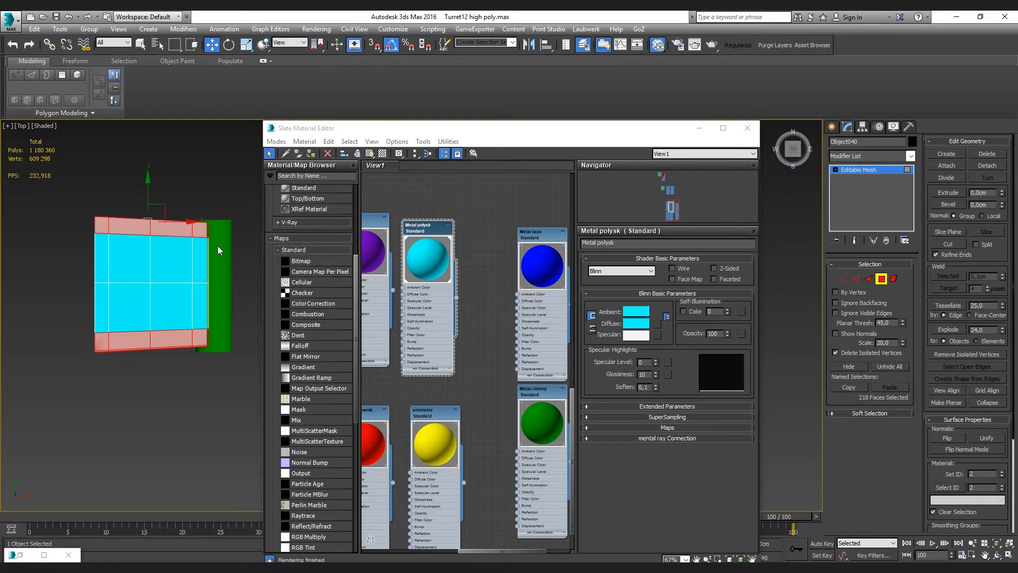
click(553, 386)
click(311, 153)
click(181, 203)
Pan and zoom the top view to bring the small panel close
scroll(183, 204, down, 5)
scroll(204, 214, down, 8)
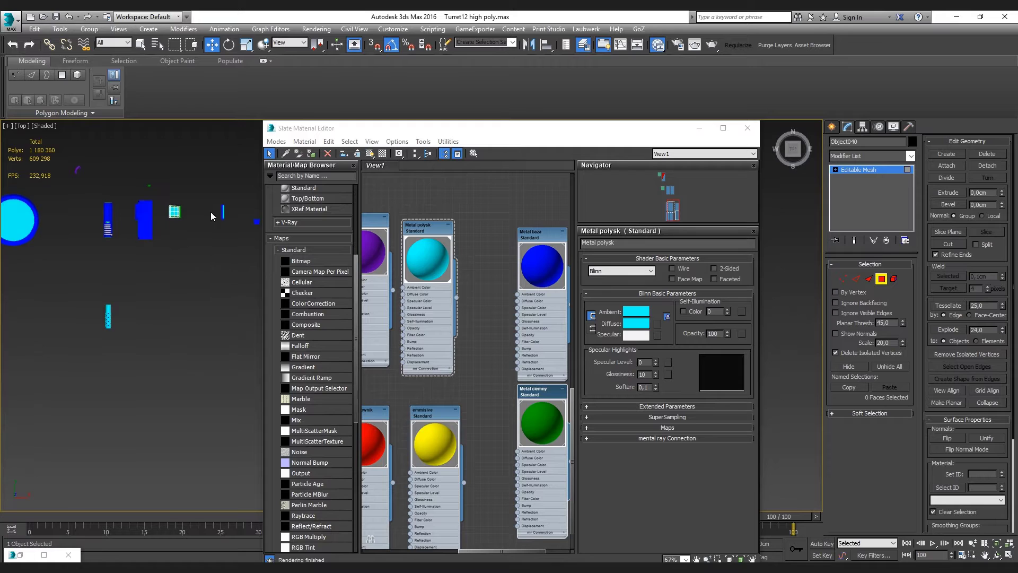
scroll(212, 216, up, 4)
scroll(127, 212, up, 2)
scroll(106, 202, down, 2)
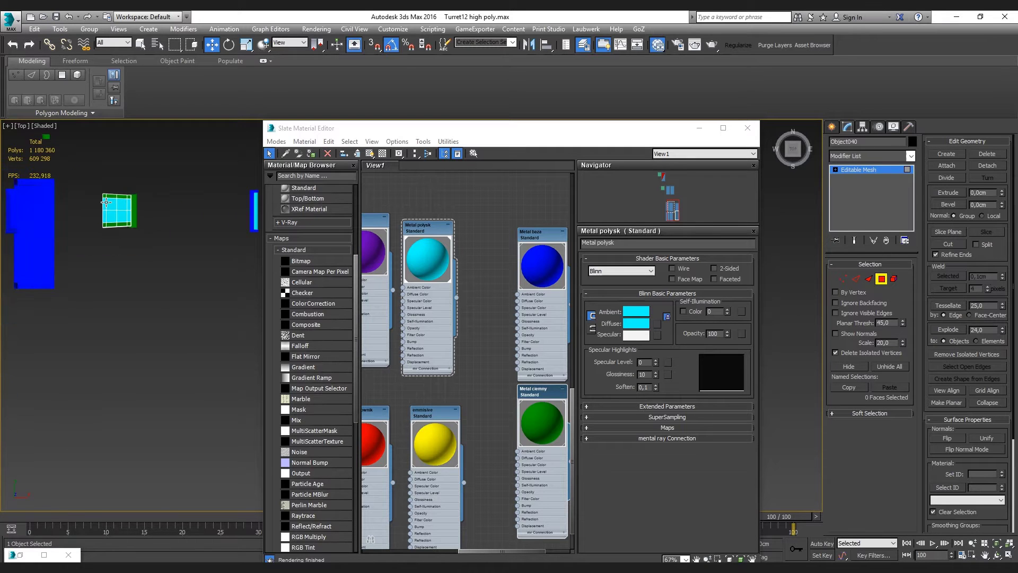
middle_drag(136, 227, 75, 249)
scroll(48, 257, down, 2)
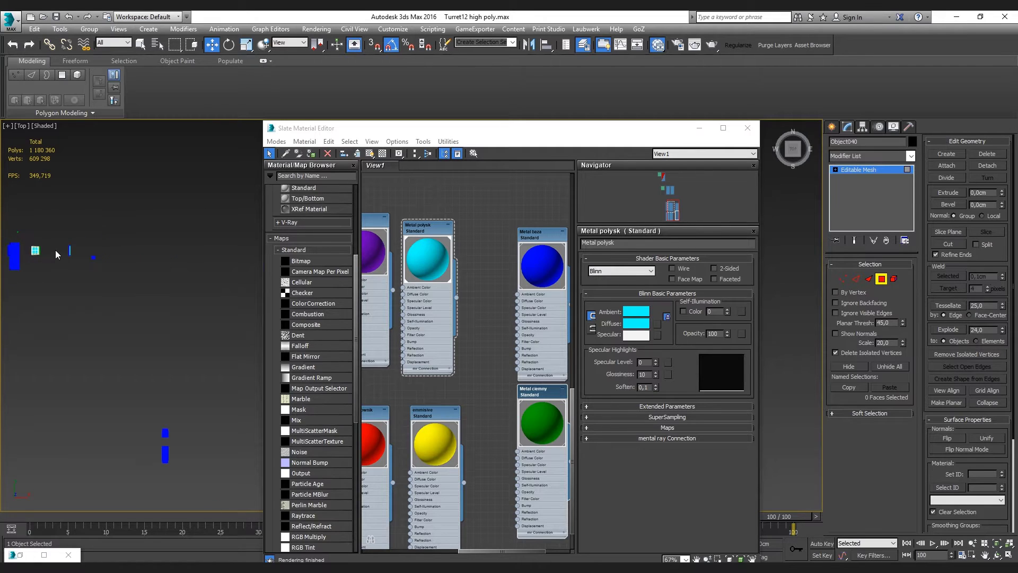
scroll(86, 244, up, 8)
middle_drag(94, 241, 211, 303)
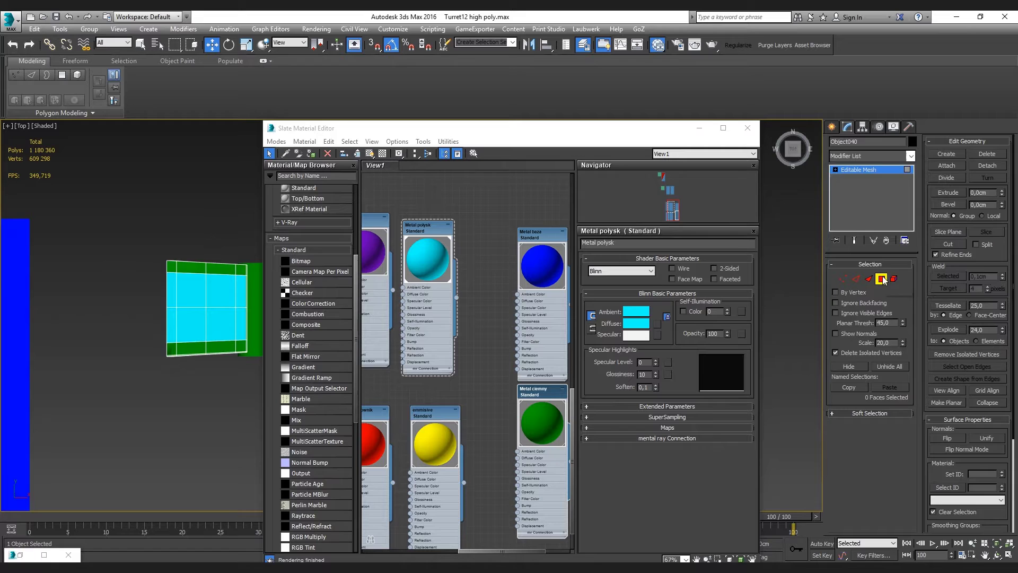
scroll(176, 211, down, 3)
click(213, 253)
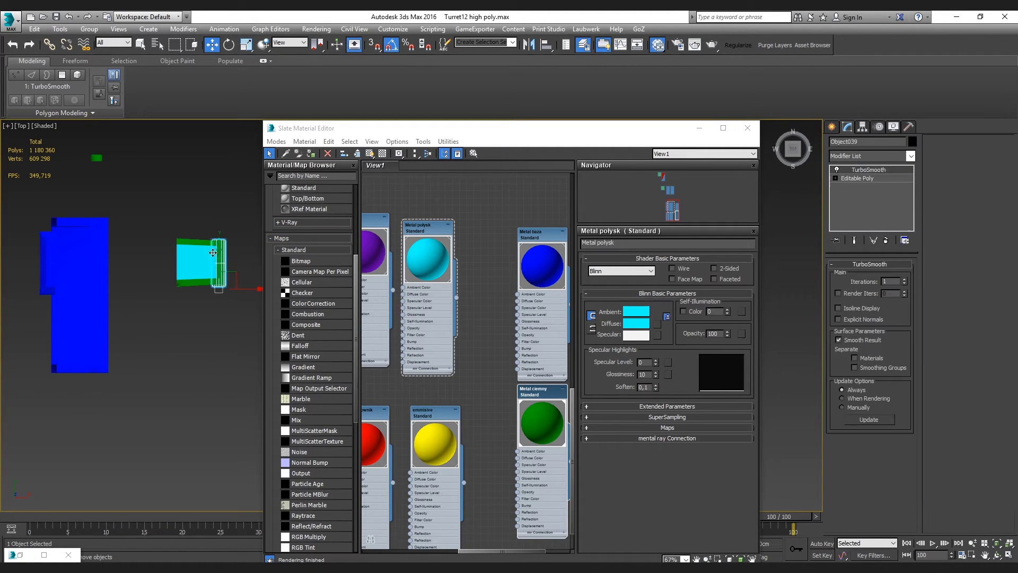
scroll(213, 252, up, 2)
click(106, 221)
scroll(28, 240, up, 1)
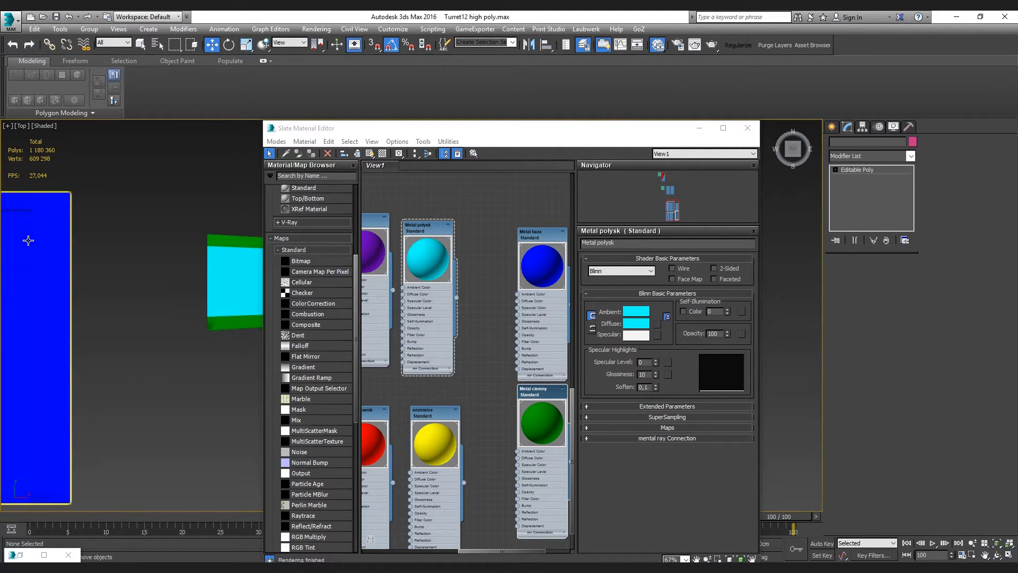
click(28, 240)
scroll(164, 223, down, 2)
click(147, 231)
click(104, 275)
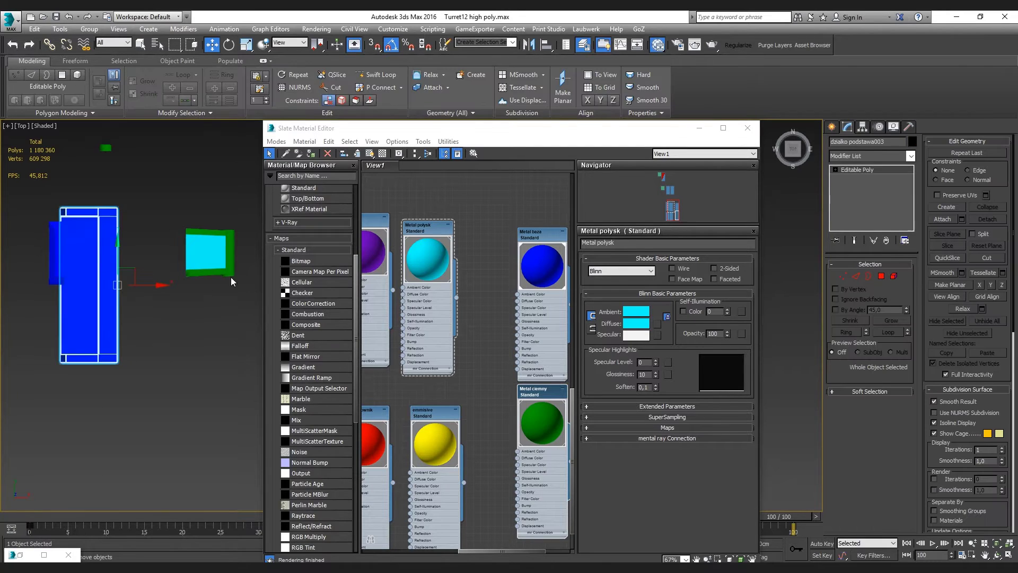
scroll(222, 273, down, 2)
middle_drag(230, 277, 70, 269)
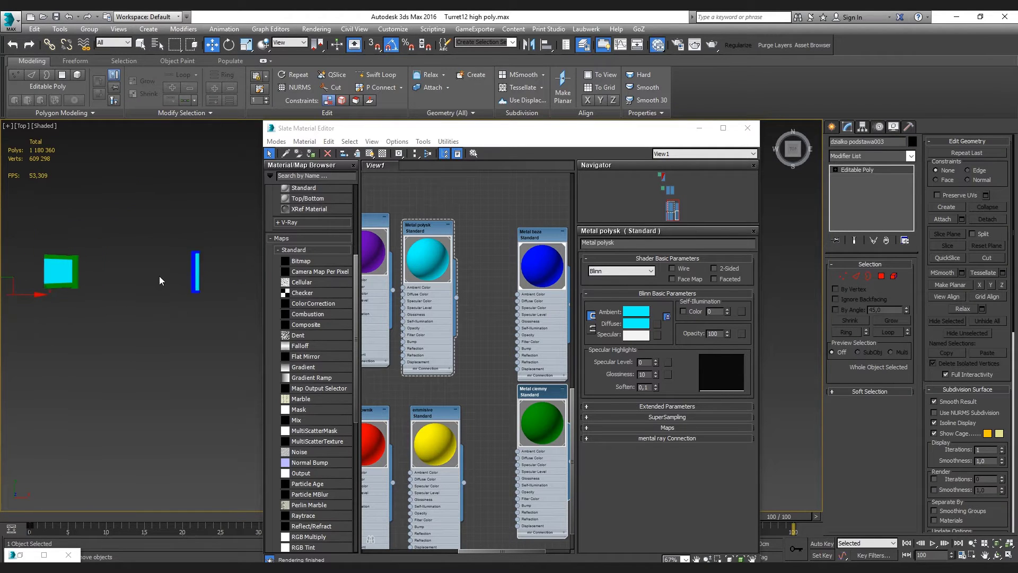
scroll(212, 268, up, 3)
scroll(159, 262, up, 4)
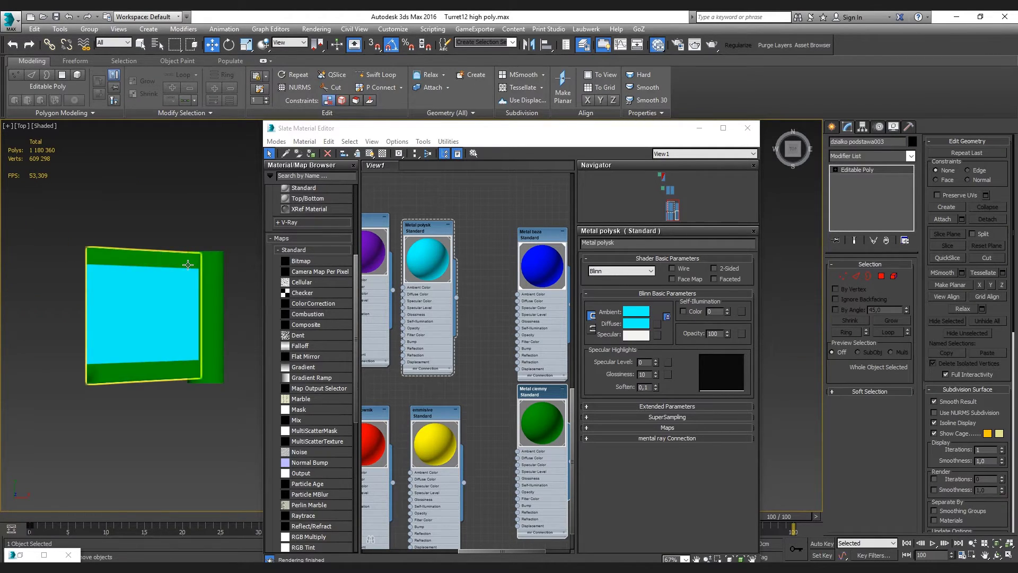
click(188, 264)
key(4)
Select the panel's top and bottom face strips and give them material ID 3
click(194, 259)
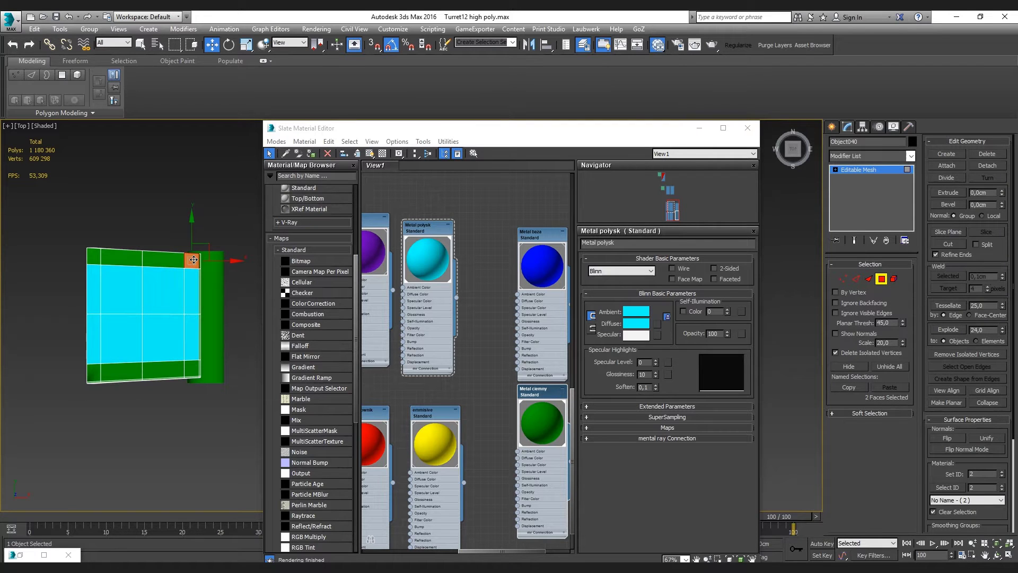
drag(221, 261, 221, 263)
drag(81, 396, 217, 378)
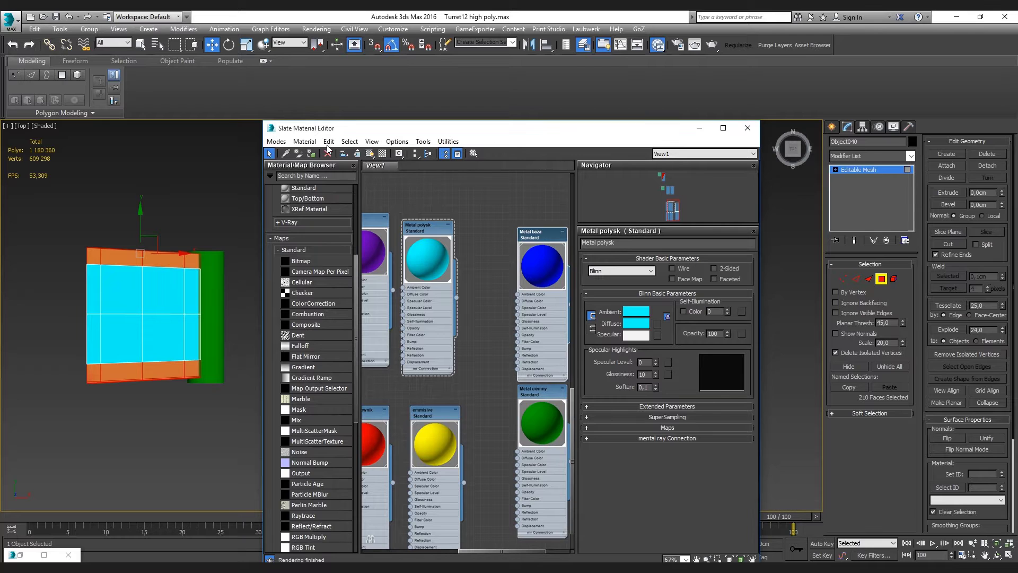
click(311, 153)
Orbit around the panel, adding its edge and side faces to the selection
alt+middle_drag(170, 218, 202, 136)
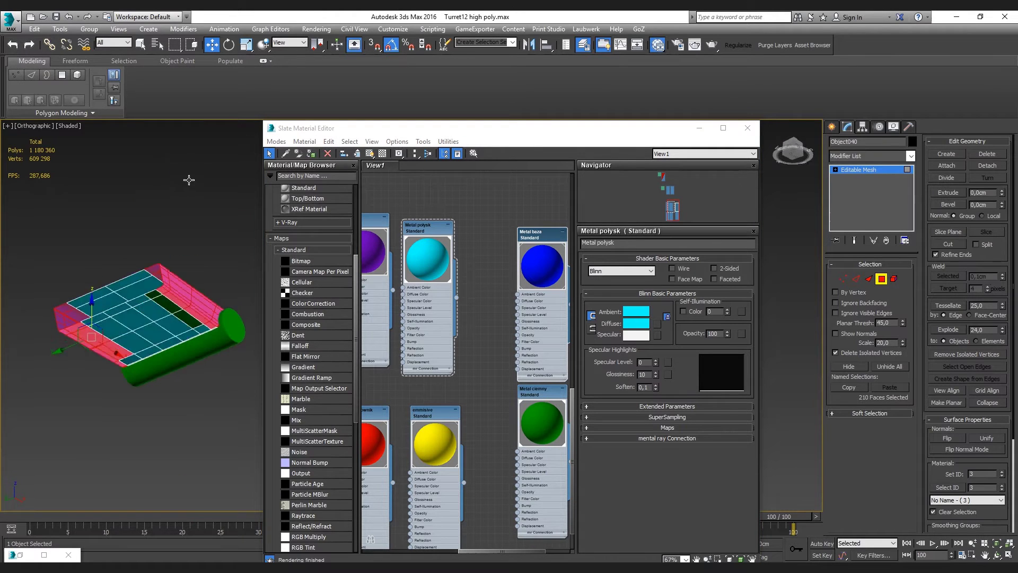
scroll(127, 297, up, 3)
scroll(127, 297, up, 2)
ctrl+click(128, 295)
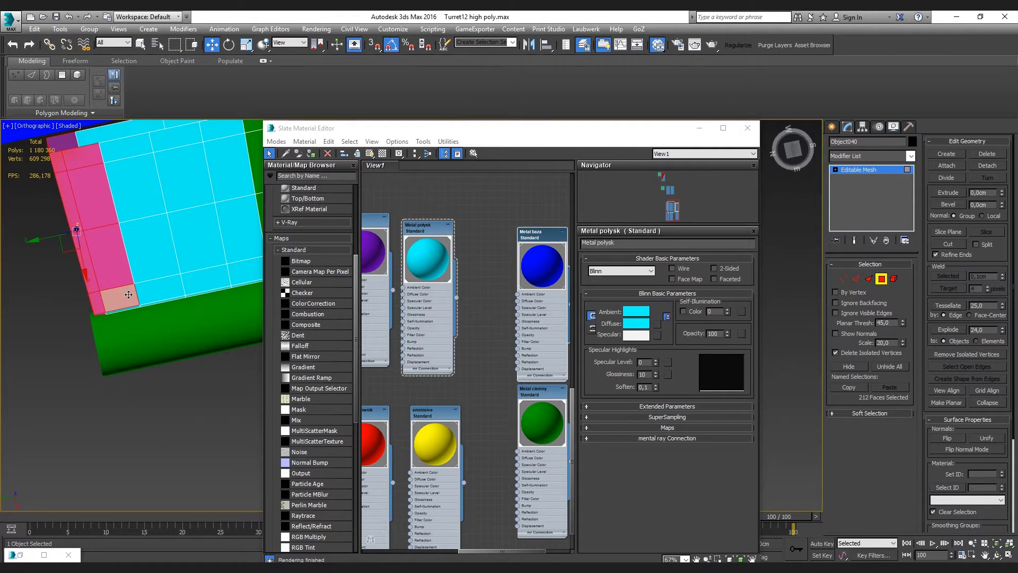
alt+middle_drag(164, 297, 133, 276)
ctrl+click(133, 276)
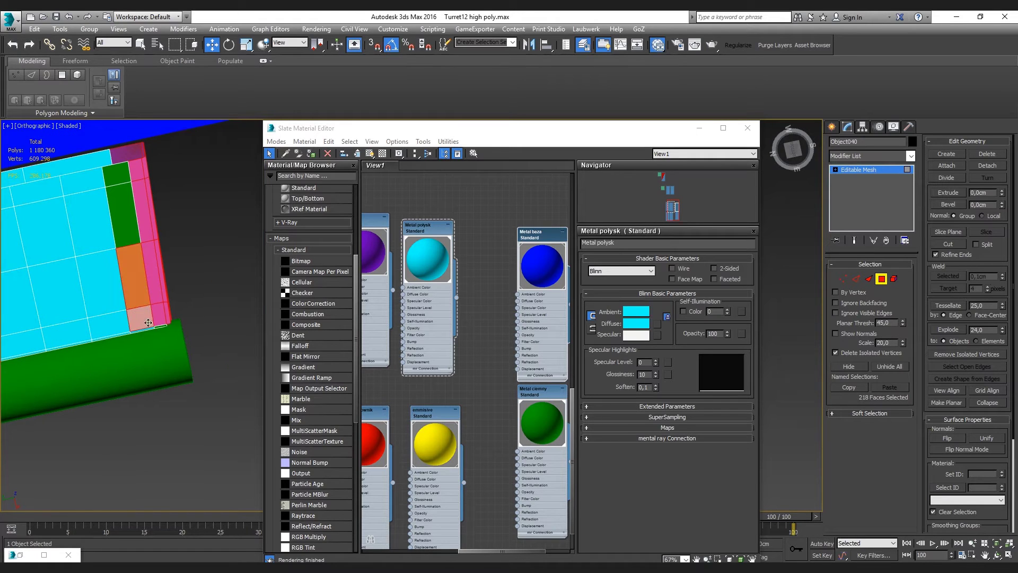
ctrl+click(123, 212)
ctrl+click(116, 175)
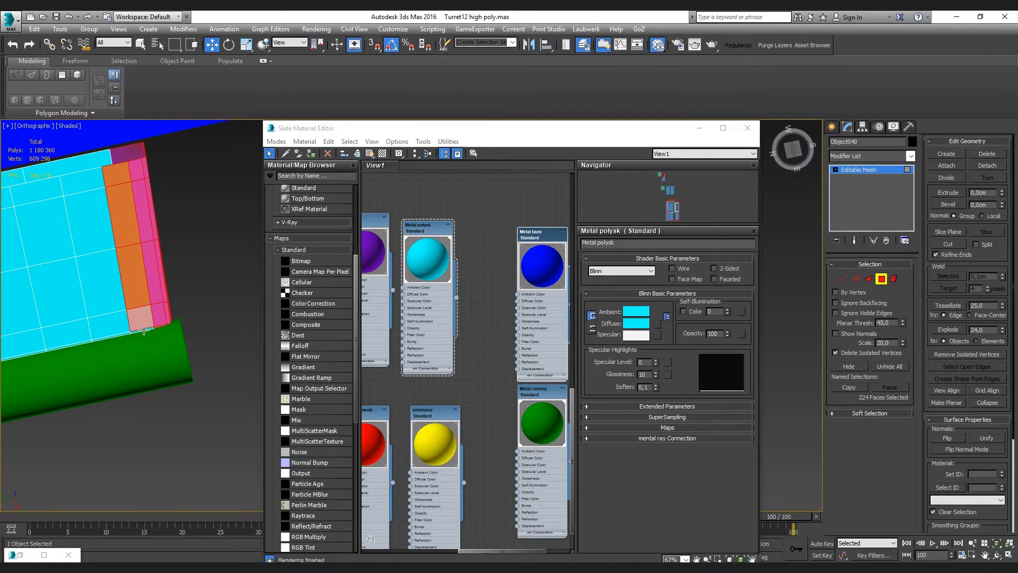
Add the two remaining corner faces and orbit to a tilted overview of the panel
alt+middle_drag(78, 370, 95, 334)
scroll(207, 337, up, 3)
ctrl+click(208, 346)
alt+middle_drag(211, 340, 433, 256)
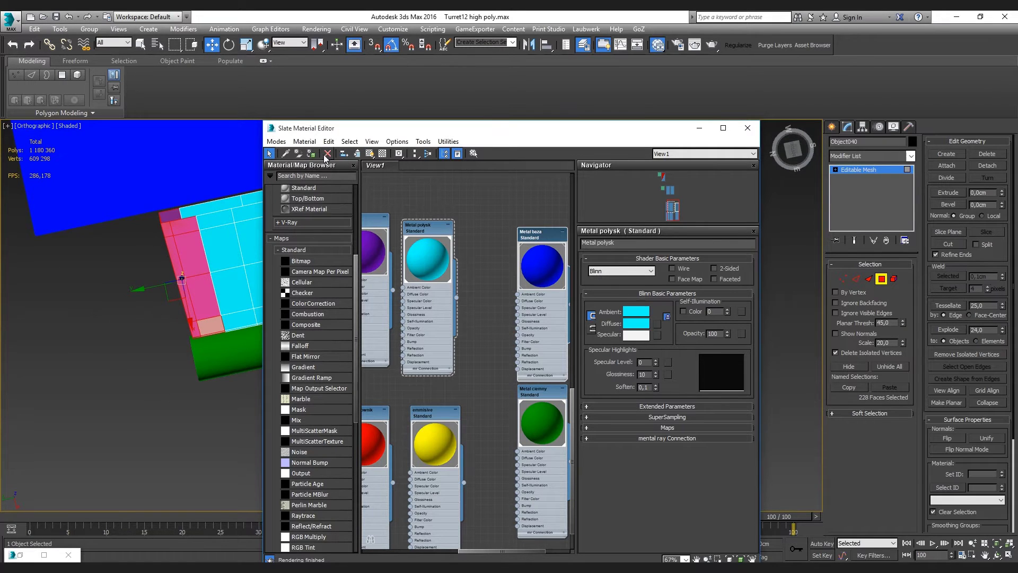
scroll(212, 327, down, 5)
mouse_move(212, 326)
alt+middle_down()
mouse_move(78, 491)
mouse_move(106, 467)
alt+middle_up()
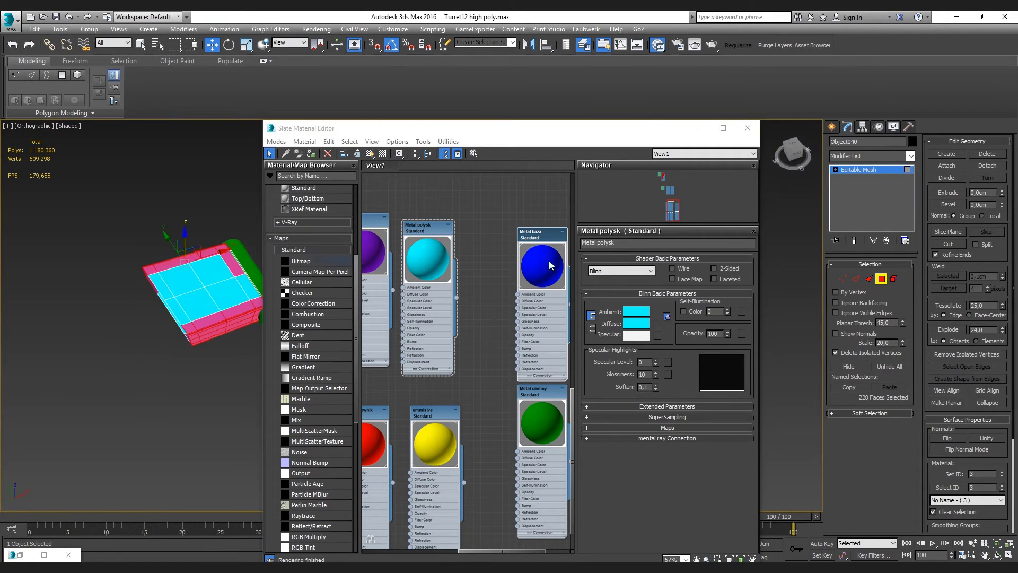
Convert the box to an Editable Poly and switch to Polygon mode
right_click(873, 171)
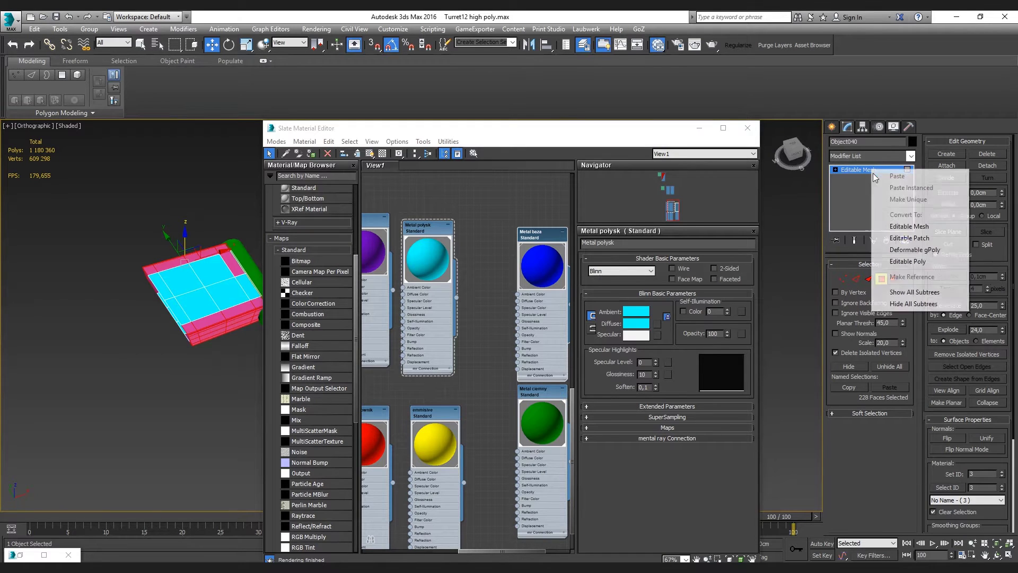
click(902, 251)
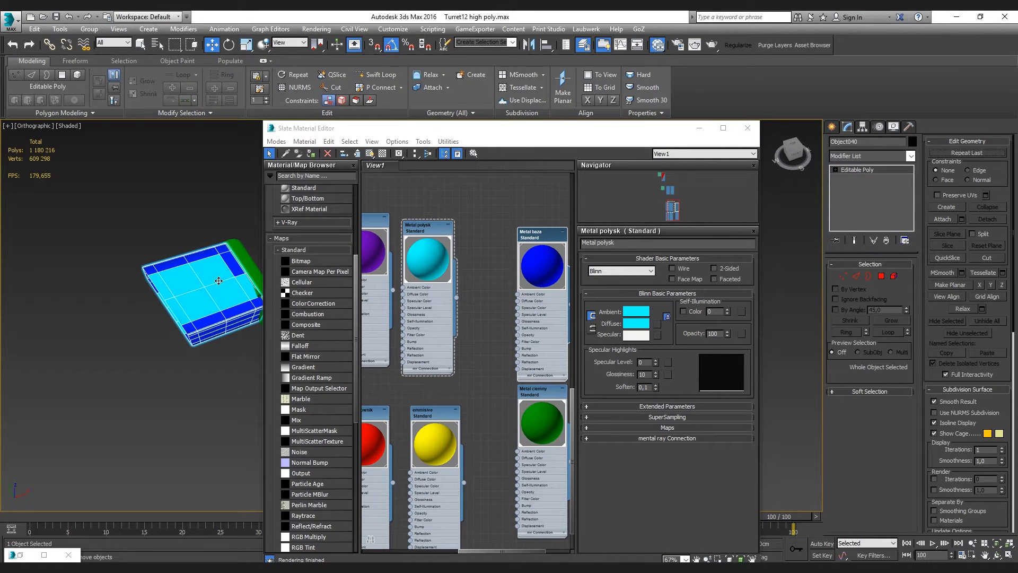
key(4)
Select the first inner top-face polygons, including a full column across the top
click(235, 268)
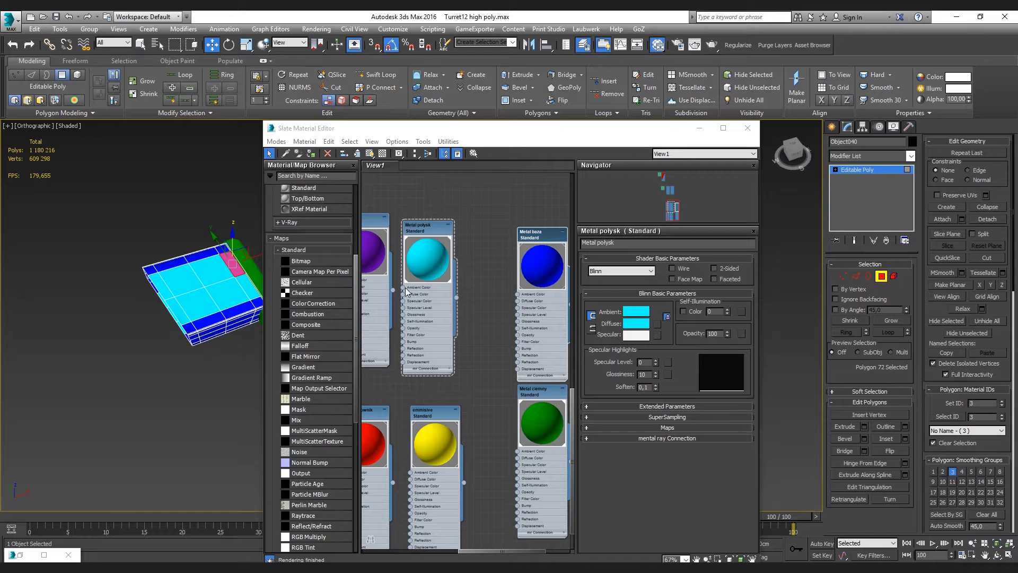
mouse_move(171, 307)
alt+middle_down()
mouse_move(175, 246)
mouse_move(187, 300)
mouse_move(123, 372)
mouse_move(165, 328)
alt+middle_up()
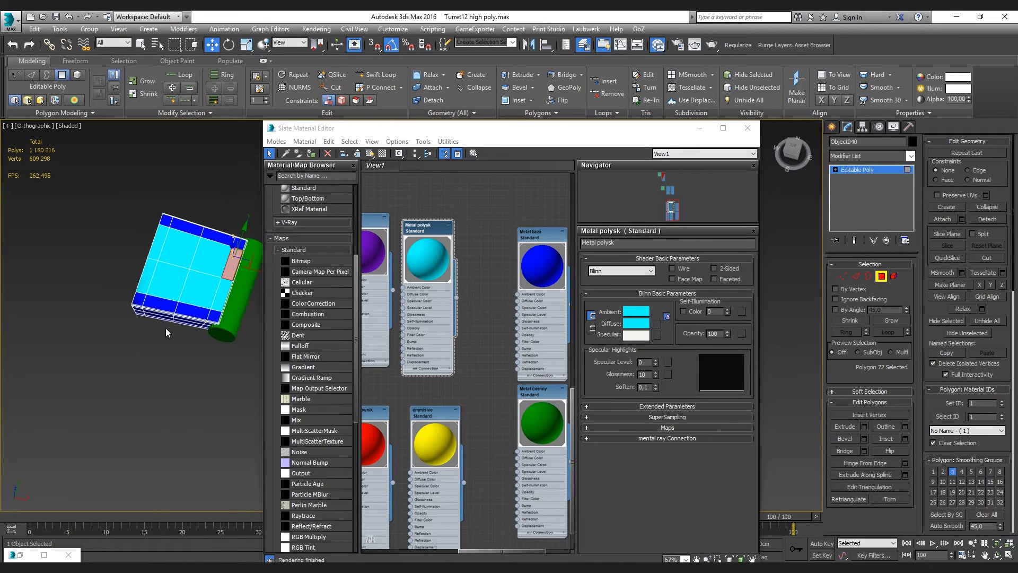
click(233, 260)
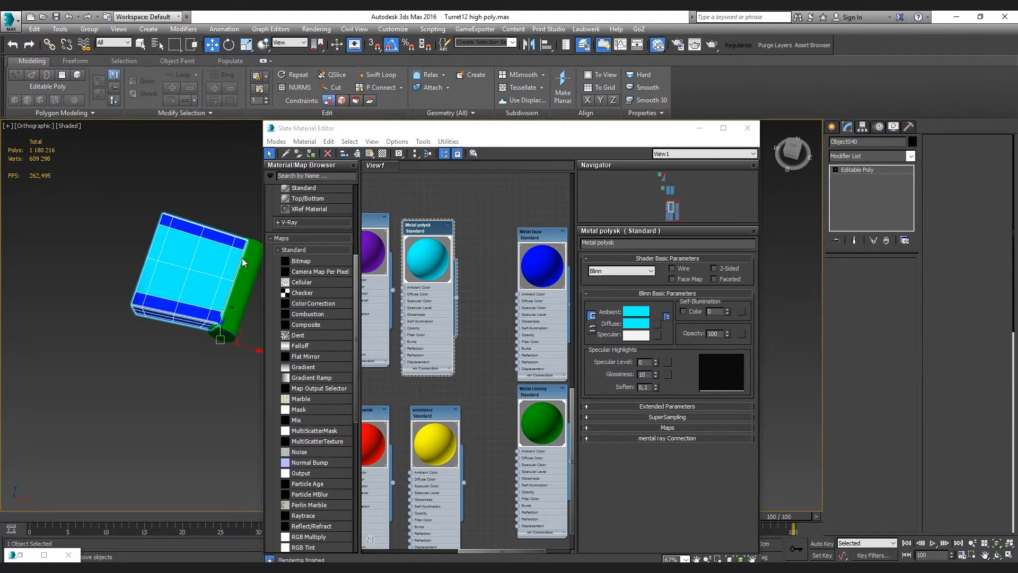
ctrl+click(212, 249)
ctrl+click(161, 244)
ctrl+click(160, 281)
ctrl+click(201, 292)
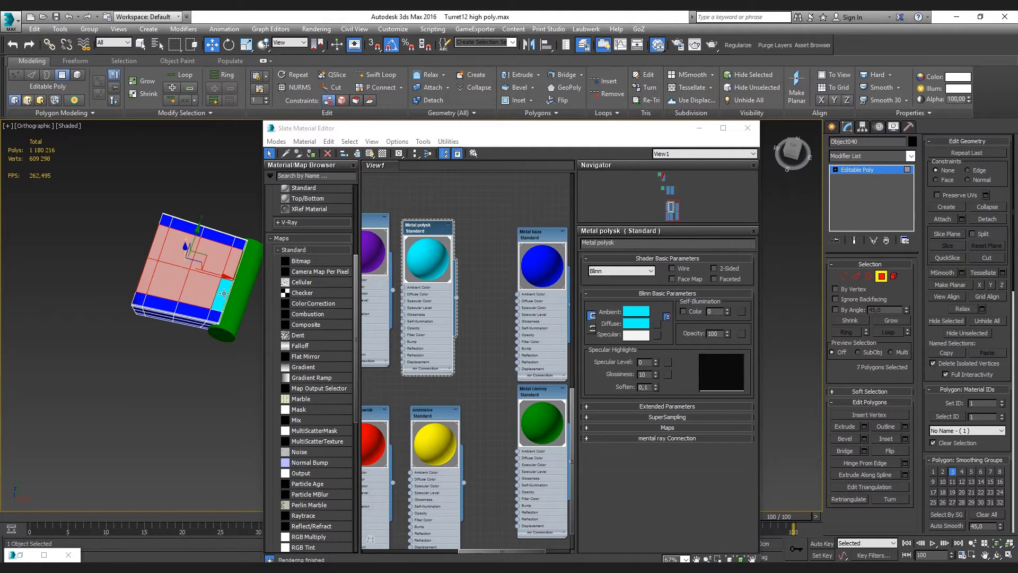
mouse_move(224, 294)
alt+middle_down()
mouse_move(217, 255)
mouse_move(162, 252)
alt+middle_up()
scroll(217, 254, up, 5)
ctrl+click(149, 233)
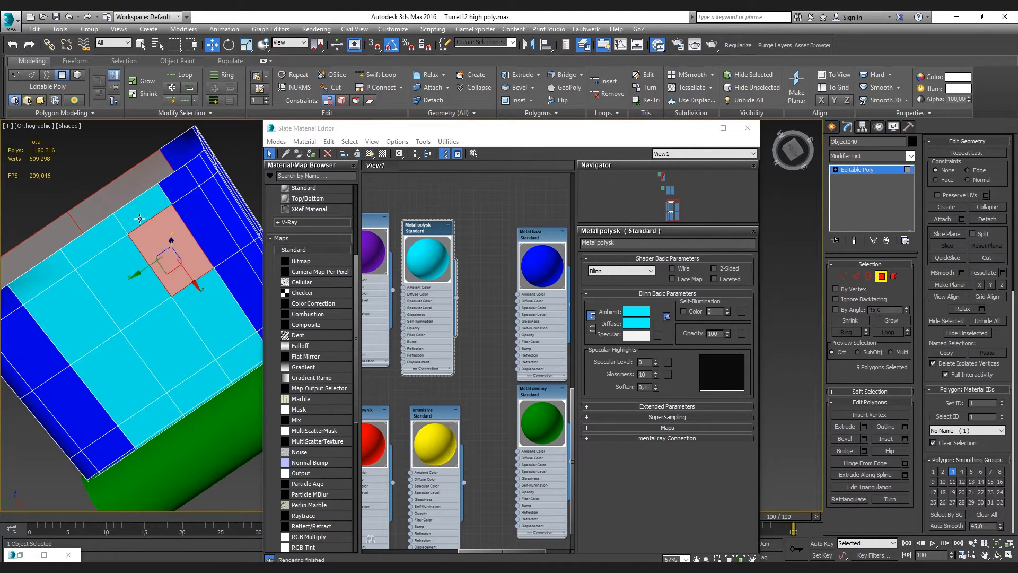
ctrl+click(175, 202)
ctrl+click(191, 275)
ctrl+click(239, 350)
ctrl+click(212, 382)
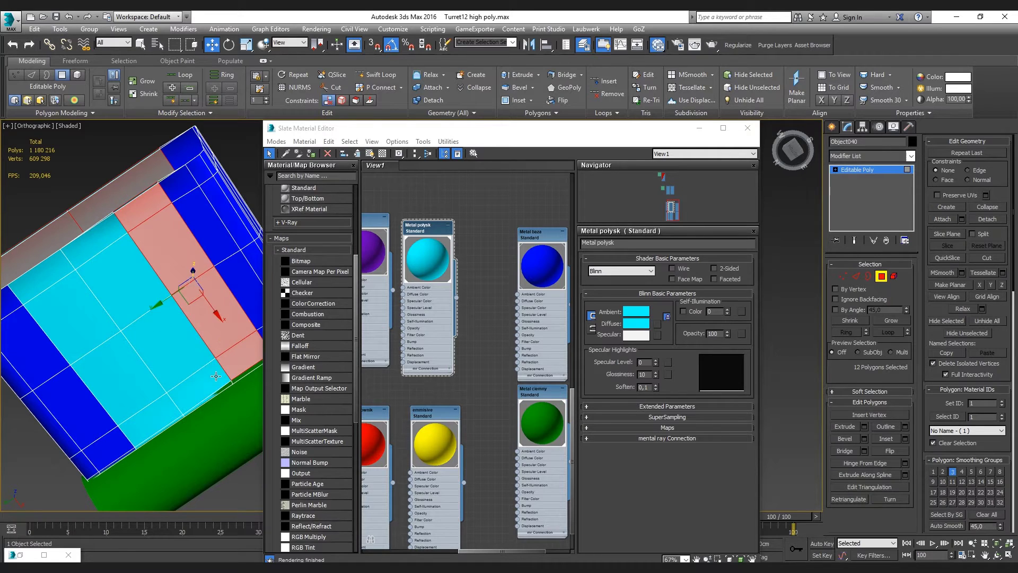
ctrl+click(170, 345)
ctrl+click(141, 281)
Add the remaining cyan and edge polygons to complete the 23-face selection
ctrl+click(106, 239)
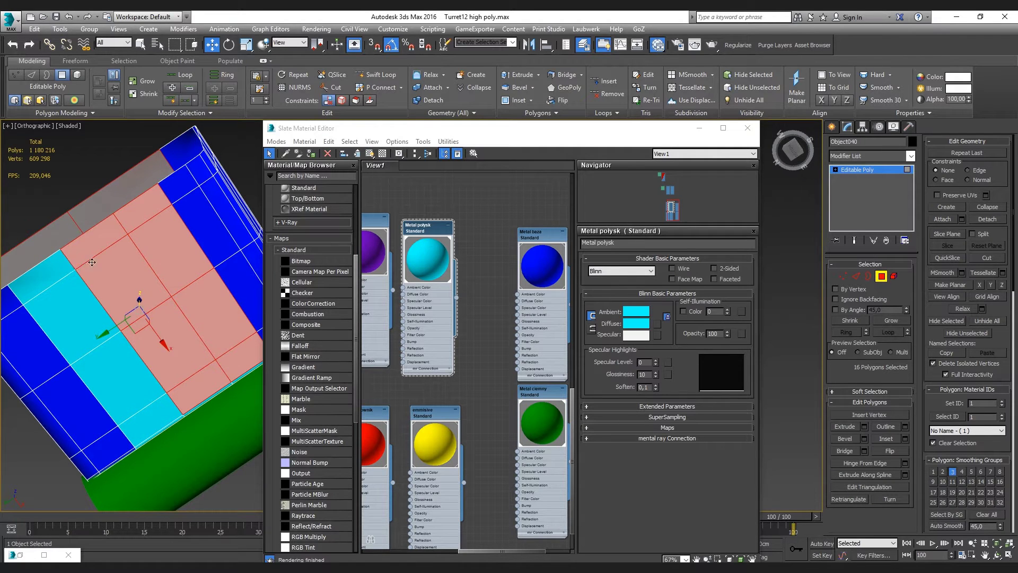
ctrl+click(58, 276)
ctrl+click(82, 312)
ctrl+click(132, 392)
ctrl+click(153, 412)
scroll(187, 418, up, 3)
ctrl+click(198, 402)
ctrl+click(223, 382)
scroll(199, 402, down, 3)
scroll(180, 373, up, 3)
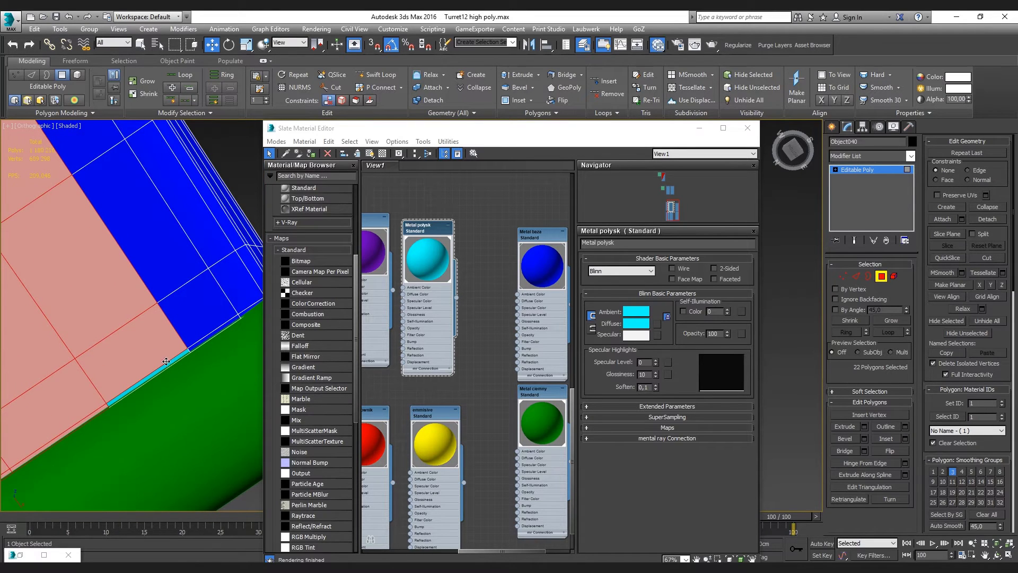
scroll(173, 362, down, 5)
alt+middle_drag(174, 363, 136, 456)
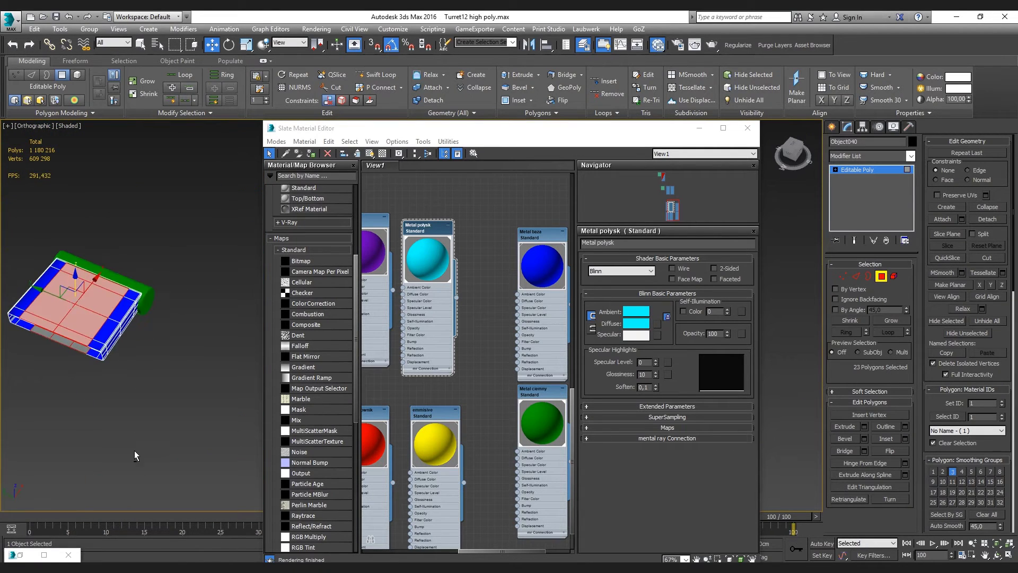
scroll(119, 266, up, 5)
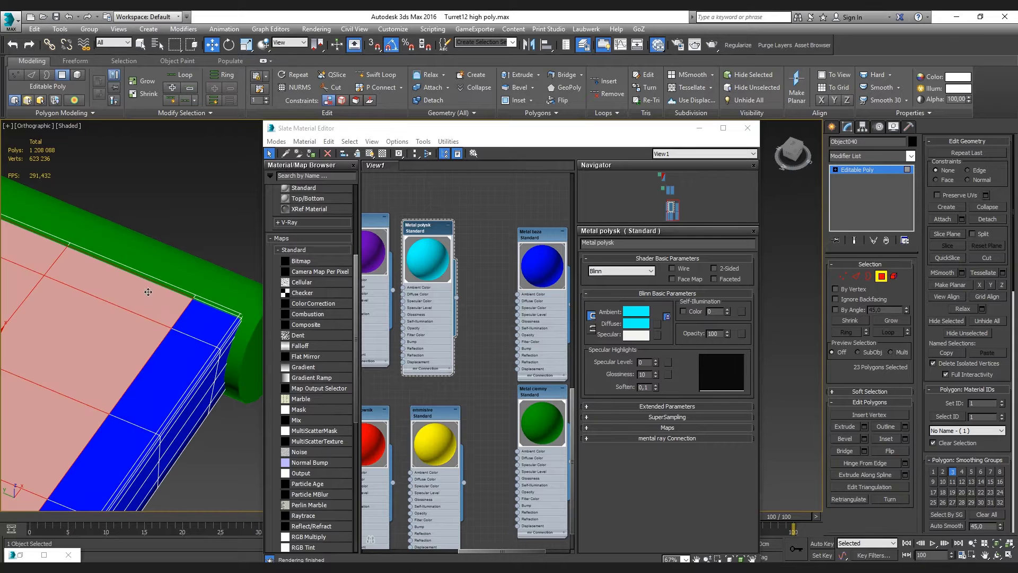
Extrude the selected faces -0.704cm, scale them inward, then deselect
scroll(204, 309, down, 4)
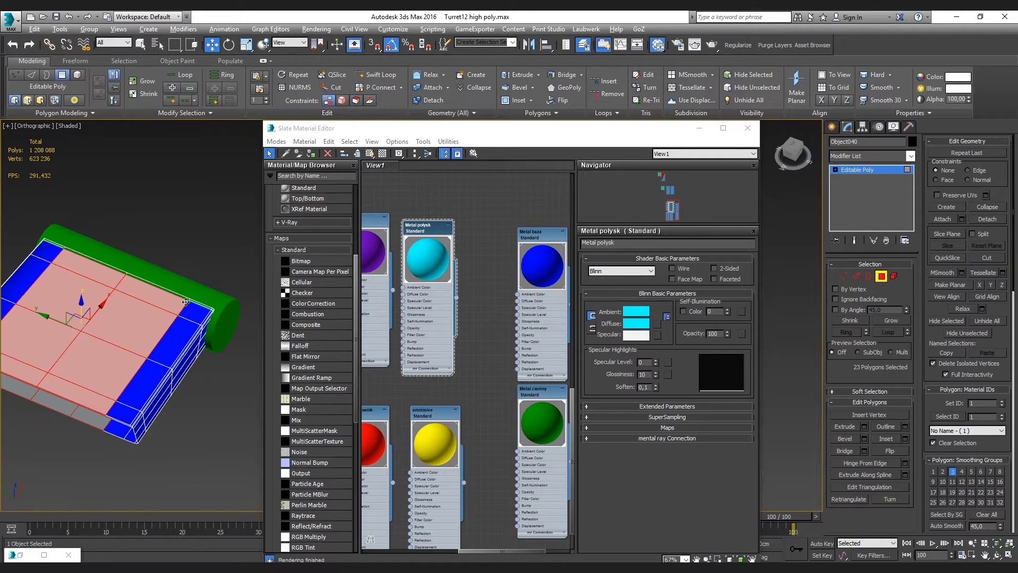
key(shift+e)
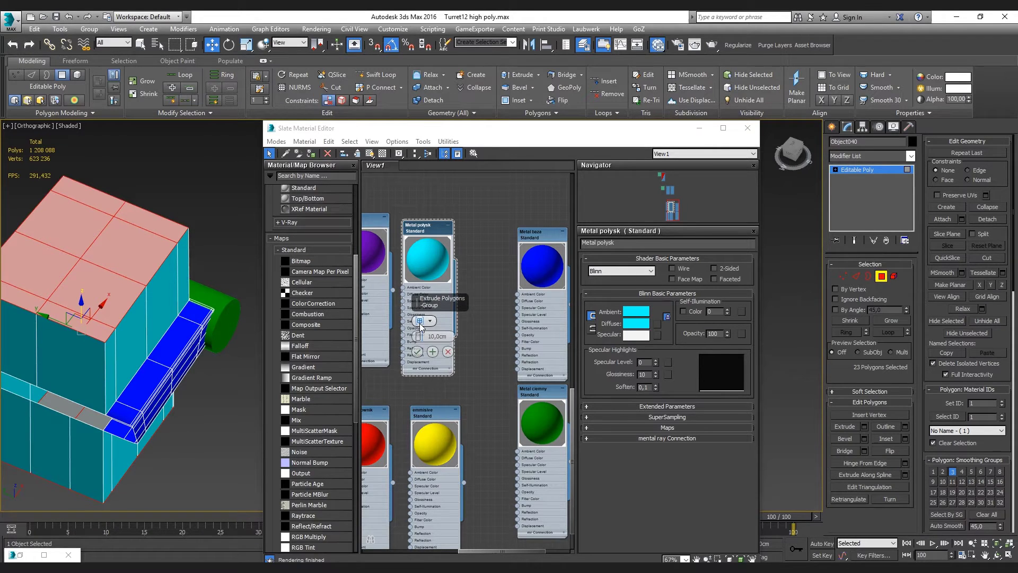
drag(419, 336, 418, 342)
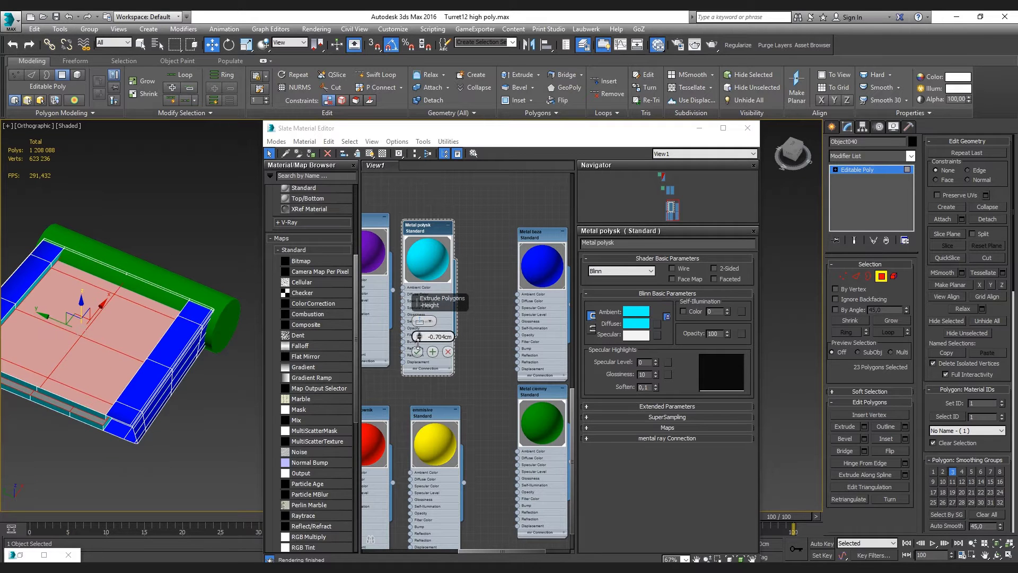
click(418, 351)
key(r)
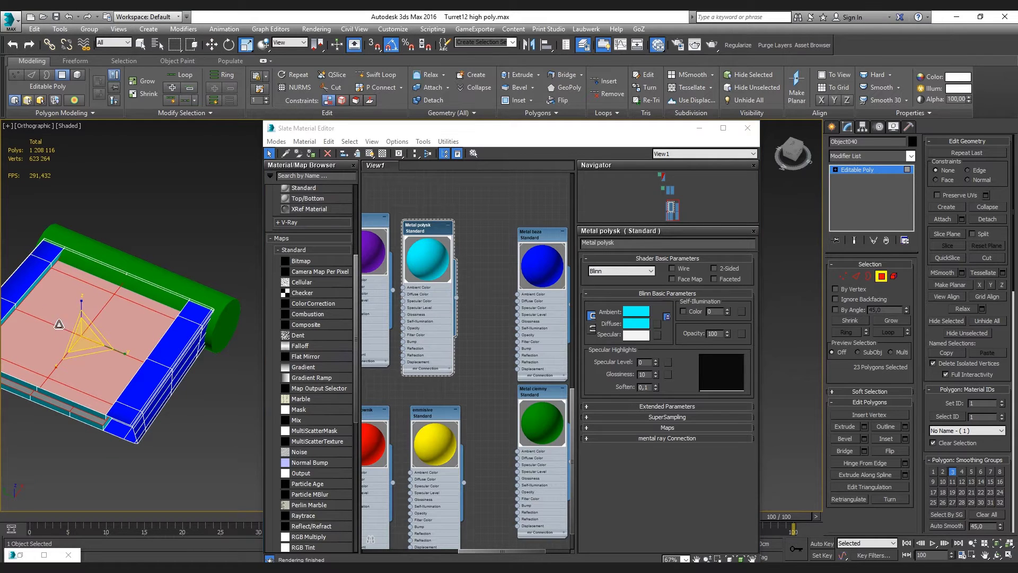
drag(122, 354, 120, 353)
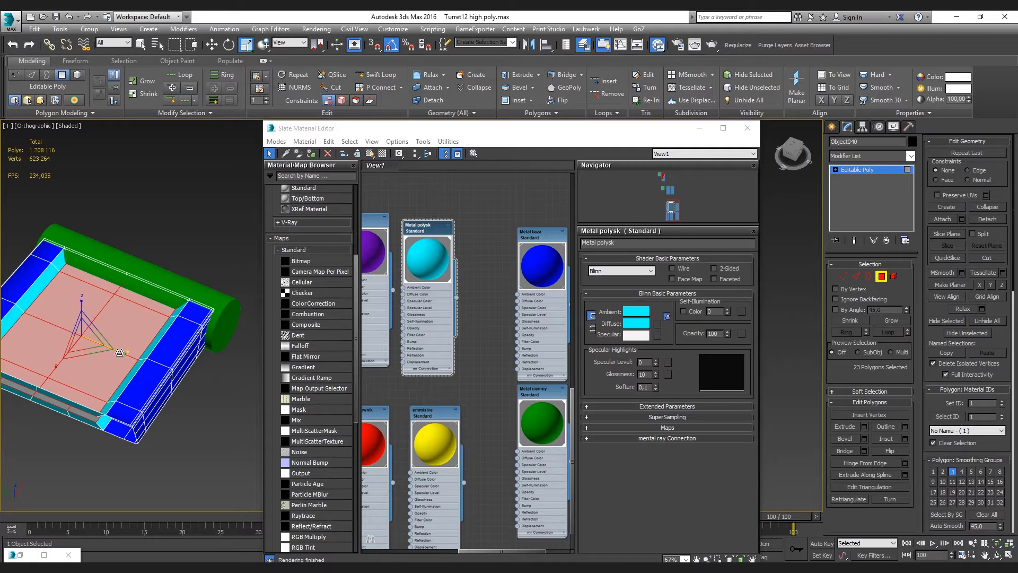
click(170, 192)
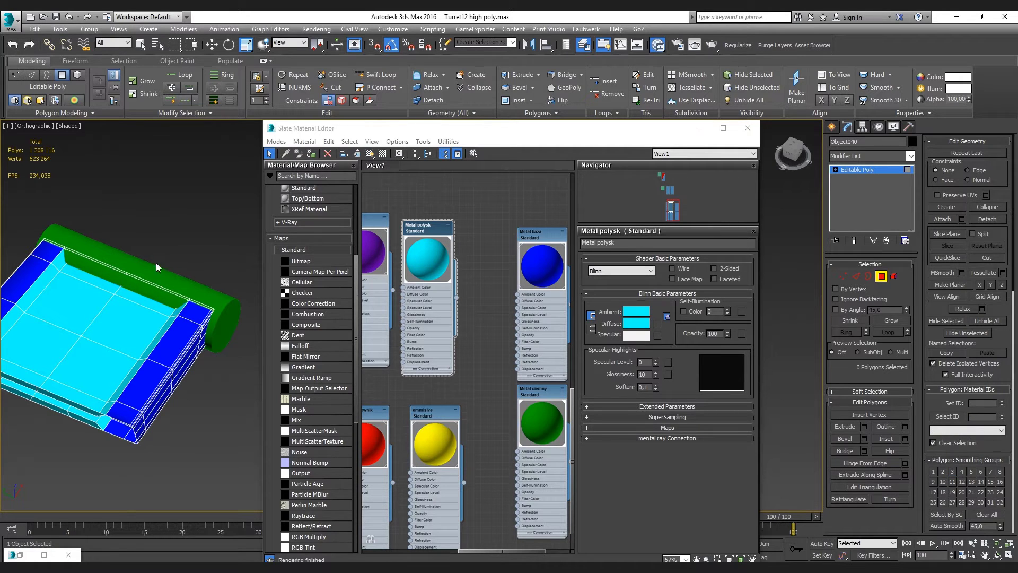
Try picking polygons on the box's top and bevel strips, clearing each attempt
click(175, 340)
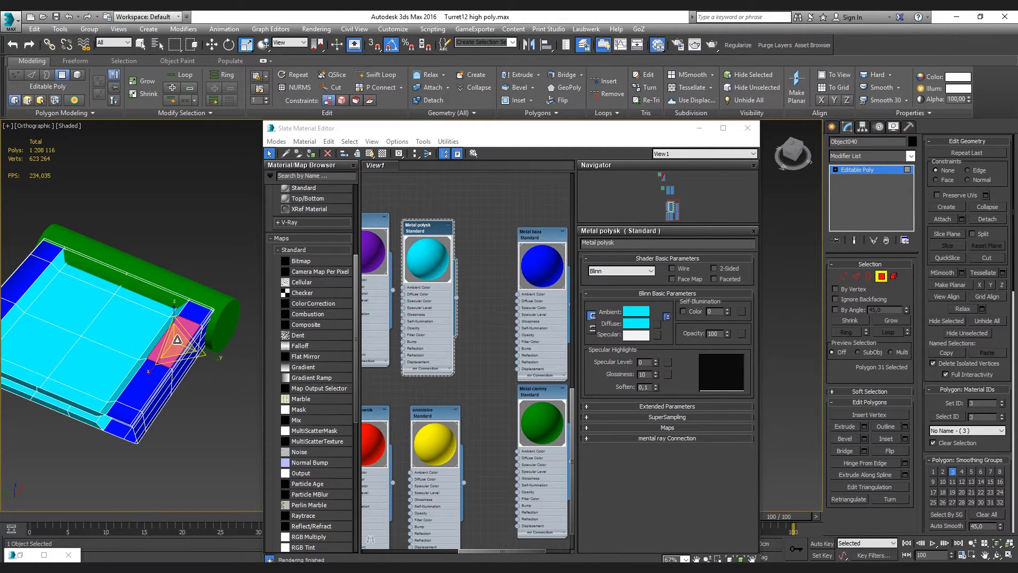
ctrl+click(3, 300)
alt+middle_drag(32, 318, 159, 396)
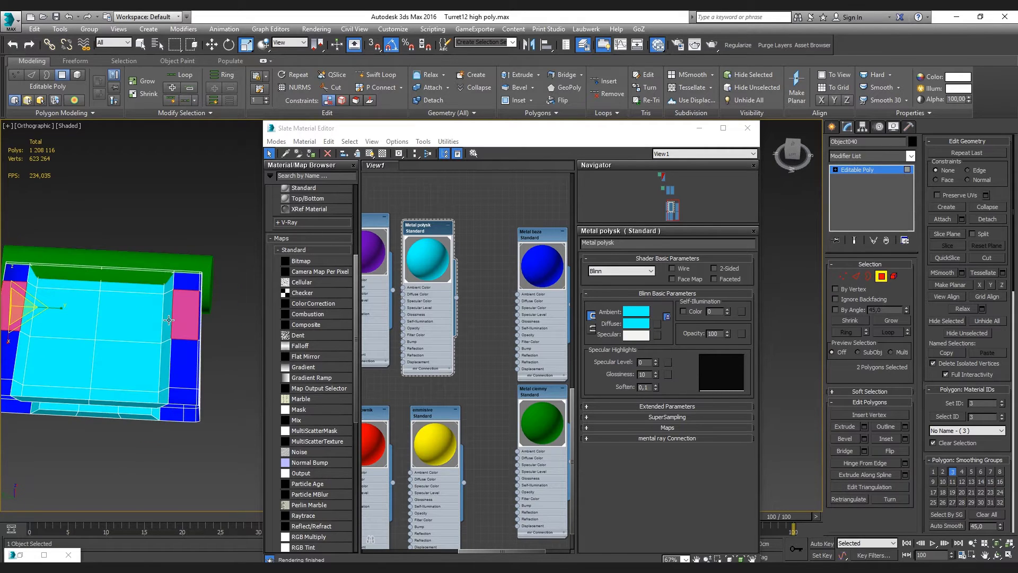
scroll(164, 401, up, 3)
scroll(164, 401, up, 2)
click(148, 417)
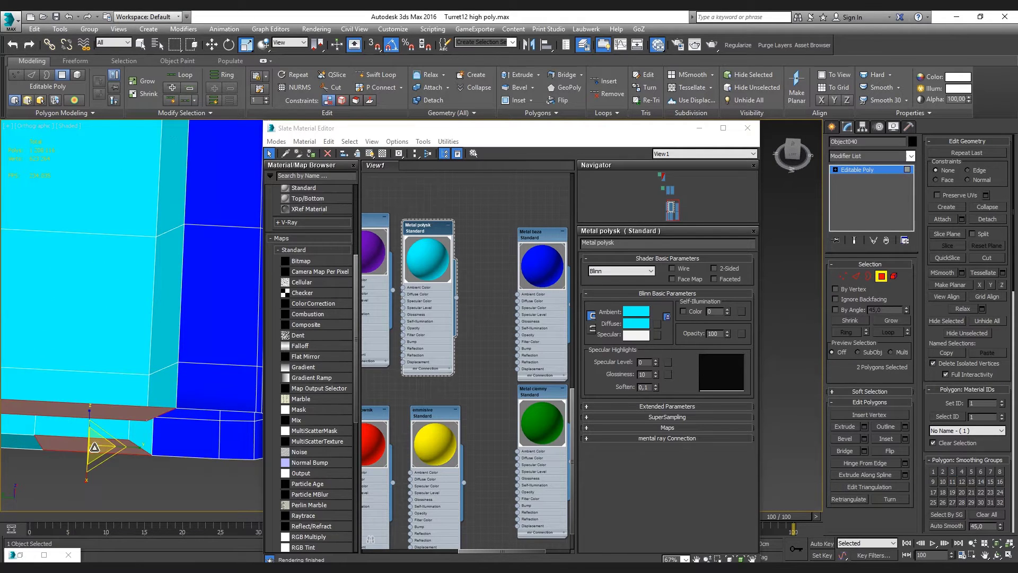
click(95, 446)
click(106, 408)
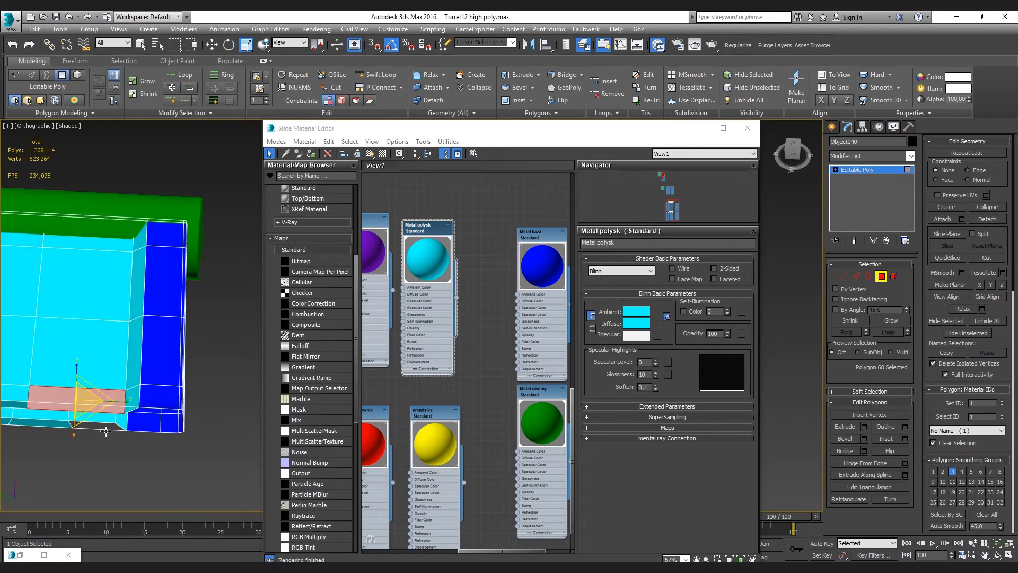
scroll(105, 408, down, 4)
alt+middle_drag(106, 403, 86, 366)
scroll(87, 366, up, 3)
click(112, 376)
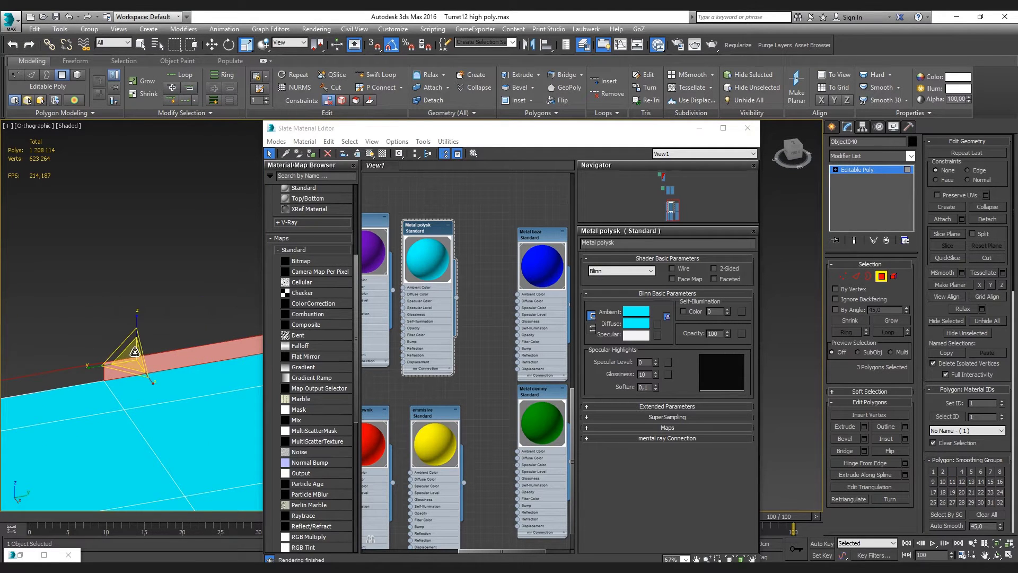
click(127, 334)
scroll(156, 330, down, 3)
scroll(163, 344, up, 2)
click(163, 343)
scroll(163, 344, down, 3)
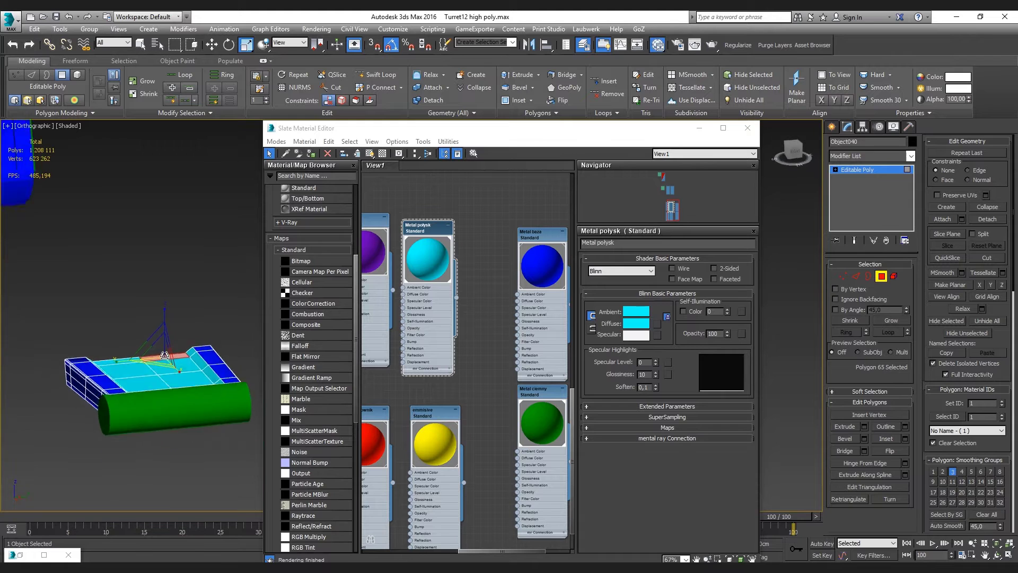
alt+middle_drag(138, 371, 118, 395)
scroll(117, 395, up, 4)
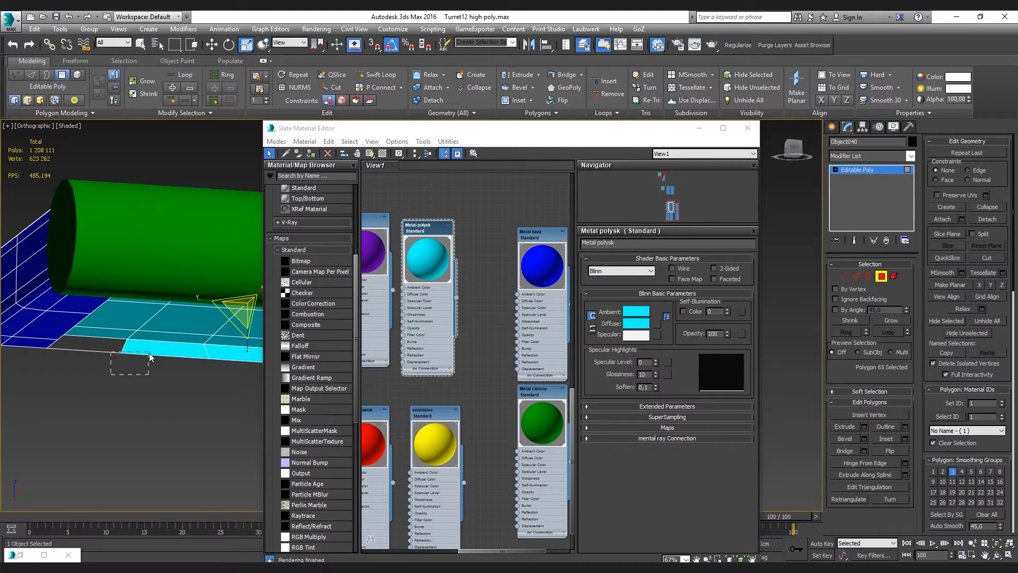
click(149, 352)
Select the polygon strip along the box's top edge and assign the cyan Metal polysk material
drag(198, 381, 226, 363)
click(212, 342)
mouse_move(224, 333)
alt+middle_down()
mouse_move(201, 318)
mouse_move(212, 307)
mouse_move(193, 289)
mouse_move(188, 253)
mouse_move(117, 393)
mouse_move(140, 459)
mouse_move(143, 405)
alt+middle_up()
scroll(212, 305, up, 3)
scroll(212, 306, down, 5)
scroll(206, 313, up, 5)
ctrl+click(196, 427)
ctrl+click(111, 411)
ctrl+click(32, 387)
mouse_move(32, 387)
alt+middle_down()
mouse_move(70, 367)
mouse_move(117, 318)
alt+middle_up()
ctrl+click(53, 368)
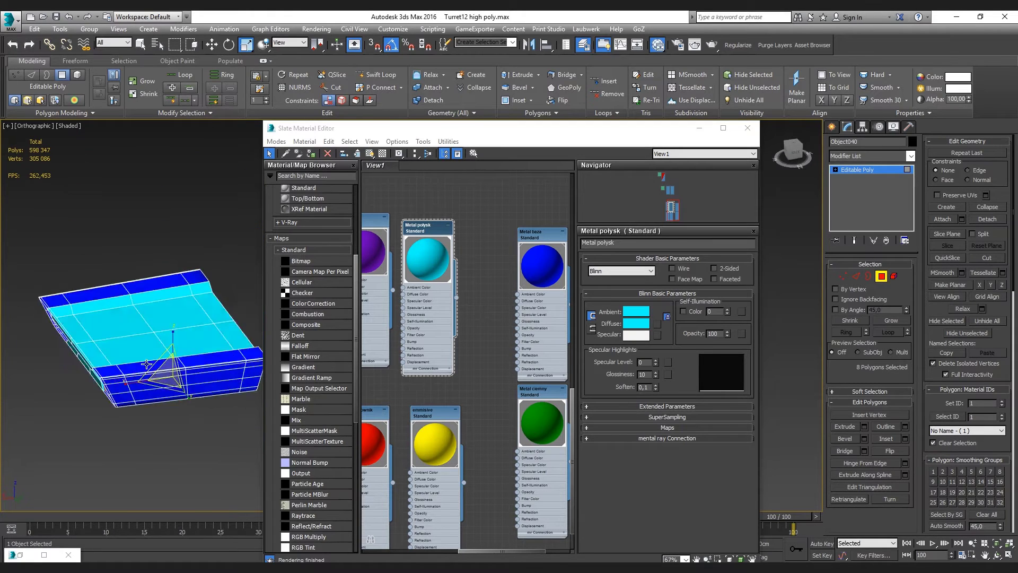
scroll(117, 318, up, 5)
ctrl+click(84, 273)
ctrl+click(149, 278)
ctrl+click(249, 280)
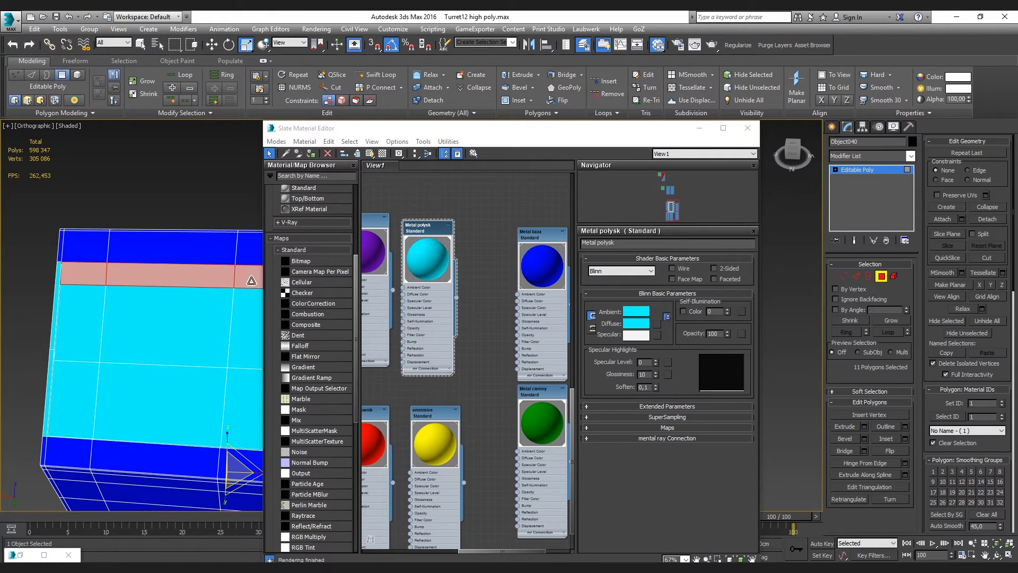
alt+middle_drag(252, 281, 223, 297)
ctrl+click(188, 331)
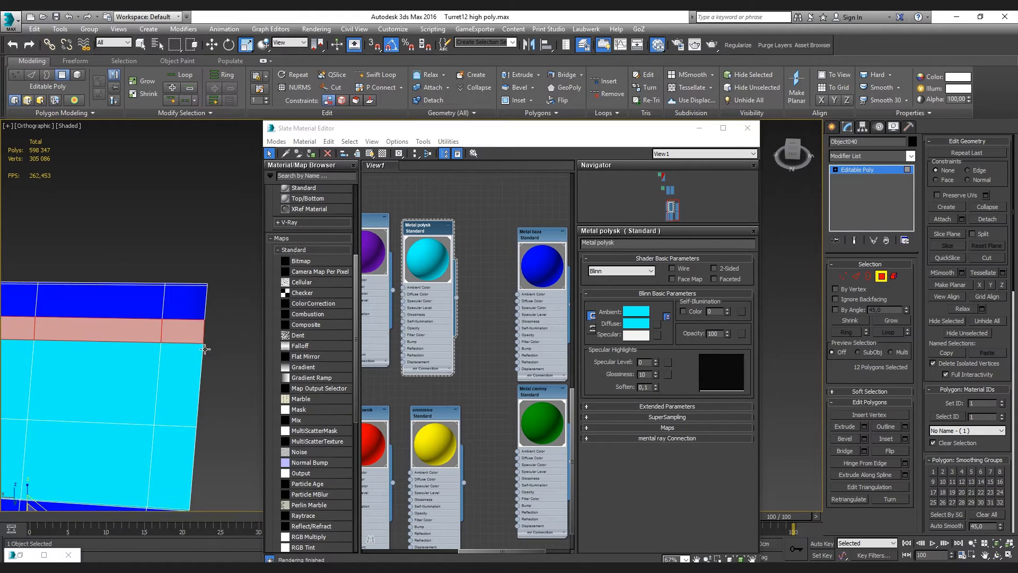
scroll(188, 332, down, 5)
mouse_move(189, 332)
alt+middle_down()
mouse_move(101, 334)
mouse_move(160, 340)
alt+middle_up()
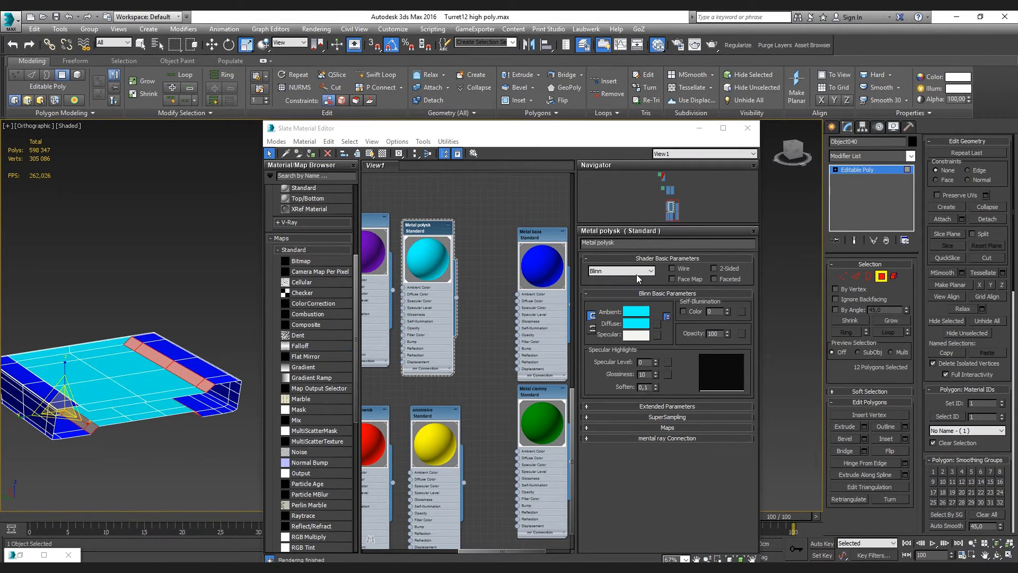
click(298, 155)
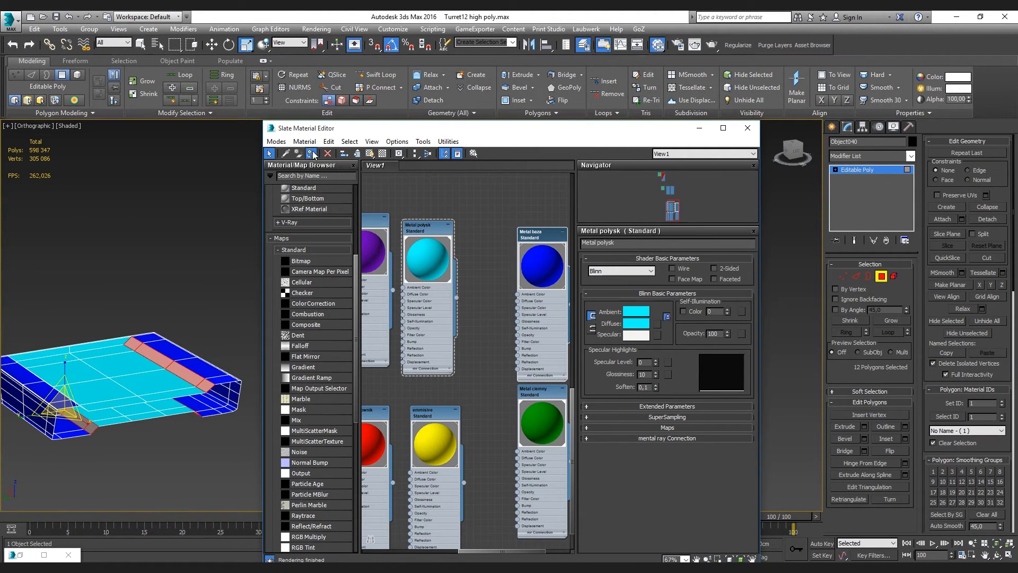
key(alt+q)
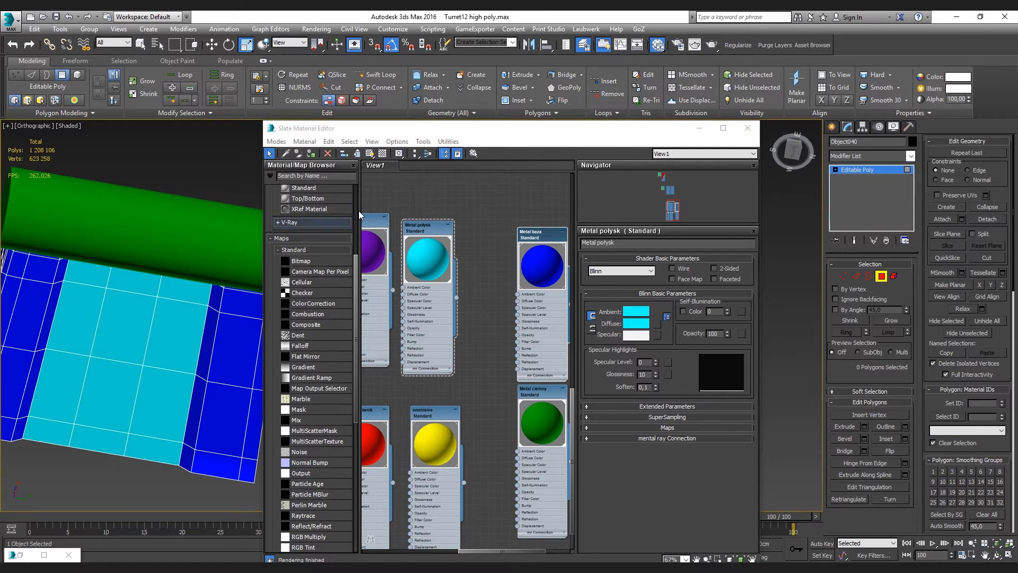
Move the Slate editor aside, select the green cylinder and assign the blue material
drag(530, 137, 638, 103)
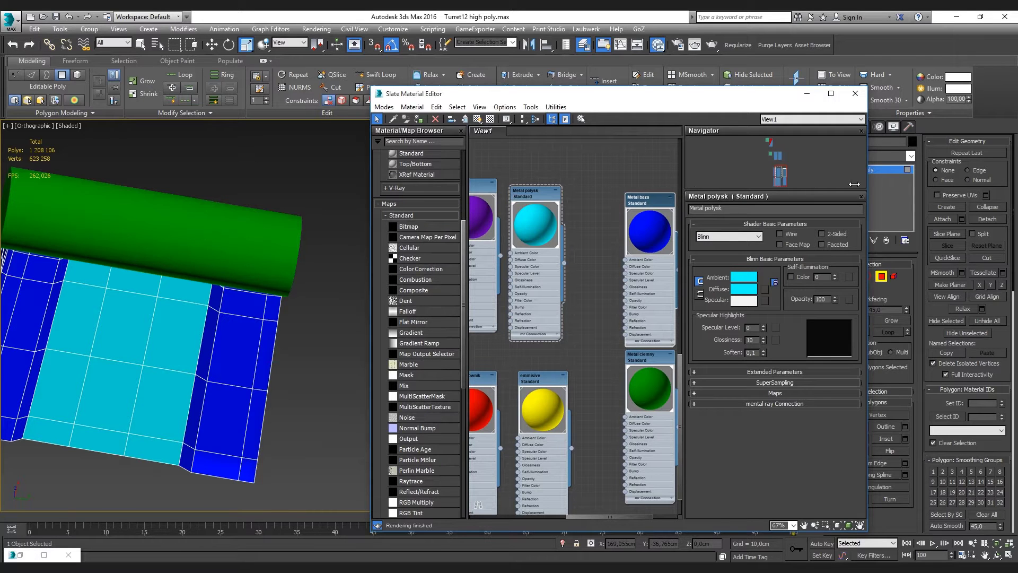
scroll(621, 194, down, 2)
scroll(615, 199, down, 2)
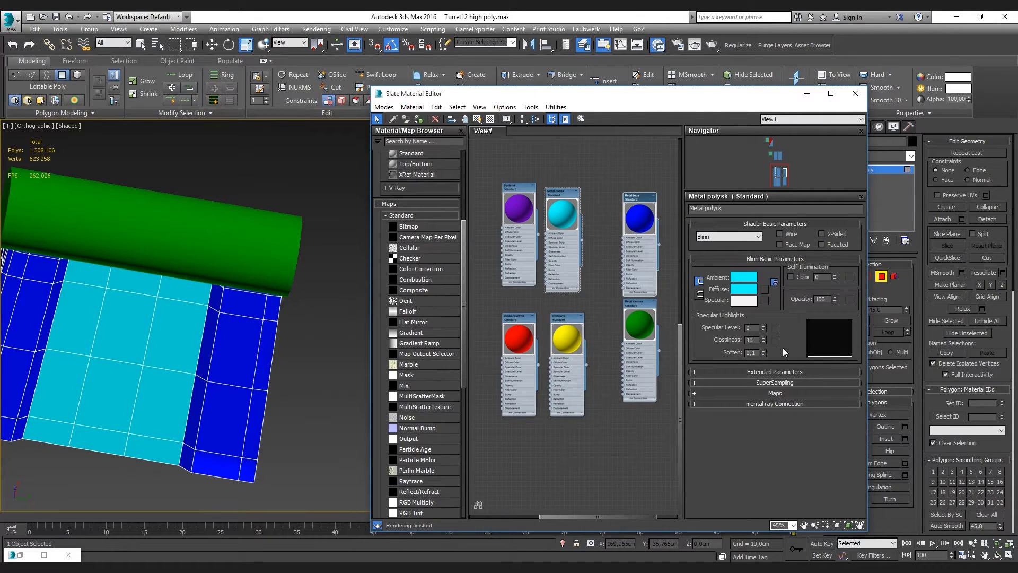
click(279, 179)
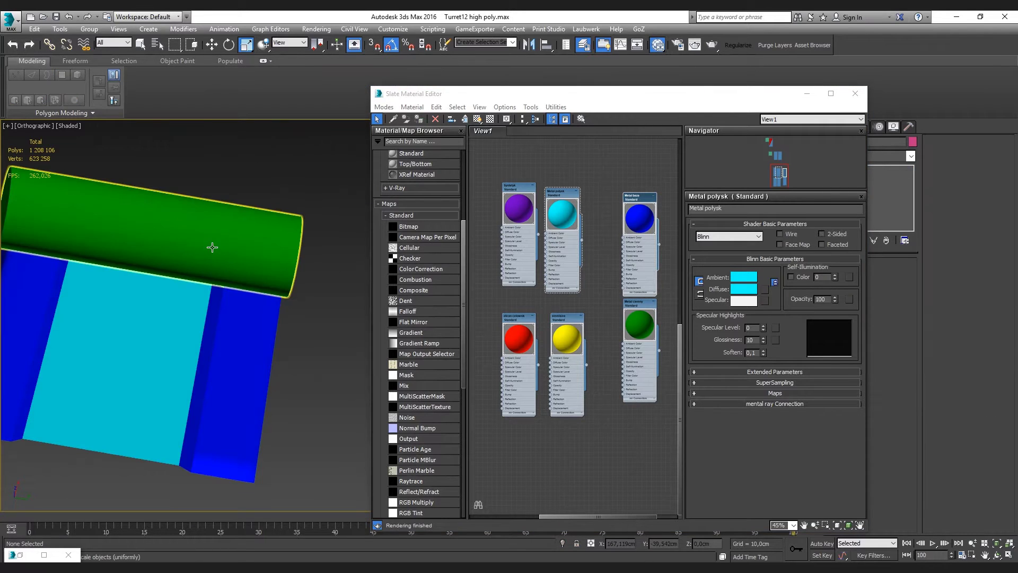
click(198, 244)
click(610, 196)
click(420, 121)
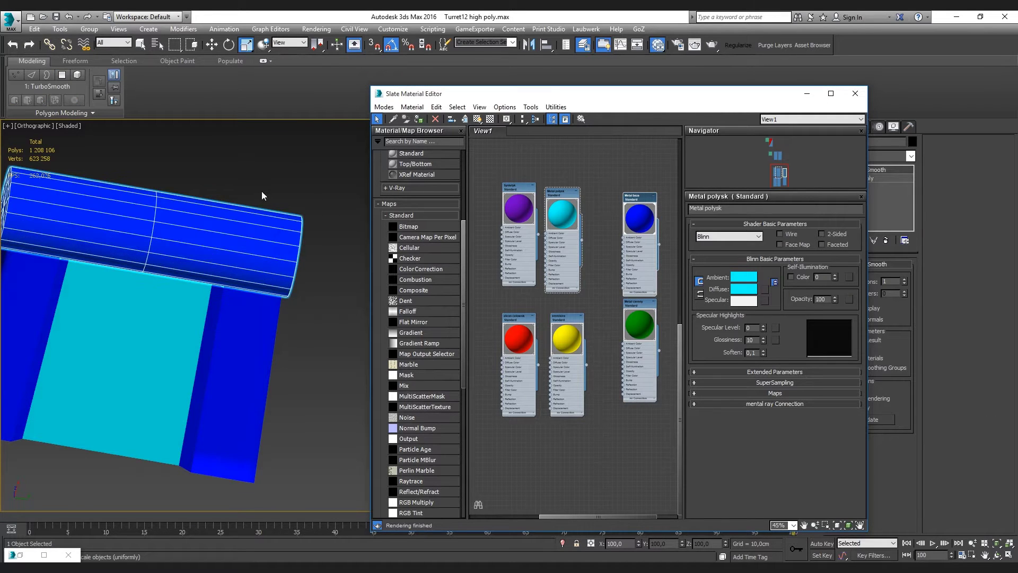
Clear the selection and orbit to view the now-blue cylinder end-on
scroll(236, 257, down, 2)
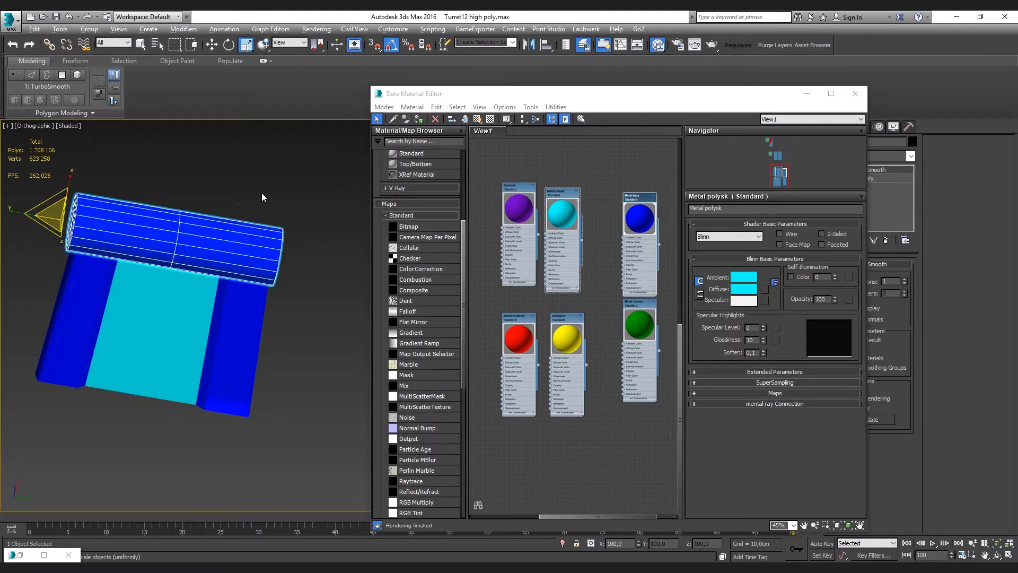
scroll(257, 225, down, 4)
click(263, 229)
mouse_move(263, 229)
alt+middle_down()
mouse_move(275, 245)
mouse_move(246, 209)
mouse_move(215, 216)
mouse_move(266, 347)
mouse_move(318, 297)
alt+middle_up()
scroll(581, 236, down, 3)
scroll(562, 227, up, 3)
scroll(562, 228, up, 2)
scroll(562, 232, up, 2)
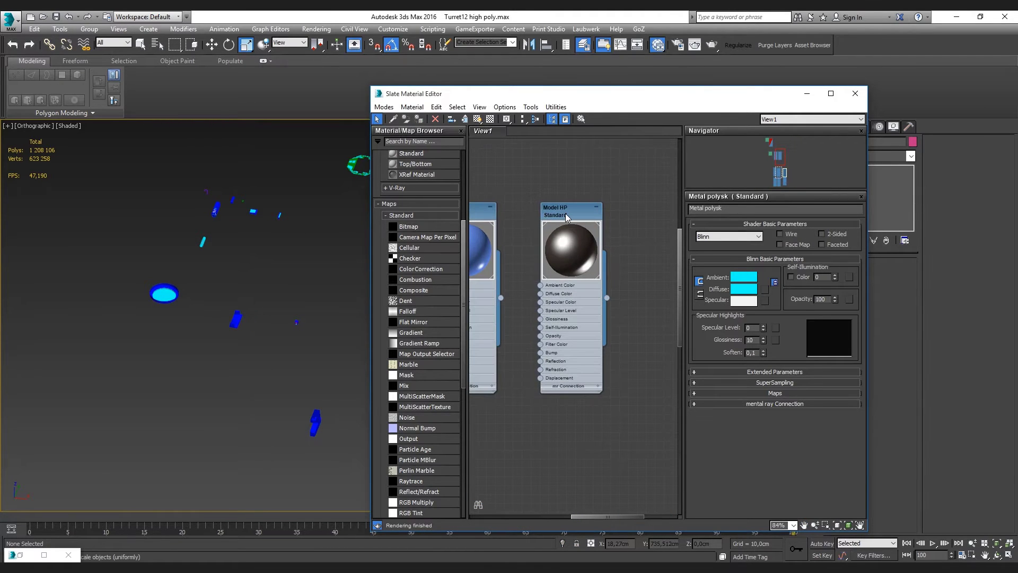
Select the Model HP node's children and close the Slate Material Editor
click(566, 213)
right_click(559, 212)
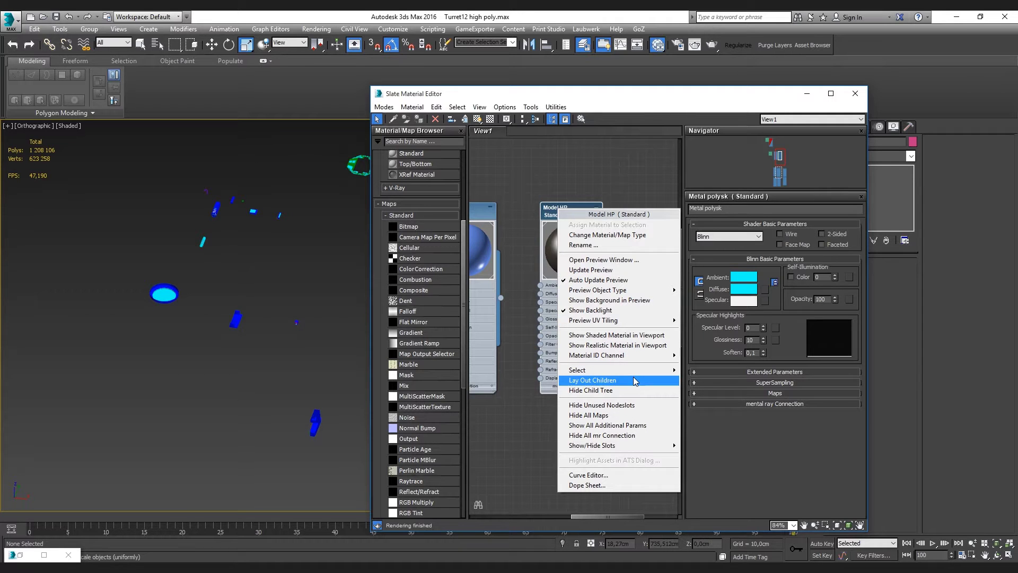
mouse_move(578, 370)
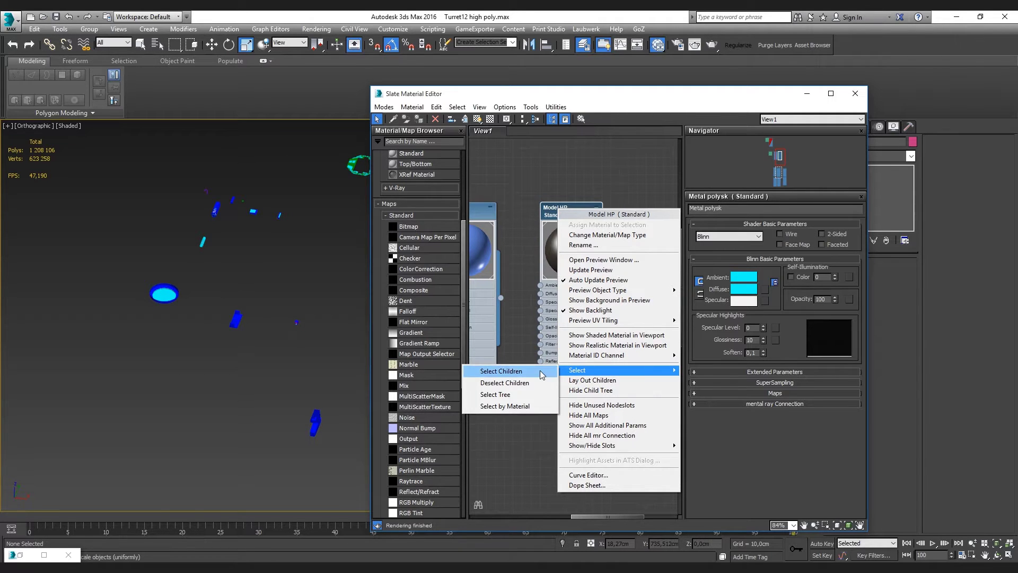
click(501, 371)
scroll(251, 225, down, 5)
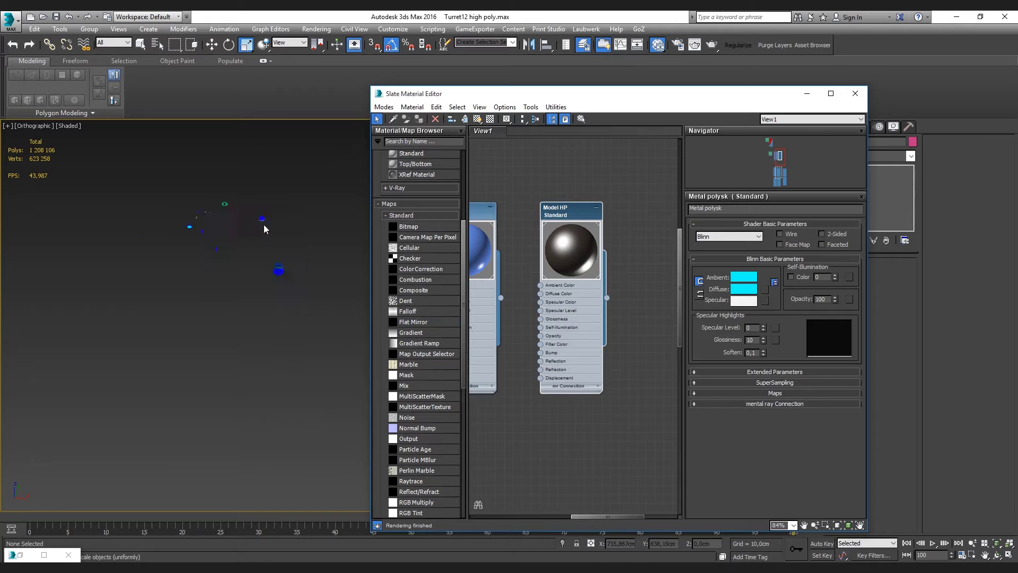
scroll(254, 227, up, 5)
key(m)
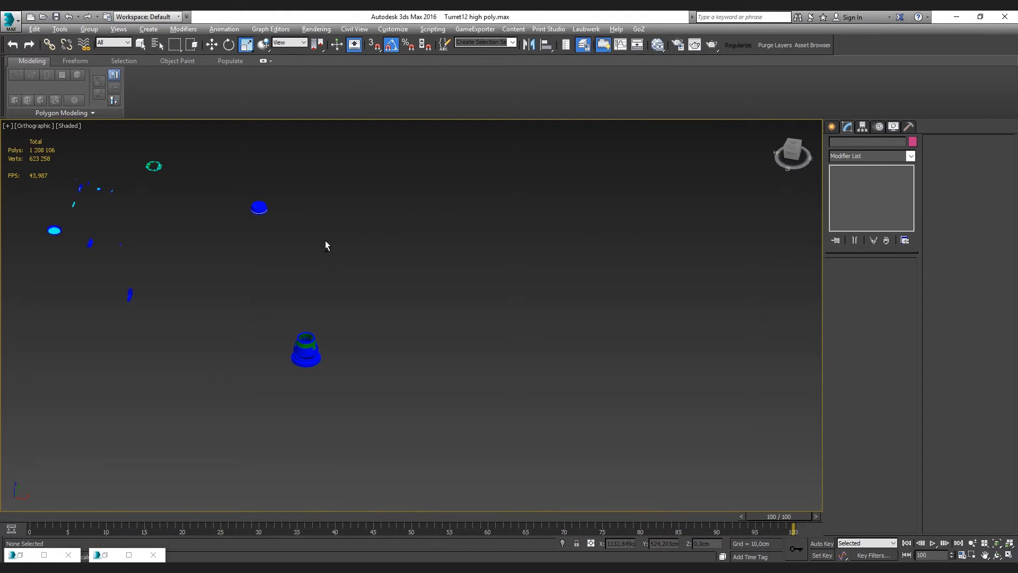
Review the scattered parts, then select all 33 turret parts with Ctrl+A
scroll(290, 293, up, 5)
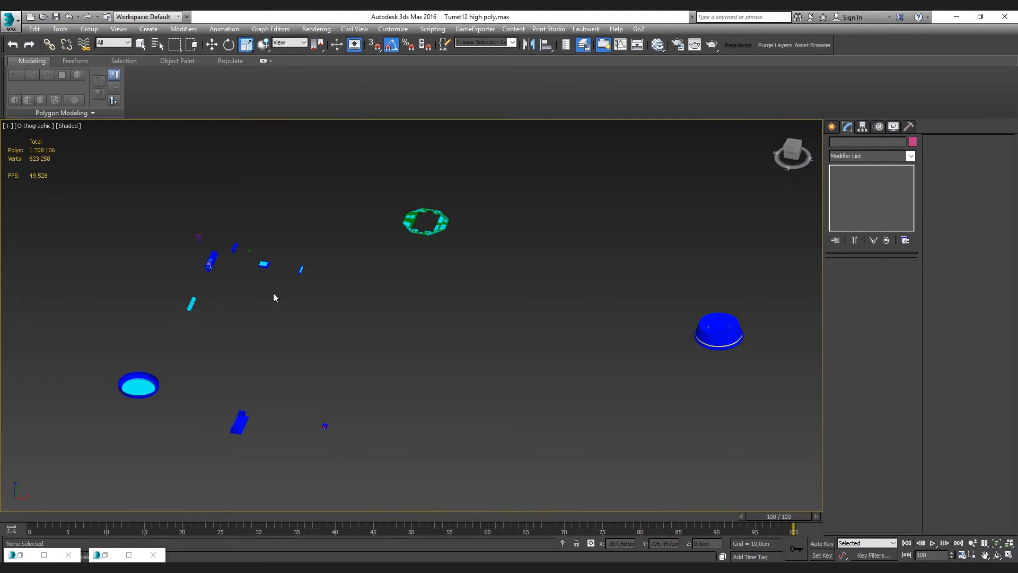
scroll(206, 233, up, 3)
scroll(208, 236, up, 2)
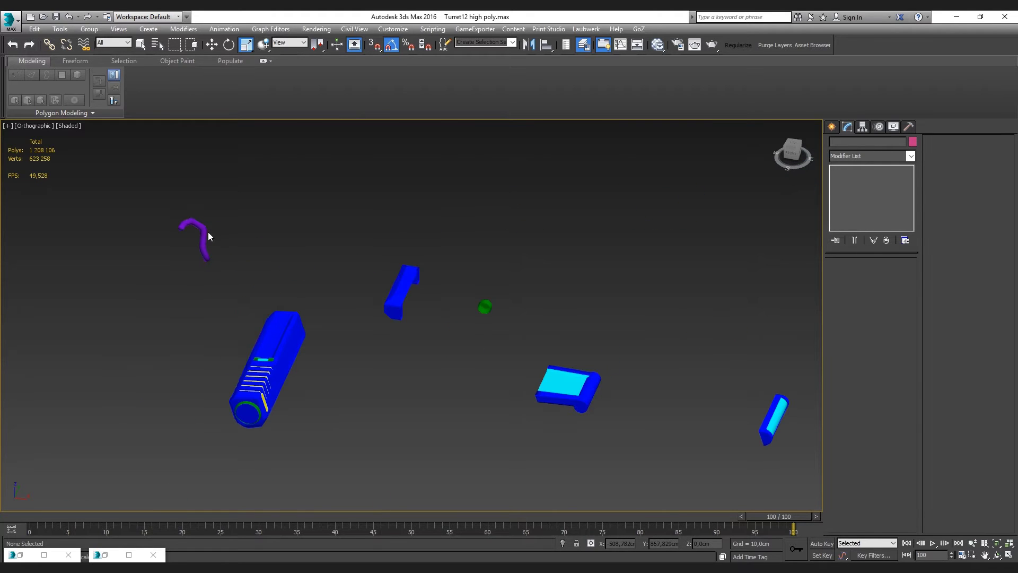
scroll(476, 303, up, 3)
click(348, 270)
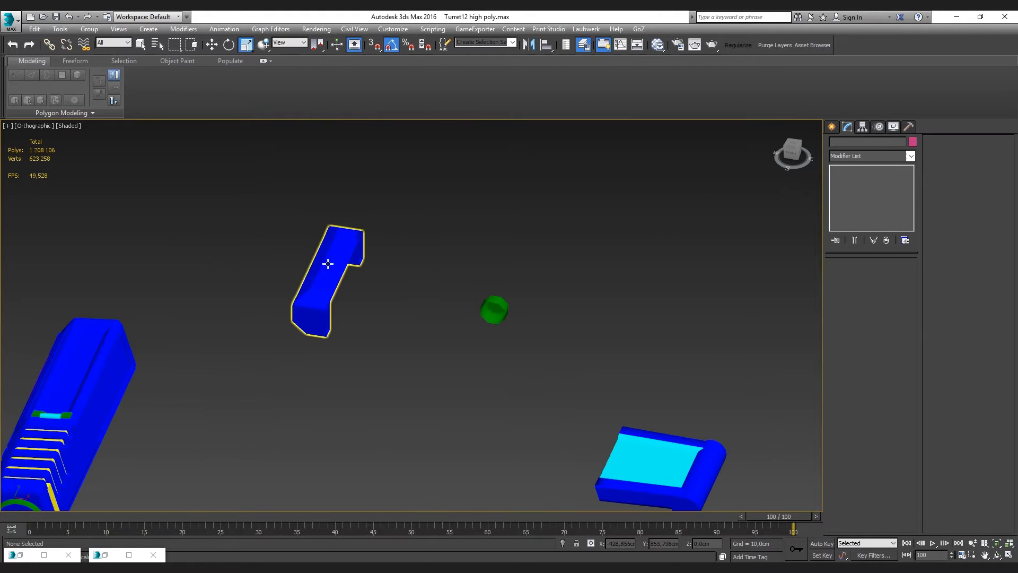
scroll(209, 308, down, 5)
scroll(209, 310, down, 3)
alt+middle_drag(268, 332, 340, 317)
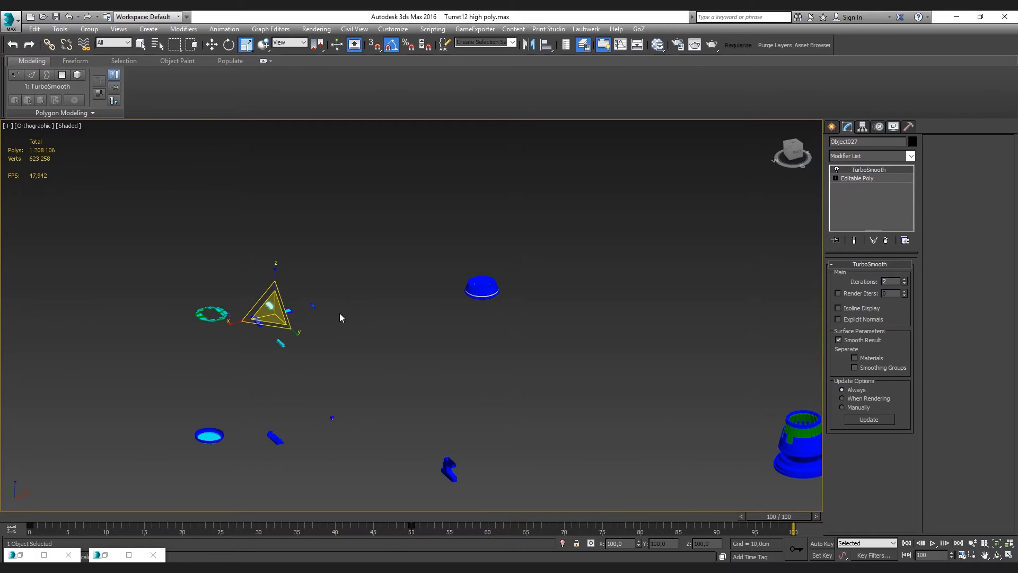
middle_drag(521, 361, 419, 328)
click(419, 330)
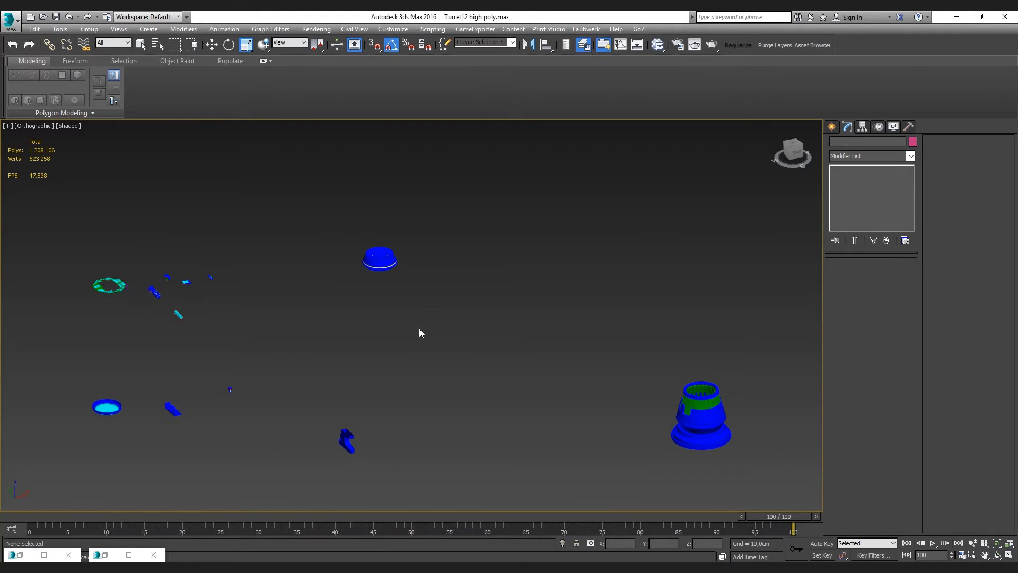
scroll(435, 334, down, 5)
scroll(443, 351, up, 3)
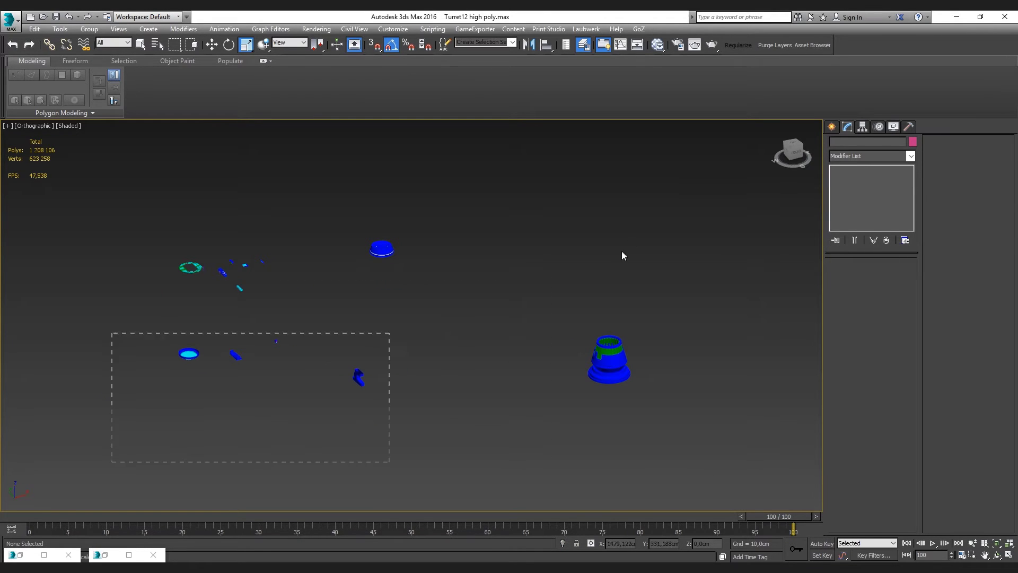
key(ctrl+a)
click(18, 21)
mouse_move(37, 191)
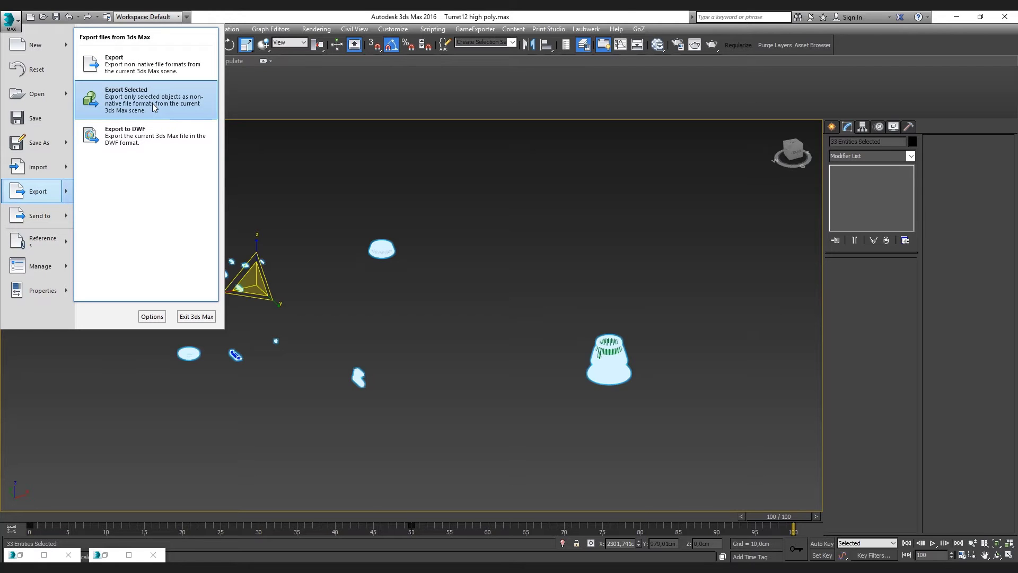
Start Export Selected and browse to 8suns assets > 3D > 3D Models > [EA004] Turret > Temp
click(153, 106)
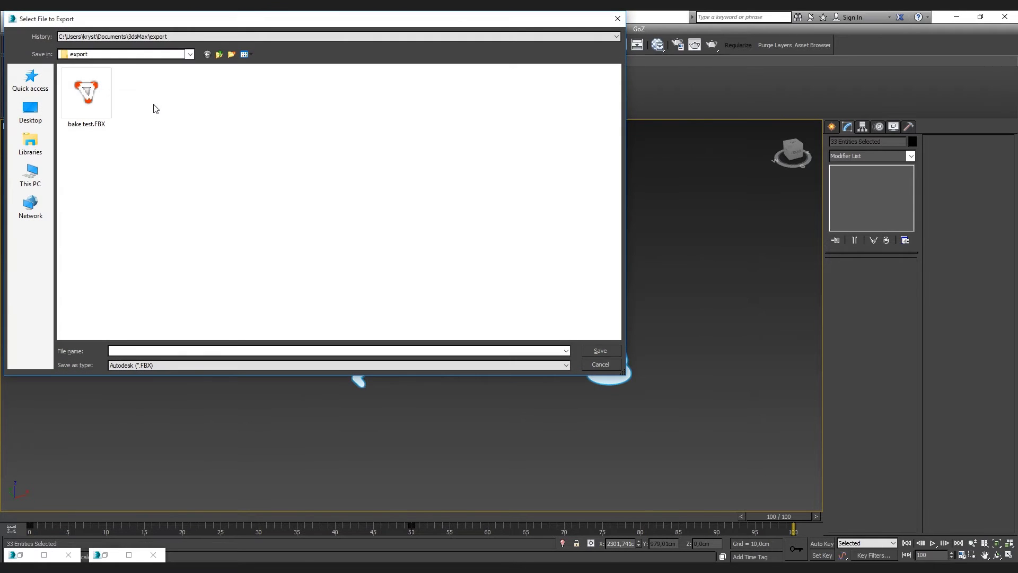
click(52, 172)
double_click(223, 160)
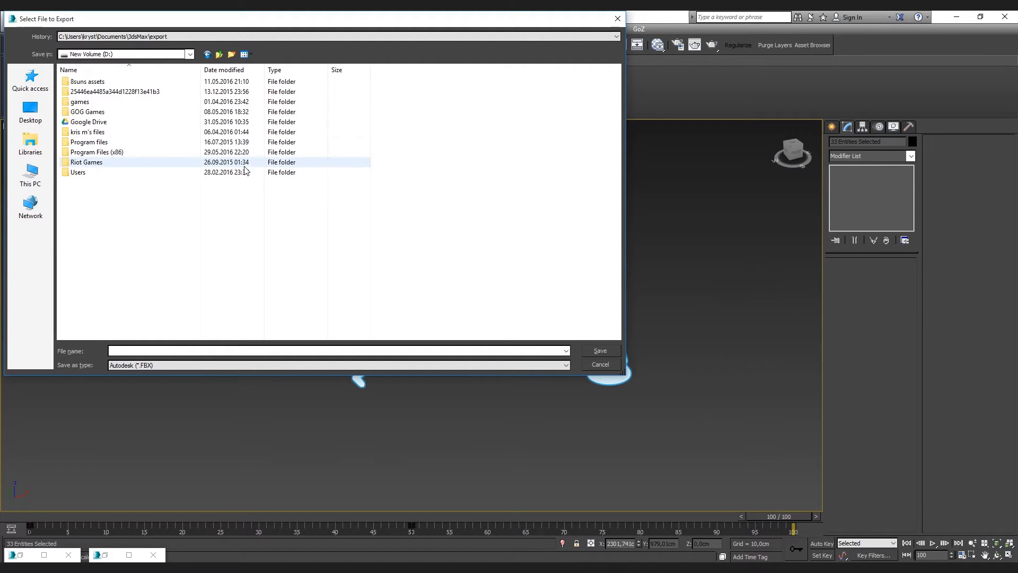
double_click(177, 82)
double_click(144, 82)
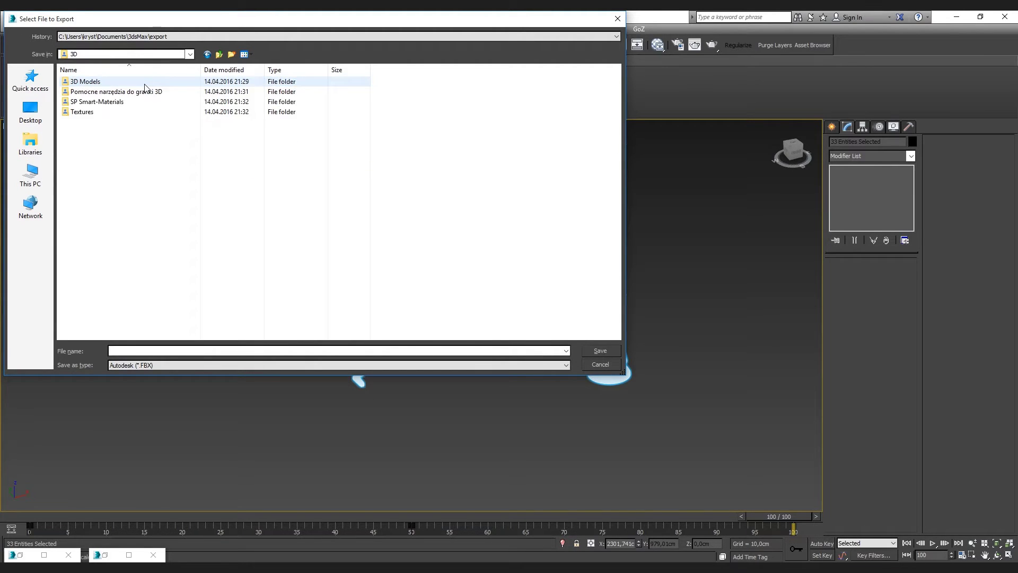
double_click(145, 83)
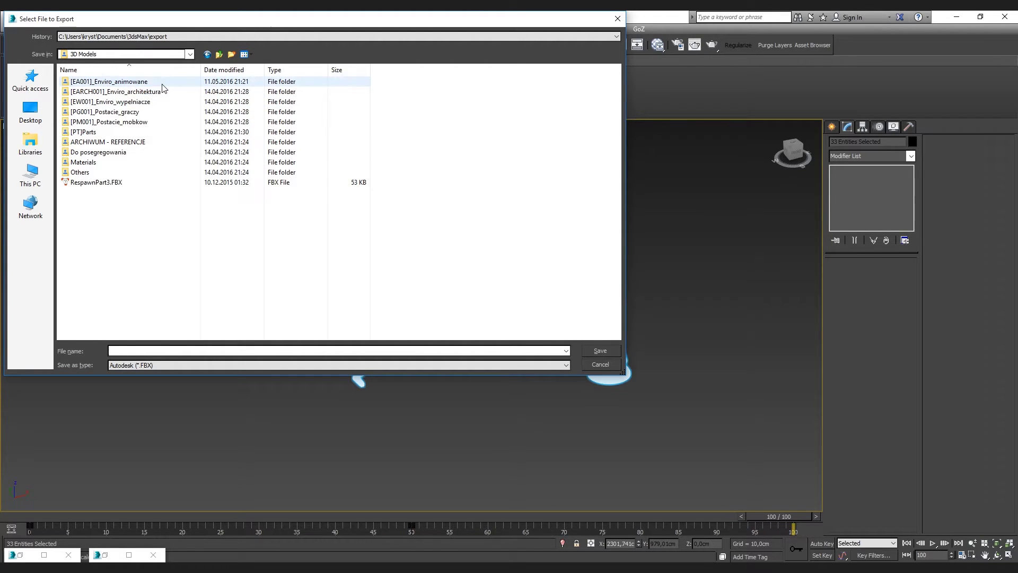
double_click(161, 83)
double_click(140, 112)
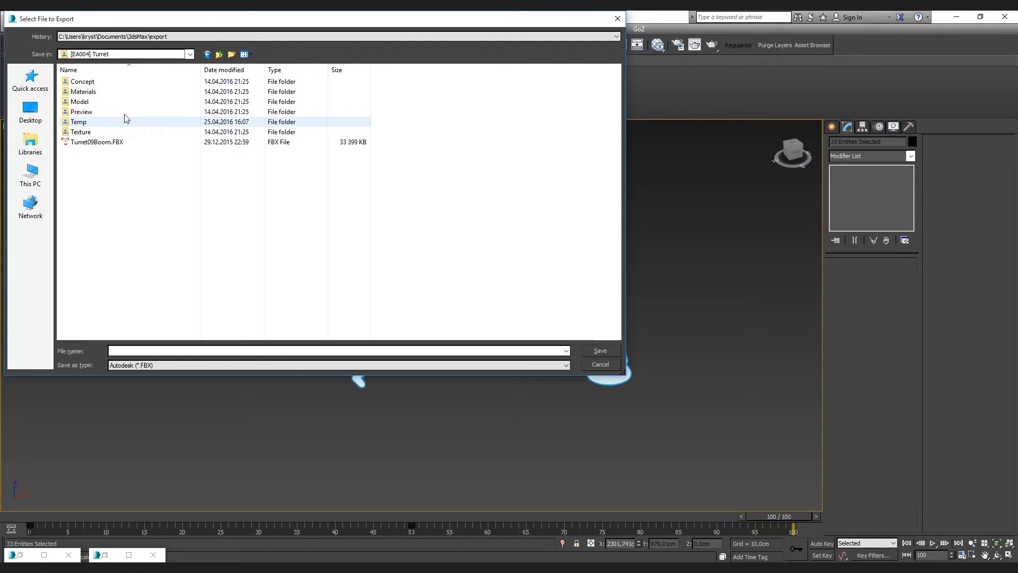
double_click(126, 122)
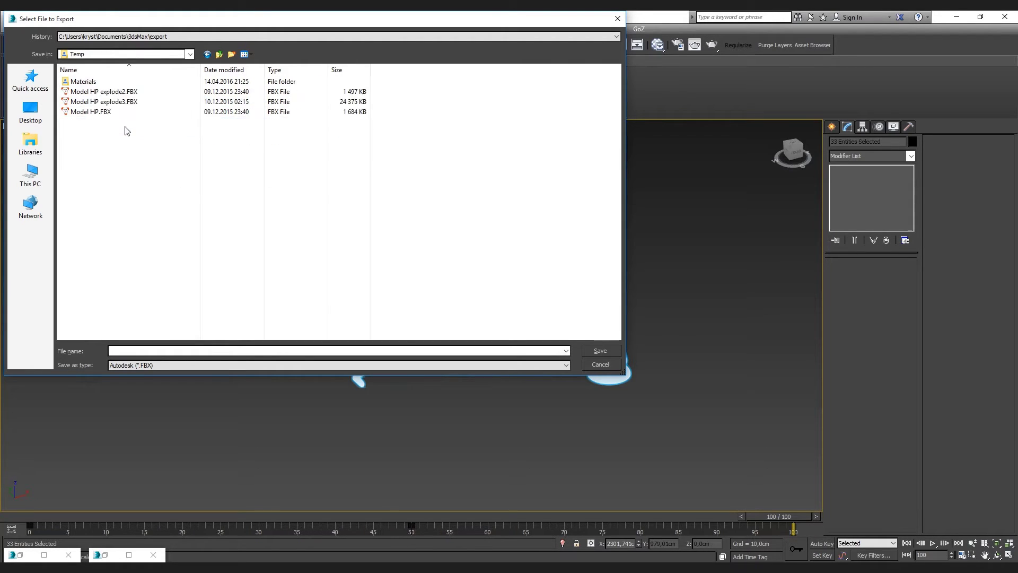
click(148, 101)
Save the export as Model HP explode4.FBX and review the FBX Export options
click(152, 351)
key(BackSpace)
text(4)
click(600, 351)
mouse_move(680, 220)
mouse_down()
mouse_move(701, 359)
mouse_move(685, 371)
mouse_up()
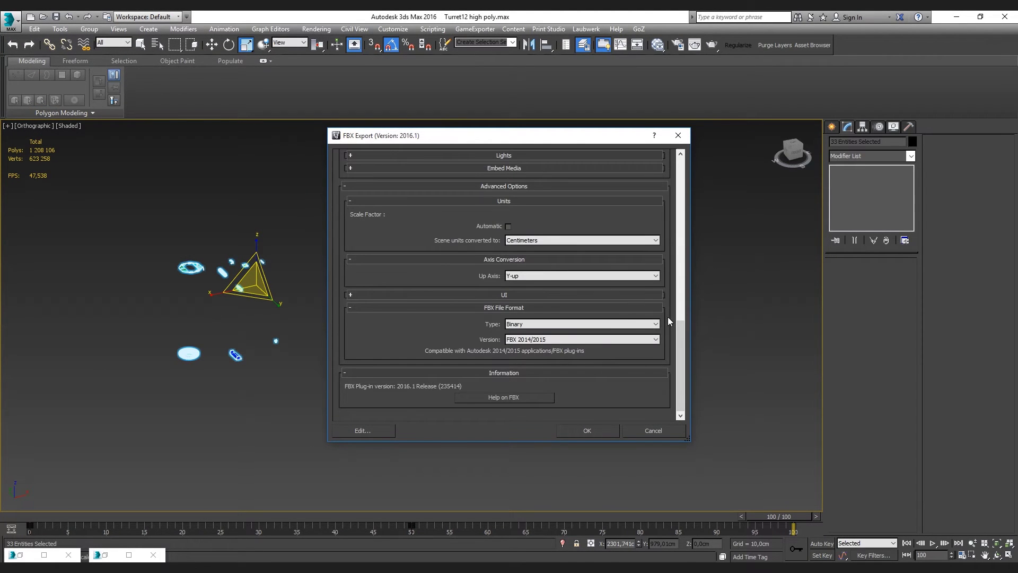
drag(679, 326, 679, 153)
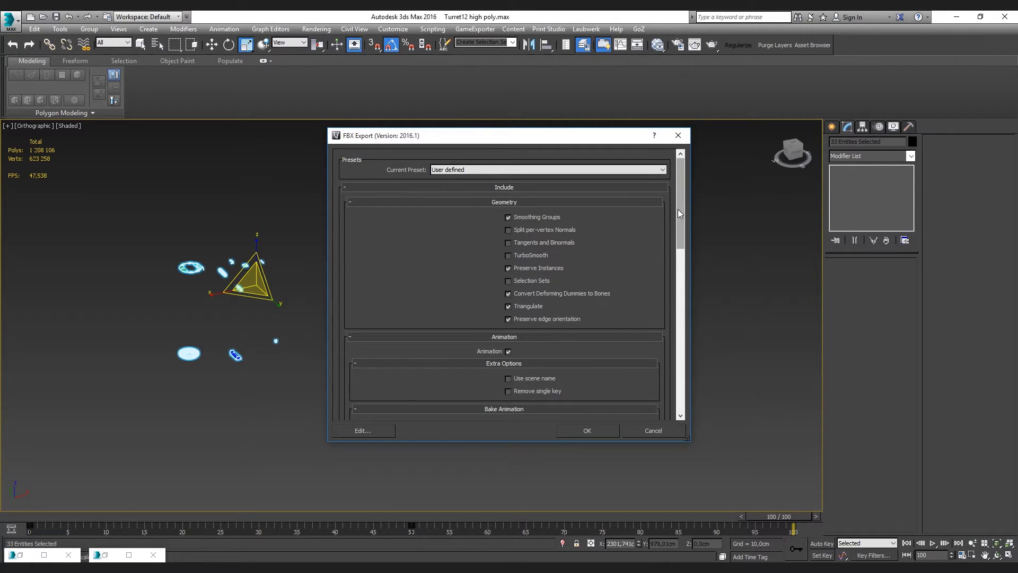
Export the 33 high-poly objects to FBX with Y-up axis and Bake Animation off, closing the warnings
mouse_move(682, 213)
mouse_down()
mouse_move(673, 258)
mouse_move(680, 390)
mouse_up()
click(508, 278)
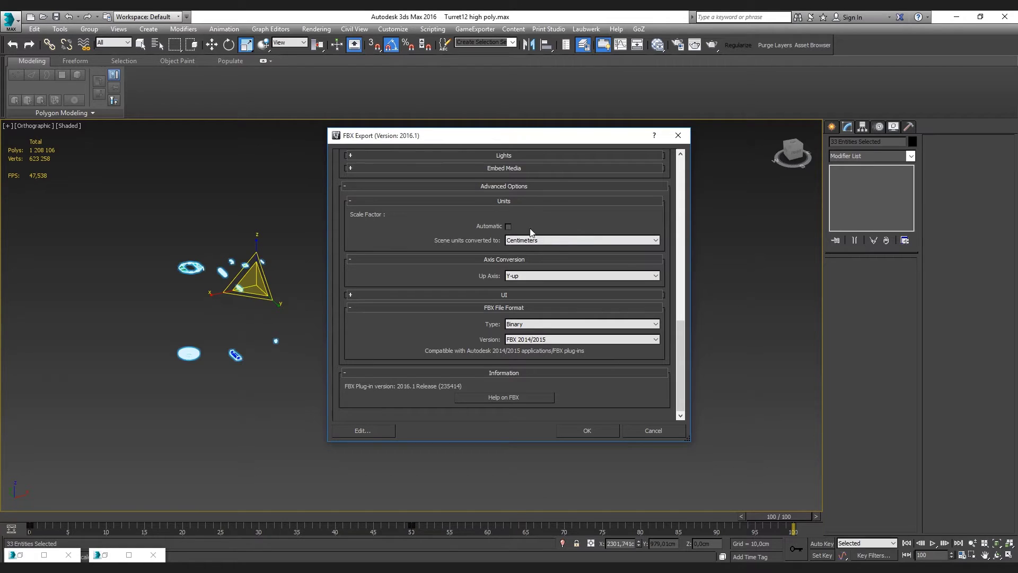
click(534, 275)
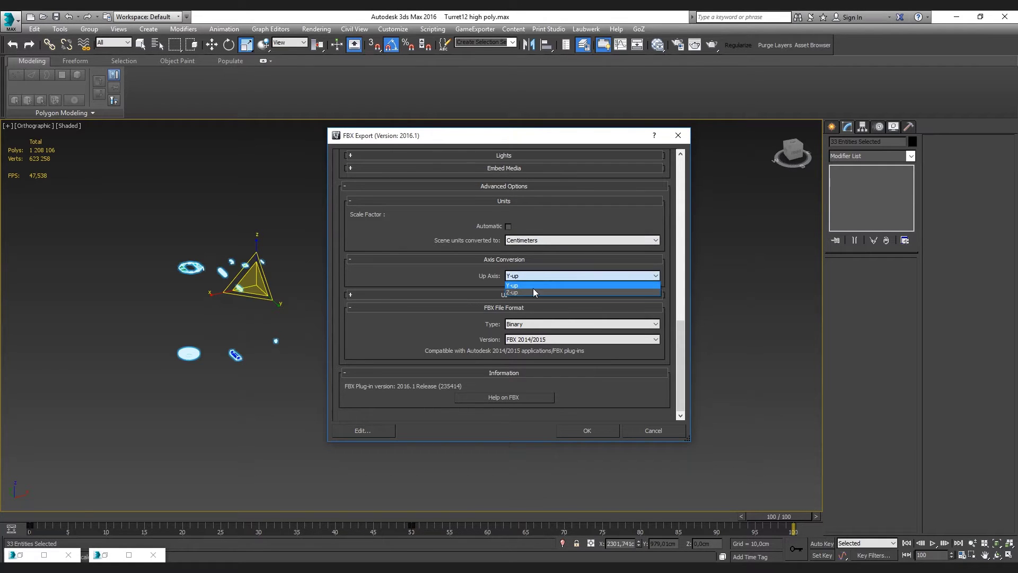
drag(679, 332, 678, 172)
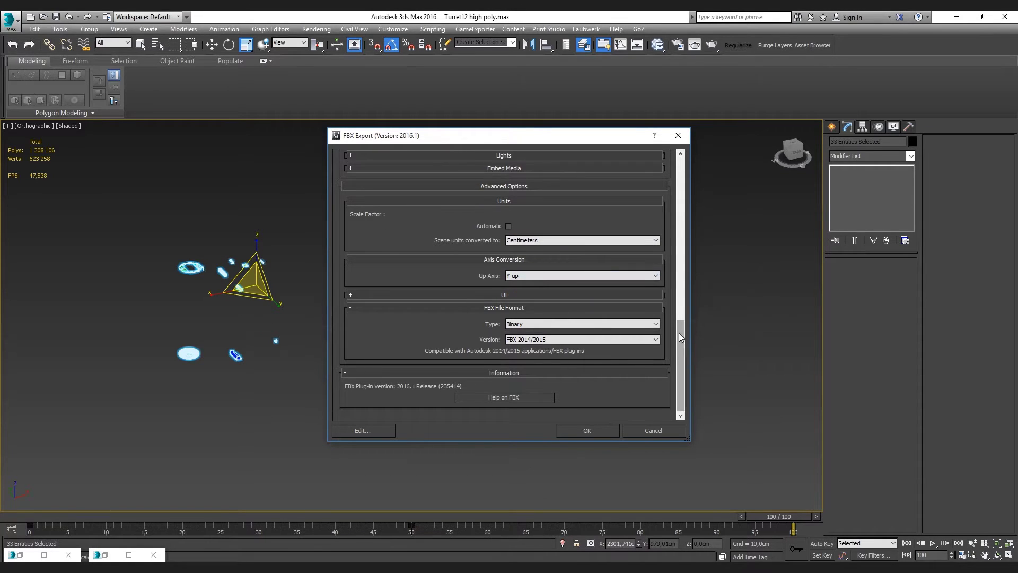
click(587, 433)
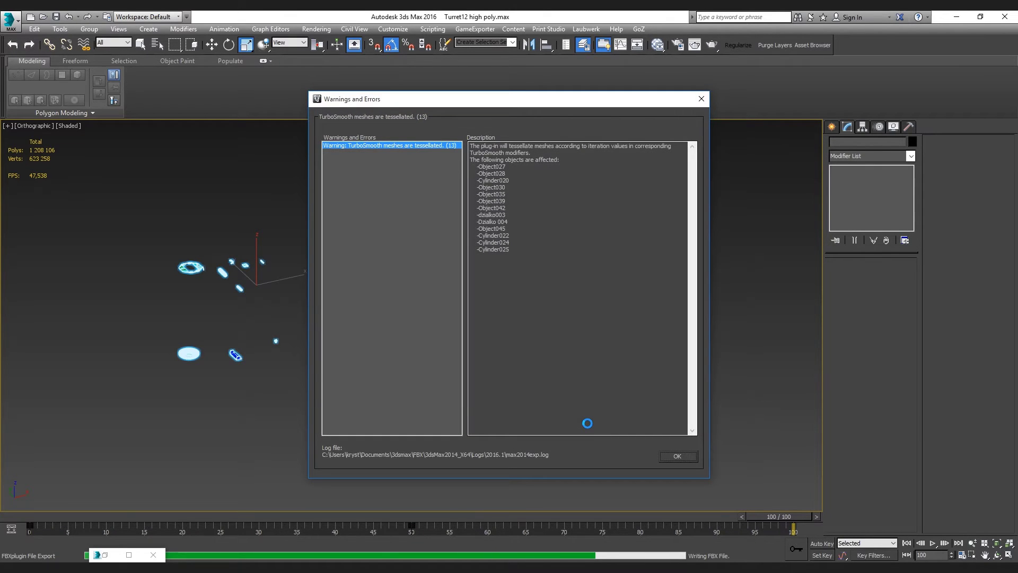
click(682, 457)
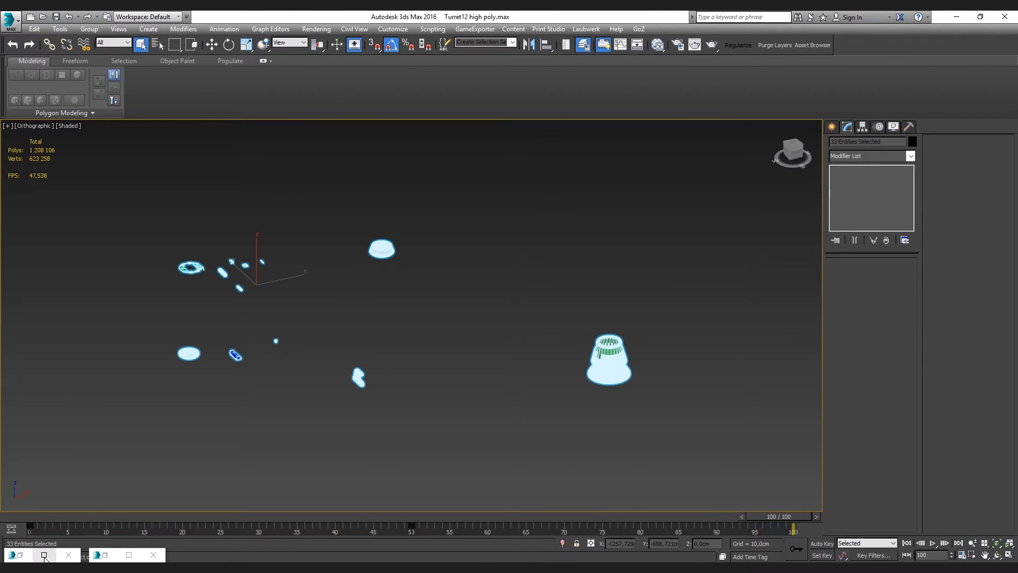
Hide the HP explode bake layer, show the LP explode bake layer and select its 13 objects
click(98, 555)
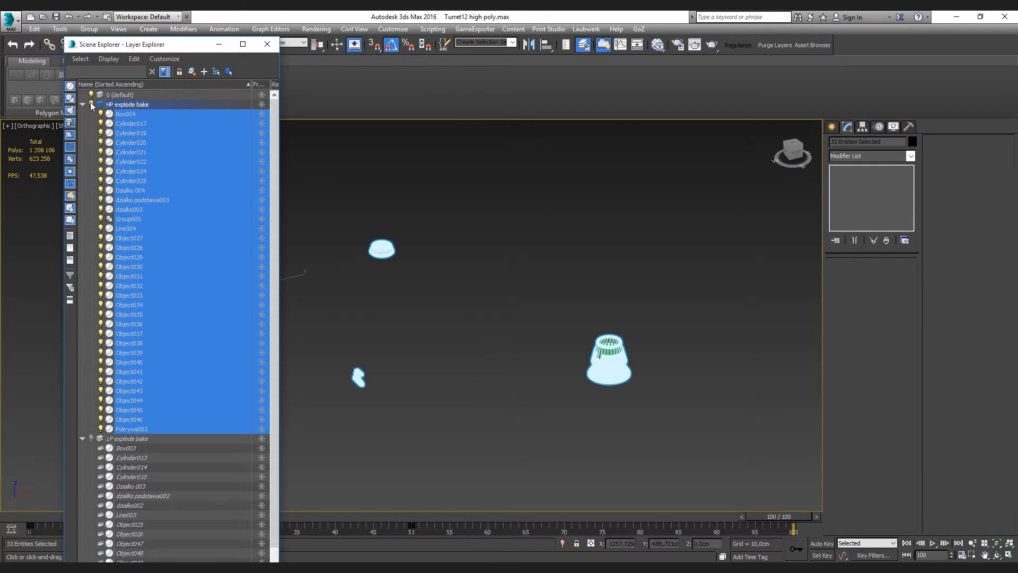
click(91, 105)
click(91, 114)
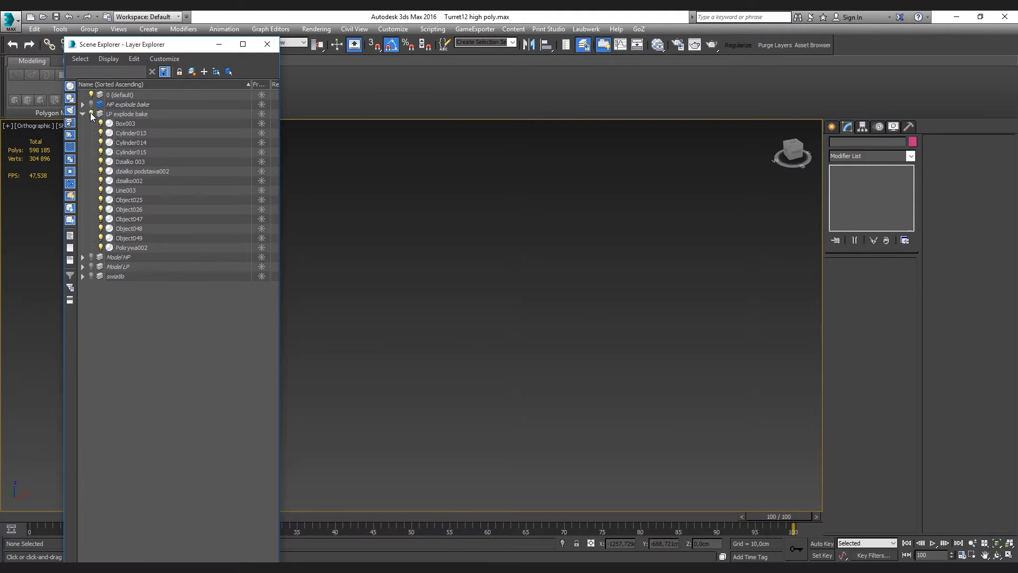
click(129, 116)
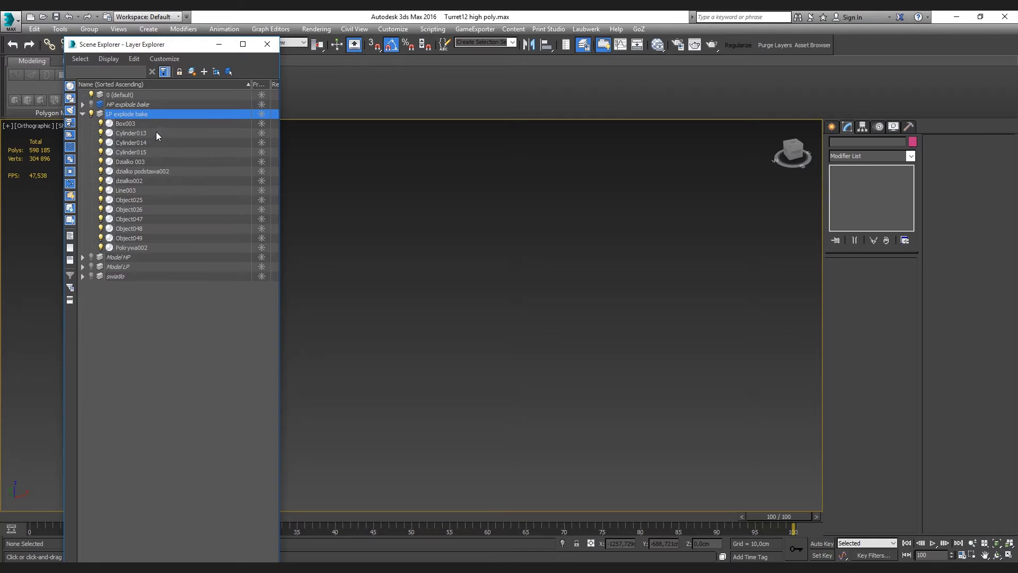
scroll(413, 285, down, 2)
scroll(415, 284, down, 2)
scroll(419, 285, down, 2)
scroll(424, 285, down, 2)
key(ctrl+a)
scroll(430, 271, up, 3)
scroll(445, 265, up, 3)
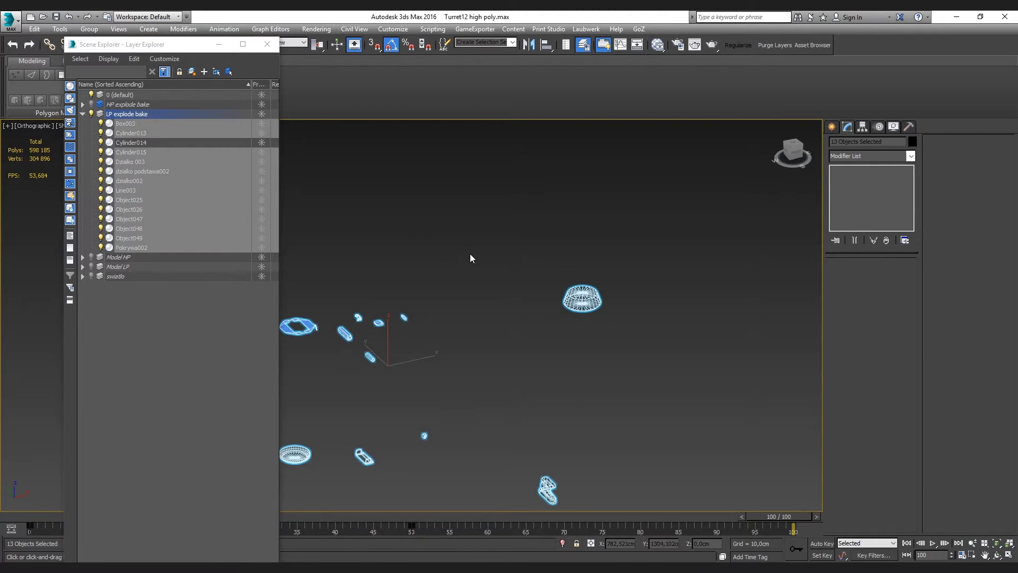
scroll(470, 255, down, 3)
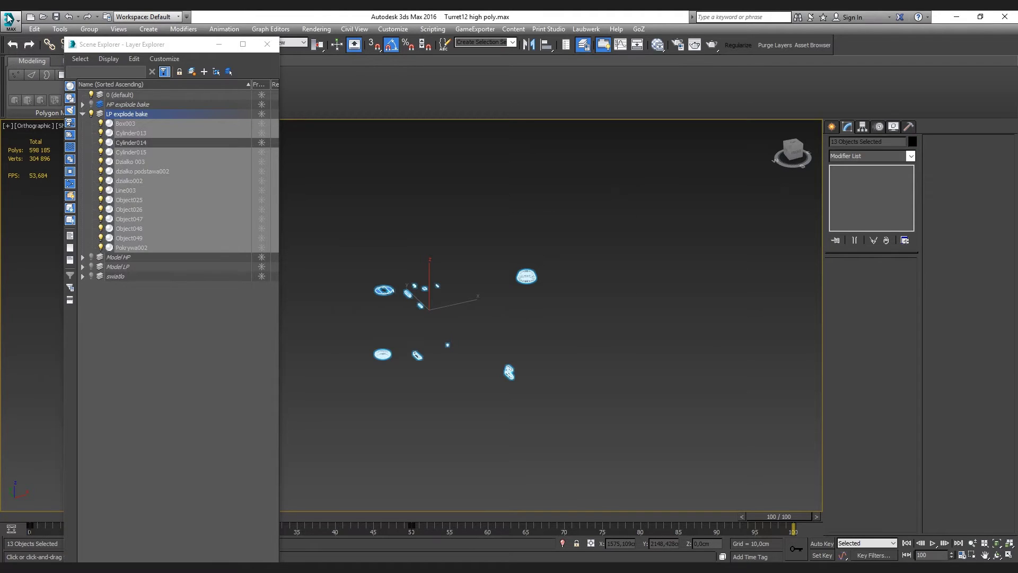
Export the selected low-poly objects as FBX file 'Model LP explode1' in the Temp folder
click(9, 20)
click(149, 110)
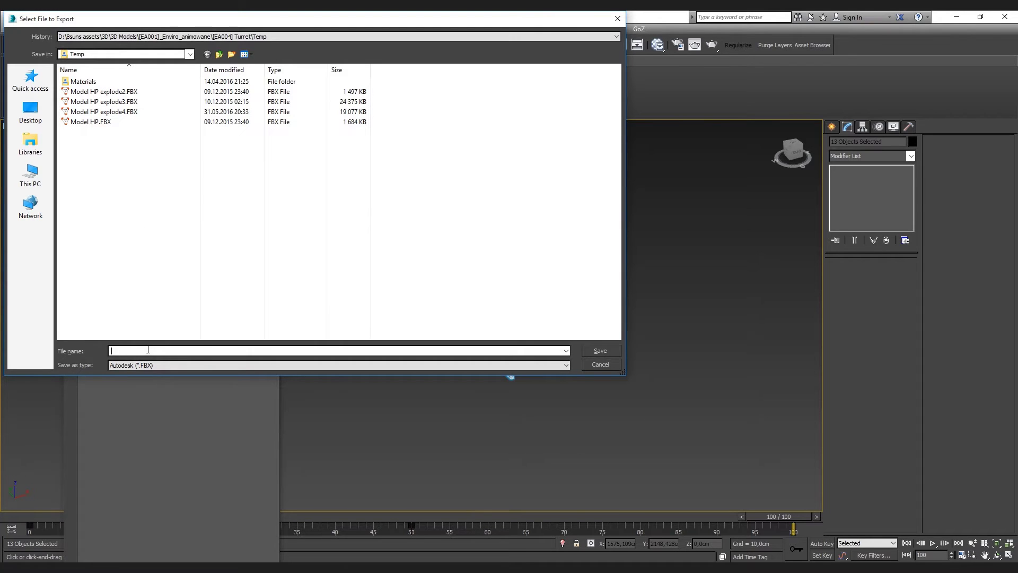
text(Model LP e)
text(xplode1)
key(Return)
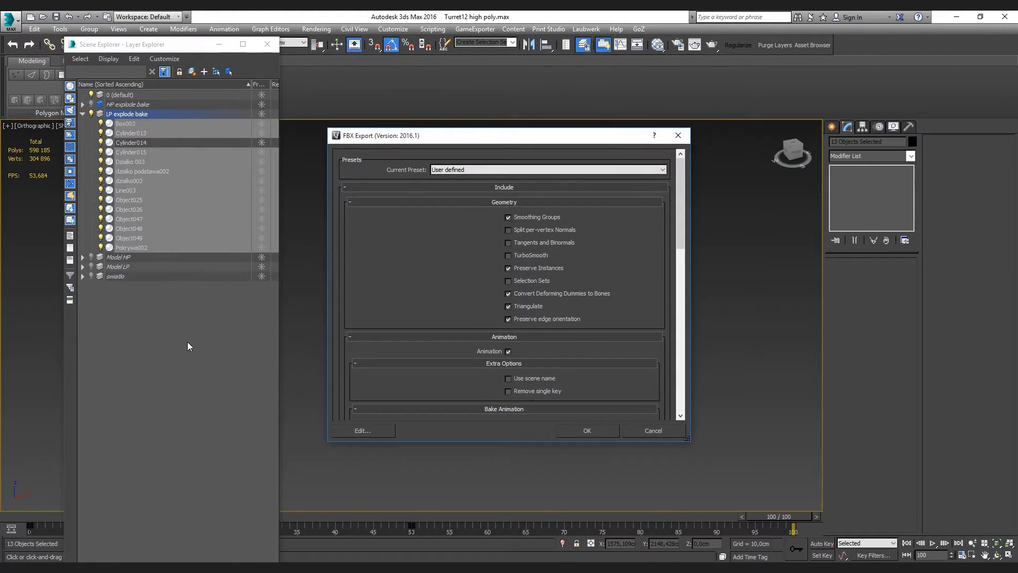
click(587, 434)
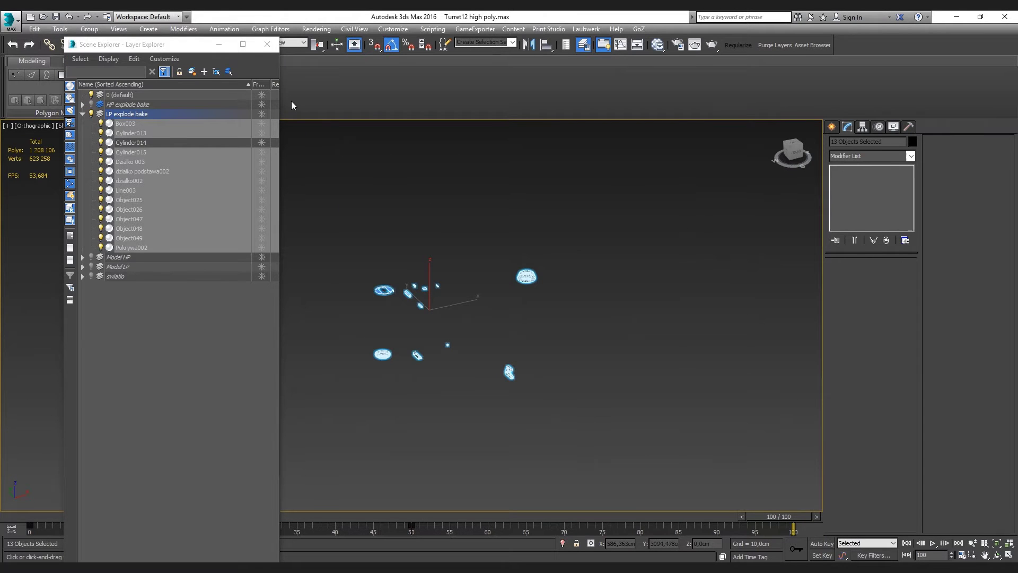
click(218, 45)
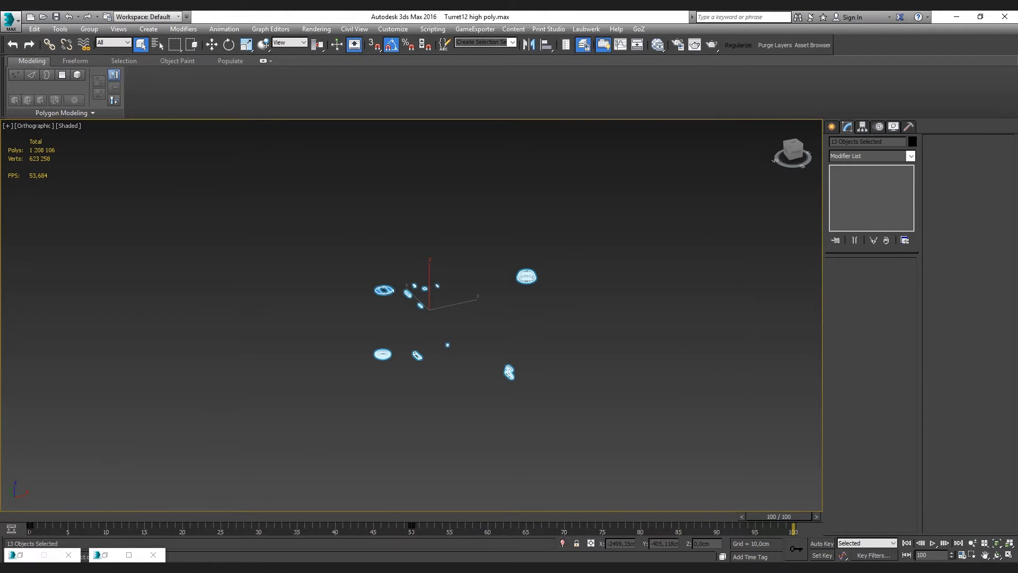
click(10, 568)
Launch xNormal, move its window left, and check the high and low definition mesh lists
text(x)
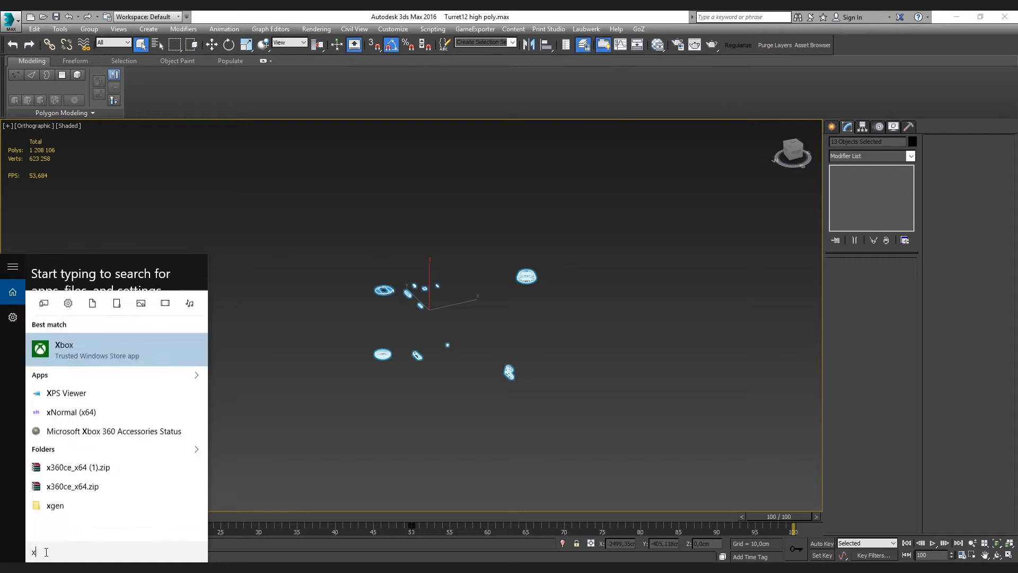
text(no)
click(110, 306)
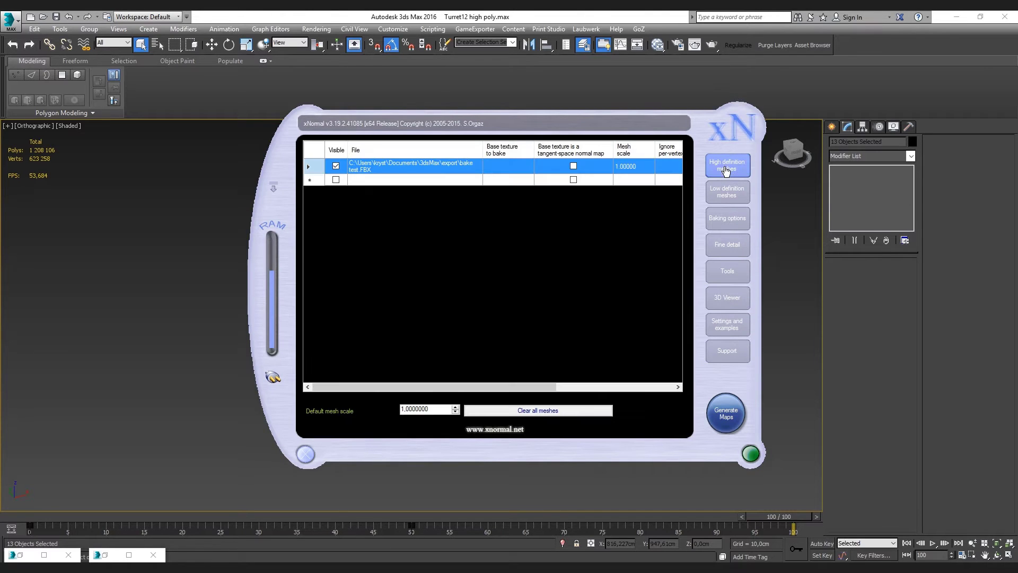
drag(585, 120, 551, 109)
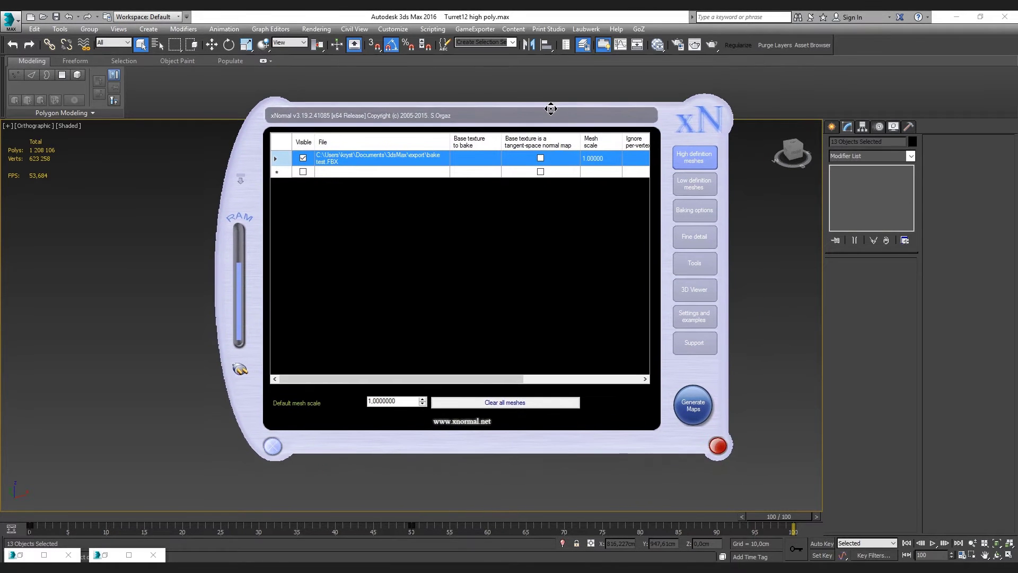
drag(613, 111, 526, 131)
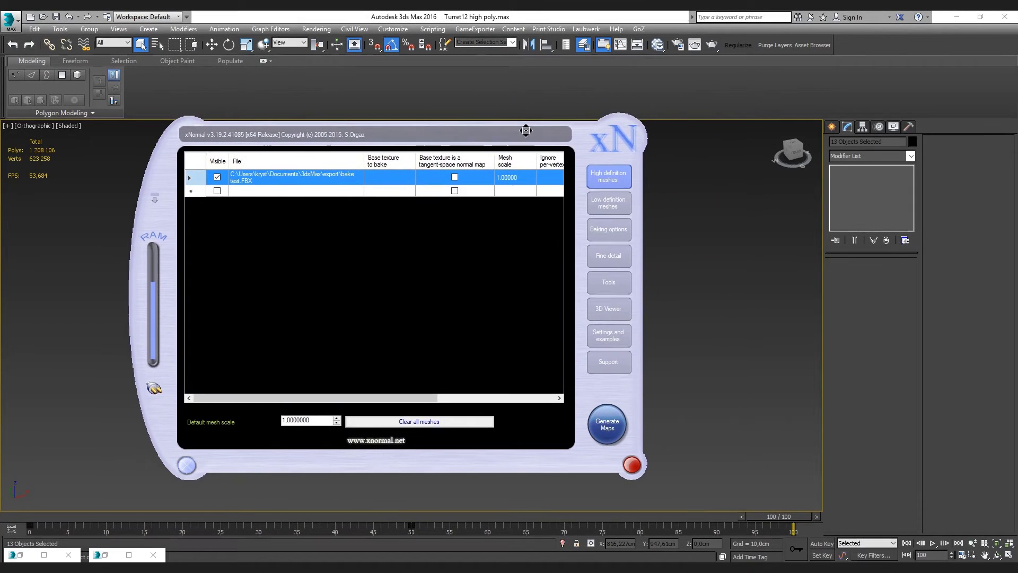
click(625, 211)
click(621, 188)
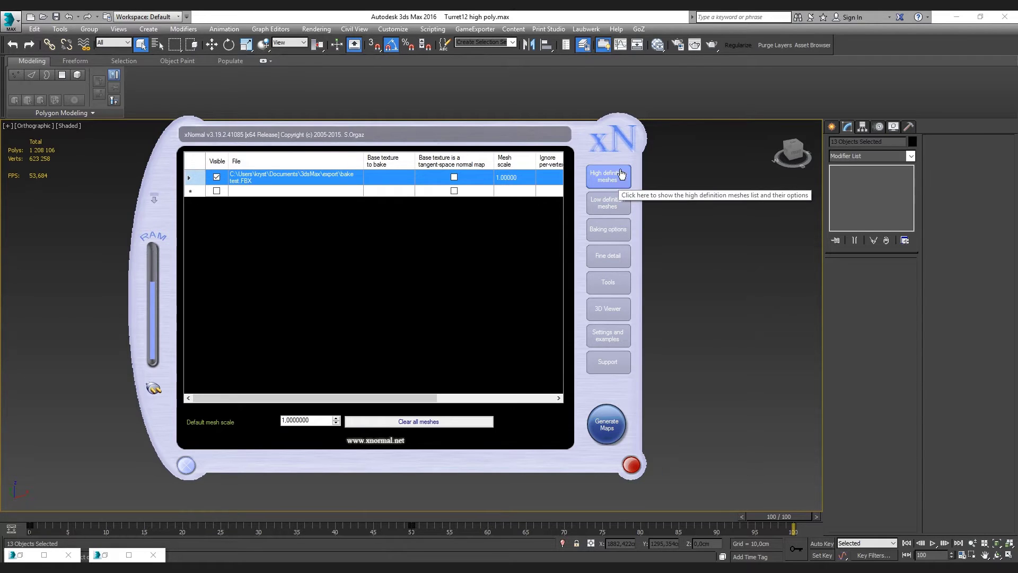
click(618, 202)
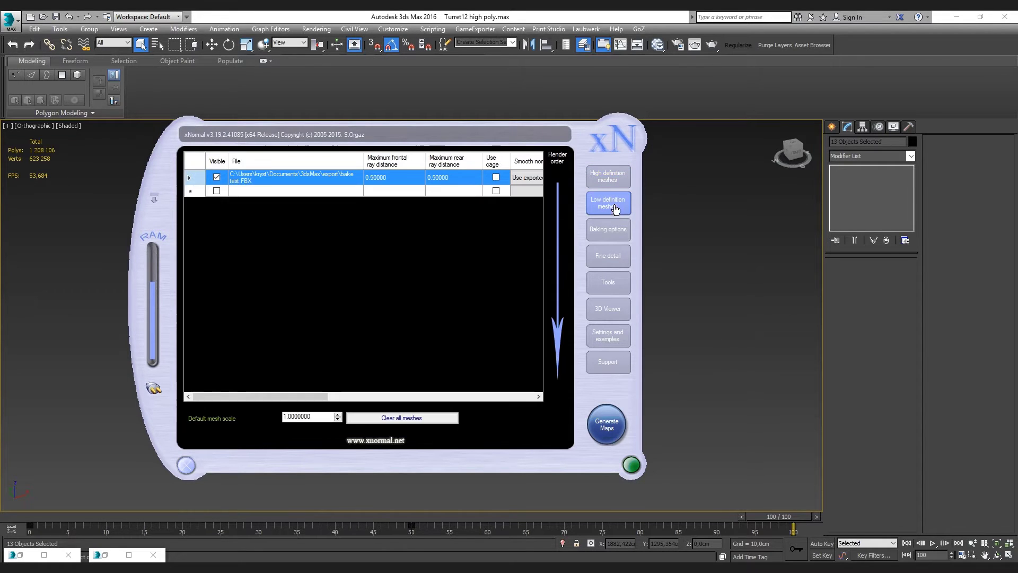
click(621, 176)
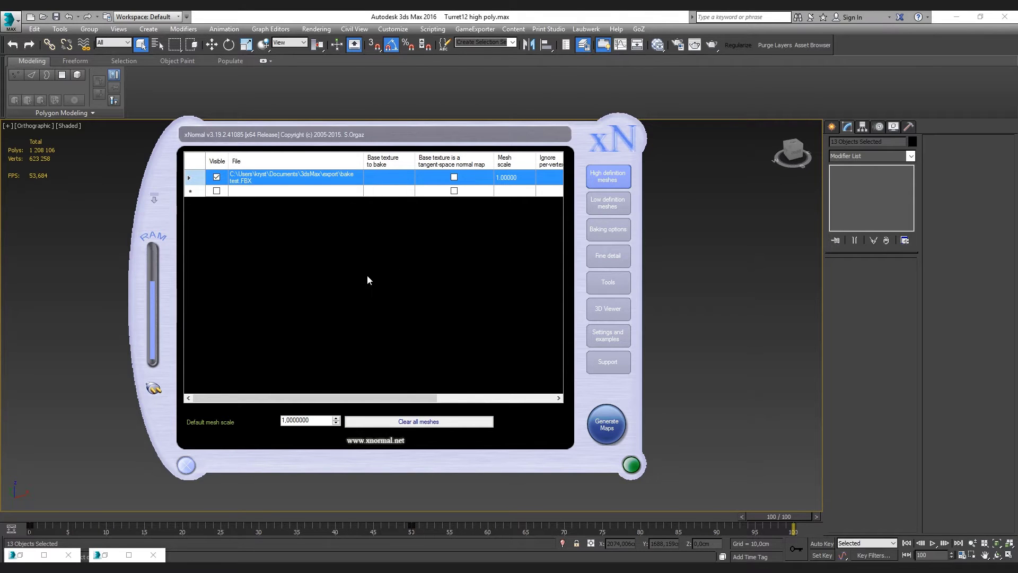
Clear the high definition list and load Model HP explode4.FBX from the turret's Temp folder
click(374, 422)
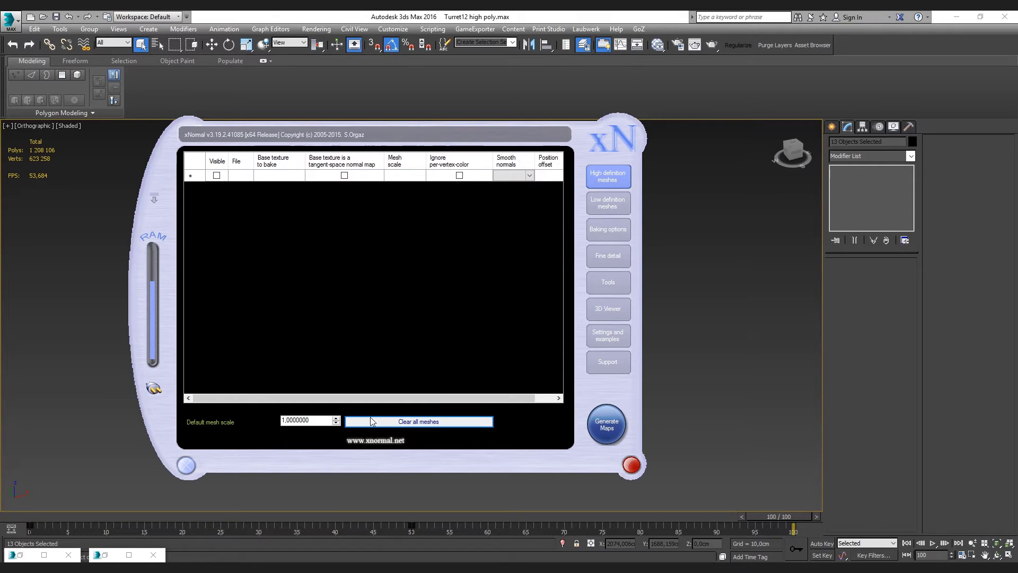
right_click(357, 241)
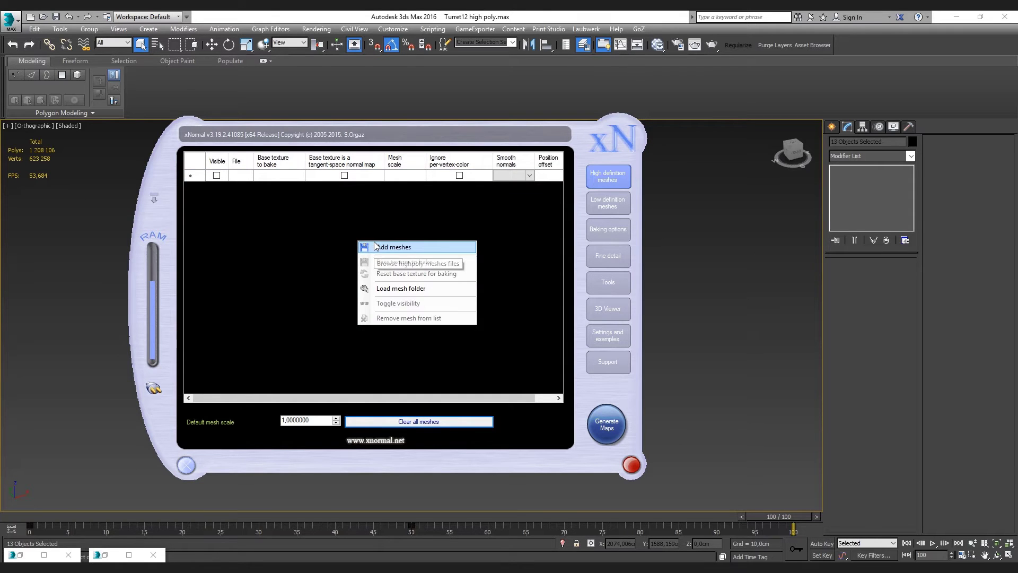
click(374, 245)
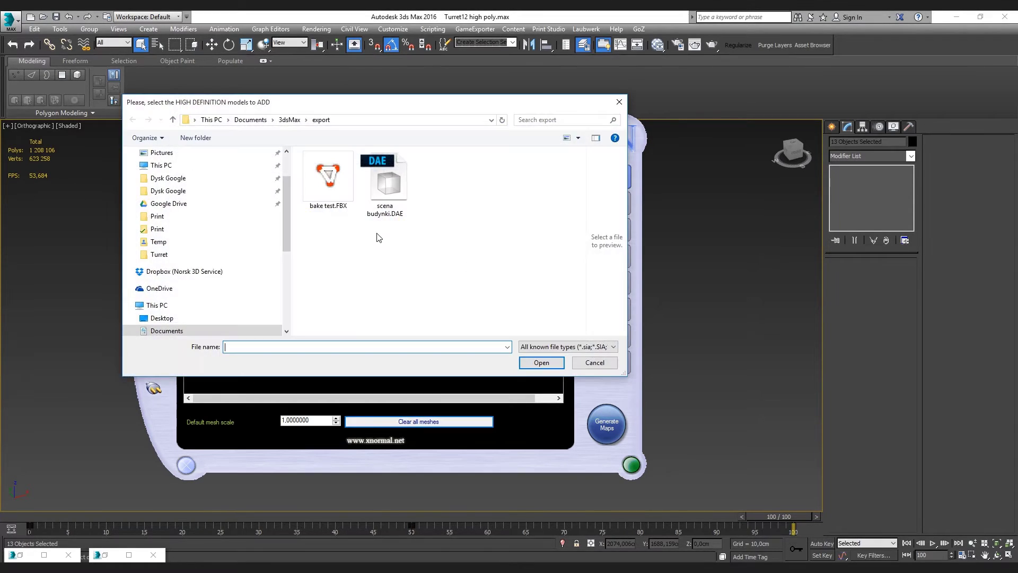
scroll(281, 233, down, 3)
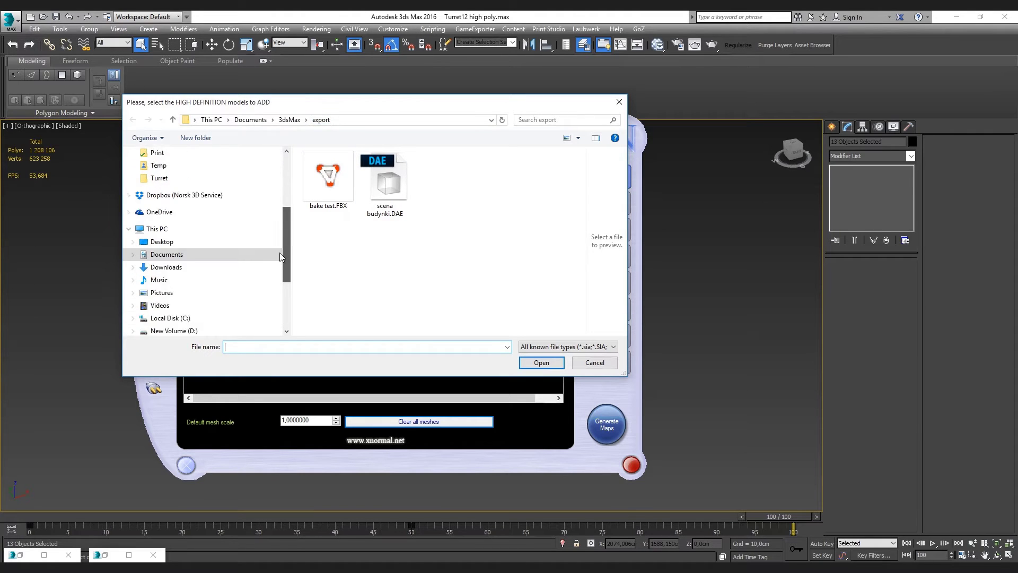
click(192, 306)
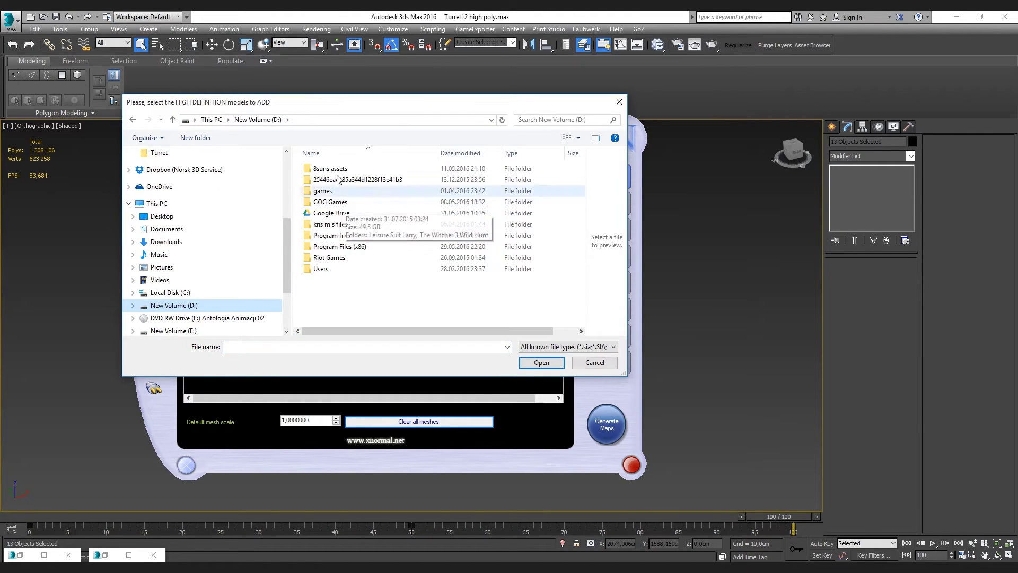
double_click(336, 168)
double_click(321, 169)
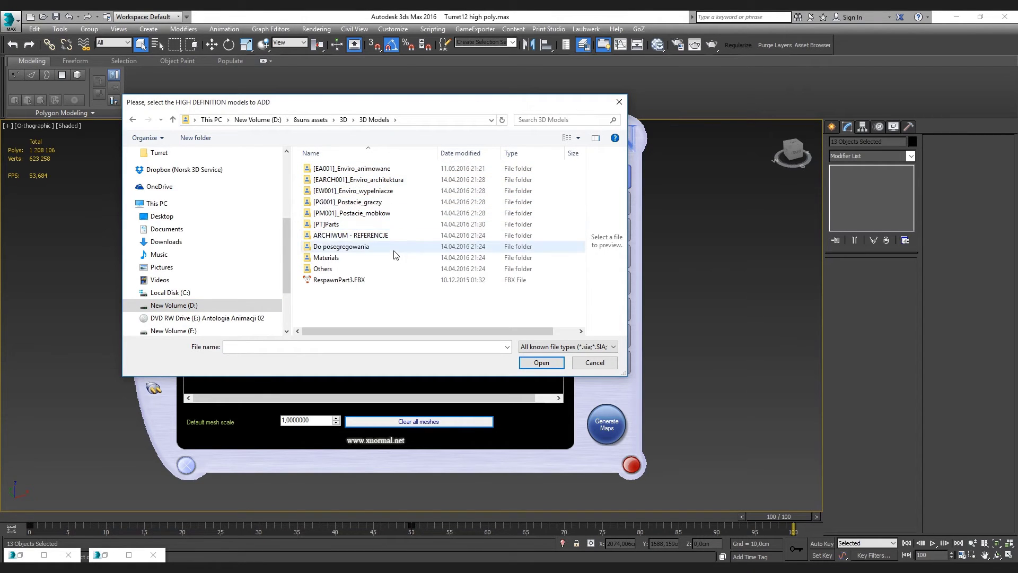
double_click(404, 170)
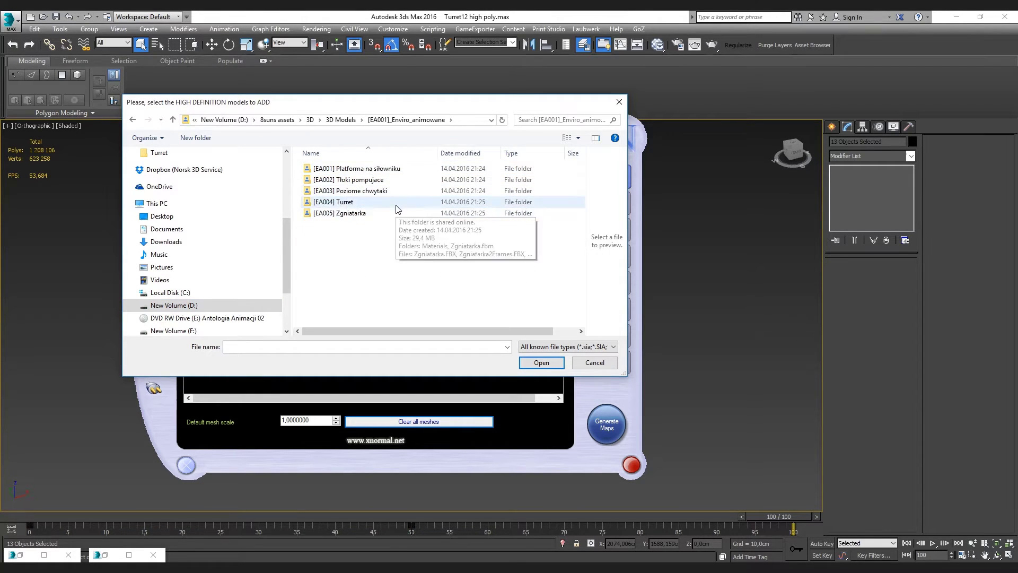
double_click(390, 202)
double_click(370, 214)
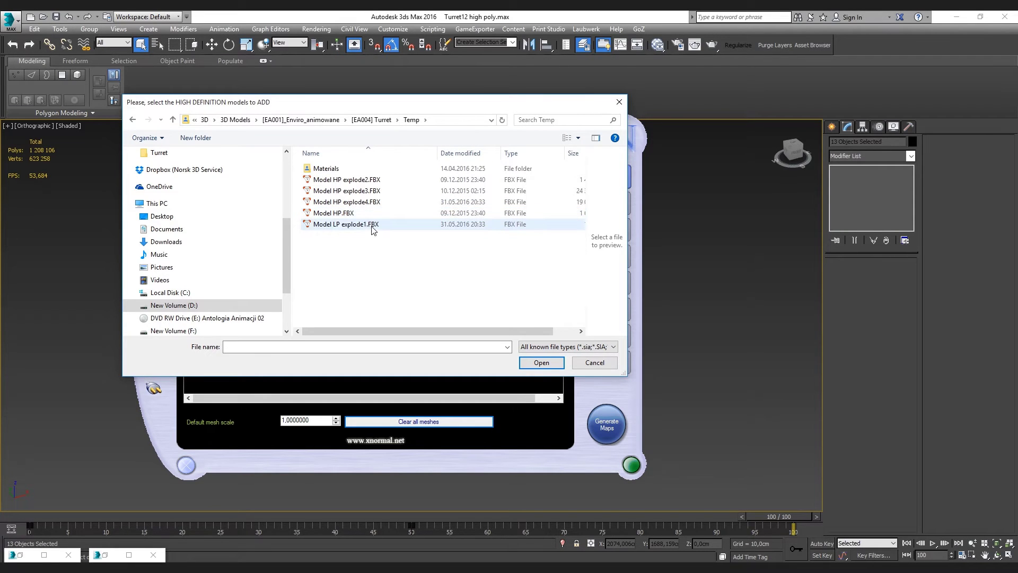
double_click(387, 202)
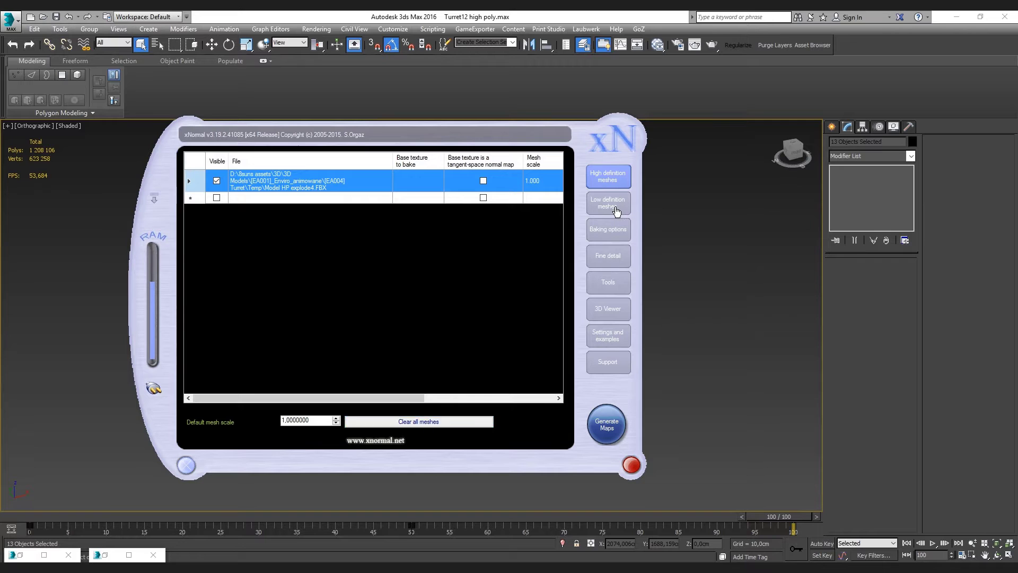
Clear the low definition list and load Model LP explode1.FBX as the low-poly mesh
click(616, 208)
click(446, 419)
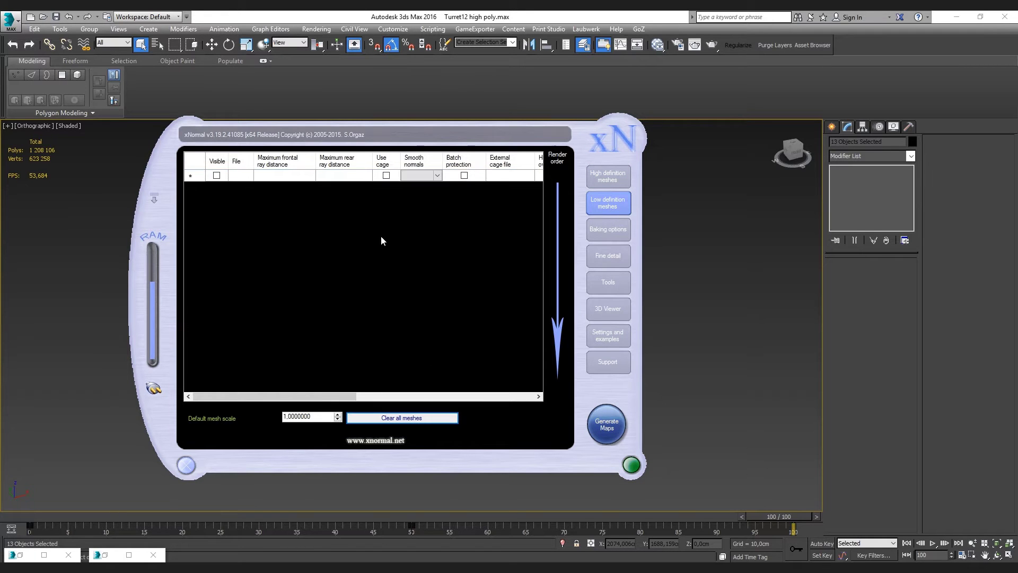
right_click(381, 235)
click(399, 239)
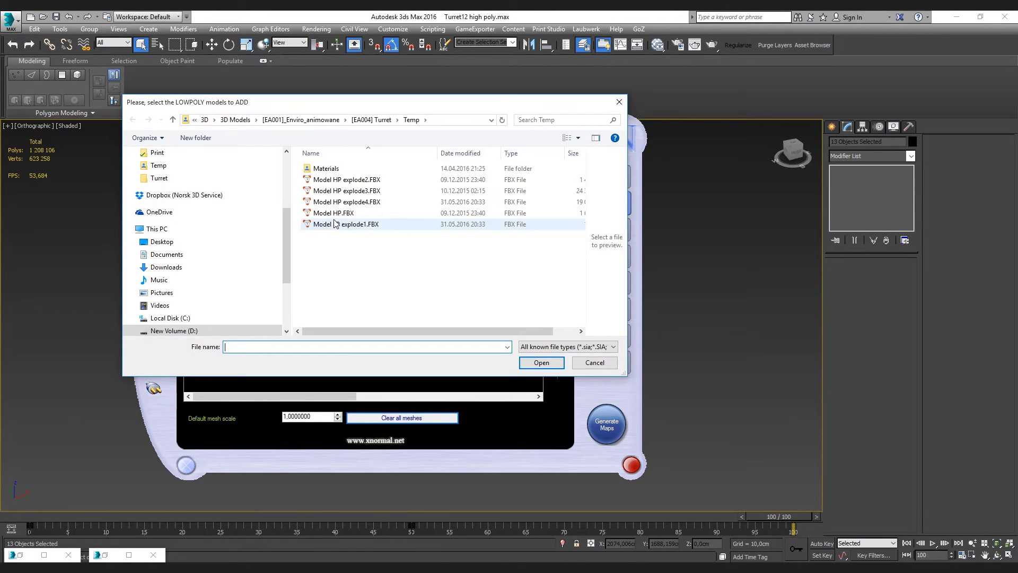
double_click(373, 227)
right_click(398, 244)
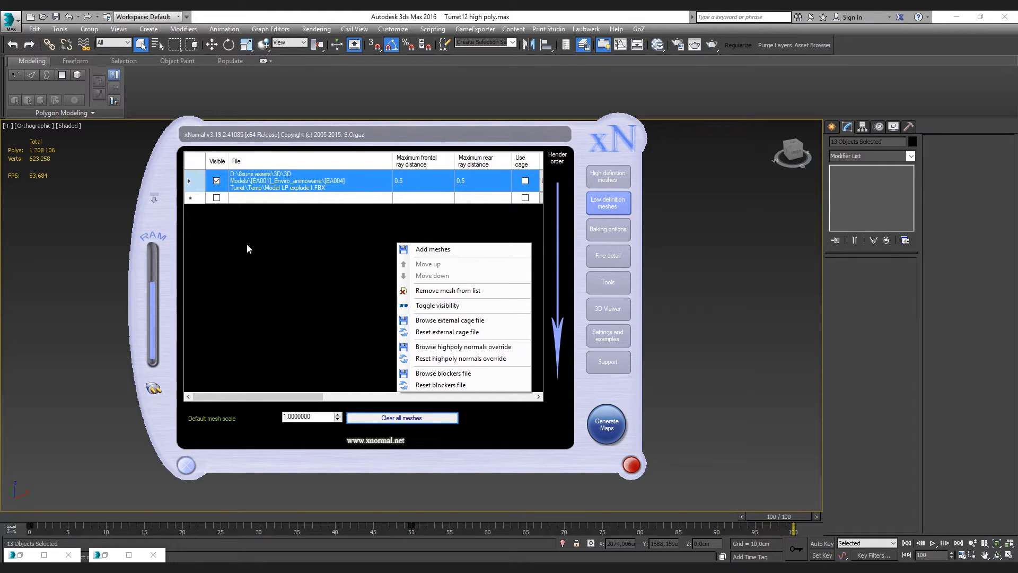
click(327, 278)
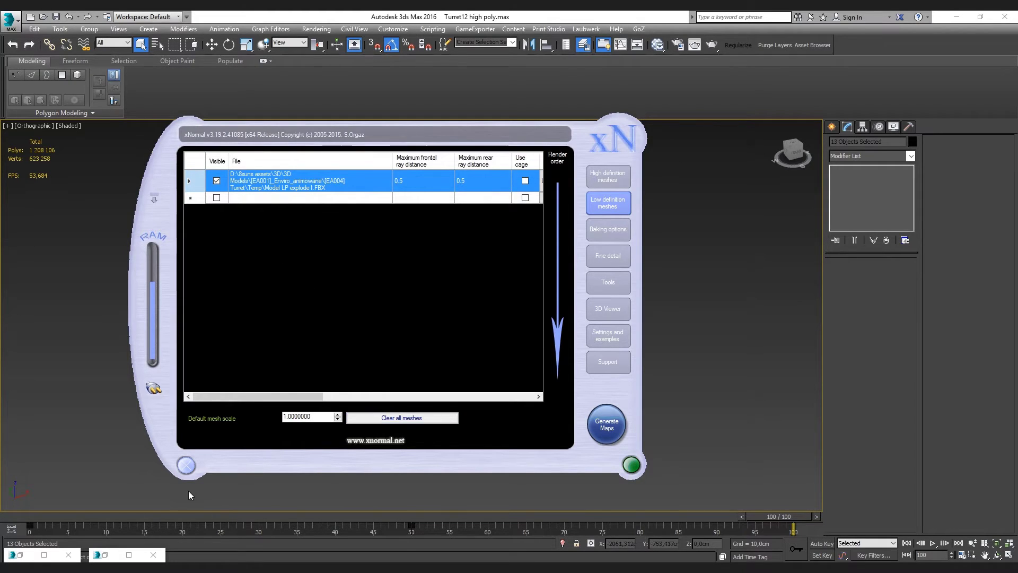
Close xNormal, clear the 3ds Max selection, and rewind the timeline to frame 0
click(186, 466)
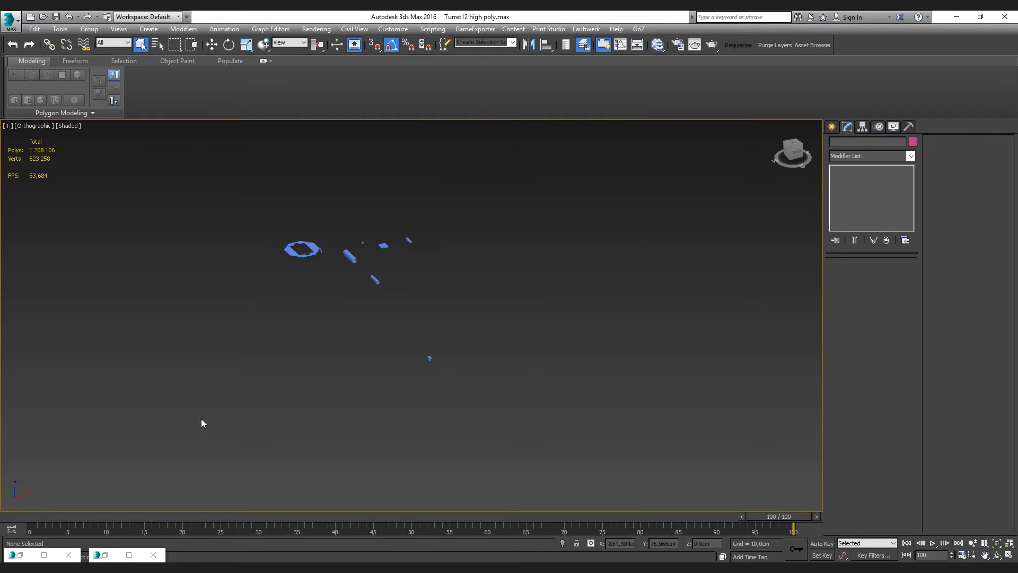
drag(202, 423, 657, 148)
scroll(623, 205, down, 5)
click(667, 271)
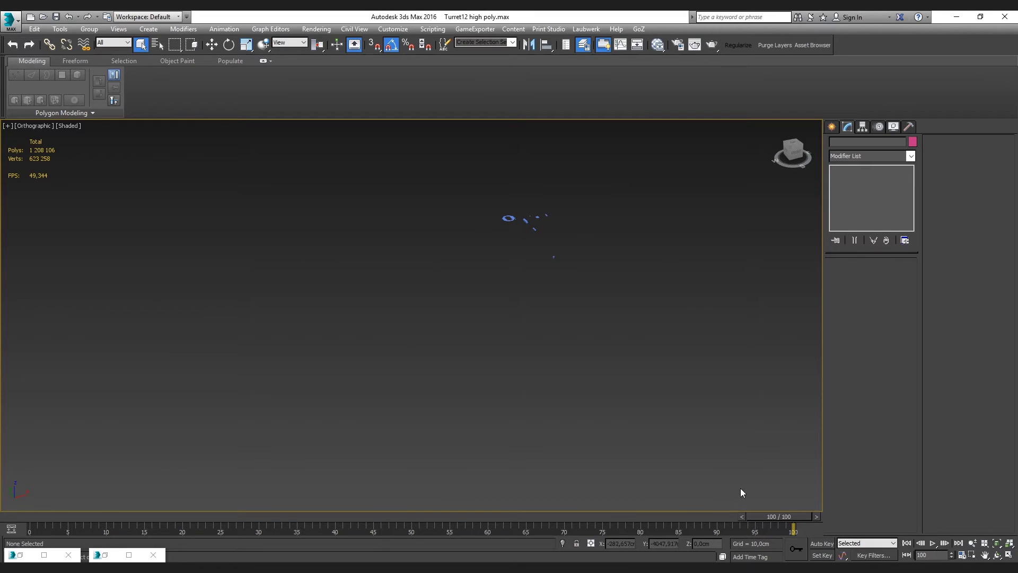
drag(782, 517, 68, 524)
Box-select all 14 exploded turret parts and frame them in the viewport
drag(351, 394, 734, 197)
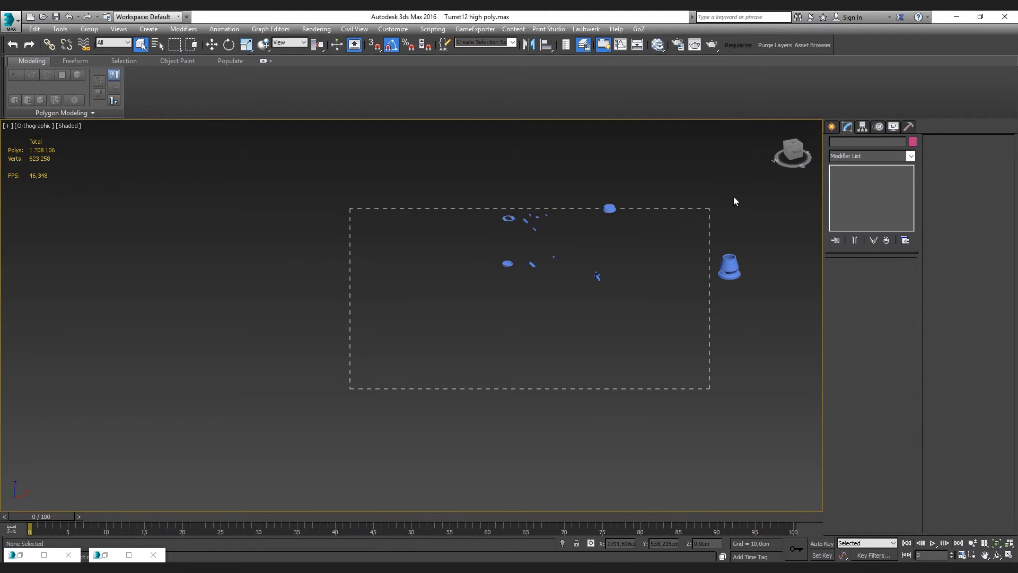
scroll(658, 339, up, 2)
middle_drag(544, 325, 450, 348)
mouse_move(177, 429)
mouse_down()
mouse_move(706, 201)
mouse_move(712, 180)
mouse_up()
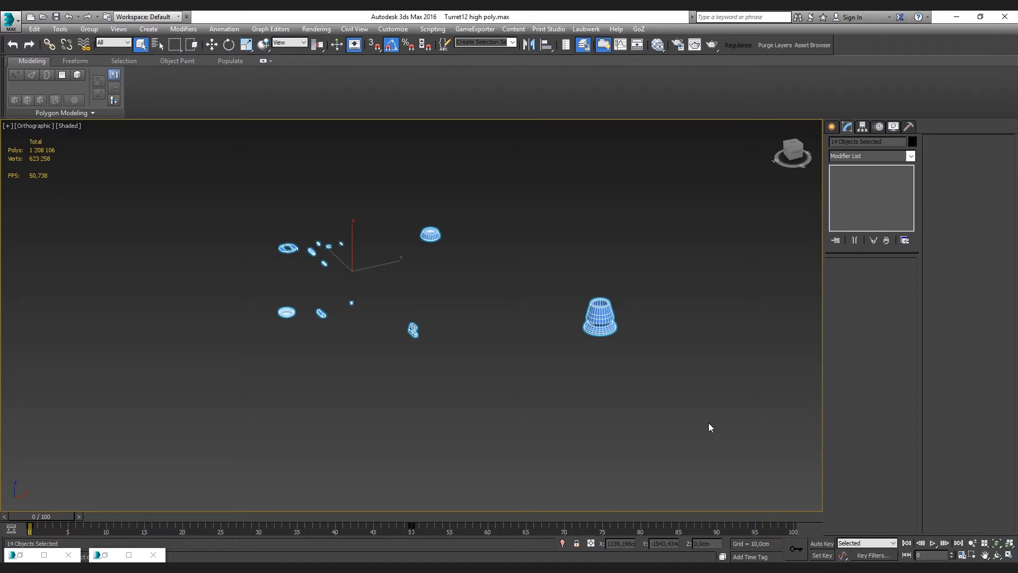
scroll(499, 398, up, 3)
middle_drag(488, 385, 506, 346)
scroll(478, 313, up, 2)
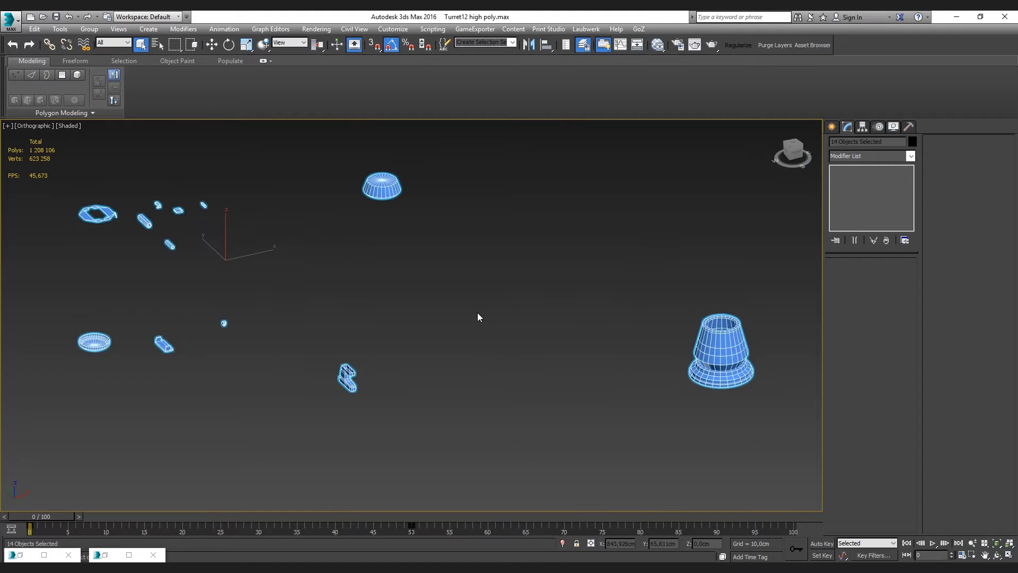
scroll(477, 313, down, 2)
Add an Edit Poly modifier to the turret parts and rename it Triangulacja
click(873, 155)
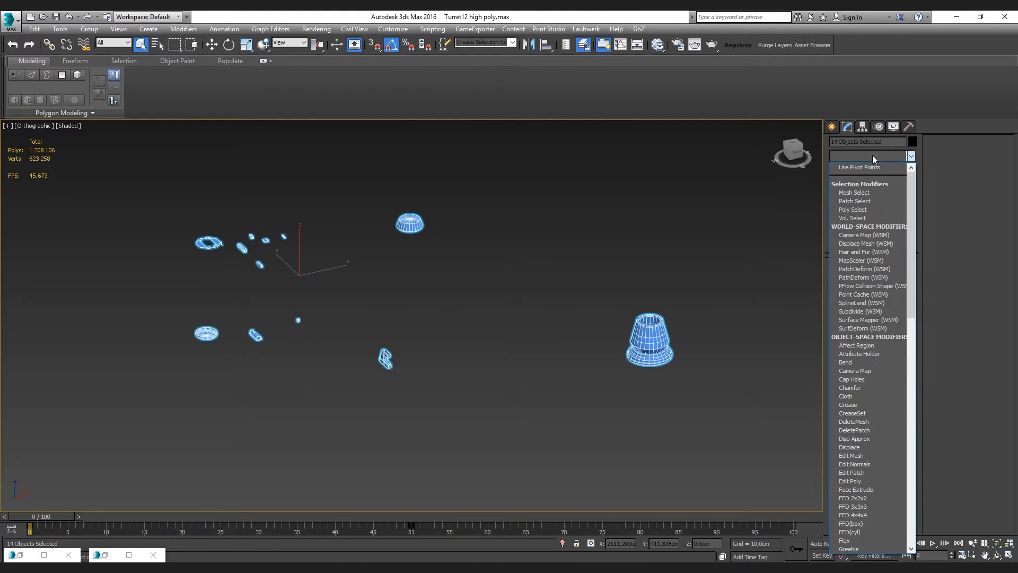
text(esh)
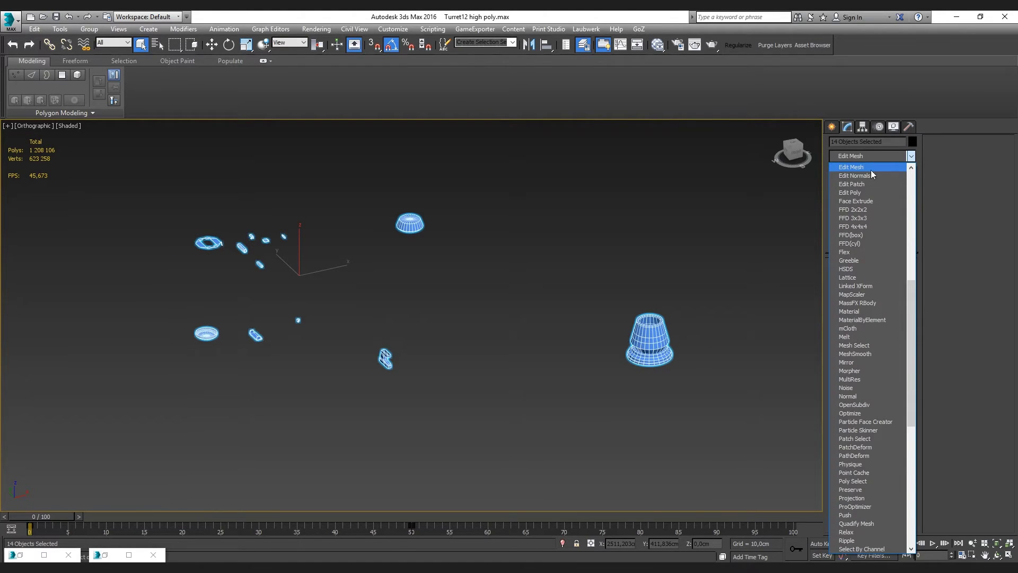
click(865, 193)
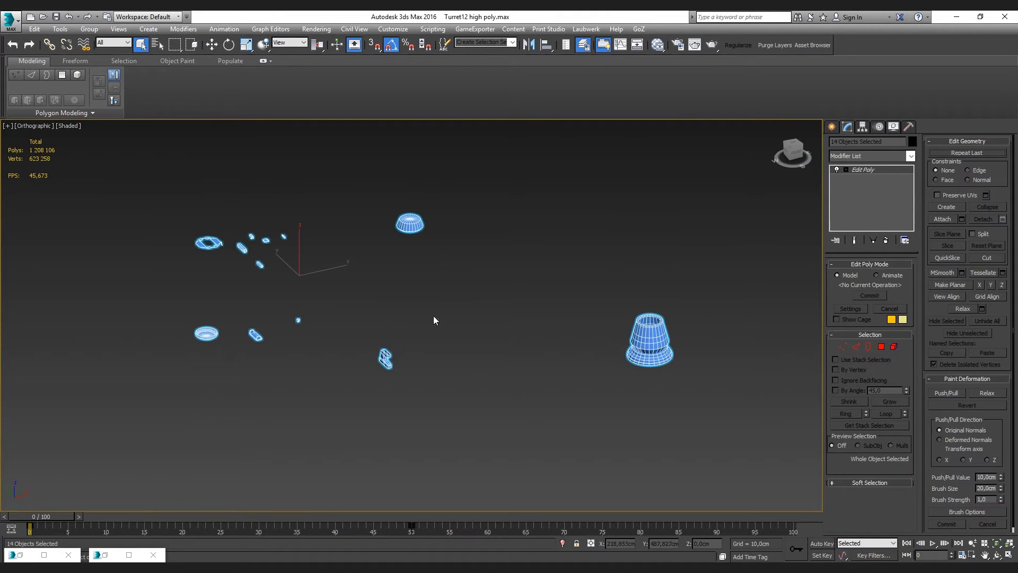
right_click(887, 171)
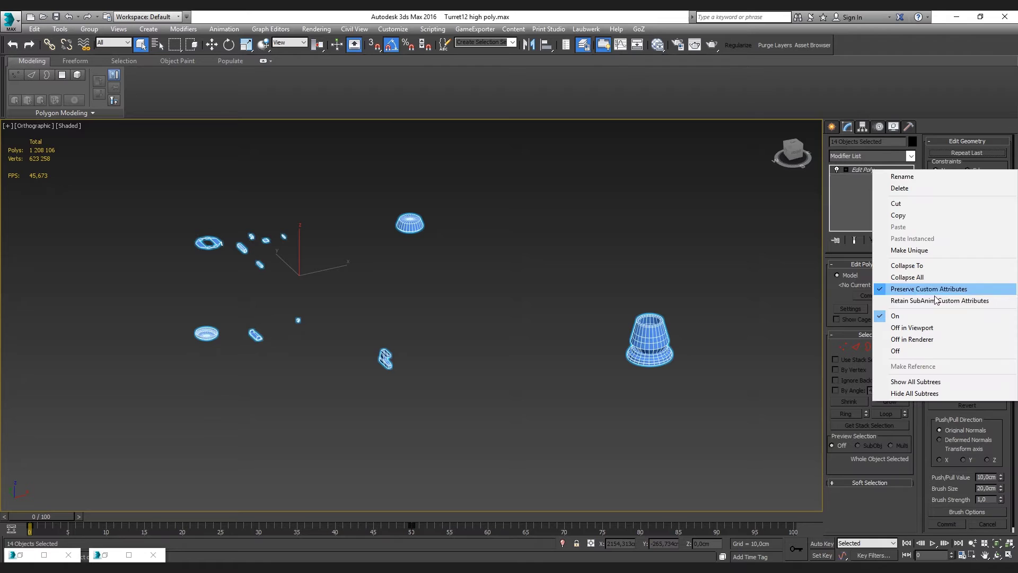
click(946, 178)
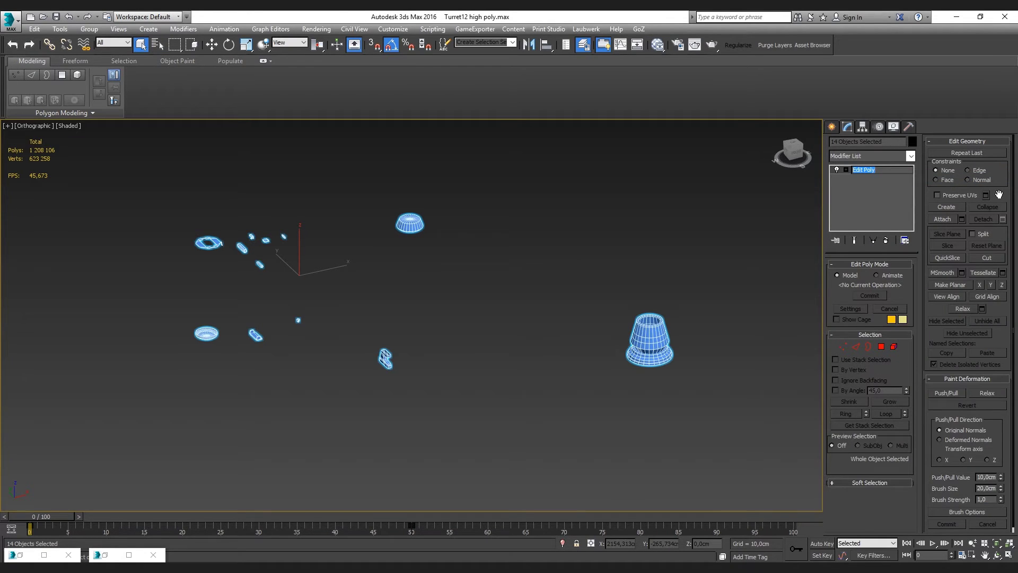
text(Triangulacja)
key(Return)
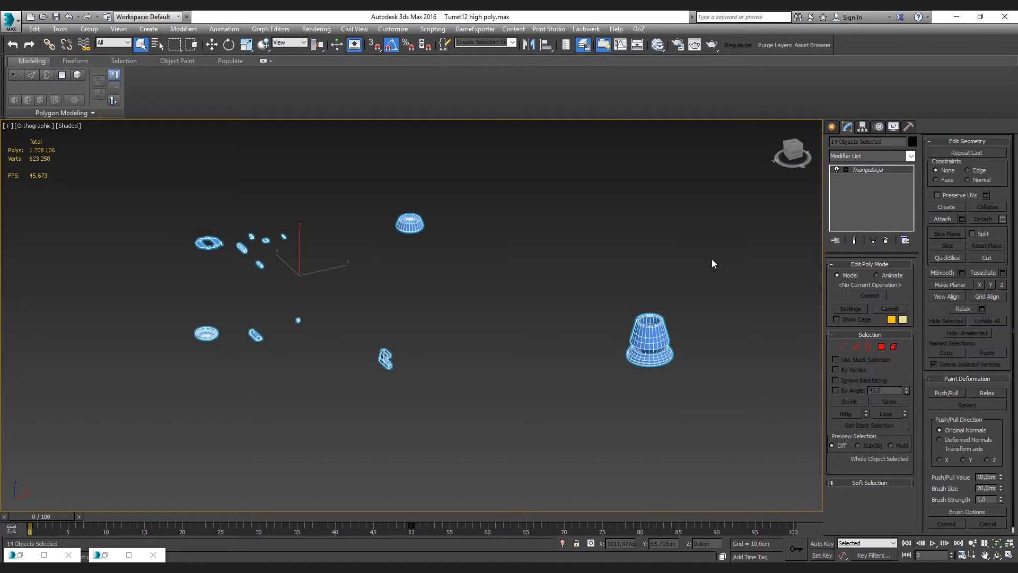
Reselect all 14 parts and inspect their triangulated vertices across the viewport
click(541, 244)
drag(141, 371, 732, 154)
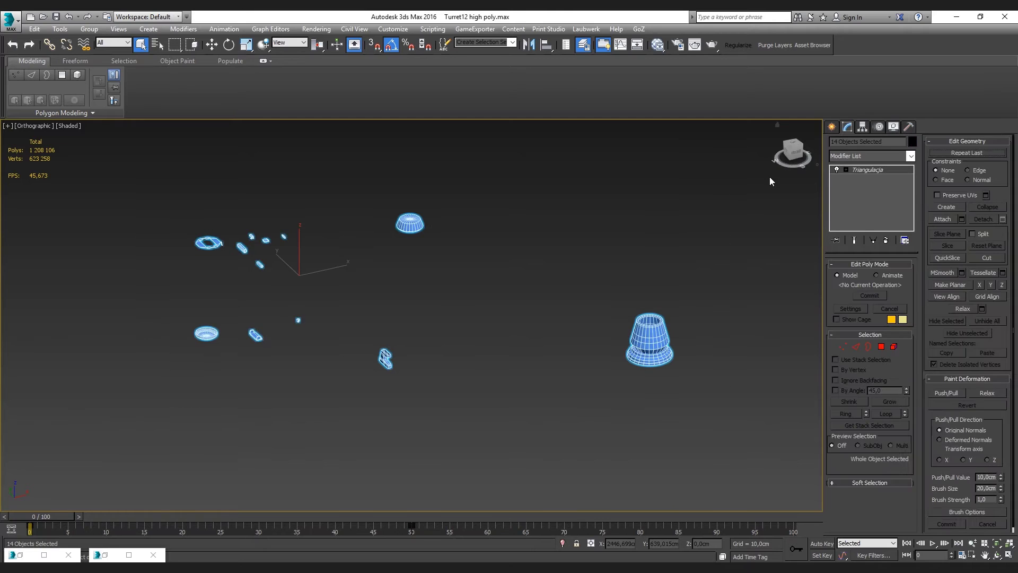
key(1)
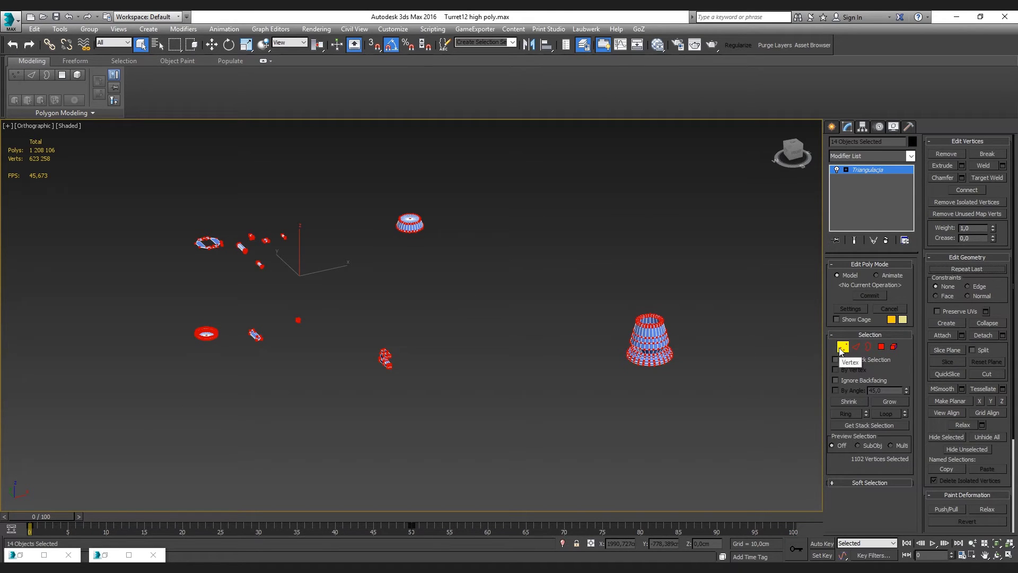
click(959, 191)
scroll(688, 348, up, 5)
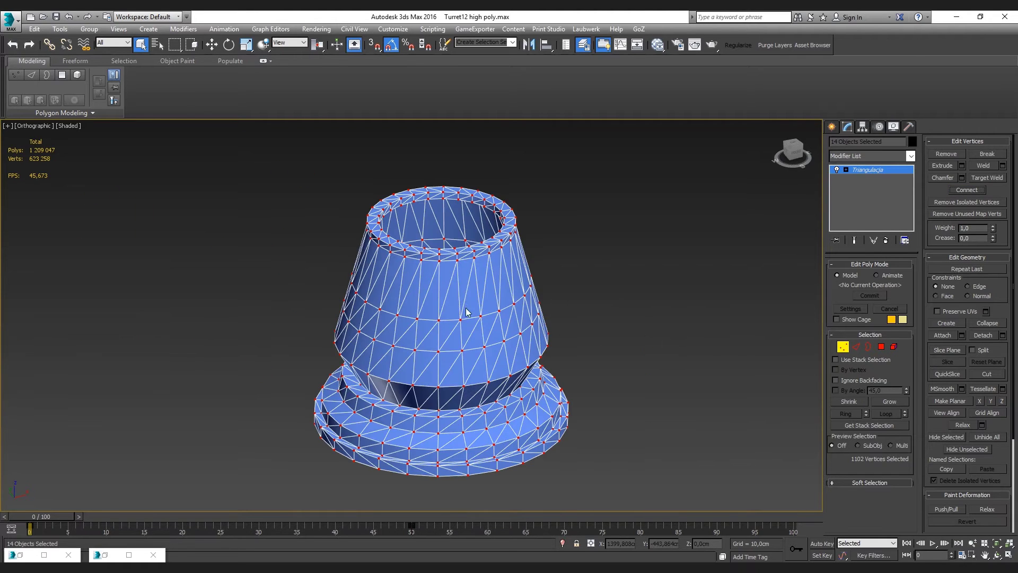
scroll(456, 297, up, 2)
scroll(451, 291, up, 1)
scroll(451, 291, down, 5)
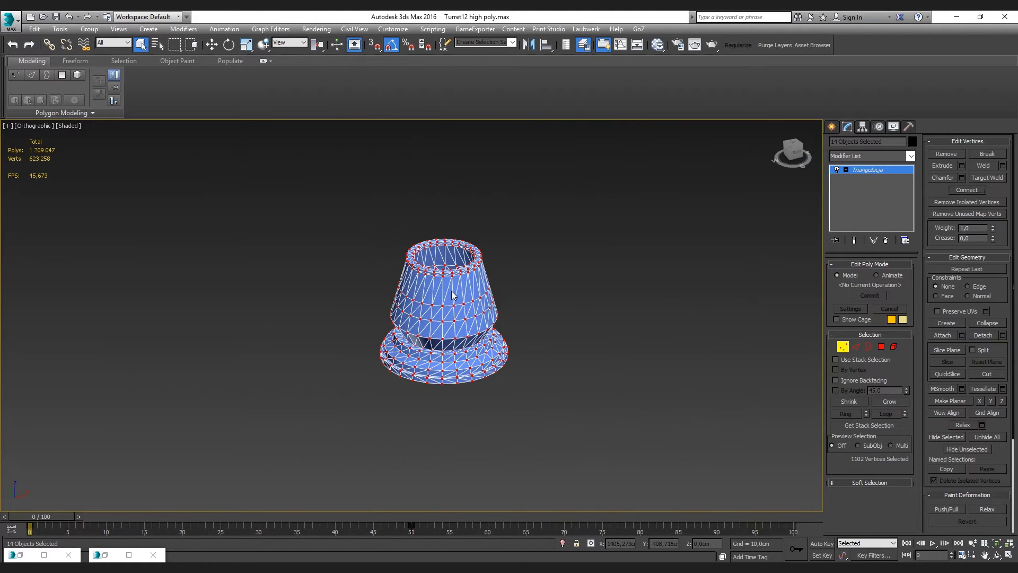
middle_drag(450, 291, 579, 295)
scroll(572, 305, down, 2)
scroll(568, 305, down, 3)
scroll(504, 274, up, 3)
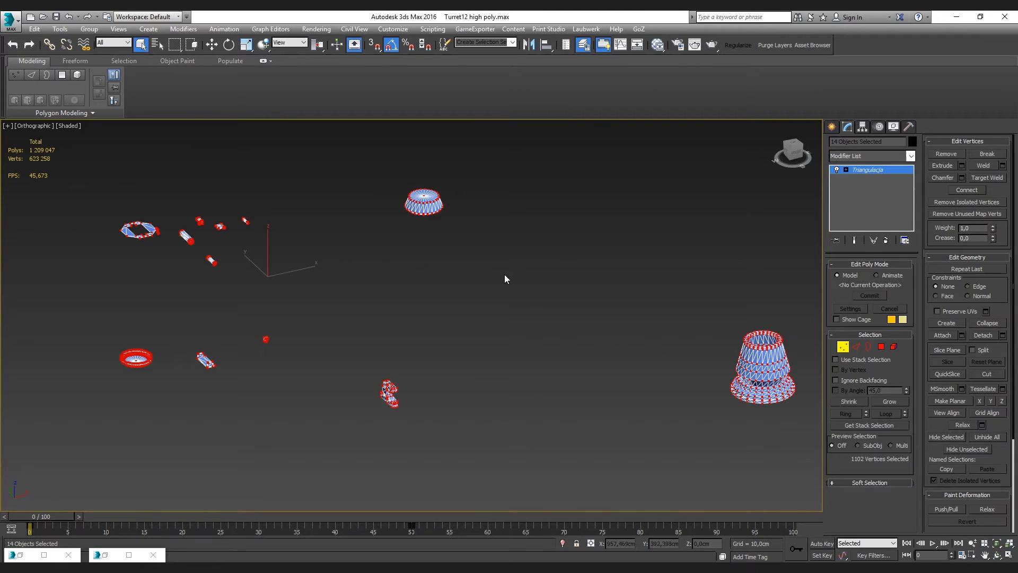
scroll(425, 194, up, 5)
scroll(403, 311, up, 3)
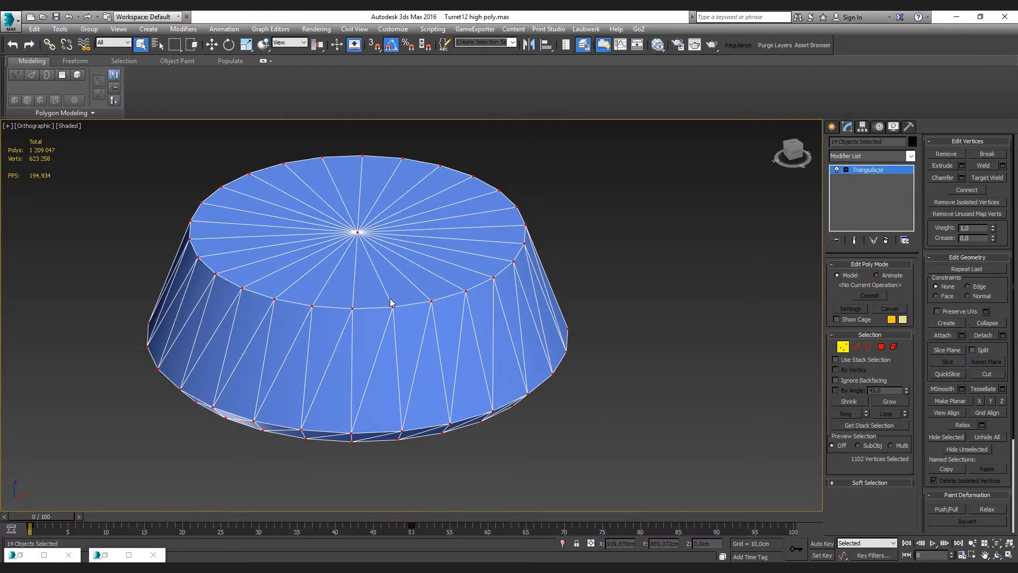
scroll(391, 300, down, 4)
scroll(408, 320, down, 5)
middle_drag(456, 391, 414, 360)
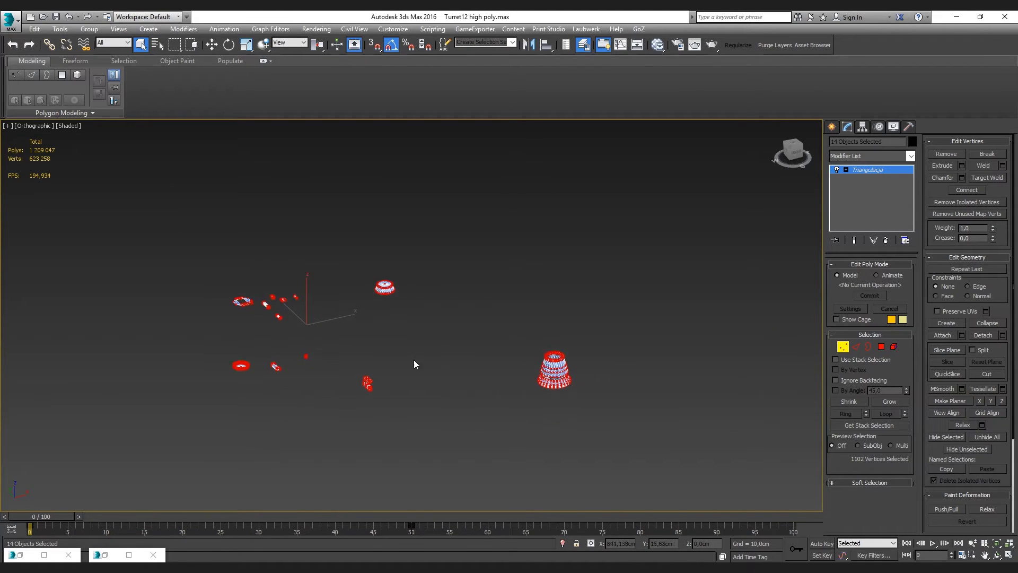
scroll(414, 360, up, 2)
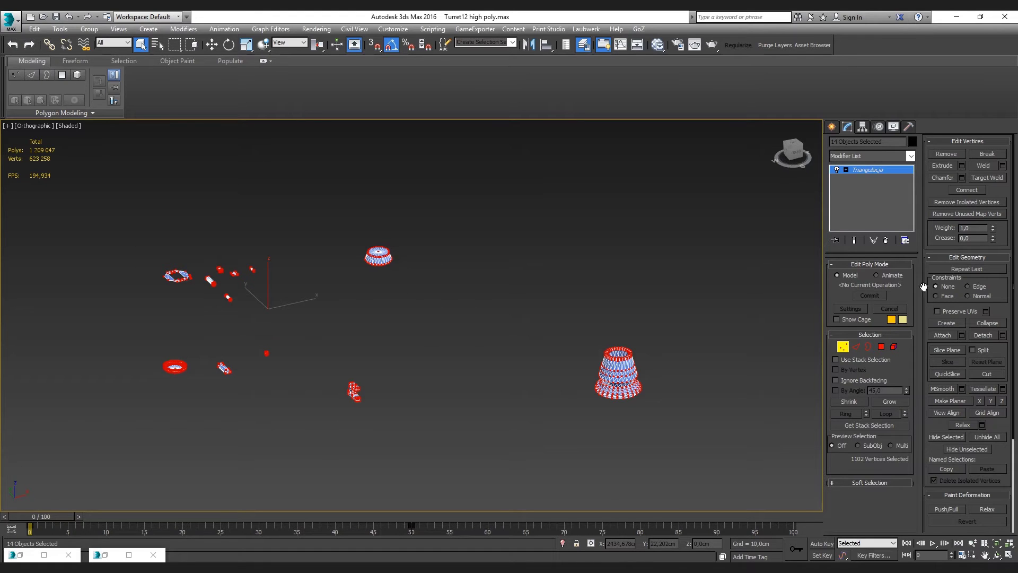
Leave vertex mode and duplicate the 14 parts as independent copies
key(1)
key(ctrl+v)
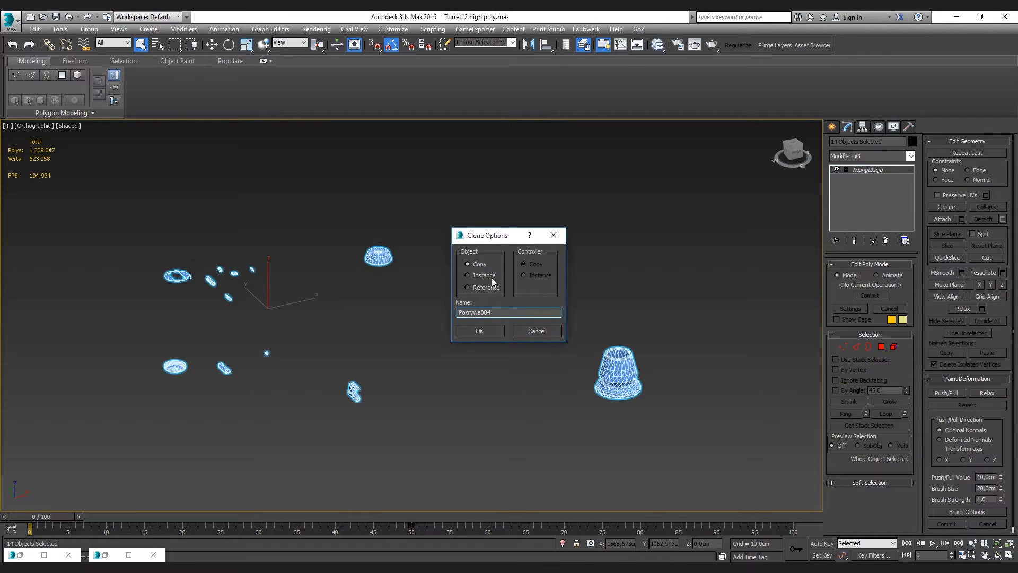
click(495, 332)
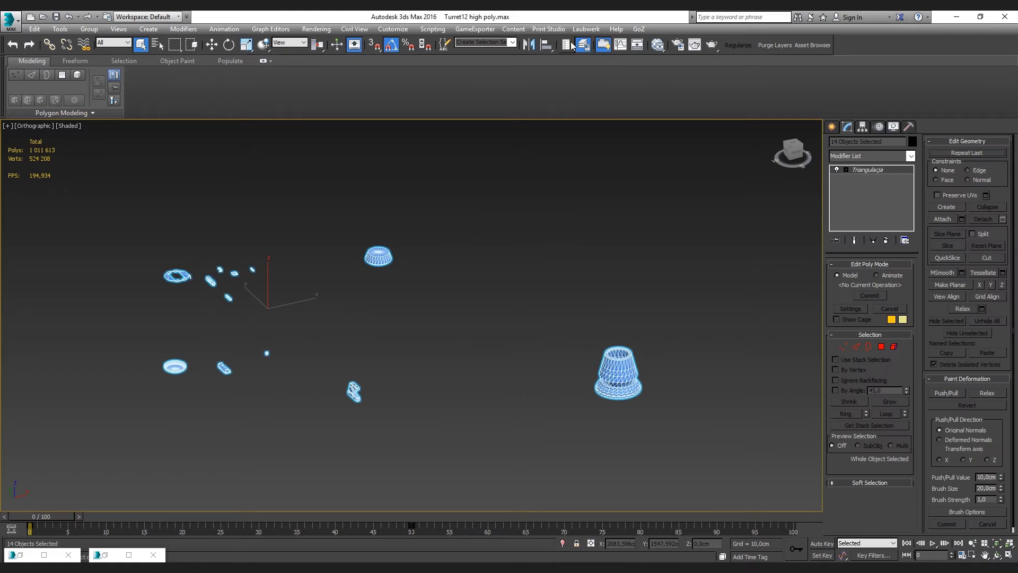
Put the copies in a new layer named 'Explode bake cage'
click(19, 554)
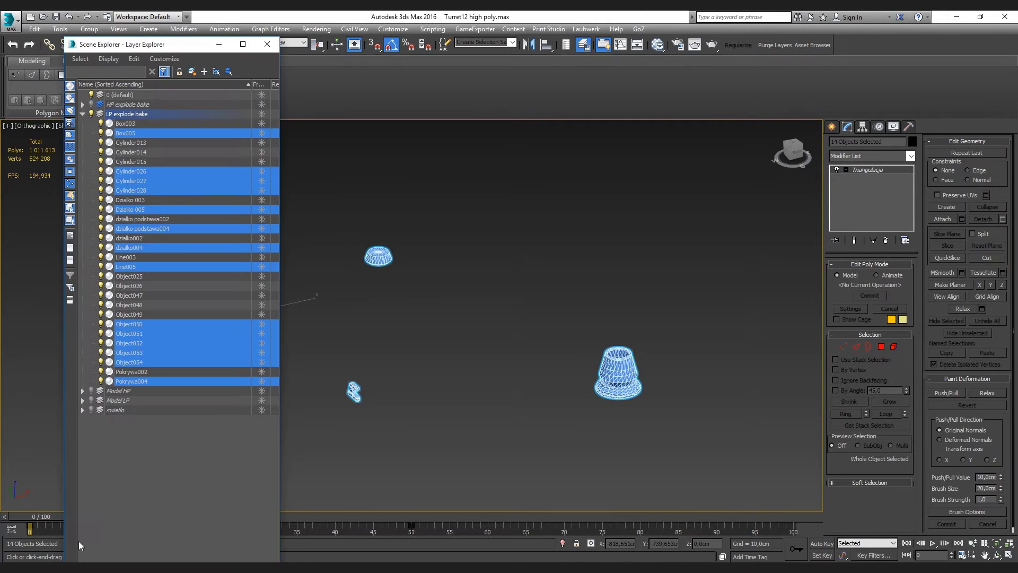
click(193, 73)
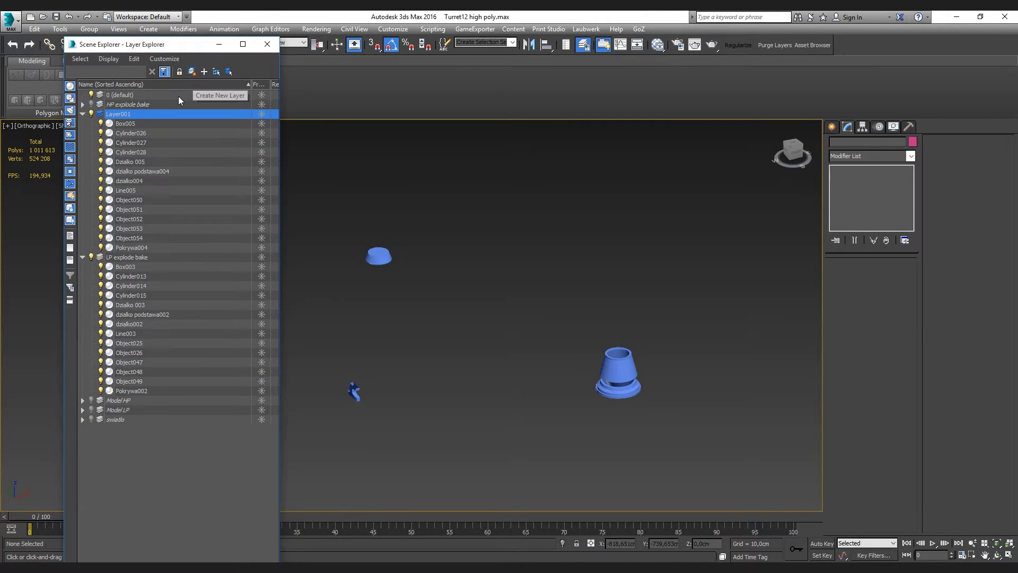
right_click(132, 113)
click(179, 165)
text(Ex)
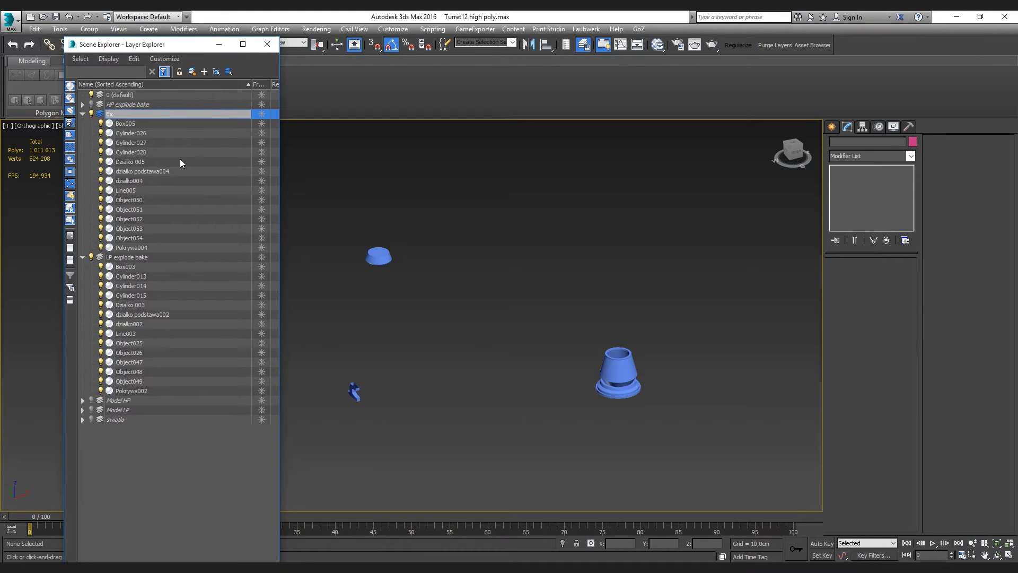
text(plode b)
key(BackSpace)
text(ke cage)
key(Return)
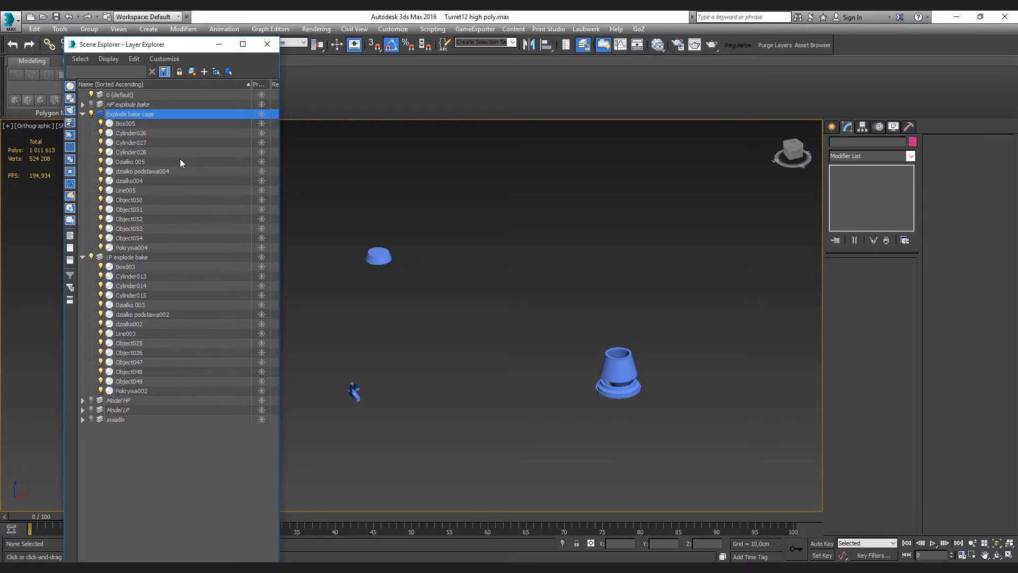
scroll(440, 353, down, 5)
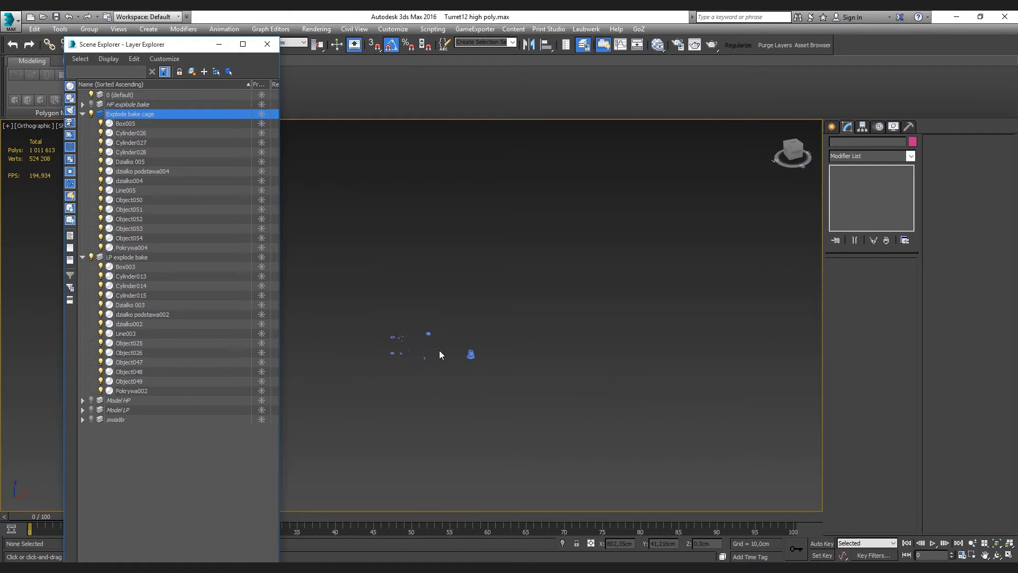
click(92, 257)
click(91, 104)
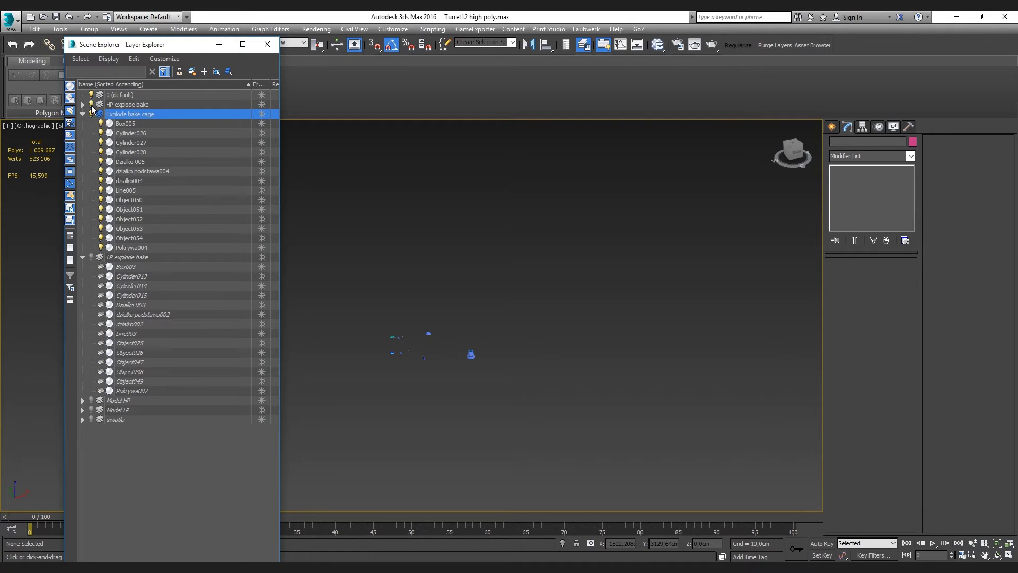
scroll(401, 366, up, 5)
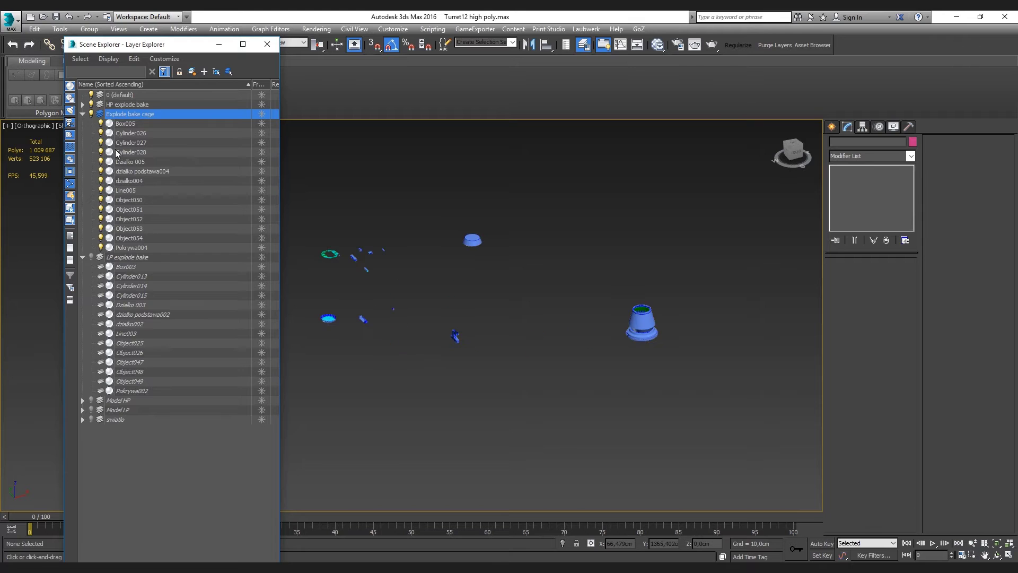
click(126, 123)
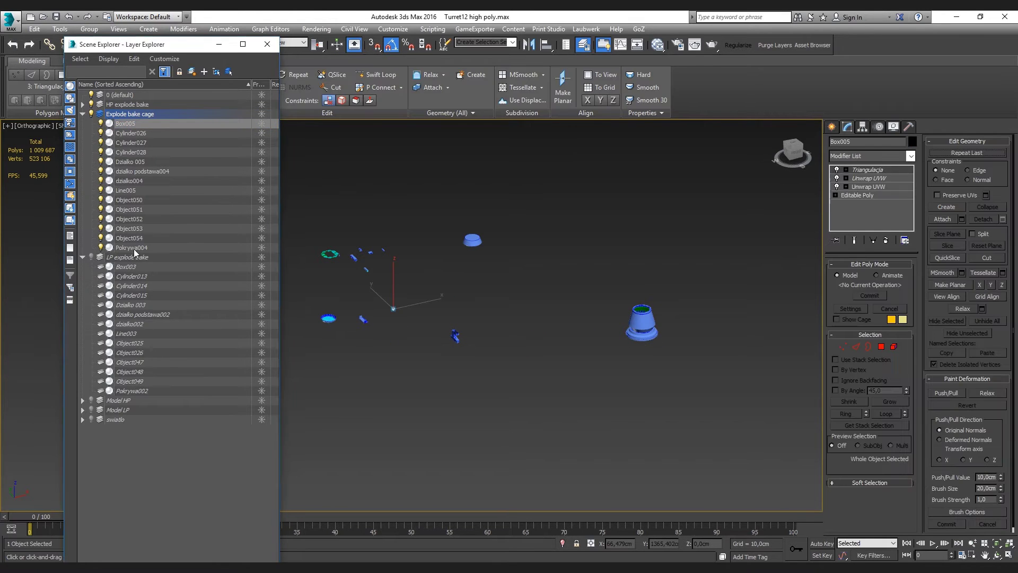
shift+click(133, 248)
scroll(587, 345, up, 3)
scroll(689, 335, up, 3)
scroll(716, 329, down, 2)
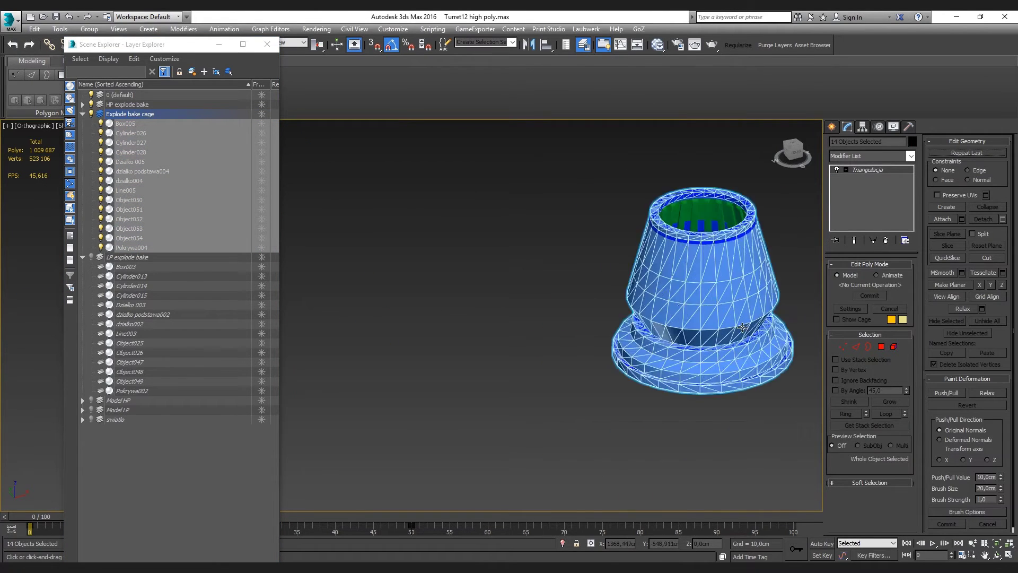
scroll(743, 326, up, 4)
scroll(743, 327, down, 5)
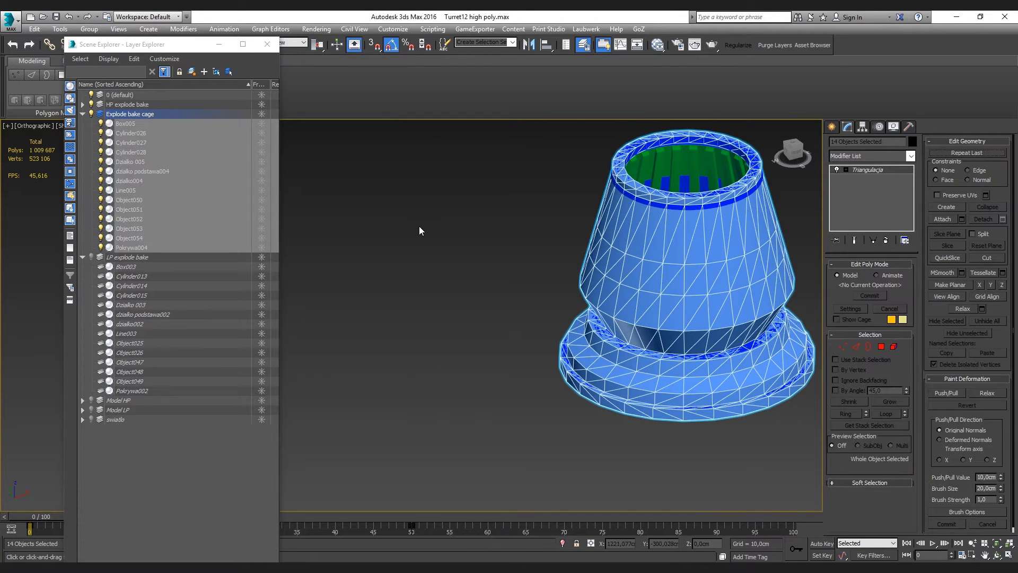
click(92, 114)
click(93, 113)
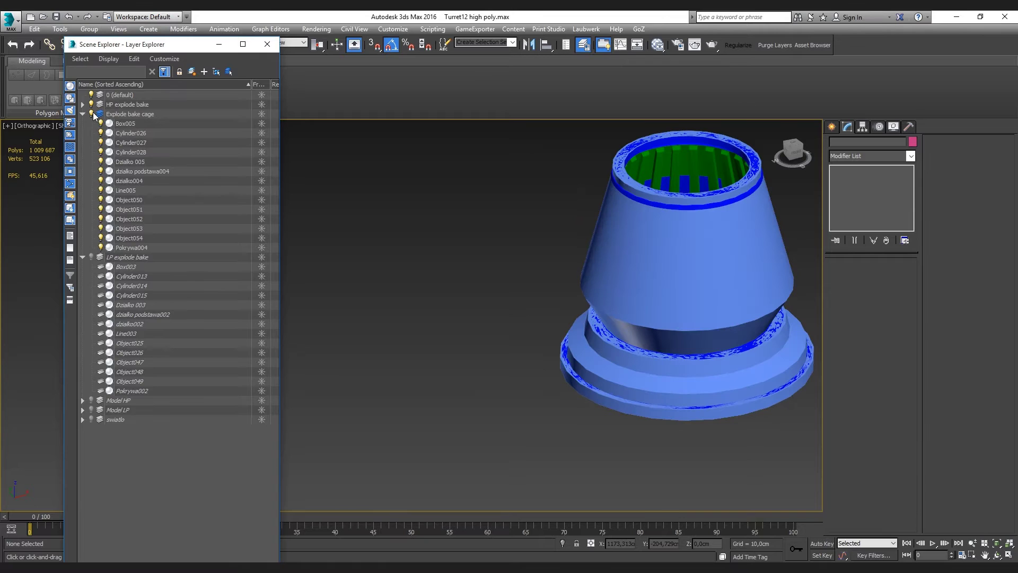
click(134, 122)
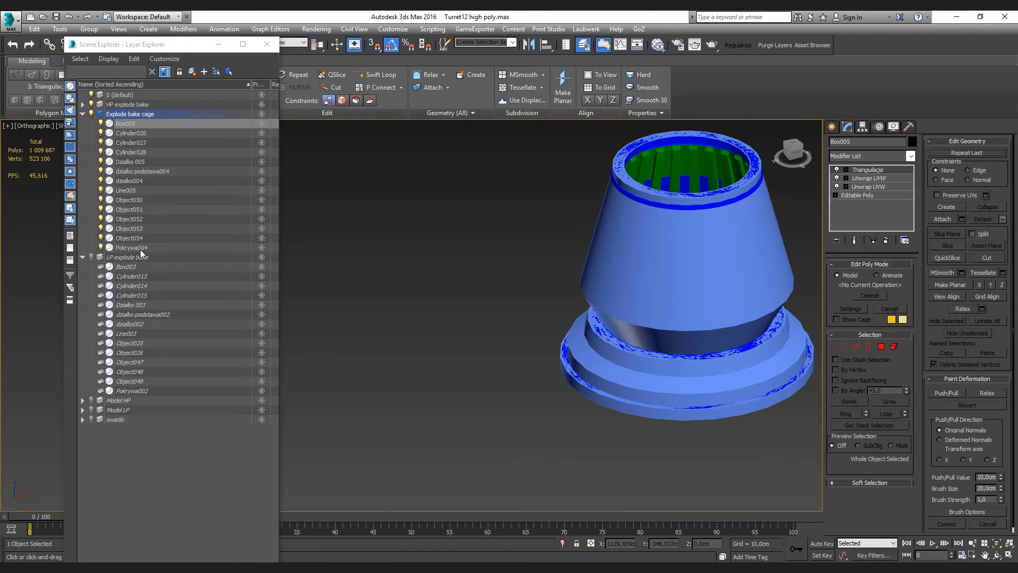
shift+click(138, 248)
scroll(497, 285, down, 10)
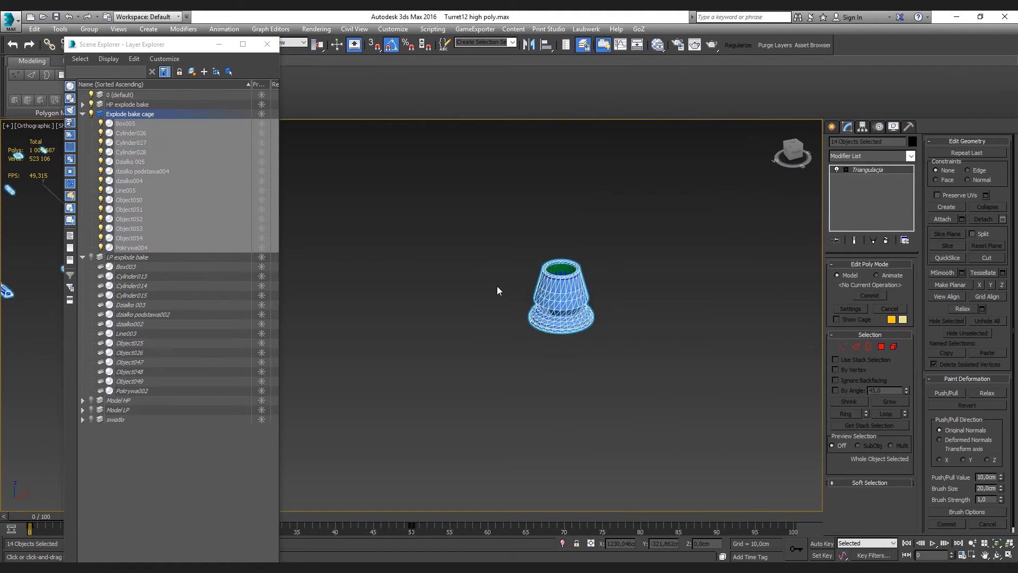
Add a Push modifier to all 14 bake-cage objects
click(911, 155)
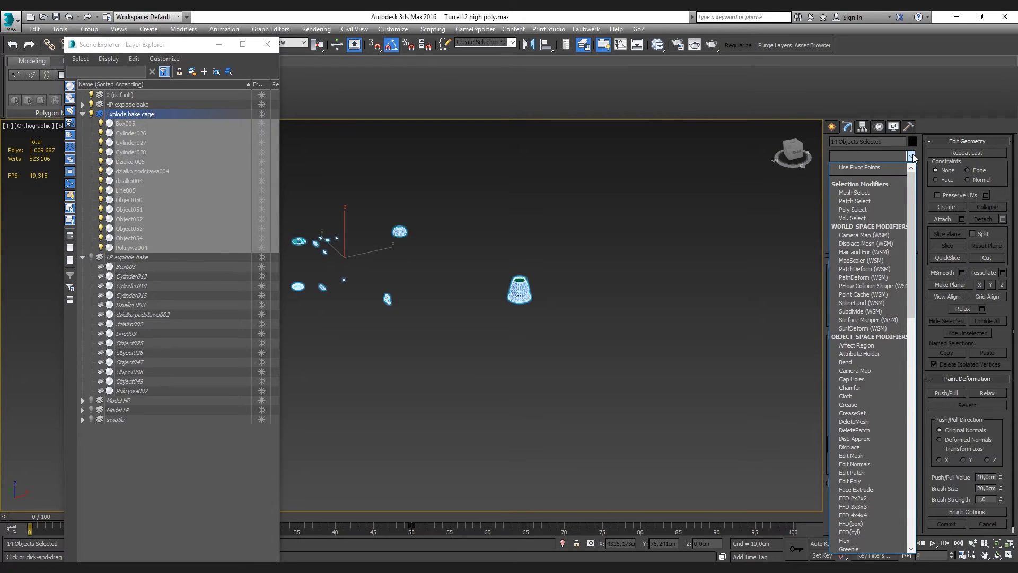
text(push)
key(Return)
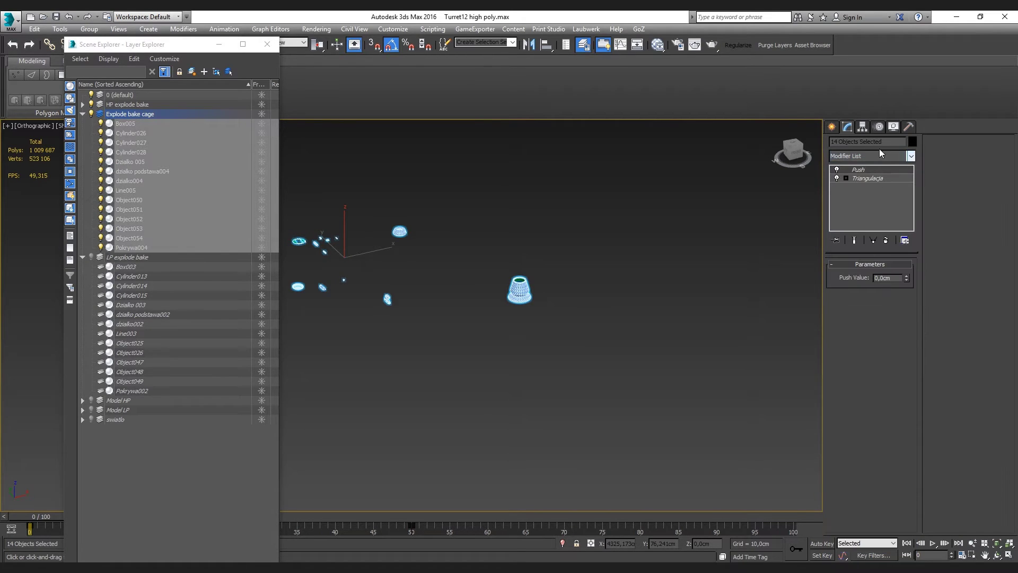
scroll(610, 300, up, 3)
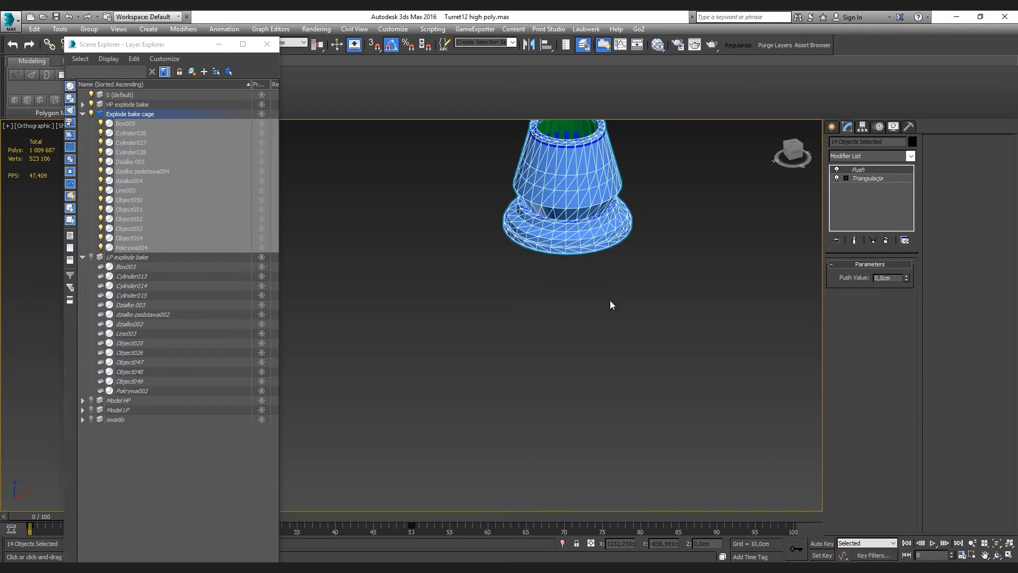
scroll(633, 180, up, 3)
scroll(641, 183, up, 2)
scroll(642, 222, down, 2)
scroll(647, 227, down, 2)
scroll(681, 297, down, 4)
scroll(663, 276, down, 4)
scroll(444, 272, down, 3)
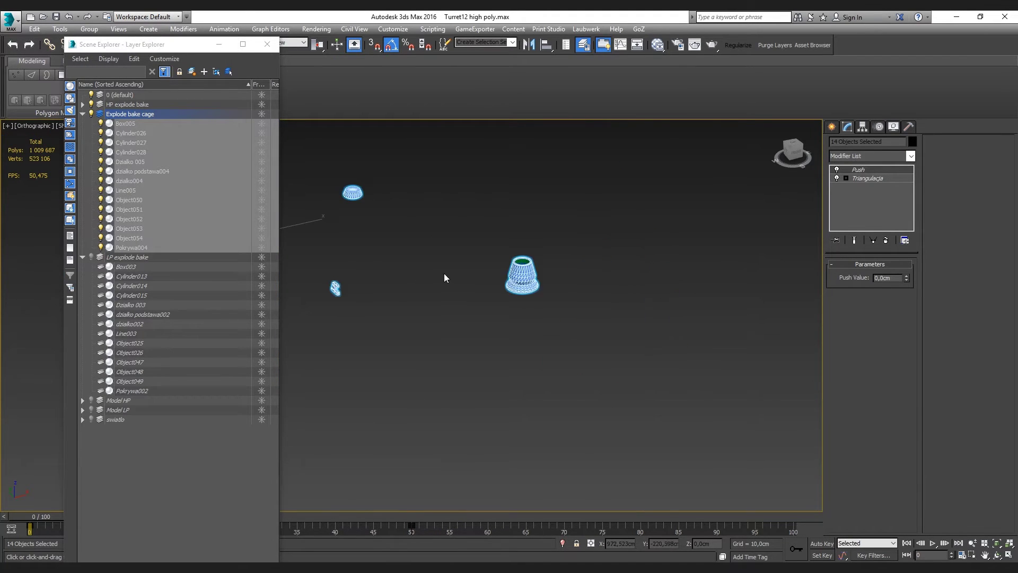
scroll(558, 289, up, 8)
Make Cylinder028's Push modifier unique and push its cone cage out to about 0,93 cm
click(525, 265)
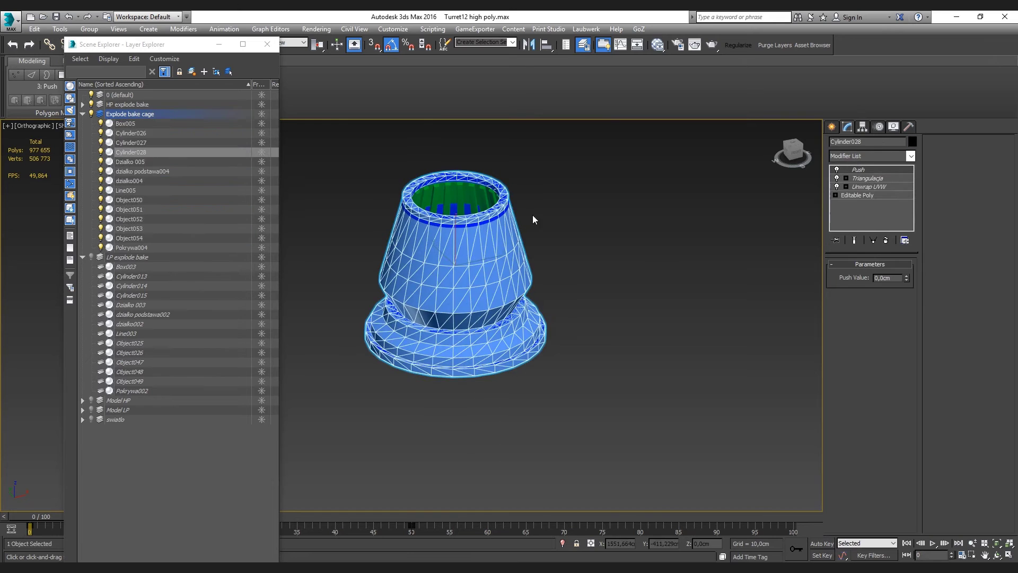
scroll(429, 232, up, 2)
click(877, 240)
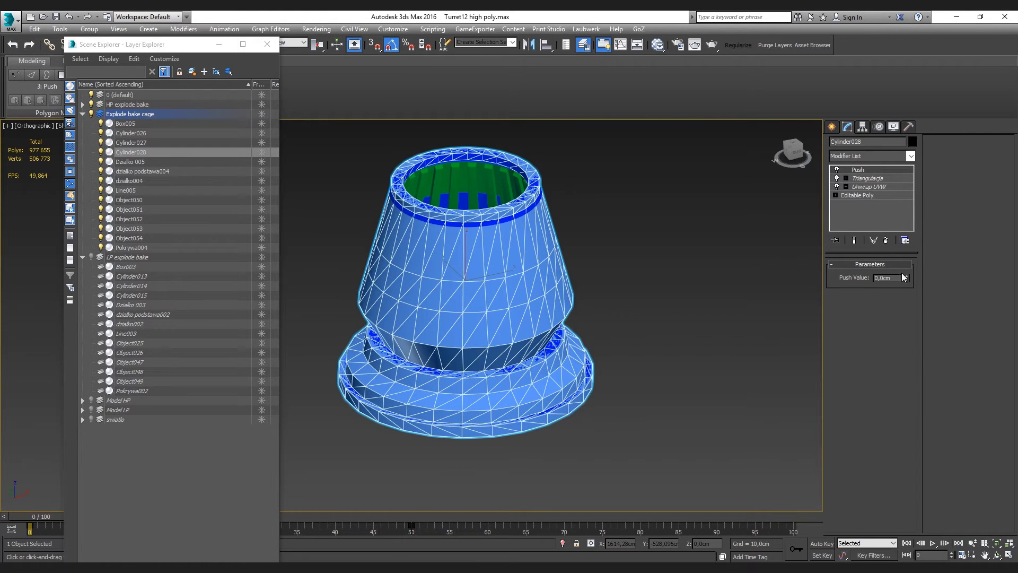
click(907, 276)
drag(907, 276, 914, 254)
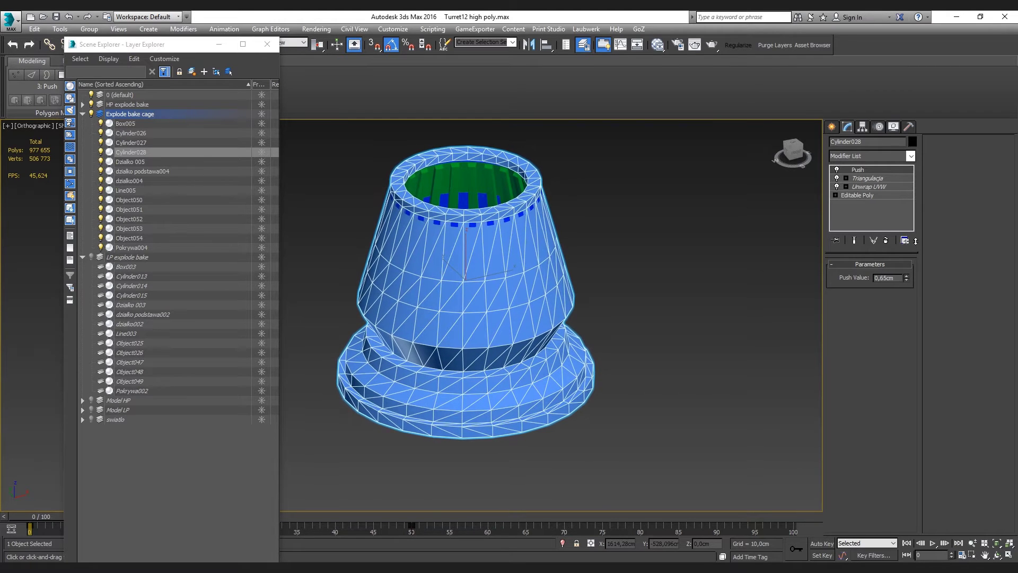
drag(914, 254, 950, 381)
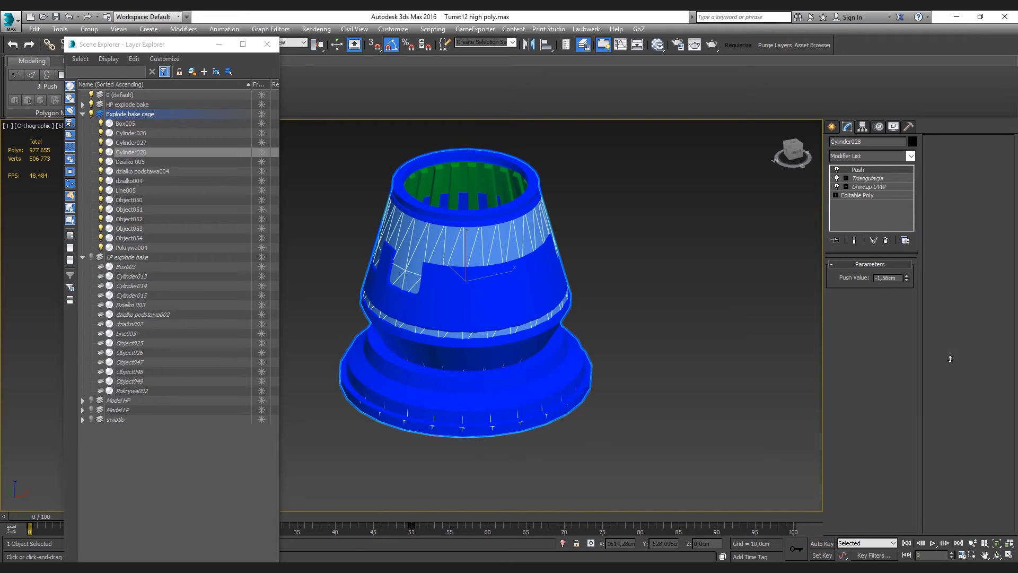
drag(950, 381, 961, 225)
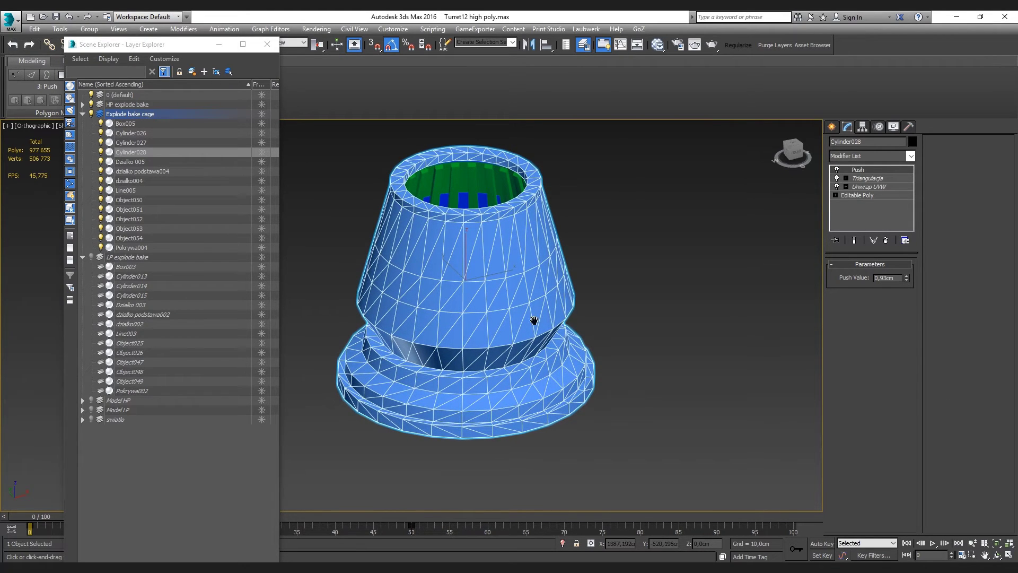
scroll(682, 320, down, 5)
scroll(682, 320, down, 3)
Give the Pokrywa004 lid cage its own Push and inflate it to about 0,28cm
click(569, 255)
key(z)
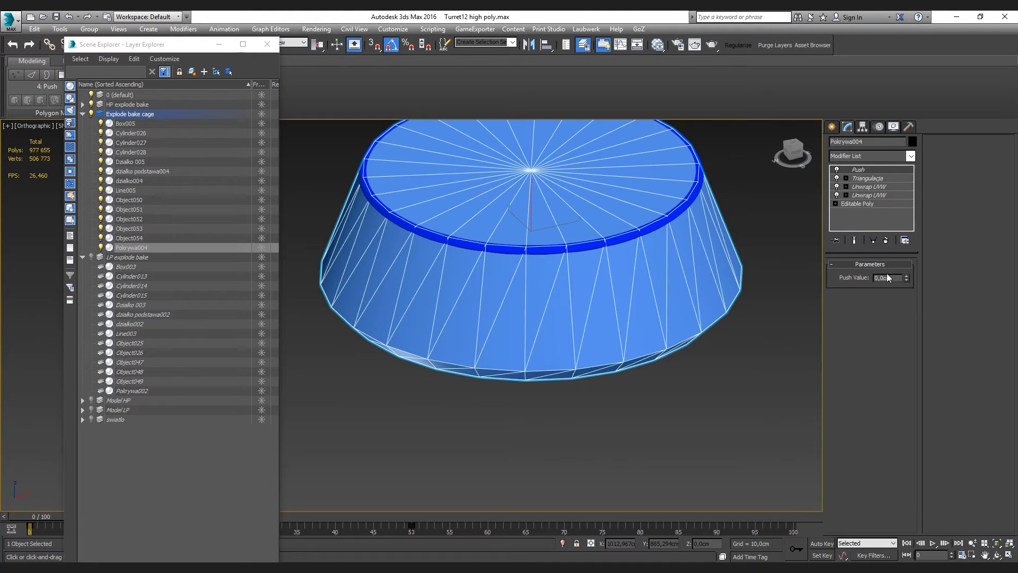
click(873, 240)
drag(907, 278, 907, 233)
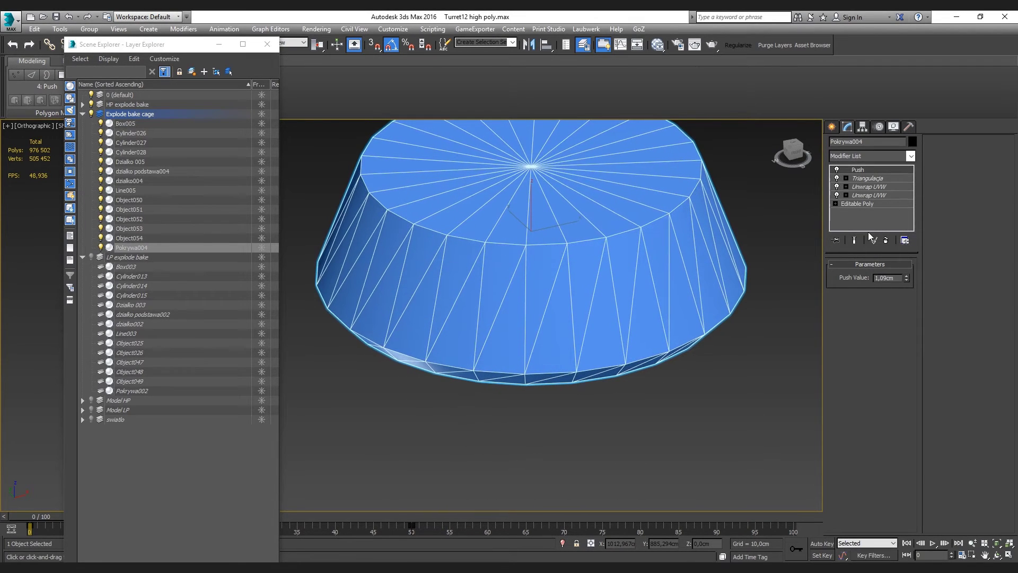
Give the dzialko004 cage its own Push and inflate it to about 0,62cm
scroll(592, 295, down, 3)
scroll(663, 269, down, 3)
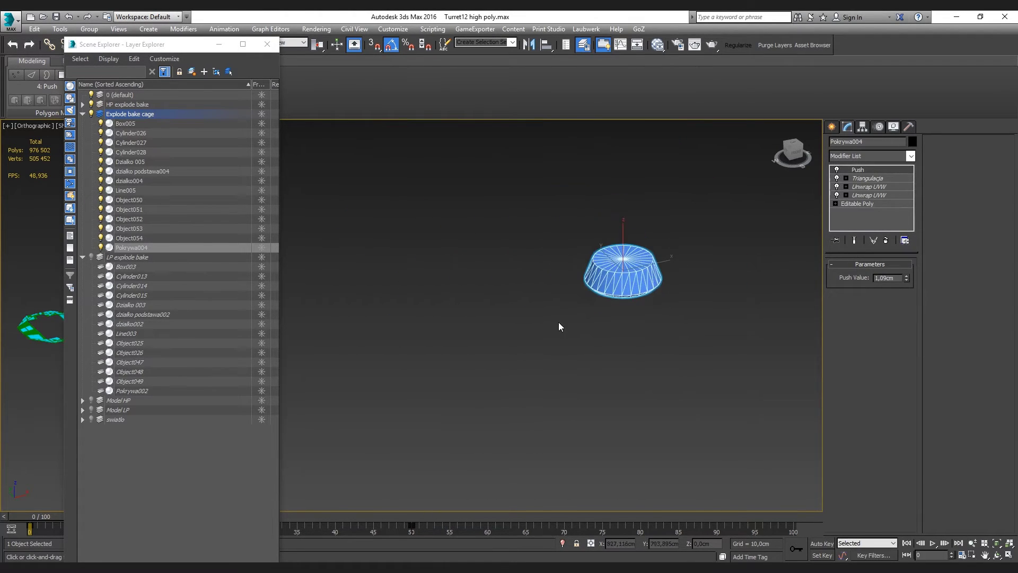
scroll(559, 323, down, 3)
click(558, 408)
scroll(558, 407, up, 2)
scroll(573, 417, up, 2)
scroll(584, 419, up, 2)
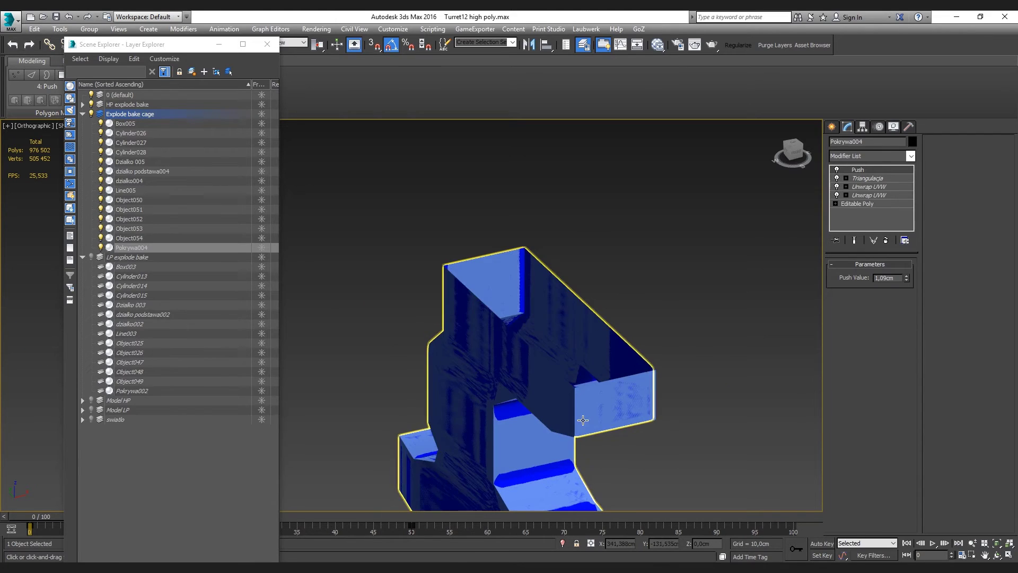
scroll(598, 425, up, 2)
middle_drag(598, 424, 581, 304)
click(635, 333)
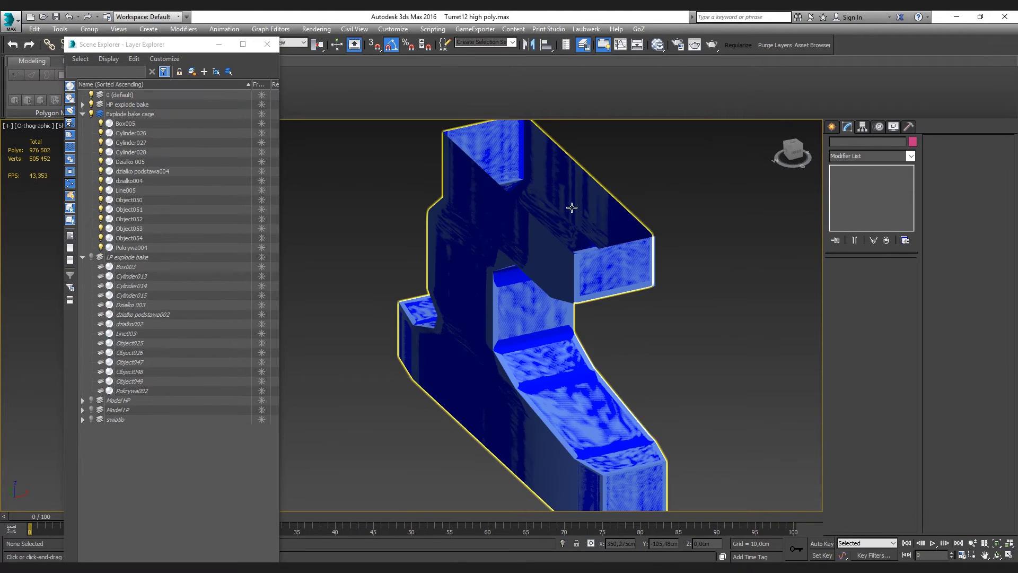
click(567, 267)
click(873, 241)
drag(908, 276, 911, 234)
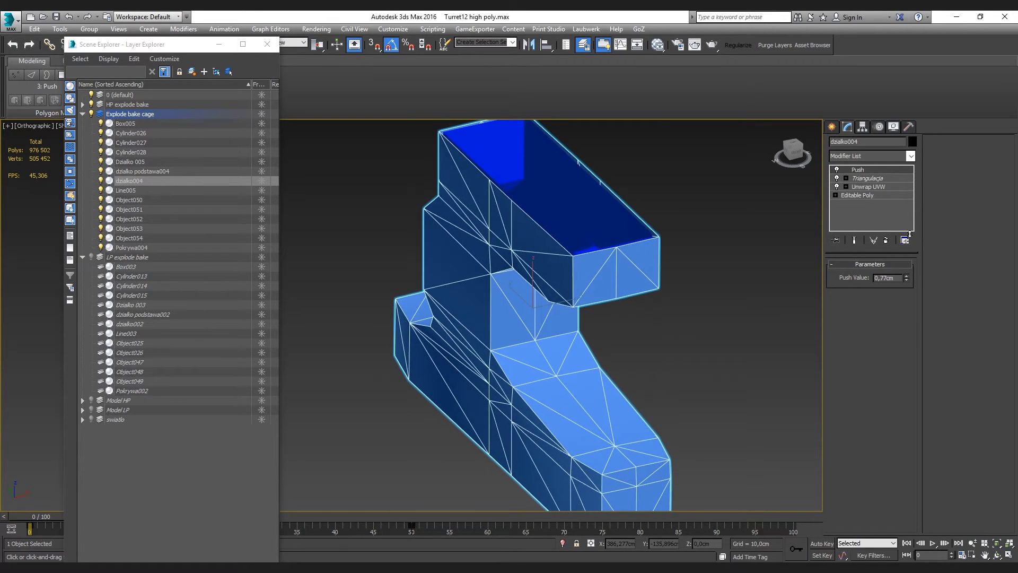
Inspect the neighbouring turret parts by selecting them and orbiting around them
click(580, 234)
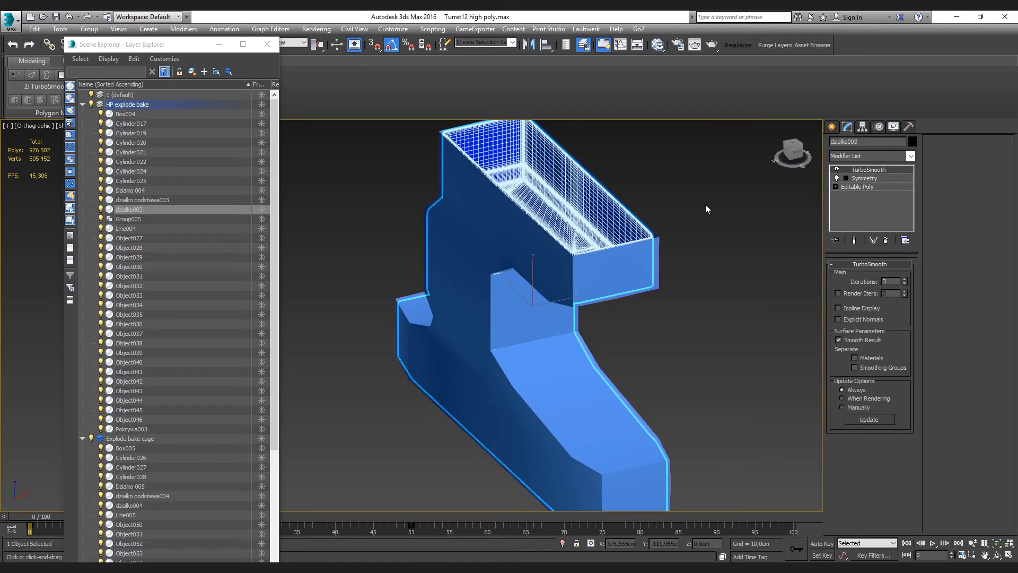
click(705, 205)
click(552, 329)
mouse_move(551, 329)
alt+middle_down()
mouse_move(586, 338)
mouse_move(414, 327)
alt+middle_up()
click(643, 334)
click(637, 382)
scroll(531, 329, down, 3)
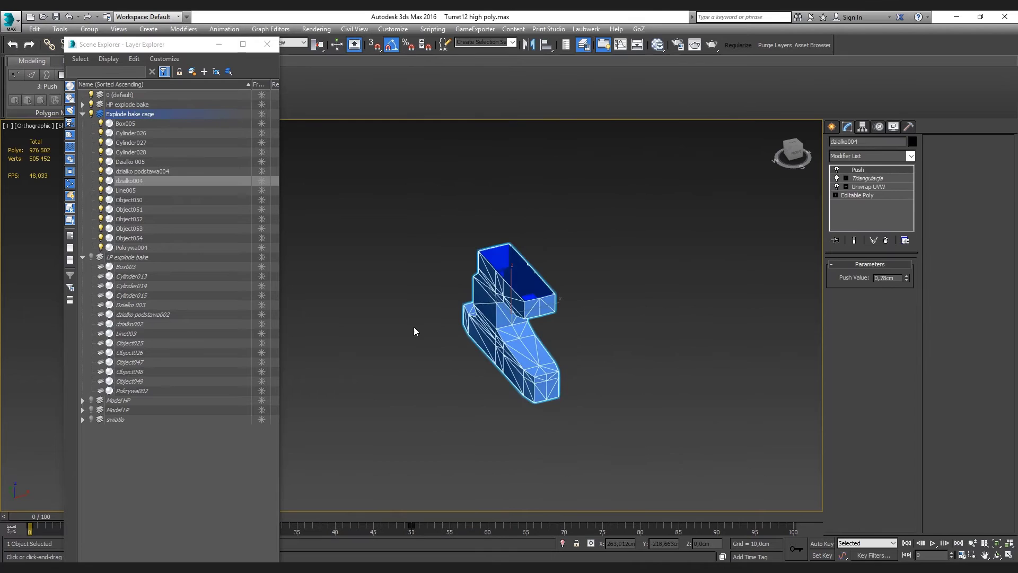
click(413, 310)
scroll(412, 311, down, 3)
scroll(412, 311, down, 2)
scroll(413, 311, down, 3)
scroll(367, 291, down, 2)
scroll(329, 273, up, 3)
scroll(392, 297, up, 3)
scroll(403, 319, up, 3)
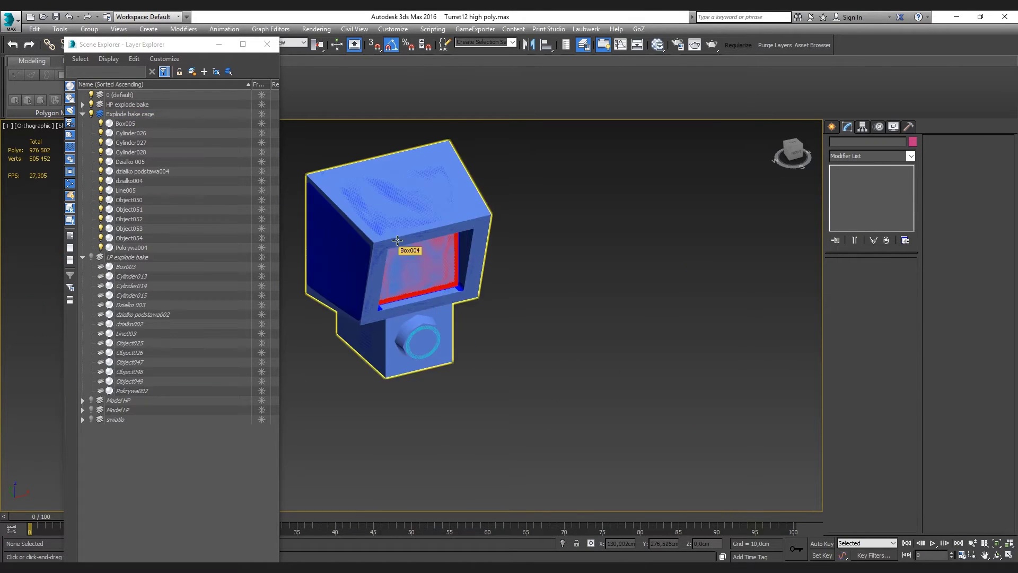
scroll(405, 325, up, 2)
Select the Box005 cage and raise its Push Value slightly
click(405, 326)
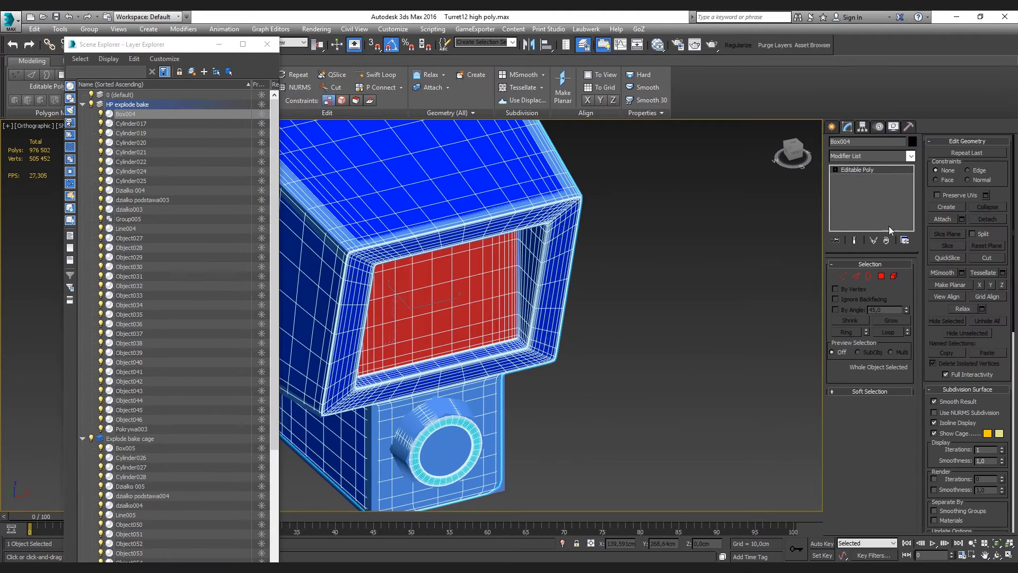
click(518, 409)
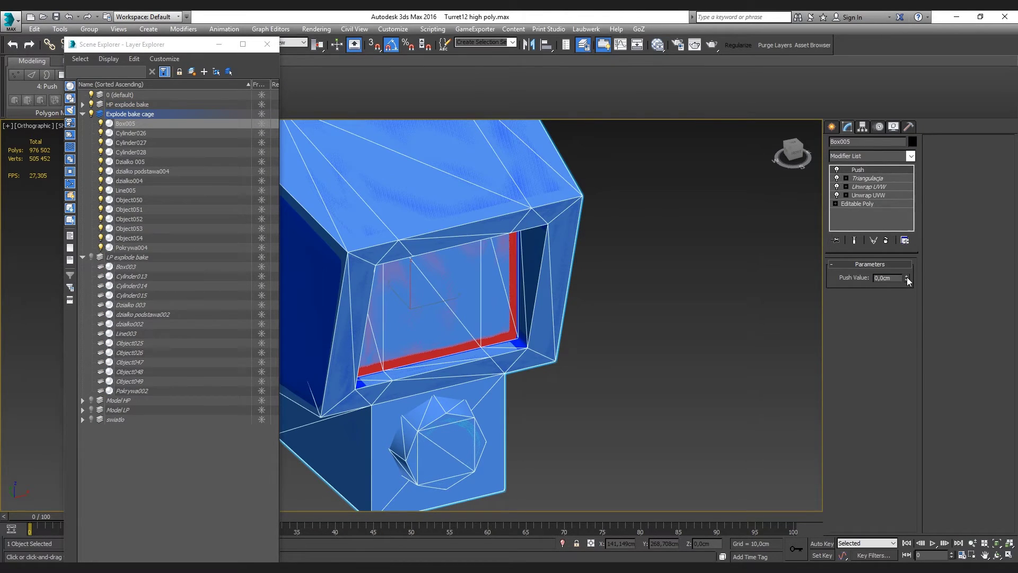
drag(907, 277, 907, 260)
click(729, 326)
scroll(728, 326, down, 5)
scroll(554, 374, down, 3)
scroll(554, 374, down, 3)
scroll(457, 393, up, 8)
scroll(450, 383, up, 3)
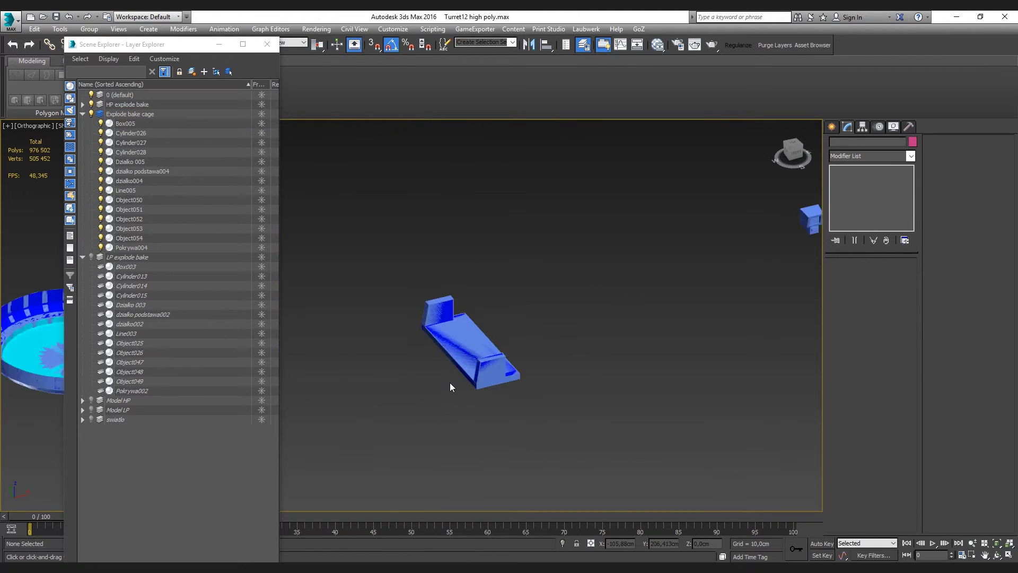
scroll(450, 383, up, 5)
Inflate the dzialko podstawa004 base cage to about 0,29cm
click(527, 296)
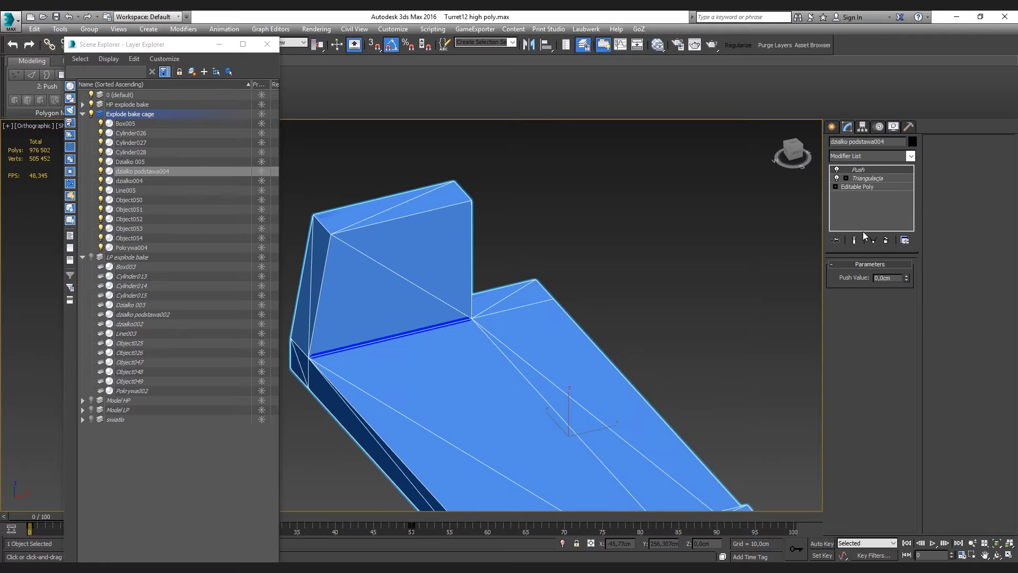
drag(906, 277, 905, 267)
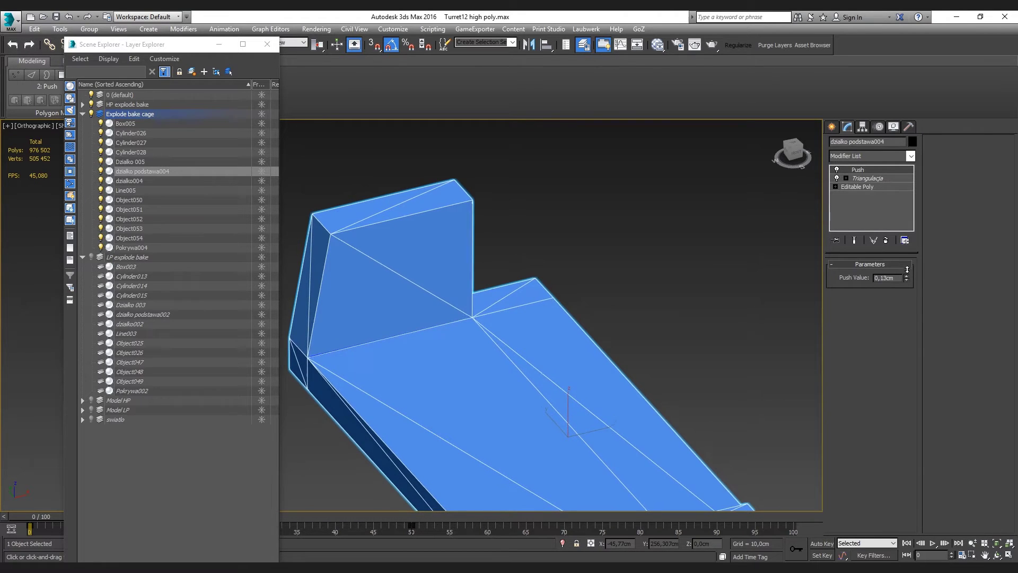
scroll(566, 266, down, 5)
middle_drag(565, 266, 650, 280)
scroll(650, 280, down, 3)
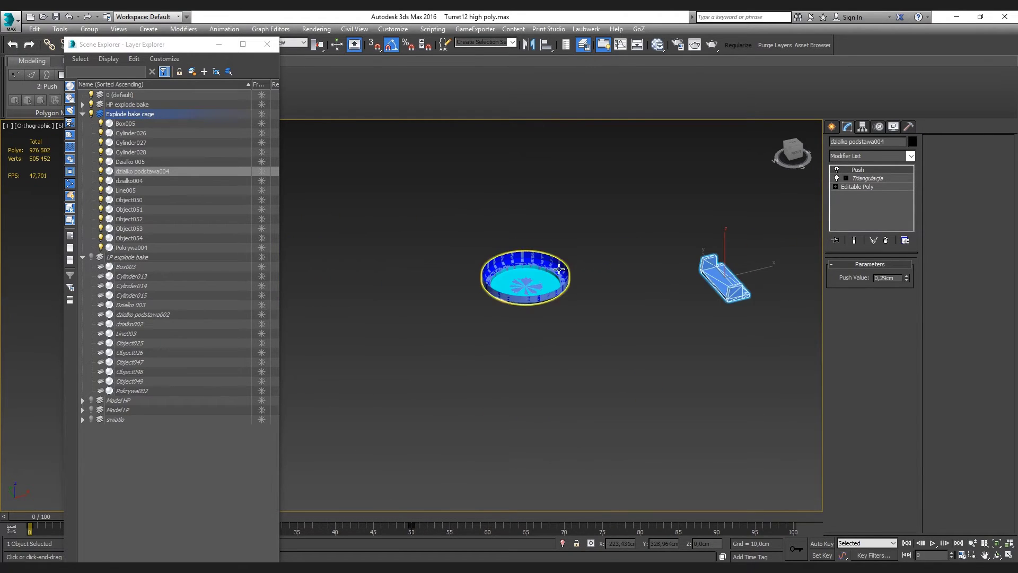
scroll(551, 343, up, 6)
Give the Object050 ring cage its own Push and inflate it to 0,43cm
click(572, 379)
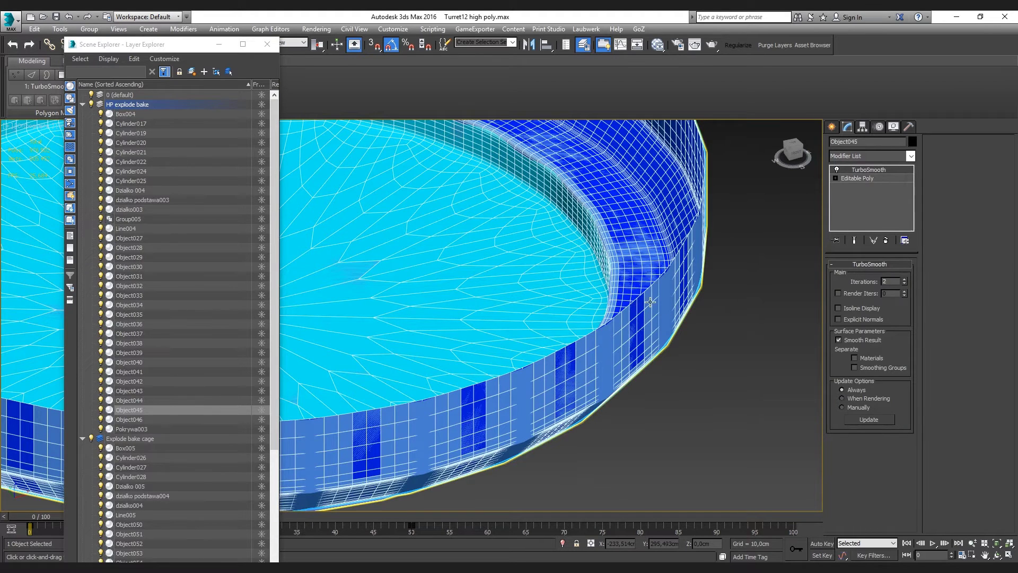
click(874, 239)
drag(908, 279, 914, 252)
scroll(575, 351, down, 5)
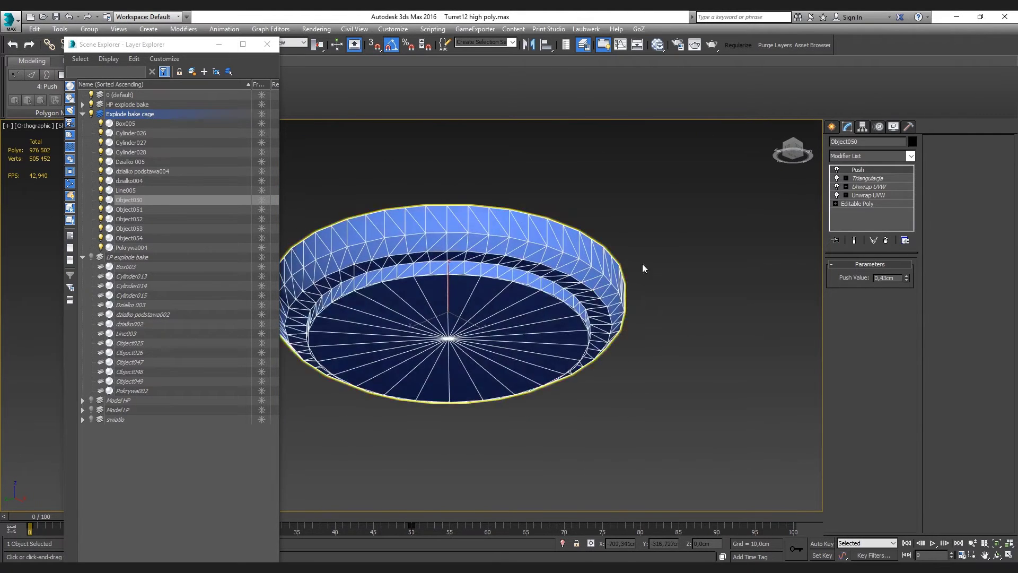
scroll(673, 239, down, 6)
scroll(673, 265, down, 3)
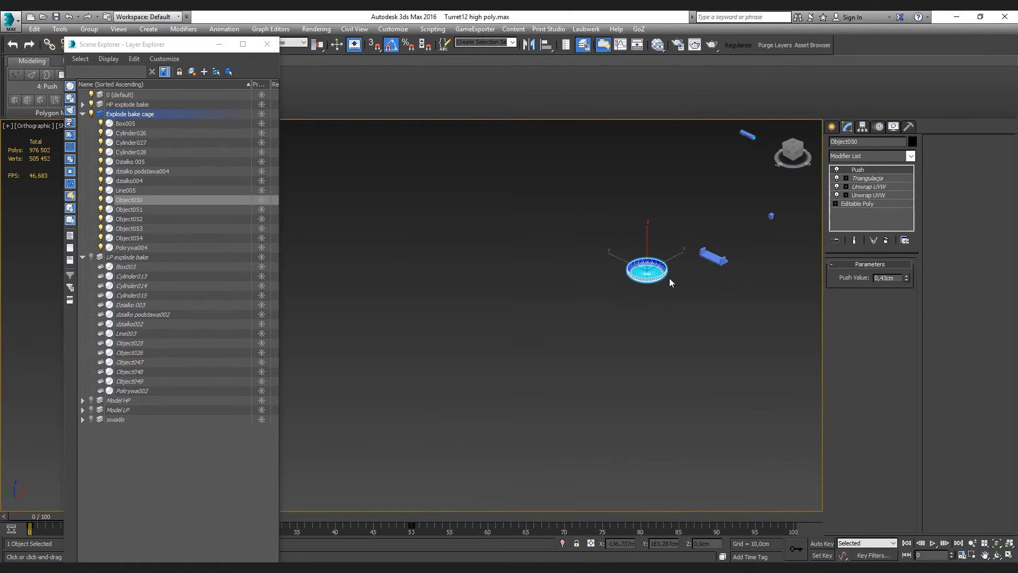
alt+middle_drag(670, 280, 564, 359)
scroll(459, 262, up, 10)
scroll(457, 271, up, 3)
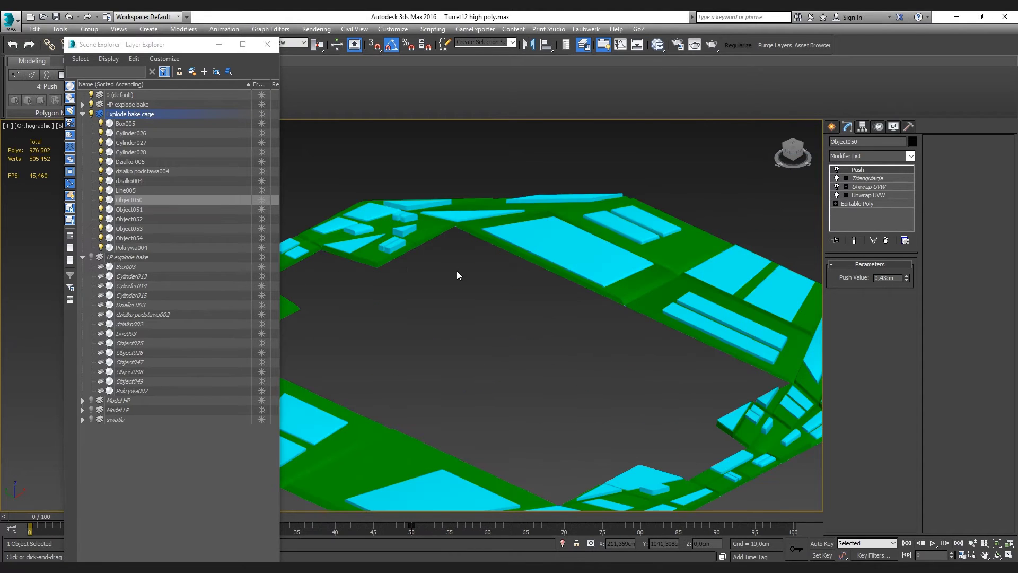
scroll(457, 271, down, 4)
Check the Cylinder017 high-poly ring, then hide the HP explode bake layer
click(541, 268)
scroll(540, 268, down, 2)
scroll(541, 268, down, 2)
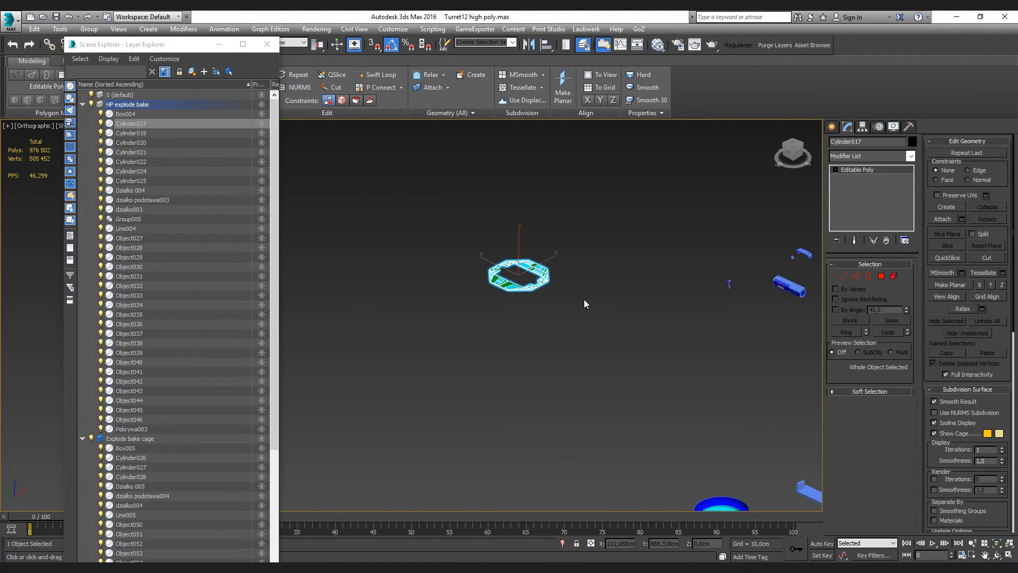
scroll(536, 267, up, 3)
scroll(536, 266, up, 3)
scroll(536, 267, up, 2)
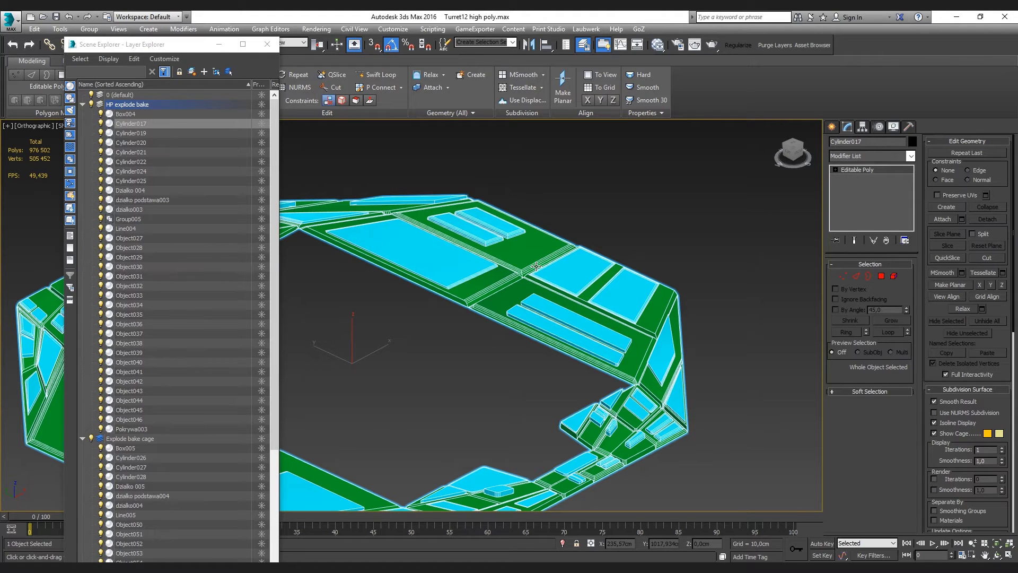
scroll(537, 266, down, 3)
scroll(536, 267, down, 5)
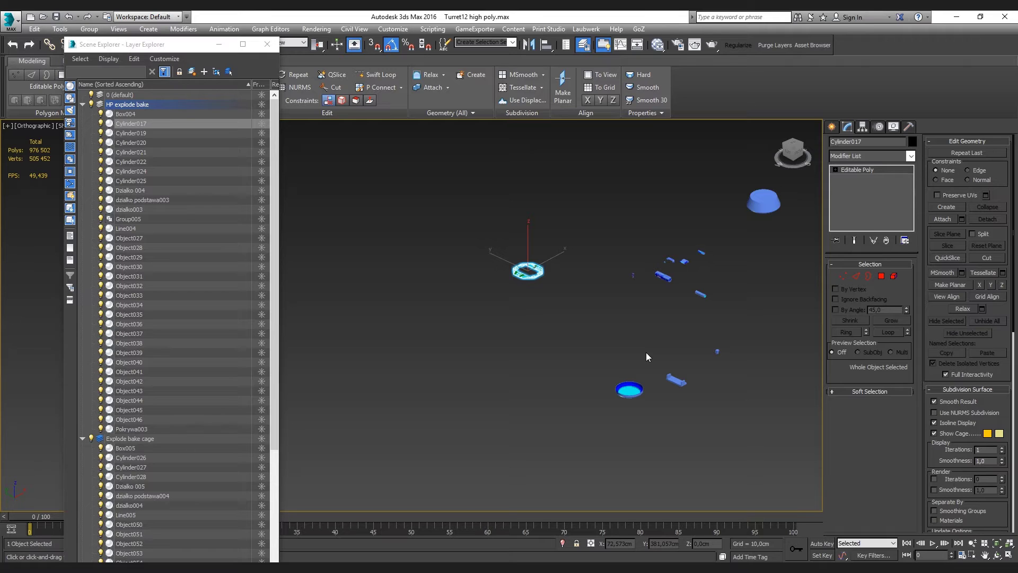
scroll(482, 294, up, 3)
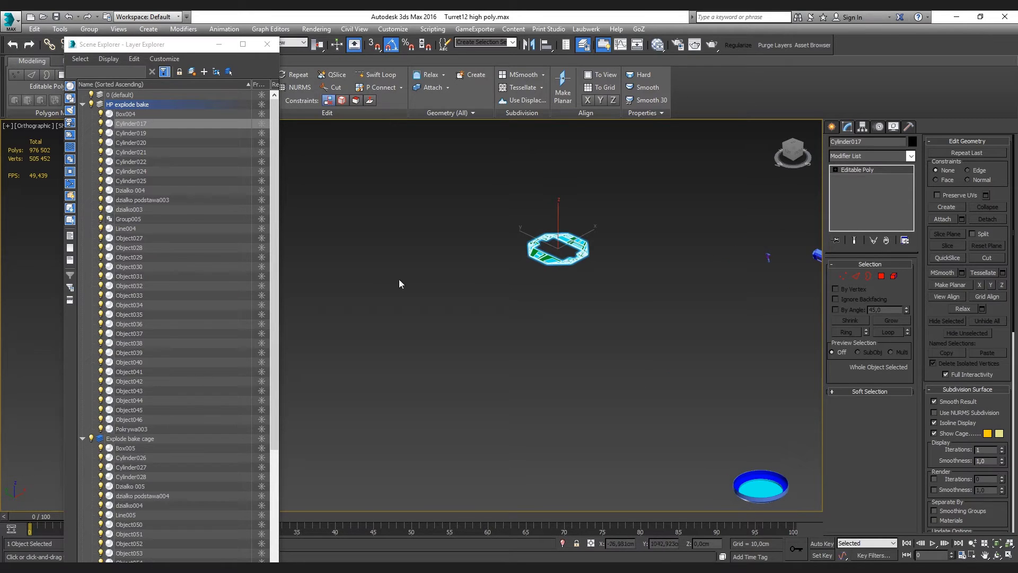
click(91, 104)
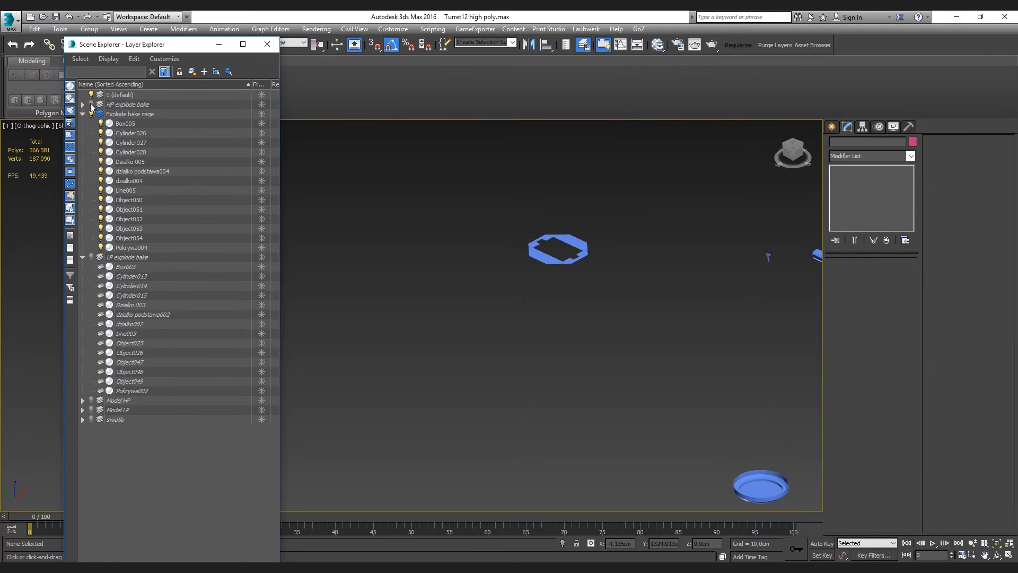
Show HP explode bake again and push Cylinder026's unique cage out to 1,82cm
click(560, 248)
click(92, 104)
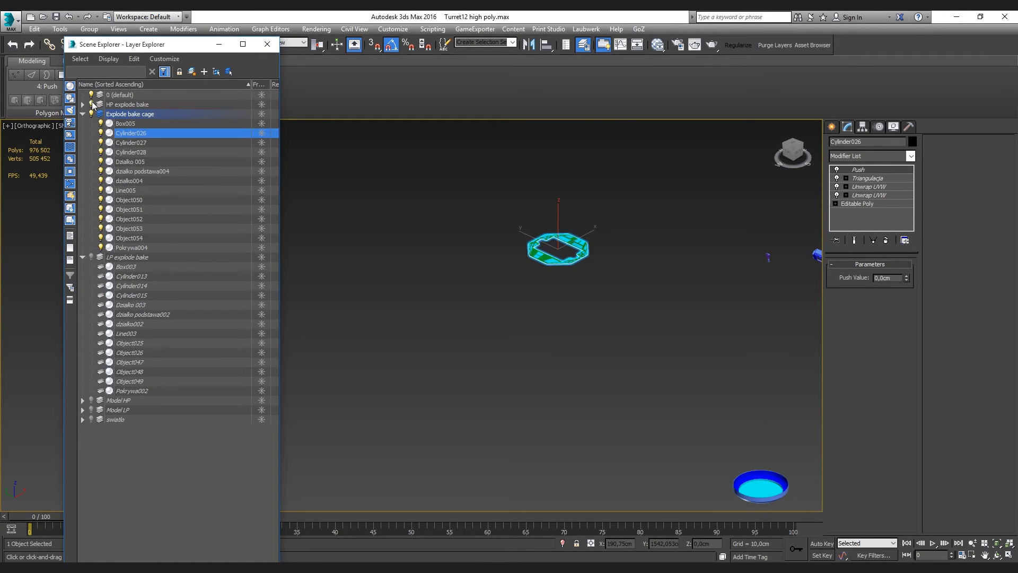
scroll(584, 304, up, 2)
scroll(585, 304, up, 4)
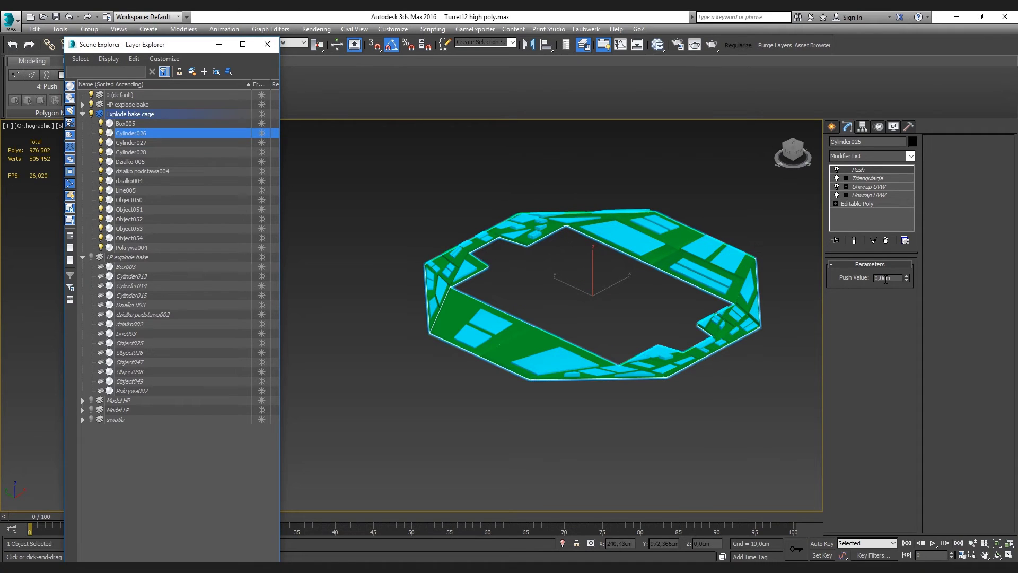
click(874, 240)
drag(905, 276, 908, 180)
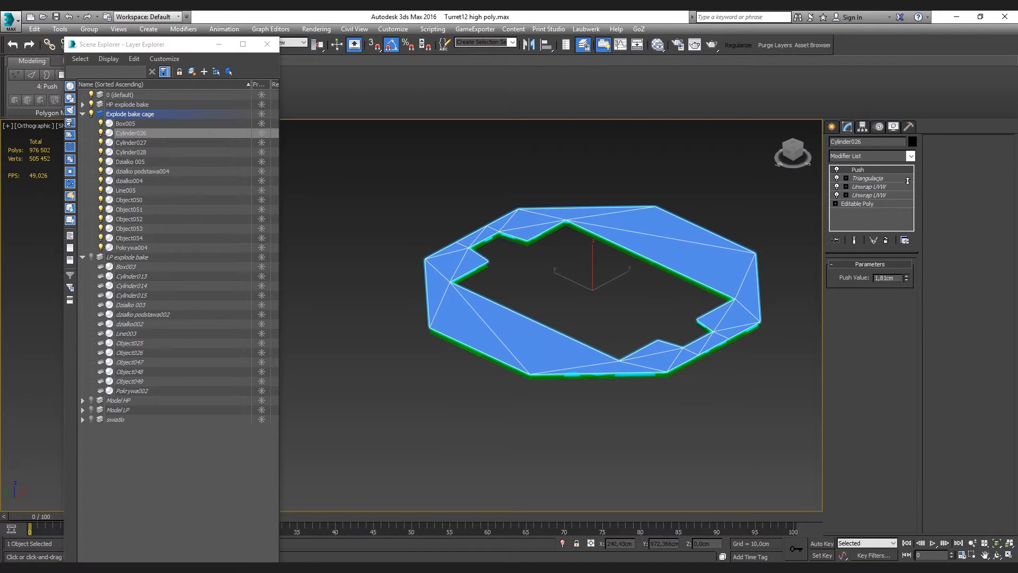
Clear the selection and move the view toward the small purple part
scroll(718, 203, down, 5)
click(721, 198)
scroll(661, 267, down, 3)
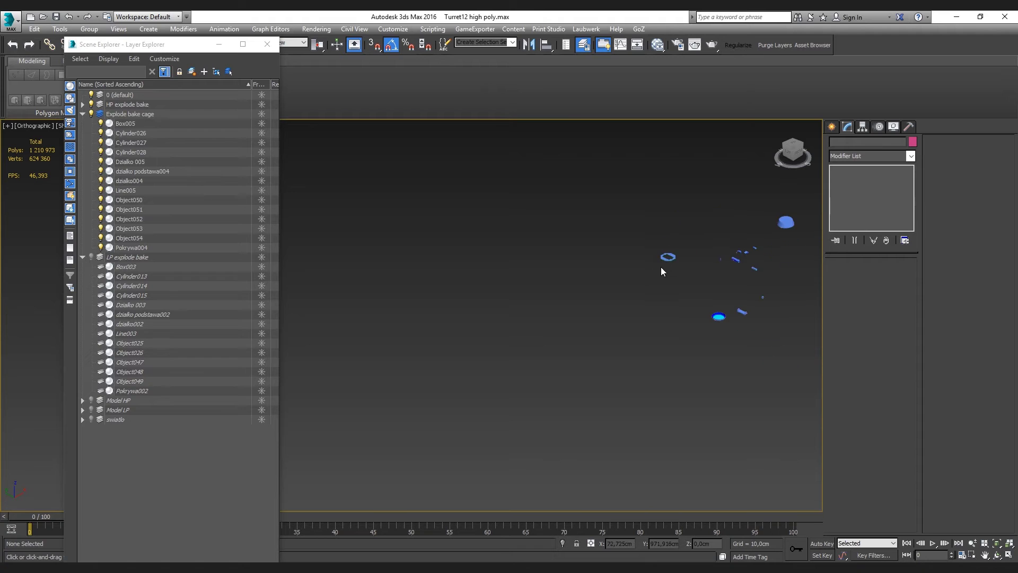
scroll(711, 287, up, 5)
scroll(711, 289, up, 5)
scroll(711, 289, down, 3)
middle_drag(299, 333, 416, 333)
scroll(405, 323, up, 8)
Inflate the Line005 pipe cage to 0,11cm and drop to its Editable Poly level
click(395, 224)
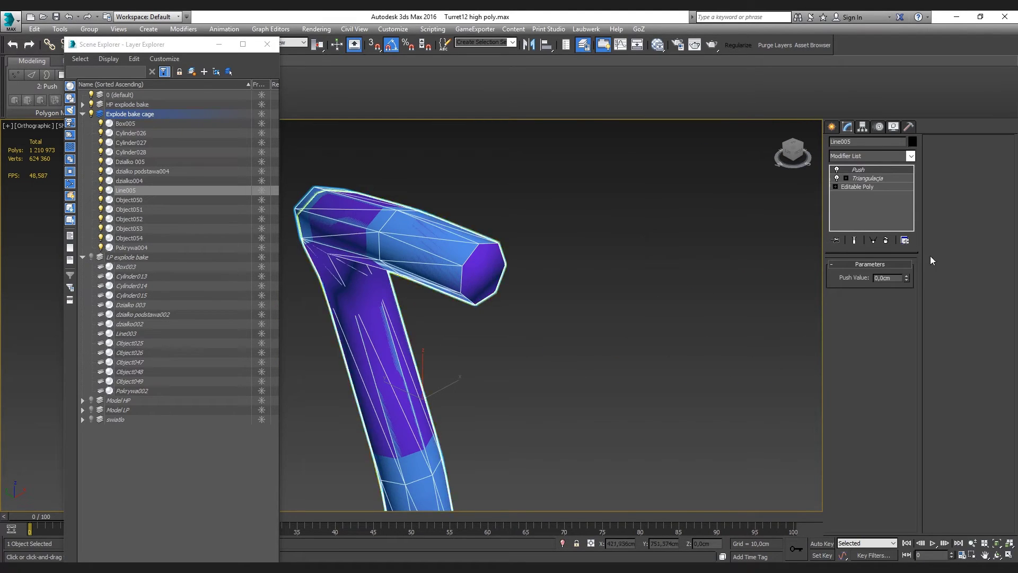
mouse_move(907, 278)
mouse_down()
mouse_move(914, 241)
mouse_move(911, 273)
mouse_up()
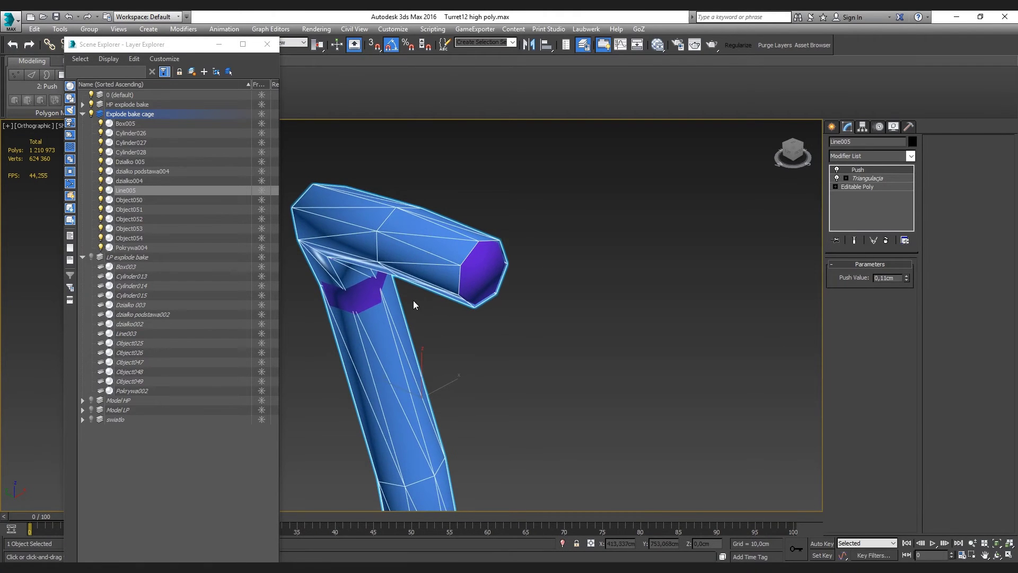
scroll(412, 300, down, 3)
mouse_move(435, 311)
alt+middle_down()
mouse_move(533, 295)
mouse_move(533, 274)
mouse_move(503, 289)
alt+middle_up()
scroll(377, 325, up, 5)
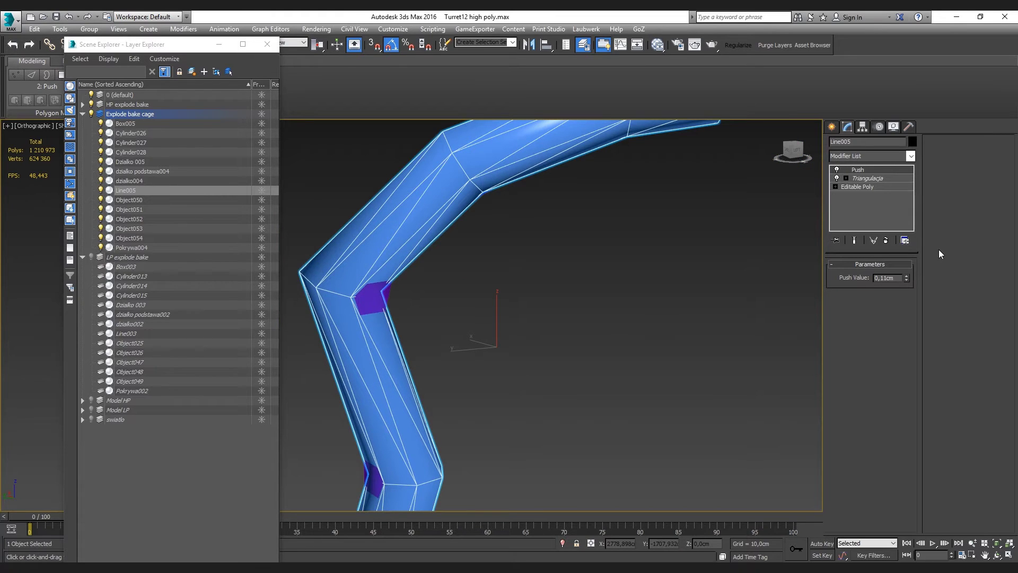
click(865, 186)
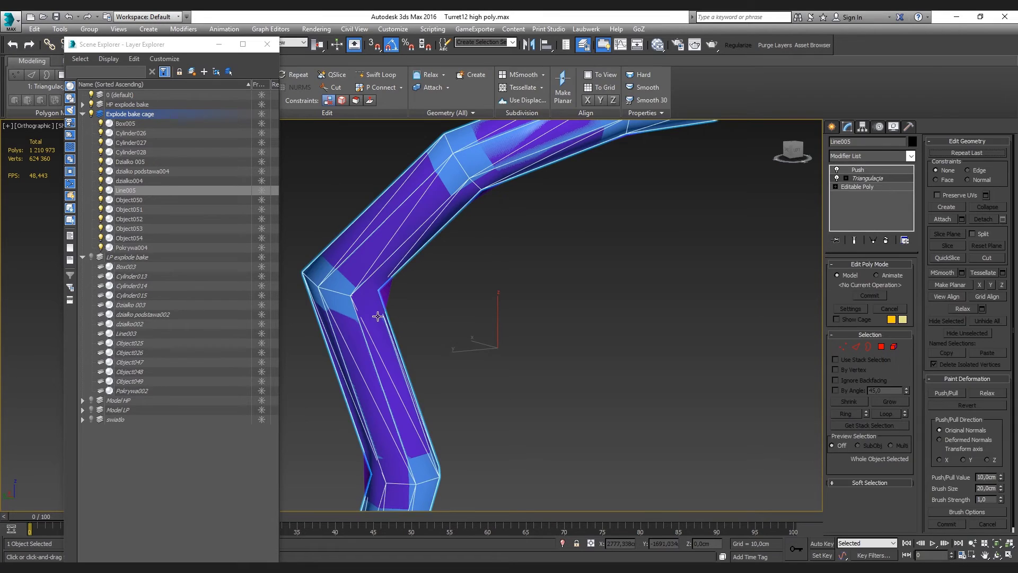
In Vertex mode, move the Line005 elbow vertices to follow the pipe's bend
key(1)
drag(423, 232, 423, 233)
scroll(395, 275, down, 5)
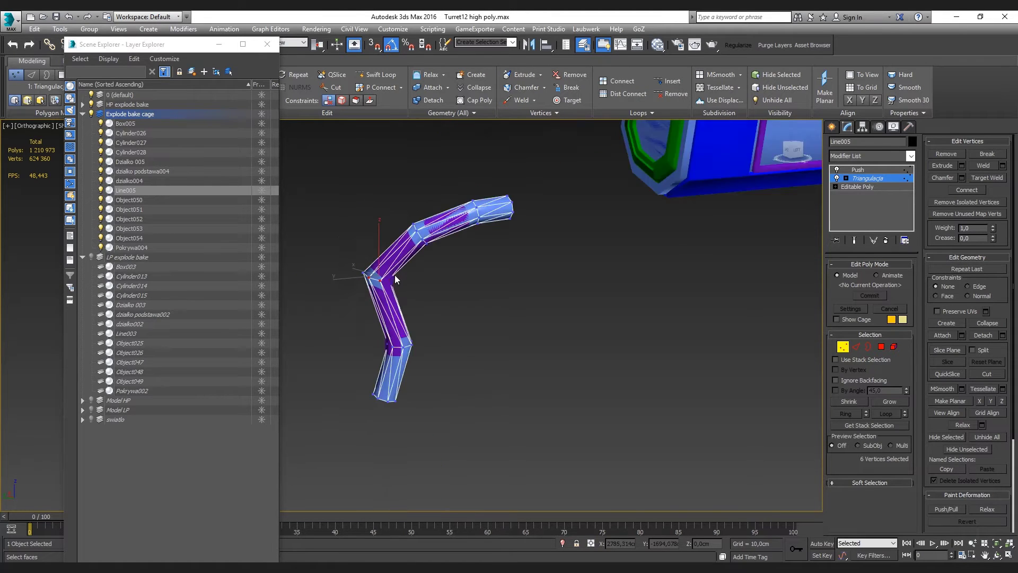
scroll(394, 275, up, 2)
scroll(384, 278, up, 4)
mouse_move(384, 279)
alt+middle_down()
mouse_move(403, 306)
mouse_move(374, 249)
alt+middle_up()
key(s)
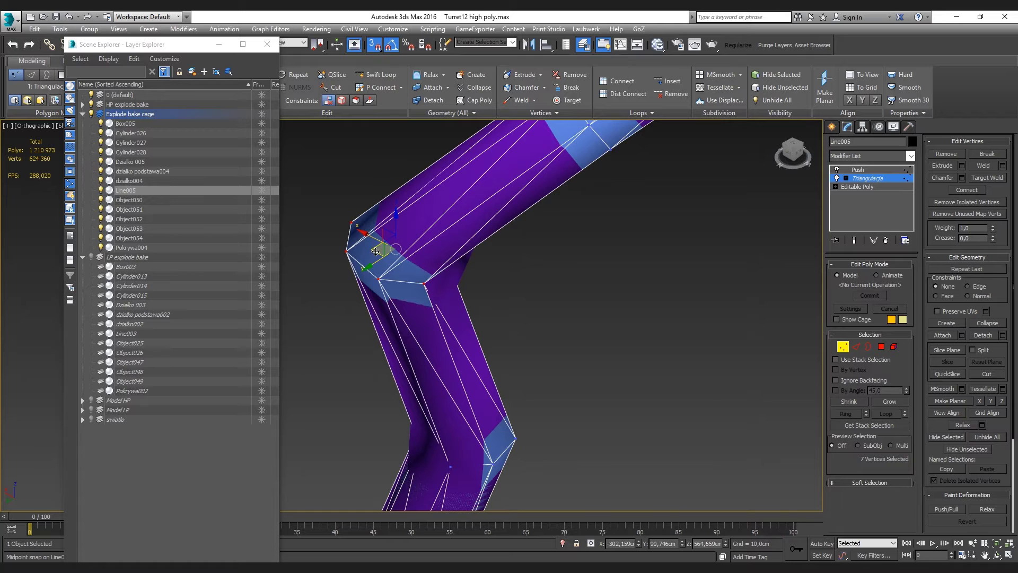
key(s)
mouse_move(375, 251)
mouse_down()
mouse_move(384, 261)
mouse_move(392, 248)
mouse_up()
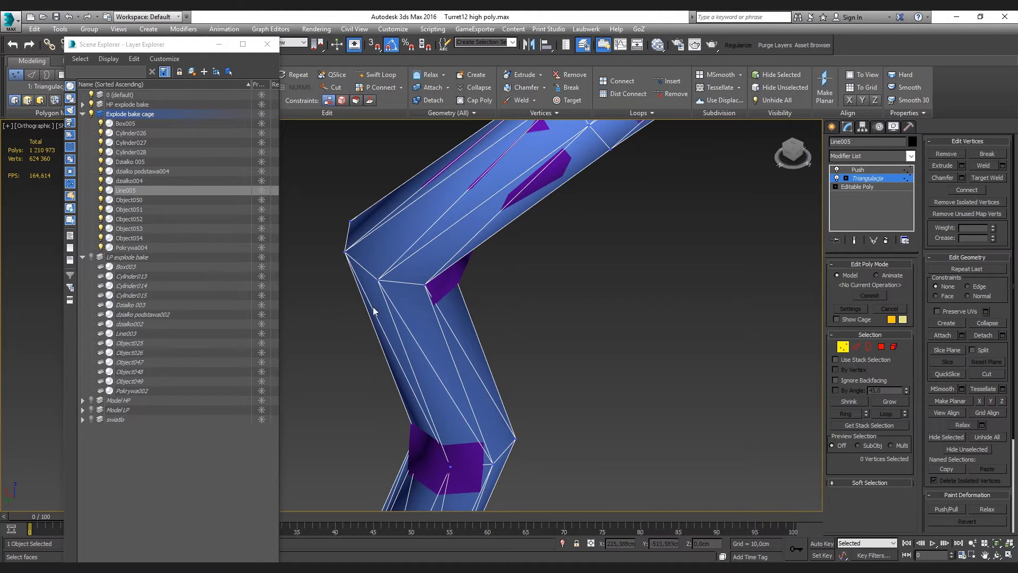
drag(373, 251, 466, 270)
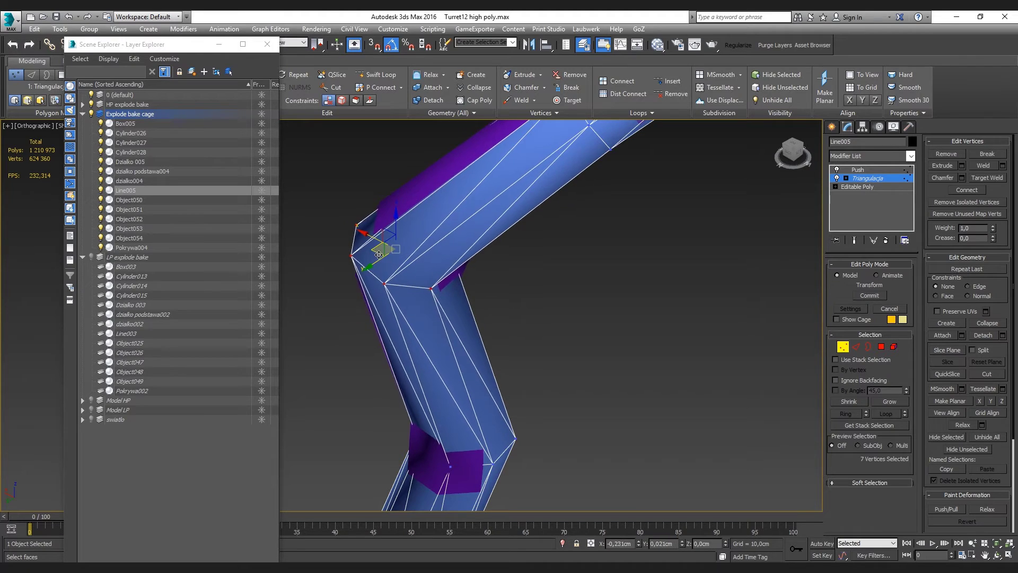
mouse_move(465, 268)
alt+middle_down()
mouse_move(476, 256)
mouse_move(459, 346)
mouse_move(407, 453)
alt+middle_up()
mouse_move(482, 434)
alt+middle_down()
mouse_move(420, 419)
mouse_move(433, 420)
alt+middle_up()
drag(435, 418, 433, 419)
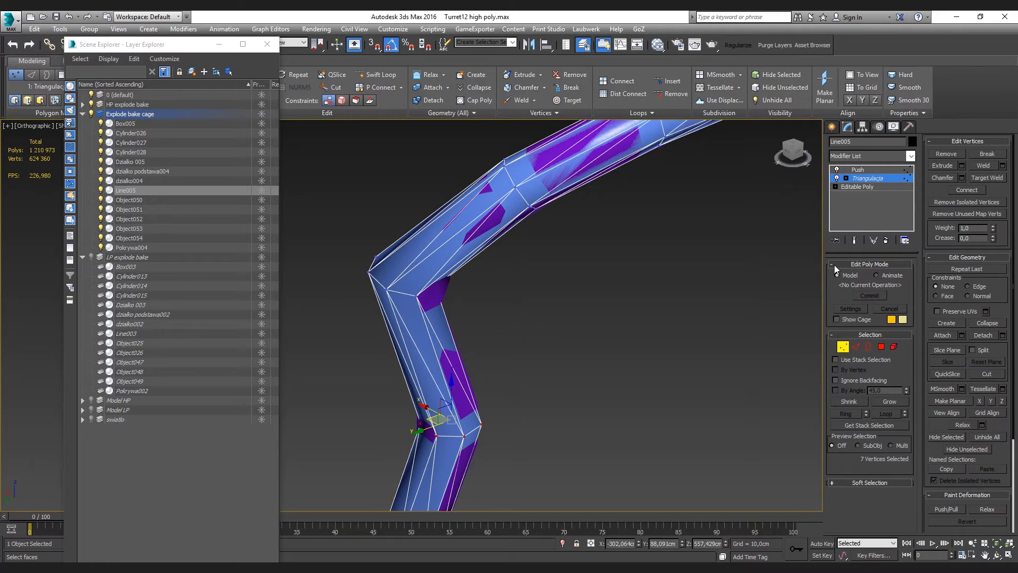
With the end result shown, nudge the elbow vertices again and set Push to 0,26cm
click(855, 239)
drag(340, 332, 440, 261)
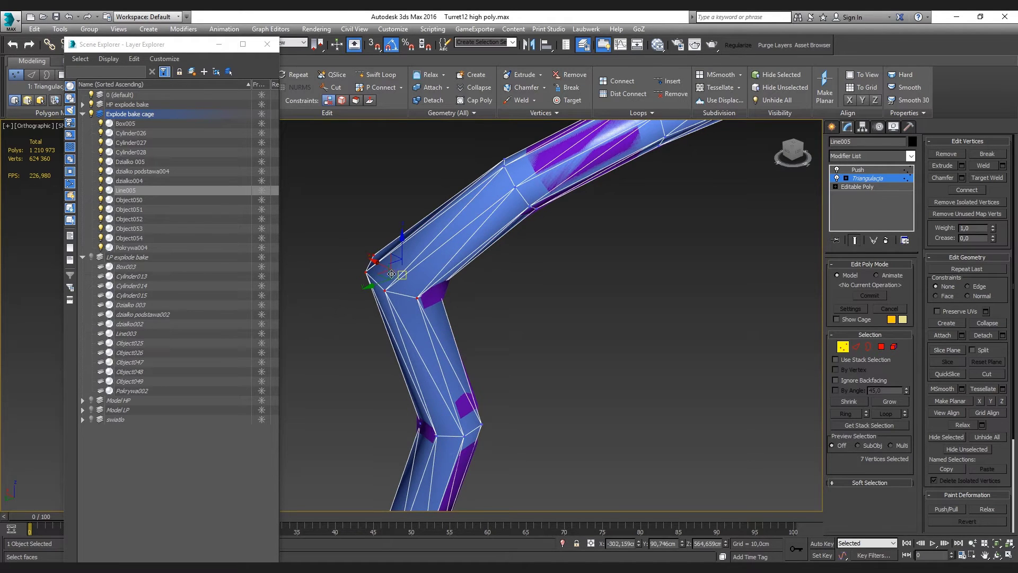
drag(383, 275, 388, 276)
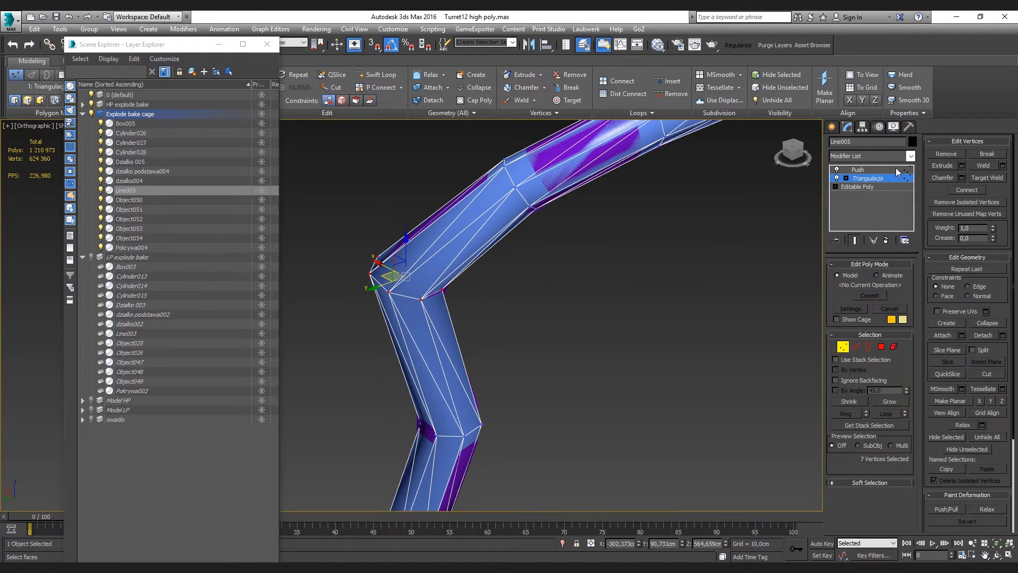
click(873, 170)
drag(907, 279, 908, 267)
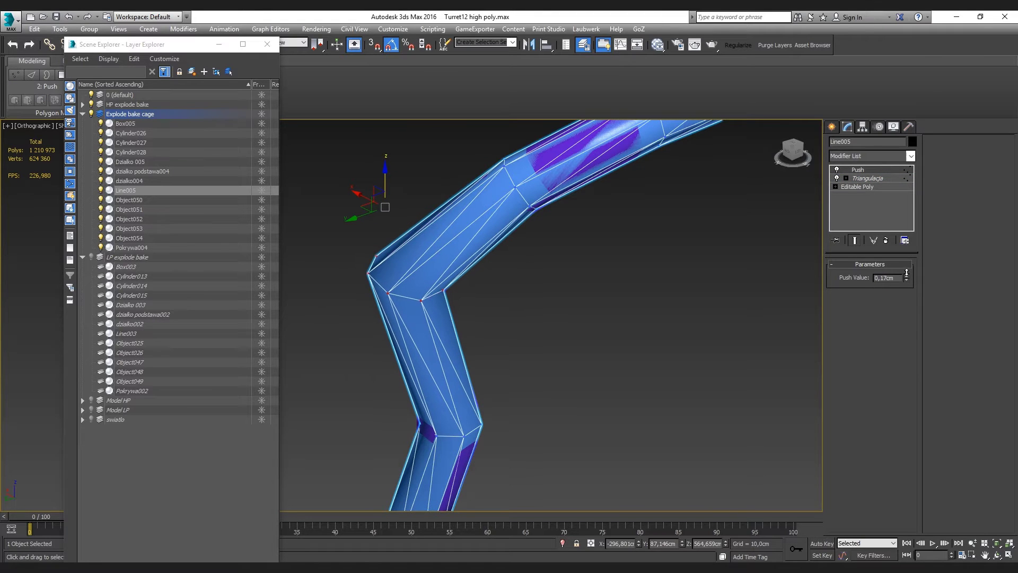
Retune Line005's Push, dropping to 0,03cm then raising it to about 0,41-0,45cm
click(863, 187)
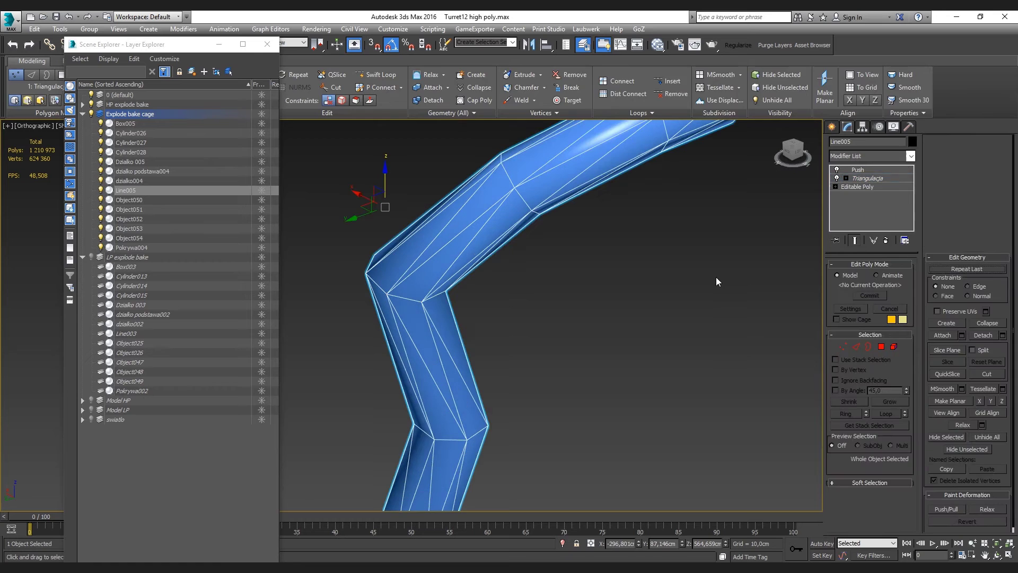
click(877, 169)
mouse_move(908, 276)
mouse_down()
mouse_move(905, 287)
mouse_move(904, 273)
mouse_up()
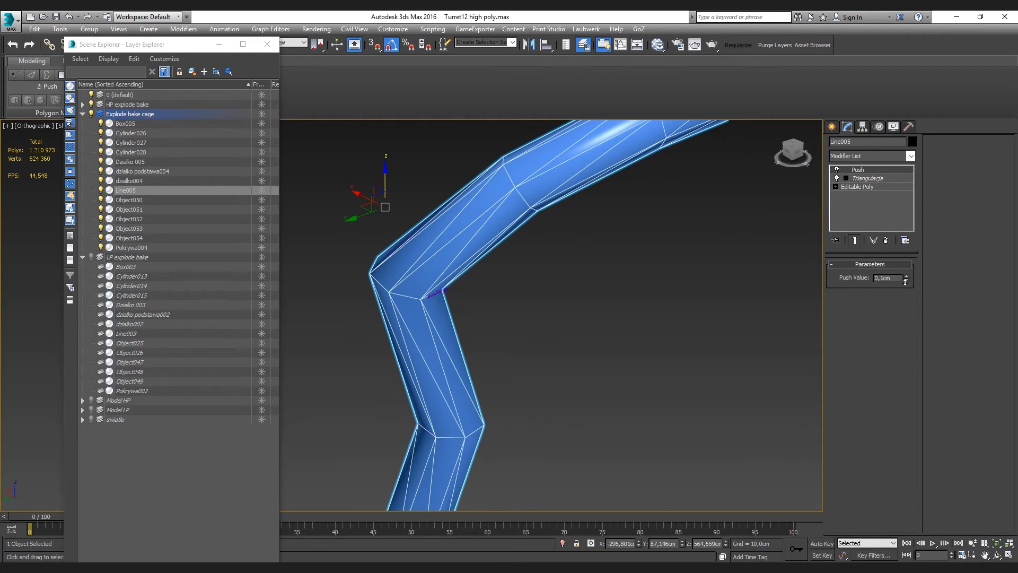
scroll(534, 303, down, 5)
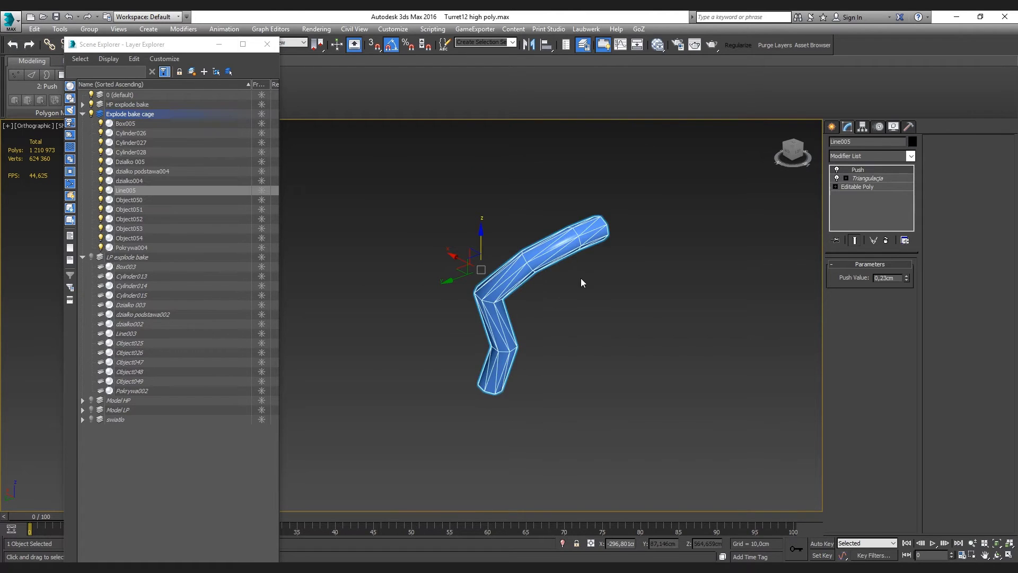
alt+middle_drag(581, 278, 488, 265)
scroll(633, 307, up, 5)
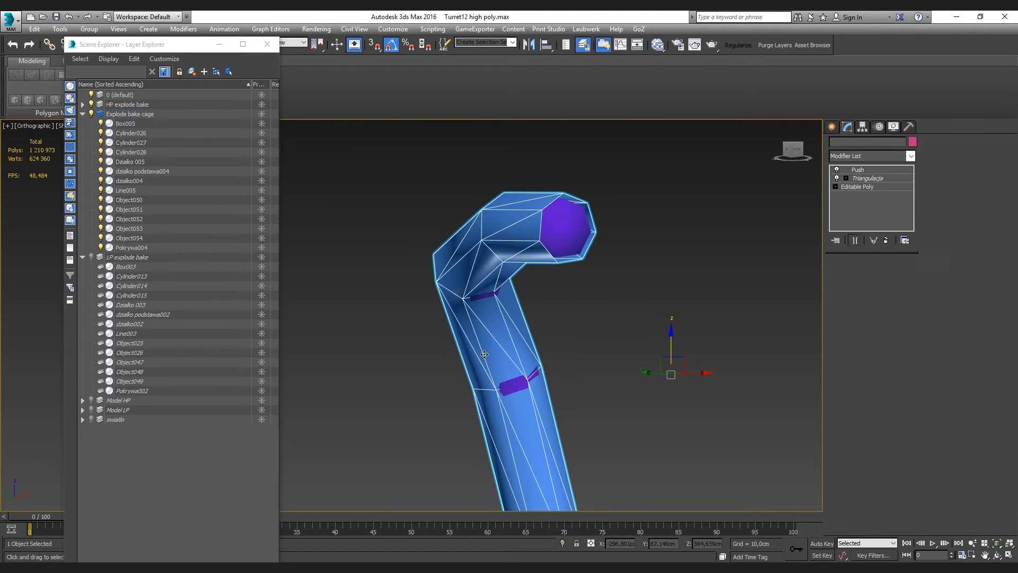
drag(907, 278, 911, 261)
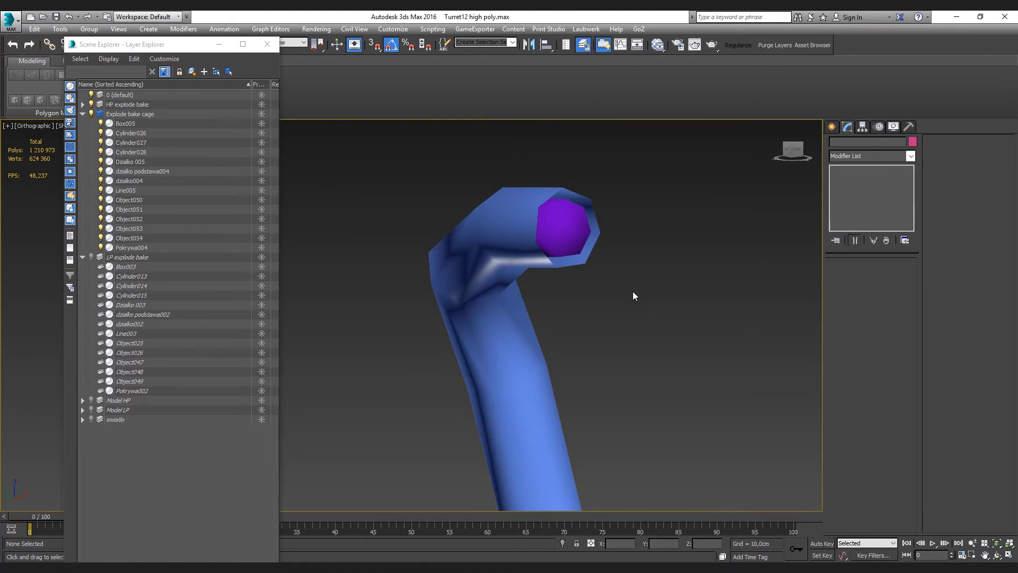
scroll(633, 291, down, 4)
scroll(603, 292, down, 2)
mouse_move(602, 292)
alt+middle_down()
mouse_move(638, 302)
mouse_move(616, 309)
alt+middle_up()
scroll(600, 295, up, 5)
Isolate the Line004 high-poly pipe and check its edges from several angles
click(595, 279)
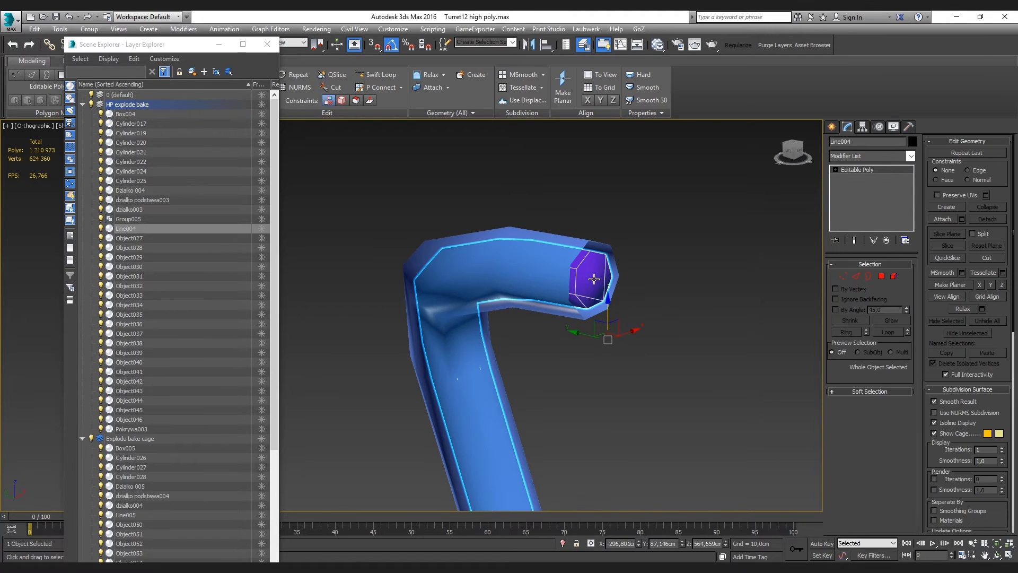
key(alt+q)
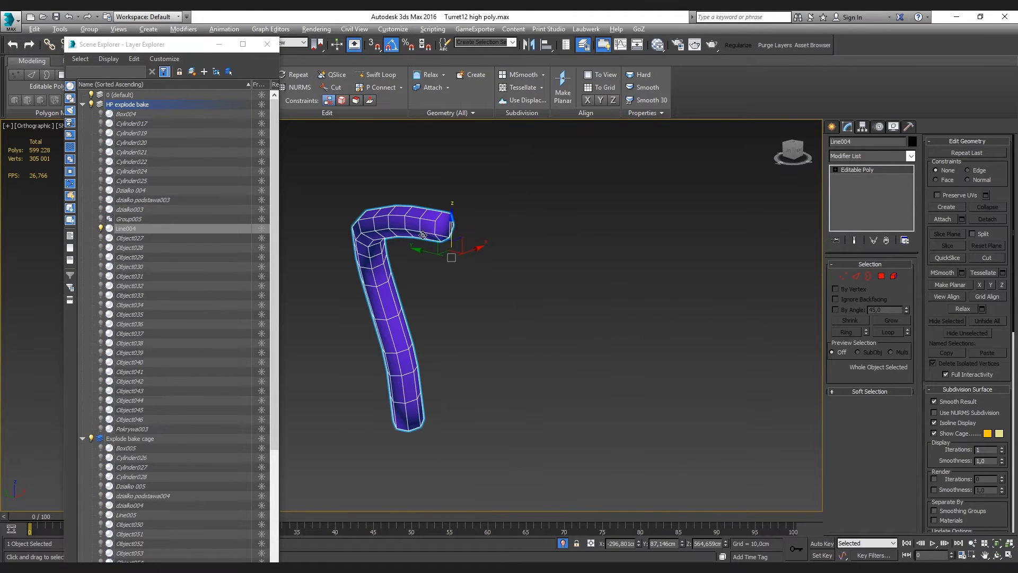
scroll(423, 235, up, 3)
key(2)
alt+middle_drag(395, 238, 407, 227)
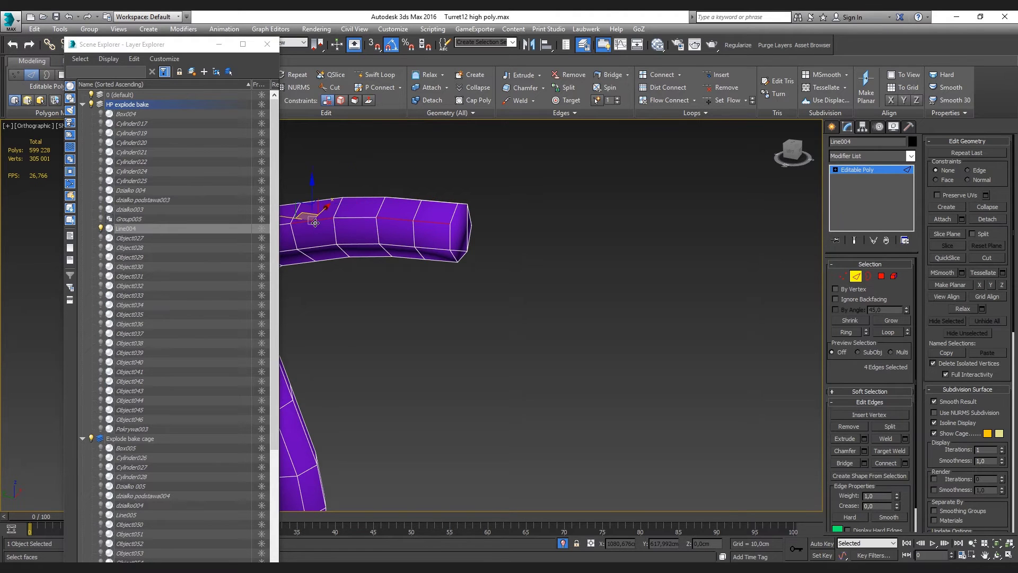
scroll(588, 208, down, 4)
scroll(590, 227, down, 3)
mouse_move(591, 227)
alt+middle_down()
mouse_move(676, 186)
mouse_move(664, 185)
mouse_move(860, 252)
alt+middle_up()
click(855, 276)
Back in the full scene, select the Dzialko 005 barrel cage at Push 0,0cm
scroll(680, 279, down, 5)
scroll(716, 280, down, 3)
middle_drag(748, 285, 637, 297)
click(682, 295)
scroll(690, 289, up, 6)
scroll(695, 281, up, 3)
scroll(704, 279, down, 3)
mouse_move(703, 278)
alt+middle_down()
mouse_move(661, 279)
mouse_move(722, 270)
alt+middle_up()
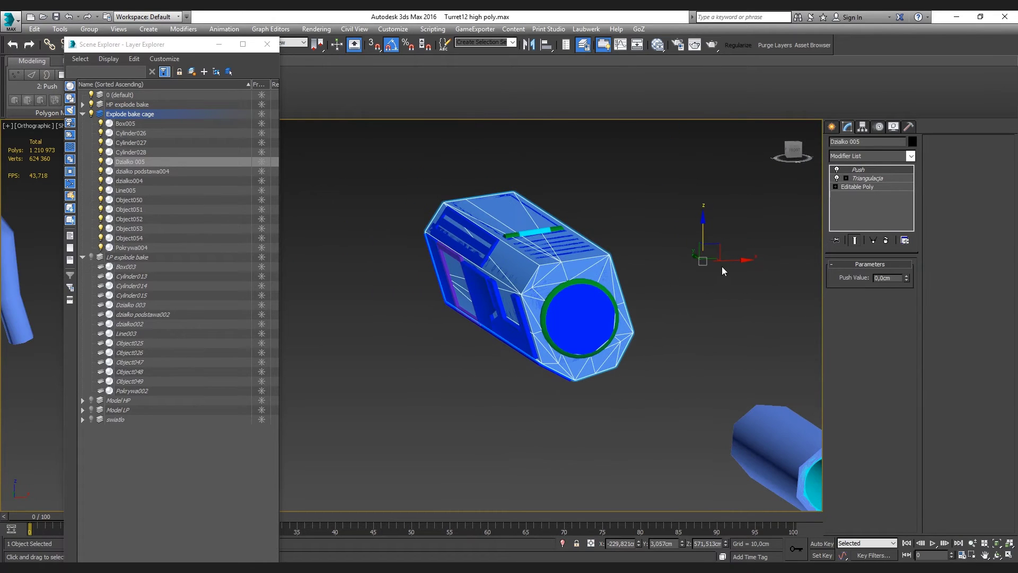
Enable Dzialko 005's Push modifier and inflate the barrel cage to 0,97cm
click(874, 242)
drag(907, 280, 916, 245)
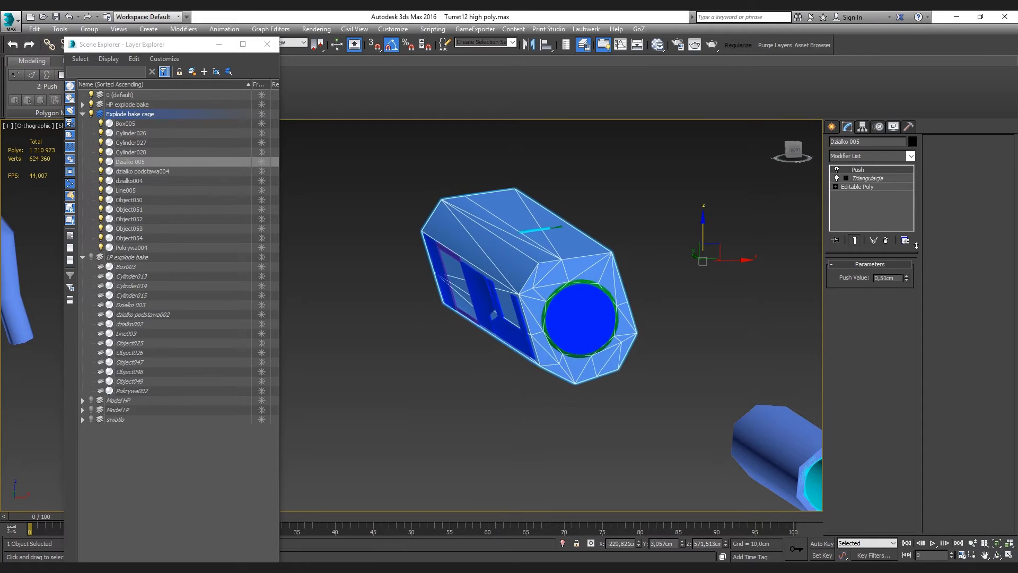
drag(927, 215, 939, 197)
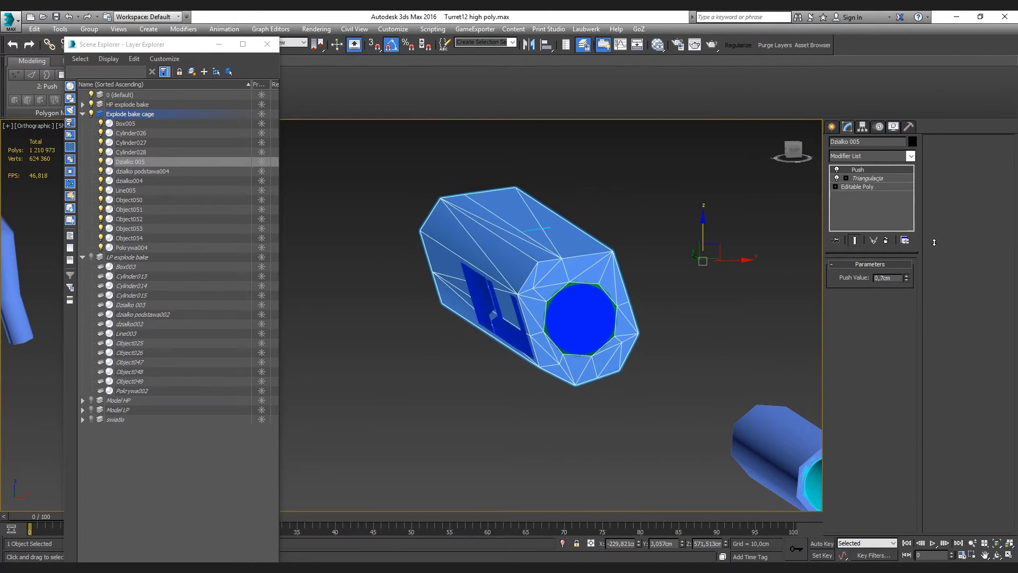
mouse_move(610, 265)
alt+middle_down()
mouse_move(704, 344)
mouse_move(610, 425)
mouse_move(521, 386)
mouse_move(502, 412)
mouse_move(606, 370)
mouse_move(571, 369)
mouse_move(578, 319)
alt+middle_up()
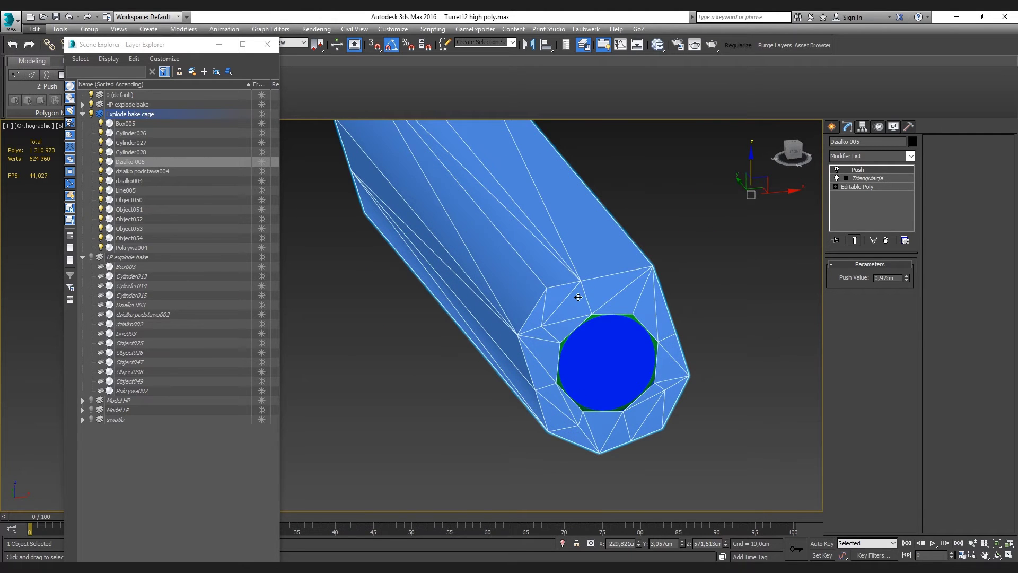
scroll(578, 297, up, 3)
scroll(648, 295, down, 3)
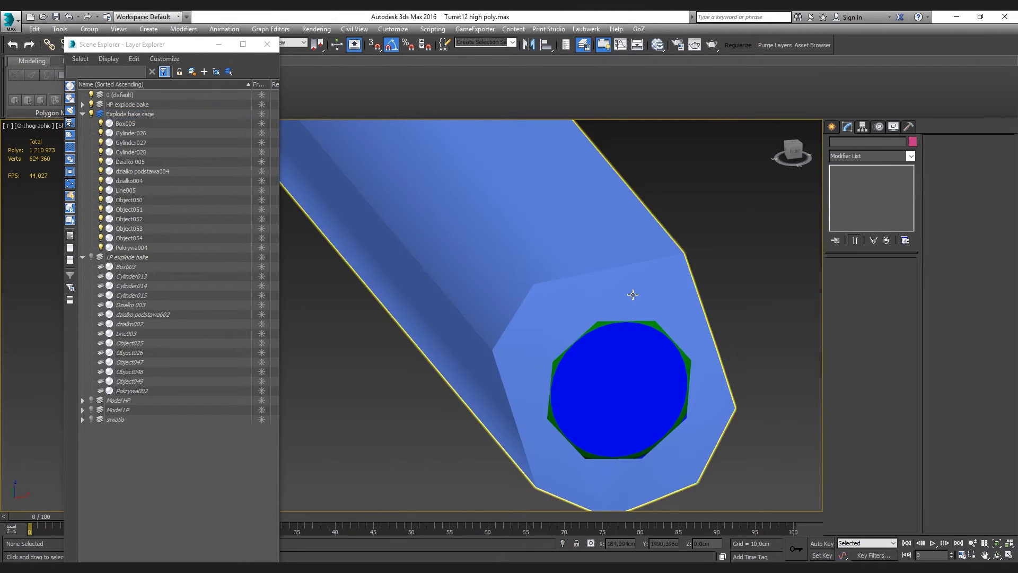
alt+middle_drag(635, 293, 691, 306)
scroll(691, 306, down, 5)
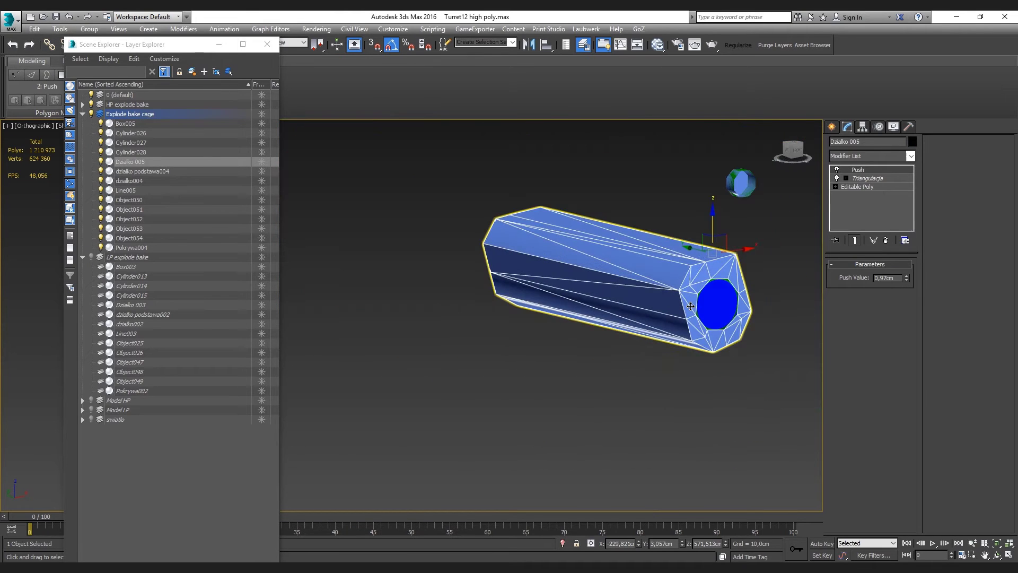
scroll(708, 274, up, 5)
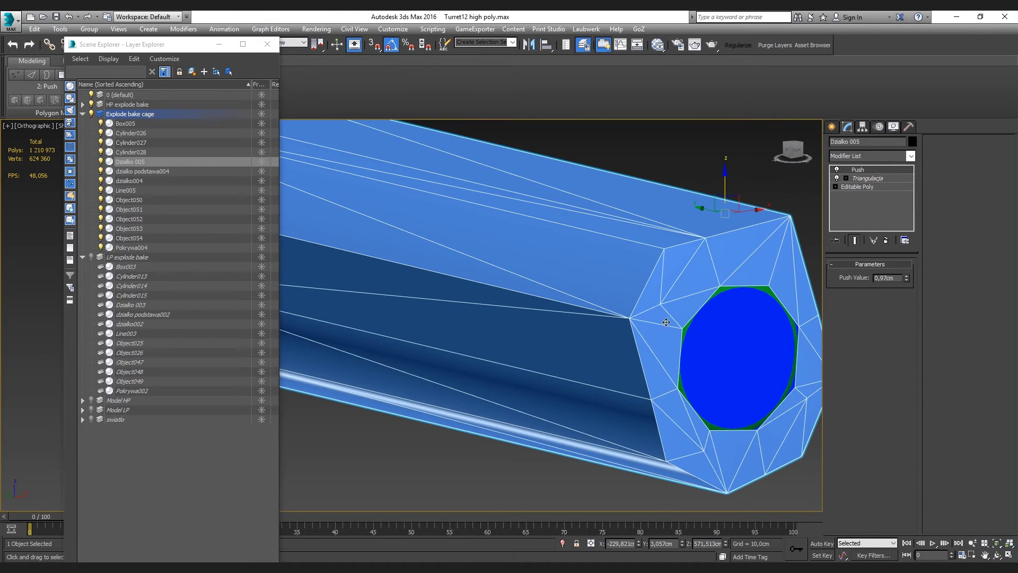
scroll(678, 324, down, 5)
mouse_move(677, 324)
alt+middle_down()
mouse_move(650, 337)
mouse_move(702, 335)
mouse_move(676, 371)
mouse_move(534, 368)
mouse_move(542, 345)
alt+middle_up()
scroll(542, 345, down, 3)
scroll(598, 266, up, 5)
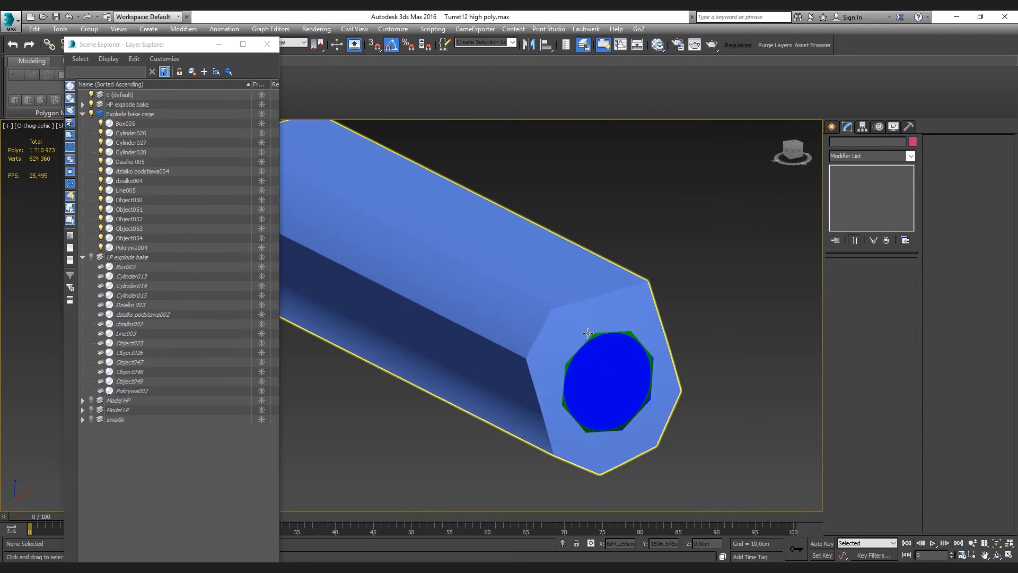
scroll(600, 297, up, 3)
scroll(600, 308, up, 2)
scroll(725, 269, down, 2)
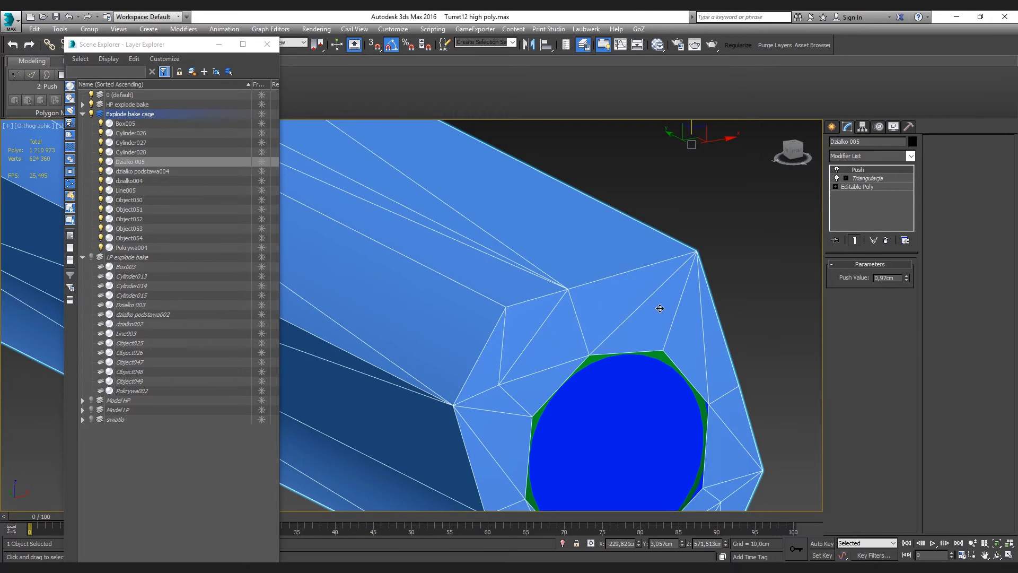
scroll(737, 234, down, 4)
mouse_move(737, 234)
alt+middle_down()
mouse_move(640, 358)
mouse_move(621, 336)
mouse_move(652, 319)
mouse_move(670, 272)
mouse_move(586, 286)
alt+middle_up()
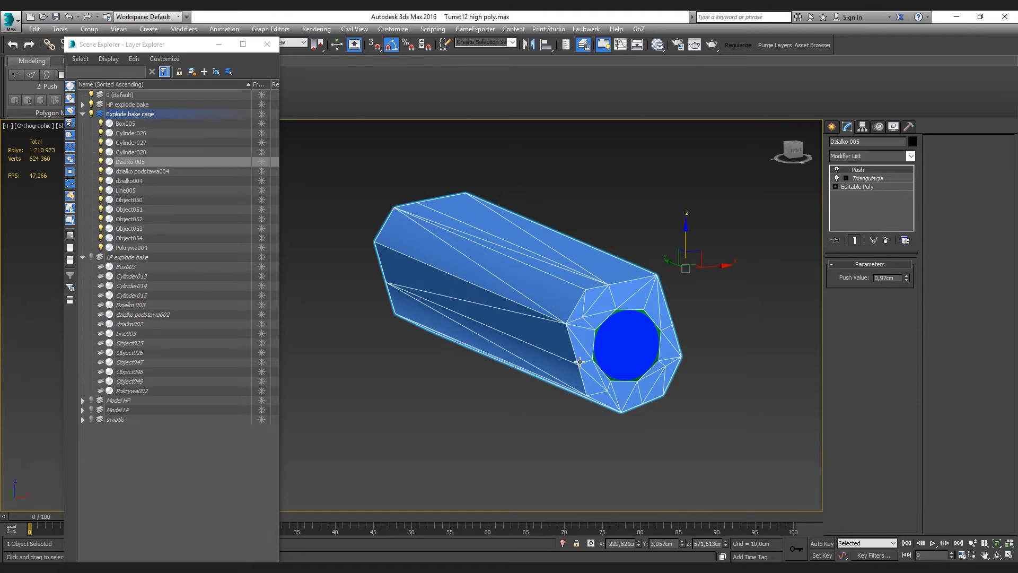
click(683, 335)
alt+middle_drag(671, 342, 706, 363)
scroll(706, 362, up, 5)
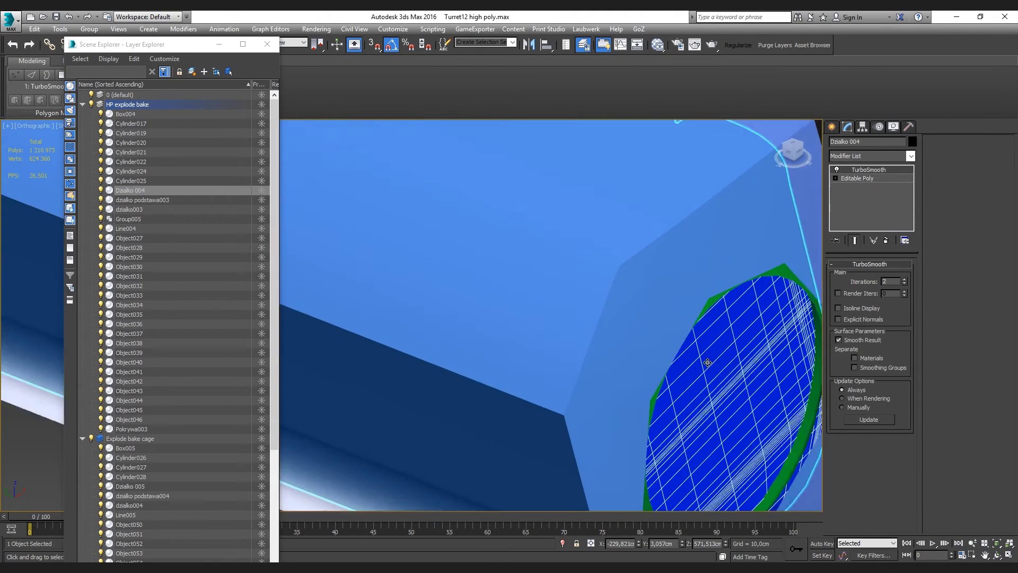
scroll(693, 255, down, 4)
scroll(693, 255, down, 3)
click(740, 202)
scroll(740, 202, down, 3)
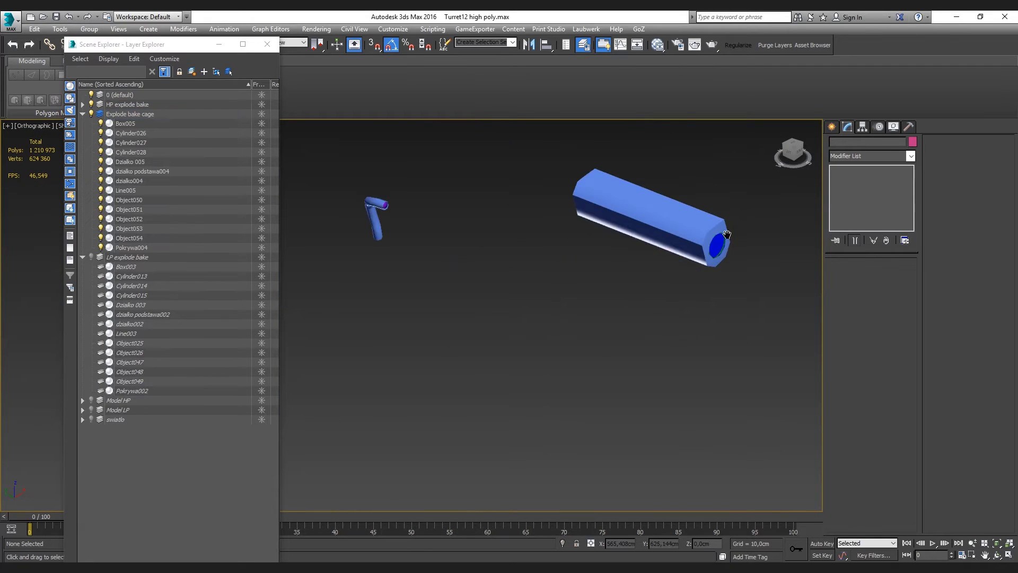
middle_drag(732, 225, 608, 383)
scroll(608, 383, down, 3)
scroll(610, 394, up, 4)
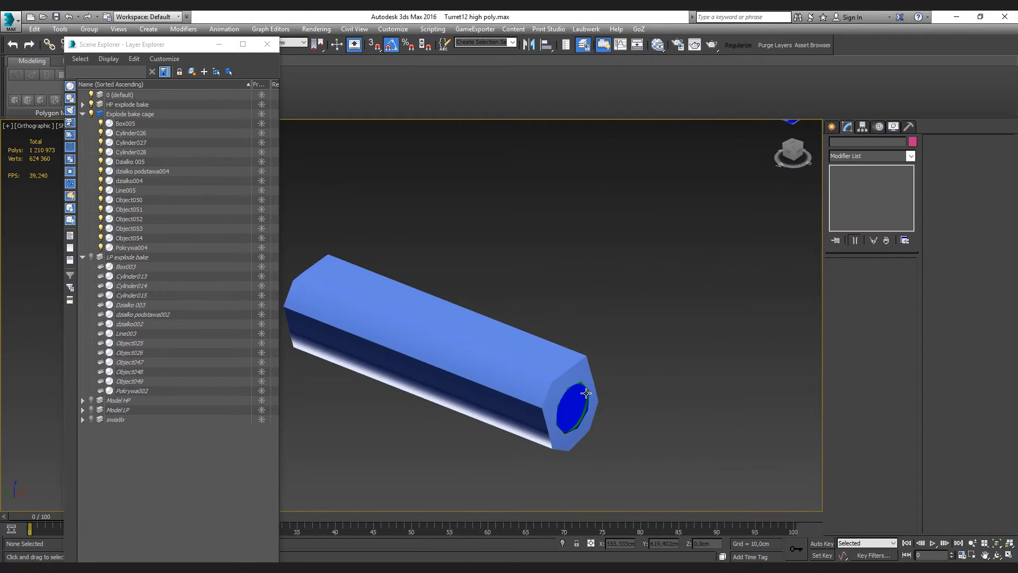
click(610, 393)
scroll(610, 394, up, 2)
scroll(674, 323, up, 1)
scroll(684, 324, down, 1)
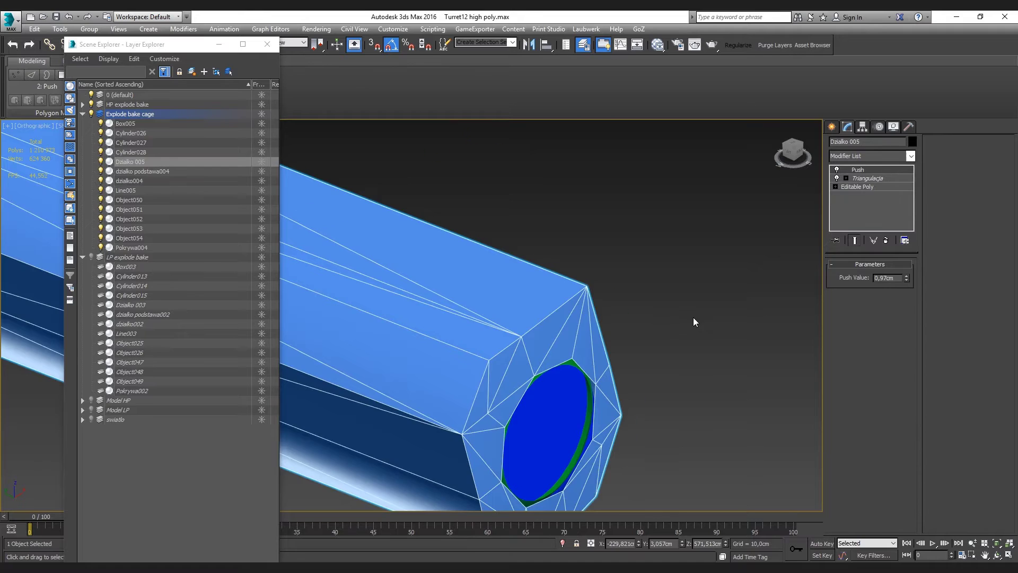
scroll(706, 311, down, 4)
click(715, 300)
click(657, 325)
scroll(663, 334, up, 3)
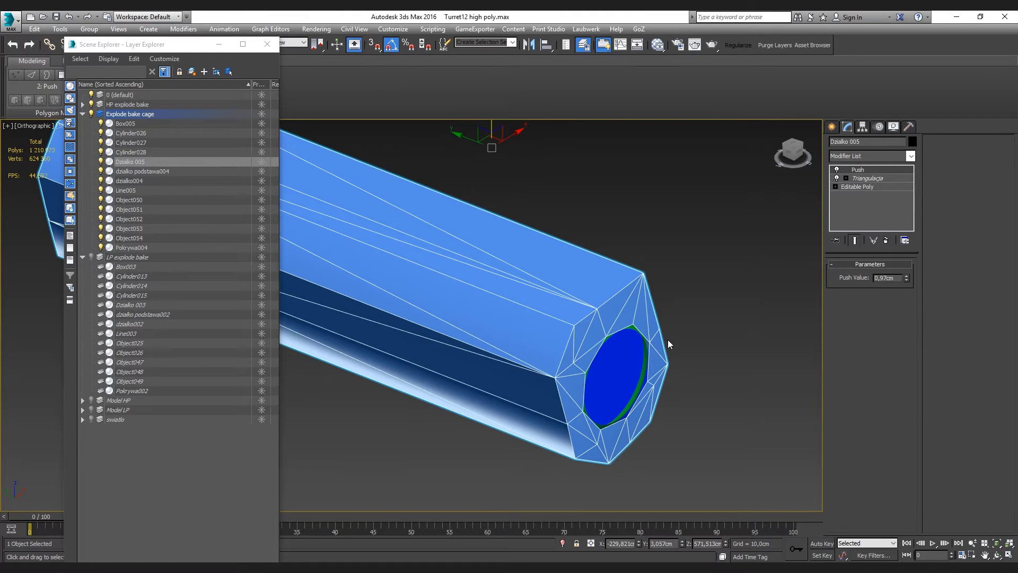
scroll(669, 338, down, 4)
scroll(689, 318, down, 3)
scroll(700, 265, up, 3)
Select Cylinder019 and orbit to view the cylinder from its end
scroll(695, 275, up, 1)
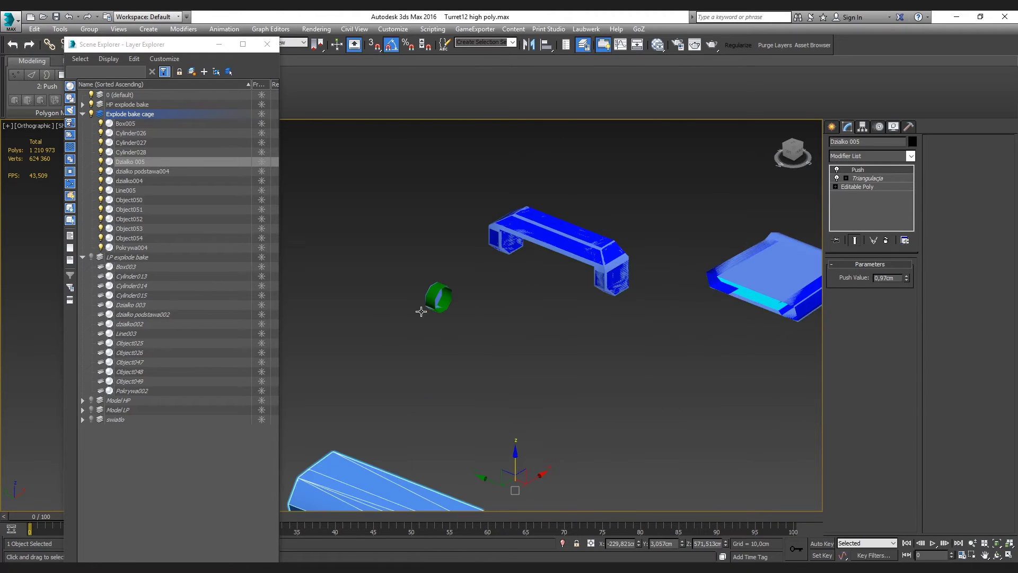
scroll(422, 311, up, 5)
click(450, 278)
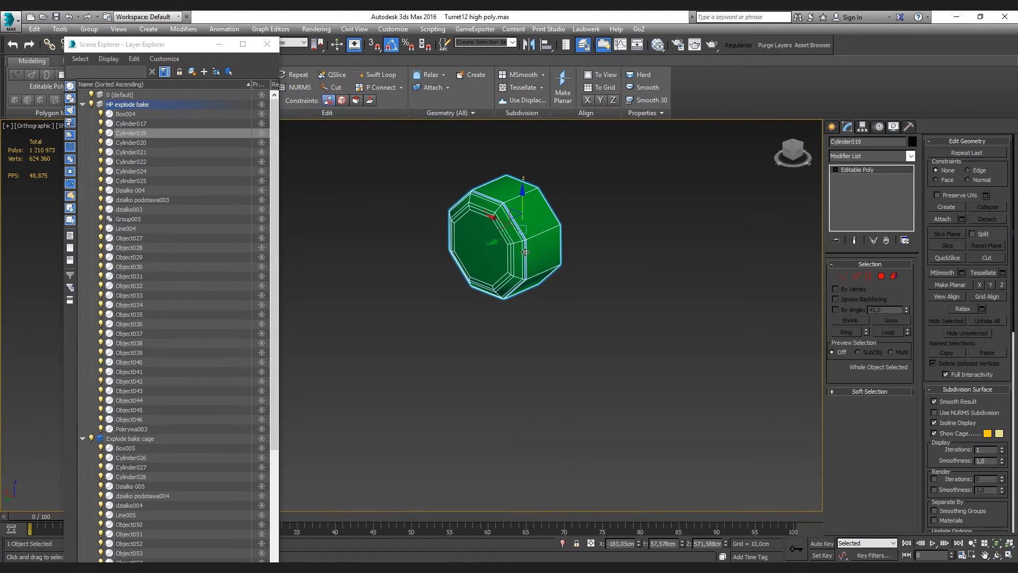
scroll(525, 252, up, 2)
mouse_move(608, 244)
alt+middle_down()
mouse_move(637, 296)
mouse_move(686, 277)
mouse_move(650, 279)
alt+middle_up()
click(650, 279)
scroll(637, 280, down, 4)
scroll(602, 286, down, 2)
scroll(530, 291, up, 2)
scroll(481, 275, up, 2)
scroll(488, 318, up, 3)
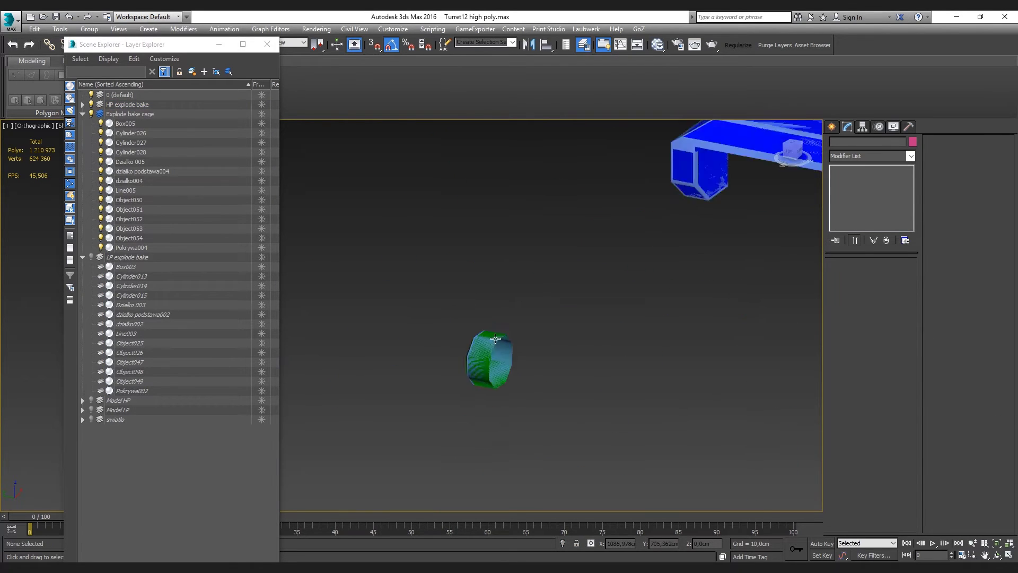
scroll(495, 338, up, 2)
Select the Cylinder027 cage and push it out to 0,41cm
click(530, 366)
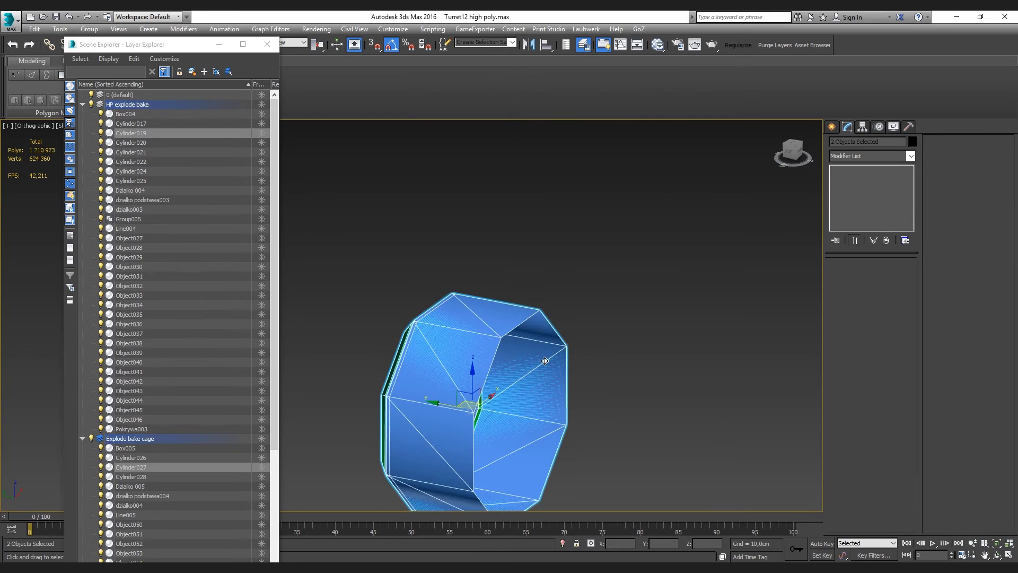
click(452, 358)
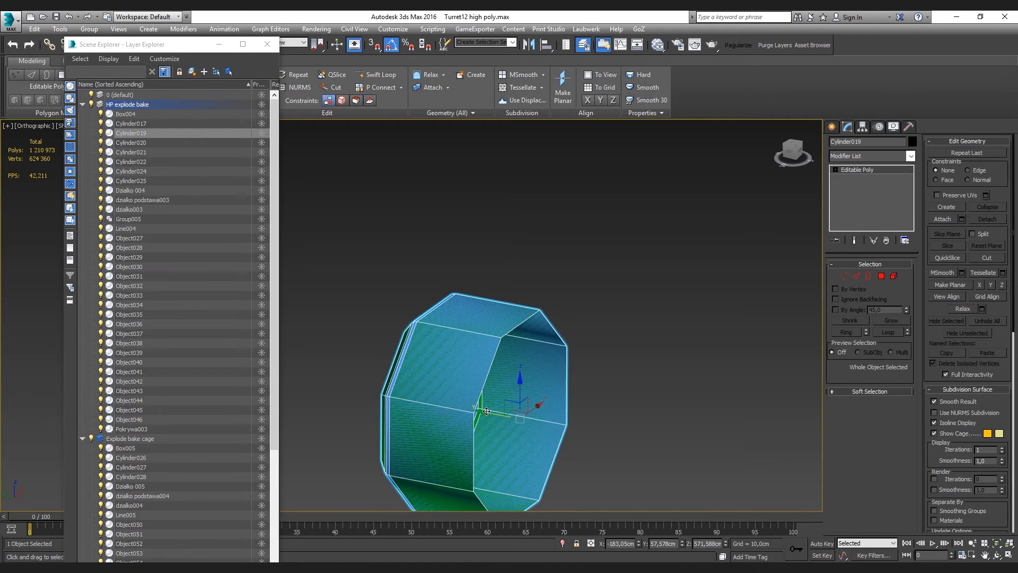
alt+click(457, 361)
click(473, 357)
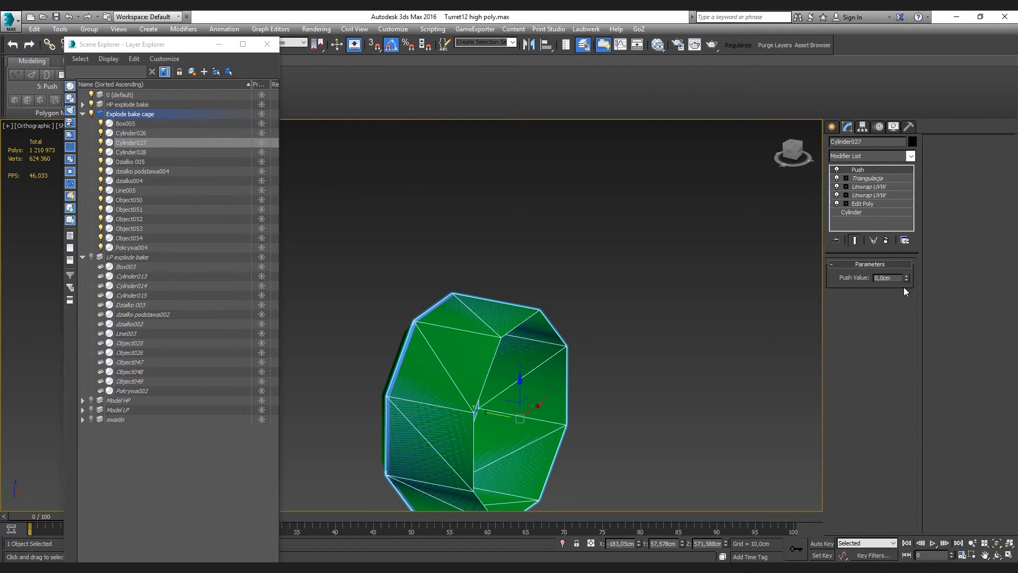
drag(907, 276, 910, 253)
Adjust the cage's eight top vertices in Top view so its sides stand vertical
alt+middle_drag(552, 339, 626, 338)
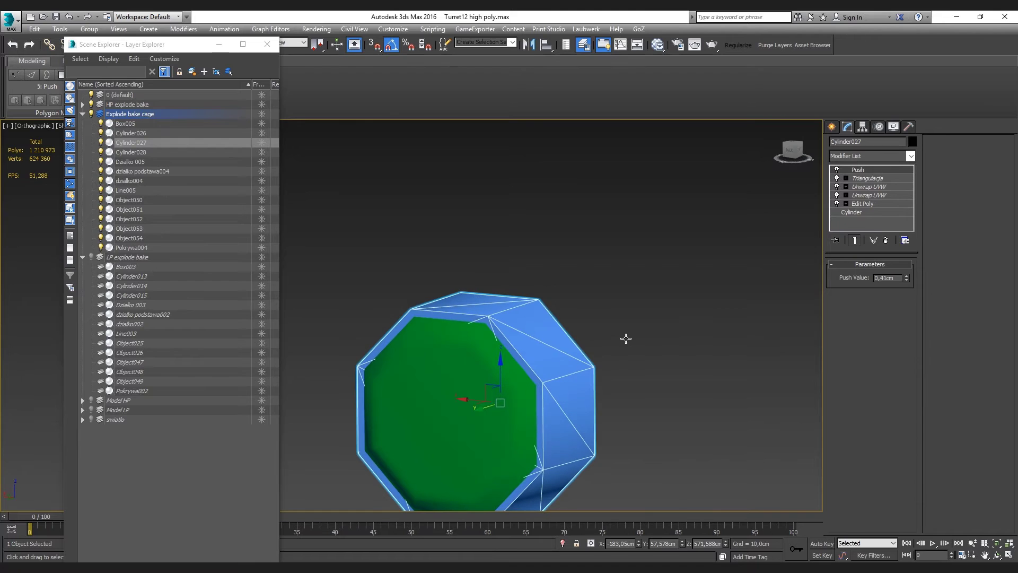
click(846, 178)
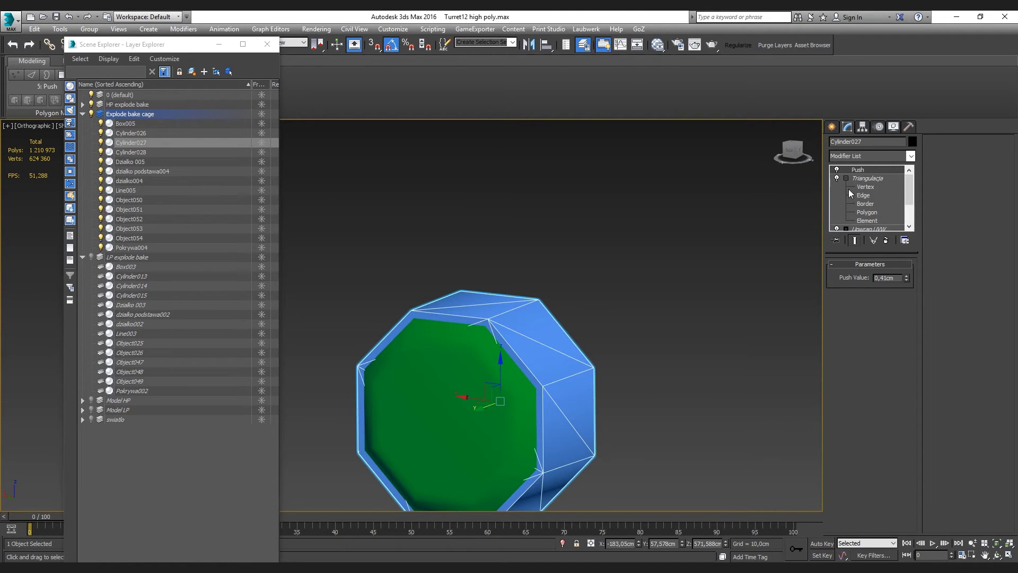
key(t)
key(z)
drag(631, 291, 620, 328)
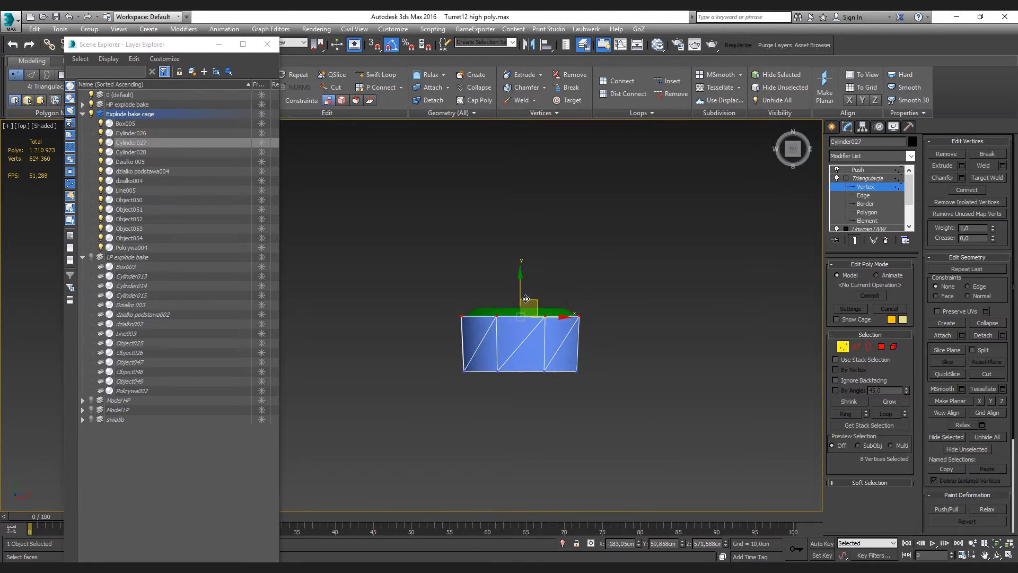
scroll(517, 298, up, 4)
drag(515, 296, 516, 276)
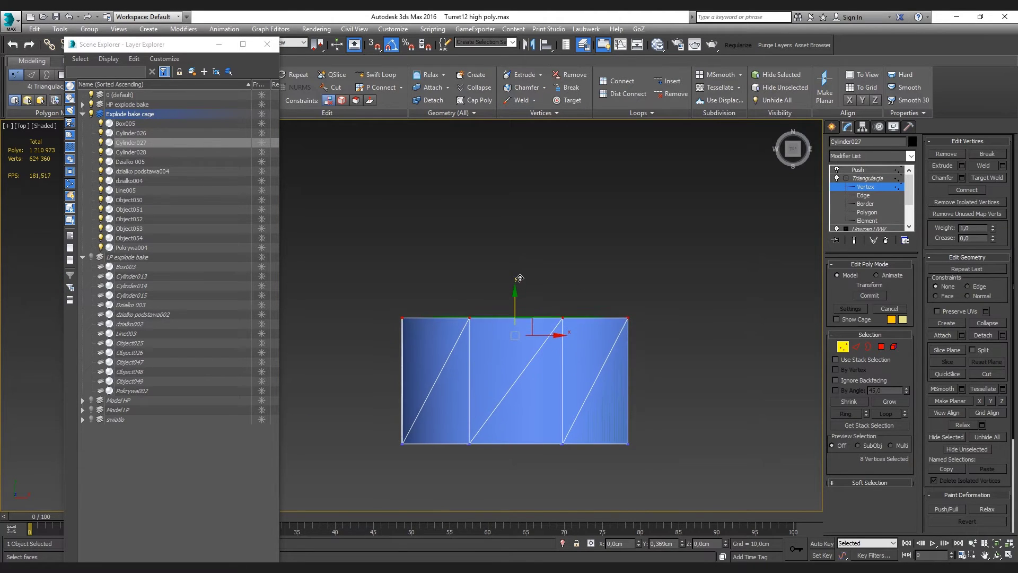
key(ctrl+z)
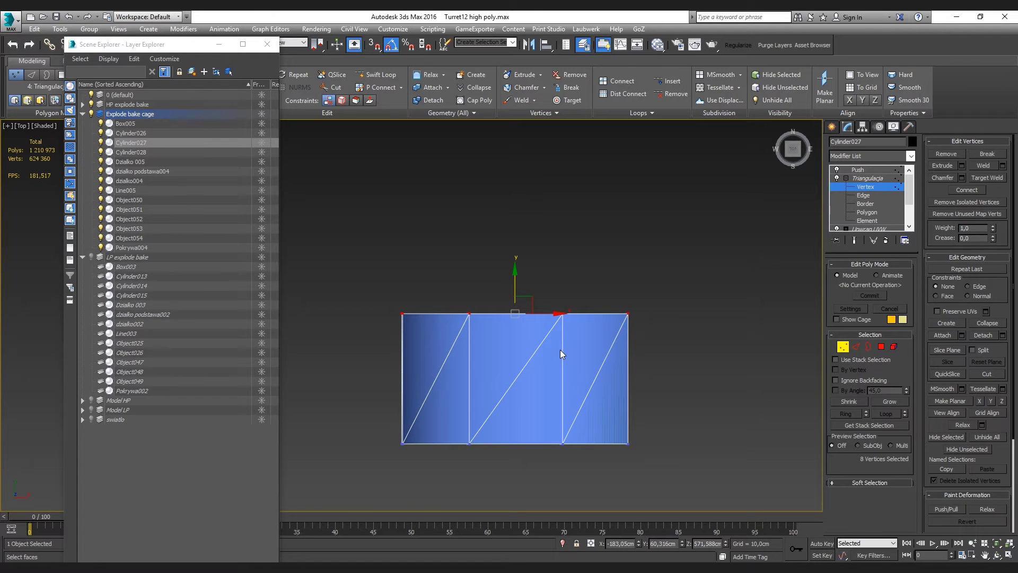
click(843, 348)
click(741, 324)
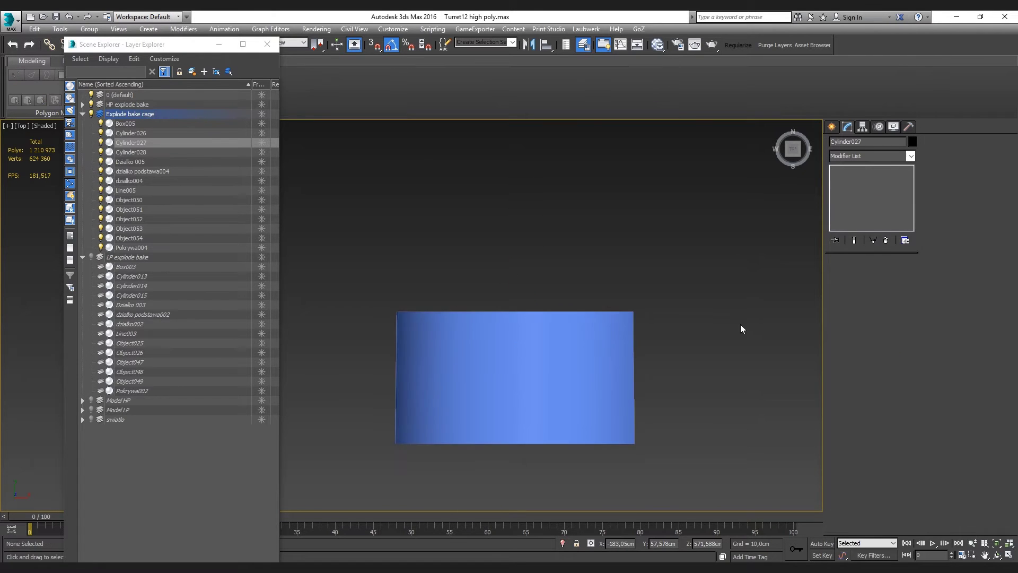
click(595, 348)
mouse_move(632, 348)
alt+middle_down()
mouse_move(771, 284)
mouse_move(749, 287)
alt+middle_up()
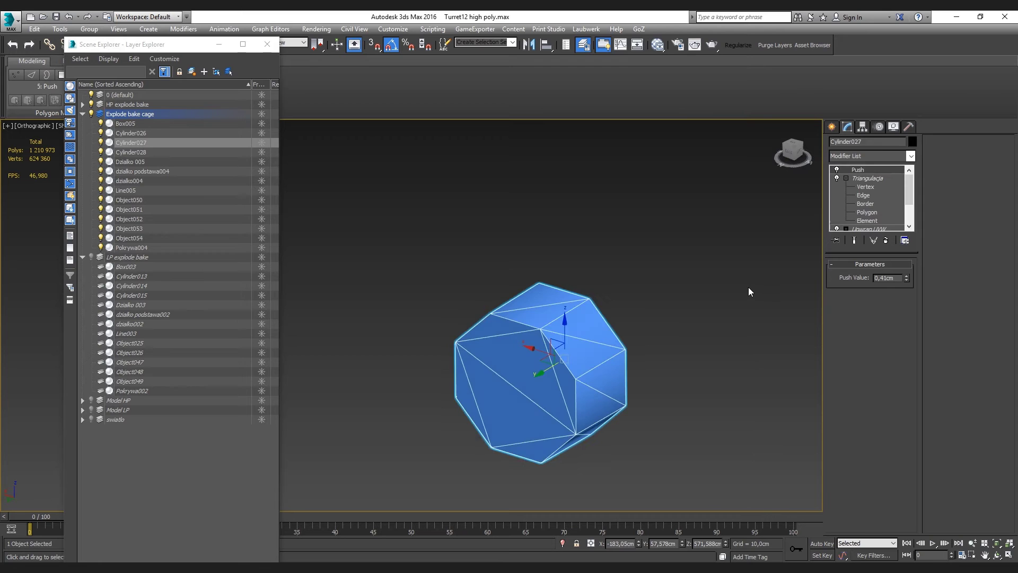
Push the tube cage Object054 slightly outward around its high-poly tube
click(749, 287)
scroll(674, 300, down, 5)
click(454, 212)
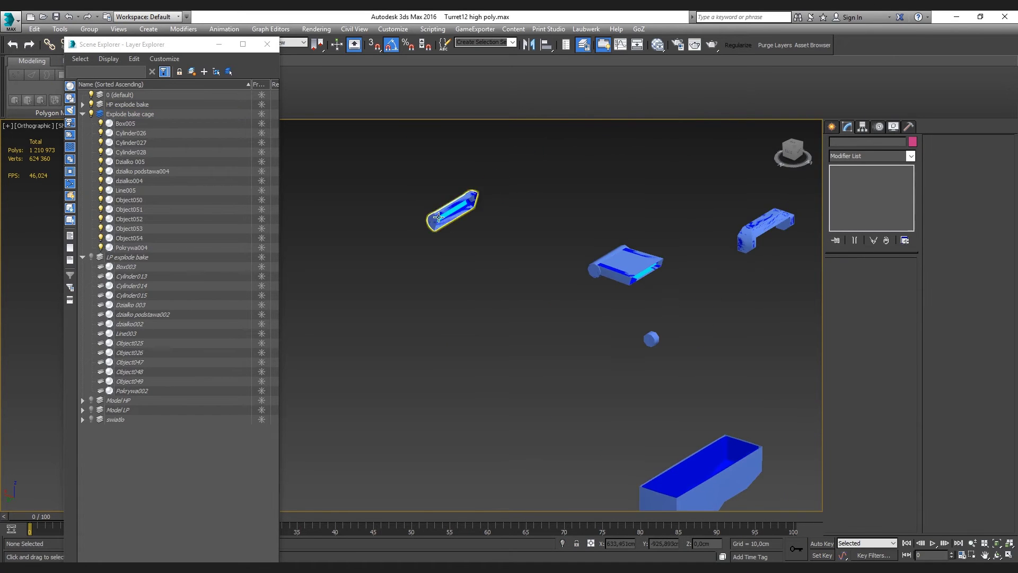
key(z)
scroll(408, 280, down, 5)
alt+middle_drag(407, 280, 609, 278)
click(609, 277)
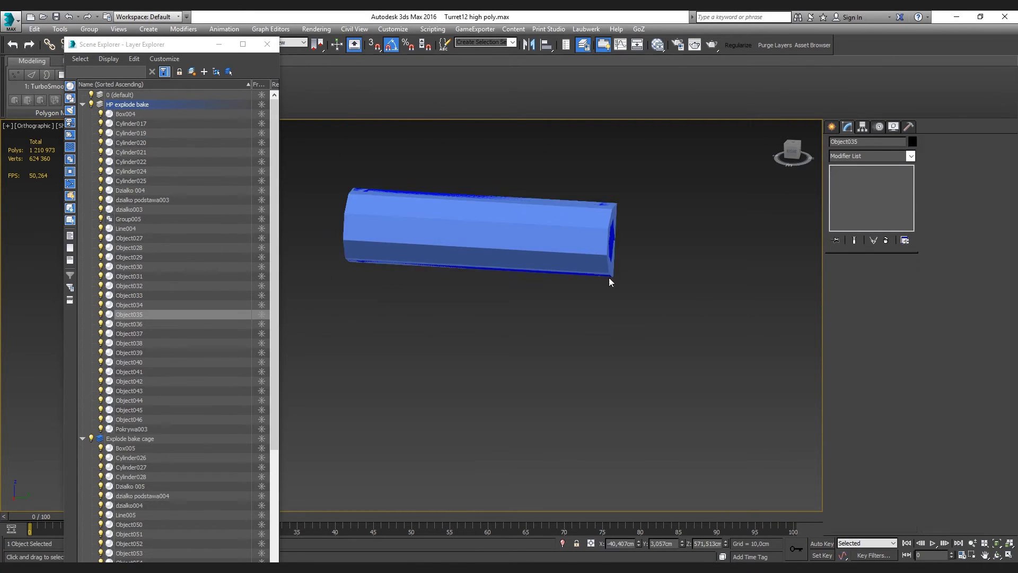
click(542, 239)
alt+middle_drag(611, 325, 626, 316)
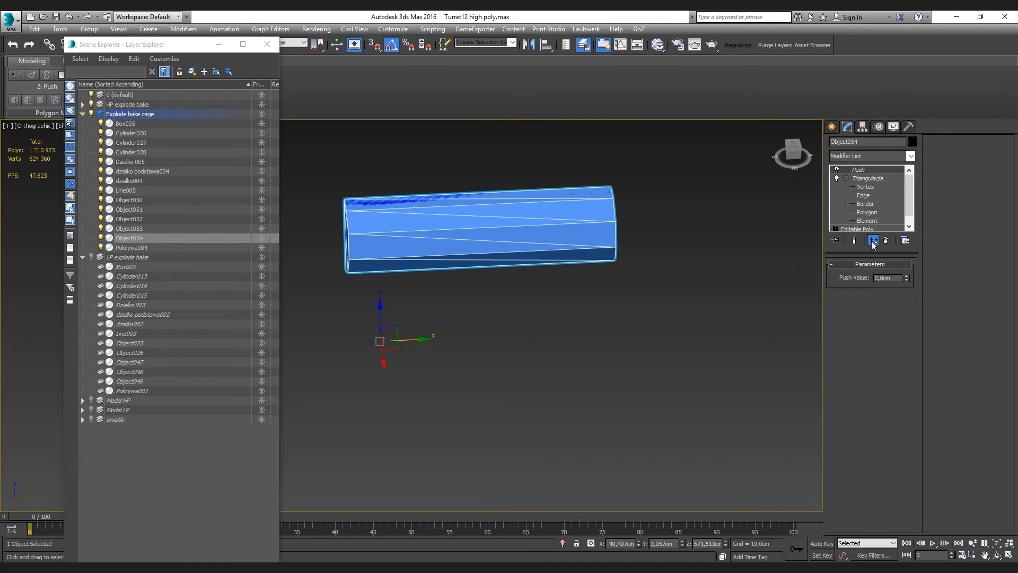
drag(907, 276, 907, 259)
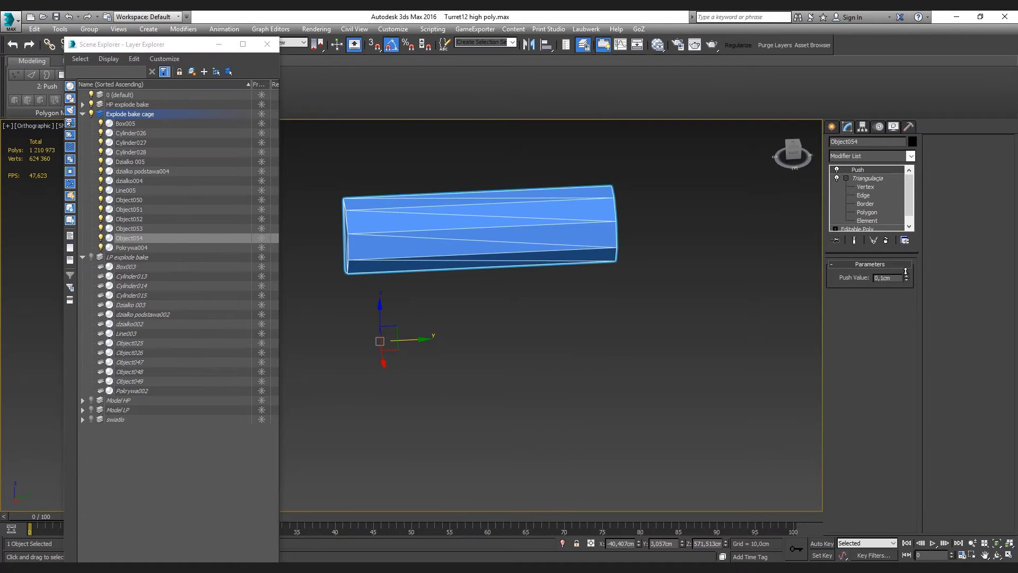
Push the Object053 cage outward to 0,2cm
click(670, 304)
scroll(670, 304, down, 5)
scroll(671, 304, up, 5)
click(666, 241)
mouse_move(669, 281)
alt+middle_down()
mouse_move(625, 263)
mouse_move(797, 241)
alt+middle_up()
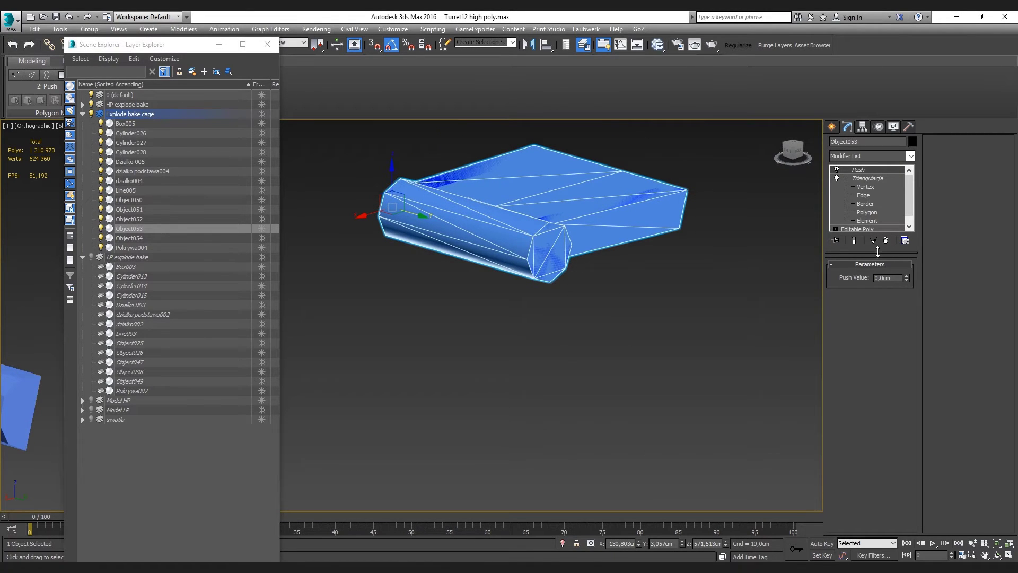
drag(905, 278, 905, 268)
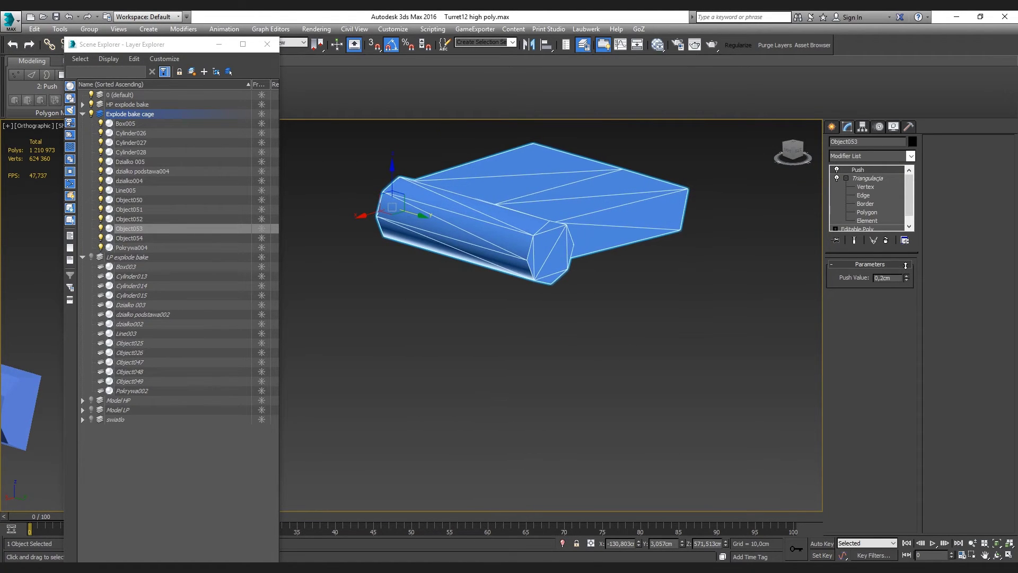
click(683, 317)
Orbit around the bracket to inspect the box beneath it
scroll(682, 317, down, 3)
alt+middle_drag(726, 297, 497, 339)
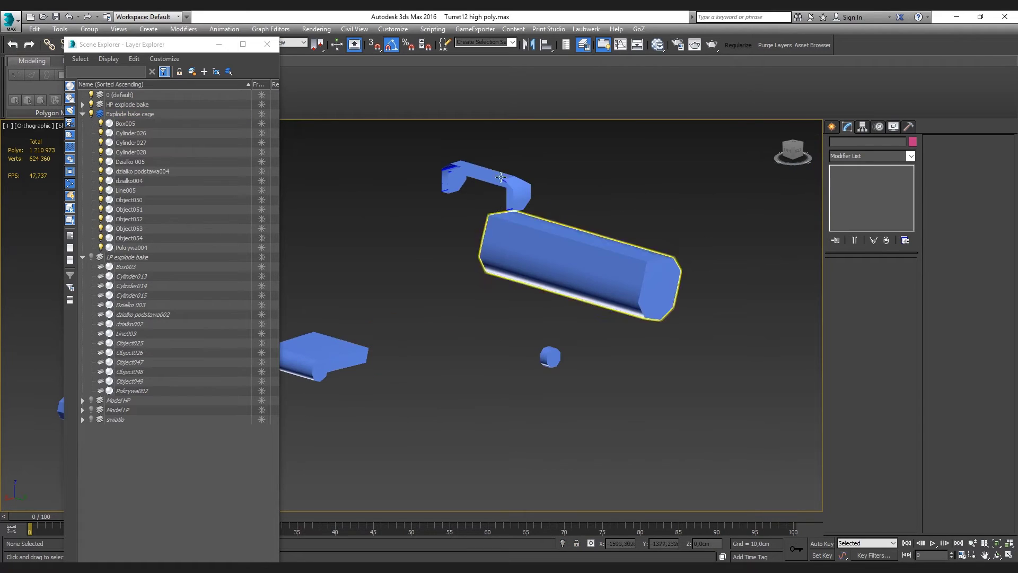
scroll(460, 192, up, 10)
click(460, 192)
scroll(459, 193, down, 4)
mouse_move(460, 223)
alt+middle_down()
mouse_move(512, 323)
mouse_move(647, 341)
alt+middle_up()
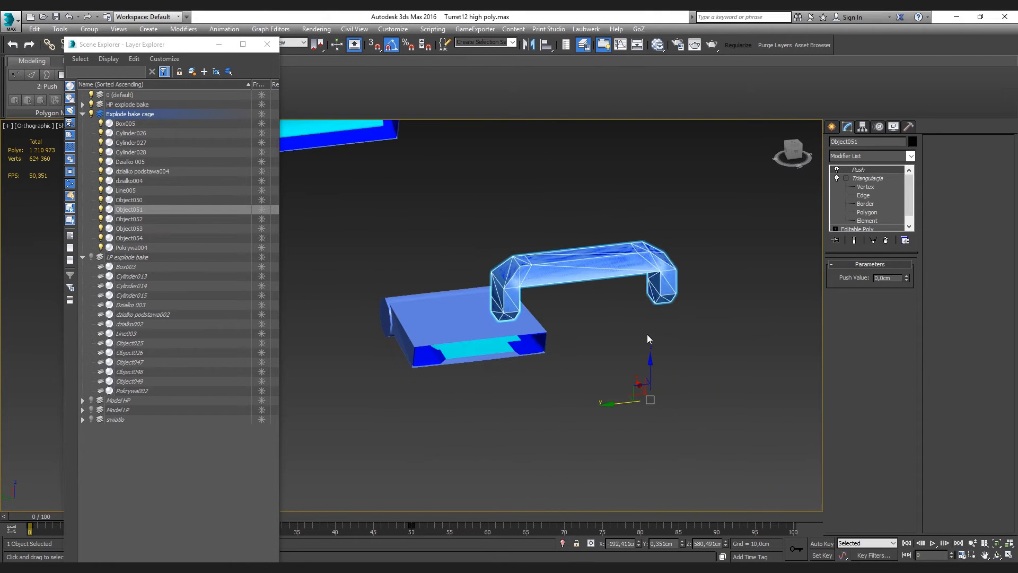
click(647, 341)
scroll(590, 265, up, 3)
Push the bracket cage Object051 slightly outward around high-poly Object027
click(589, 265)
click(782, 285)
scroll(781, 285, up, 2)
click(697, 344)
click(695, 241)
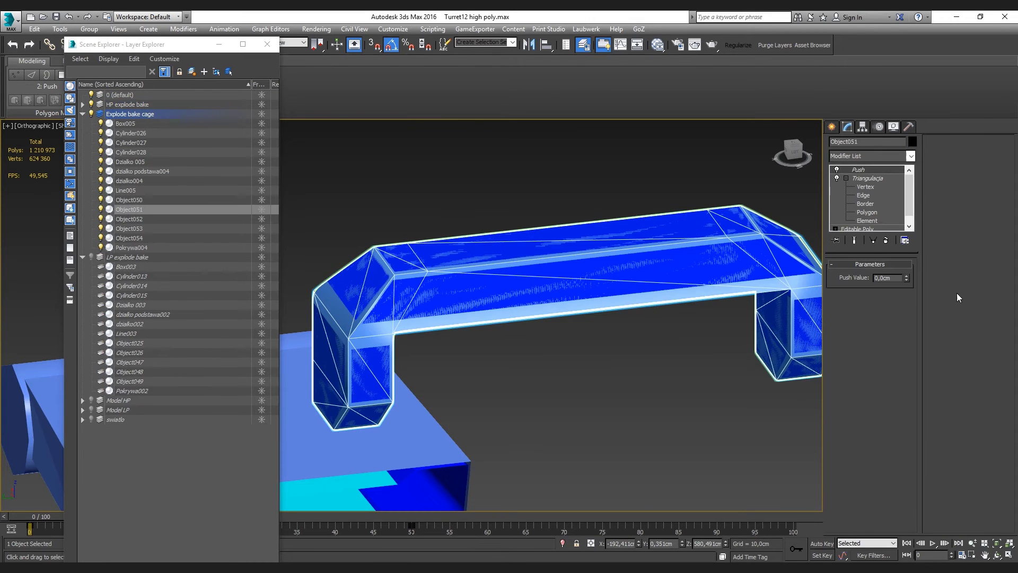
click(907, 275)
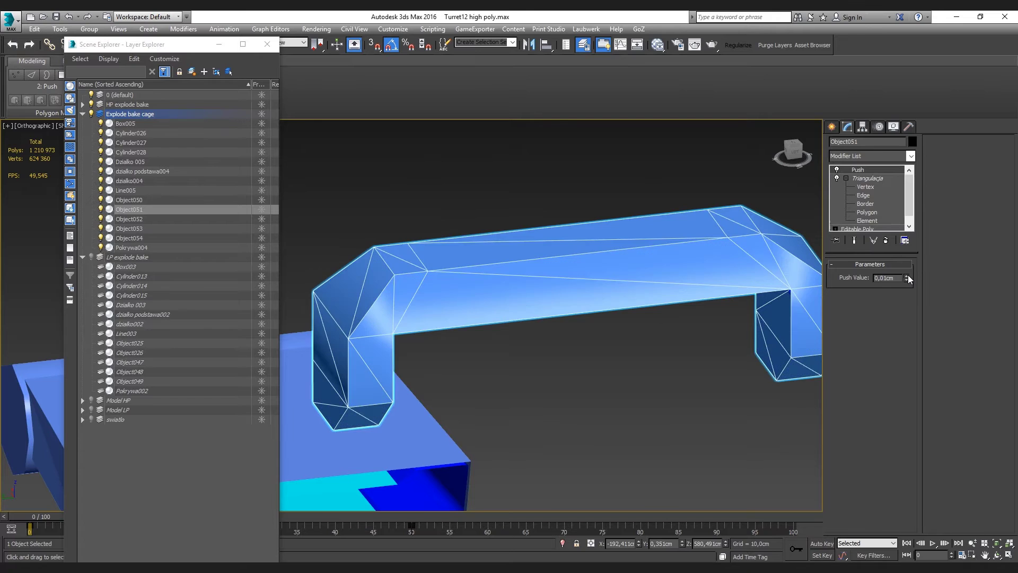
click(673, 362)
Isolate cylinder Object028 and raise its cage Object052 Push from 0,0cm to 0,11cm
scroll(615, 390, down, 4)
scroll(567, 403, down, 3)
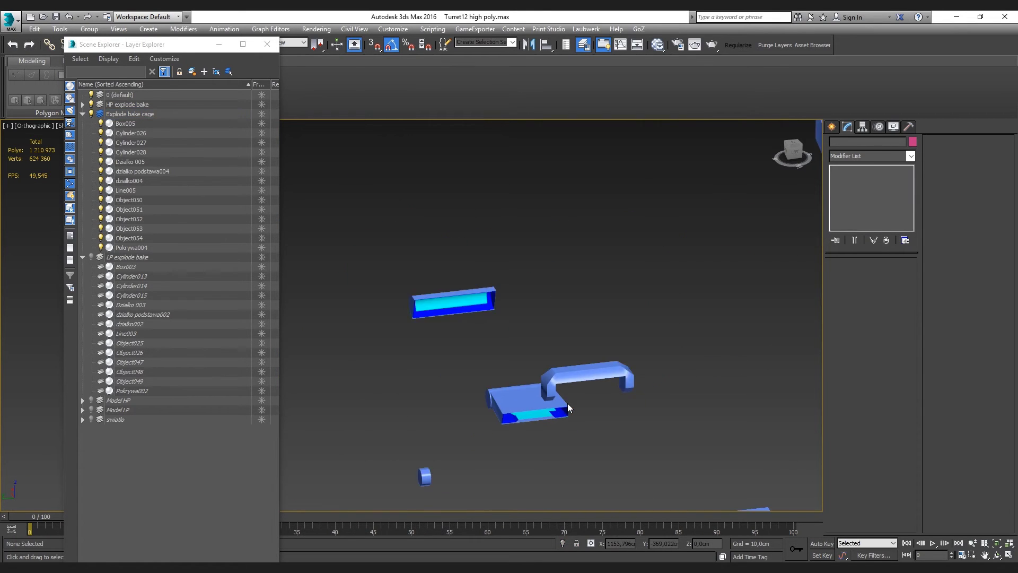
scroll(568, 403, down, 3)
scroll(627, 452, up, 4)
scroll(482, 393, up, 3)
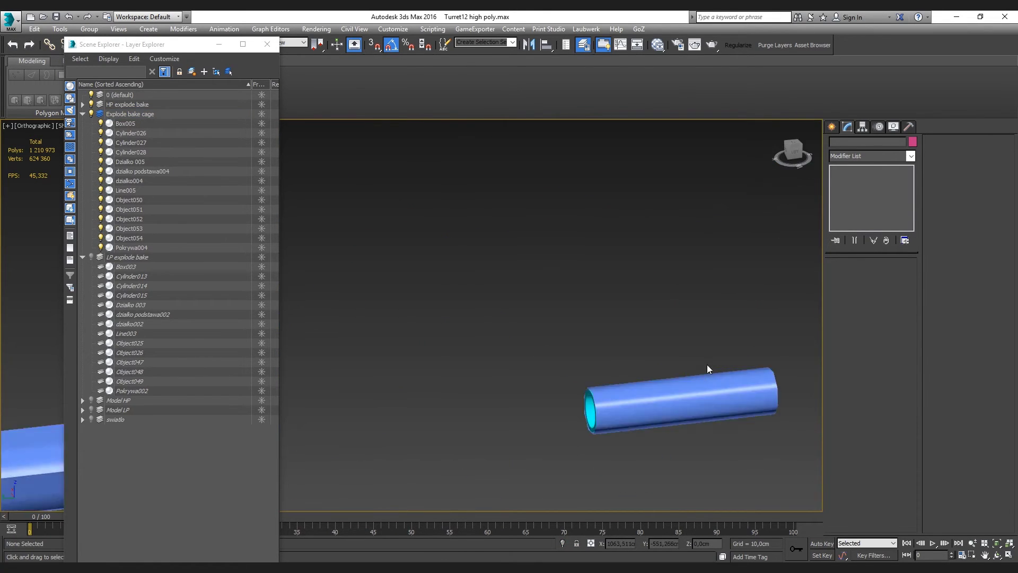
click(668, 403)
key(alt+q)
scroll(677, 358, up, 2)
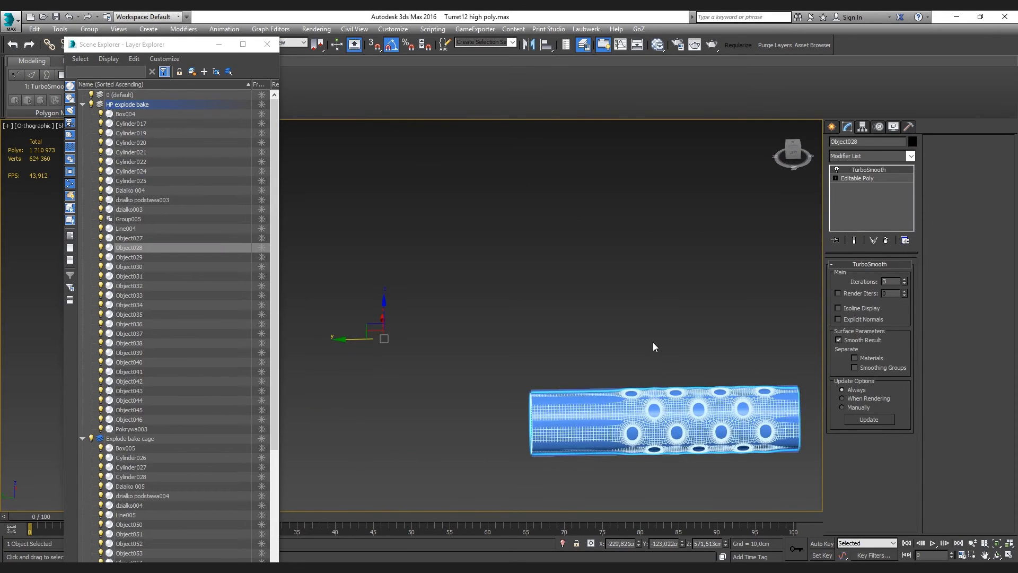
click(654, 342)
scroll(462, 427, up, 4)
click(494, 428)
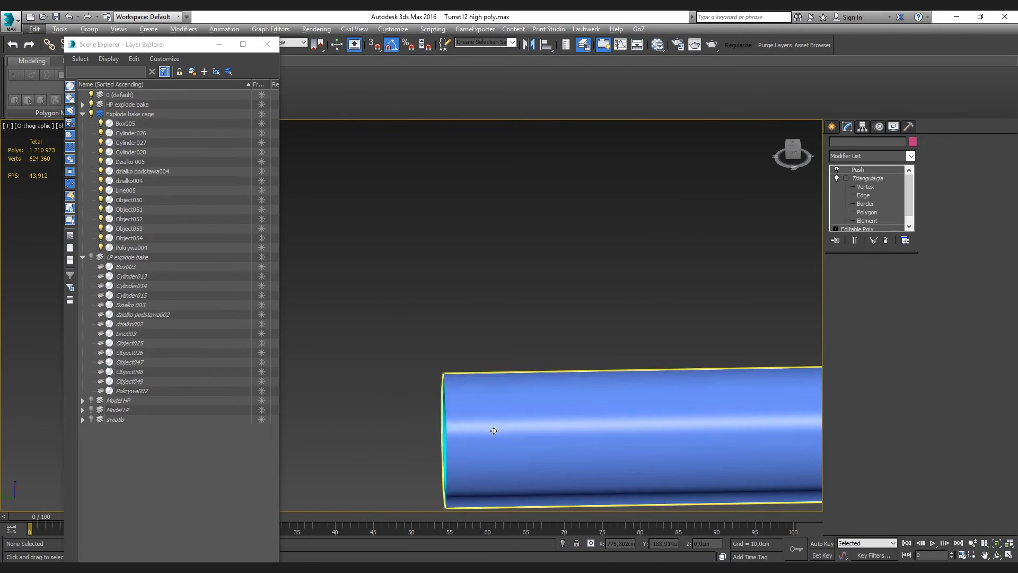
scroll(541, 430, down, 3)
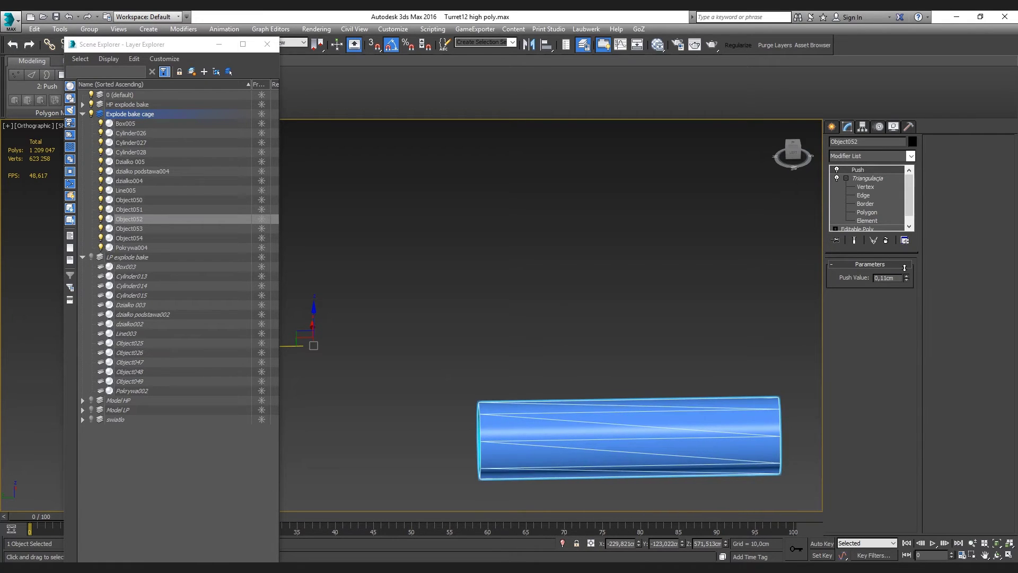
click(753, 304)
key(alt+q)
Hide the HP explode bake layer and select all Explode bake cage objects
scroll(751, 310, up, 3)
scroll(751, 310, up, 3)
scroll(580, 291, up, 2)
scroll(579, 292, up, 2)
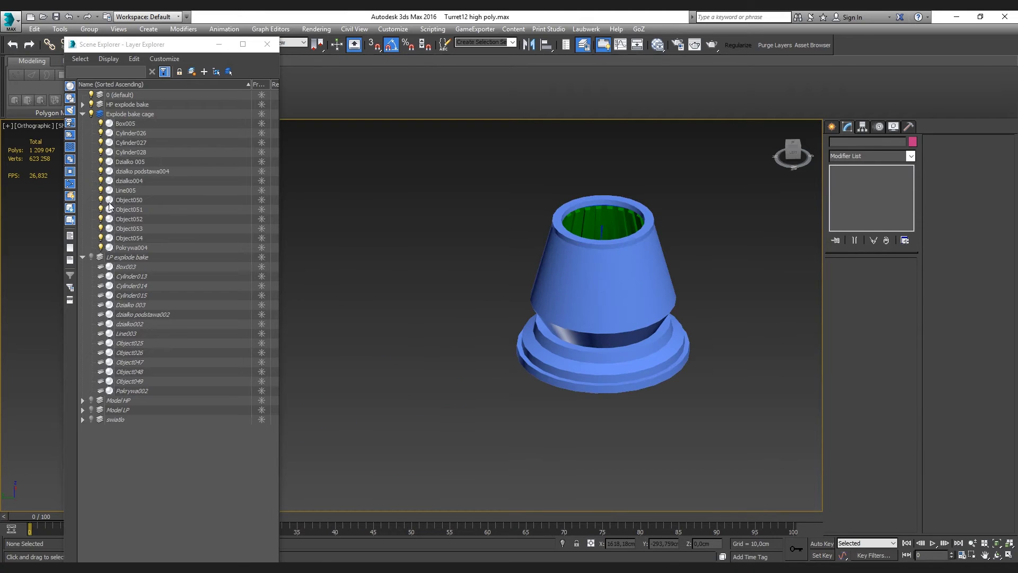
click(92, 104)
scroll(428, 209, down, 2)
scroll(429, 209, down, 3)
middle_drag(428, 209, 534, 239)
drag(418, 283, 531, 223)
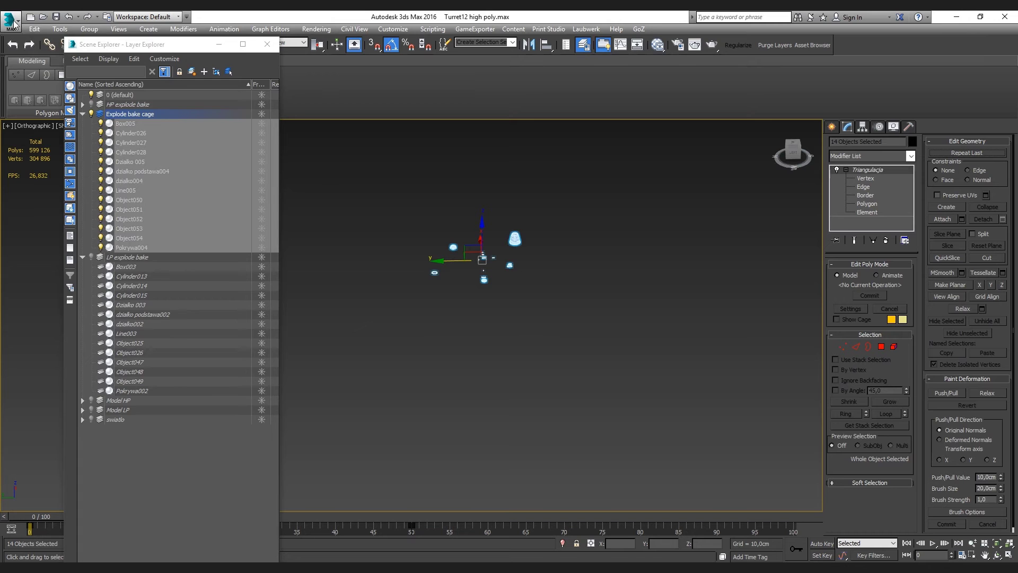
Export the selected cages to Temp as FBX 'turret explode bake cage'
click(10, 20)
click(133, 100)
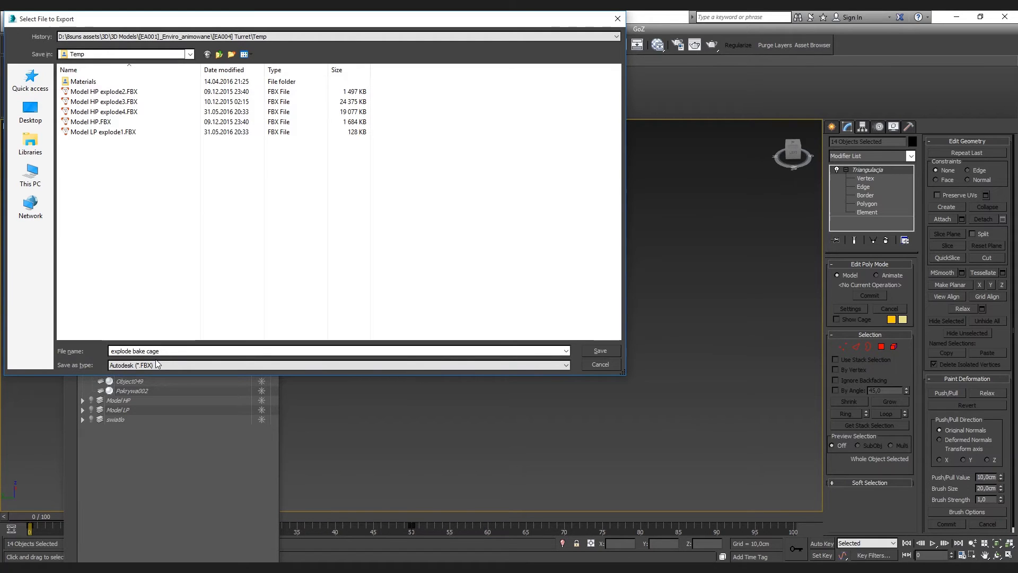
text(ty)
text(rret_)
key(BackSpace)
key(Return)
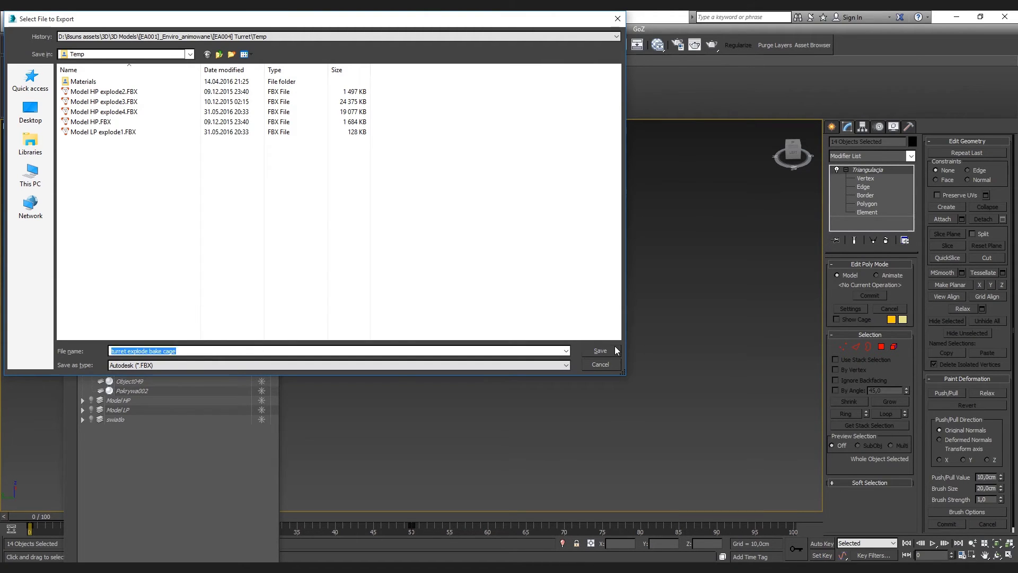
click(618, 434)
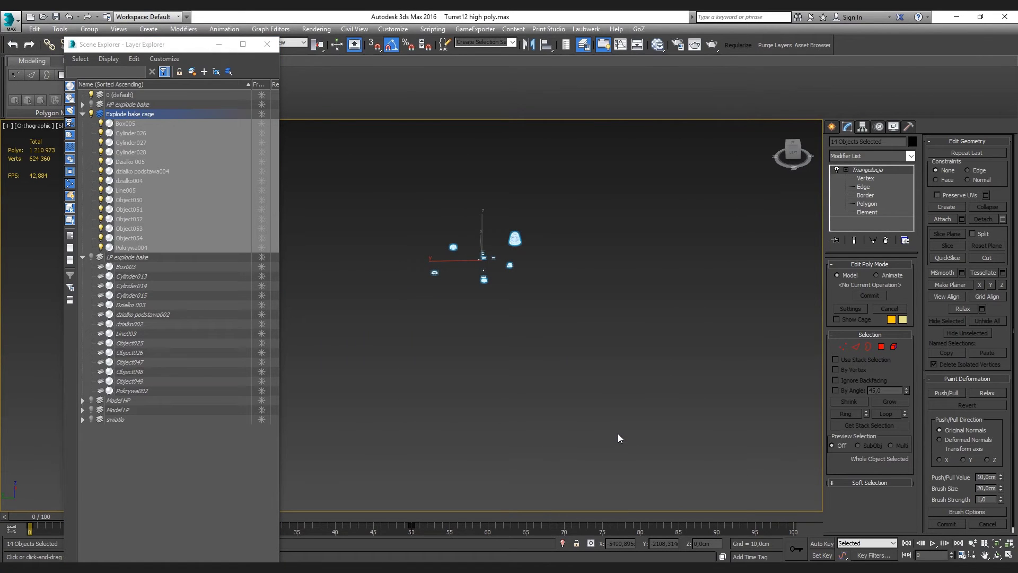
scroll(483, 215, up, 5)
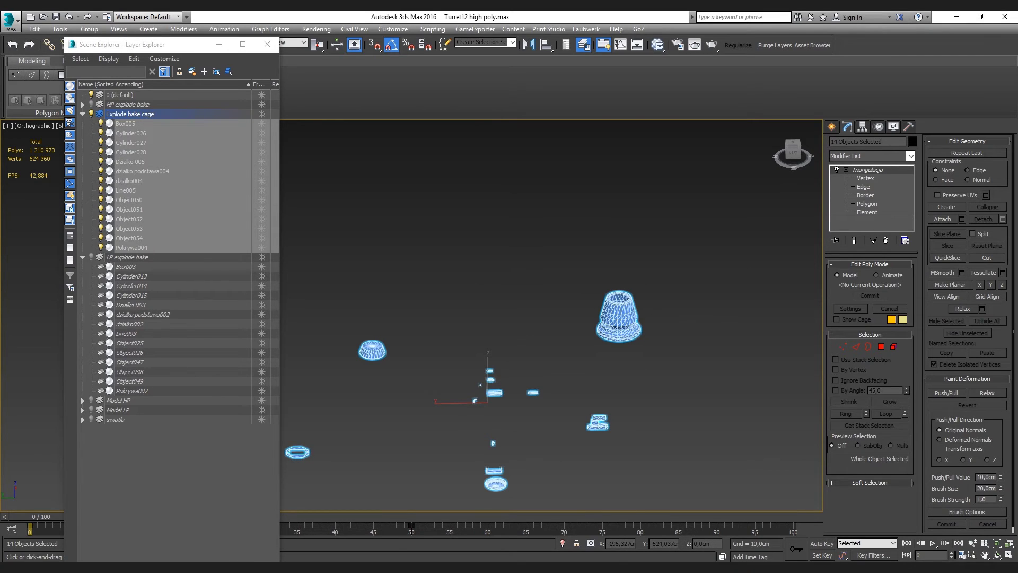
Launch xNormal (x64) and show the high-definition list holding Model HP explode4.FBX
key(super)
text(xn)
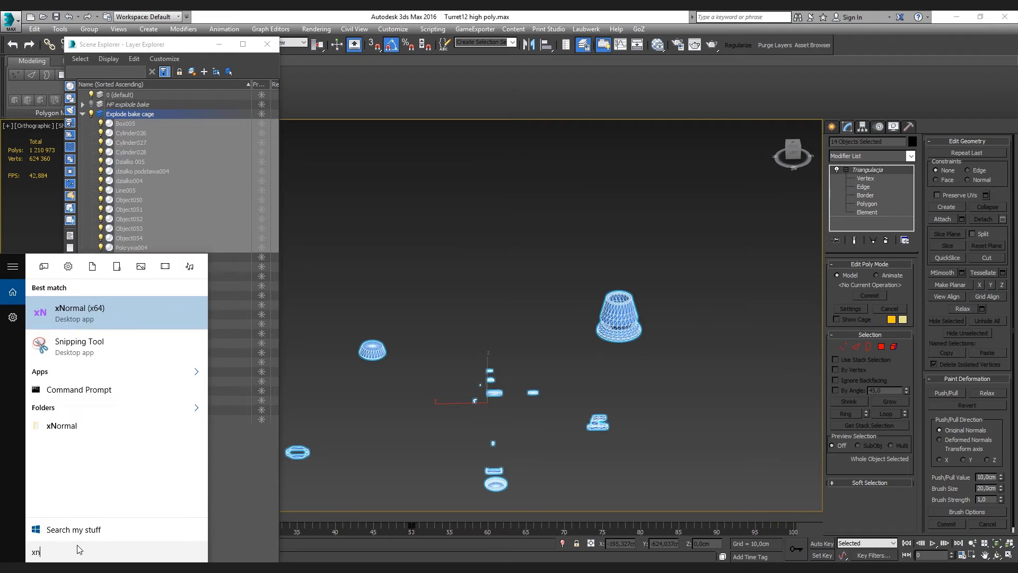
click(81, 314)
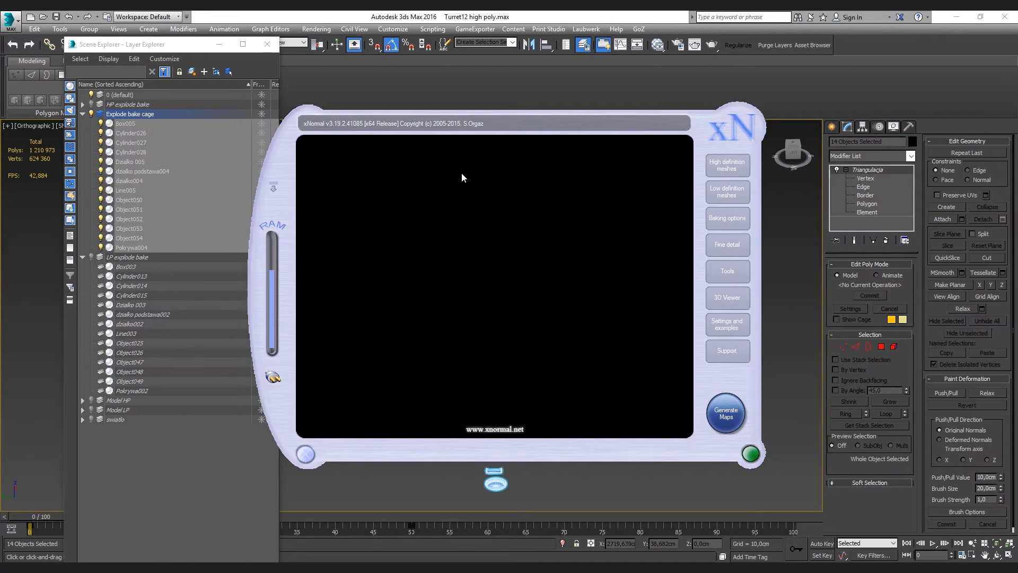
click(734, 168)
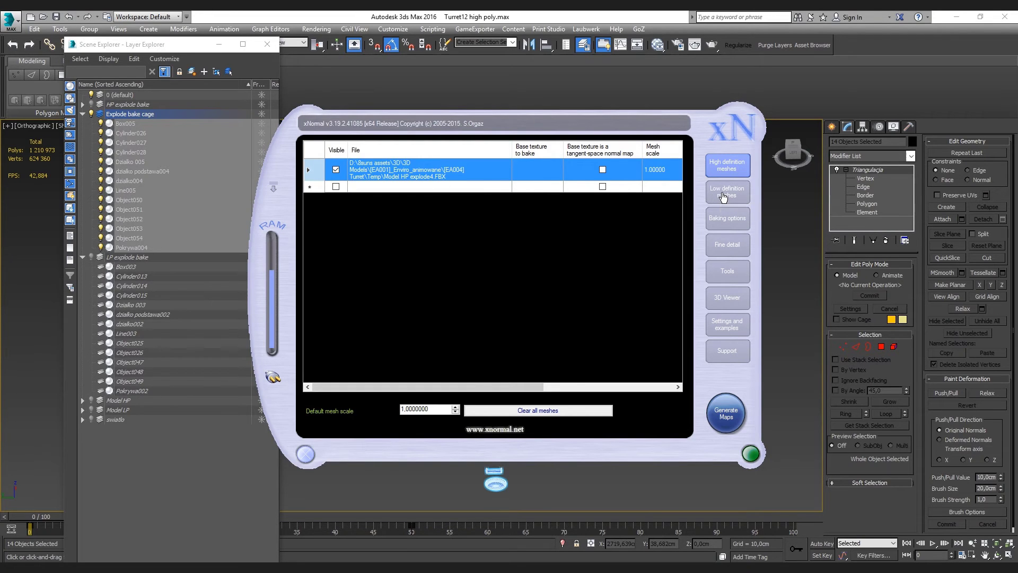
Assign turret explode bake cage.FBX as Model LP explode1.FBX's external cage
click(723, 198)
right_click(557, 271)
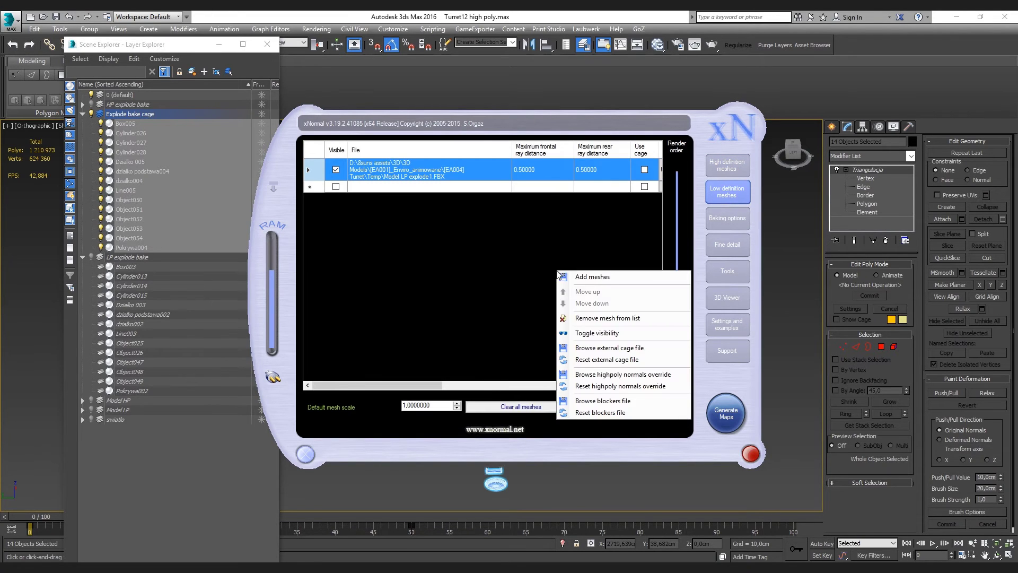
click(596, 349)
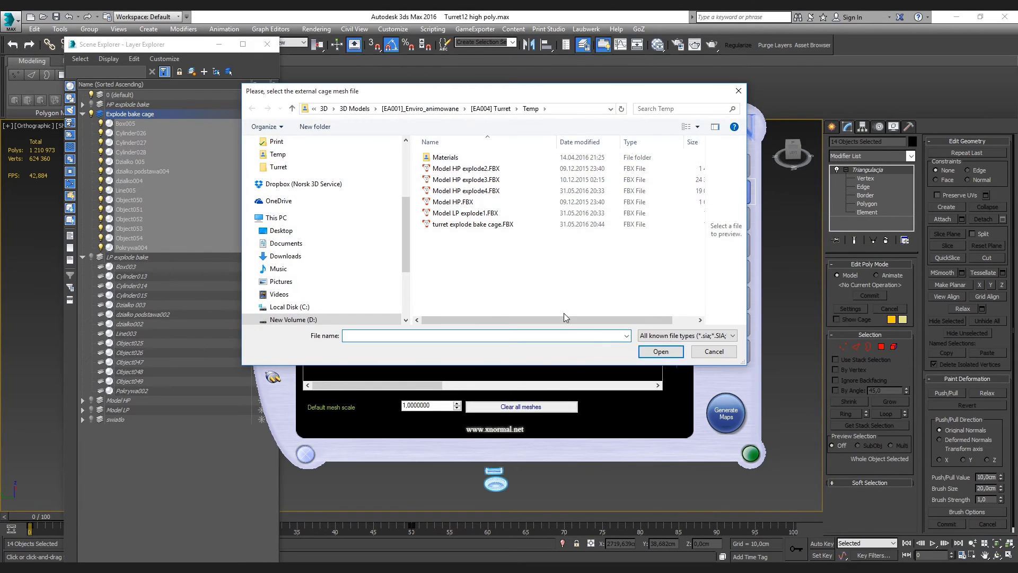
double_click(451, 224)
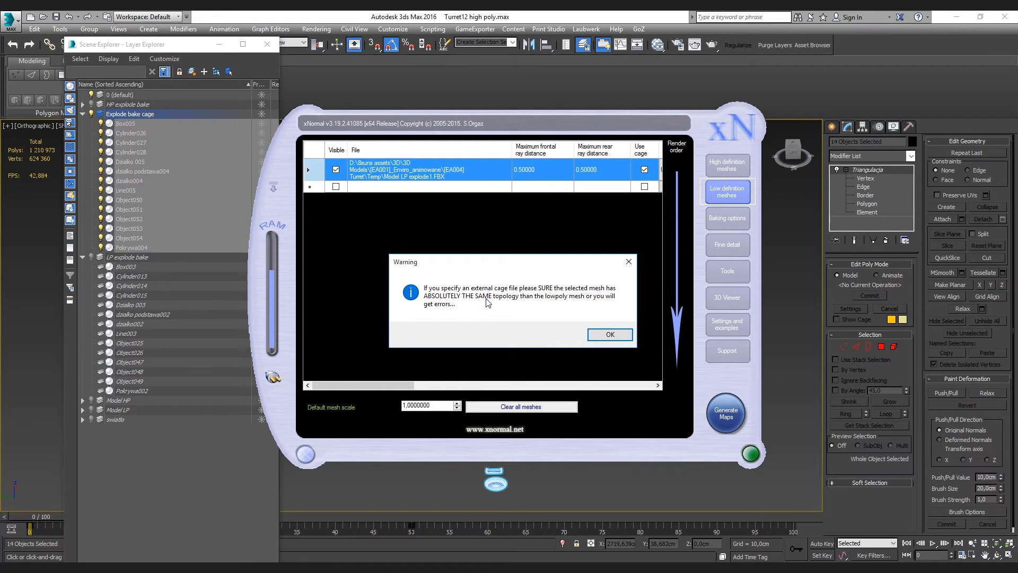
click(610, 334)
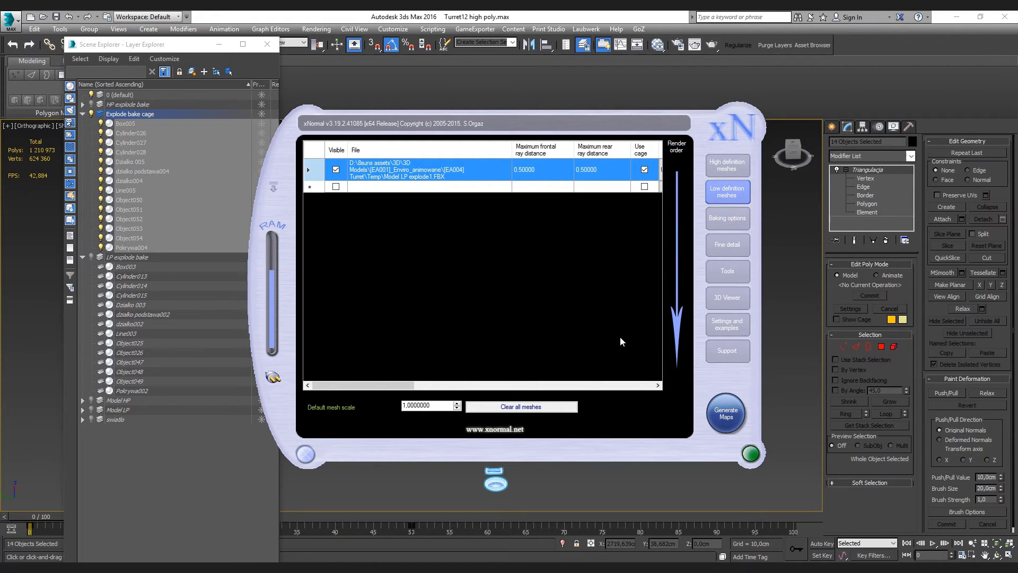
drag(585, 122, 540, 108)
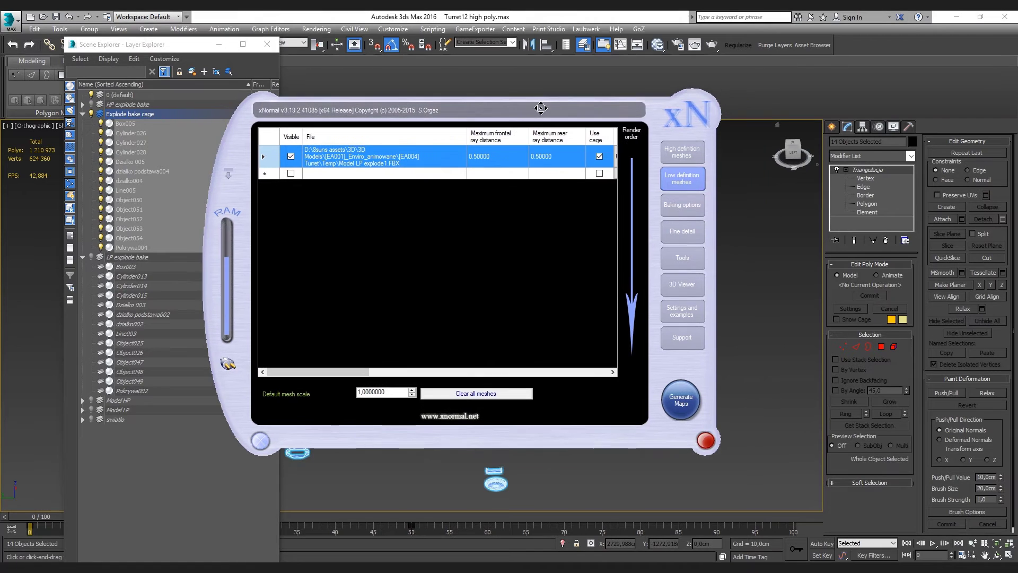
Browse the bake output location to the [EA004] Turret Texture folder
click(679, 204)
click(631, 136)
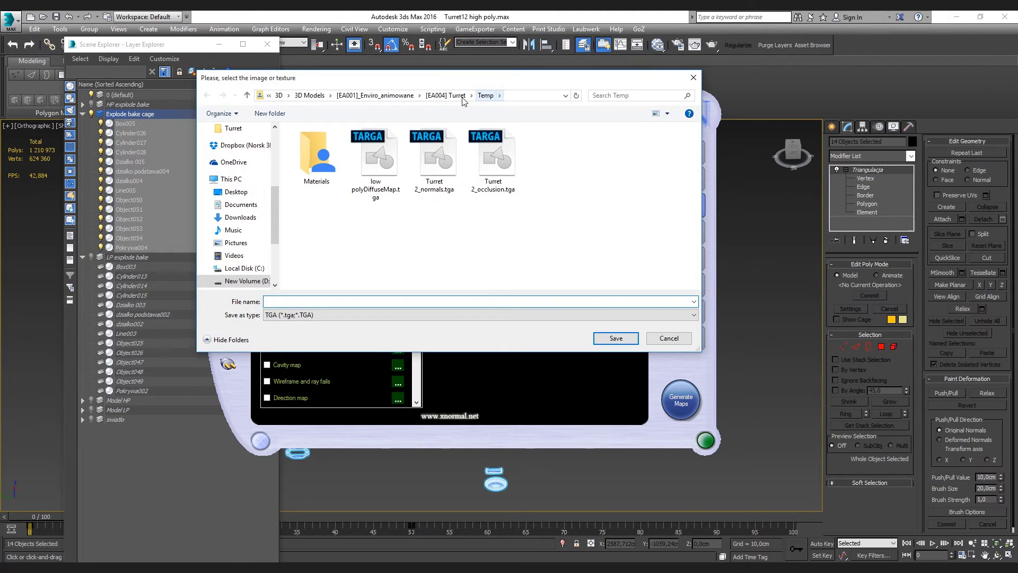
click(462, 100)
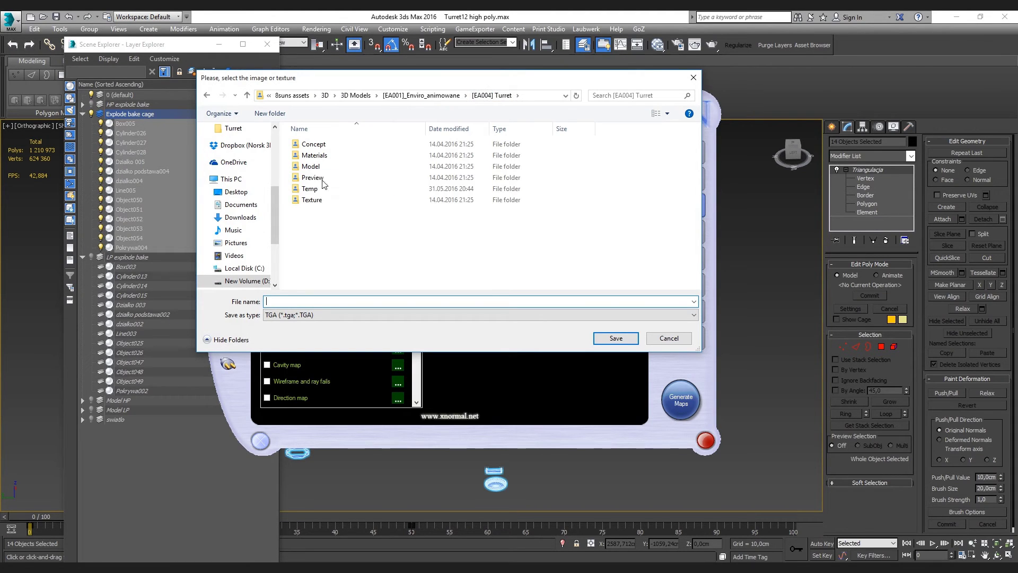
double_click(313, 200)
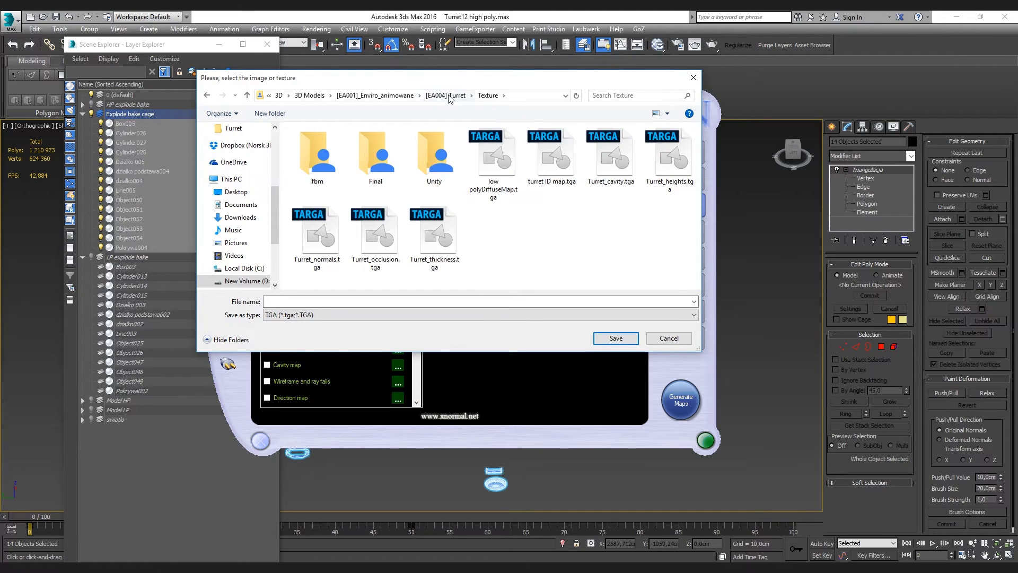
click(448, 96)
double_click(332, 200)
Create a 'Tutorial texture' folder there and enter it to name the output
right_click(467, 233)
mouse_move(501, 343)
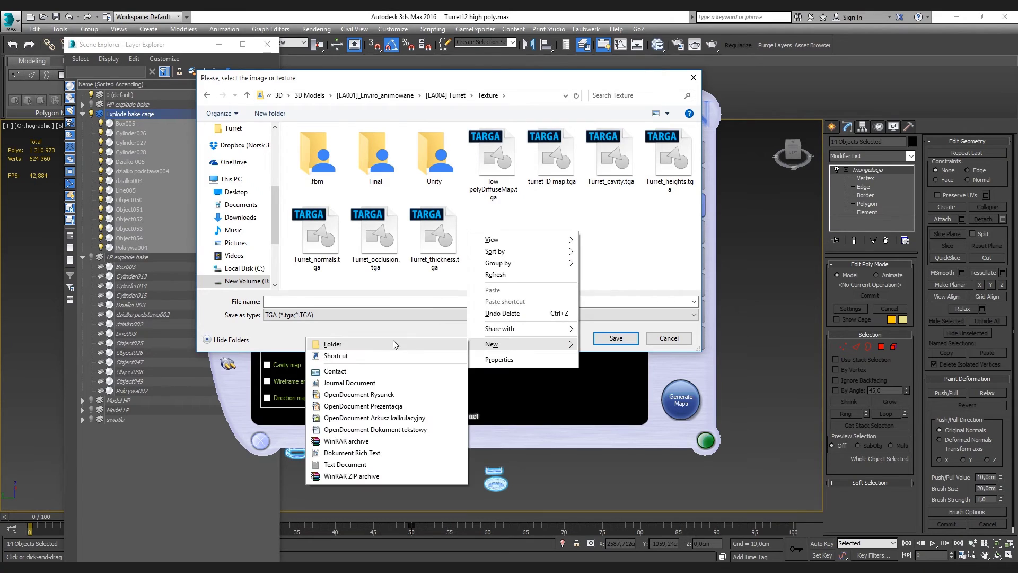
click(393, 343)
text(Tutorial texture)
key(Return)
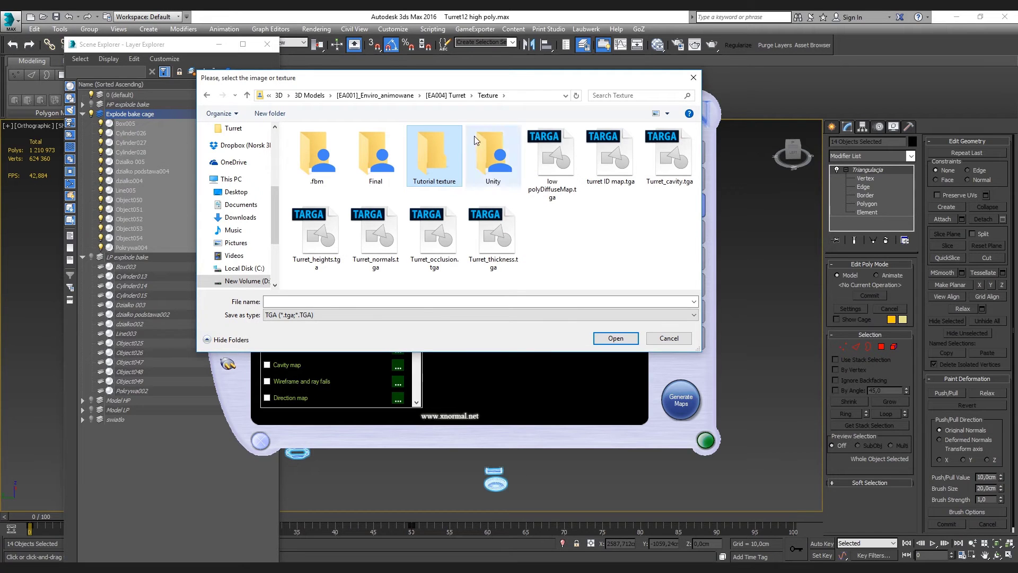
double_click(453, 151)
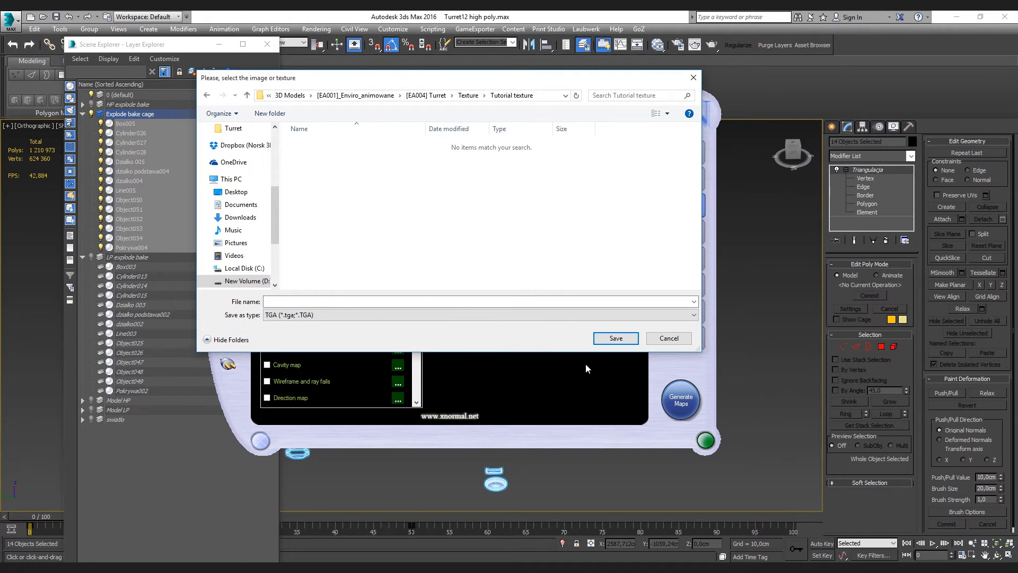
click(386, 302)
text(Turret)
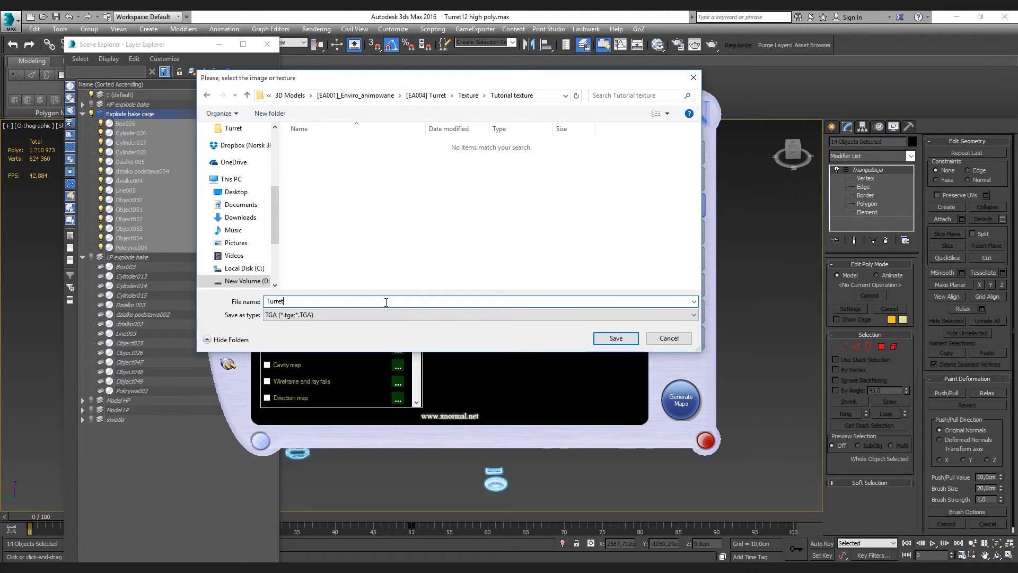
Save output as Turret.tga, set size to 2048×2048 and antialiasing to 4x
click(613, 338)
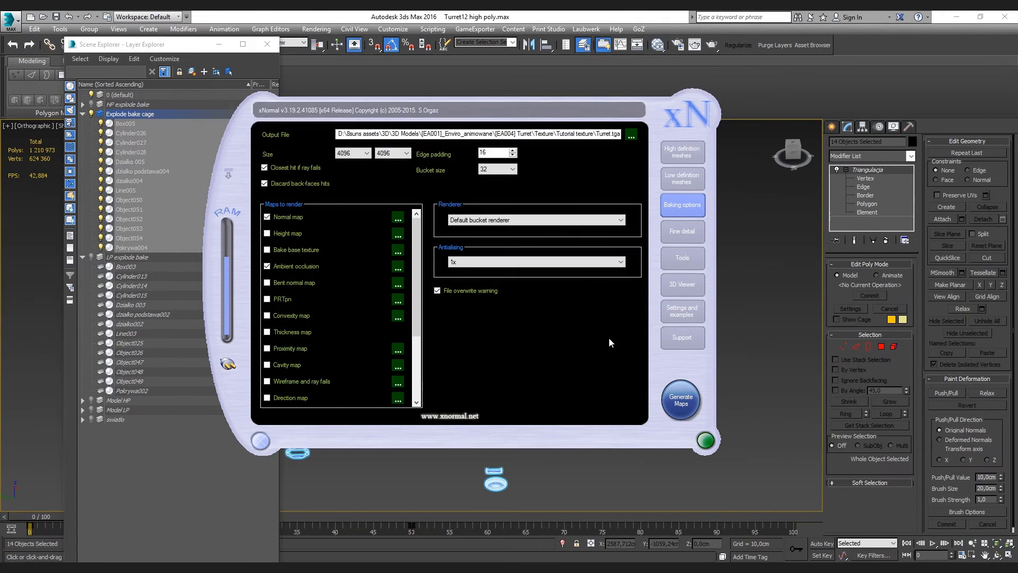
click(365, 153)
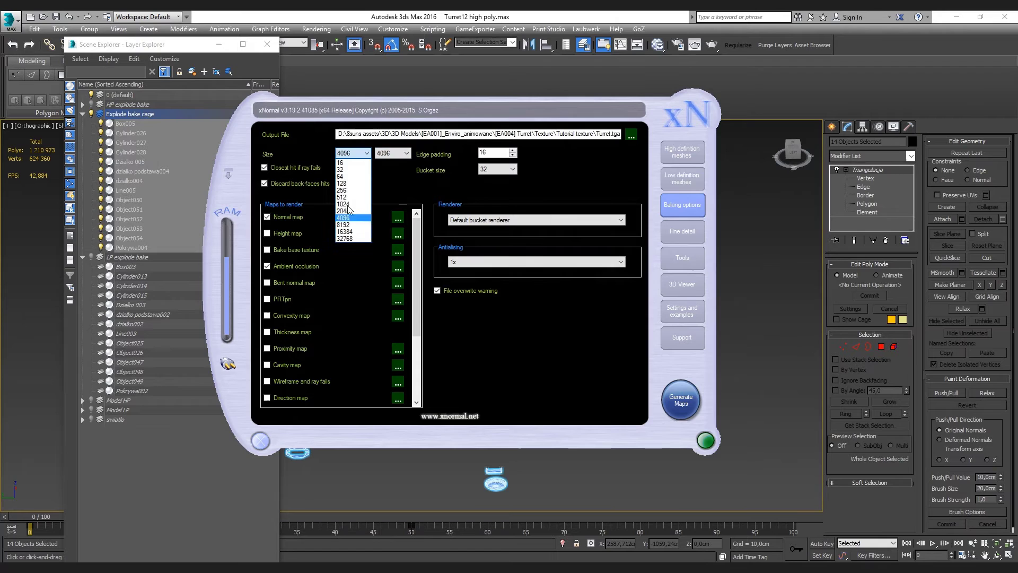
click(344, 210)
click(407, 154)
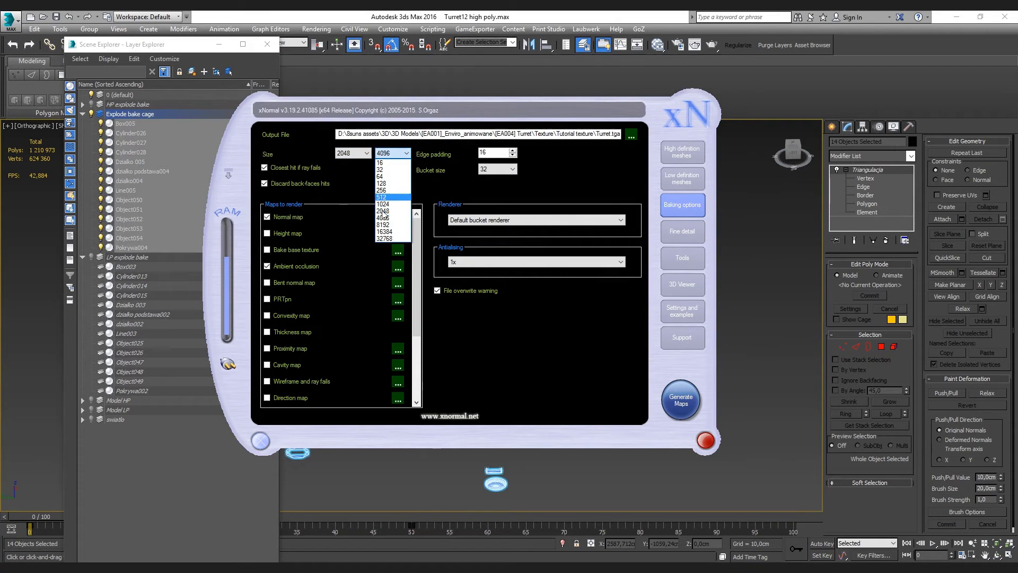
click(389, 211)
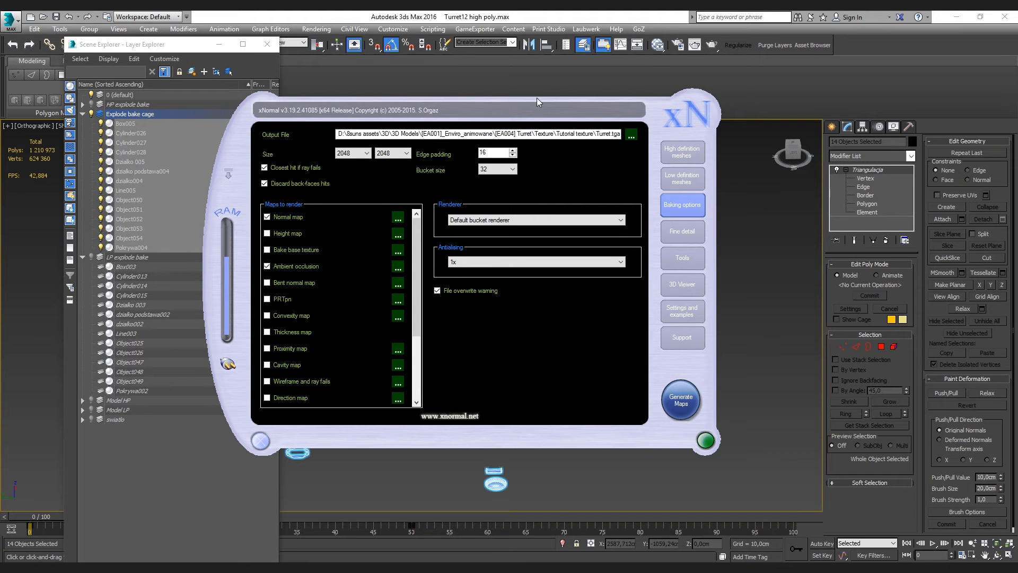
drag(513, 106, 580, 128)
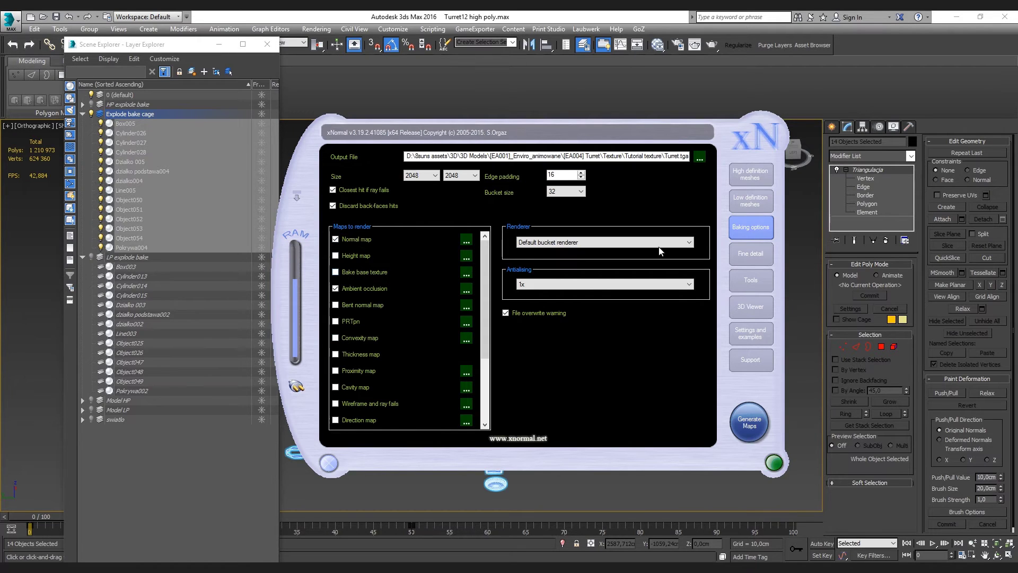
click(649, 279)
click(642, 312)
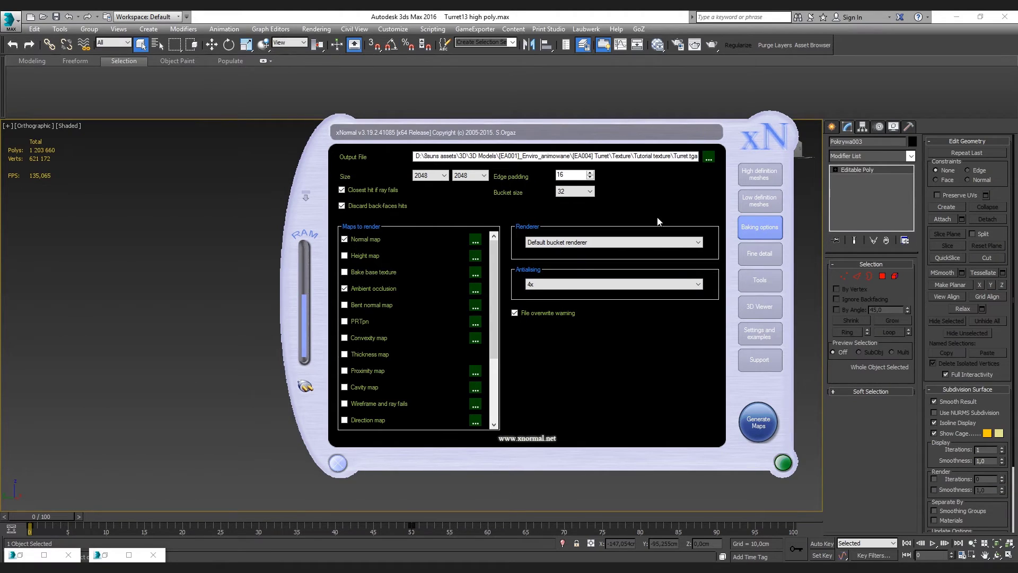
Generate the normal and occlusion maps, approving overwrite of both existing files
click(771, 419)
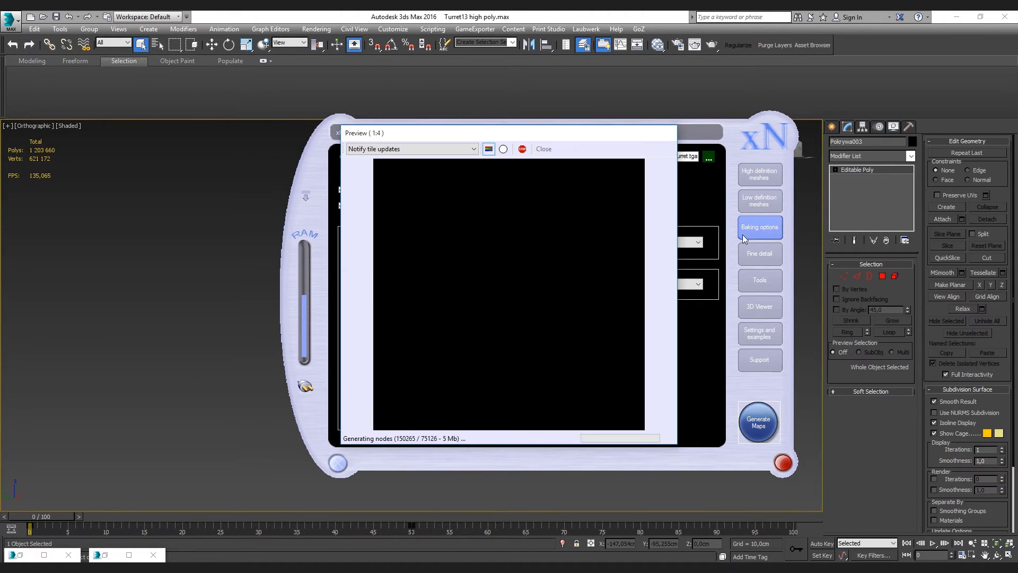
click(570, 330)
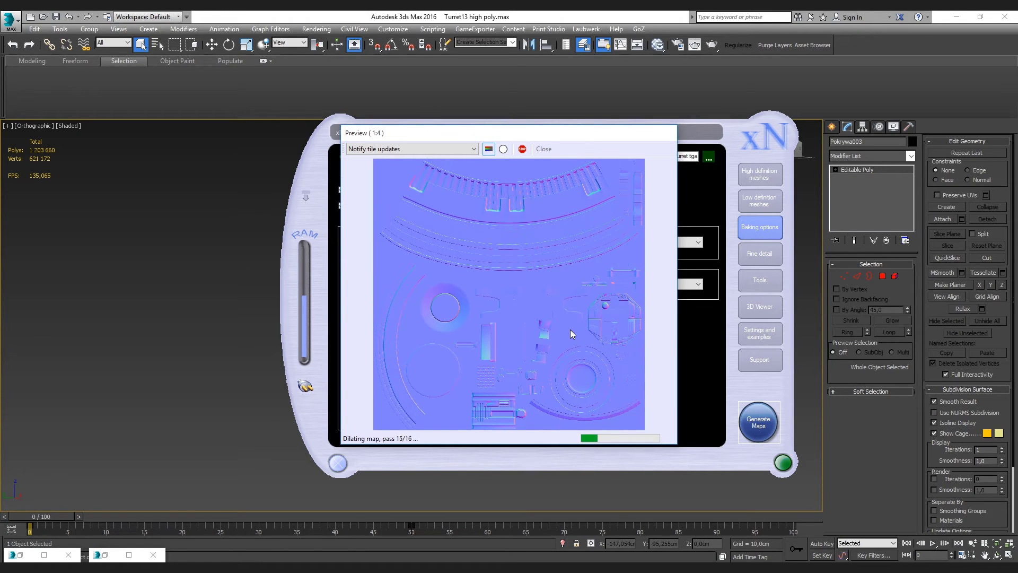
click(571, 334)
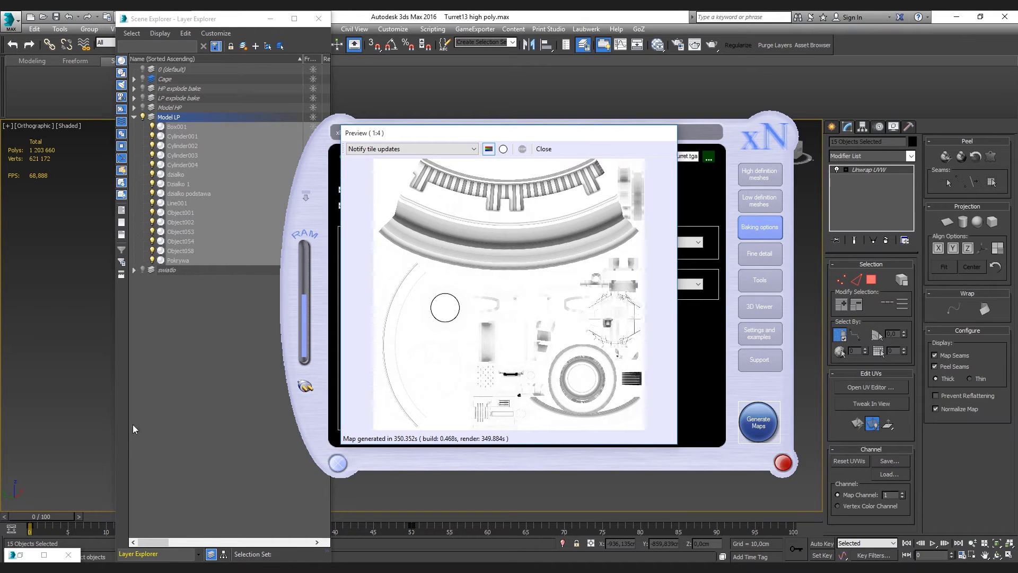
Launch Marmoset Toolbag 2 and open the Temp folder in the file browser
click(25, 560)
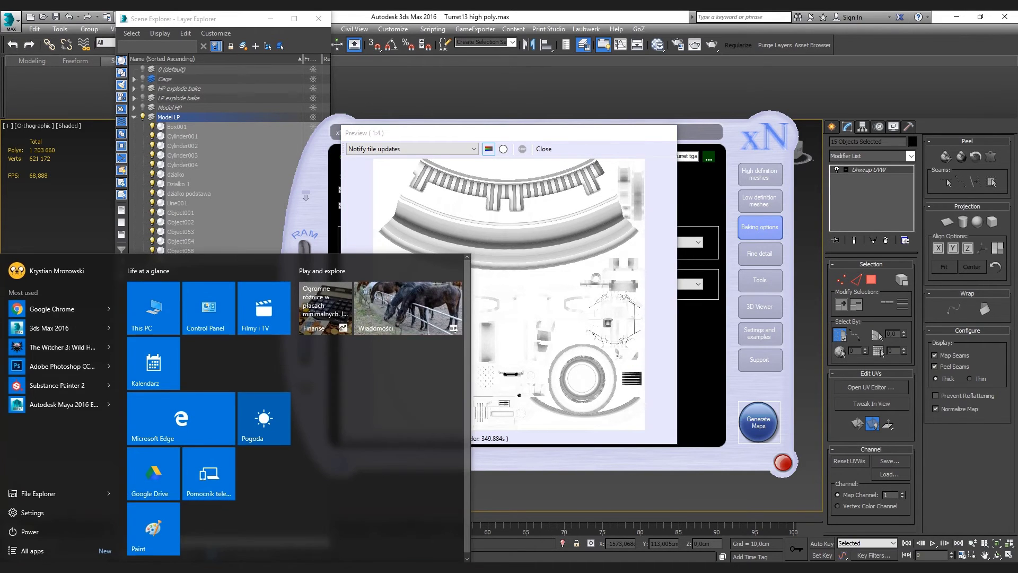
text(mar)
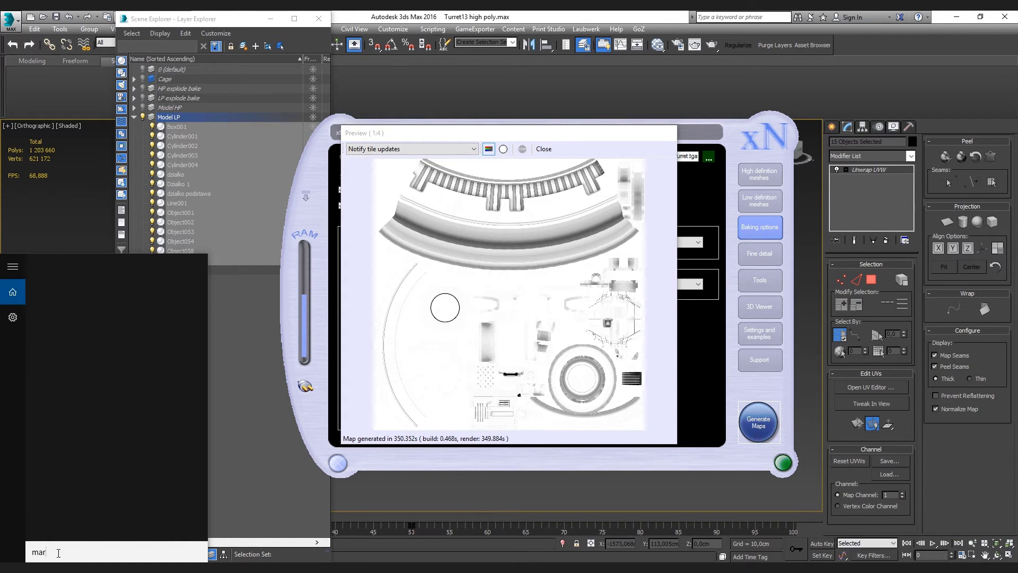
text(mo)
click(127, 322)
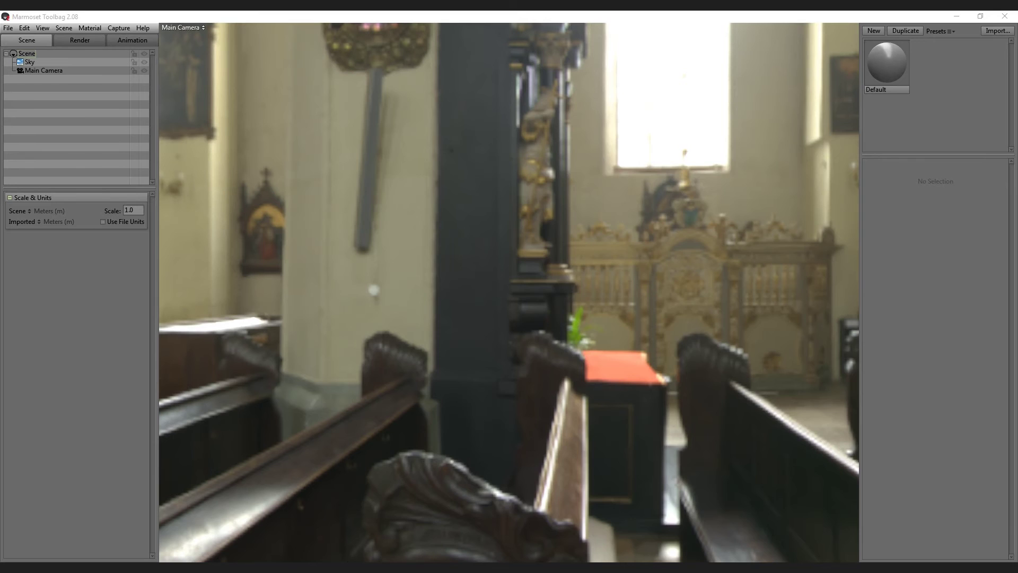
key(alt+Tab)
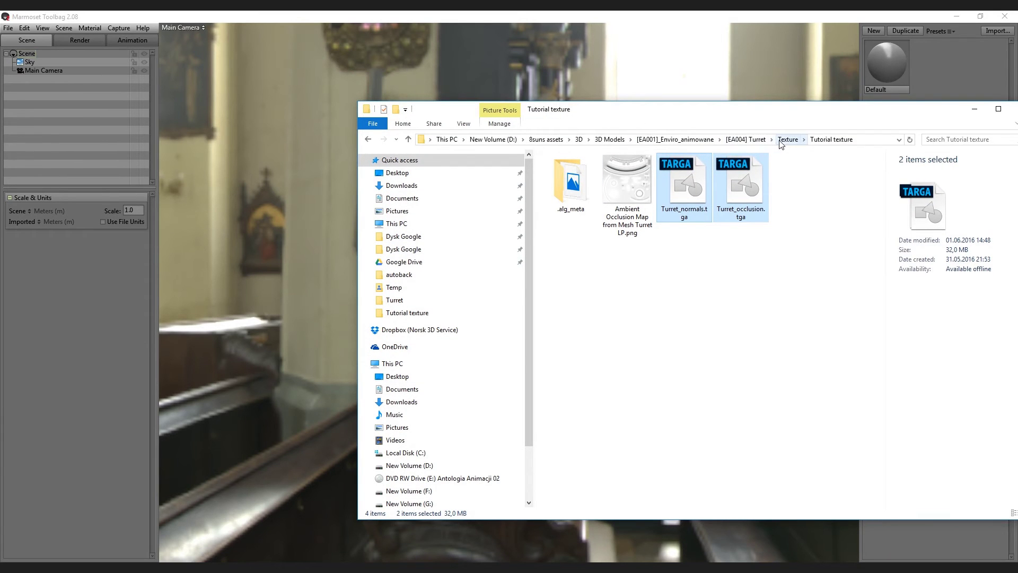
click(782, 140)
click(739, 141)
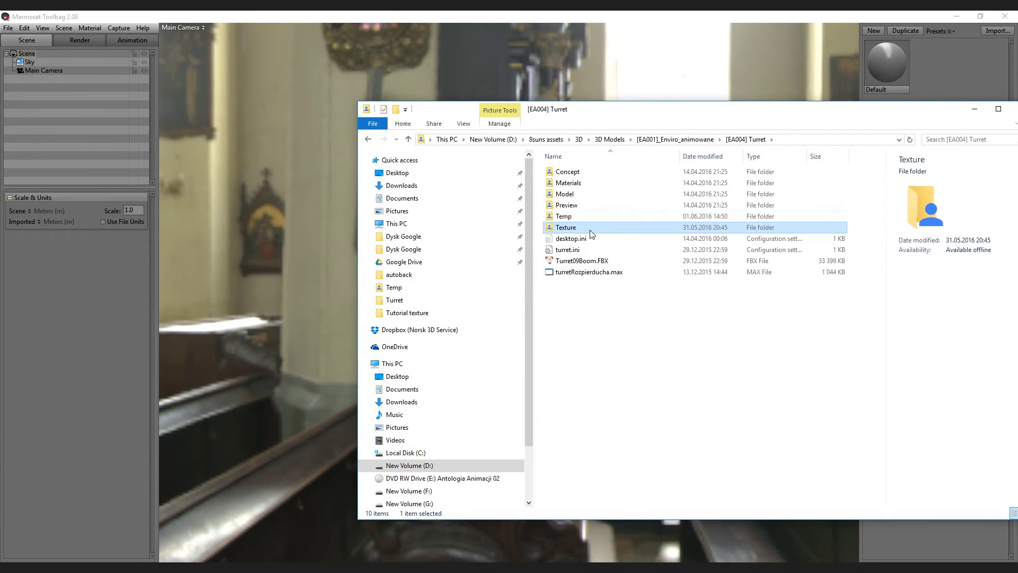
double_click(579, 221)
Drag Turret LP.FBX into the viewport, browse to Tutorial texture, select the Turret LP material
drag(735, 113, 407, 100)
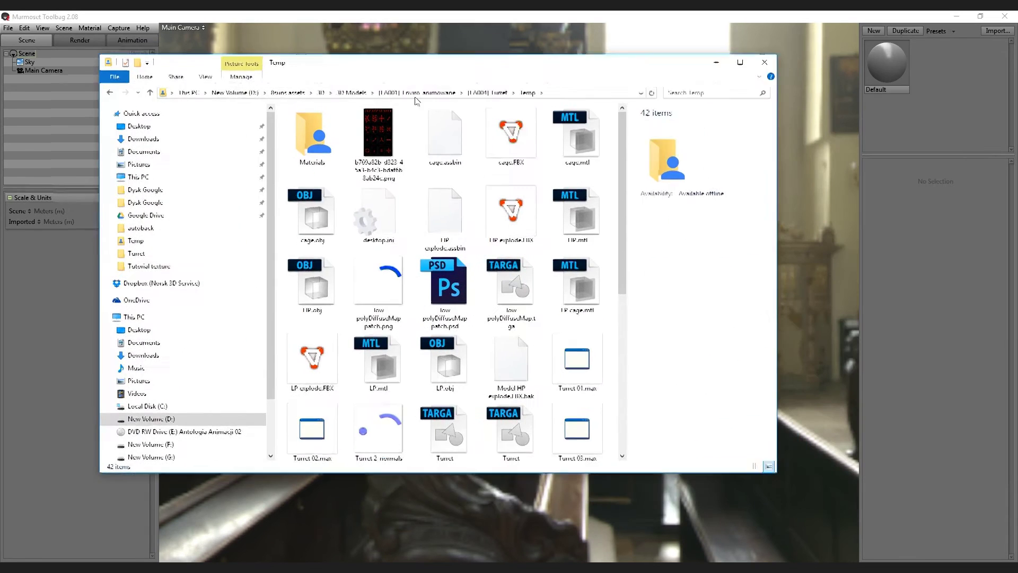
scroll(523, 244, down, 5)
drag(309, 313, 763, 181)
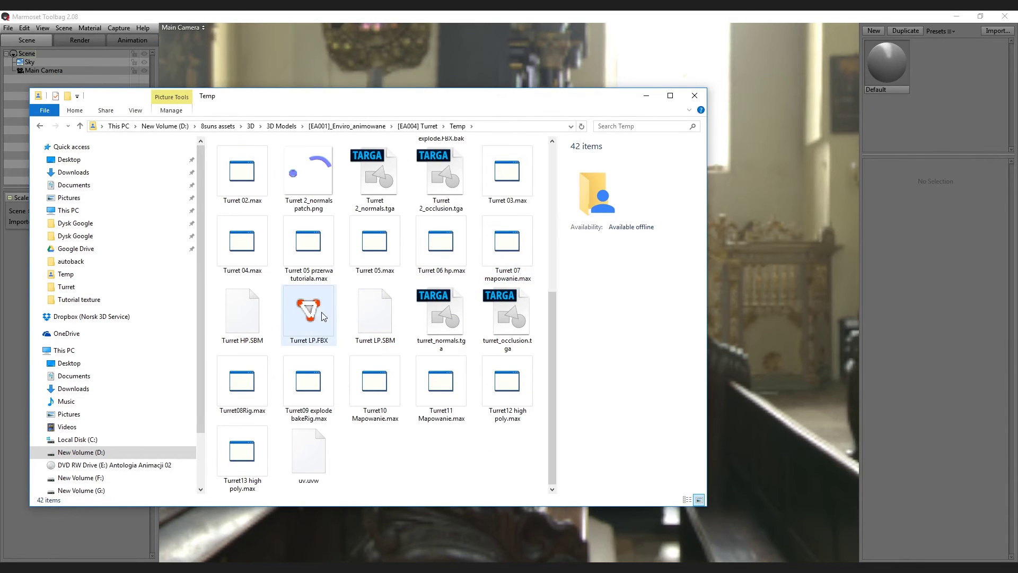
click(414, 126)
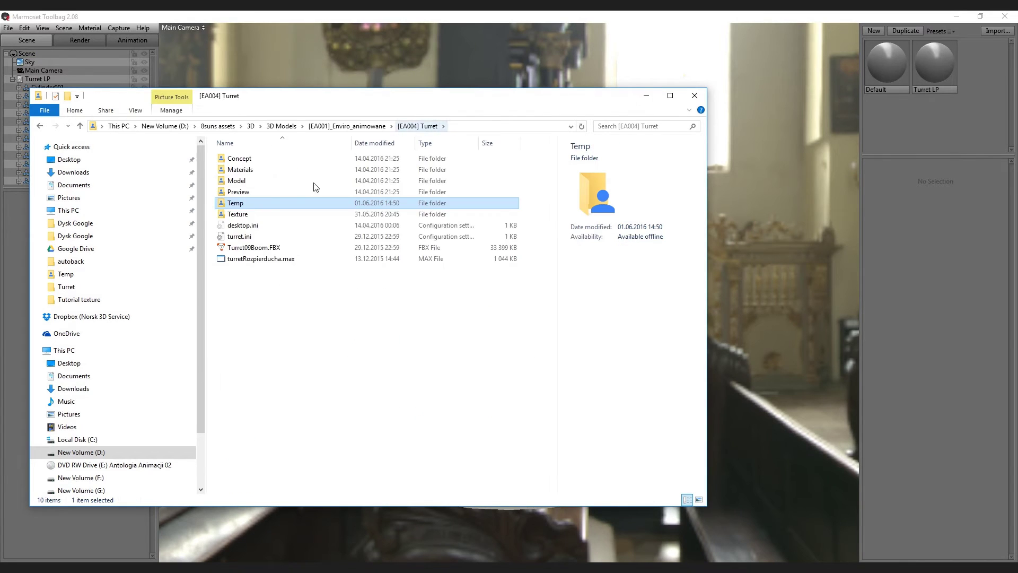
double_click(249, 220)
double_click(355, 177)
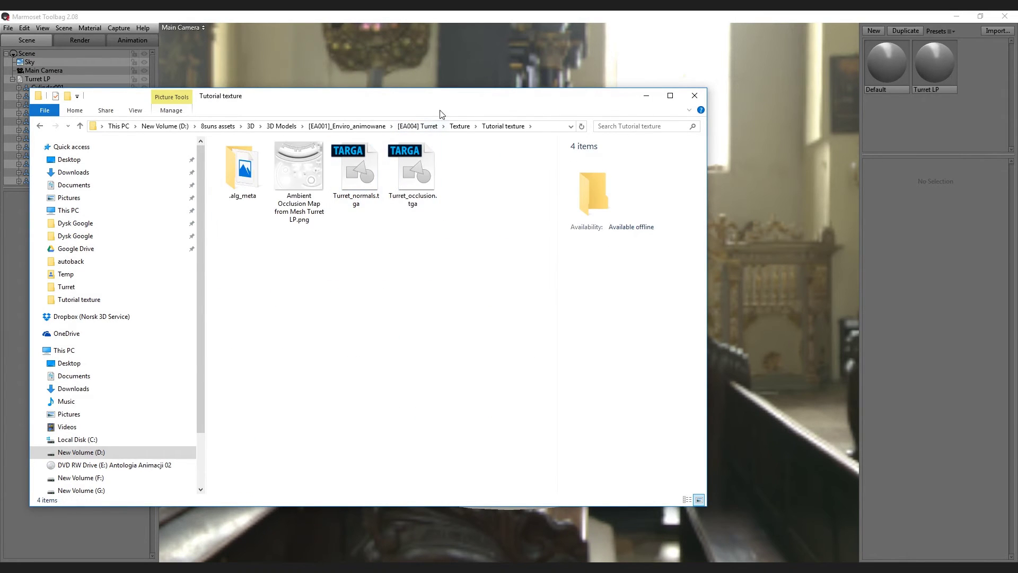
click(934, 66)
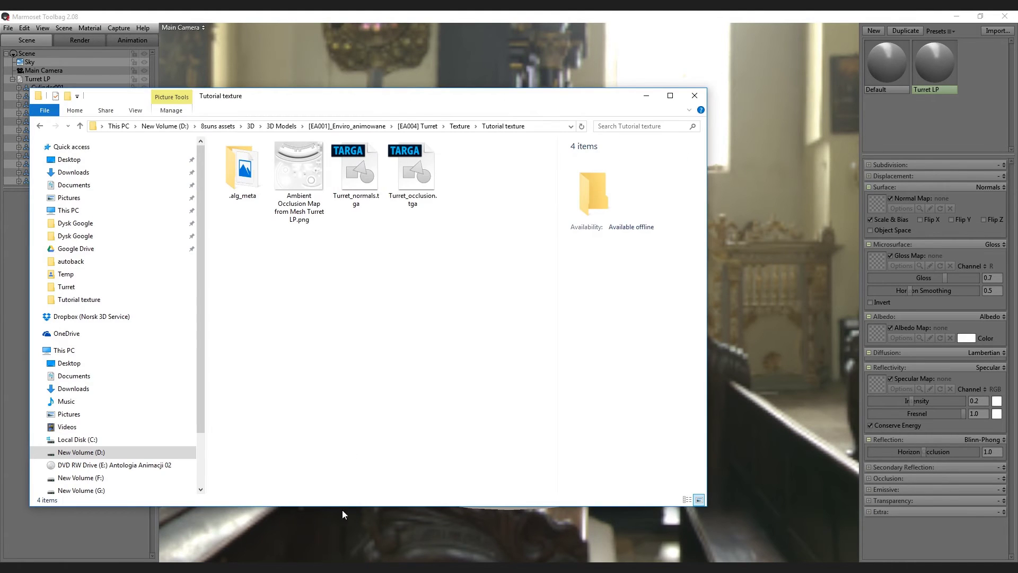
Assign Turret_normals.tga as the Turret LP normal map and set Occlusion to Occlusion mode
drag(368, 179, 835, 354)
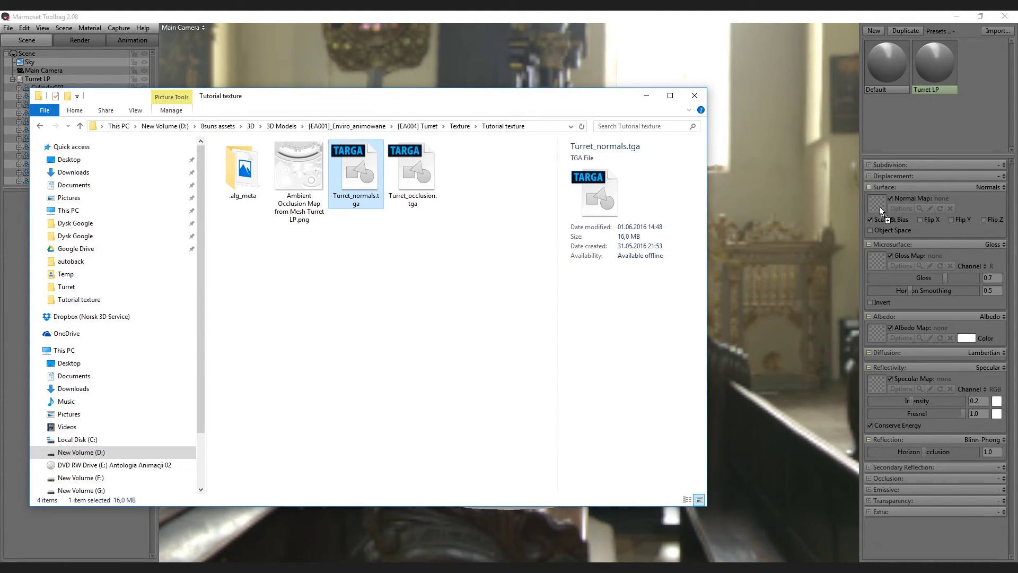
drag(880, 204, 880, 207)
click(1003, 480)
click(993, 502)
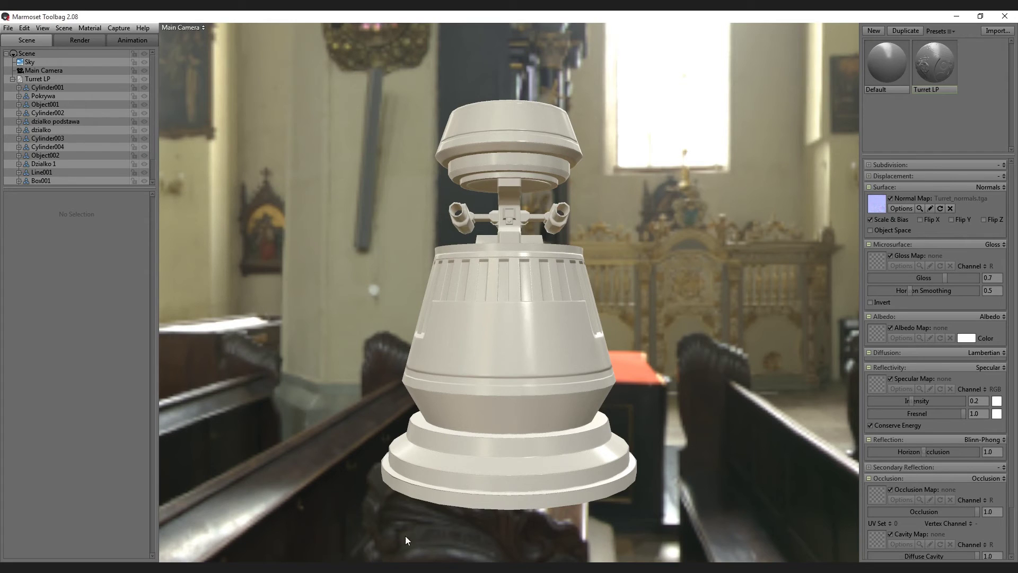
Assign Turret_occlusion.tga as the occlusion map and orbit to view the textured turret
key(alt+Tab)
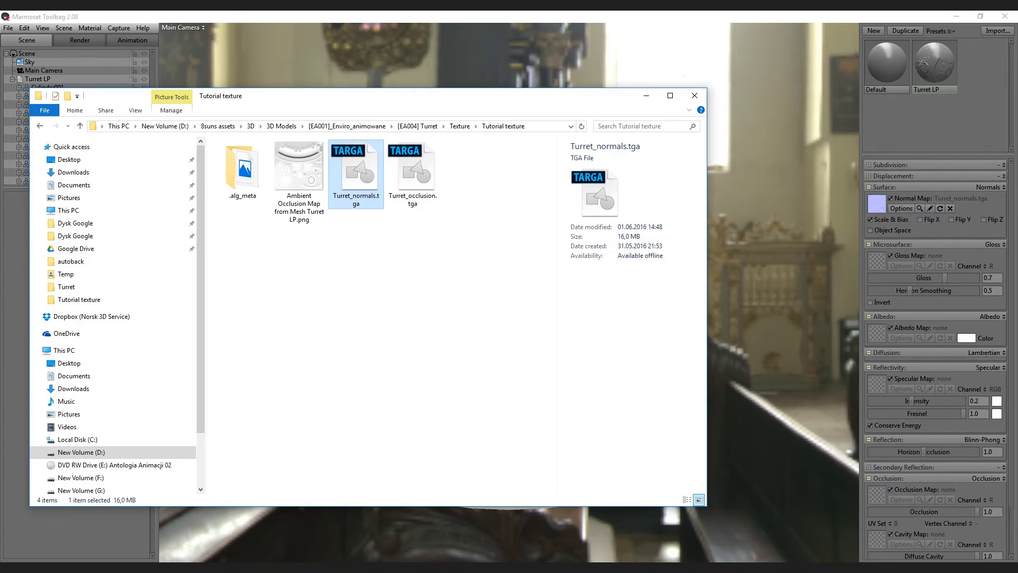
drag(421, 167, 744, 350)
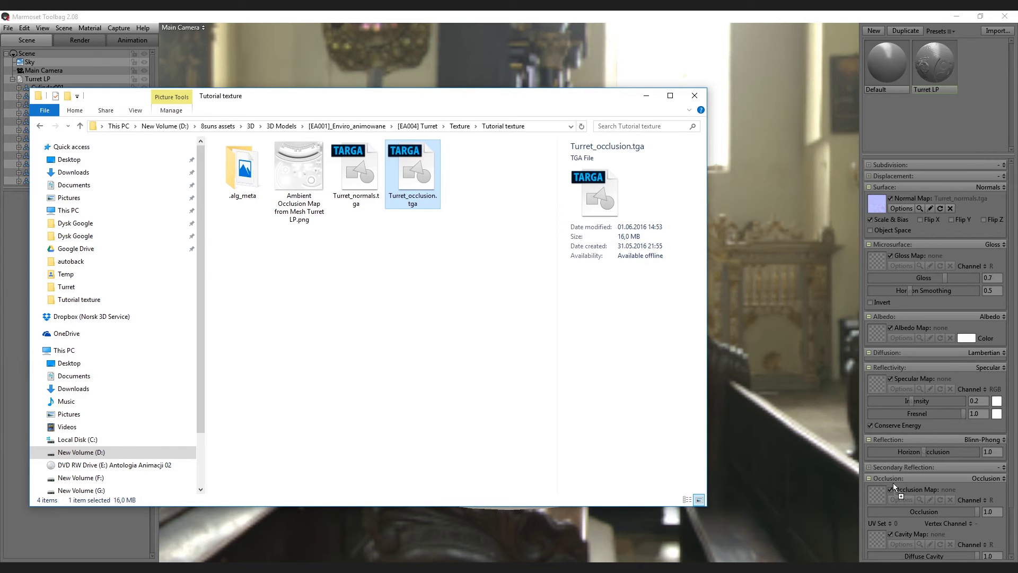
drag(883, 500, 880, 495)
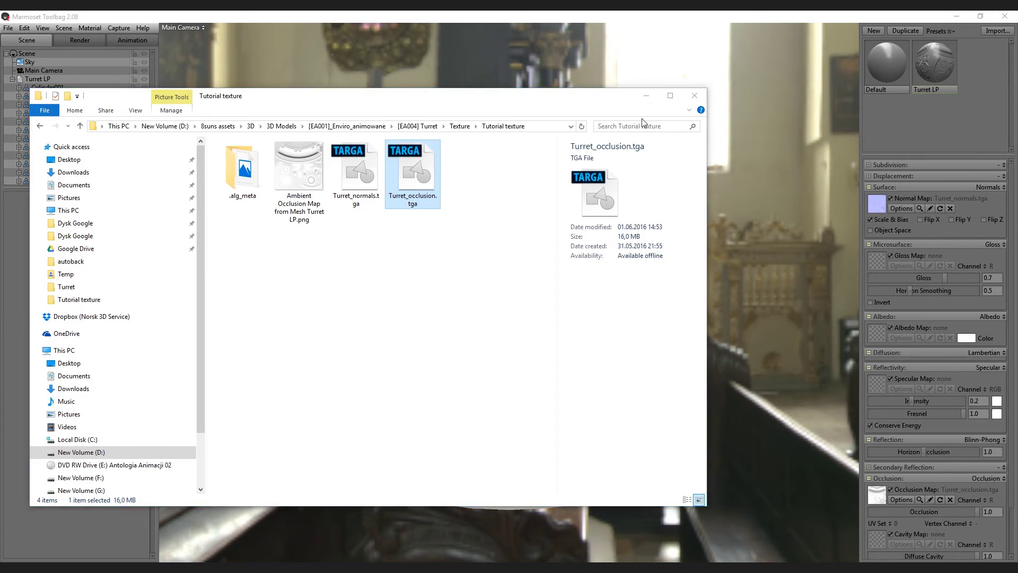
click(646, 95)
mouse_move(692, 227)
mouse_down()
mouse_move(740, 213)
mouse_move(638, 237)
mouse_move(540, 239)
mouse_move(527, 267)
mouse_move(714, 233)
mouse_move(673, 224)
mouse_move(738, 208)
mouse_move(755, 212)
mouse_move(696, 226)
mouse_move(961, 301)
mouse_move(964, 282)
mouse_up()
Raise specular intensity to 0.857 and lower gloss to 0.44, then rotate the sky to check shading
scroll(633, 224, up, 3)
scroll(698, 211, down, 2)
scroll(698, 212, up, 2)
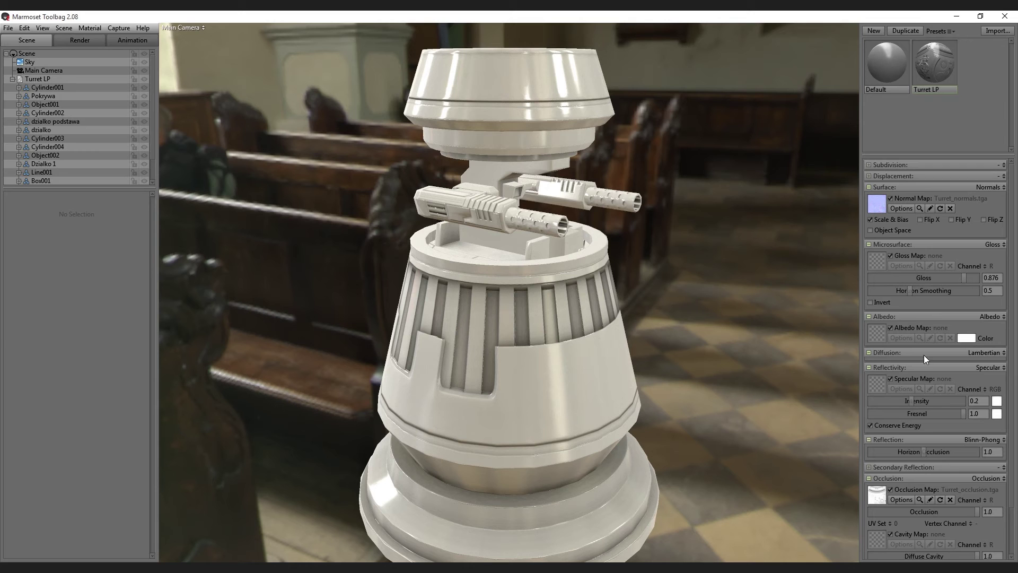
drag(926, 402, 948, 401)
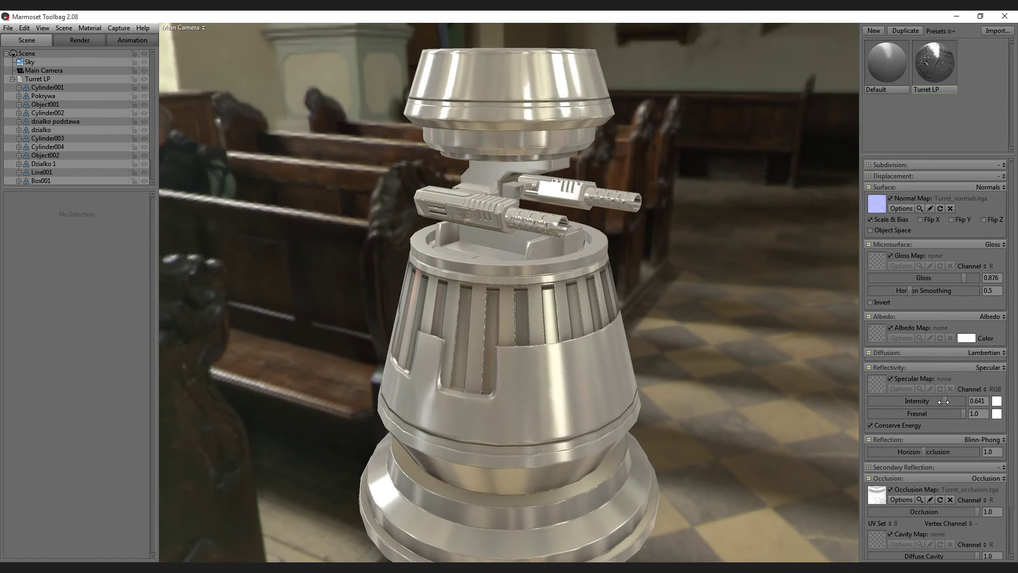
drag(936, 278, 915, 282)
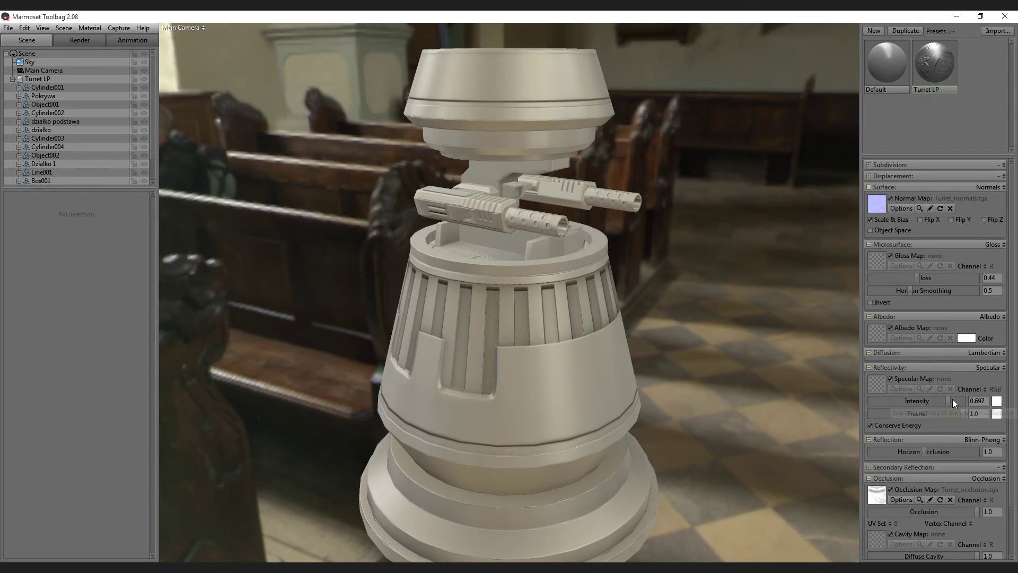
drag(953, 399, 956, 401)
mouse_move(733, 320)
shift+right_down()
mouse_move(654, 326)
mouse_move(714, 328)
mouse_move(692, 336)
mouse_move(764, 314)
mouse_move(808, 283)
mouse_move(756, 311)
mouse_move(782, 312)
shift+right_up()
mouse_move(782, 311)
mouse_down()
mouse_move(791, 327)
mouse_move(714, 351)
mouse_move(739, 325)
mouse_move(527, 384)
mouse_up()
scroll(559, 383, up, 2)
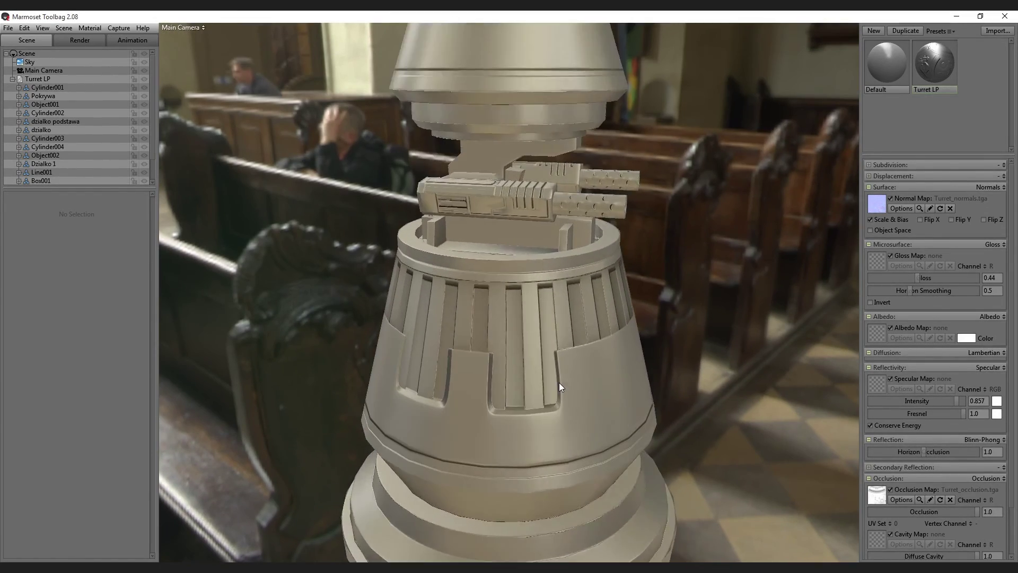
scroll(560, 381, up, 2)
mouse_move(706, 301)
mouse_down()
mouse_move(677, 291)
mouse_move(534, 311)
mouse_move(543, 240)
mouse_move(551, 278)
mouse_up()
mouse_move(520, 224)
mouse_down()
mouse_move(629, 237)
mouse_move(584, 217)
mouse_move(493, 214)
mouse_move(492, 147)
mouse_move(503, 262)
mouse_move(513, 241)
mouse_up()
scroll(493, 213, up, 3)
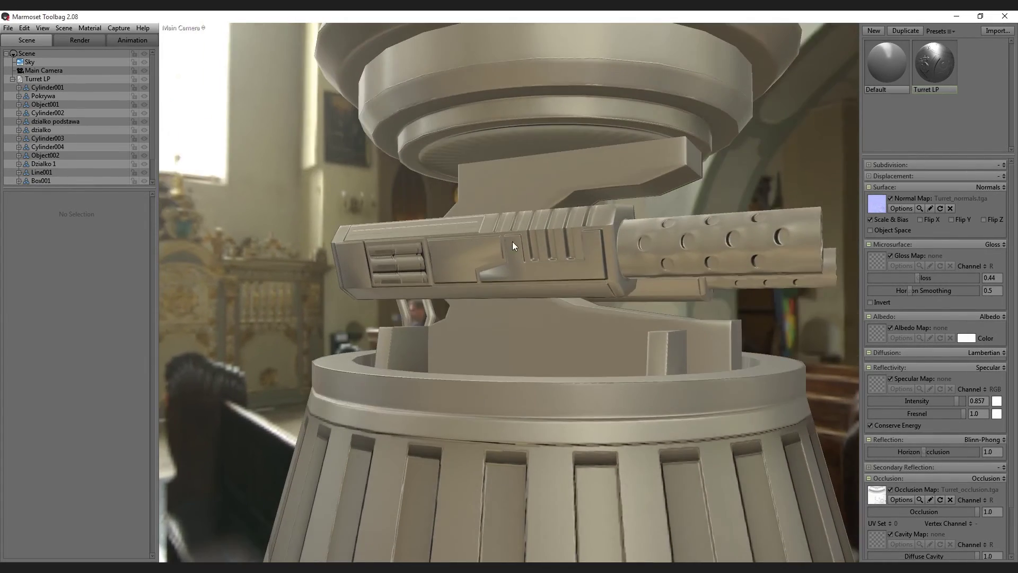
scroll(513, 241, up, 3)
scroll(542, 243, up, 2)
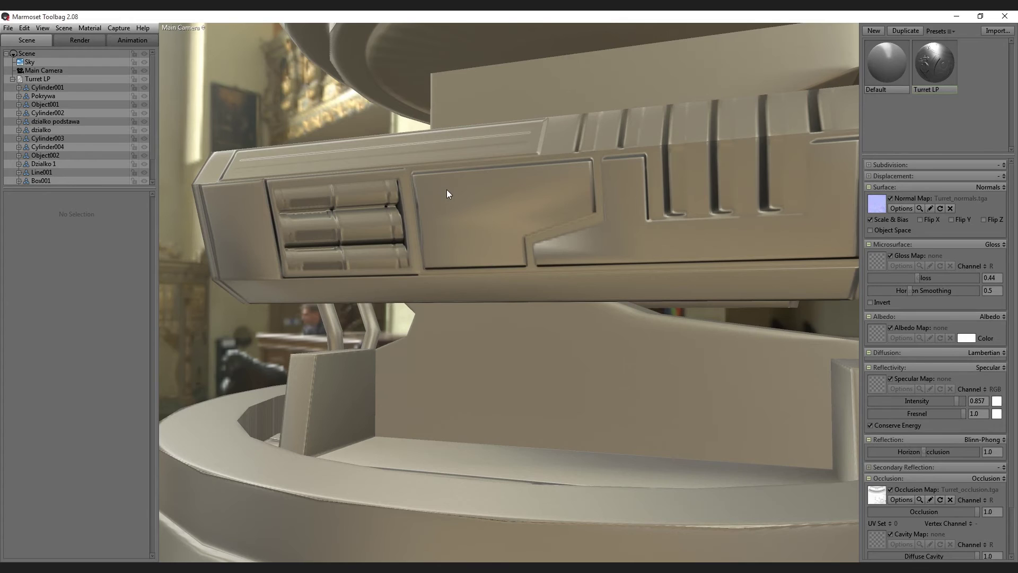
scroll(449, 191, down, 3)
mouse_move(451, 192)
mouse_down()
mouse_move(537, 380)
mouse_move(532, 361)
mouse_move(402, 351)
mouse_up()
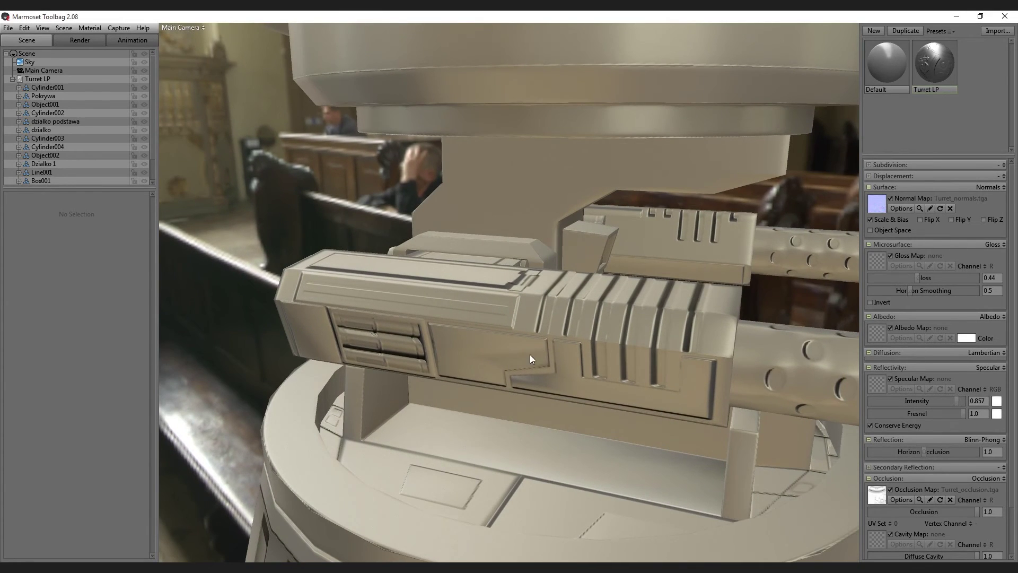
mouse_move(476, 306)
mouse_down()
mouse_move(440, 313)
mouse_move(568, 345)
mouse_move(442, 275)
mouse_move(495, 291)
mouse_up()
mouse_move(654, 243)
mouse_down()
mouse_move(740, 265)
mouse_move(654, 268)
mouse_move(752, 291)
mouse_move(649, 271)
mouse_move(528, 281)
mouse_move(585, 159)
mouse_up()
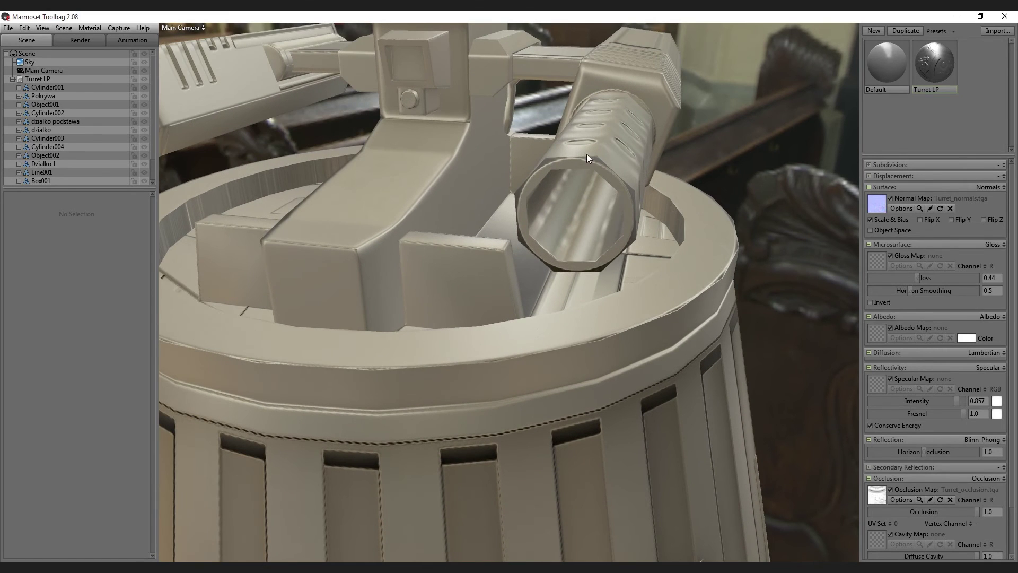
scroll(592, 168, up, 3)
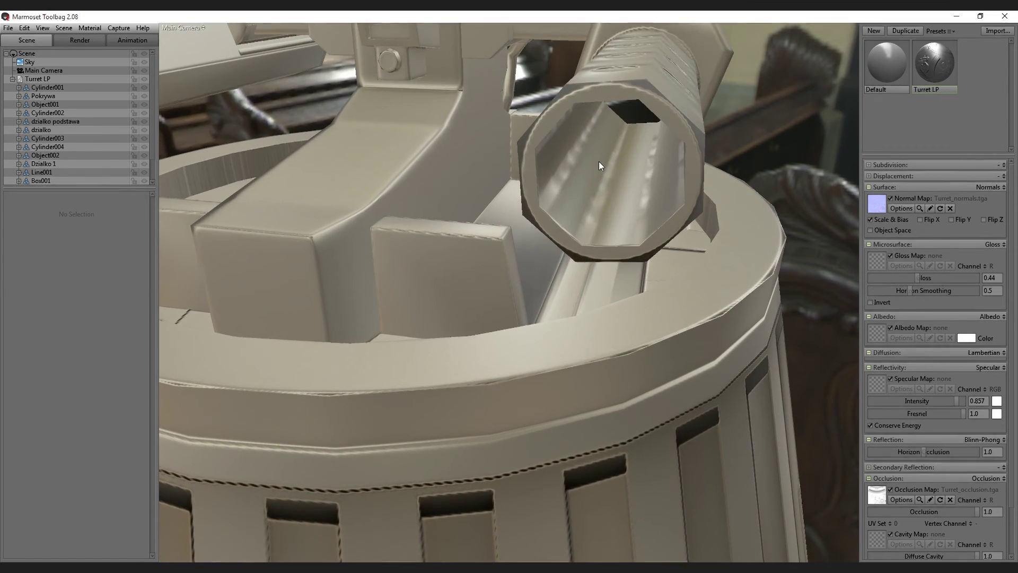
scroll(599, 161, down, 3)
mouse_move(599, 161)
mouse_down()
mouse_move(583, 205)
mouse_move(555, 231)
mouse_move(582, 222)
mouse_move(584, 240)
mouse_move(437, 190)
mouse_move(600, 204)
mouse_move(509, 176)
mouse_move(540, 262)
mouse_move(545, 244)
mouse_move(596, 231)
mouse_move(572, 210)
mouse_move(571, 185)
mouse_move(701, 191)
mouse_move(691, 216)
mouse_move(585, 219)
mouse_move(609, 246)
mouse_move(609, 268)
mouse_move(562, 350)
mouse_move(514, 339)
mouse_move(527, 310)
mouse_move(509, 341)
mouse_move(473, 366)
mouse_move(408, 317)
mouse_move(475, 237)
mouse_move(550, 224)
mouse_up()
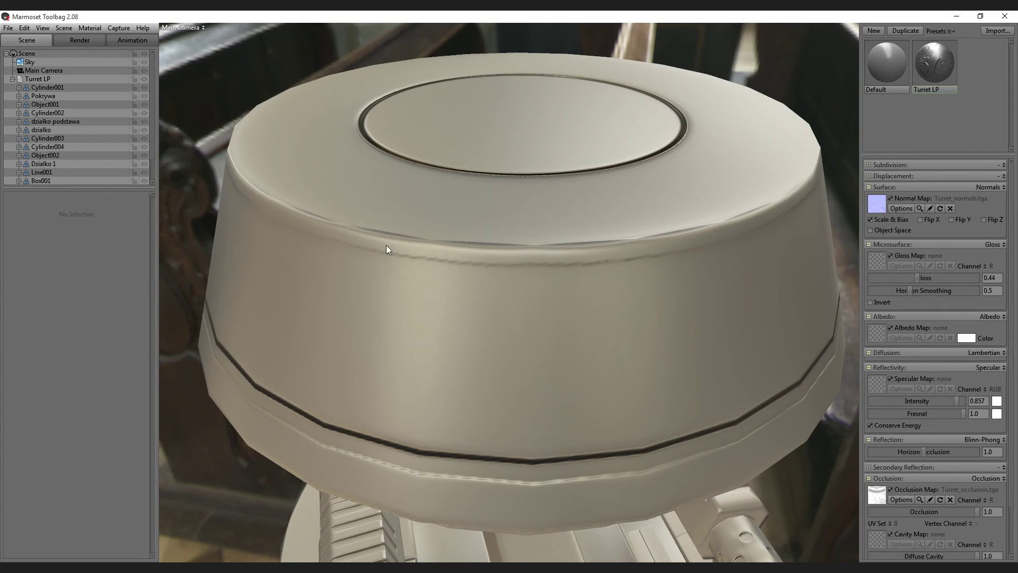
mouse_move(255, 194)
mouse_down()
mouse_move(349, 205)
mouse_move(577, 279)
mouse_move(554, 335)
mouse_move(413, 236)
mouse_up()
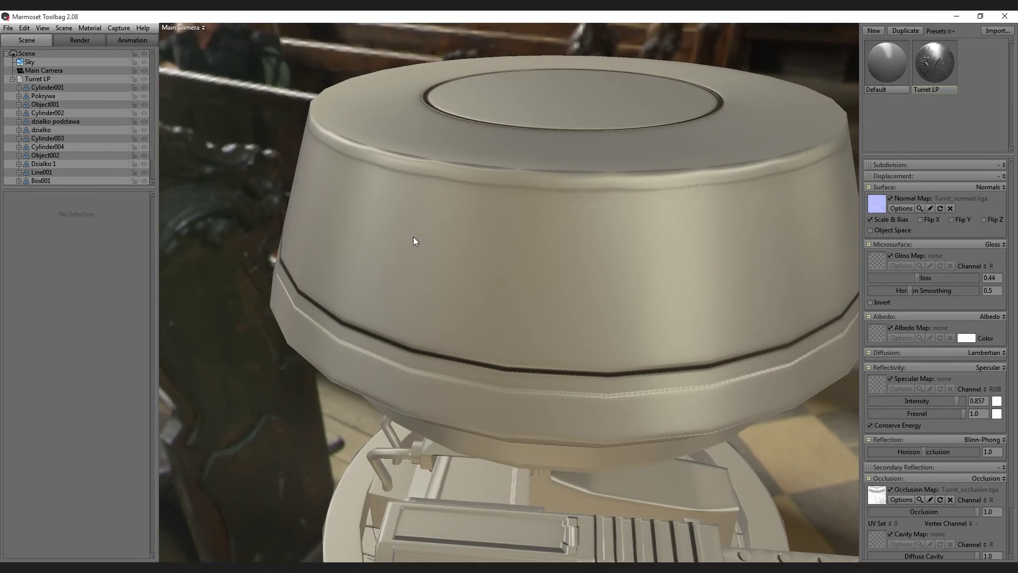
scroll(424, 234, up, 5)
scroll(435, 230, down, 5)
scroll(537, 356, down, 2)
middle_drag(537, 357, 514, 211)
mouse_move(514, 211)
mouse_down()
mouse_move(531, 317)
mouse_move(482, 281)
mouse_move(541, 290)
mouse_up()
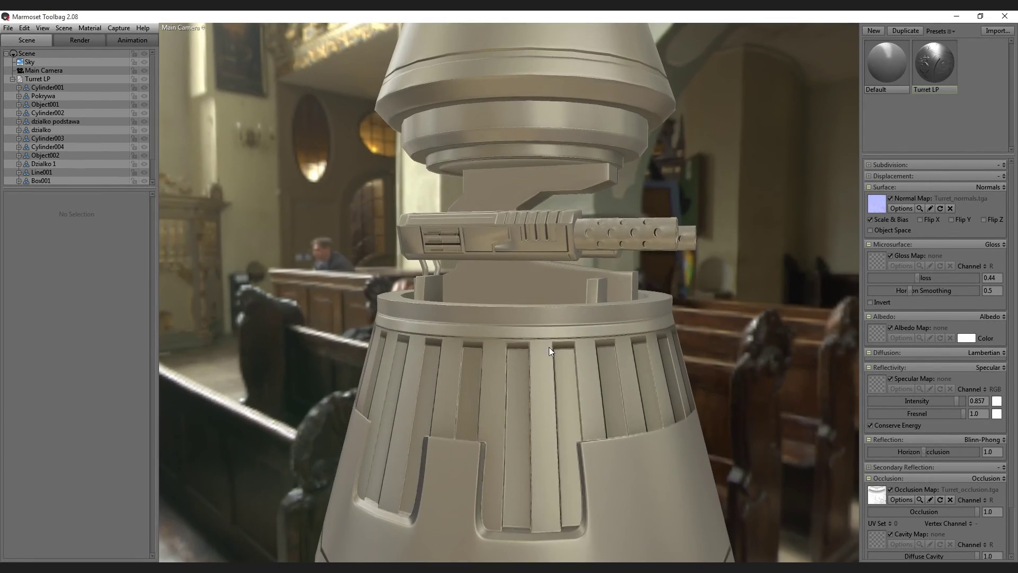
scroll(552, 334, up, 3)
mouse_move(556, 326)
mouse_down()
mouse_move(533, 225)
mouse_move(552, 282)
mouse_move(542, 341)
mouse_move(505, 346)
mouse_move(564, 277)
mouse_move(568, 323)
mouse_move(665, 304)
mouse_move(613, 314)
mouse_move(653, 313)
mouse_move(637, 313)
mouse_move(653, 304)
mouse_up()
scroll(545, 313, up, 2)
scroll(545, 313, down, 2)
scroll(564, 278, down, 5)
scroll(566, 276, down, 1)
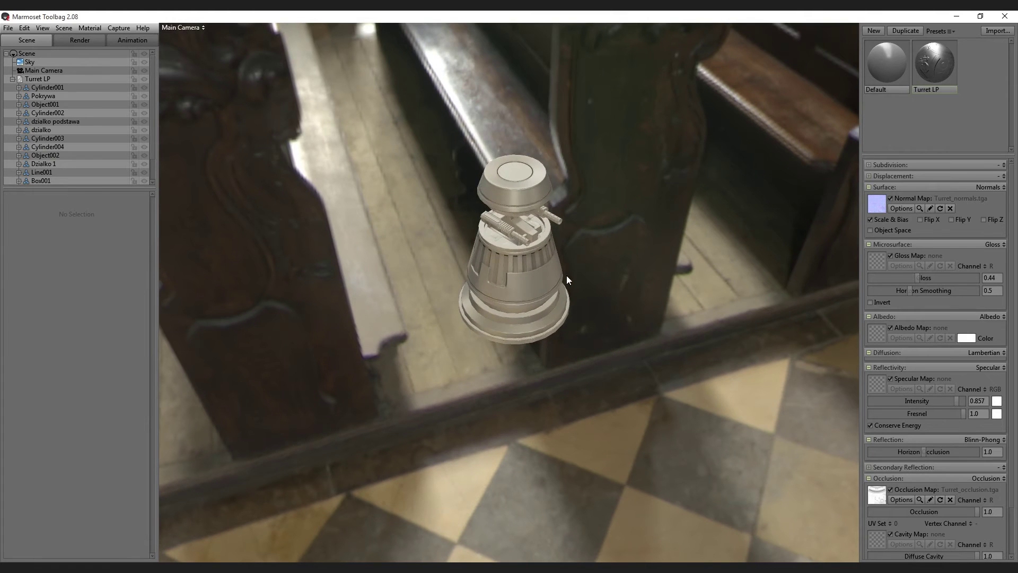
scroll(567, 275, up, 2)
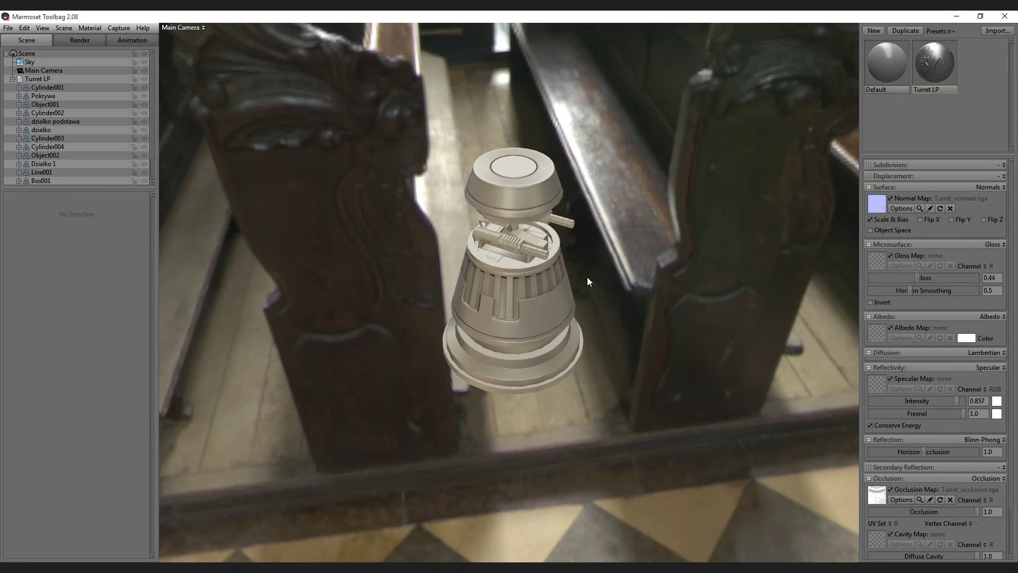
Open Turret_normals.tga from Explorer in Photoshop, updating it to the changed file
click(329, 555)
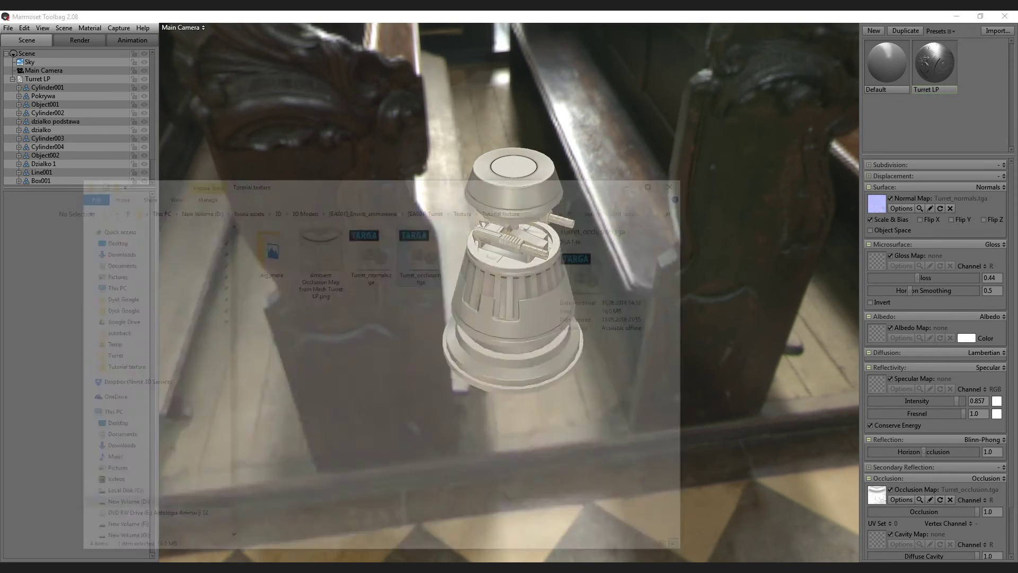
click(356, 175)
right_click(359, 189)
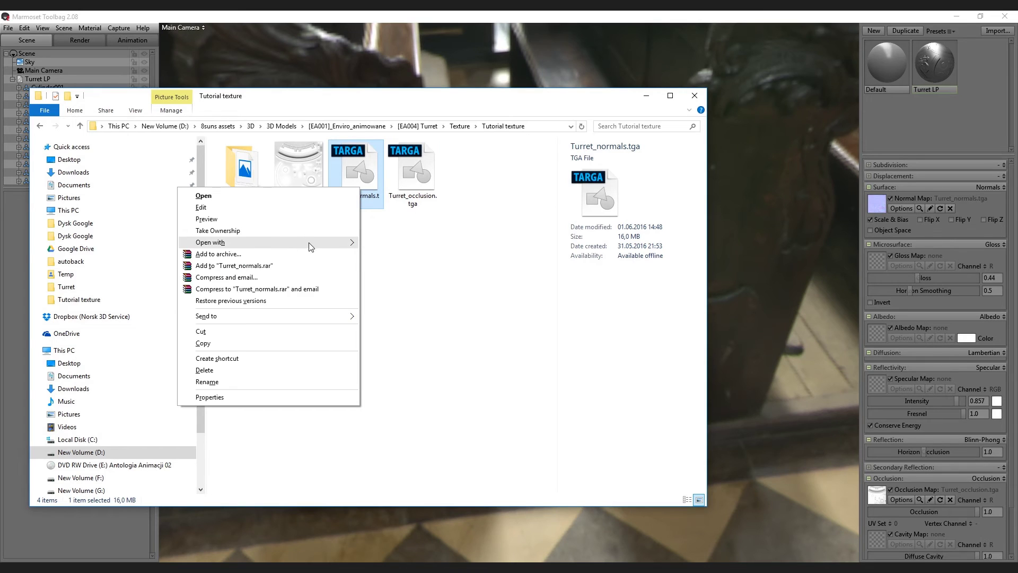
mouse_move(238, 242)
click(96, 267)
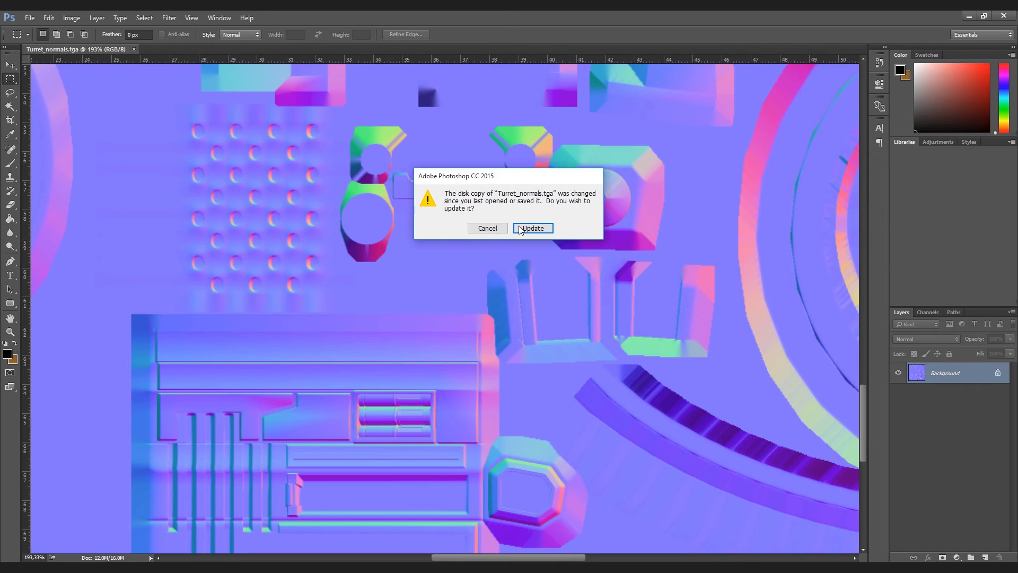
click(523, 230)
alt+scroll(484, 262, down, 3)
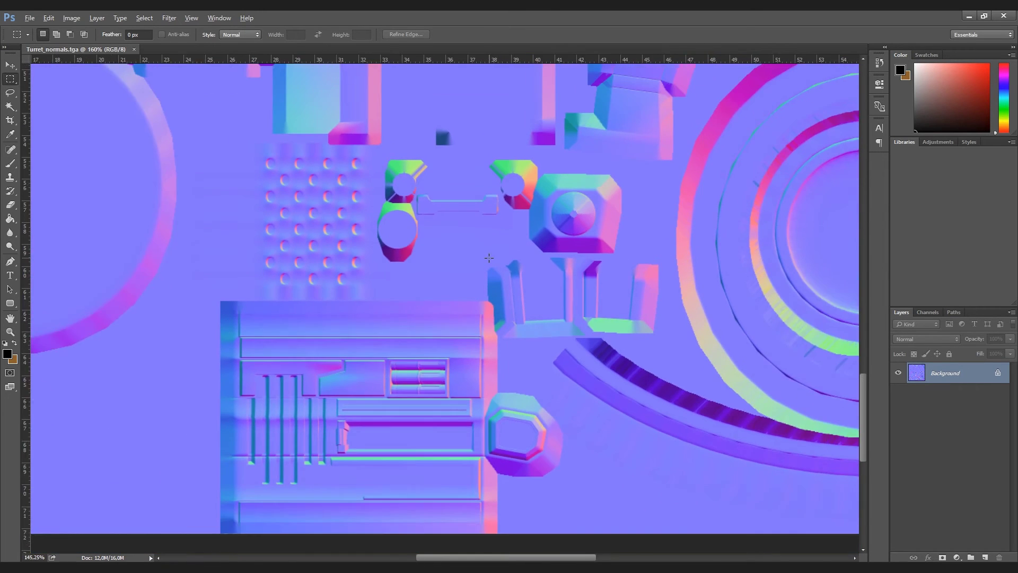
alt+scroll(488, 259, down, 2)
alt+scroll(474, 372, down, 2)
alt+scroll(473, 371, down, 1)
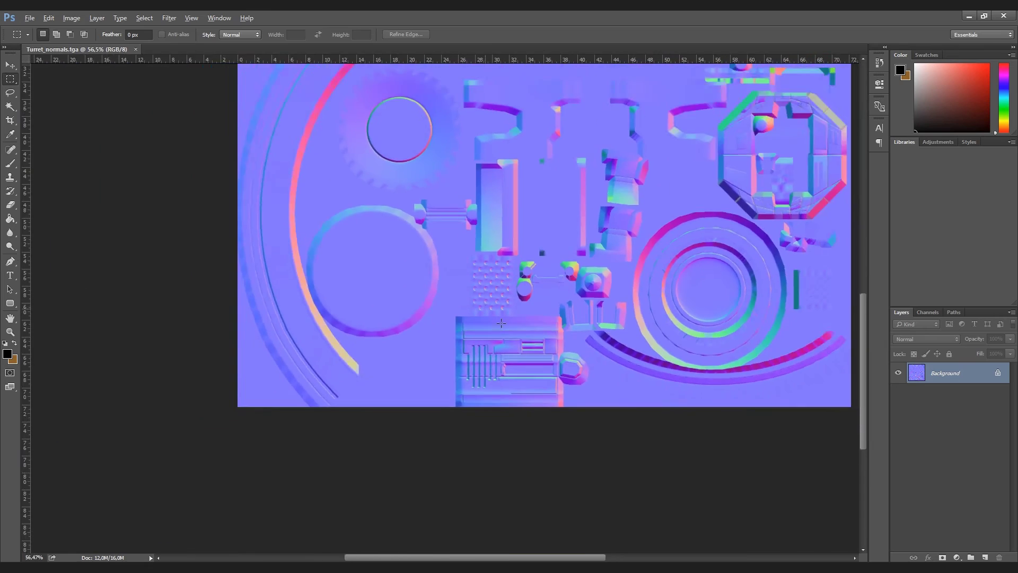
alt+scroll(474, 371, up, 3)
alt+scroll(473, 371, up, 2)
Convert the locked Background into the editable Layer 0
double_click(983, 378)
key(Return)
alt+scroll(391, 315, up, 3)
alt+scroll(391, 315, up, 1)
alt+scroll(391, 315, down, 2)
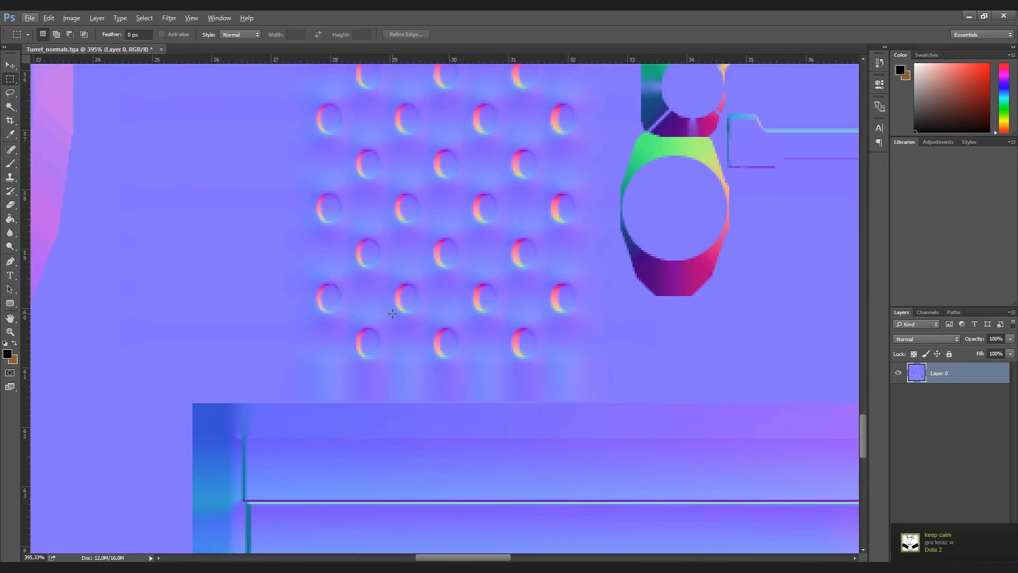
scroll(391, 315, up, 3)
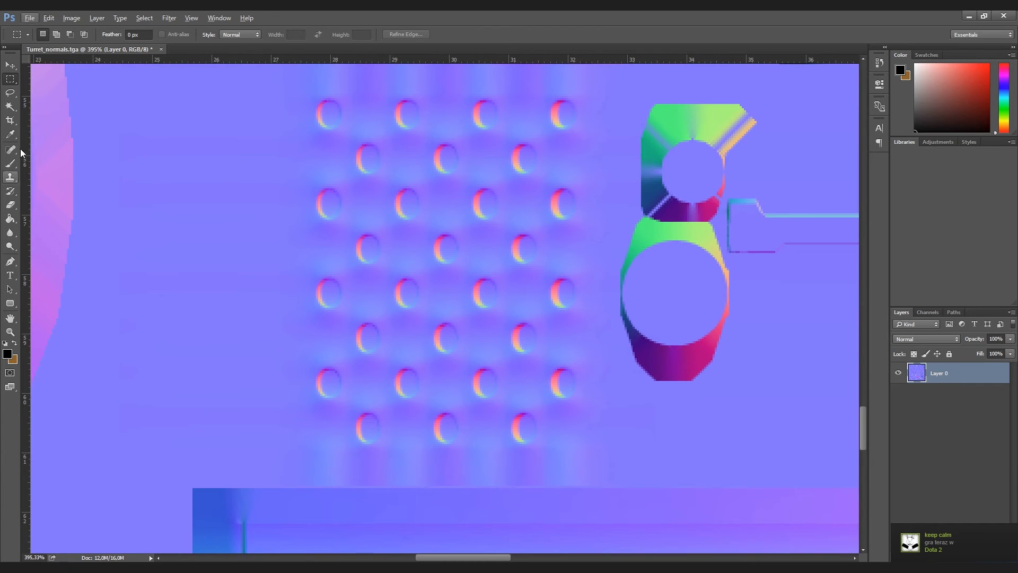
Draw an elliptical marquee tightly around the lower-left round bump
right_click(10, 79)
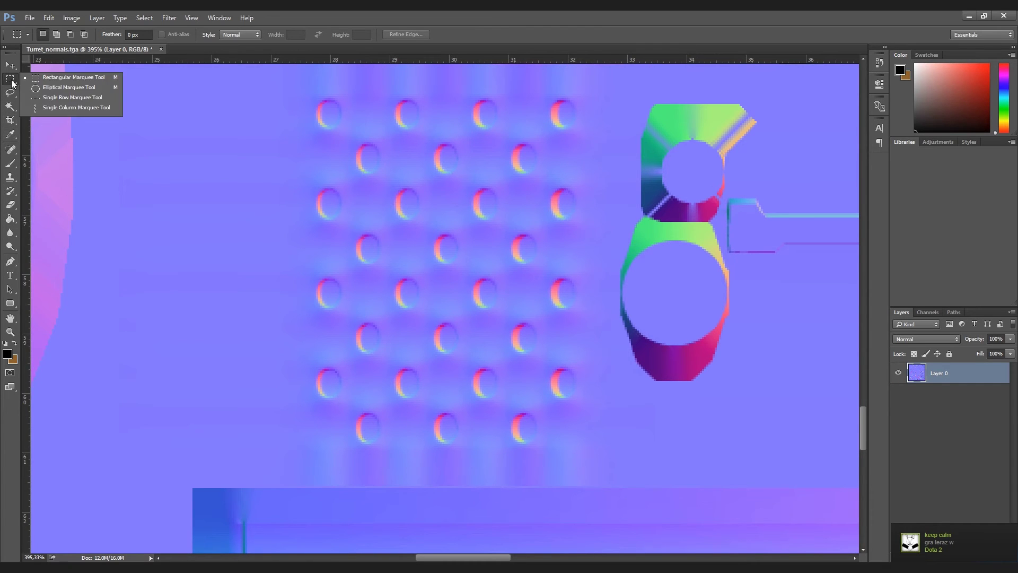
click(53, 87)
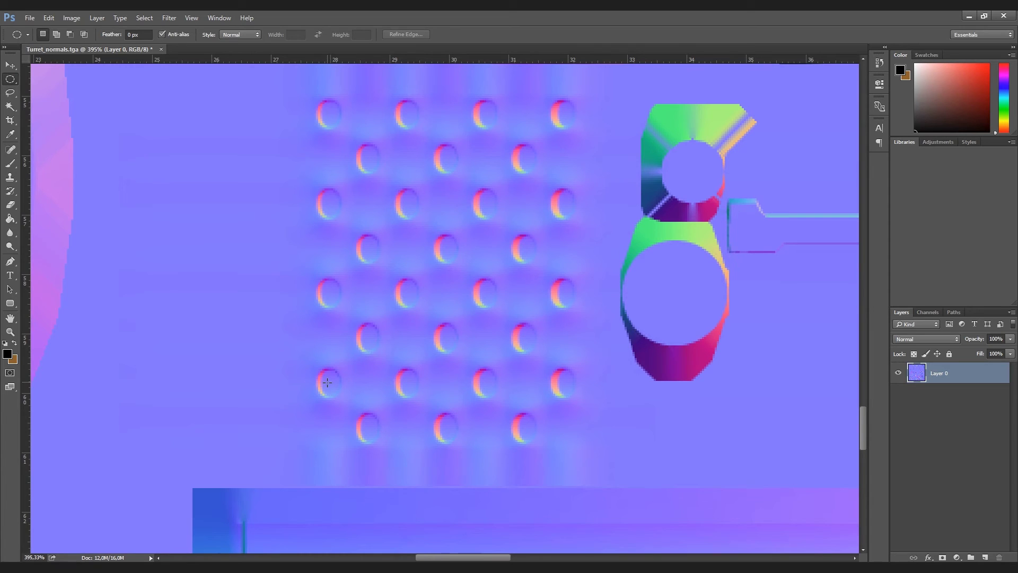
drag(329, 389, 333, 395)
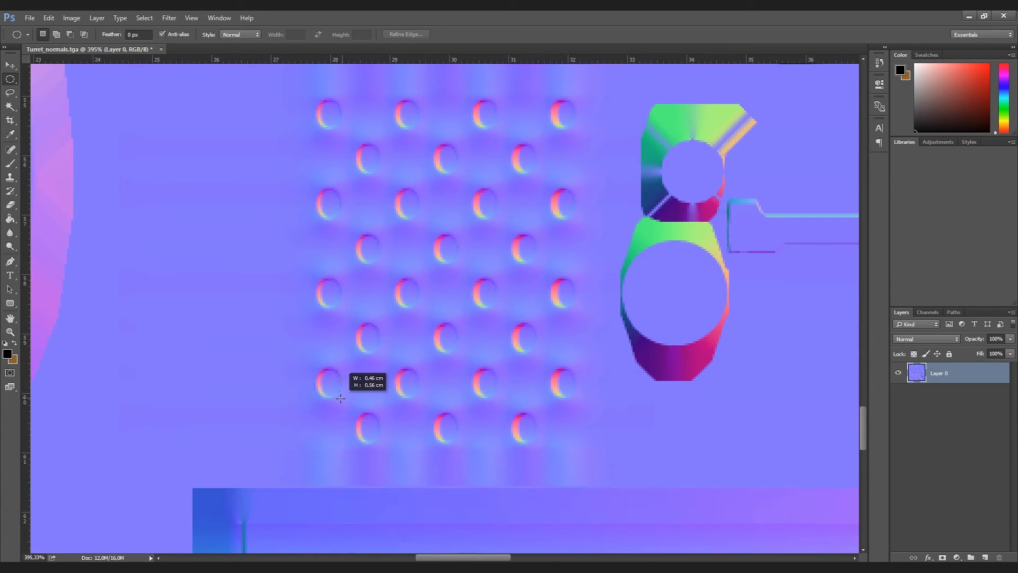
drag(339, 397, 341, 397)
Set the marquee to add to the selection, then test-move the selected bump and undo it
key(alt+space)
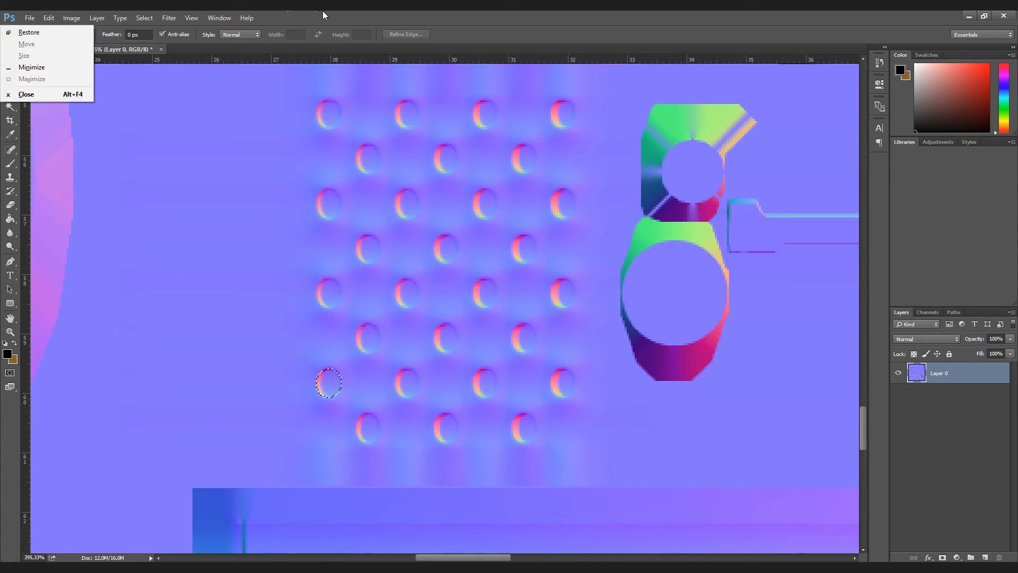
click(322, 12)
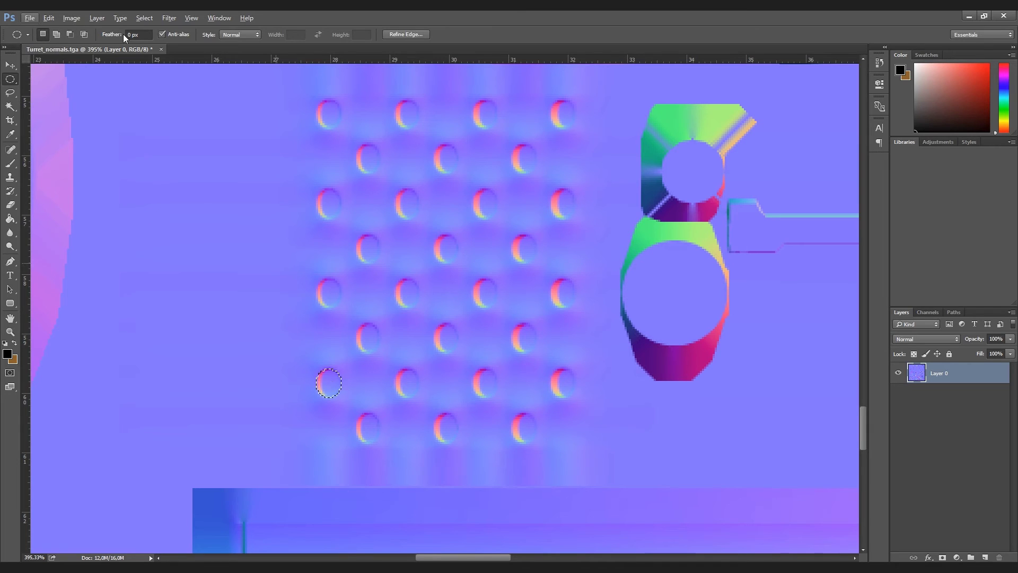
click(56, 34)
key(v)
key(Escape)
key(v)
drag(335, 388, 347, 375)
key(ctrl+z)
Redraw the oval over the lower-left bump and dismiss the empty-layer move error
key(m)
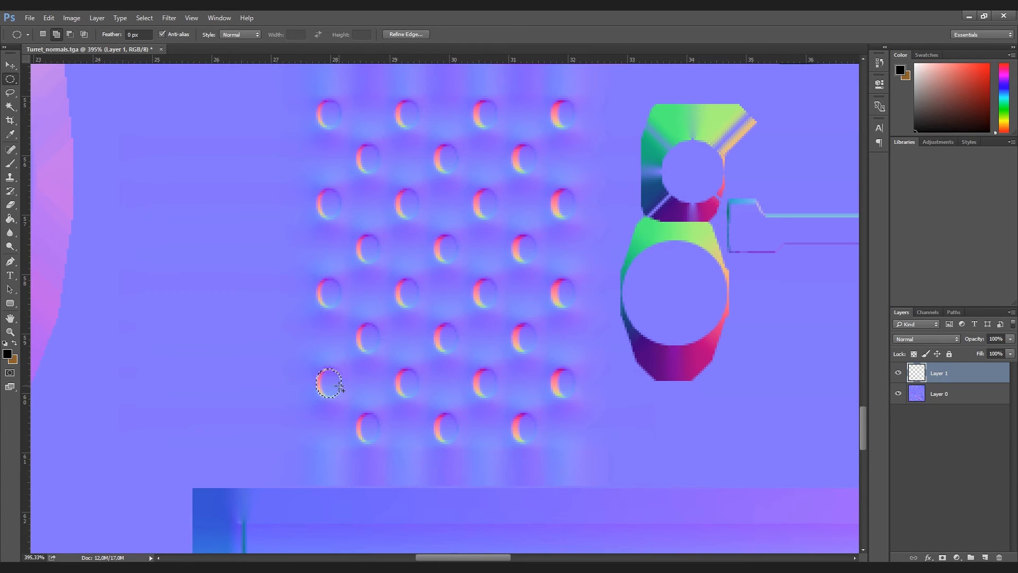
mouse_move(332, 389)
mouse_down()
mouse_move(364, 348)
mouse_move(367, 371)
mouse_move(356, 351)
mouse_up()
key(alt+space)
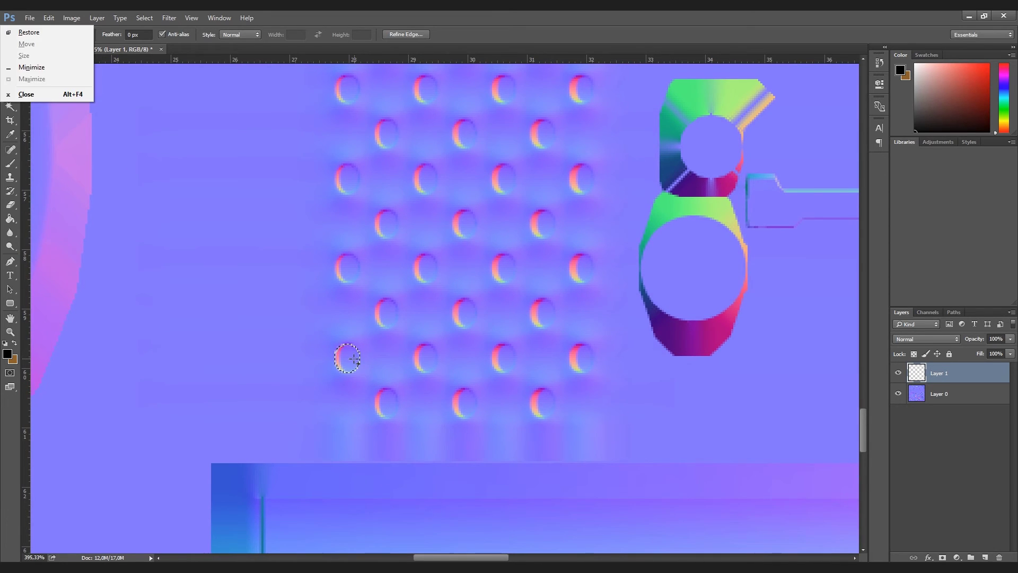
key(Escape)
key(v)
drag(354, 360, 357, 366)
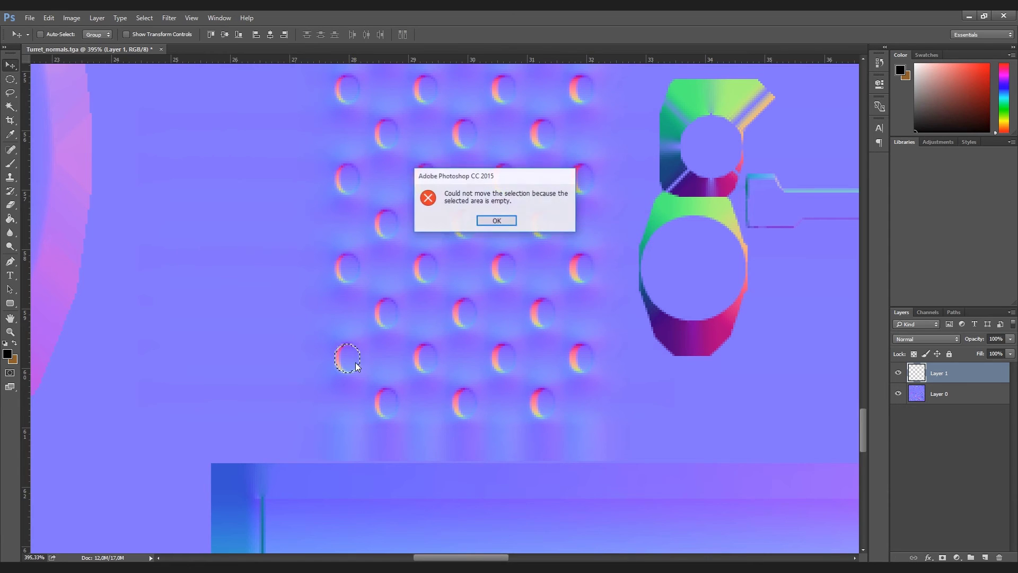
click(497, 221)
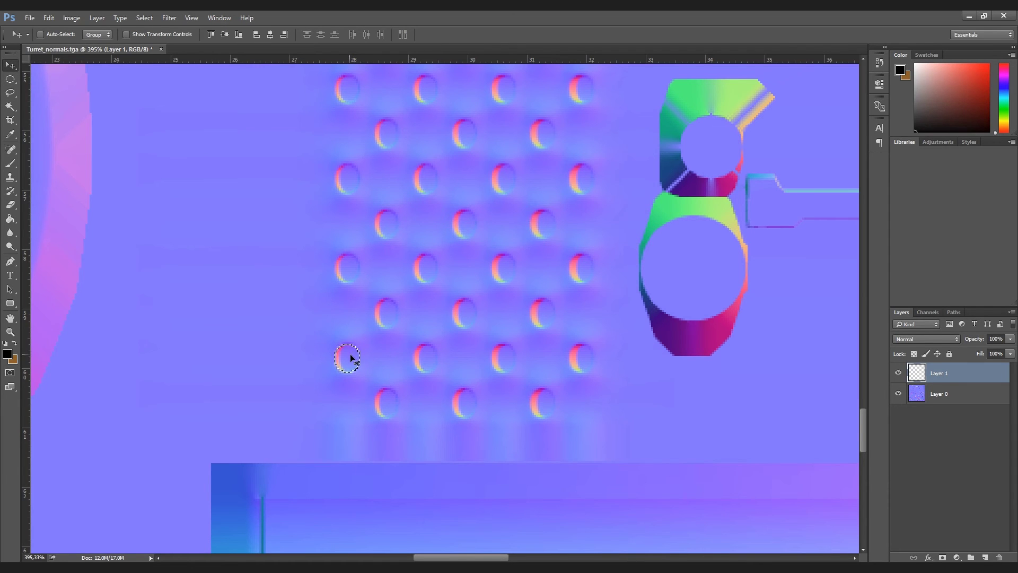
key(m)
key(g)
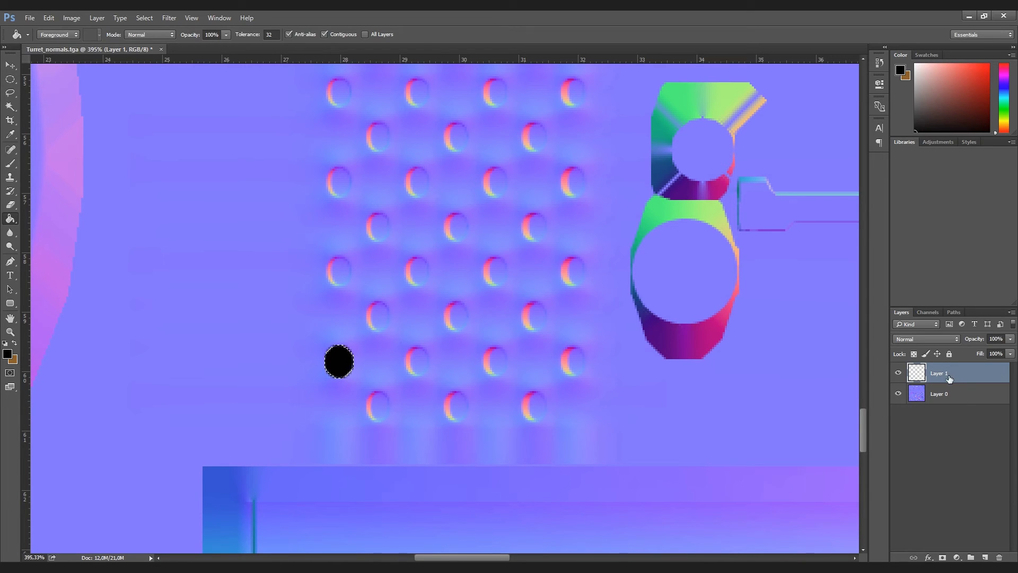
Alt-copy the black circle onto every bump in the grid, row by row up to the top
key(v)
mouse_move(347, 364)
alt+mouse_down()
mouse_move(387, 409)
mouse_move(423, 364)
mouse_move(462, 411)
mouse_move(540, 409)
alt+mouse_up()
mouse_move(539, 409)
alt+mouse_down()
mouse_move(576, 364)
mouse_move(501, 365)
mouse_move(539, 320)
alt+mouse_up()
alt+drag(539, 321, 385, 319)
mouse_move(385, 319)
alt+mouse_down()
mouse_move(342, 277)
mouse_move(575, 276)
alt+mouse_up()
mouse_move(574, 276)
alt+mouse_down()
mouse_move(541, 231)
mouse_move(385, 231)
alt+mouse_up()
mouse_move(385, 231)
alt+mouse_down()
mouse_move(345, 185)
mouse_move(577, 186)
mouse_move(538, 140)
alt+mouse_up()
mouse_move(538, 141)
alt+mouse_down()
mouse_move(386, 141)
mouse_move(345, 94)
mouse_move(503, 93)
alt+mouse_up()
alt+drag(503, 93, 577, 92)
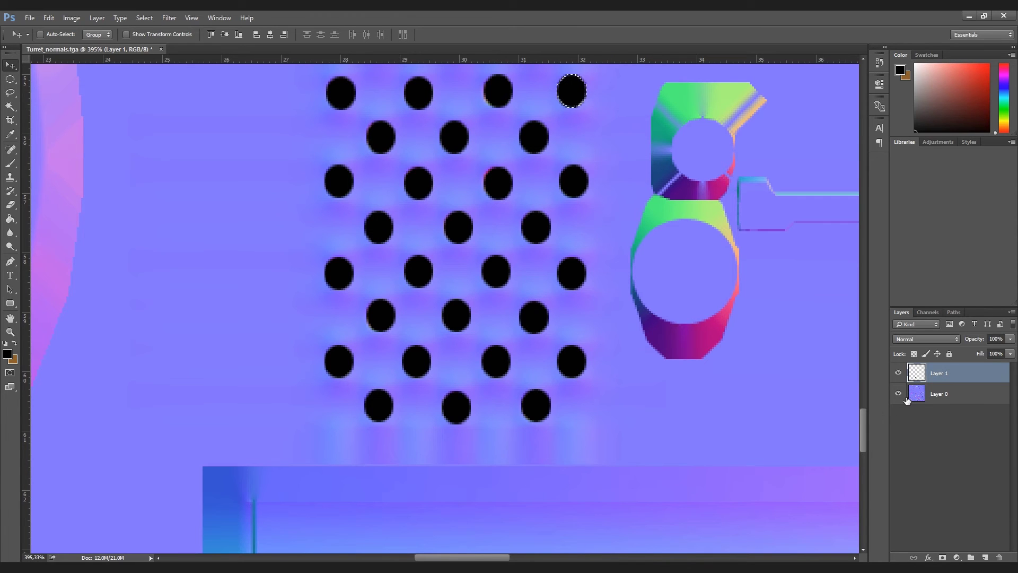
Deselect, load Layer 1's circles as a selection, and adjust Layer 1's opacity
key(ctrl+d)
ctrl+click(917, 373)
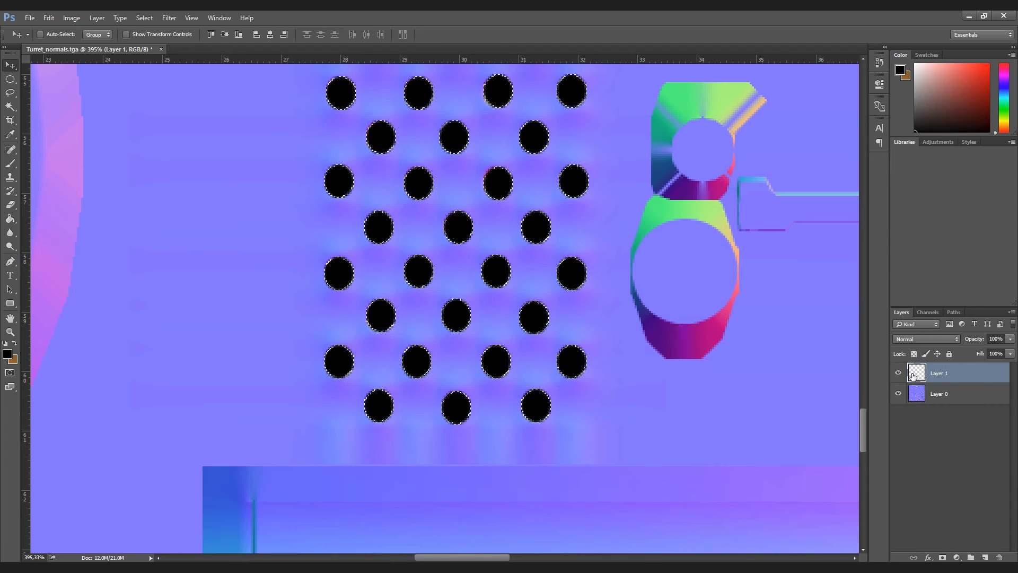
click(1011, 339)
drag(977, 352, 1012, 353)
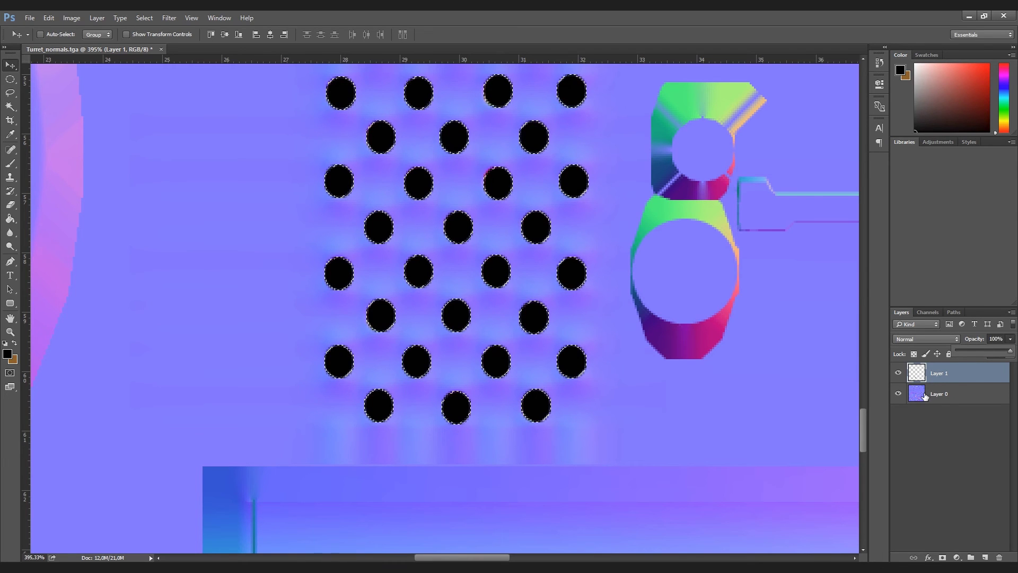
right_click(552, 260)
Invert the selection to exclude the circles and make Layer 0 active
key(Escape)
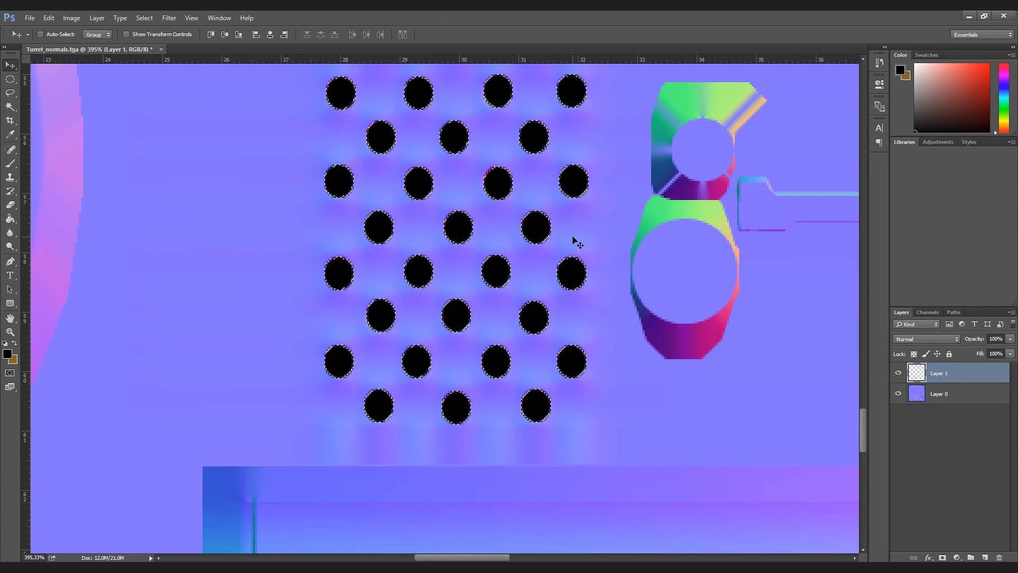
key(m)
right_click(540, 247)
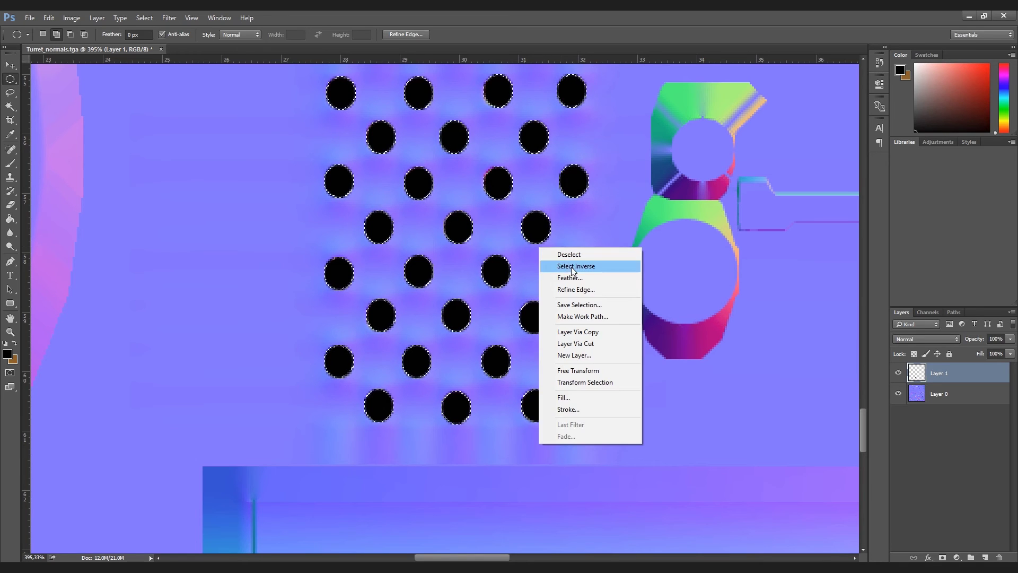
click(571, 266)
click(915, 397)
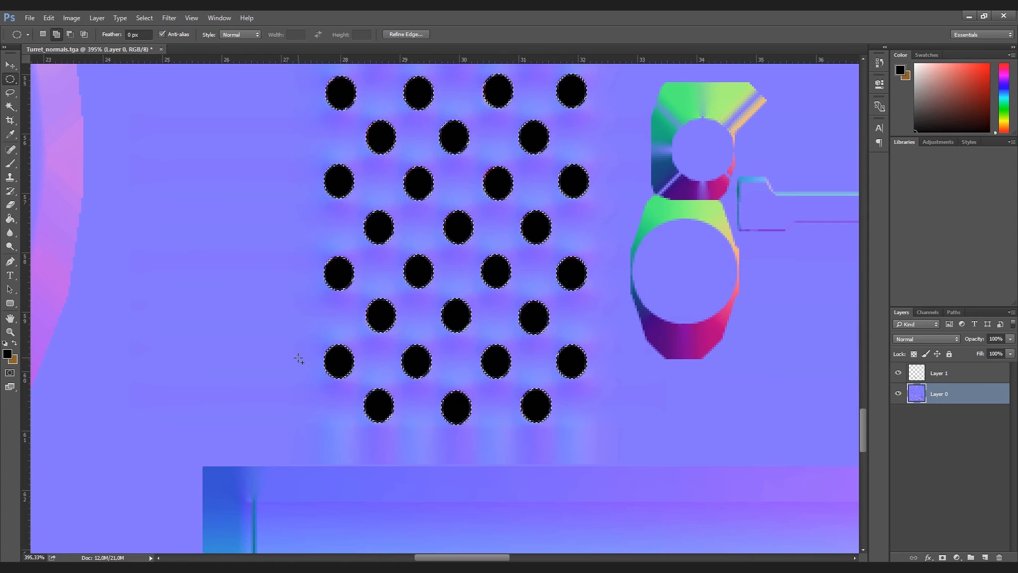
Paint sampled flat normal blue between the holes with an 80 px brush
key(b)
alt+click(101, 377)
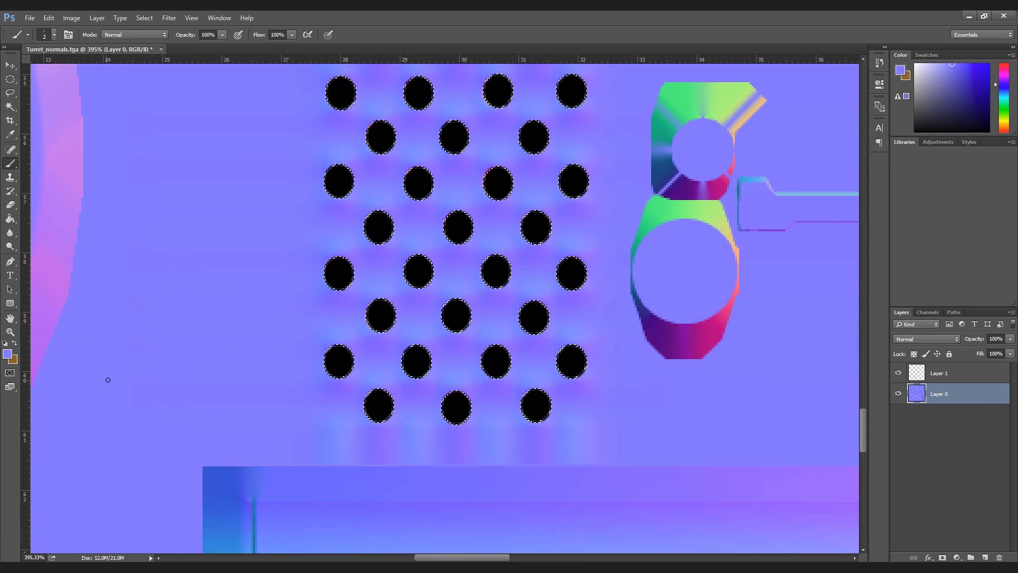
right_click(158, 361)
drag(219, 385, 237, 386)
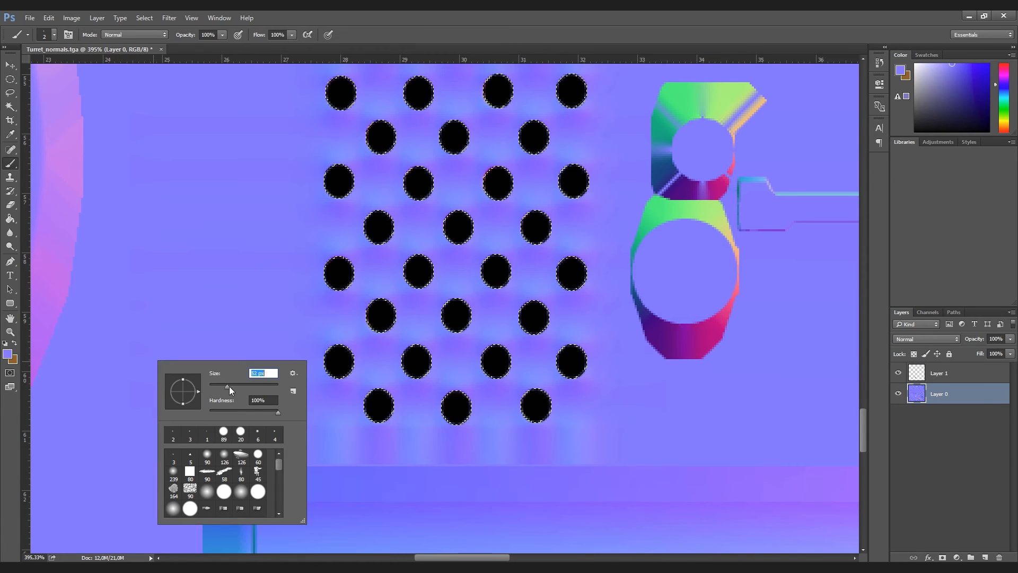
key(Return)
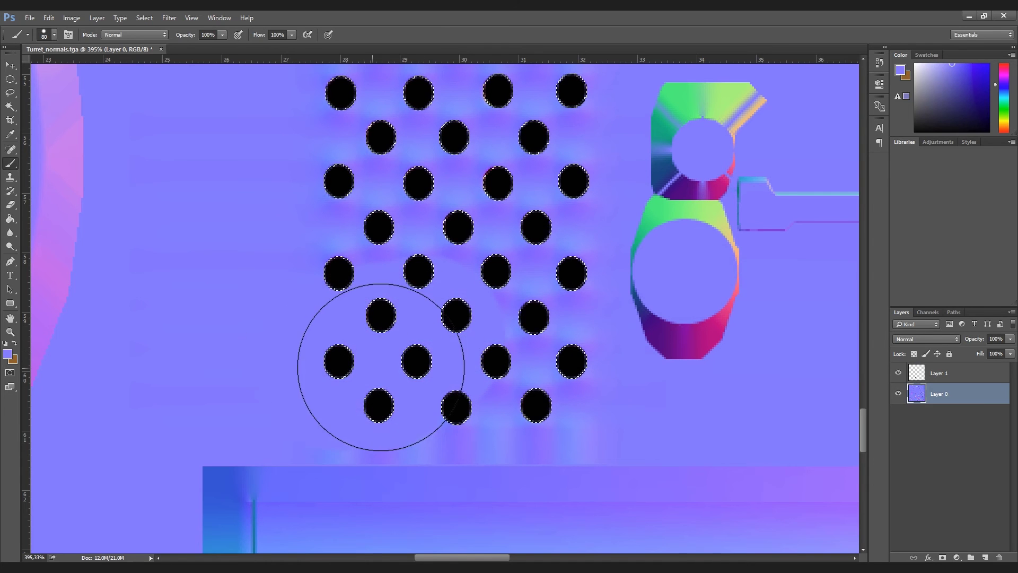
mouse_move(416, 376)
mouse_down()
mouse_move(505, 329)
mouse_move(518, 359)
mouse_move(523, 200)
mouse_move(421, 165)
mouse_up()
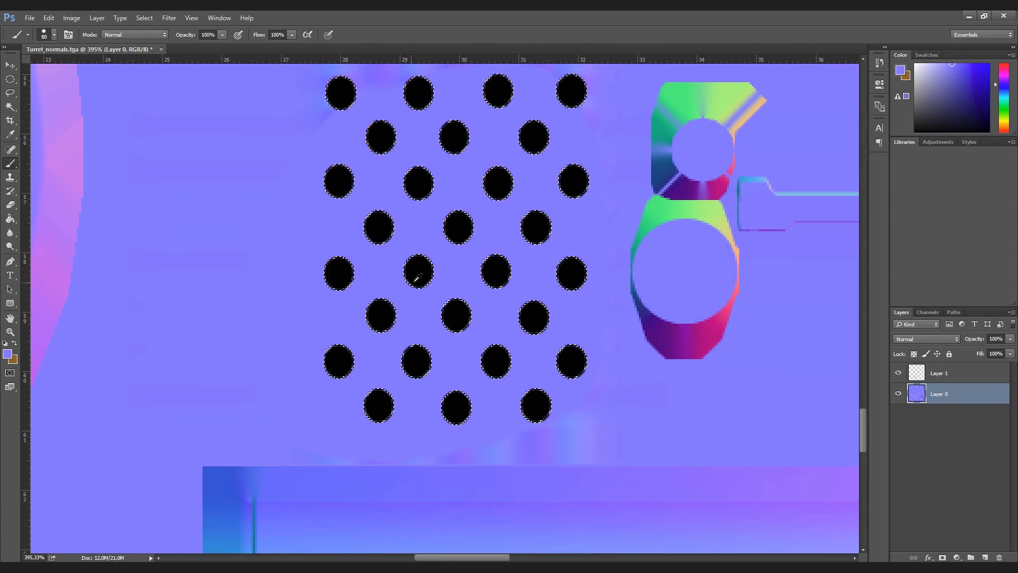
alt+scroll(419, 276, down, 1)
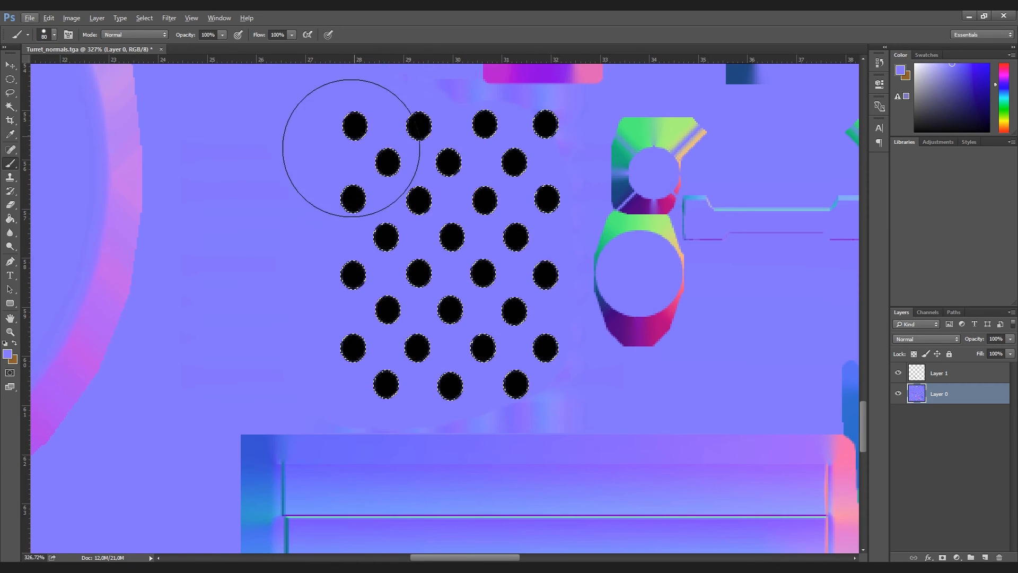
alt+scroll(504, 115, up, 1)
scroll(557, 147, up, 3)
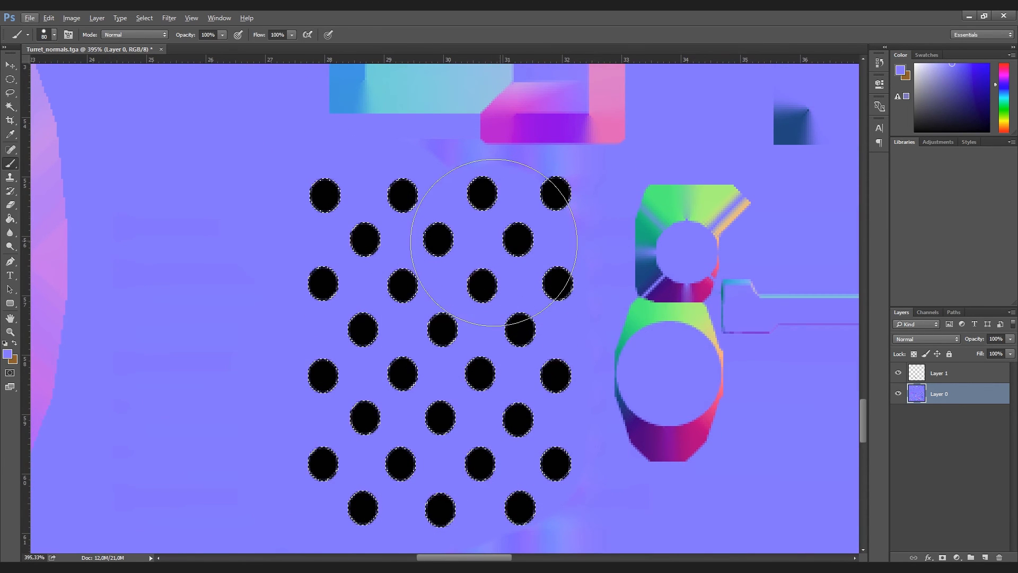
Reduce the brush size to 35 px
right_click(517, 247)
drag(564, 265, 560, 265)
click(443, 166)
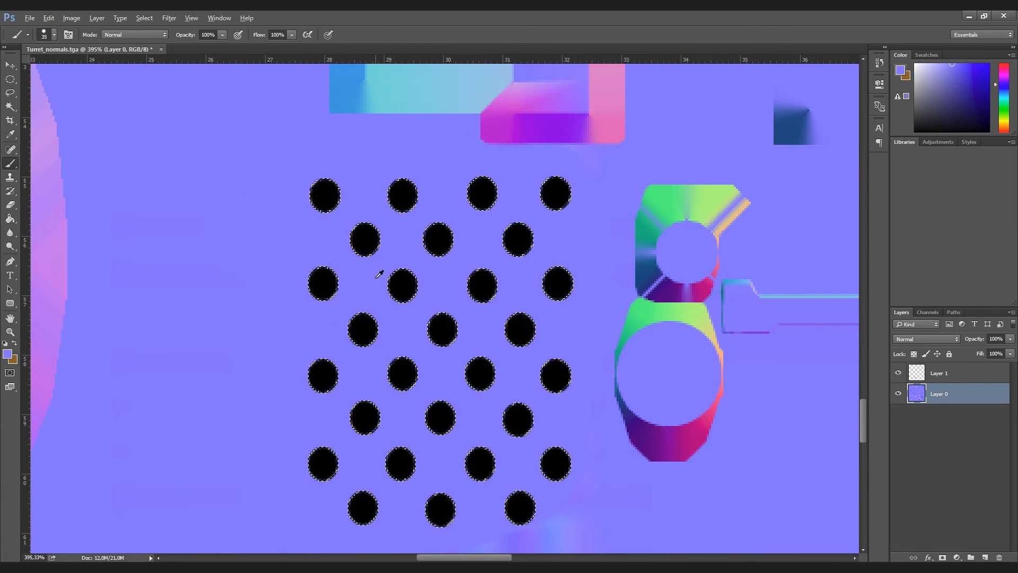
alt+scroll(372, 260, down, 3)
alt+scroll(451, 449, up, 2)
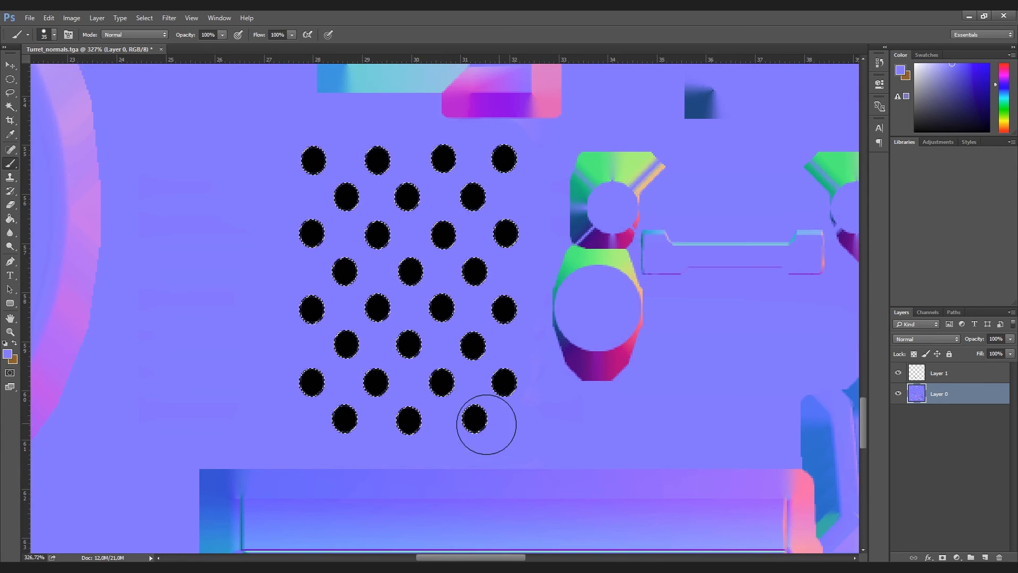
alt+scroll(472, 419, down, 2)
alt+scroll(375, 344, up, 1)
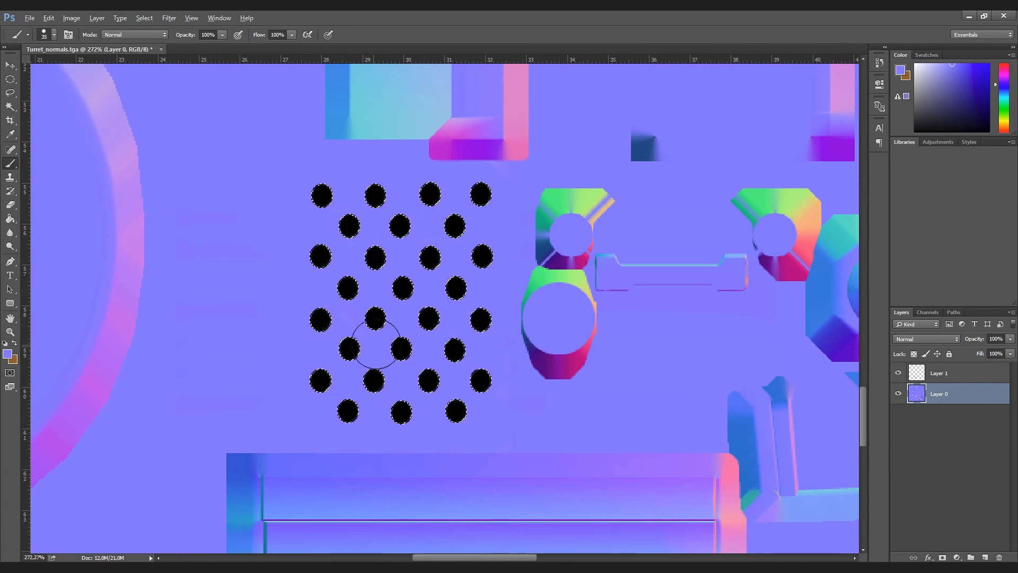
Toggle Layer 1's visibility off, on and off again, then deselect with Ctrl+D
click(898, 373)
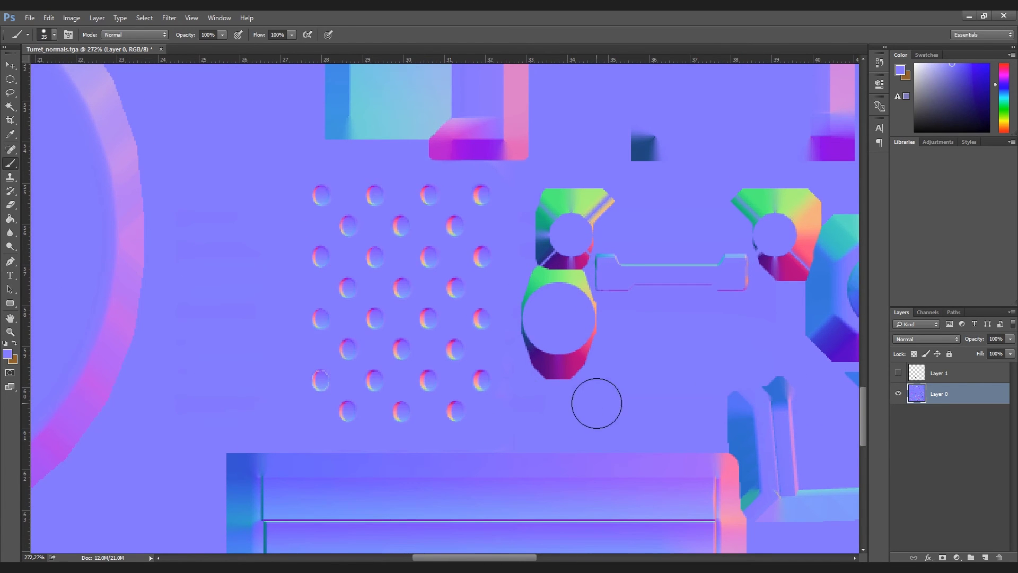
click(899, 374)
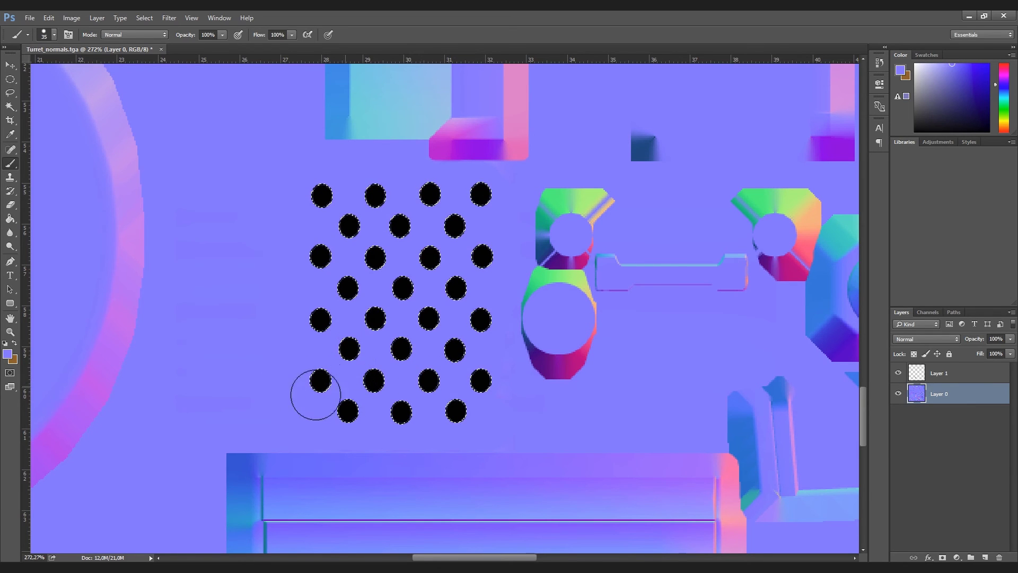
click(899, 373)
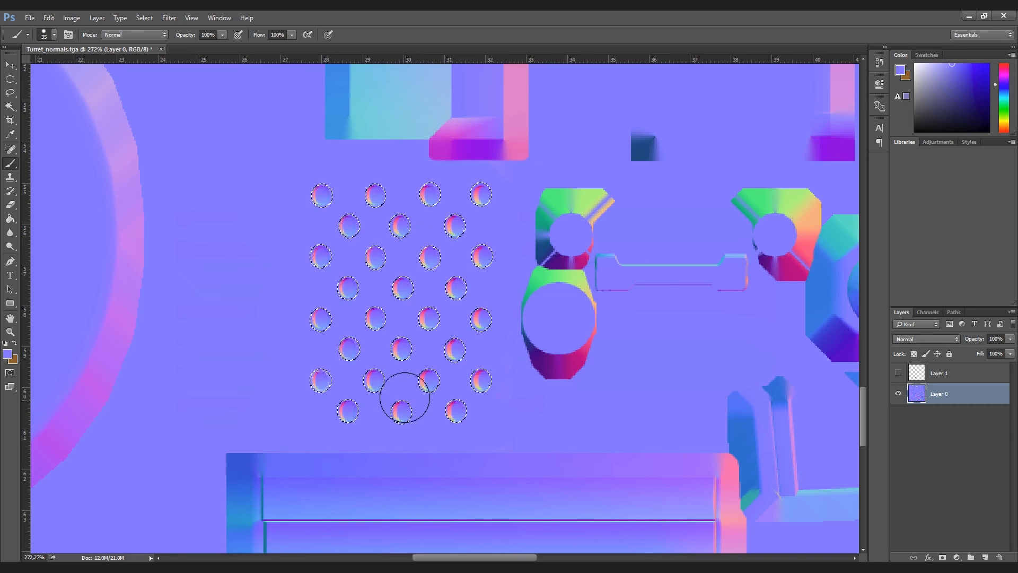
alt+scroll(417, 391, down, 1)
key(ctrl+d)
alt+scroll(413, 395, down, 2)
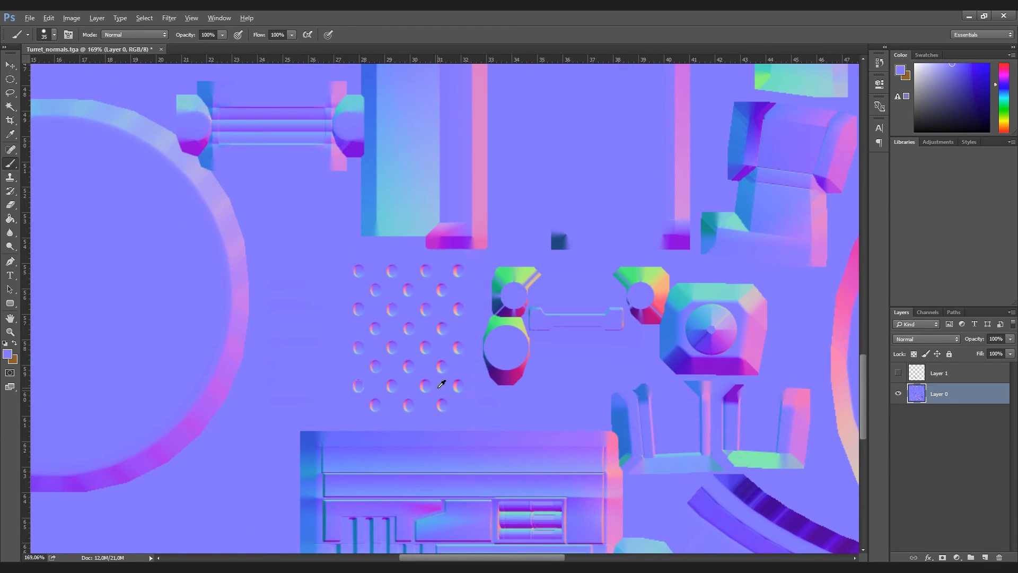
alt+scroll(442, 387, down, 1)
alt+scroll(441, 386, down, 2)
alt+scroll(442, 383, up, 3)
alt+scroll(442, 383, down, 5)
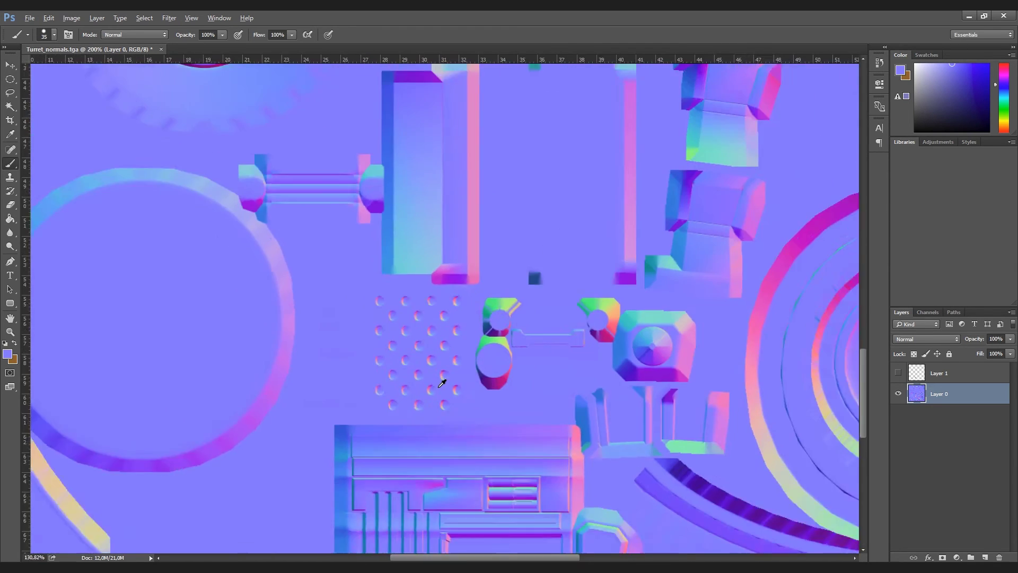
Save As Targa over Turret_normals.tga, confirming the replace and Targa Options
click(28, 21)
click(53, 111)
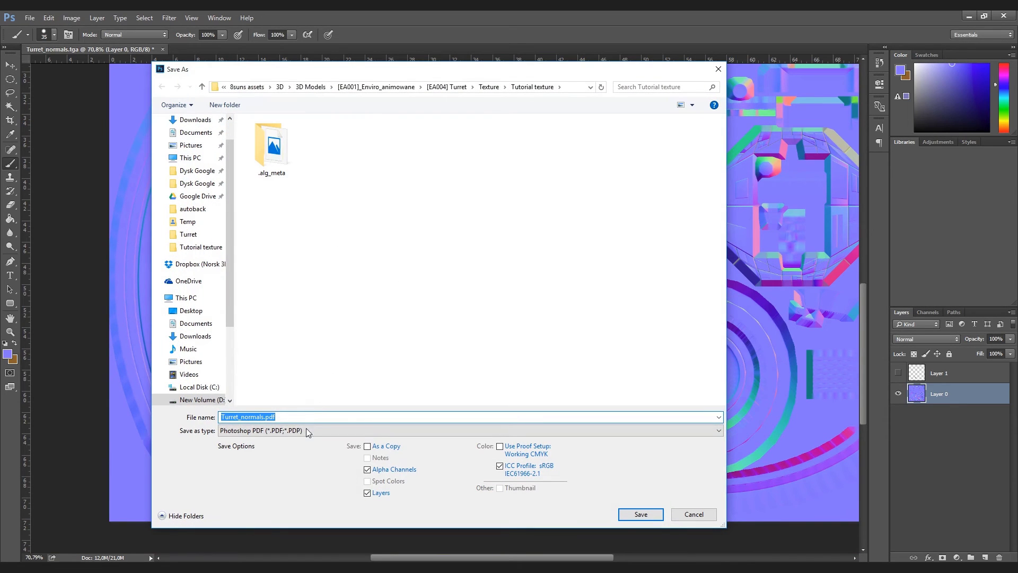
click(307, 431)
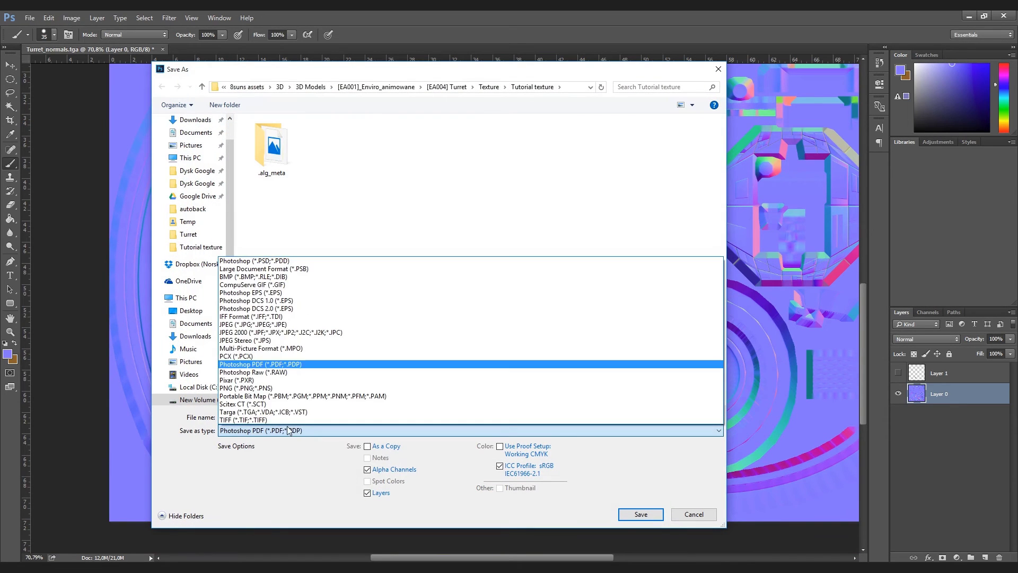
click(291, 410)
click(644, 514)
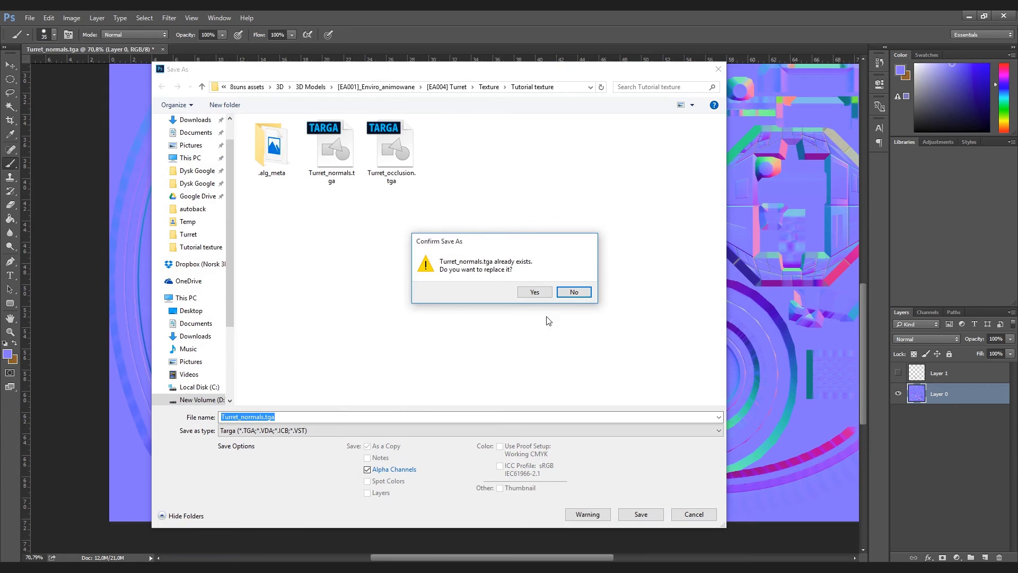
click(540, 292)
click(534, 197)
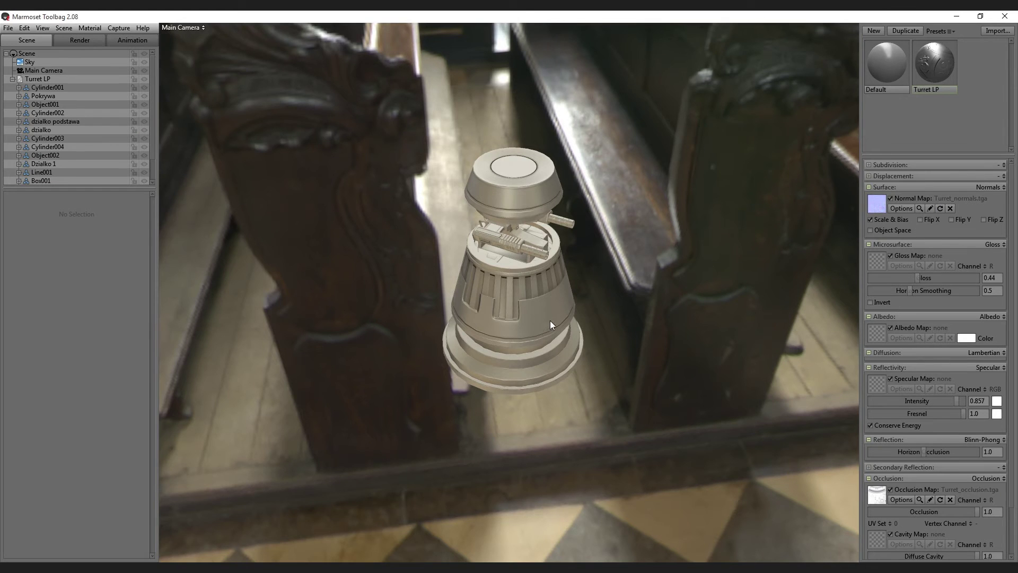
Orbit and zoom the 3ds Max viewport around the turret toward its gun barrels
drag(549, 320, 559, 280)
scroll(568, 271, down, 3)
scroll(579, 247, up, 3)
scroll(615, 175, up, 5)
mouse_move(645, 124)
mouse_down()
mouse_move(527, 348)
mouse_move(571, 323)
mouse_move(496, 339)
mouse_up()
scroll(529, 349, up, 3)
scroll(533, 342, up, 3)
scroll(558, 290, up, 3)
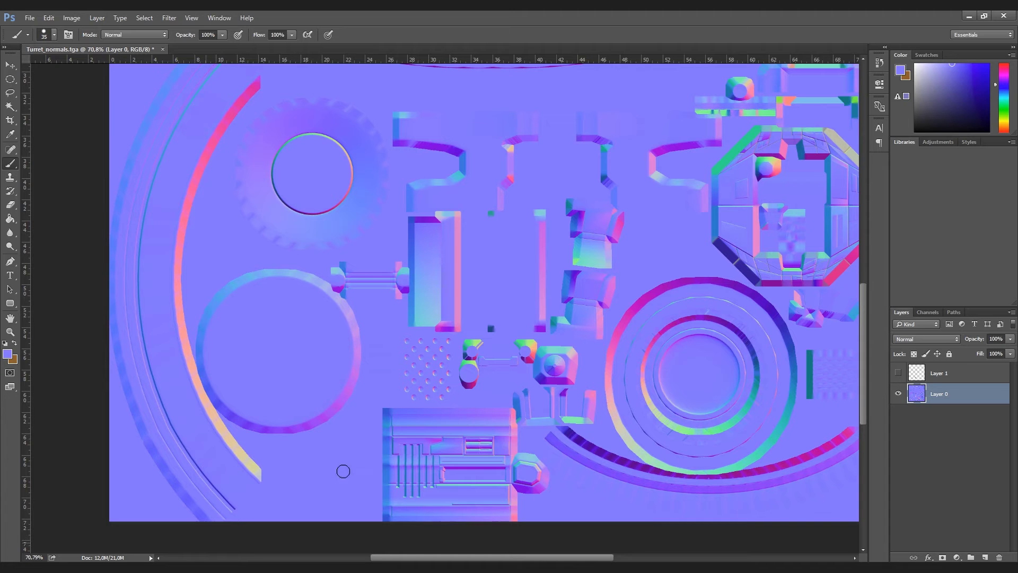
Zoom into the panel, sample its colour, and paint its inner edge with a 6 px brush
alt+scroll(466, 448, down, 1)
alt+scroll(466, 448, down, 1)
alt+scroll(433, 463, up, 3)
alt+scroll(432, 463, up, 2)
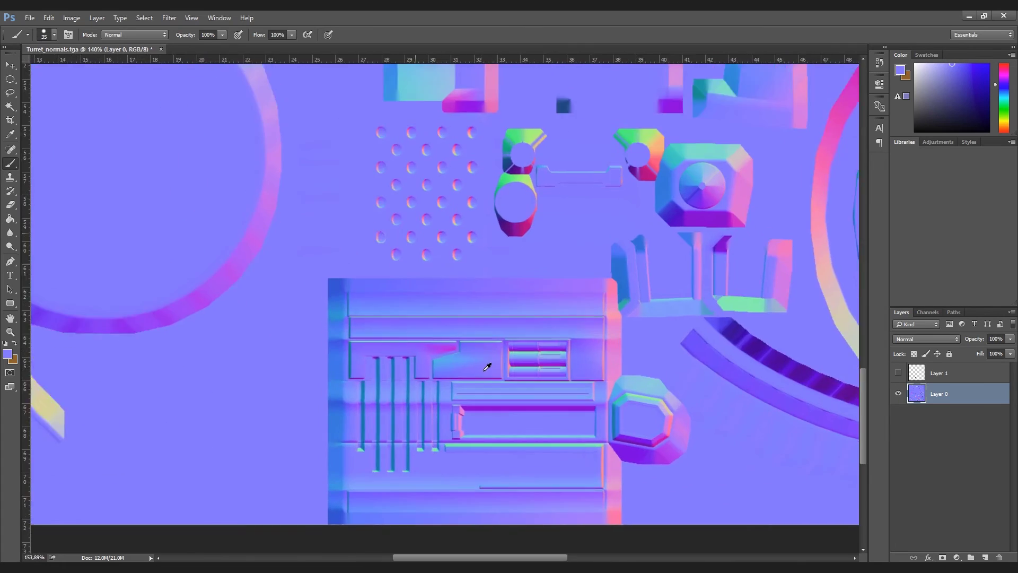
alt+scroll(489, 359, up, 2)
alt+scroll(462, 375, up, 1)
alt+scroll(461, 336, up, 1)
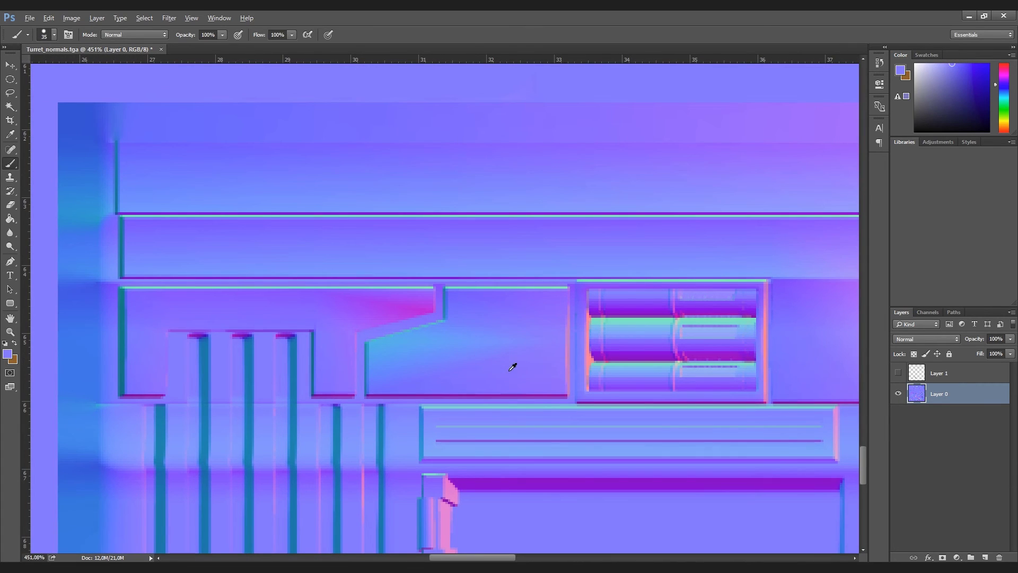
alt+click(455, 375)
right_click(443, 375)
drag(499, 404, 499, 408)
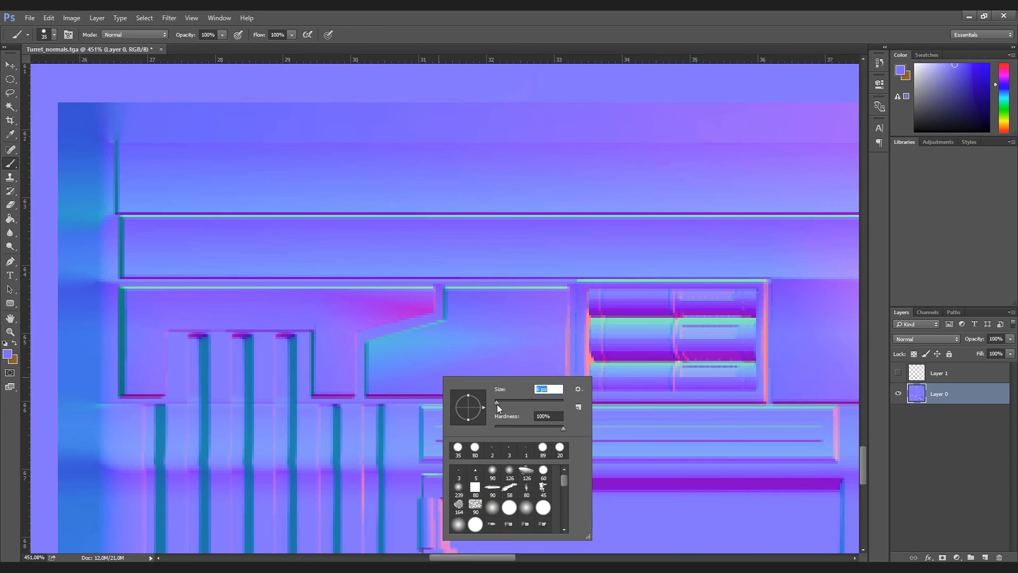
key(Return)
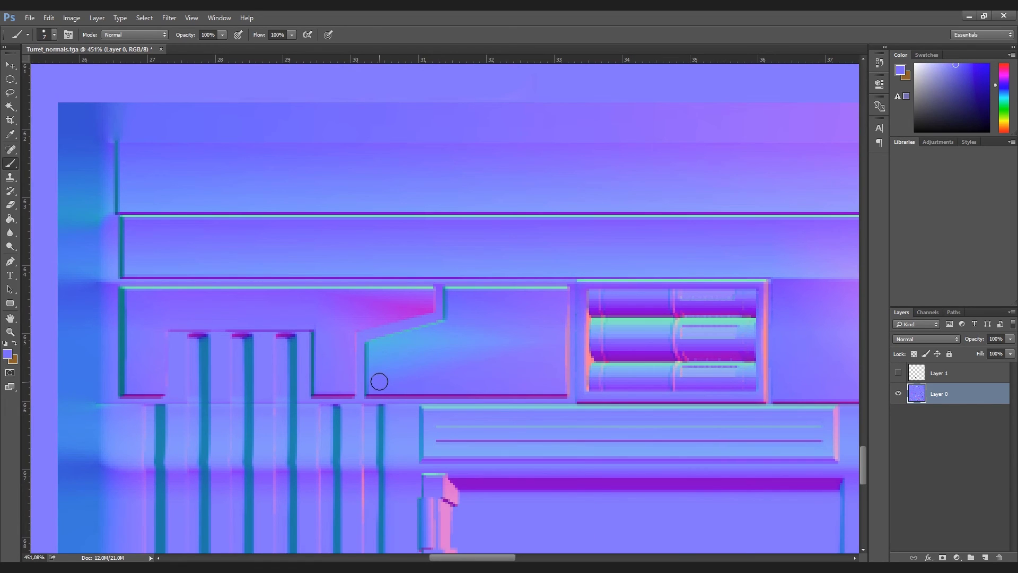
drag(379, 380, 381, 350)
Draw a crisp straight line along the diagonal seam with a 4 px brush
right_click(386, 374)
click(444, 399)
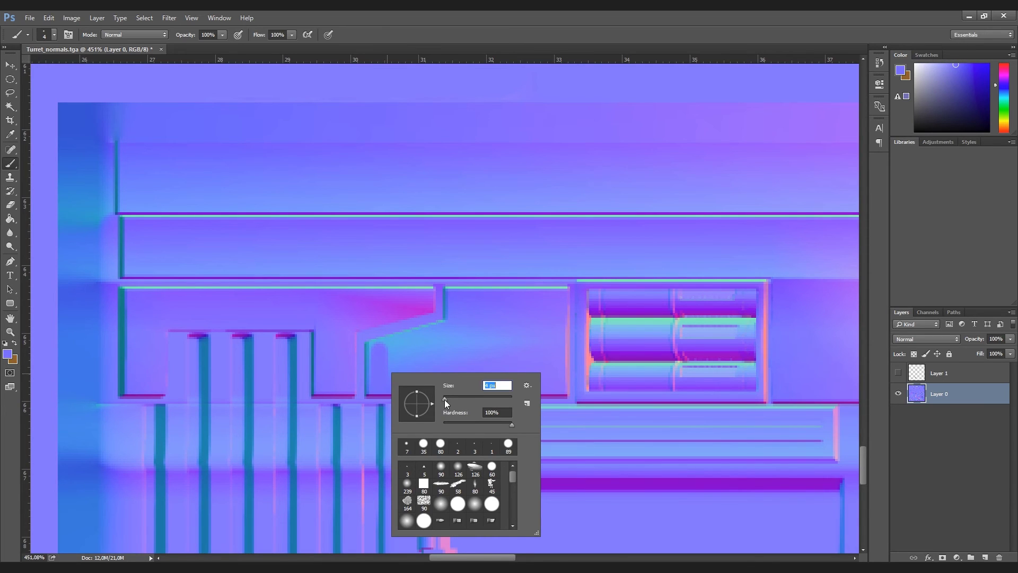
key(Return)
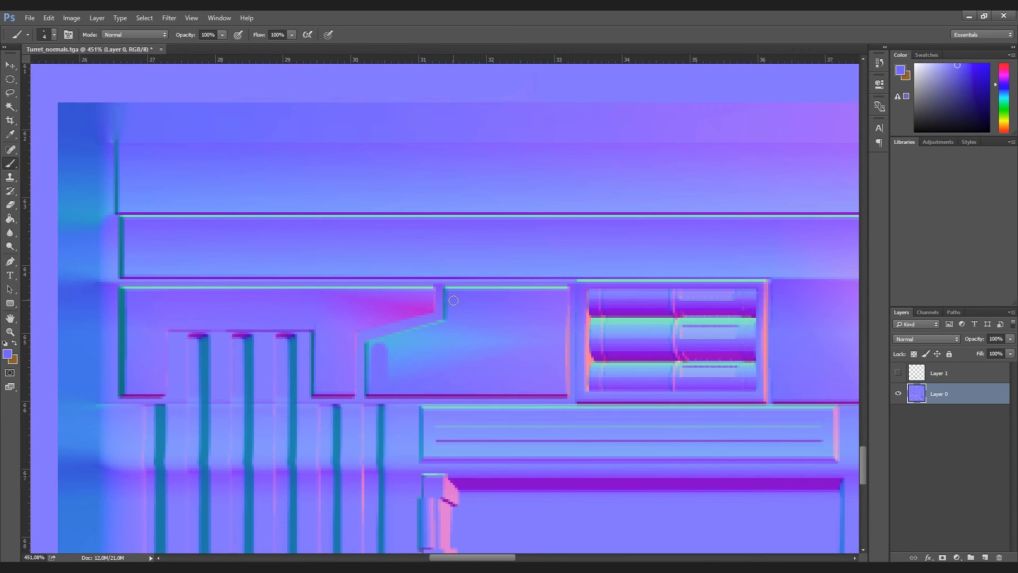
shift+click(375, 345)
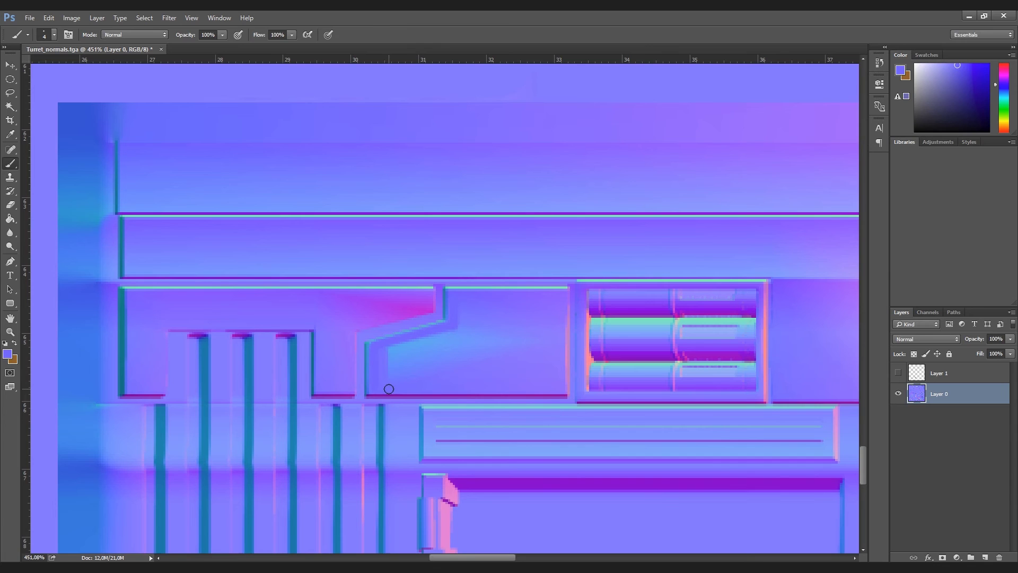
Smooth the blotches with a 13 px, 0% hardness brush in sampled blue and purple
right_click(476, 314)
mouse_move(570, 365)
mouse_down()
mouse_move(527, 361)
mouse_move(538, 339)
mouse_up()
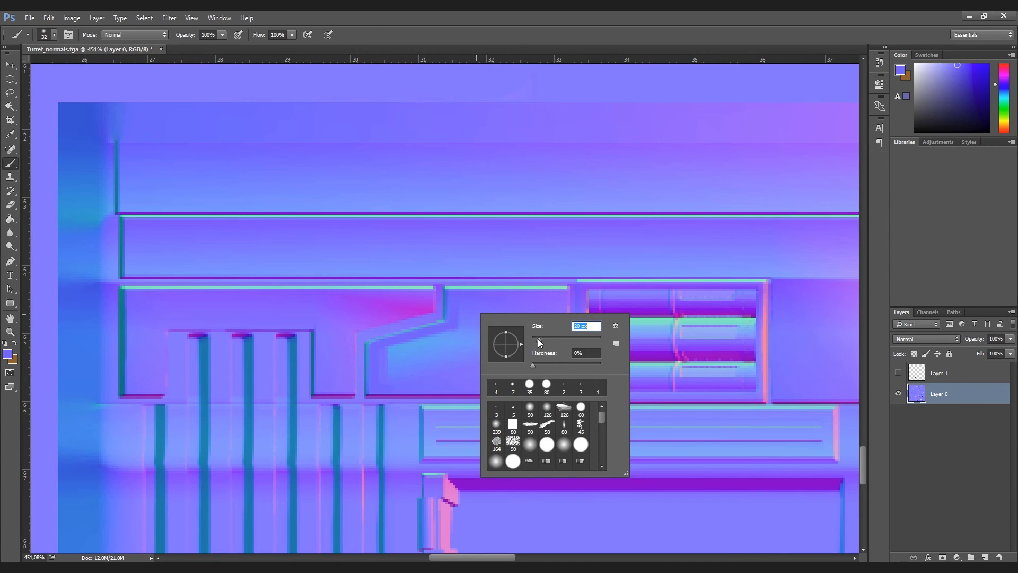
click(425, 356)
mouse_move(395, 356)
mouse_down()
mouse_move(450, 344)
mouse_move(438, 332)
mouse_move(403, 350)
mouse_move(386, 365)
mouse_move(391, 377)
mouse_move(484, 341)
mouse_move(464, 317)
mouse_move(482, 311)
mouse_move(509, 339)
mouse_up()
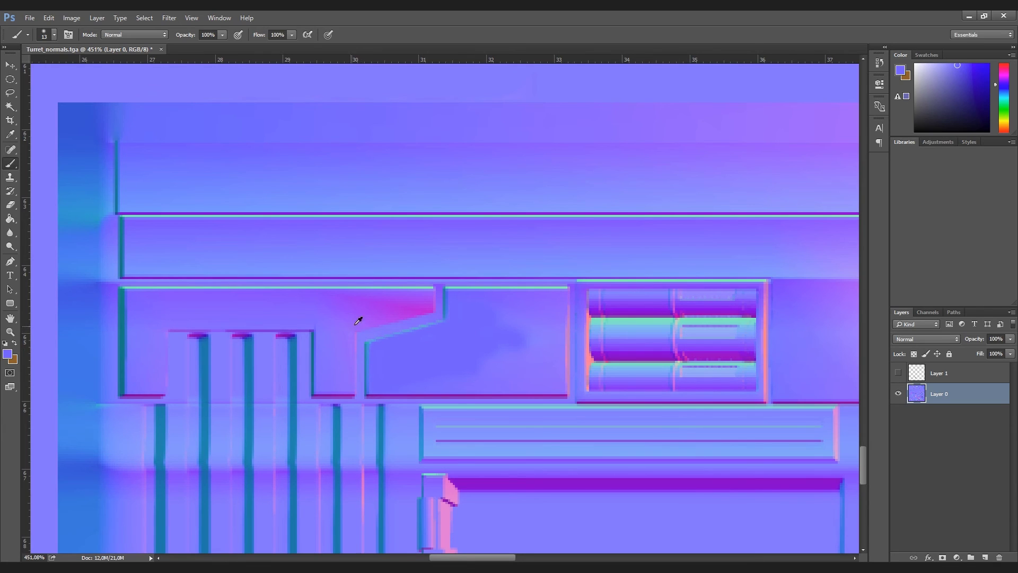
alt+click(429, 297)
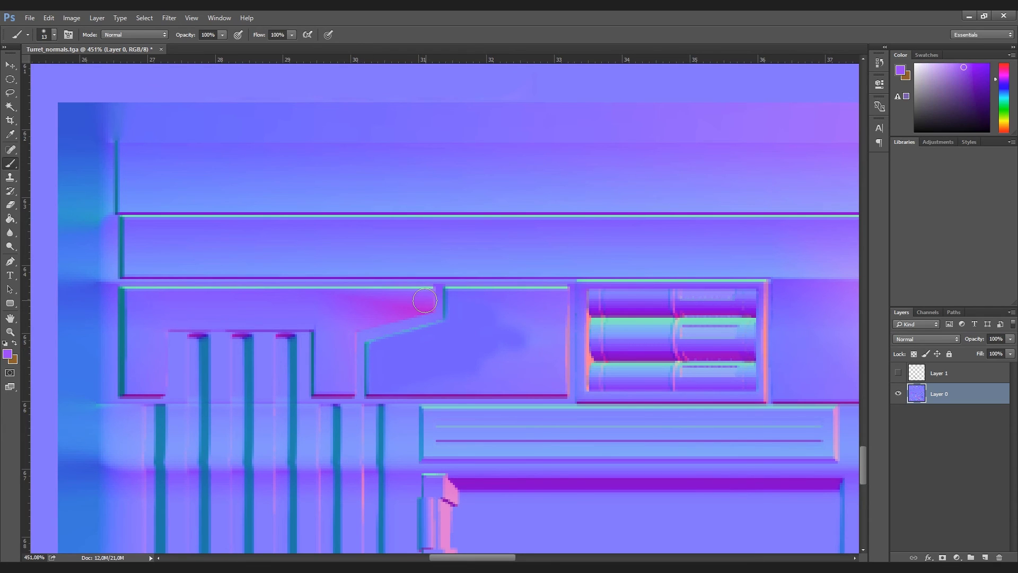
drag(422, 303, 378, 304)
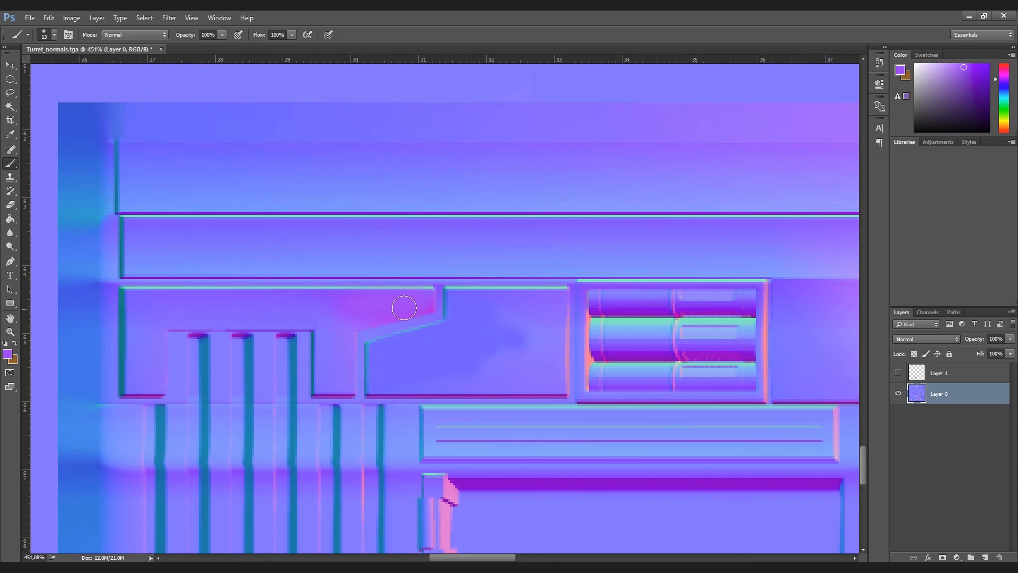
alt+click(310, 300)
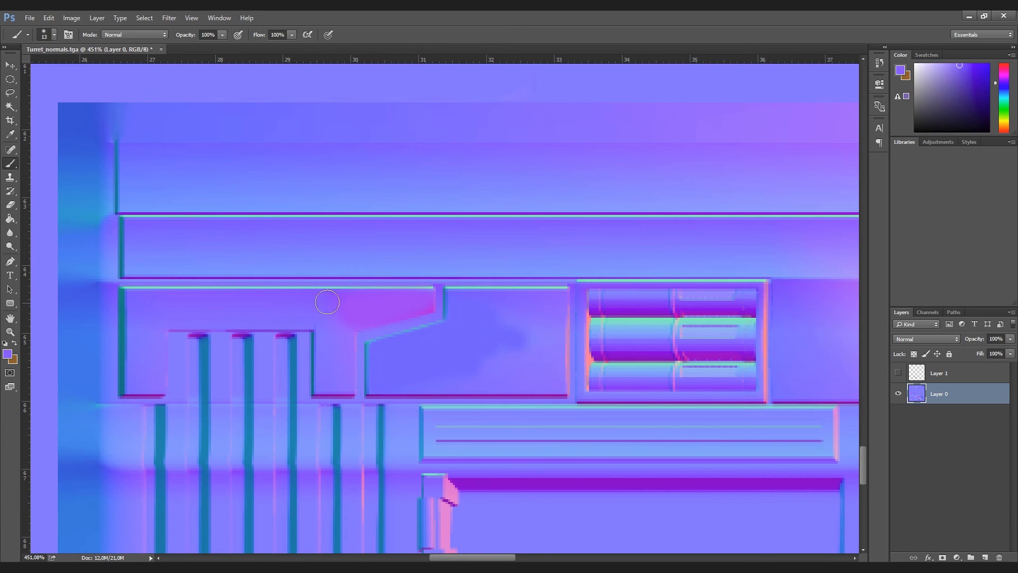
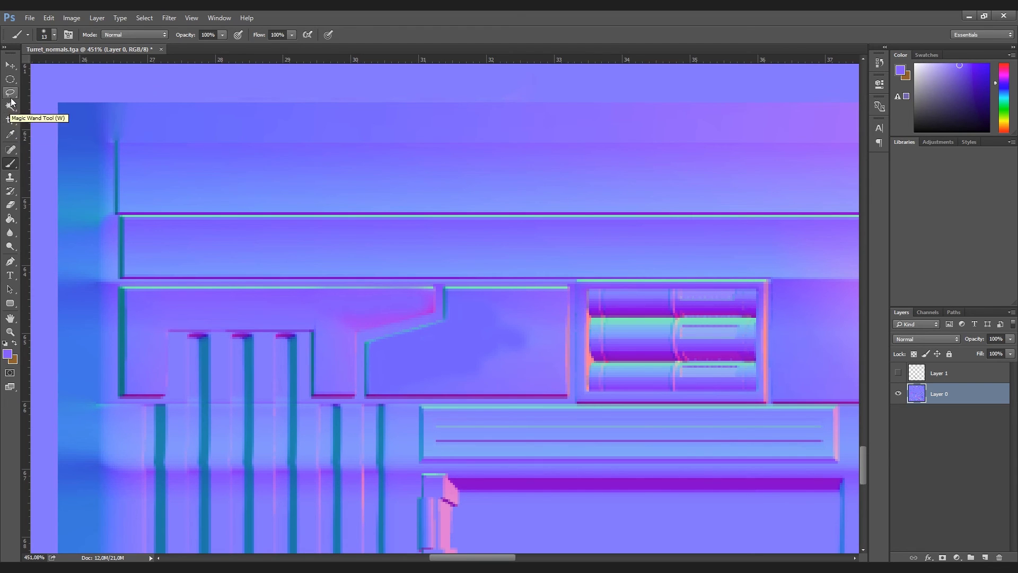
Trace the angled flat panel with the Polygonal Lasso and fill it with flat blue
drag(10, 93, 42, 93)
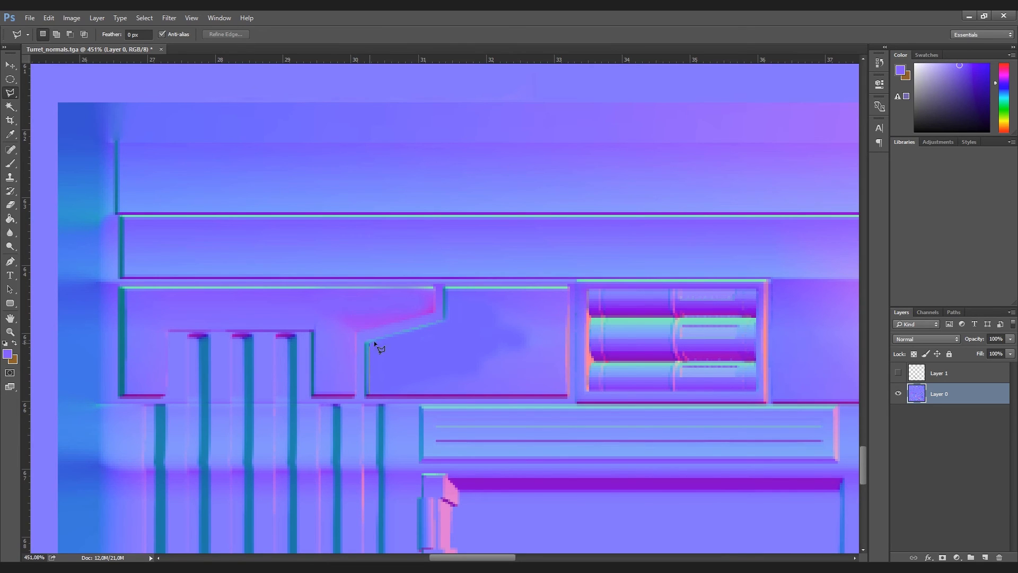
click(447, 289)
click(568, 290)
click(566, 396)
double_click(371, 396)
key(g)
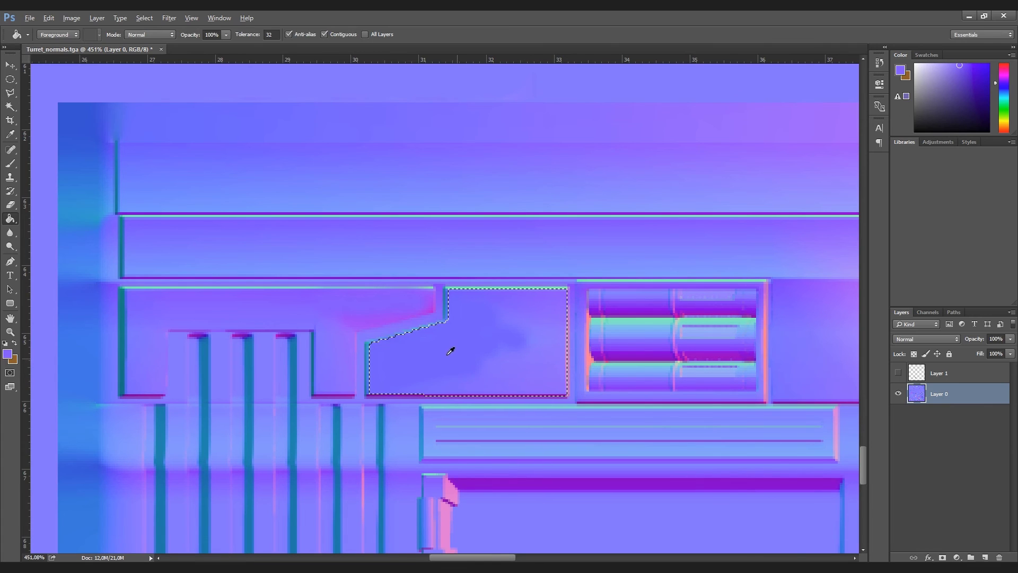
click(482, 355)
key(ctrl+d)
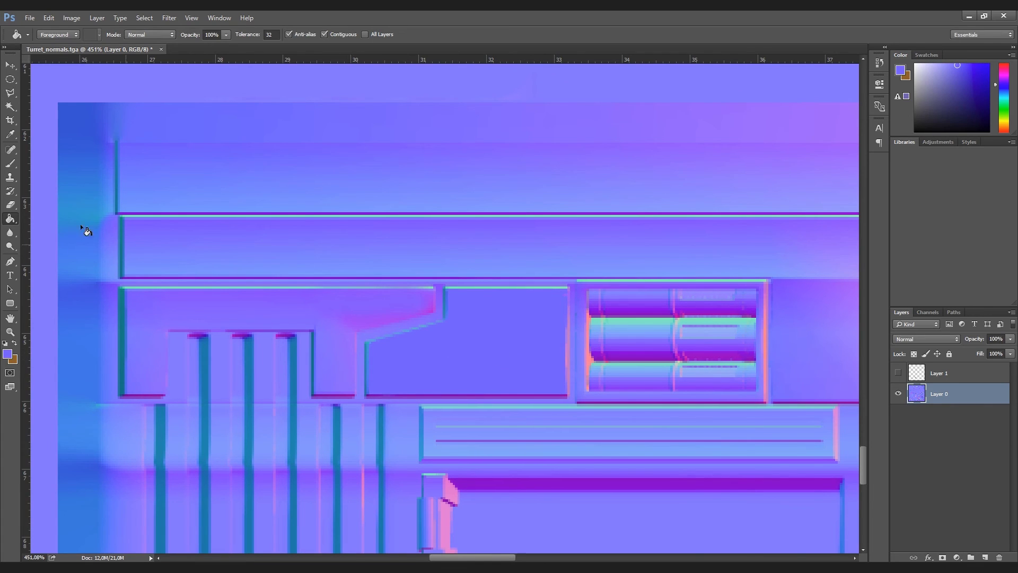
Outline the notched panel above the slats and fill it with flat blue
click(10, 93)
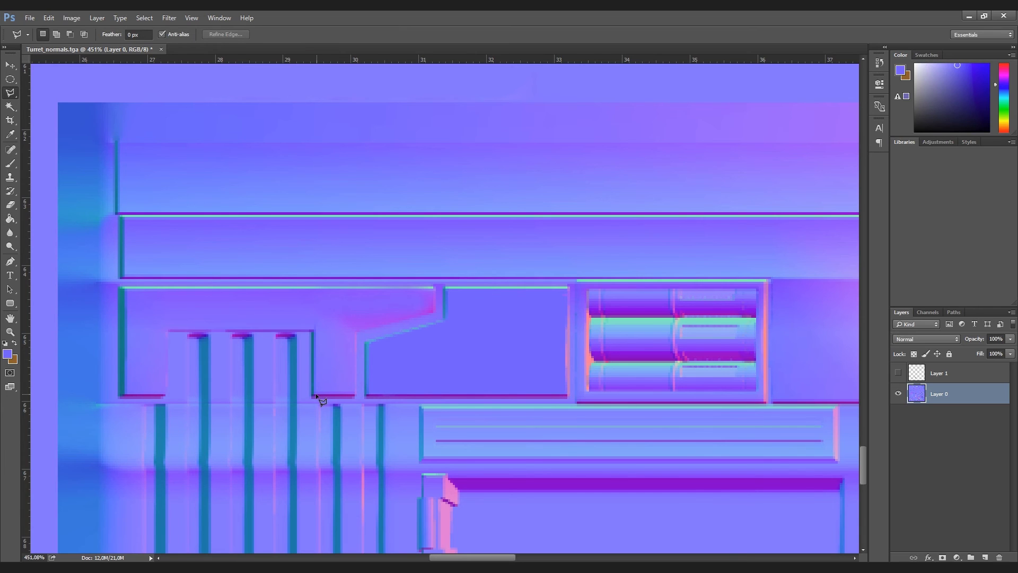
click(355, 394)
click(434, 287)
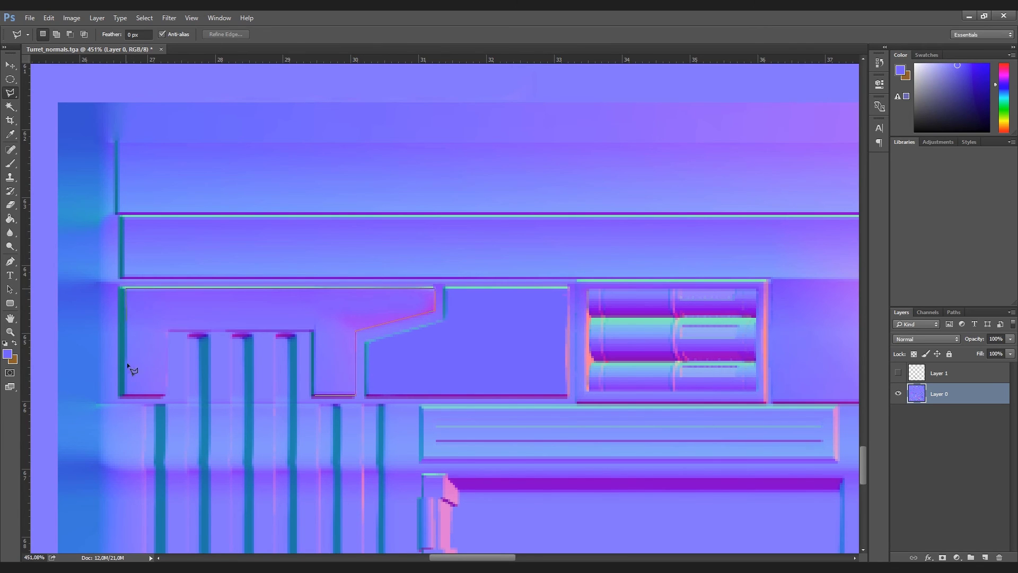
click(165, 392)
click(168, 330)
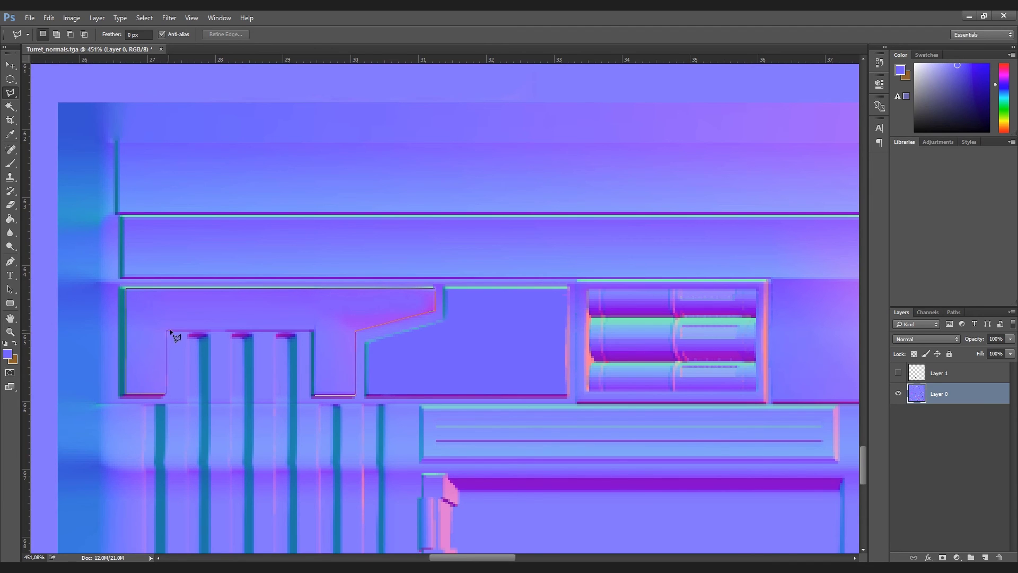
click(315, 331)
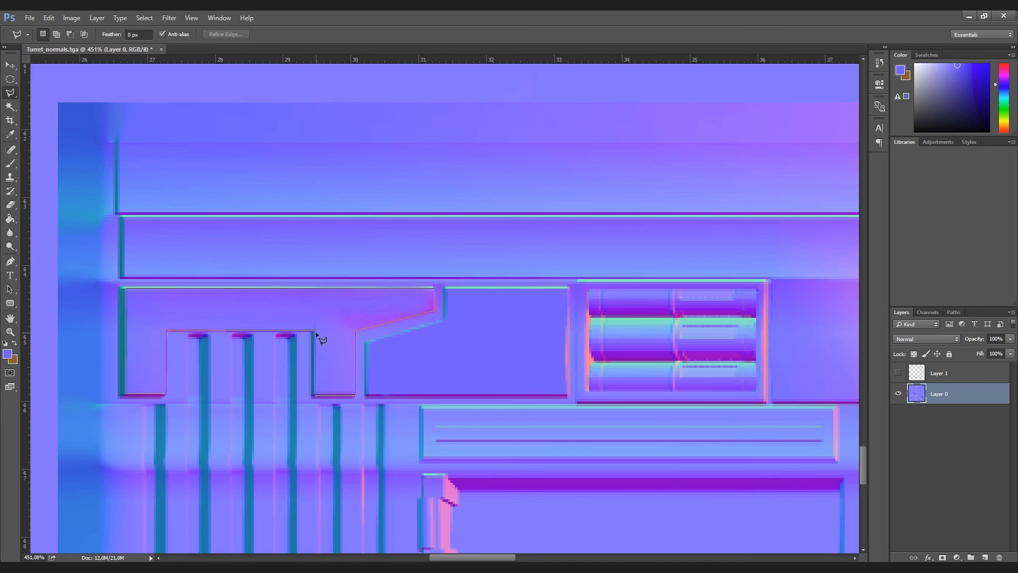
double_click(316, 394)
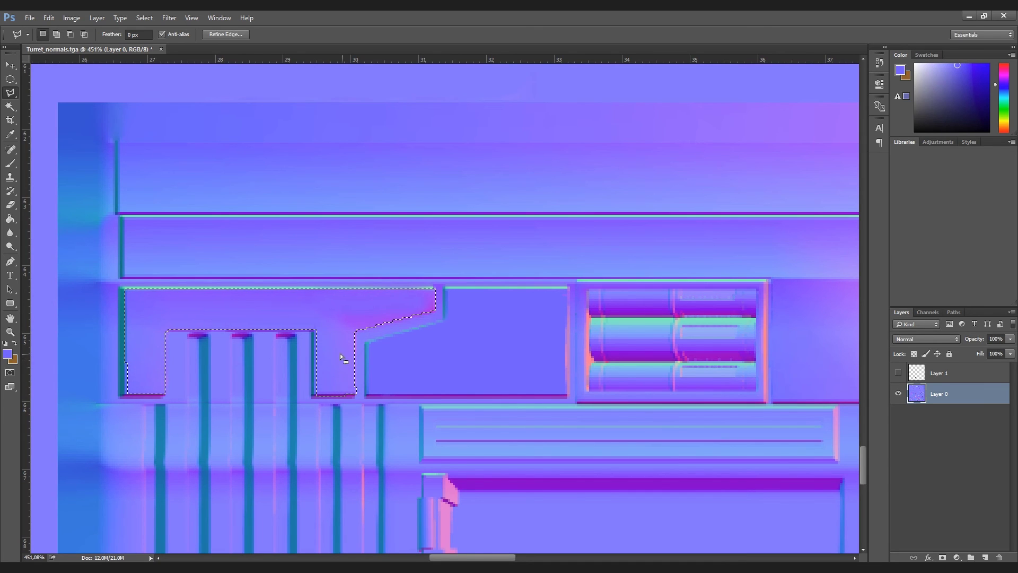
key(g)
click(339, 319)
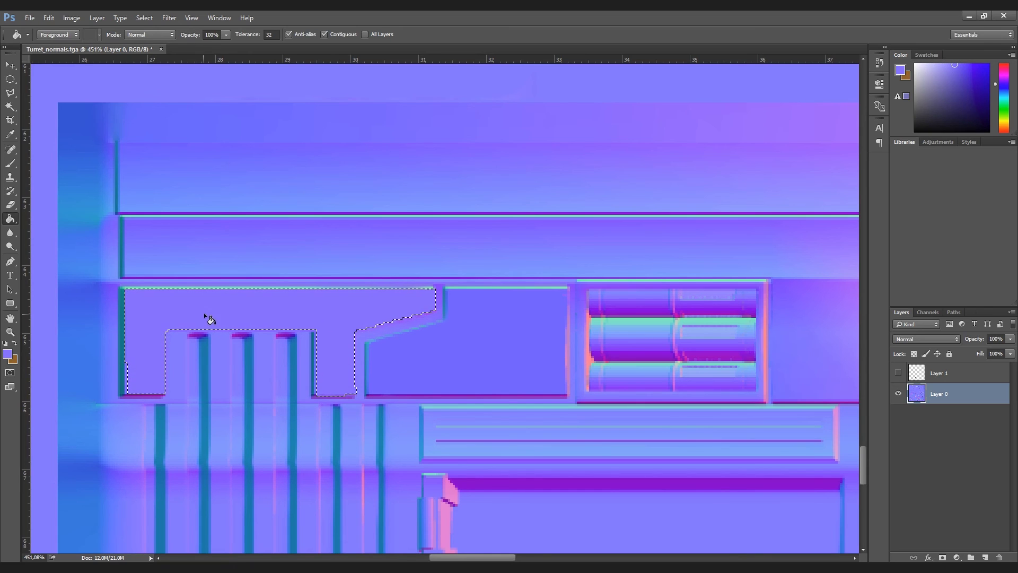
Overwrite Turret_normals.tga with the map in Targa format, accepting the Targa options
click(30, 18)
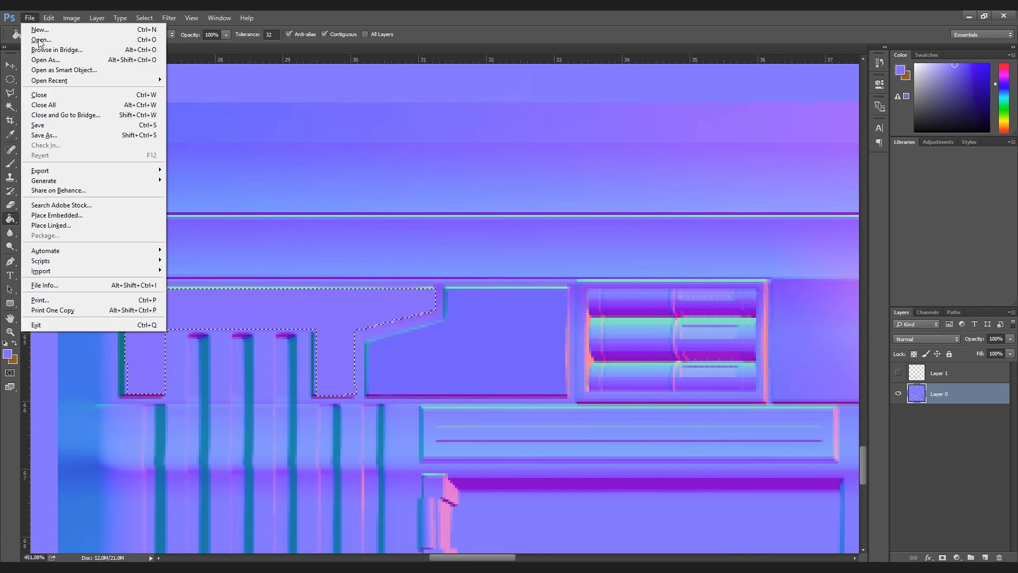
click(85, 136)
click(309, 430)
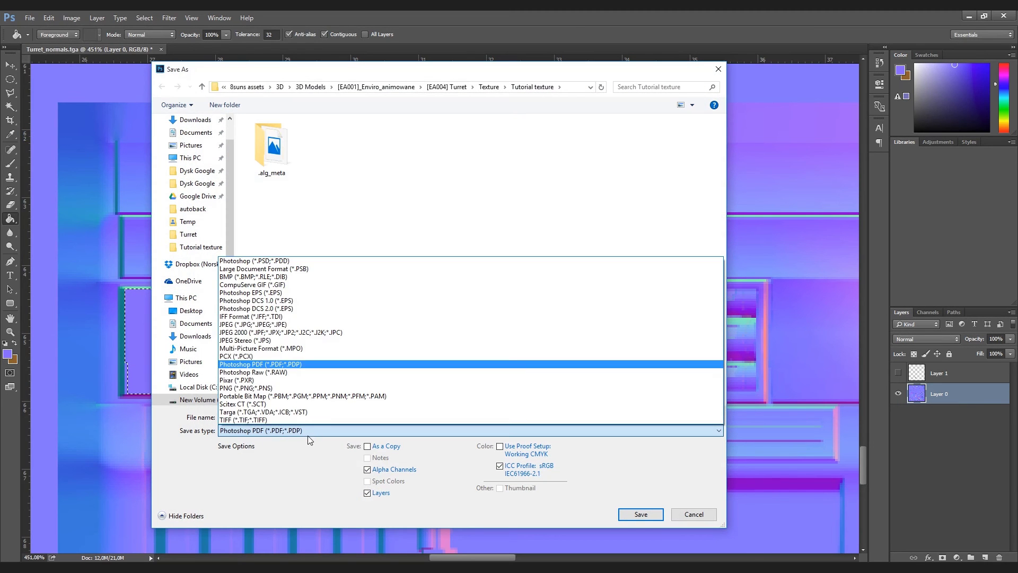
click(305, 414)
double_click(345, 147)
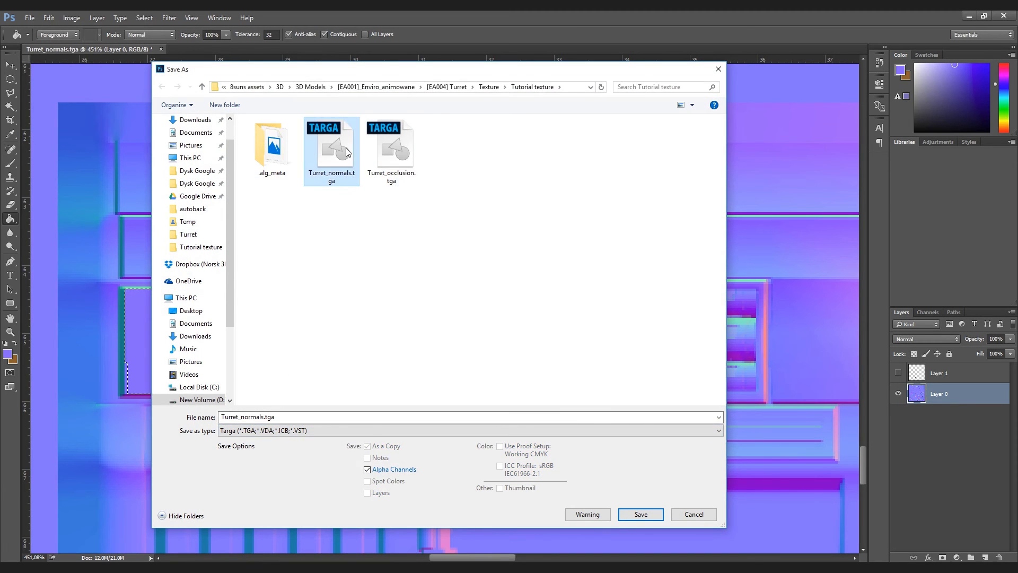
click(527, 289)
click(529, 195)
mouse_move(657, 426)
mouse_down()
mouse_move(607, 396)
mouse_move(661, 394)
mouse_move(647, 385)
mouse_move(629, 253)
mouse_move(581, 321)
mouse_move(607, 257)
mouse_move(660, 269)
mouse_move(617, 275)
mouse_move(610, 295)
mouse_up()
scroll(591, 313, down, 3)
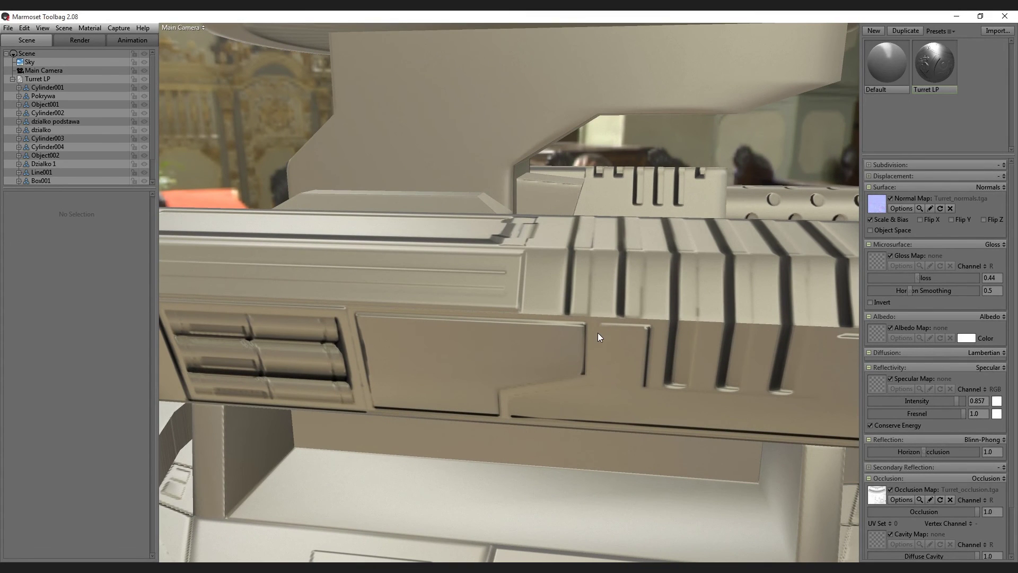
drag(523, 431, 530, 168)
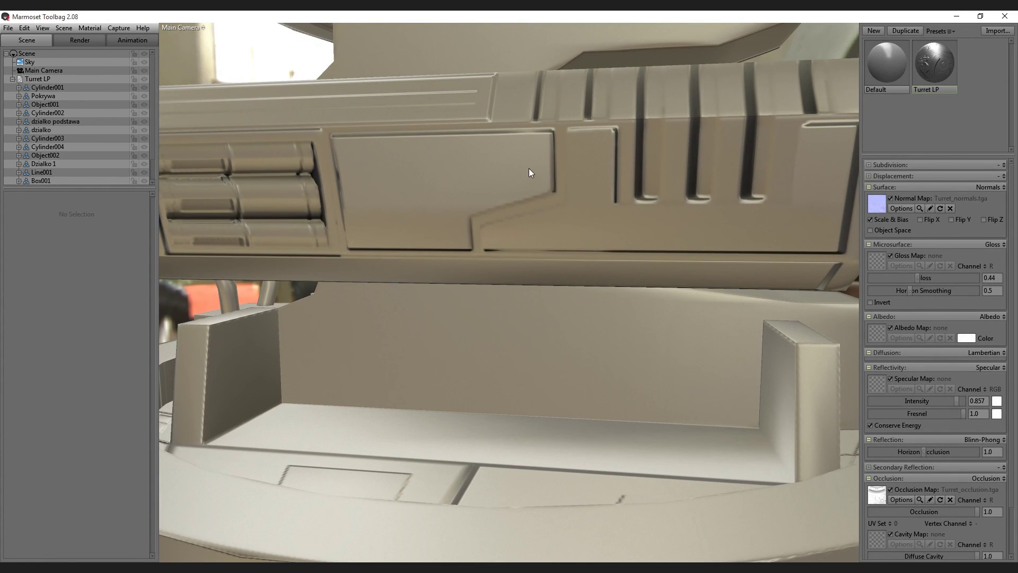
mouse_move(529, 212)
mouse_down()
mouse_move(541, 260)
mouse_move(555, 255)
mouse_move(524, 232)
mouse_move(543, 272)
mouse_move(491, 317)
mouse_move(355, 351)
mouse_move(338, 363)
mouse_move(365, 368)
mouse_move(327, 388)
mouse_move(367, 377)
mouse_move(386, 391)
mouse_move(396, 377)
mouse_move(392, 387)
mouse_move(460, 393)
mouse_move(397, 395)
mouse_up()
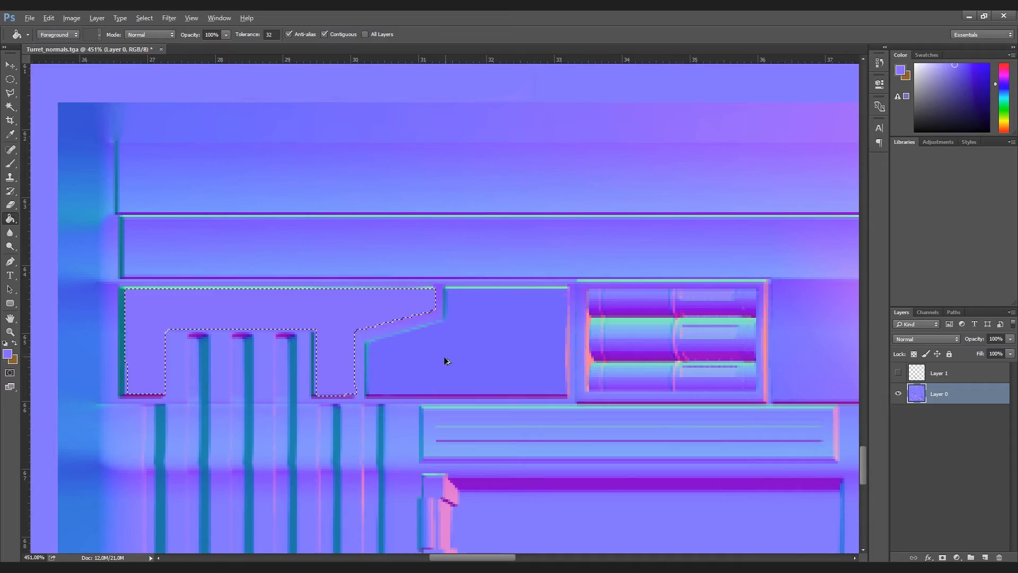
Revert the flat fills on the notched and angled panels
key(ctrl+d)
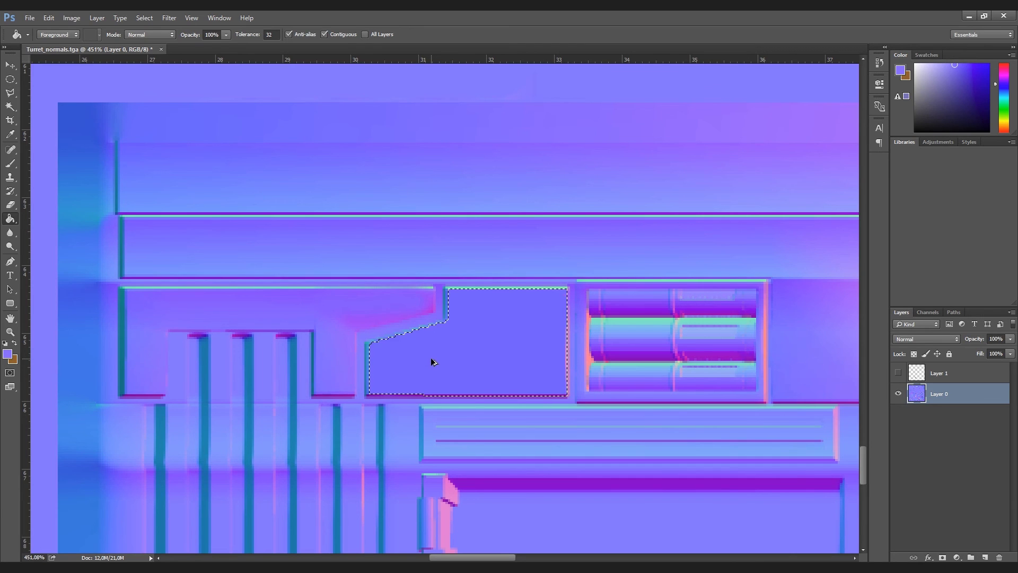
click(433, 362)
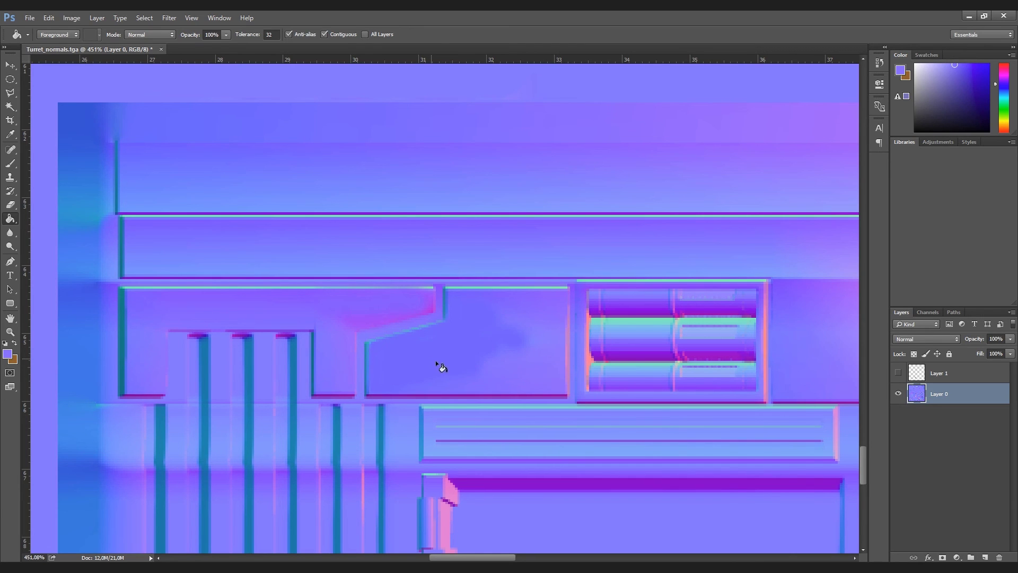
alt+scroll(462, 368, up, 1)
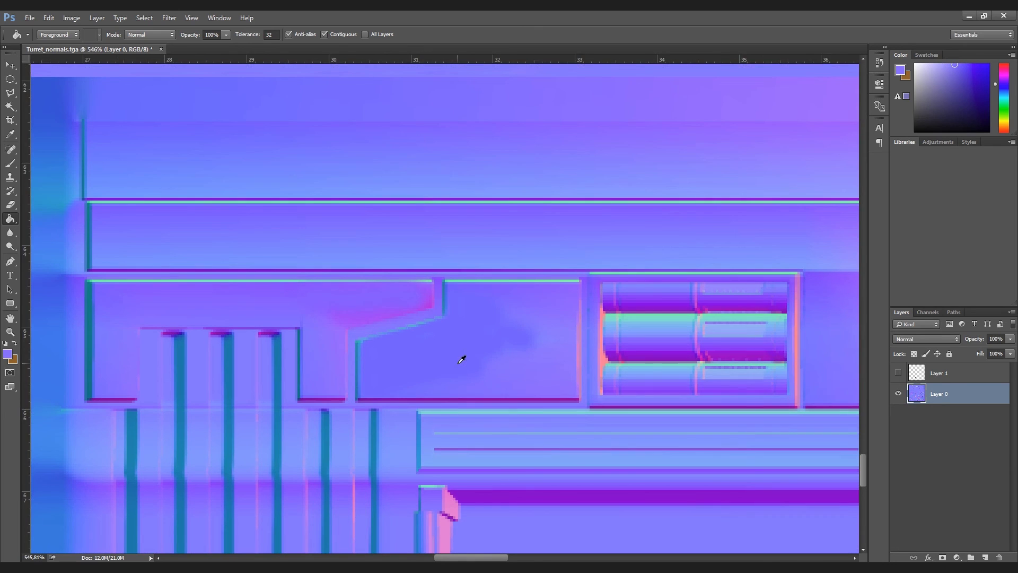
Set up a 2 px brush loaded with teal sampled from the canvas
key(b)
key(alt)
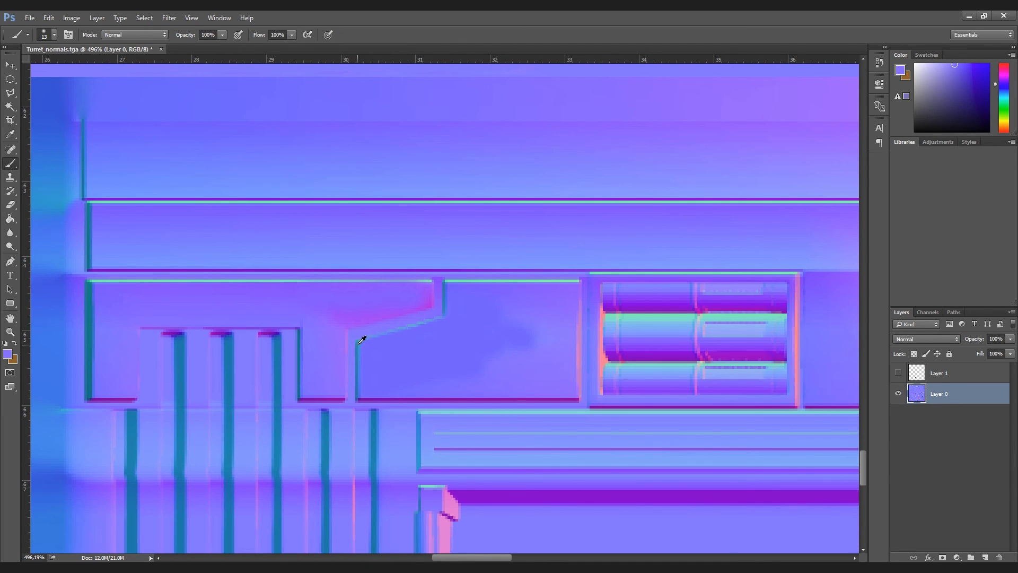
alt+click(360, 341)
right_click(358, 341)
drag(418, 367, 417, 367)
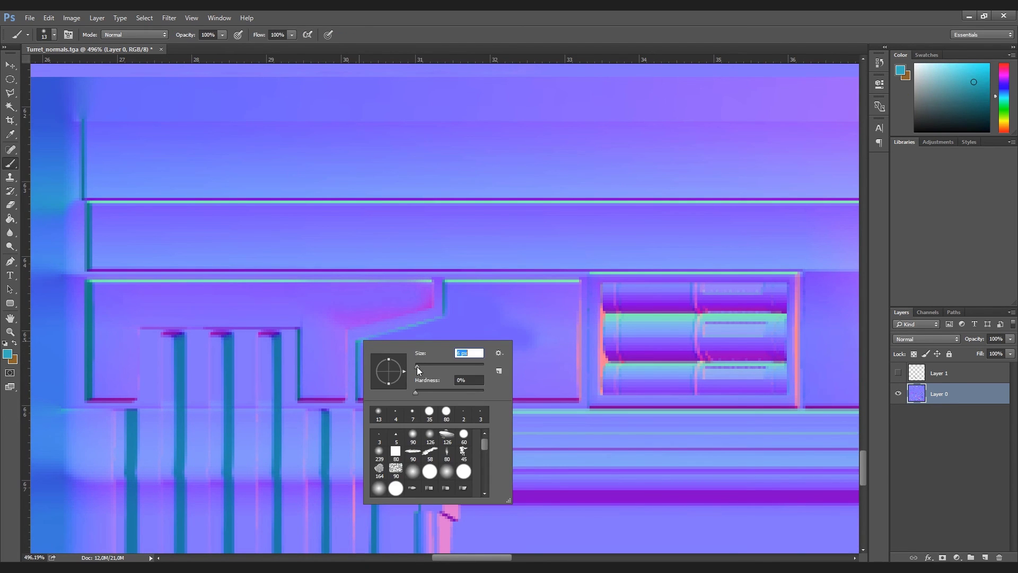
key(Return)
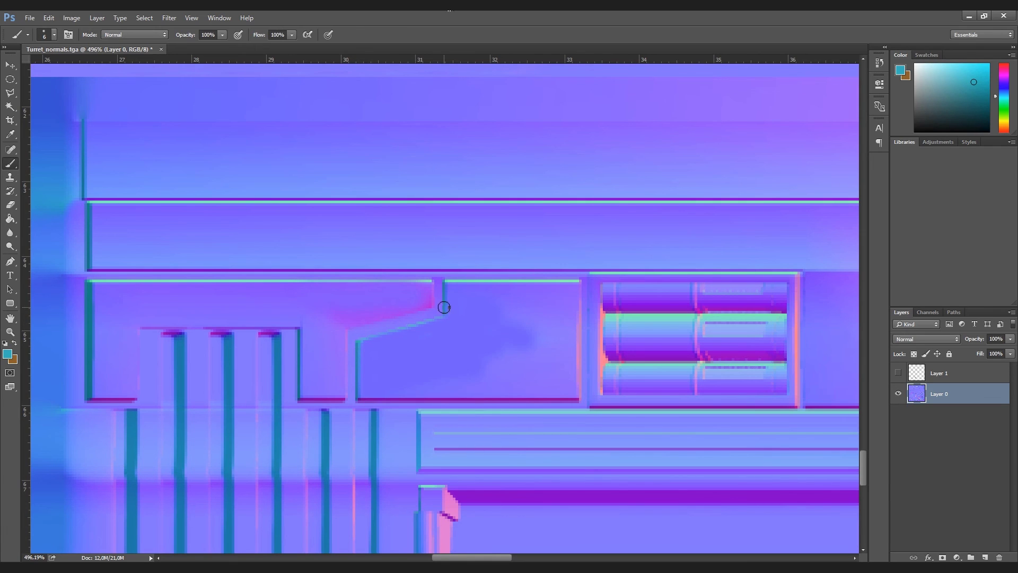
right_click(443, 303)
double_click(555, 320)
text(2)
key(Return)
Paint a magenta line on the diagonal bevel and a dark purple edge above the slats
alt+click(431, 306)
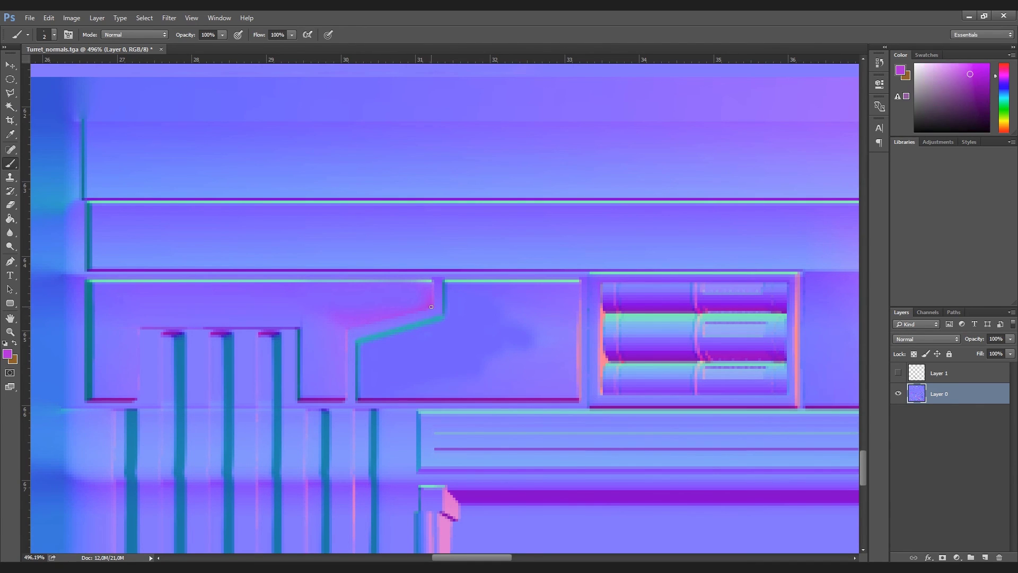
shift+click(348, 329)
alt+click(347, 331)
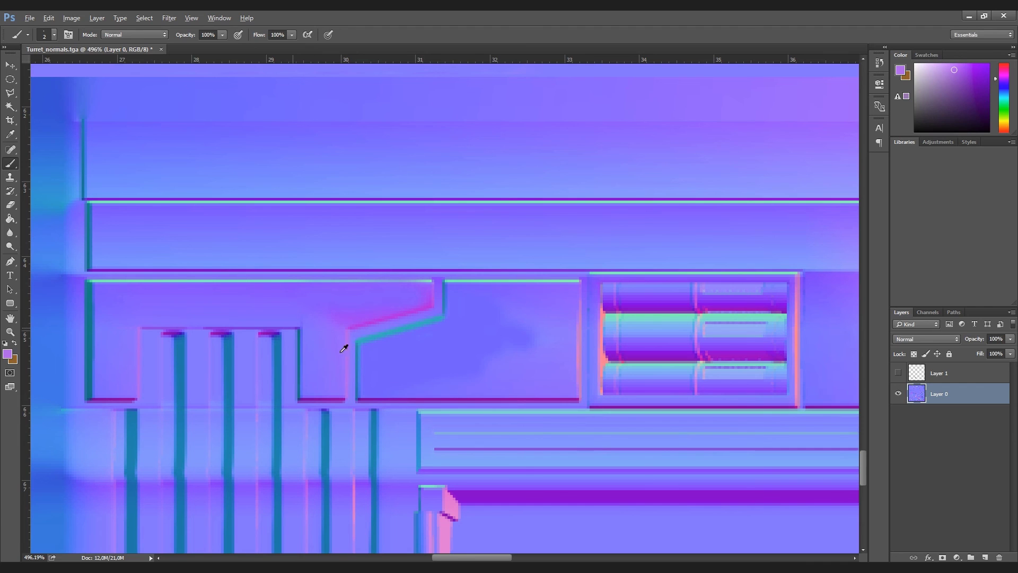
alt+click(399, 399)
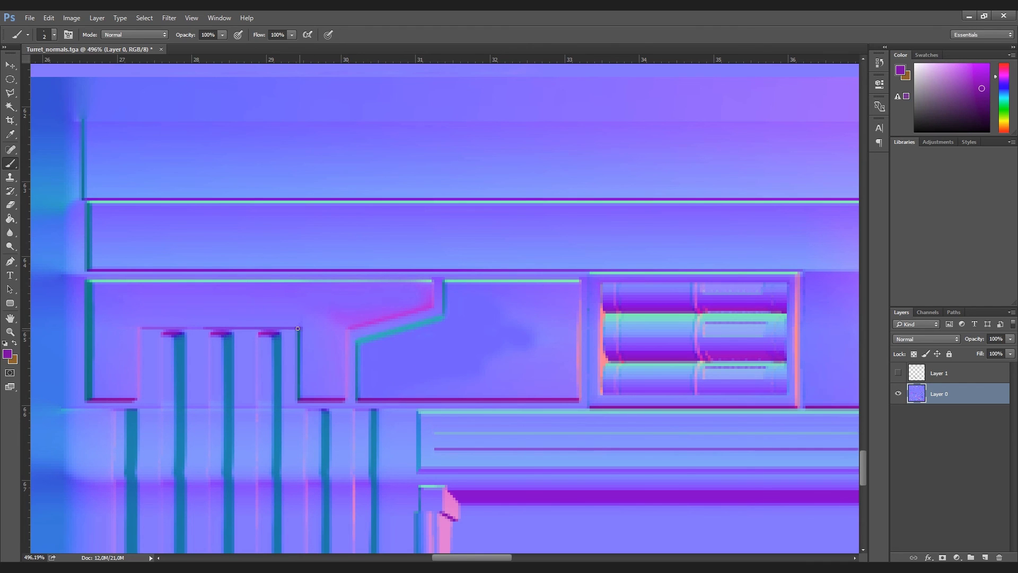
shift+click(139, 328)
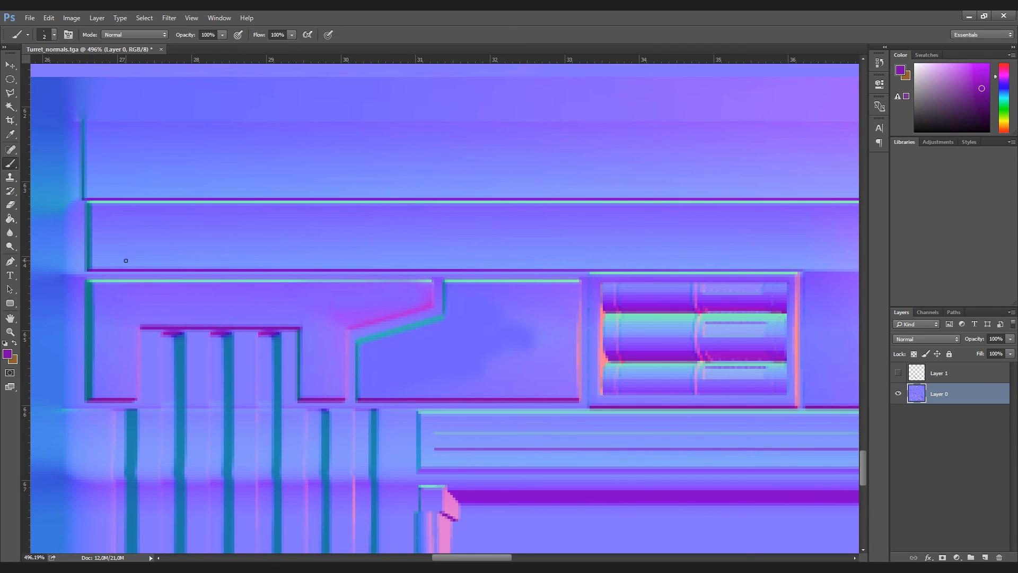
Paint a dark line along the long horizontal edge and a teal highlight above the vents
alt+scroll(160, 269, down, 1)
alt+scroll(186, 269, down, 1)
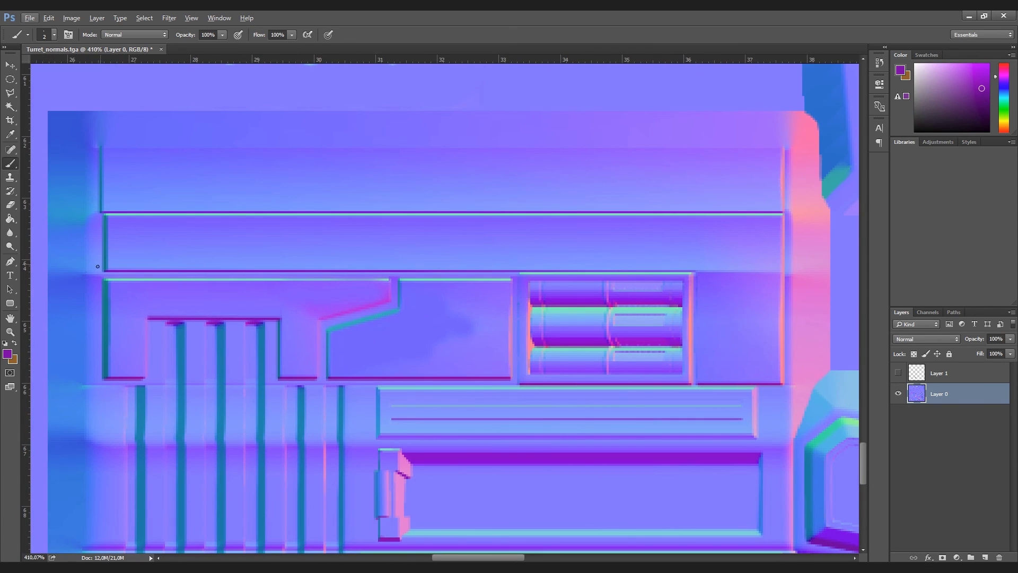
key(alt)
shift+click(695, 272)
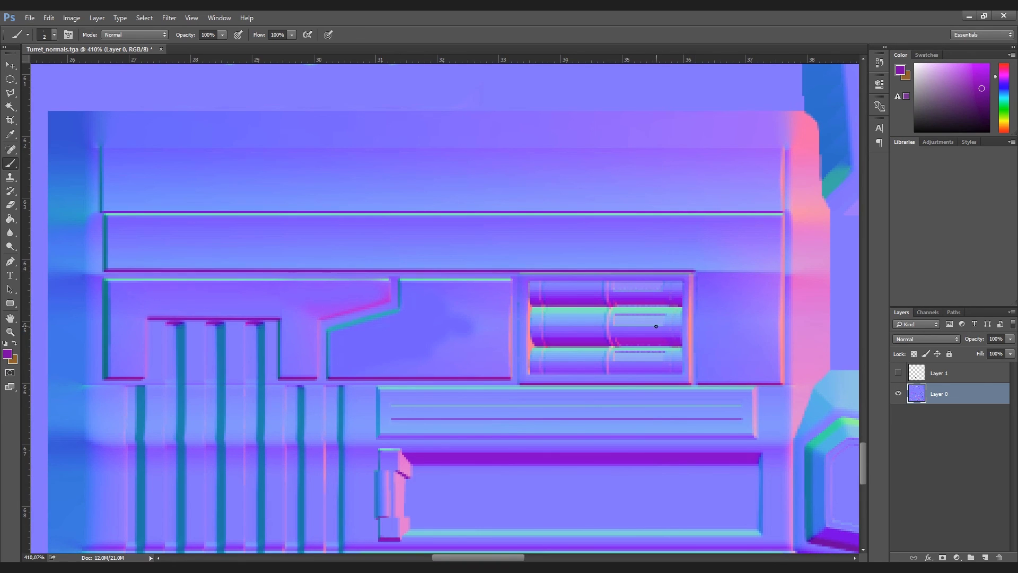
alt+click(499, 278)
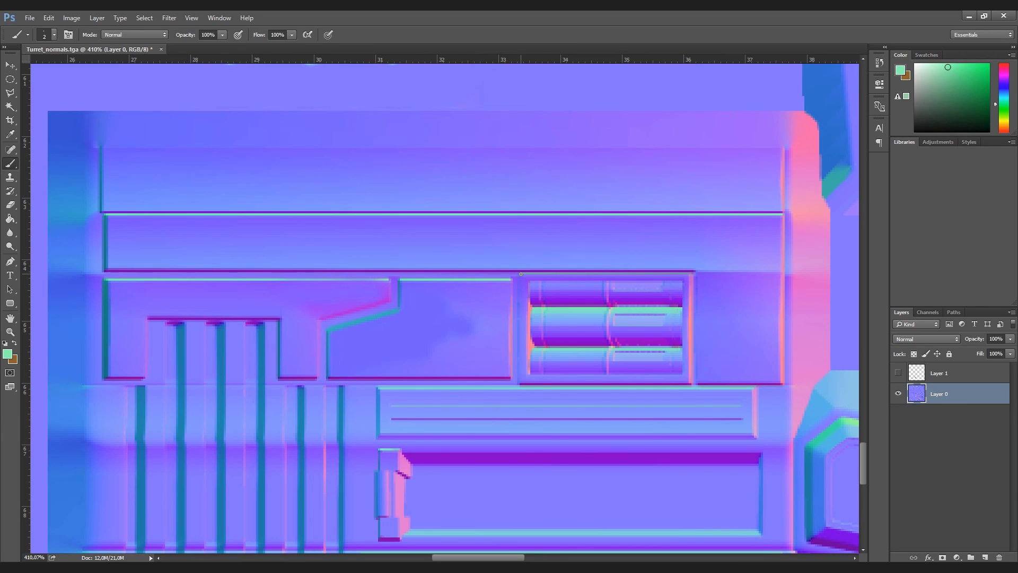
shift+click(690, 275)
Select the Polygonal Lasso tool for tracing the panel
alt+scroll(663, 241, up, 1)
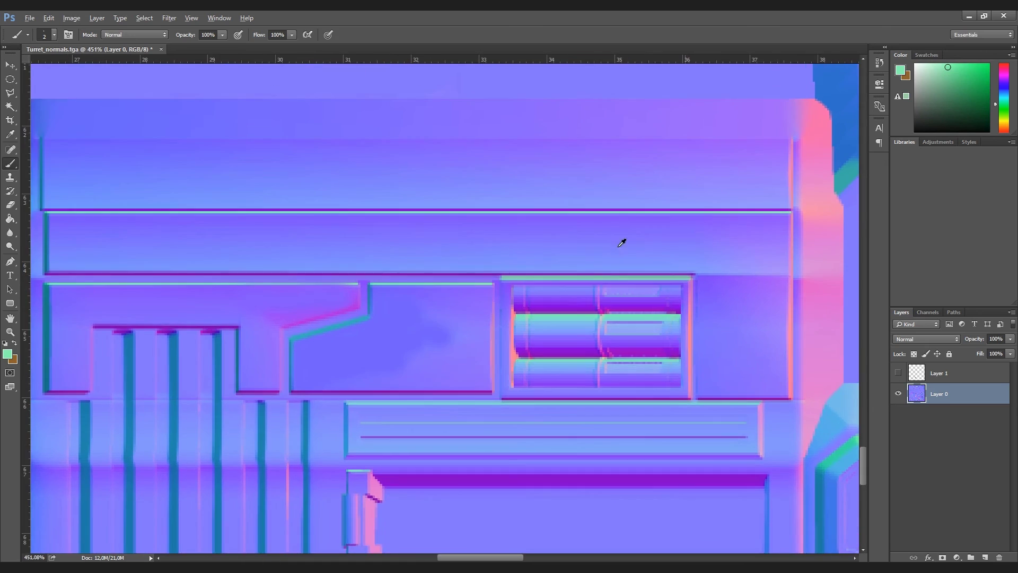
alt+scroll(287, 317, up, 2)
alt+scroll(297, 326, down, 2)
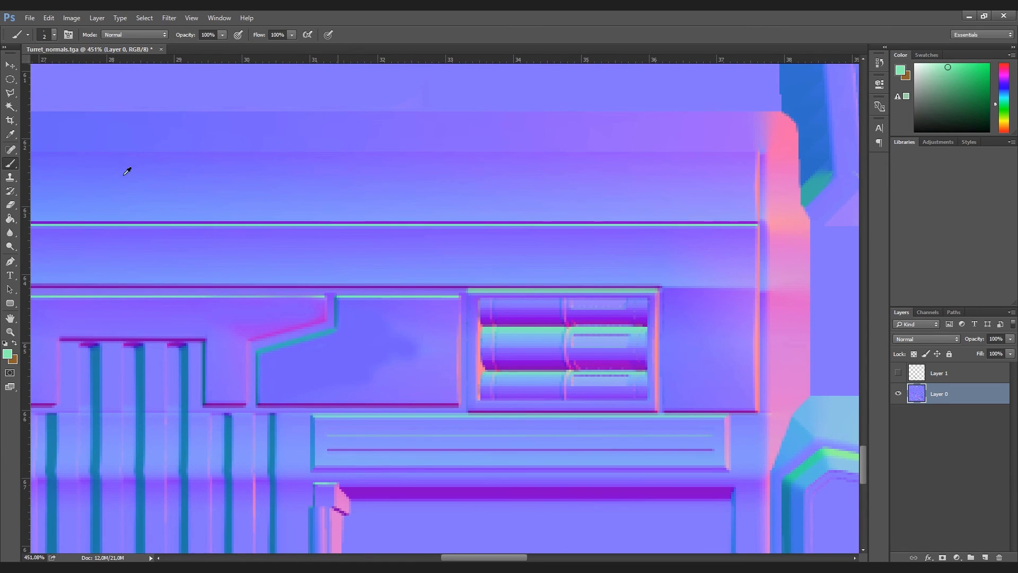
click(11, 93)
alt+scroll(237, 374, up, 2)
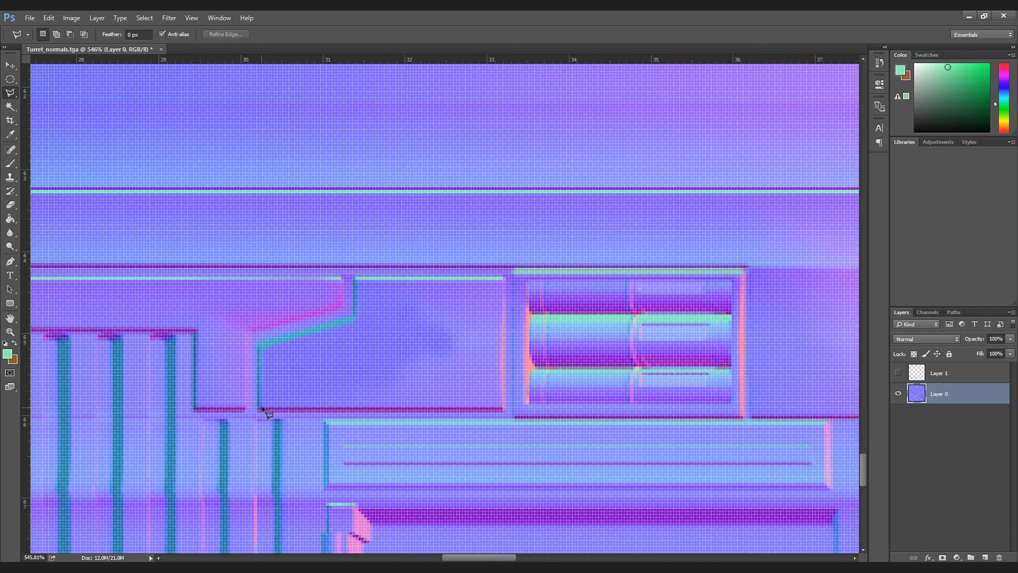
Trace a first outline of the panel, then discard it
click(262, 406)
click(262, 348)
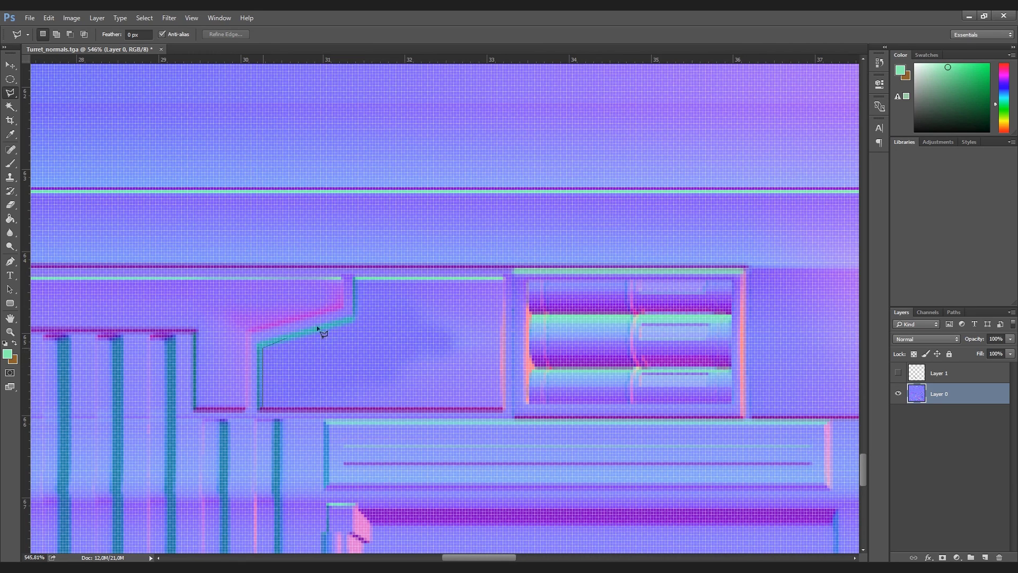
click(357, 319)
click(358, 279)
click(503, 279)
click(502, 408)
click(263, 408)
key(ctrl+d)
Retrace the stepped panel above the vertical vents as a polygonal selection
click(244, 408)
click(245, 331)
click(339, 306)
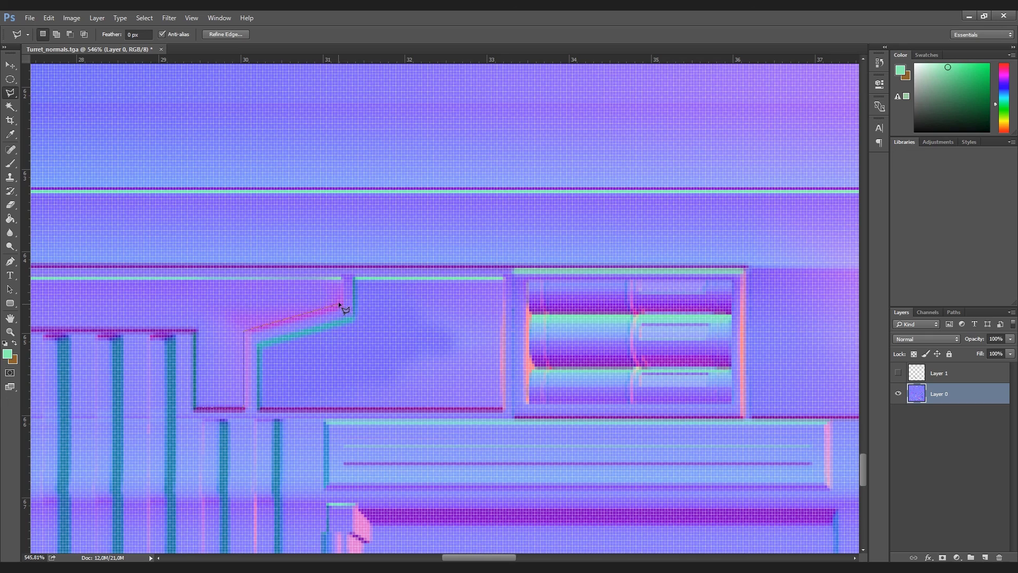
click(340, 280)
scroll(340, 281, left, 2)
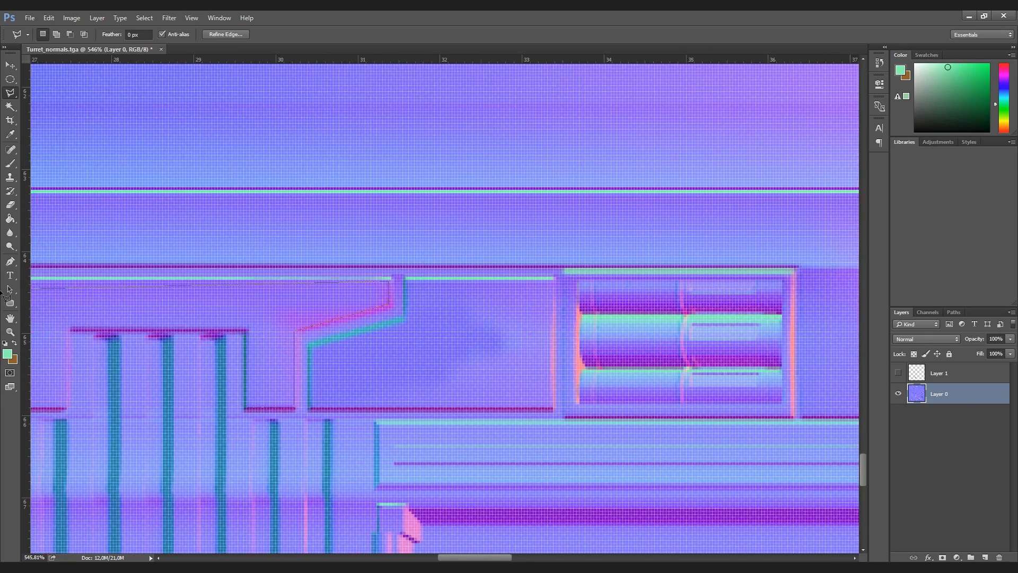
scroll(239, 284, left, 3)
click(130, 281)
click(132, 410)
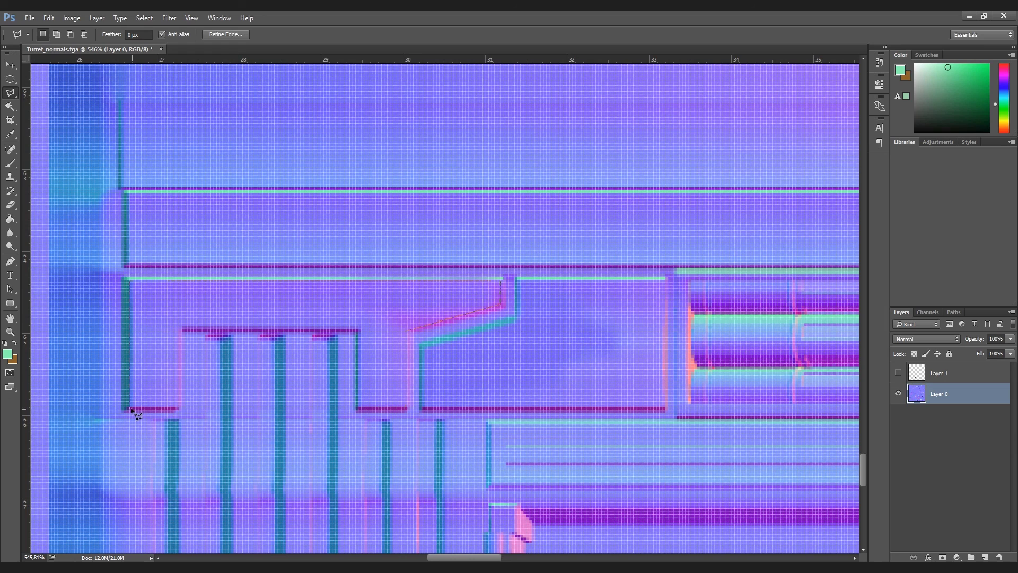
click(175, 410)
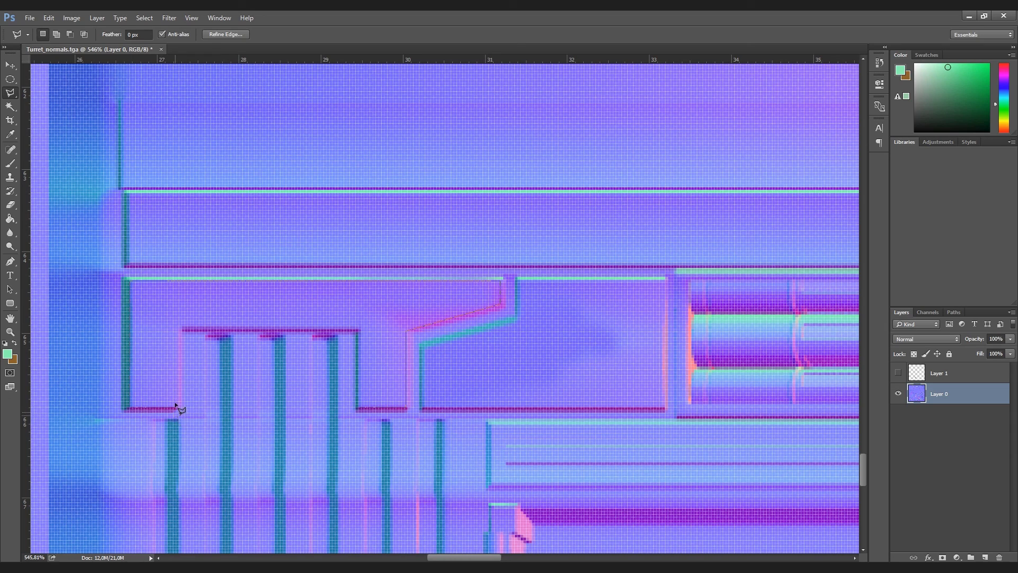
click(176, 327)
double_click(359, 409)
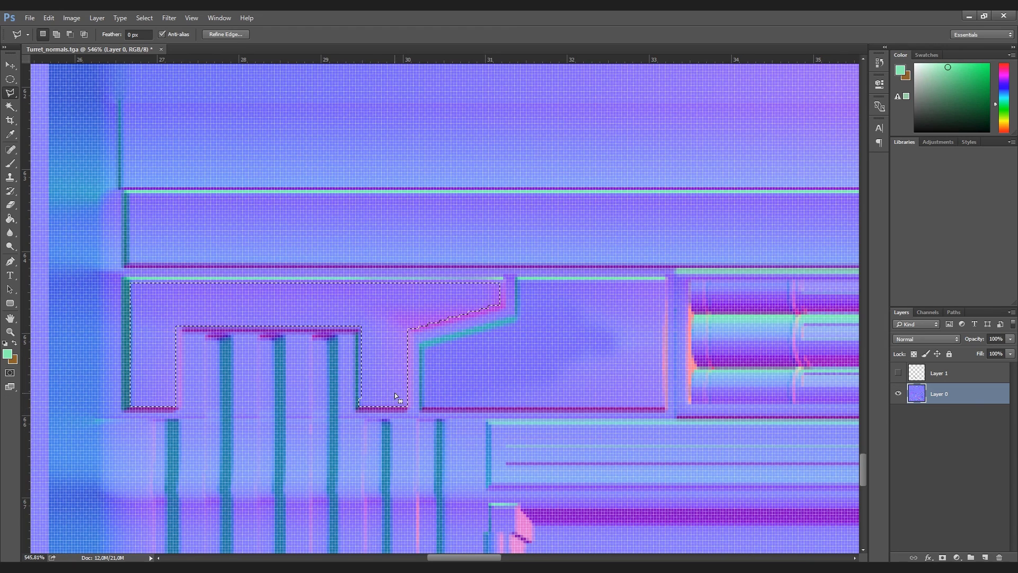
Fill the selection with the flat blue-purple normal colour and deselect
alt+scroll(393, 370, down, 1)
alt+scroll(393, 370, down, 1)
key(g)
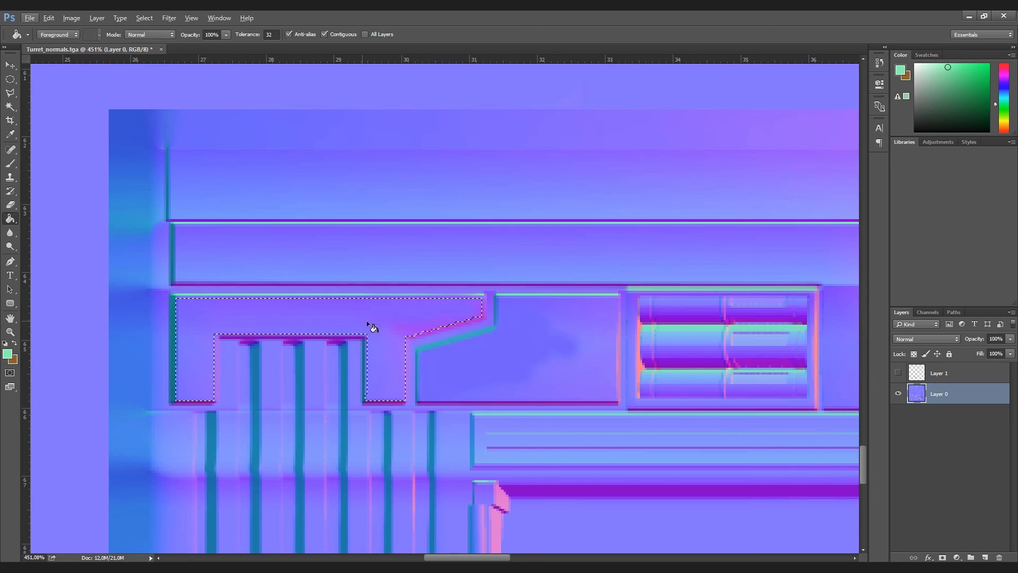
alt+click(395, 326)
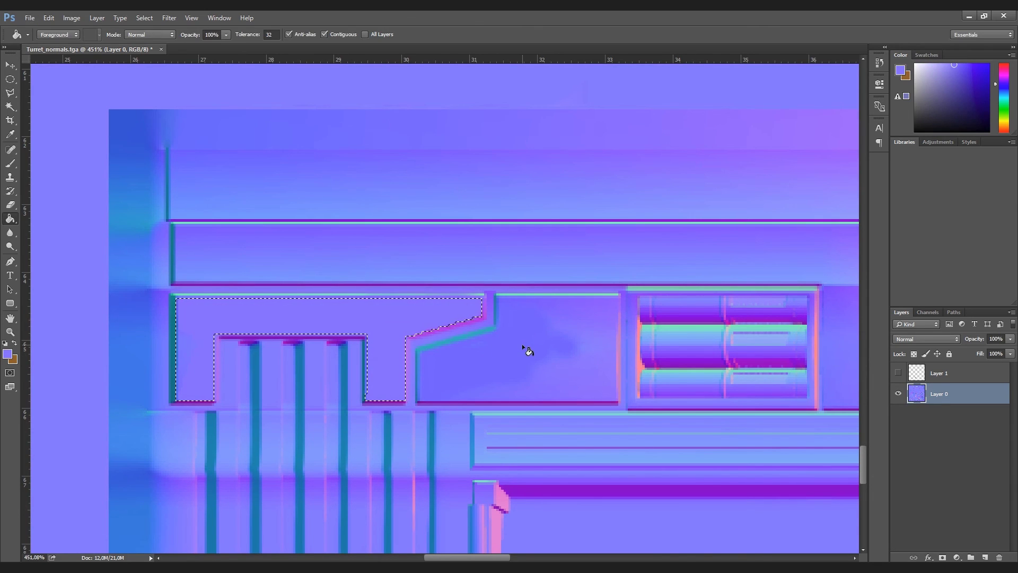
key(ctrl+d)
Fill the flat panel right of the diagonal bevel with uniform purple, then sample a lilac colour
click(10, 93)
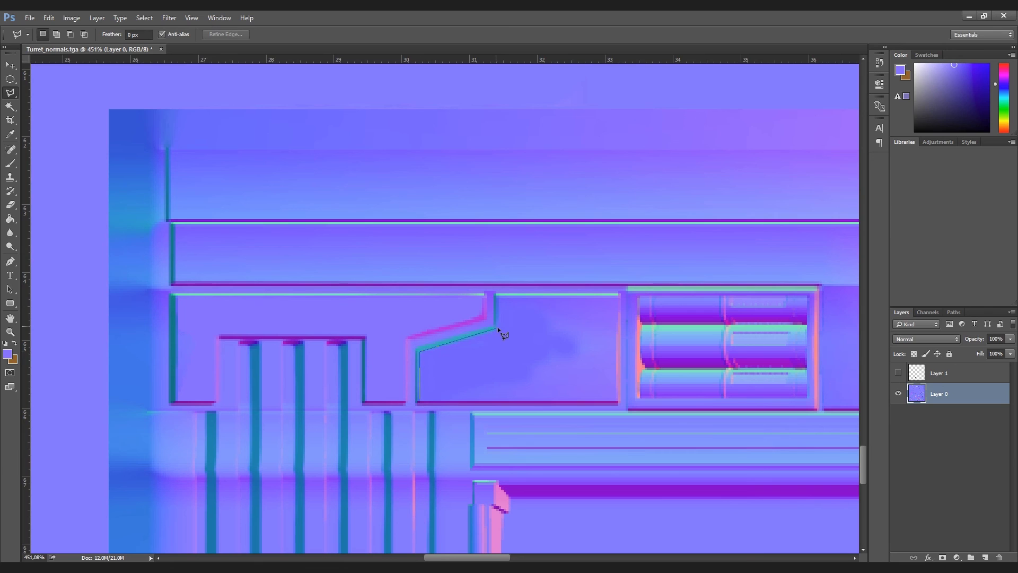
click(498, 296)
click(619, 295)
click(618, 402)
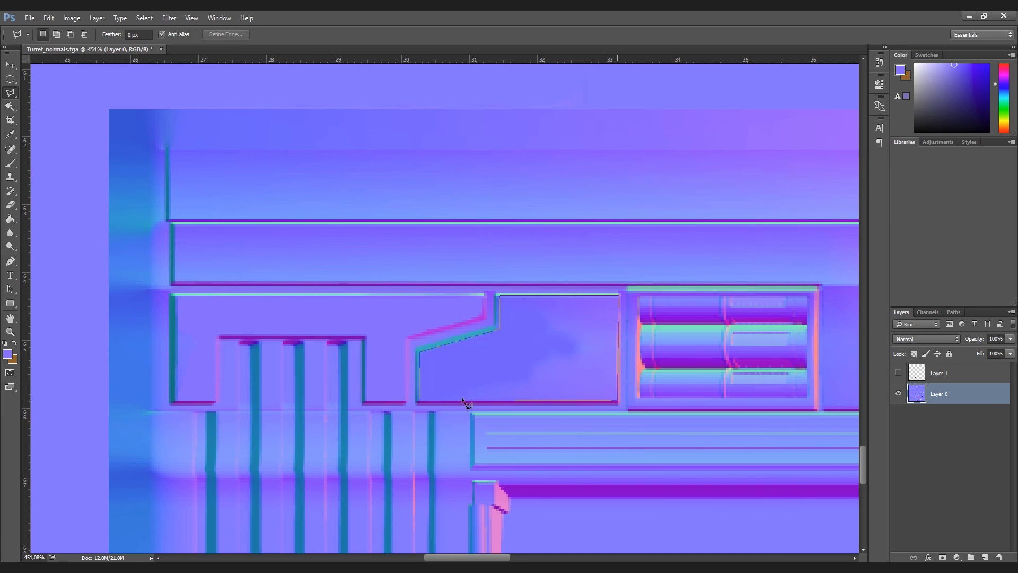
click(422, 401)
key(g)
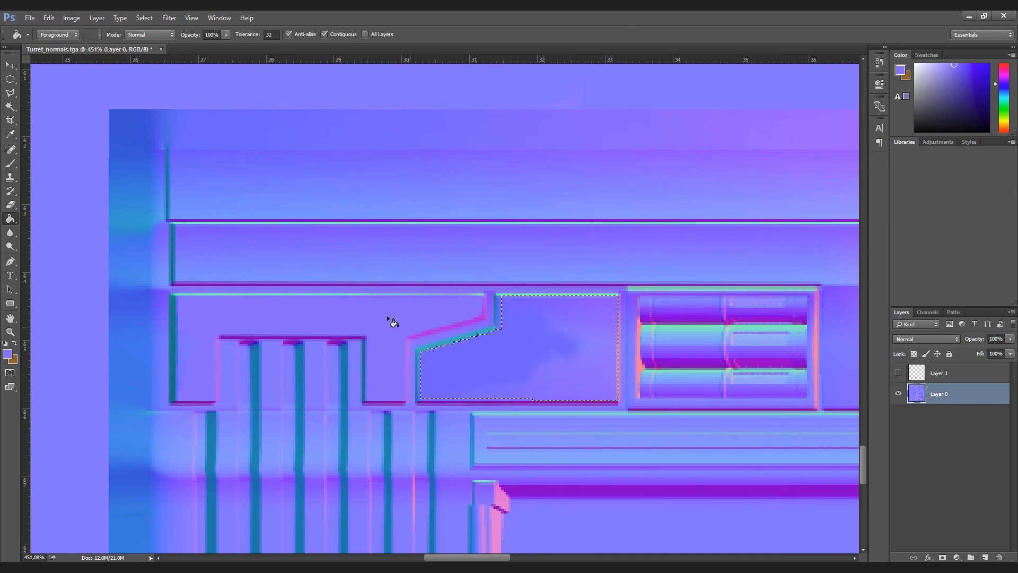
click(559, 371)
key(ctrl+d)
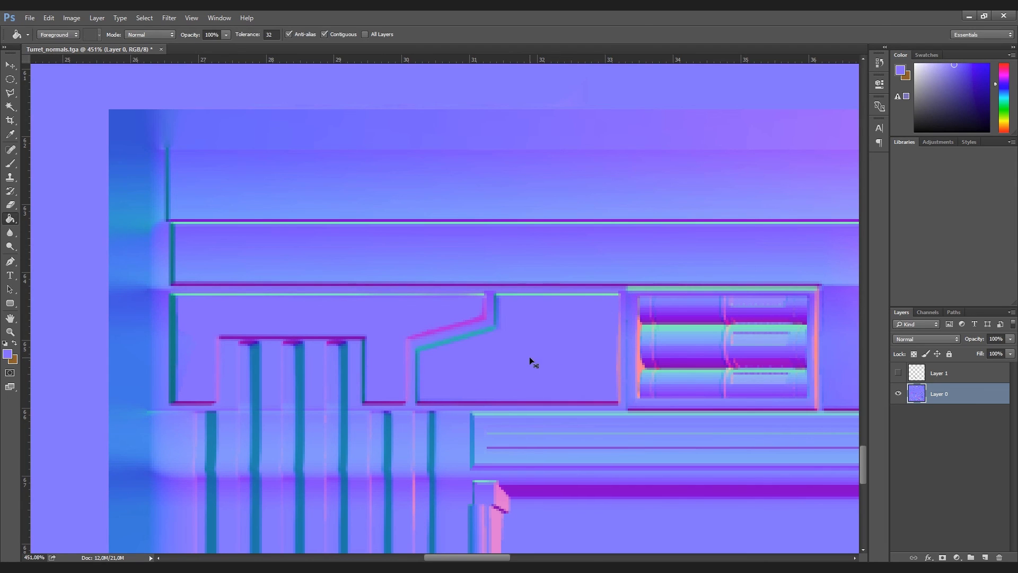
key(b)
alt+click(619, 400)
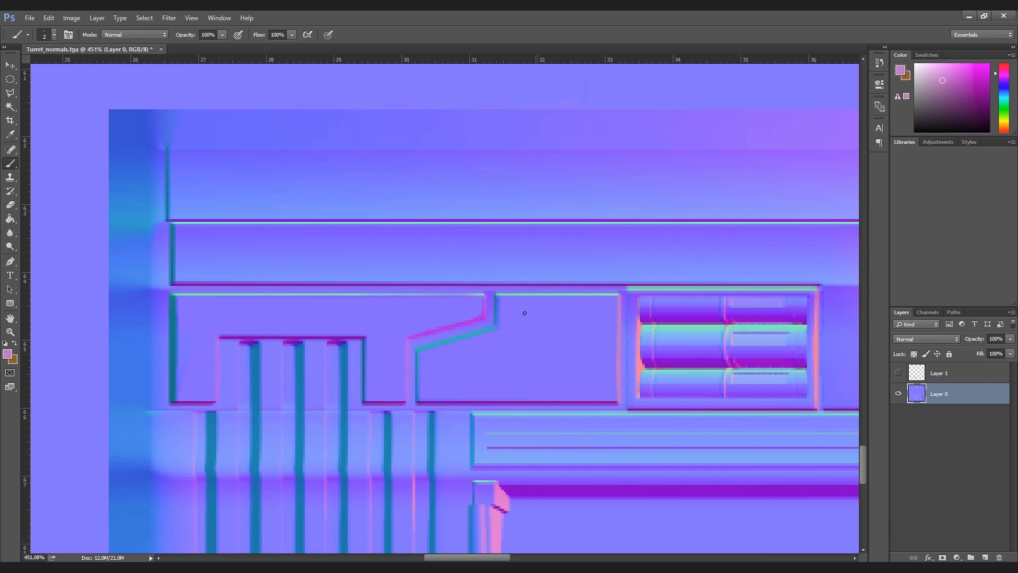
Save the map over Turret_normals.tga as 32 bits/pixel Targa
key(ctrl+shift+s)
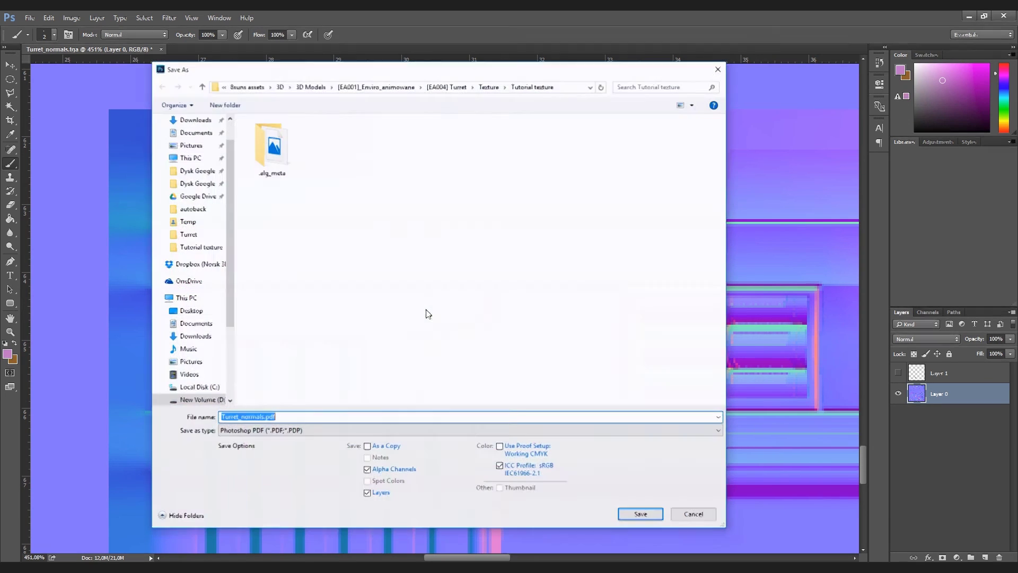
click(325, 430)
click(287, 411)
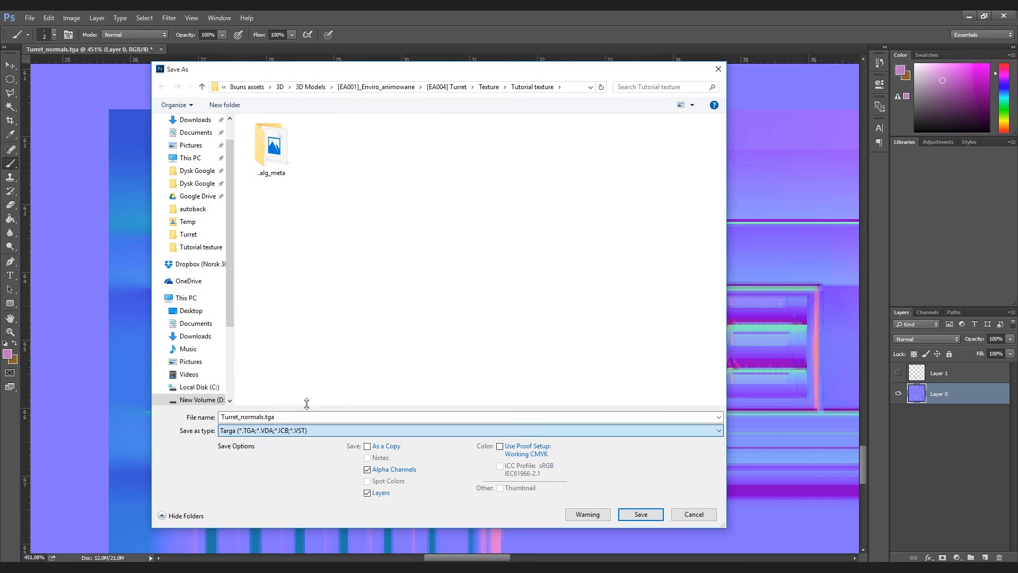
double_click(345, 152)
click(531, 291)
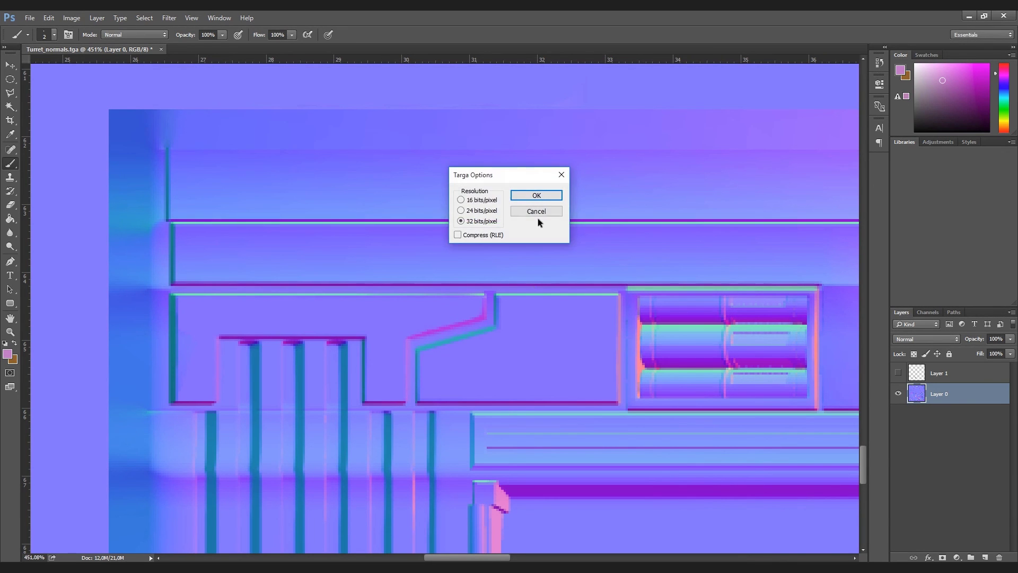
click(532, 197)
In Marmoset Toolbag, inspect the gun's side panel, deselect, and rotate the lighting around the turret
key(alt+Tab)
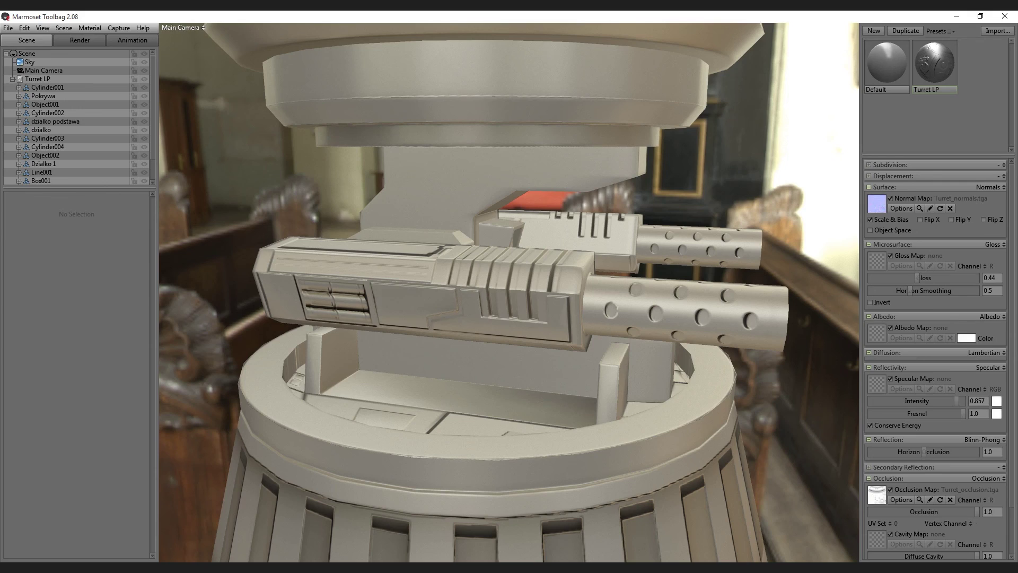
mouse_move(528, 405)
mouse_down()
mouse_move(582, 351)
mouse_move(552, 369)
mouse_move(578, 349)
mouse_move(502, 249)
mouse_up()
scroll(520, 234, up, 5)
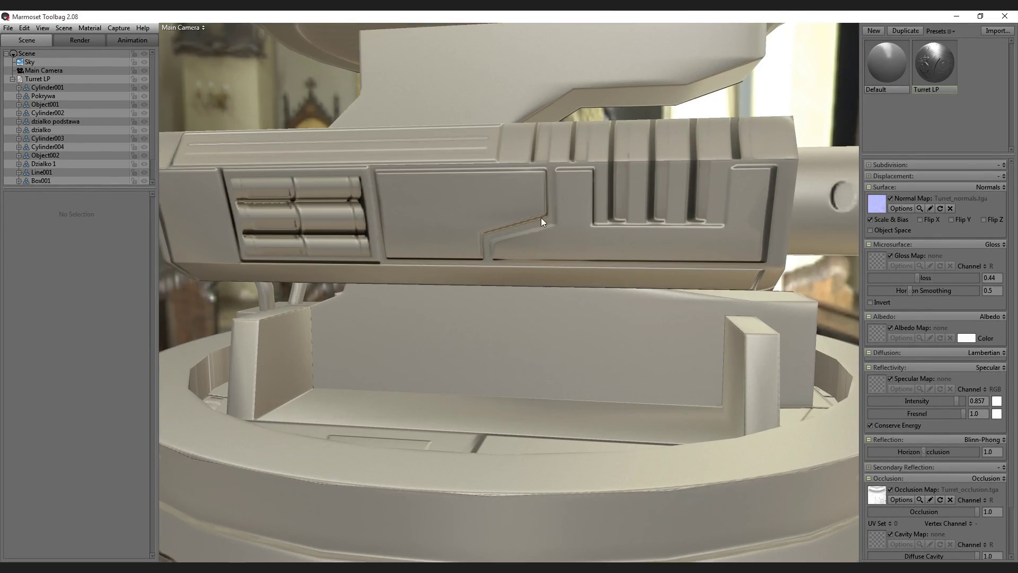
mouse_move(521, 287)
mouse_down()
mouse_move(535, 319)
mouse_move(486, 352)
mouse_up()
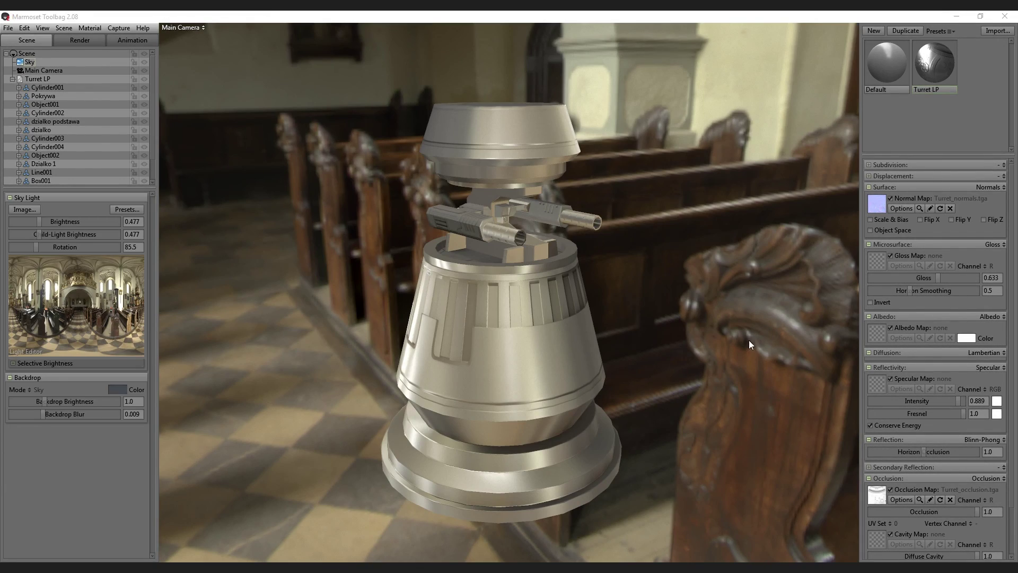
click(749, 344)
mouse_move(748, 354)
shift+mouse_down()
mouse_move(520, 381)
mouse_move(663, 332)
mouse_move(630, 348)
shift+mouse_up()
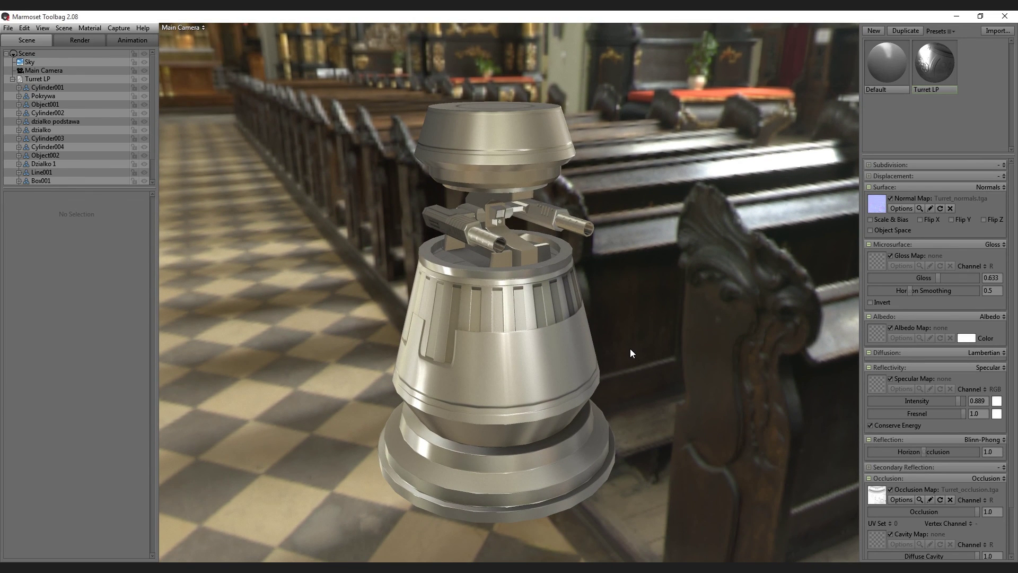
mouse_move(630, 349)
mouse_down()
mouse_move(611, 301)
mouse_move(611, 378)
mouse_move(613, 360)
mouse_move(652, 331)
mouse_move(364, 361)
mouse_move(576, 362)
mouse_move(585, 340)
mouse_up()
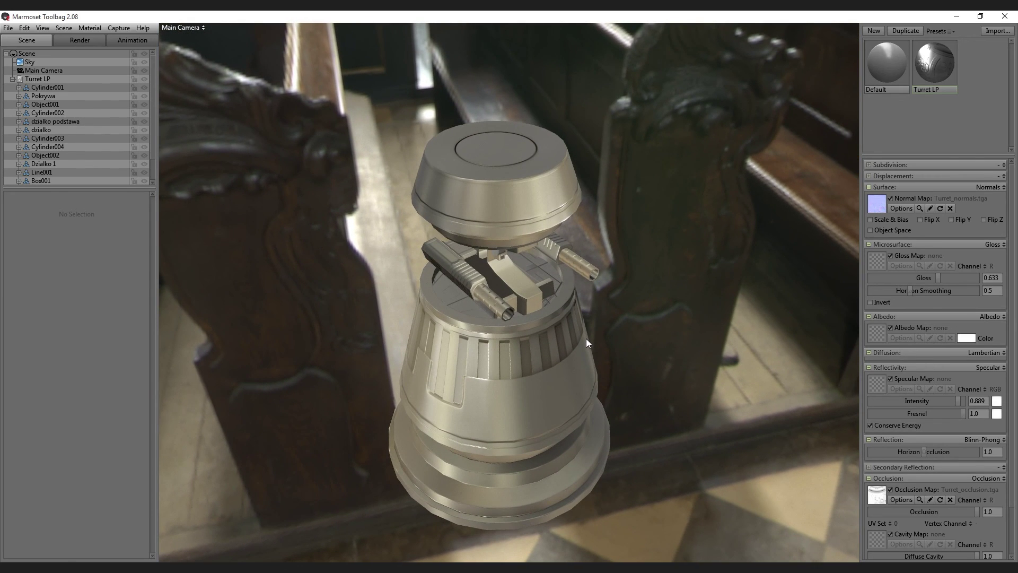
drag(587, 342, 613, 312)
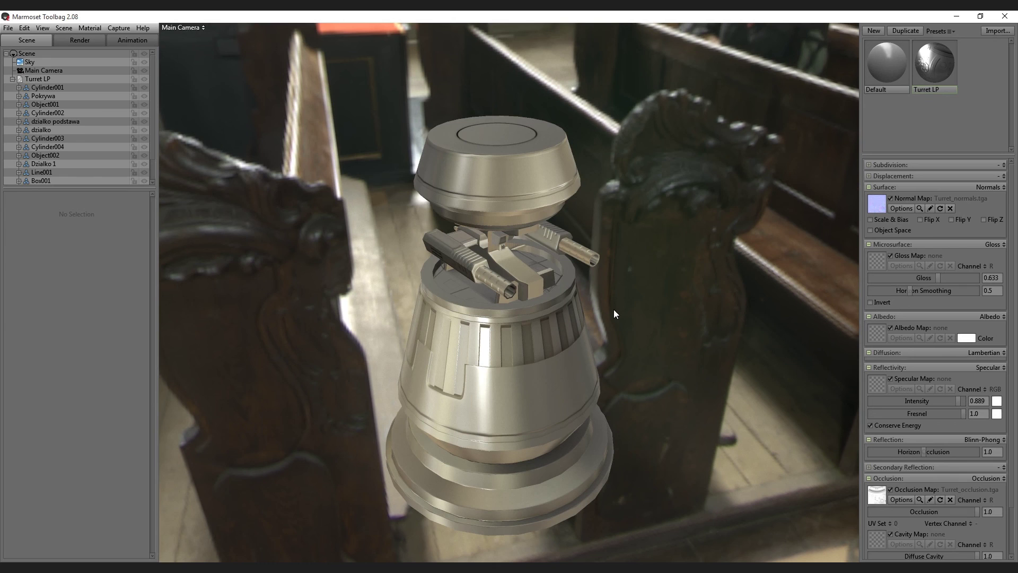
drag(616, 209, 623, 250)
mouse_move(622, 246)
mouse_down()
mouse_move(620, 256)
mouse_move(660, 205)
mouse_move(699, 202)
mouse_move(708, 218)
mouse_move(616, 237)
mouse_up()
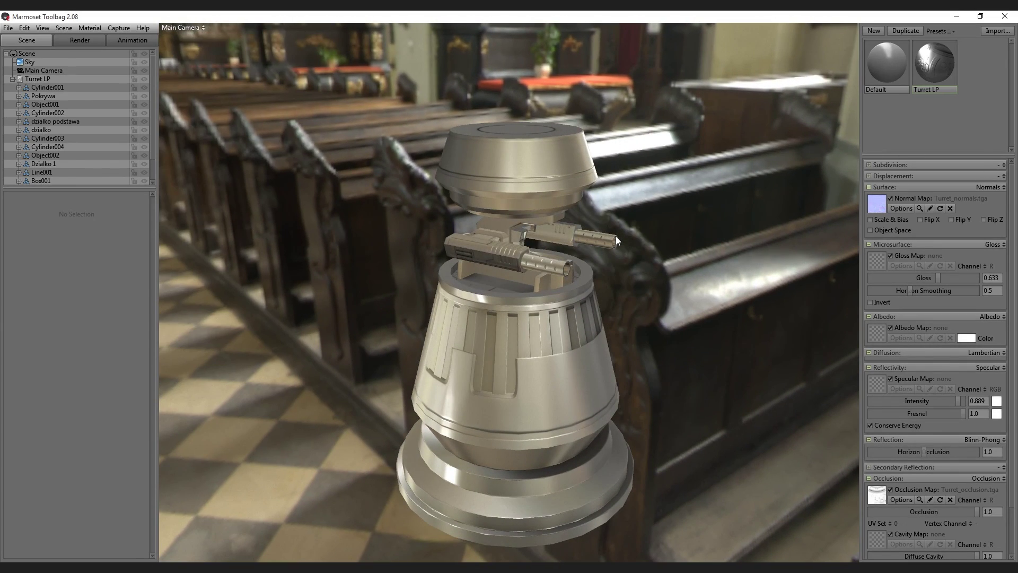
mouse_move(616, 236)
shift+mouse_down()
mouse_move(535, 248)
mouse_move(552, 246)
shift+mouse_up()
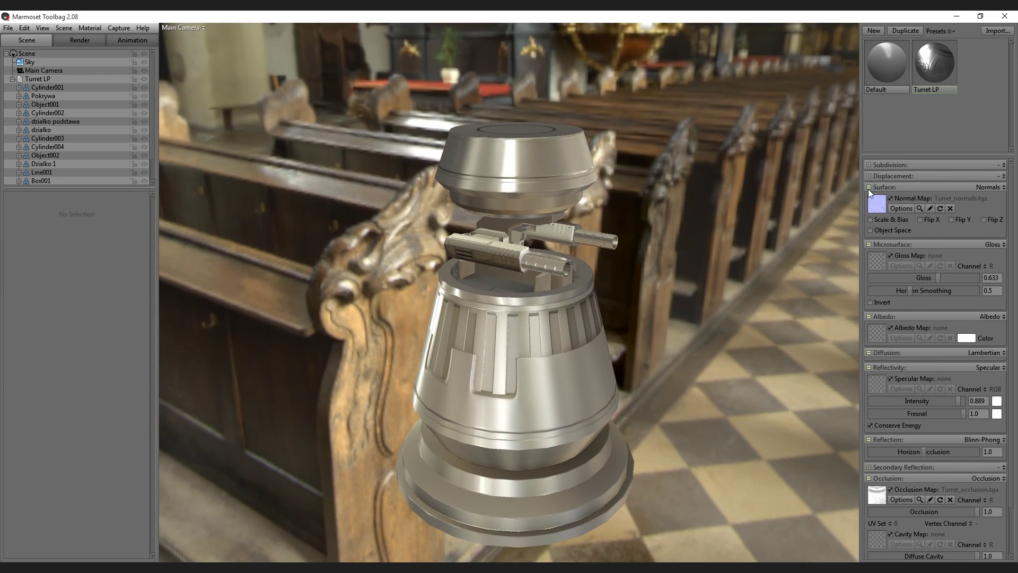
mouse_move(736, 212)
shift+mouse_down()
mouse_move(695, 226)
mouse_move(848, 177)
shift+mouse_up()
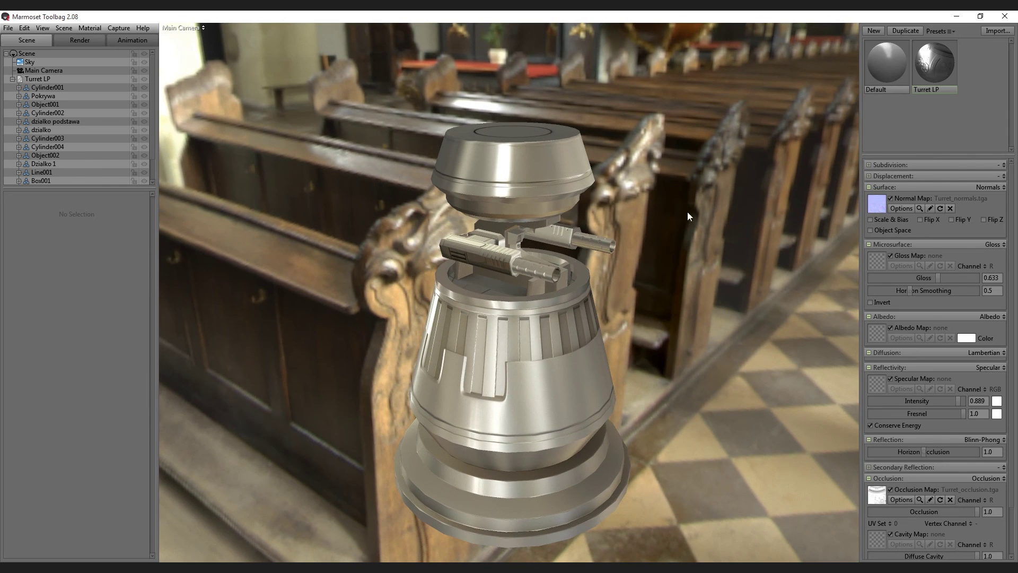
shift+drag(688, 216, 709, 205)
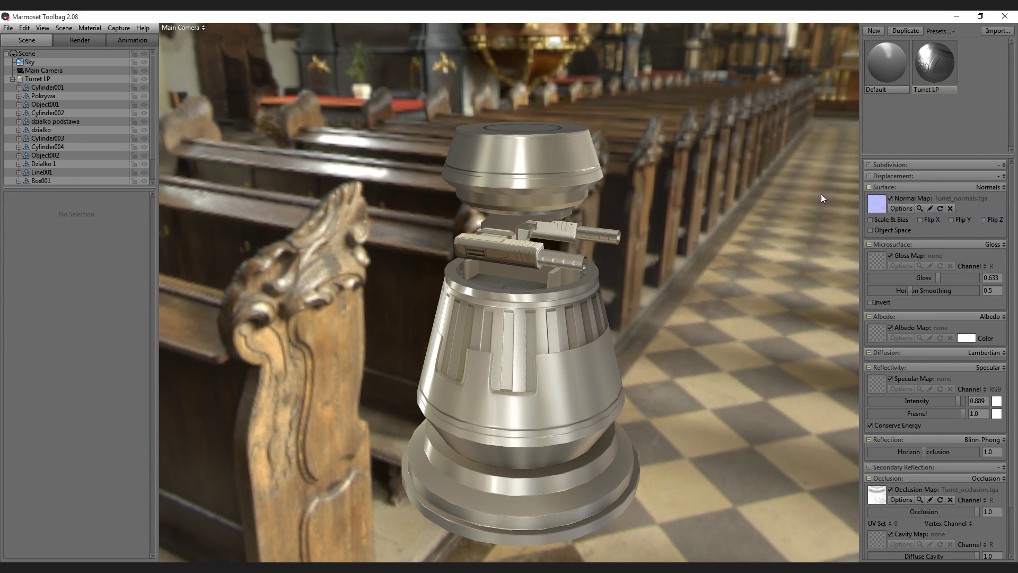
drag(762, 177, 730, 189)
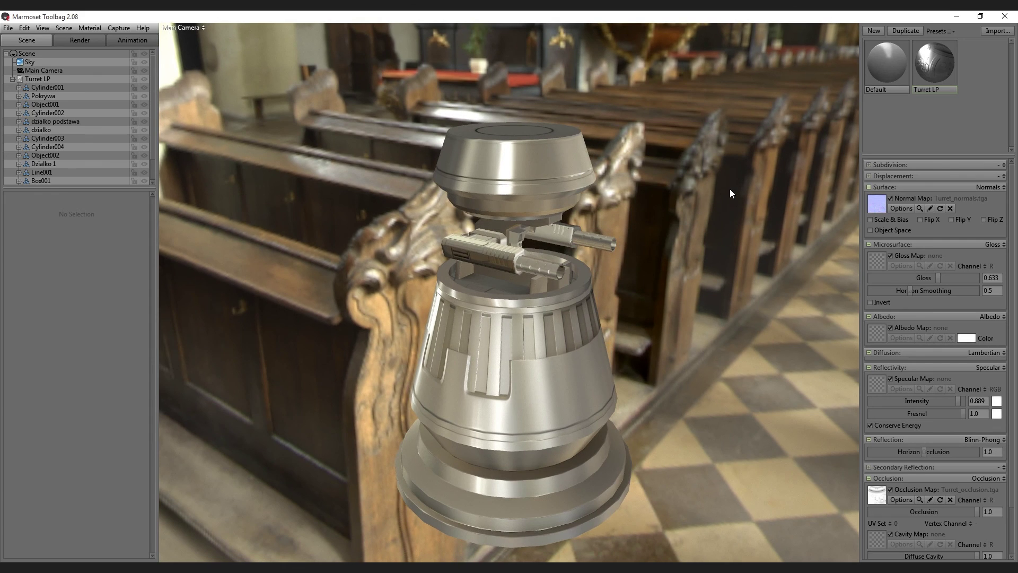